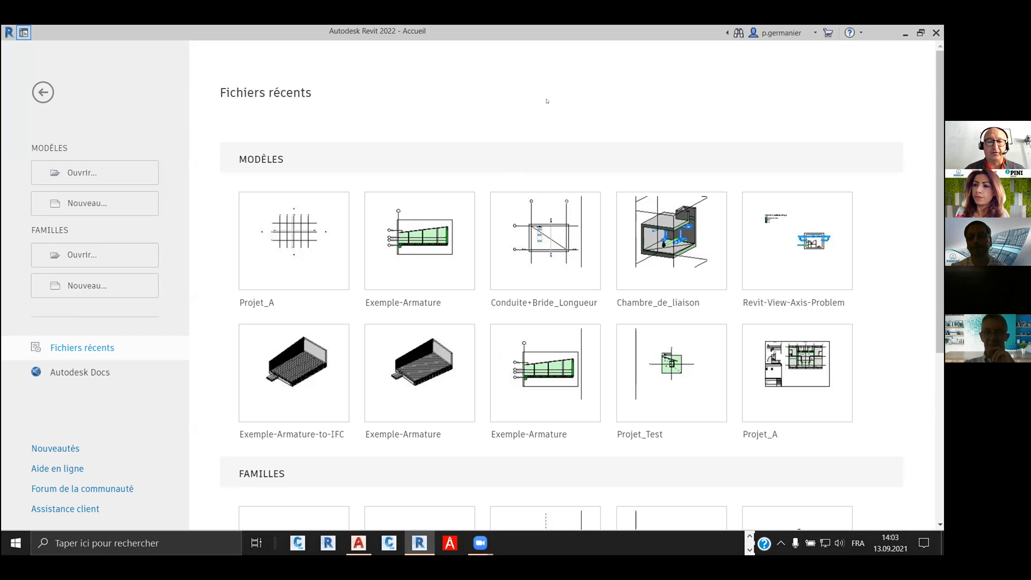
Open a new Google Chrome window from its taskbar jump list over the Revit start screen
left_click(749, 536)
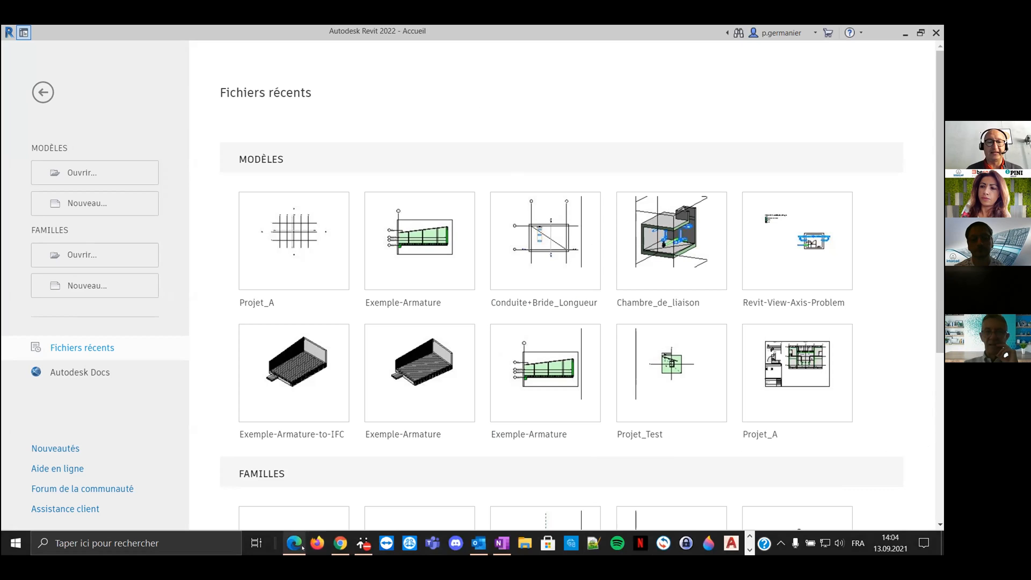
mouse_move(342, 553)
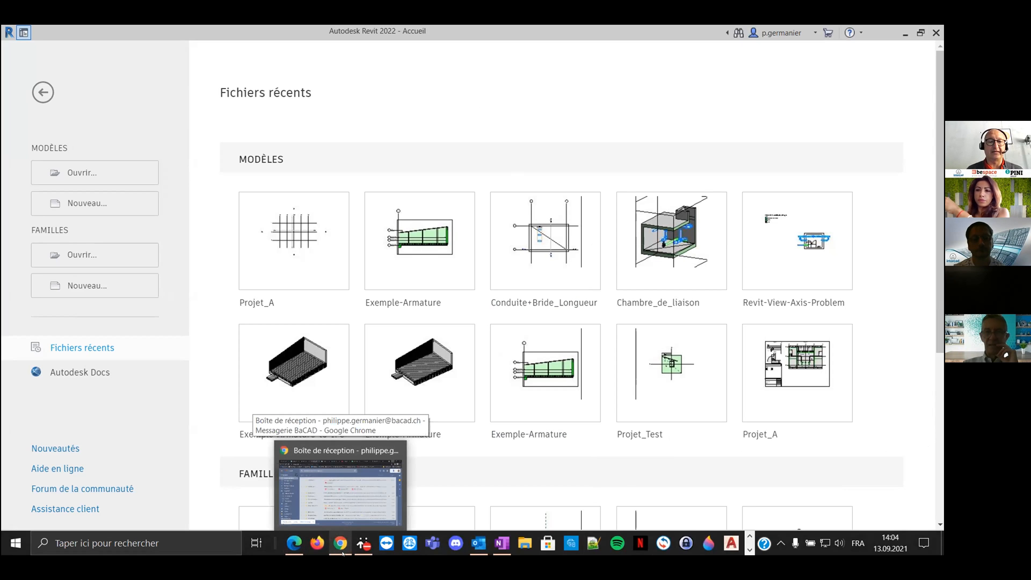
right_click(342, 553)
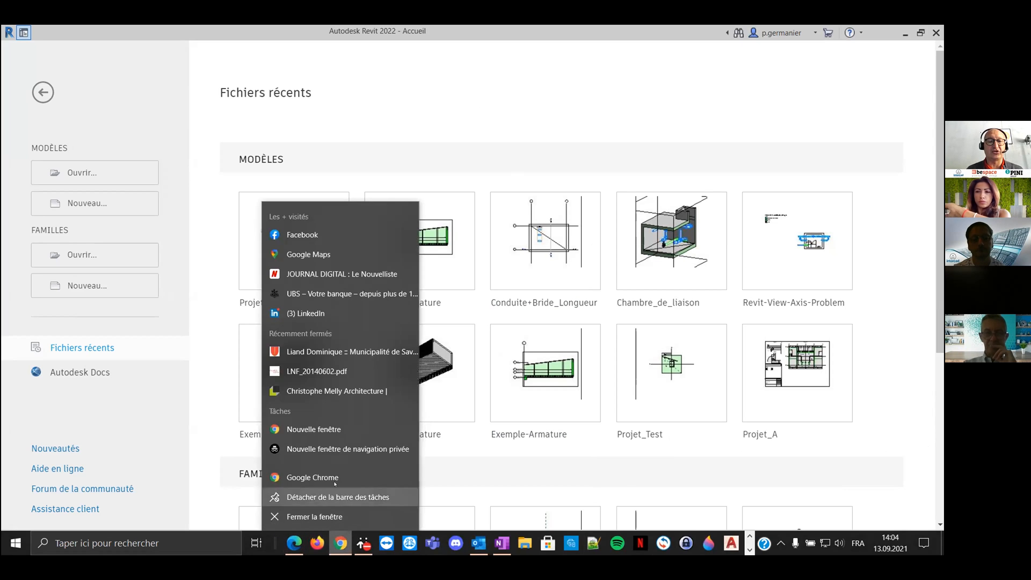
left_click(335, 477)
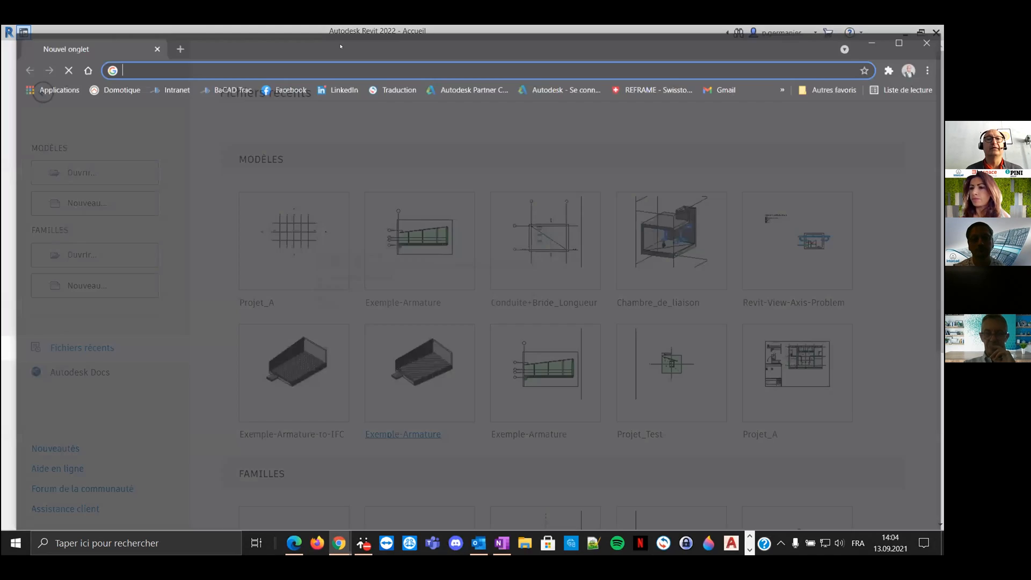
Maximize Chrome and load bacad.ch from the address bar
left_click(904, 41)
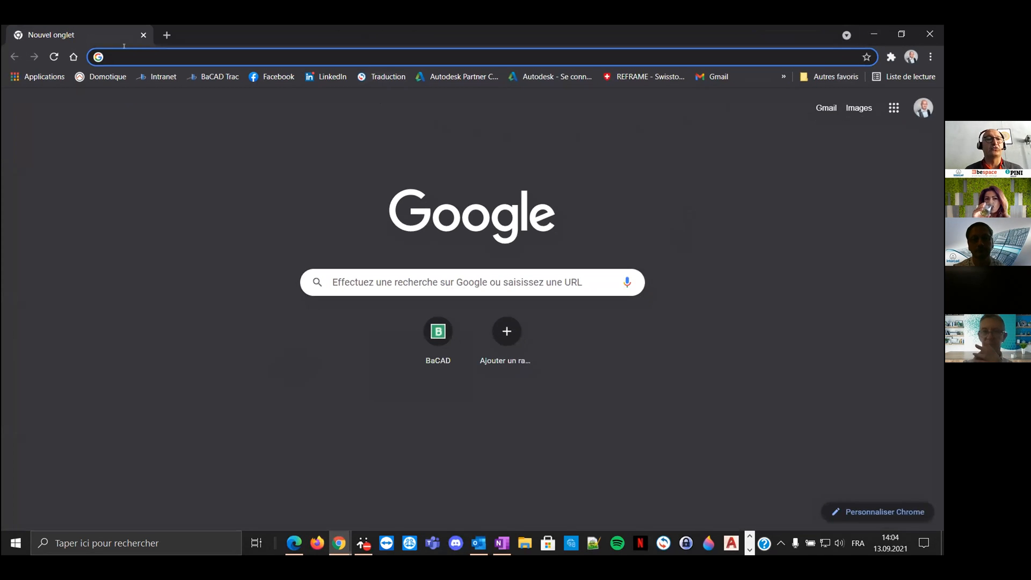
left_click(161, 58)
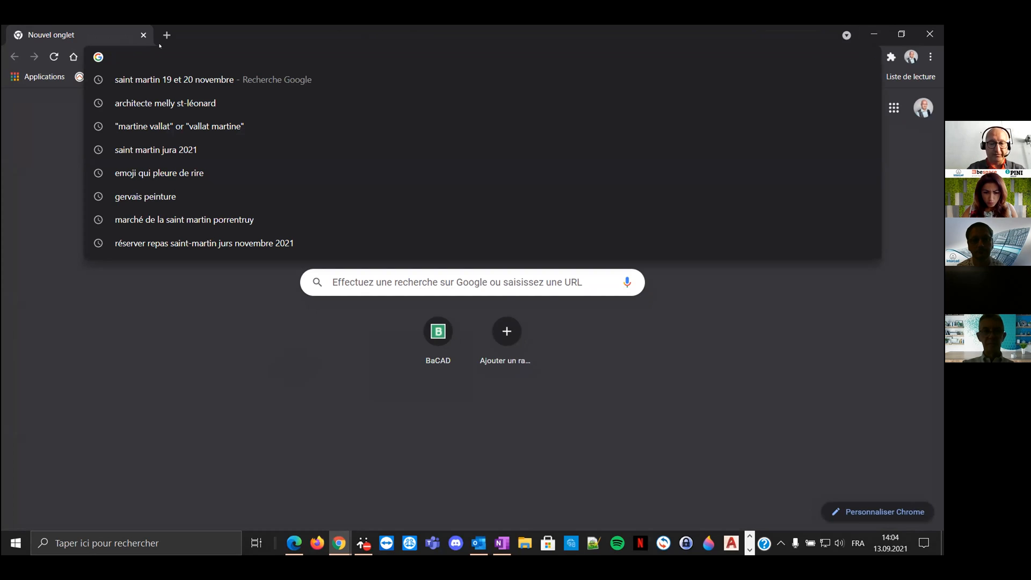
type("b")
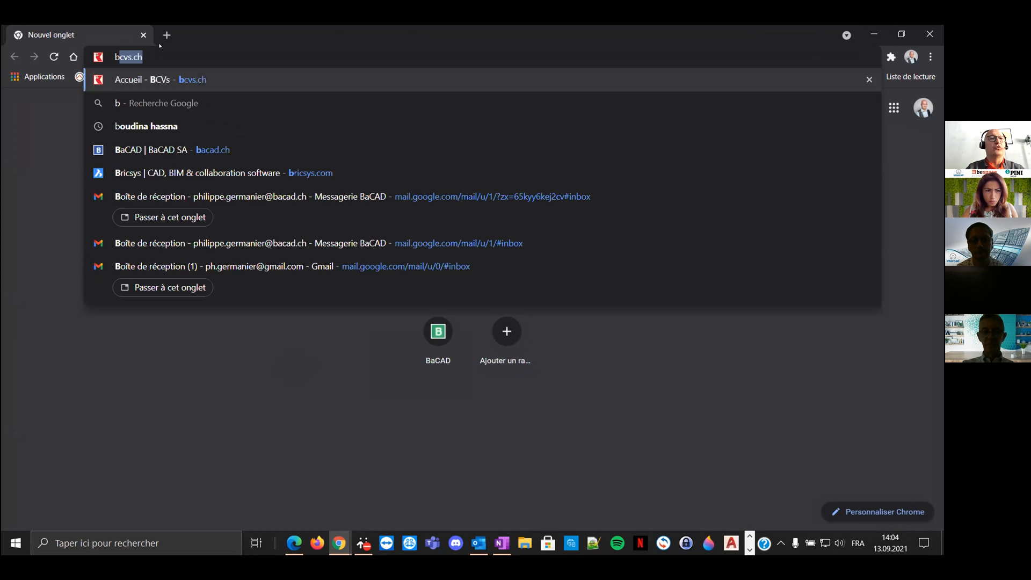
type("acad.ch")
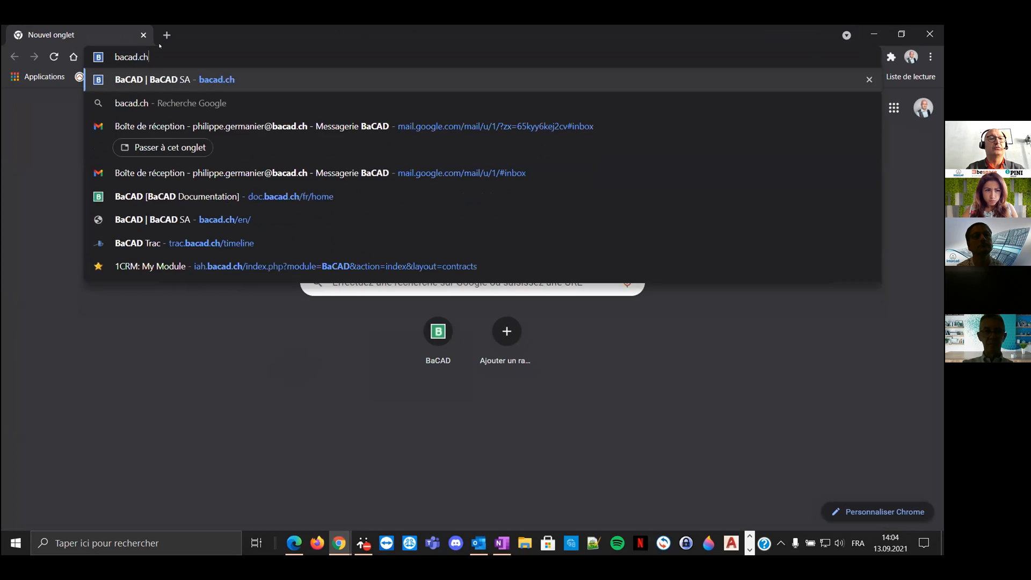
key("Return")
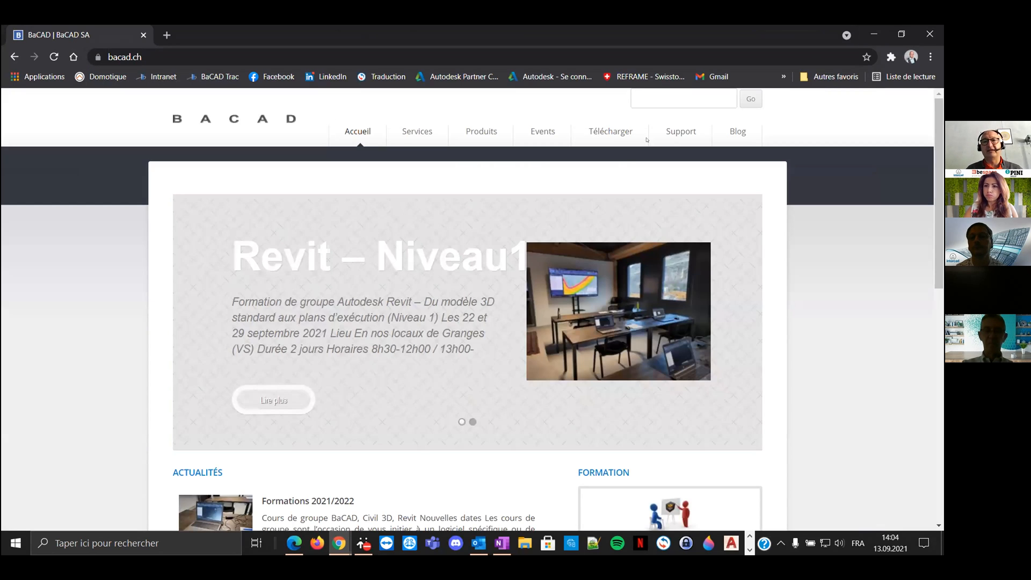
Go to the Télécharger page and scroll to the BaCAD Revit downloads
left_click(625, 133)
scroll(515, 208, "down", 3)
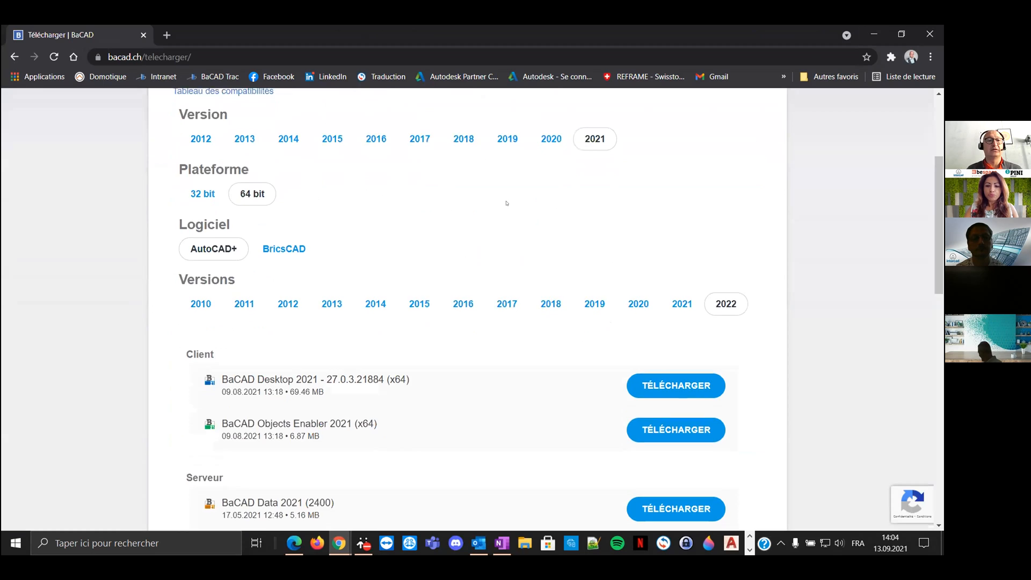
scroll(507, 206, "up", 3)
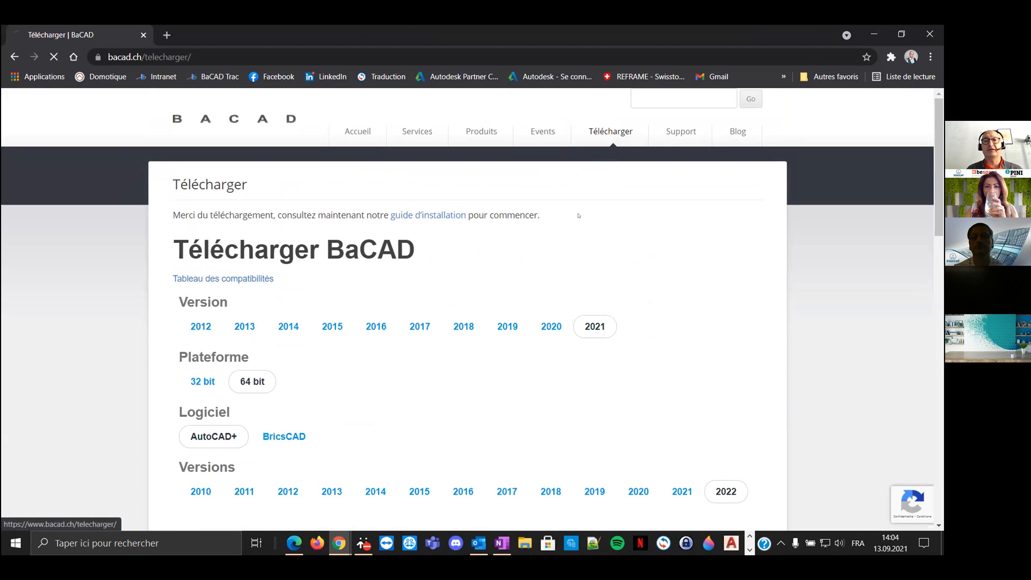
scroll(569, 224, "down", 5)
scroll(569, 224, "down", 8)
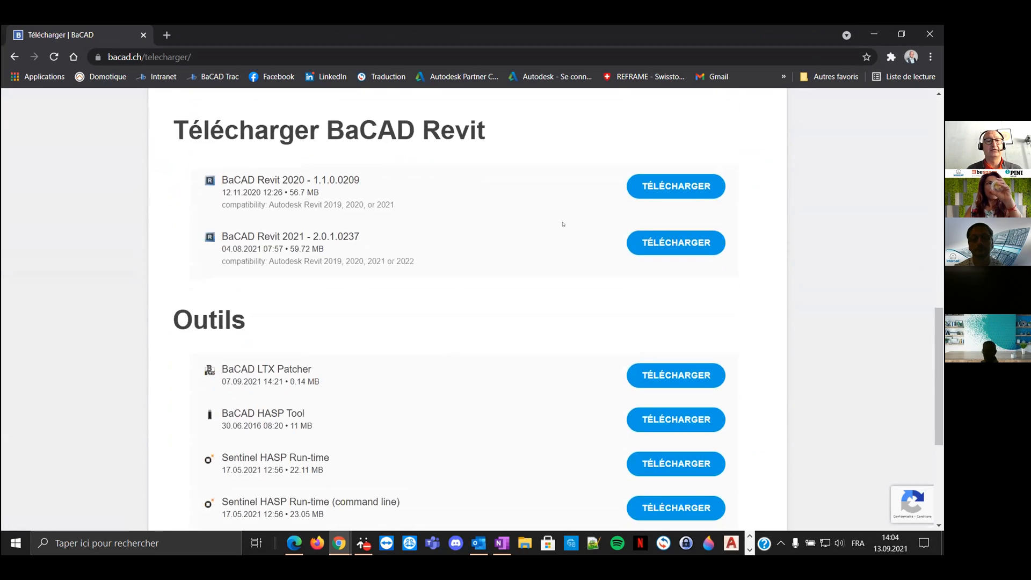
scroll(359, 271, "up", 2)
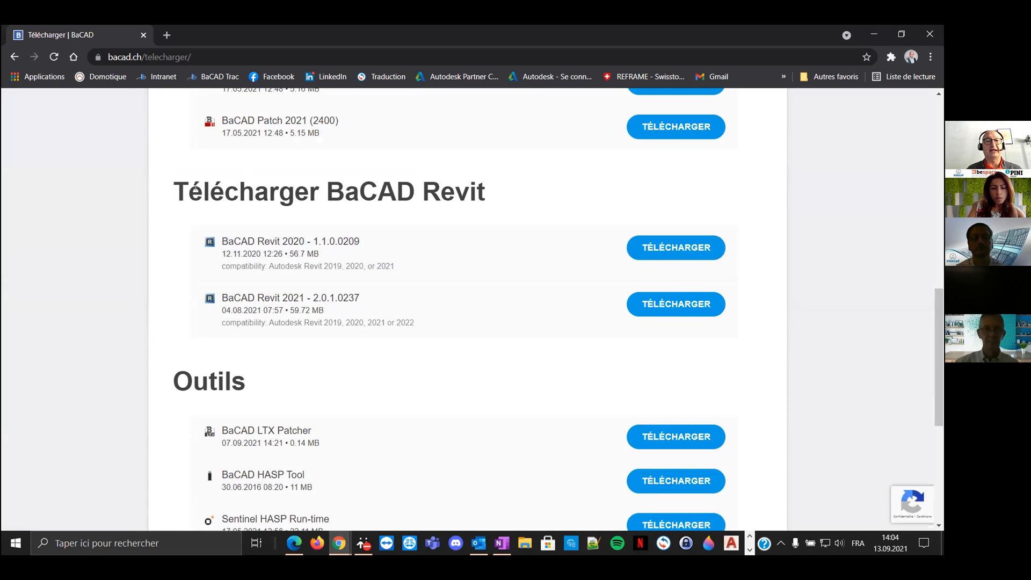
Highlight the Télécharger BaCAD Revit heading and the 2020 and 2021 releases' supported Revit versions
left_click_drag(174, 192, 486, 191)
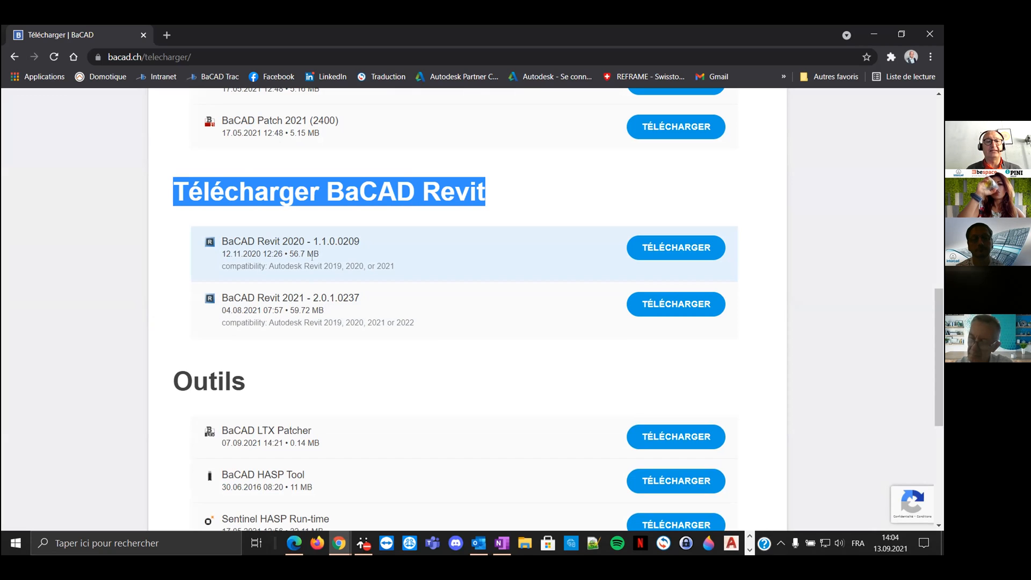
left_click_drag(323, 265, 394, 266)
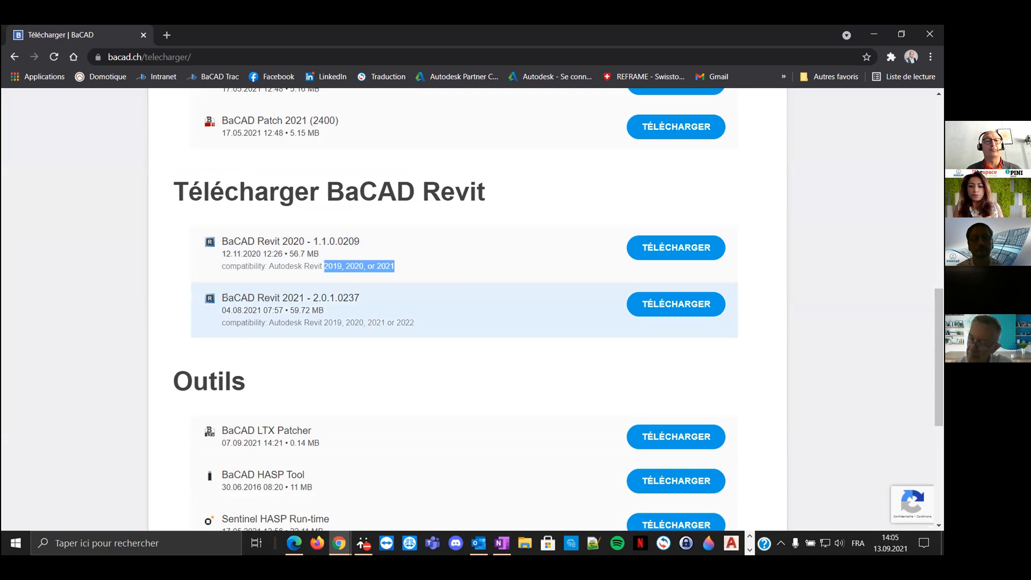
left_click_drag(281, 298, 313, 298)
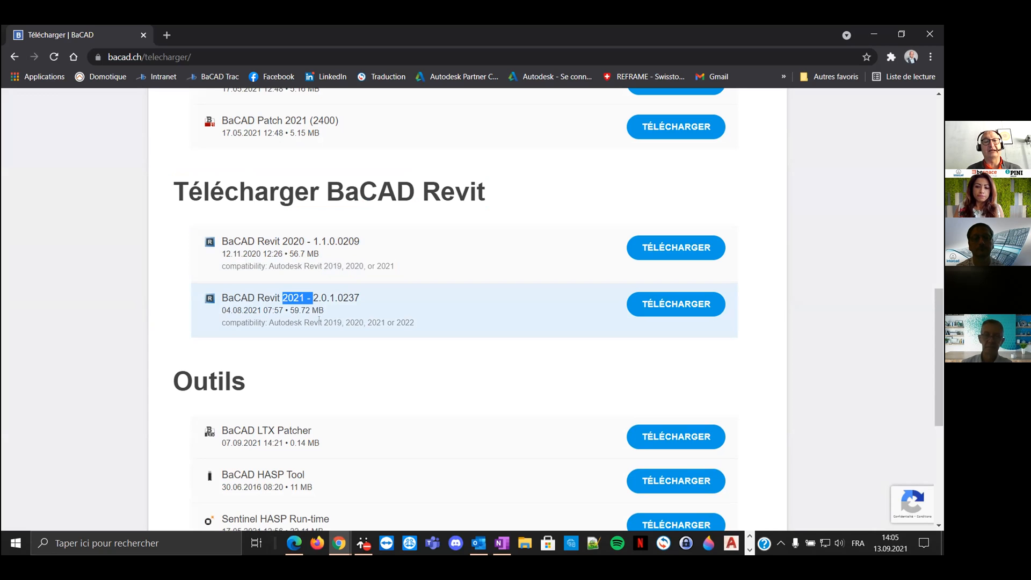
left_click_drag(321, 322, 435, 321)
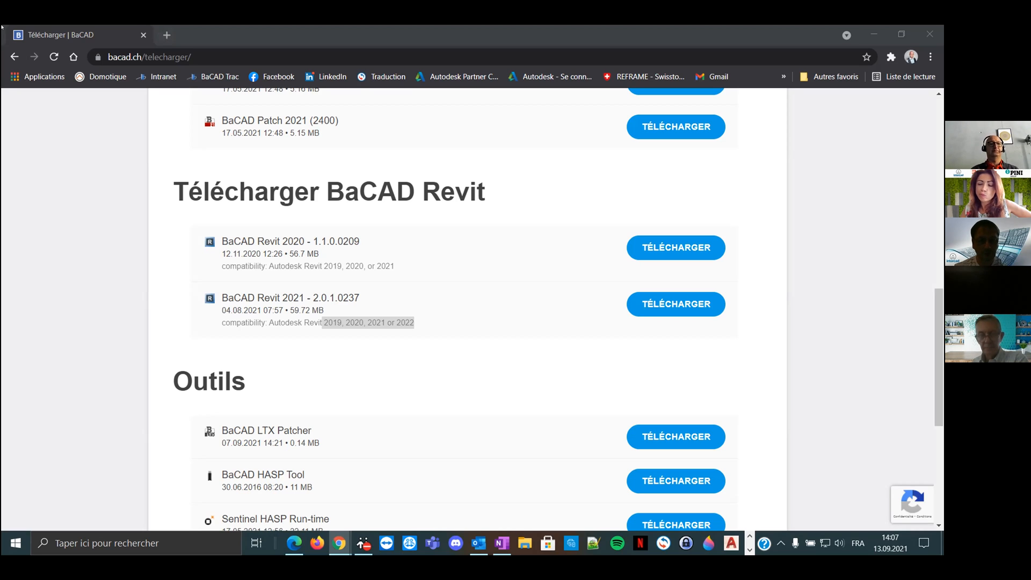
left_click(167, 35)
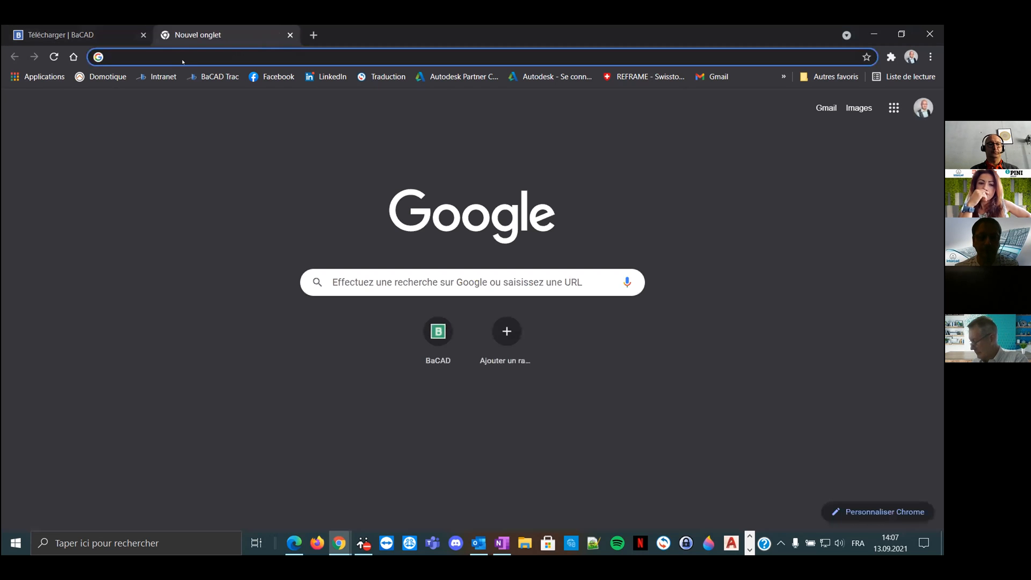
type("portal.")
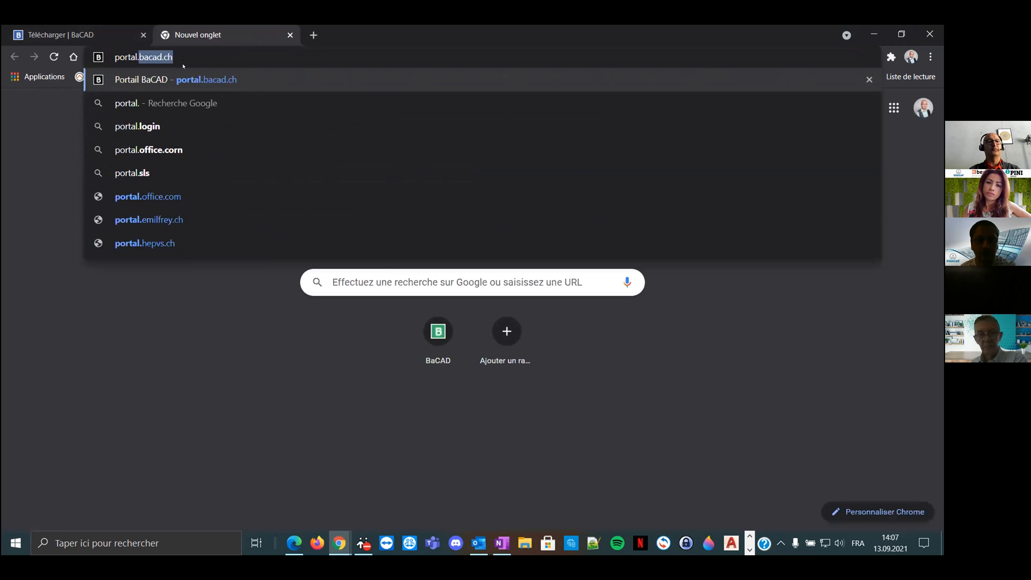
key("Return")
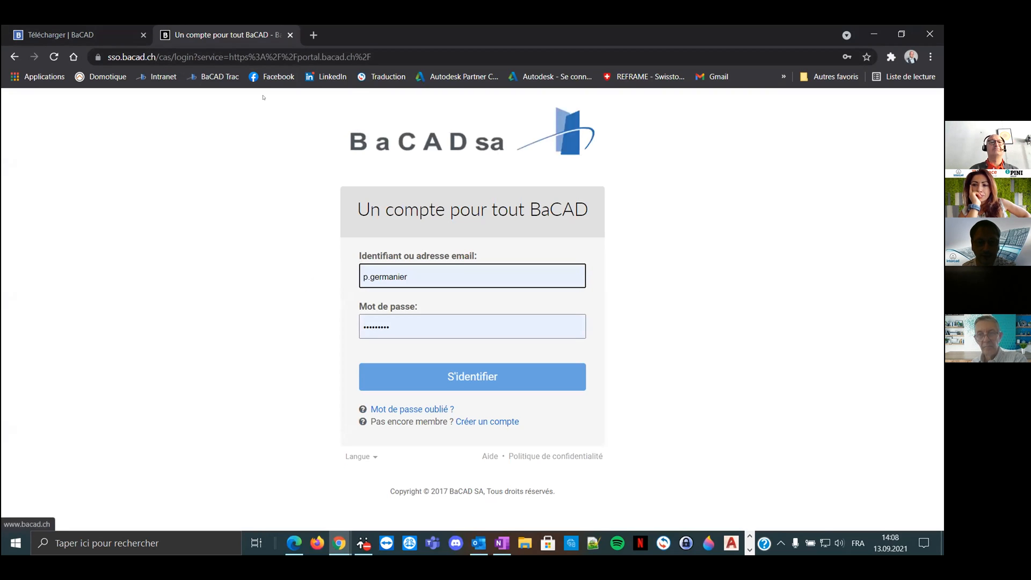
left_click(290, 35)
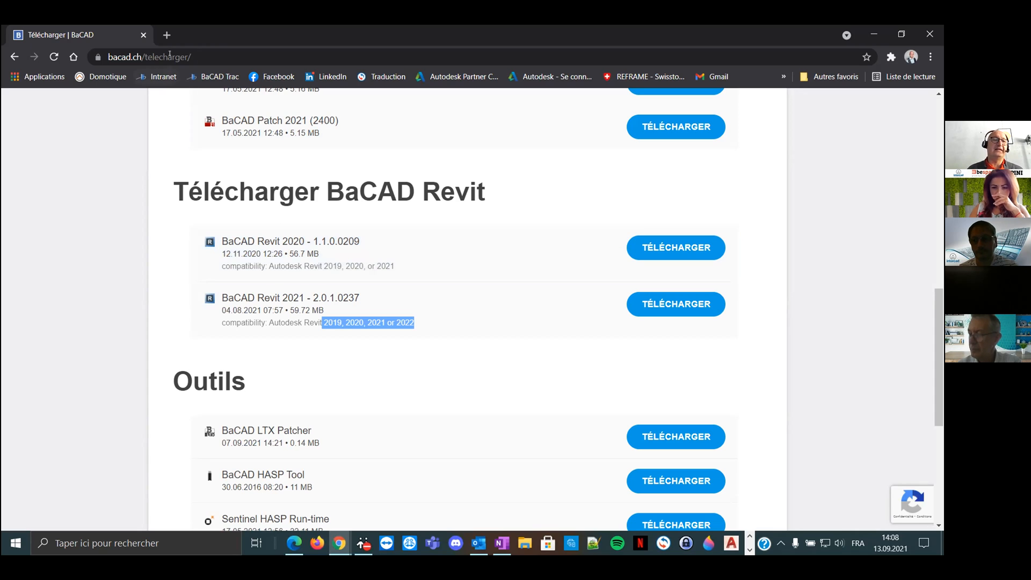
In a new tab, enter portal.bacad.ch to reach the BaCAD sign-in page
left_click(166, 34)
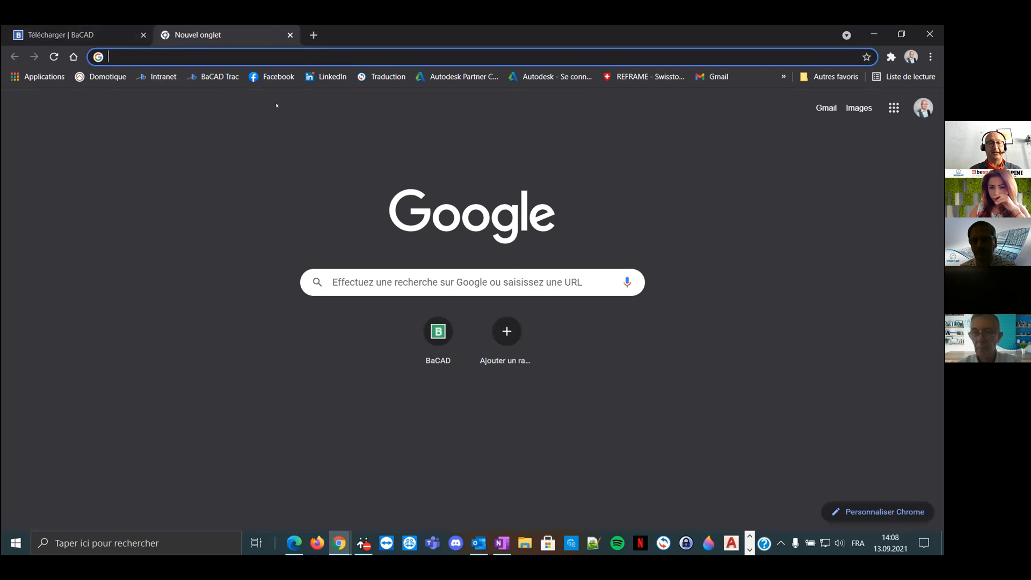
type("portal.b")
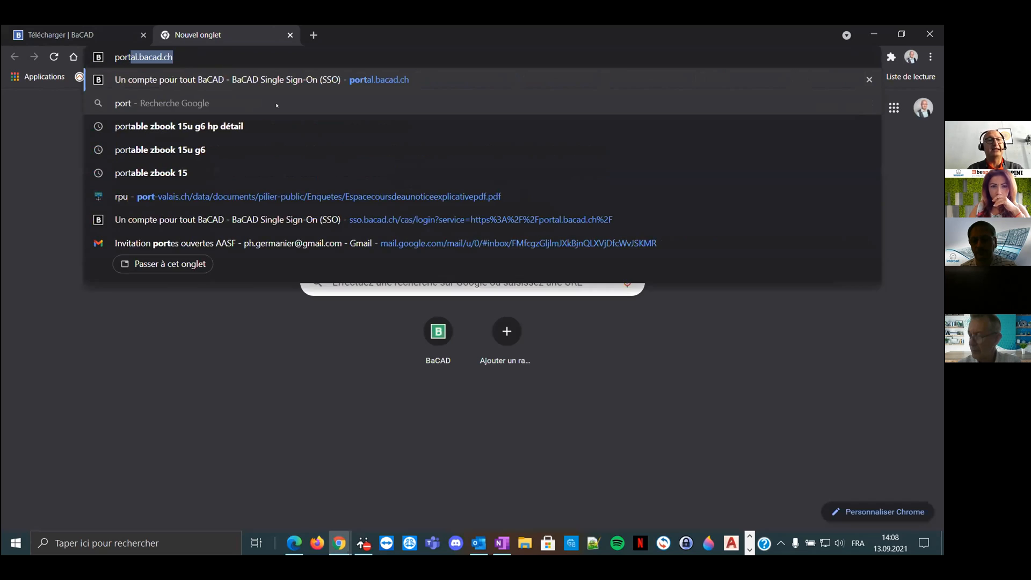
type("acad.ch")
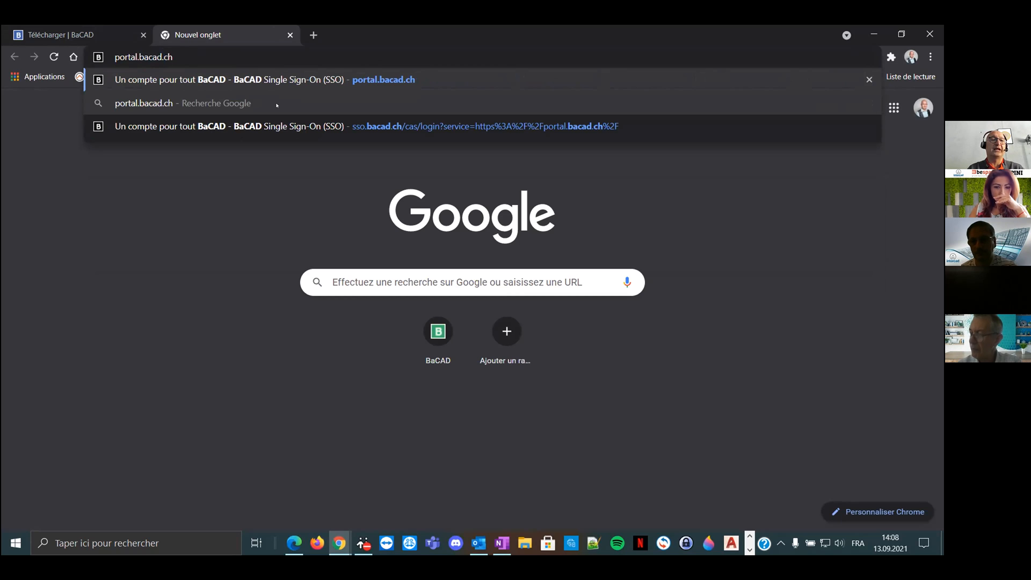
key("Return")
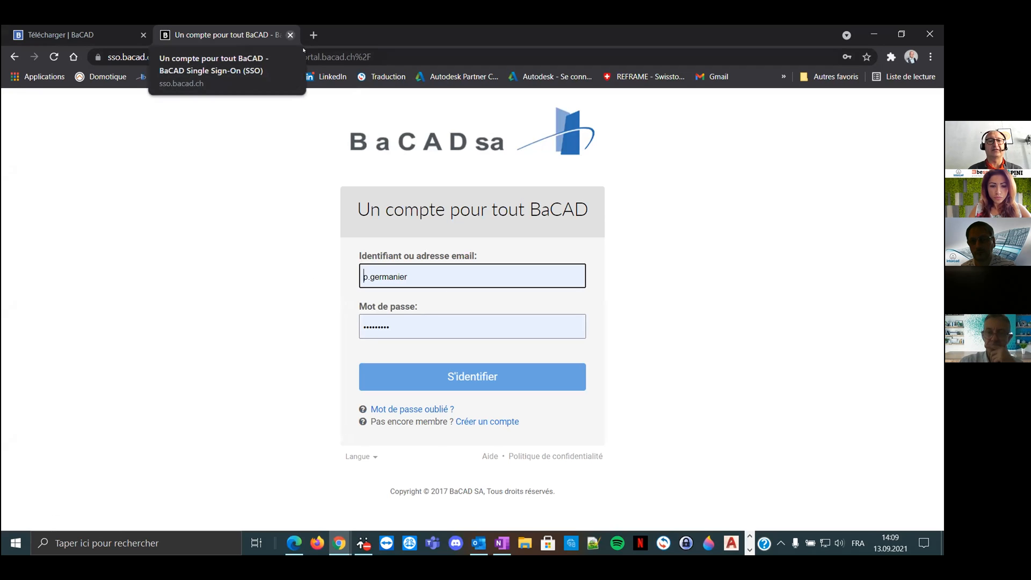
Close the sign-in tab with Ctrl+W and switch back to Revit 2022
key("ctrl+w")
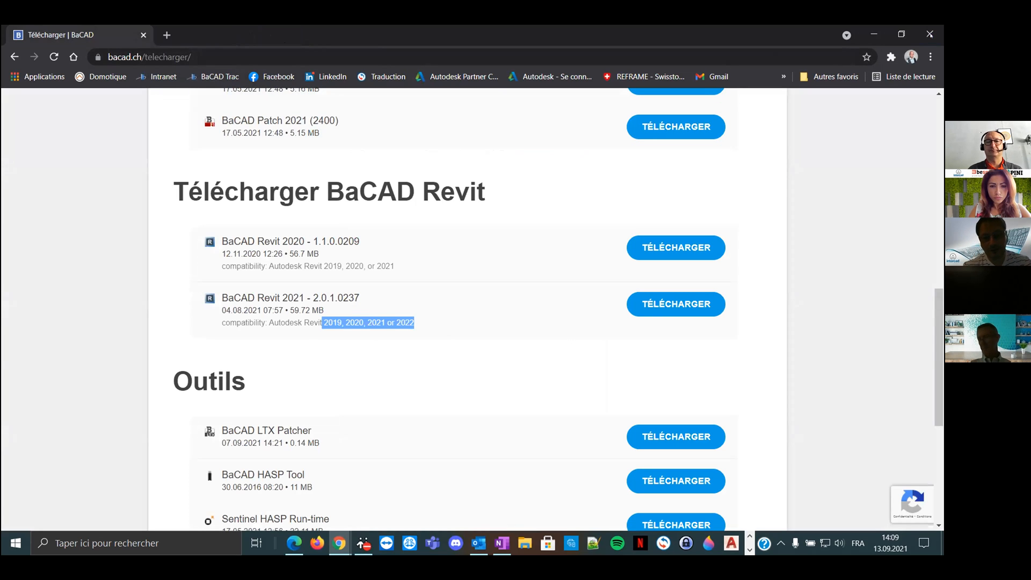
key("alt+Tab")
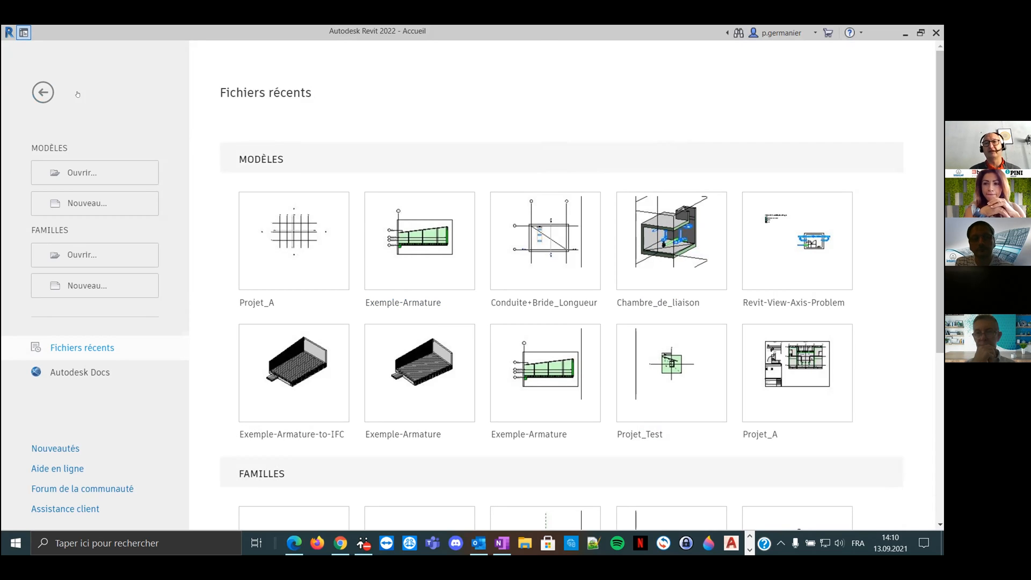
Start a new project from the BaCAD - Structure [m] template, opening Projet1
left_click(98, 206)
left_click(439, 324)
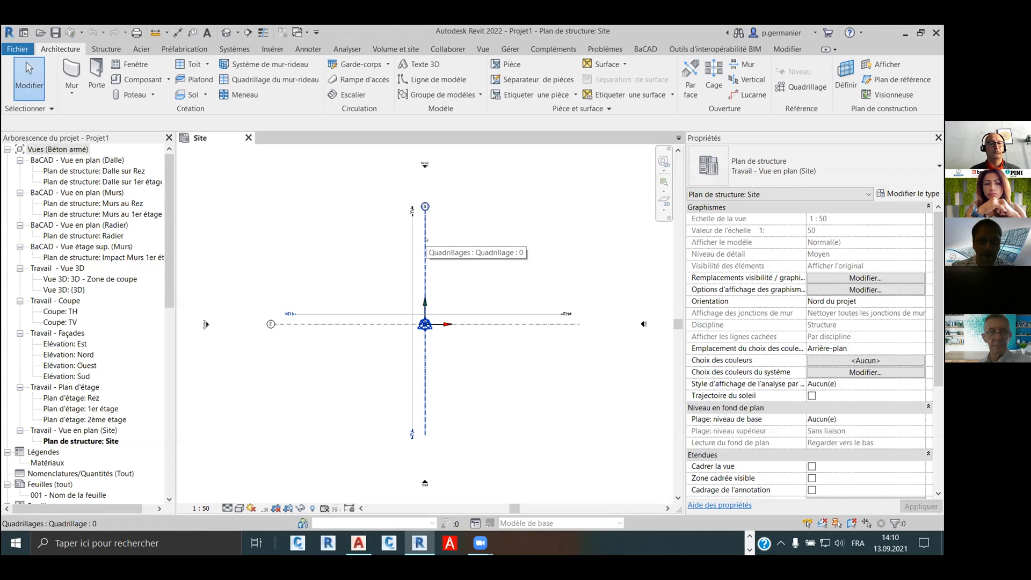
Delete grid lines Z and 0 from the Site plan, then show the BaCAD ribbon tools
left_click(425, 239)
key("Delete")
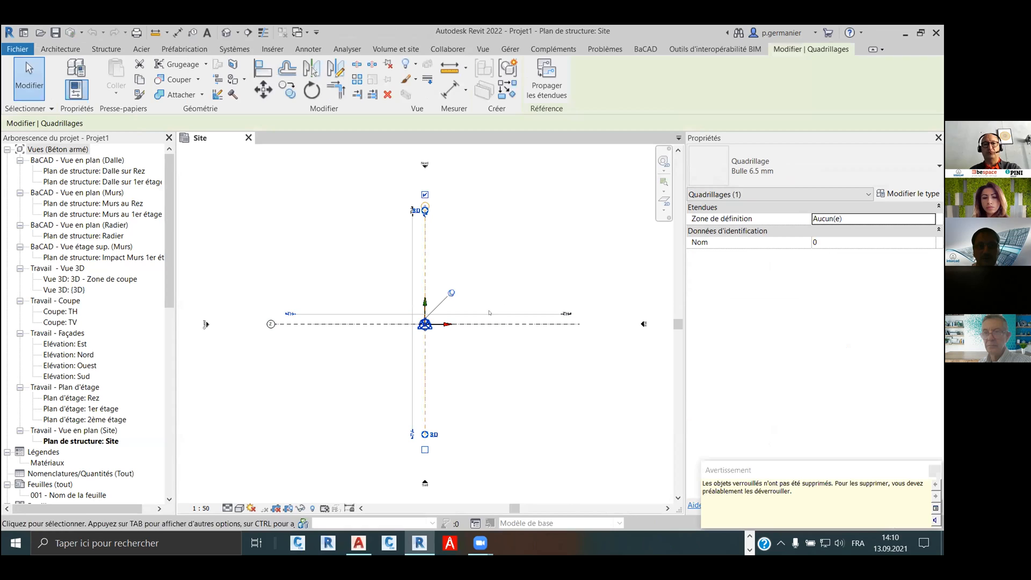
left_click(939, 469)
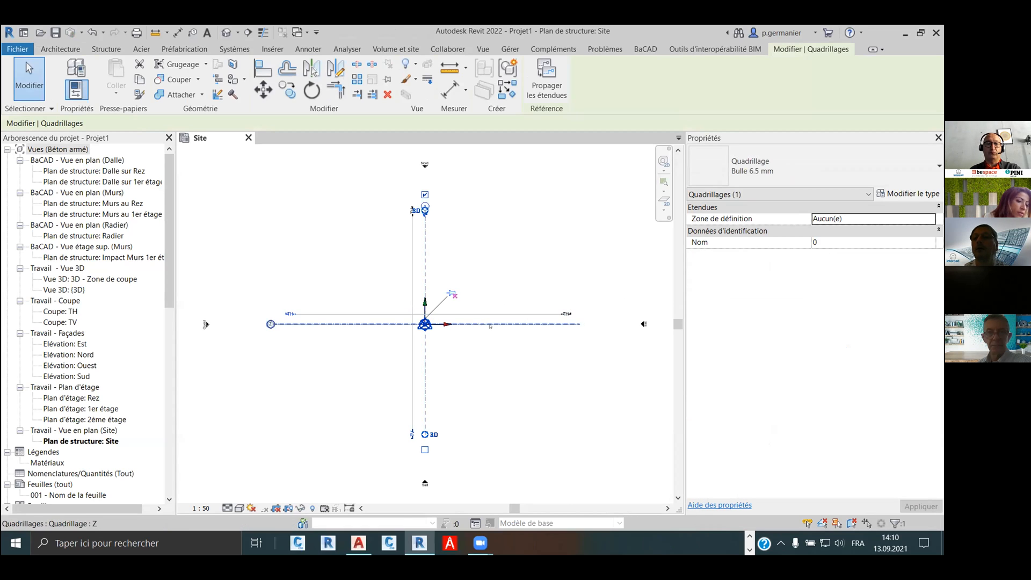
left_click(447, 324)
key("Delete")
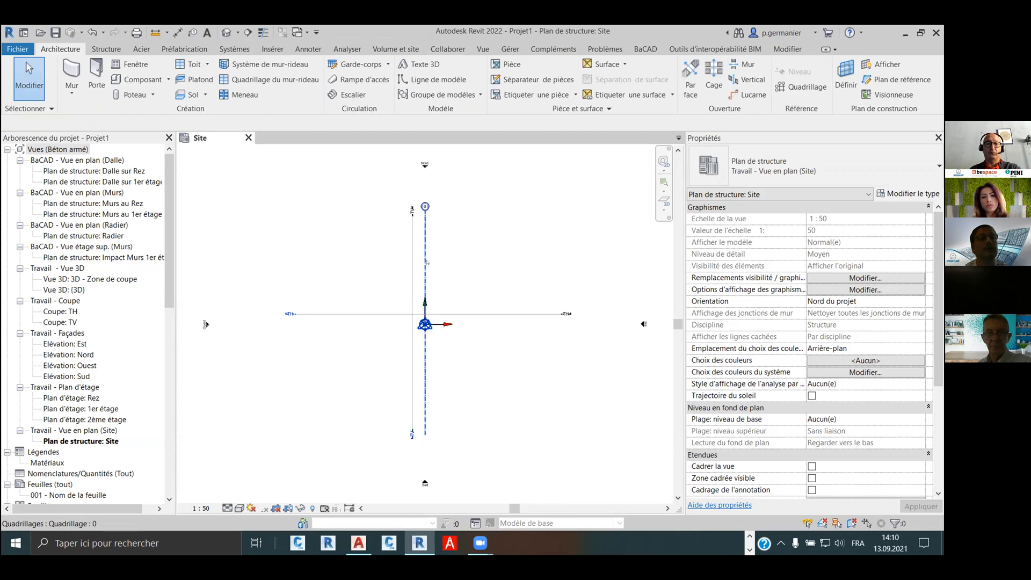
left_click(427, 259)
key("Delete")
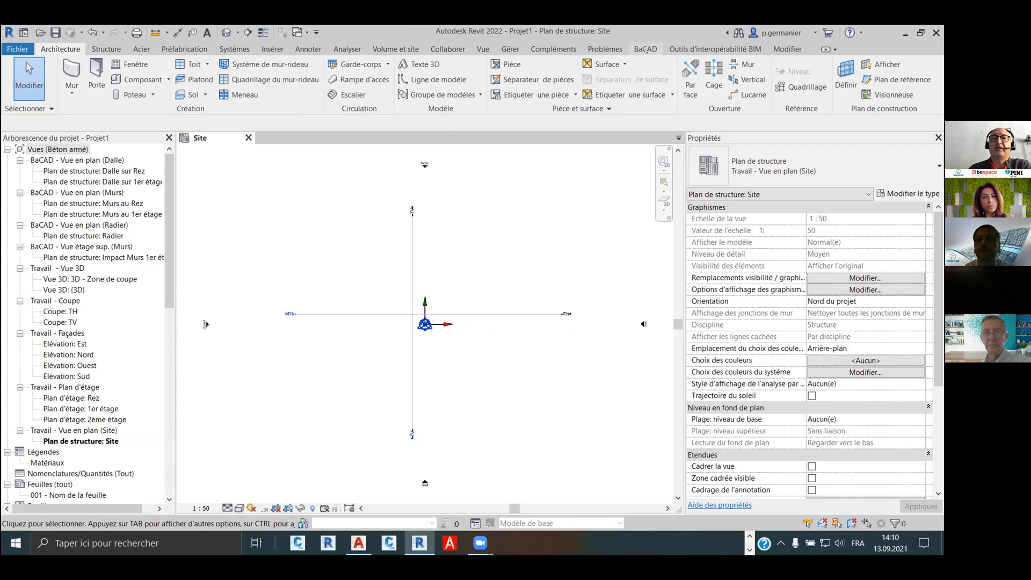
left_click(646, 50)
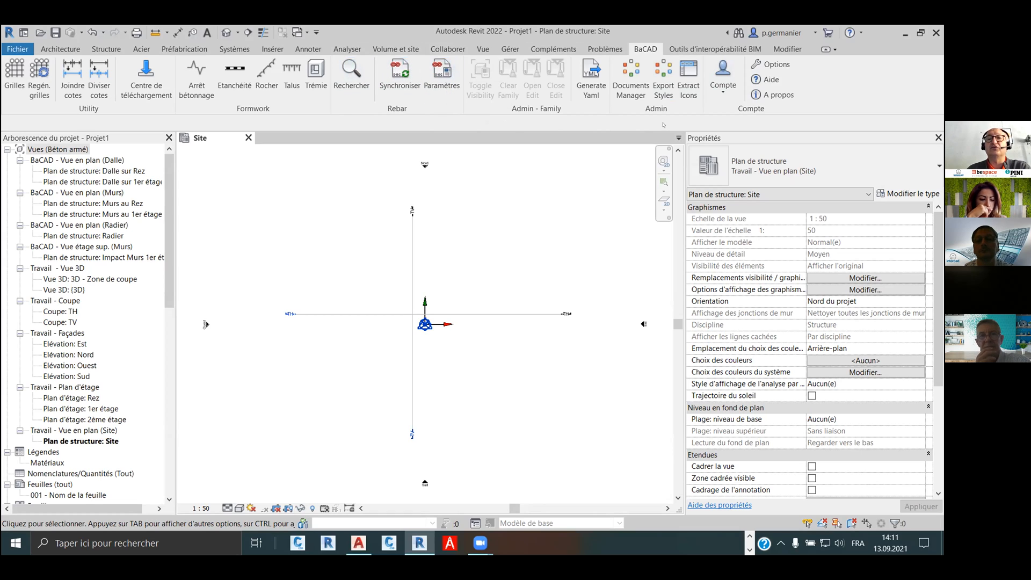
Open BaCAD Options and browse the Beta Testing, Général and Réseau pages, ending on Général
left_click(768, 63)
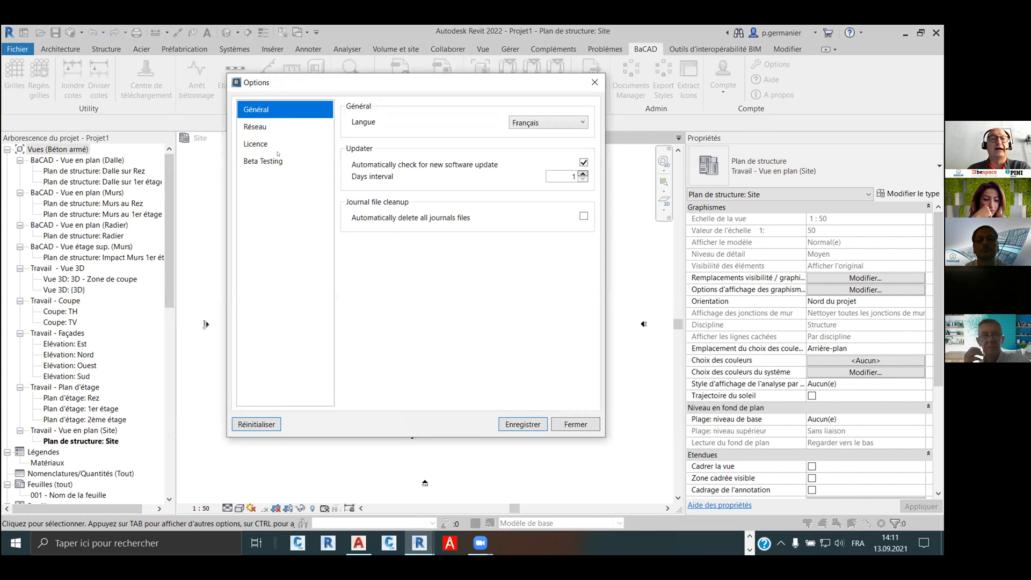
left_click(300, 161)
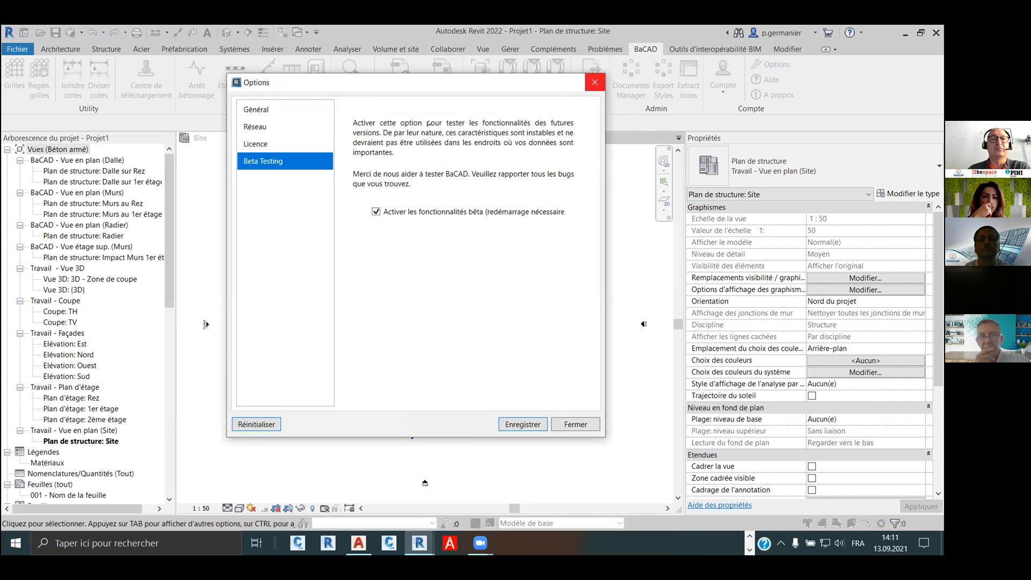
left_click(269, 108)
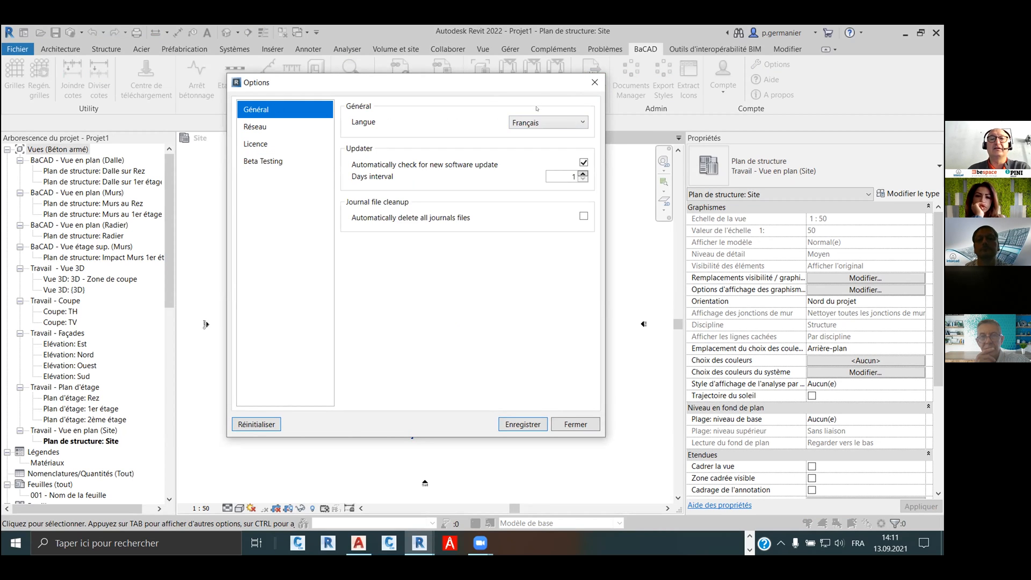
left_click(278, 125)
left_click(263, 161)
left_click(257, 109)
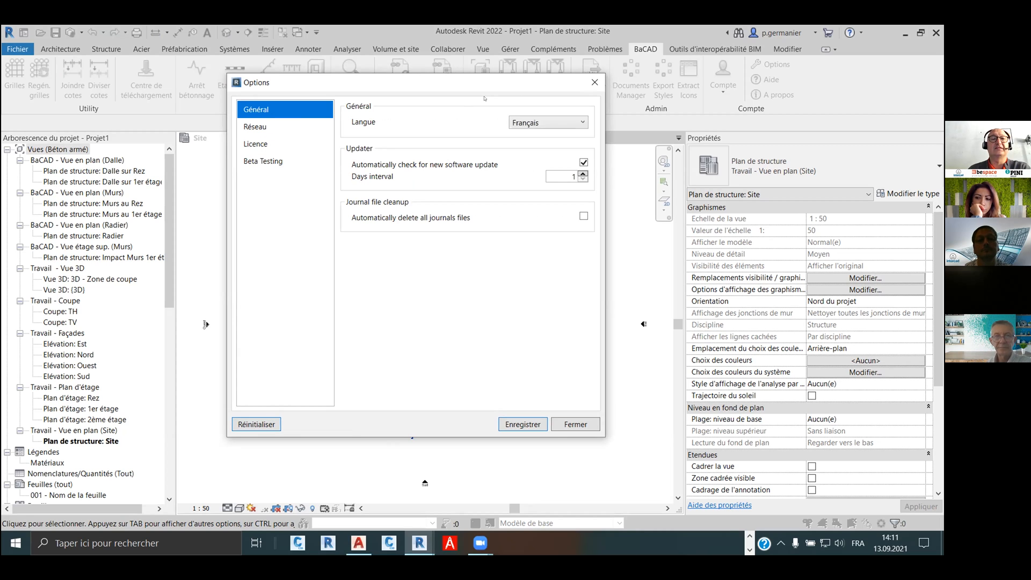
Reopen BaCAD Options, keep 'Activer les fonctionnalités bêta' checked, and close the dialog
left_click(575, 424)
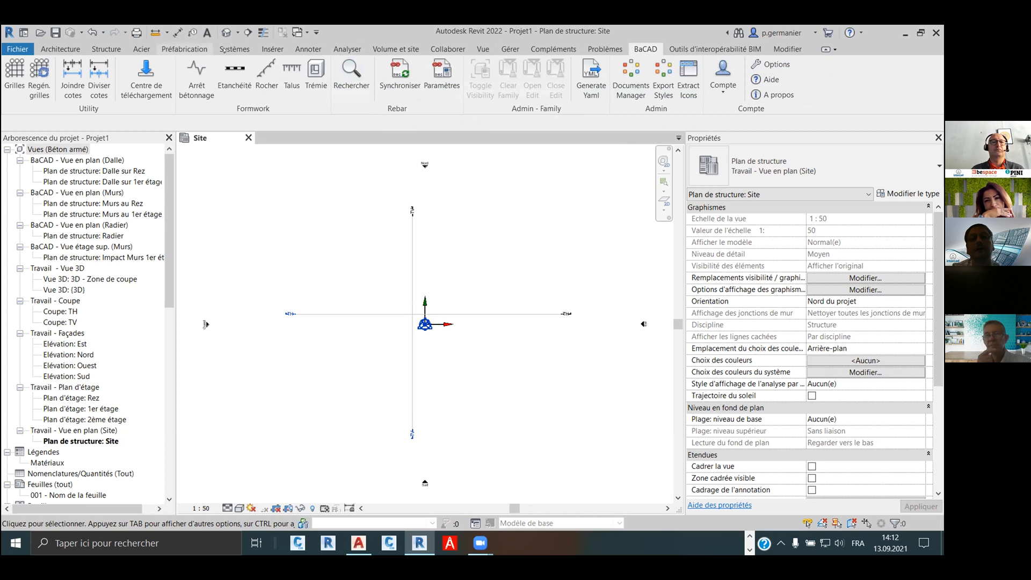
left_click(768, 65)
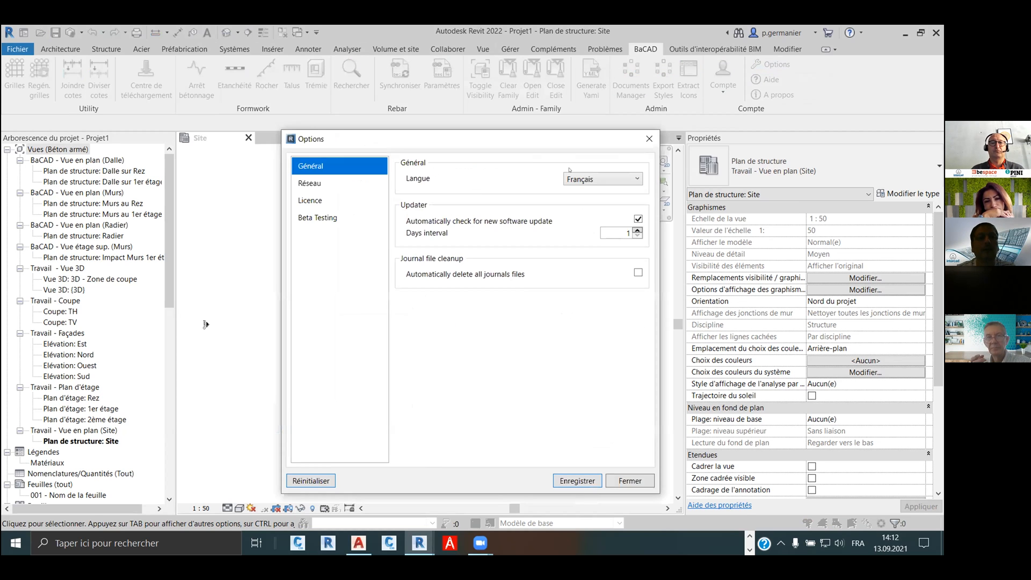
left_click(335, 220)
left_click(430, 268)
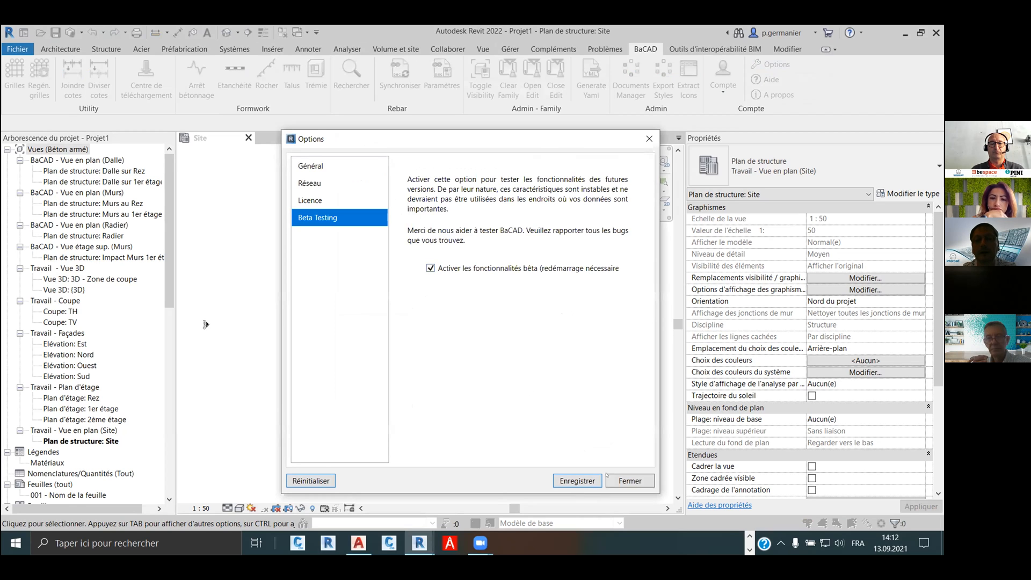
left_click(630, 481)
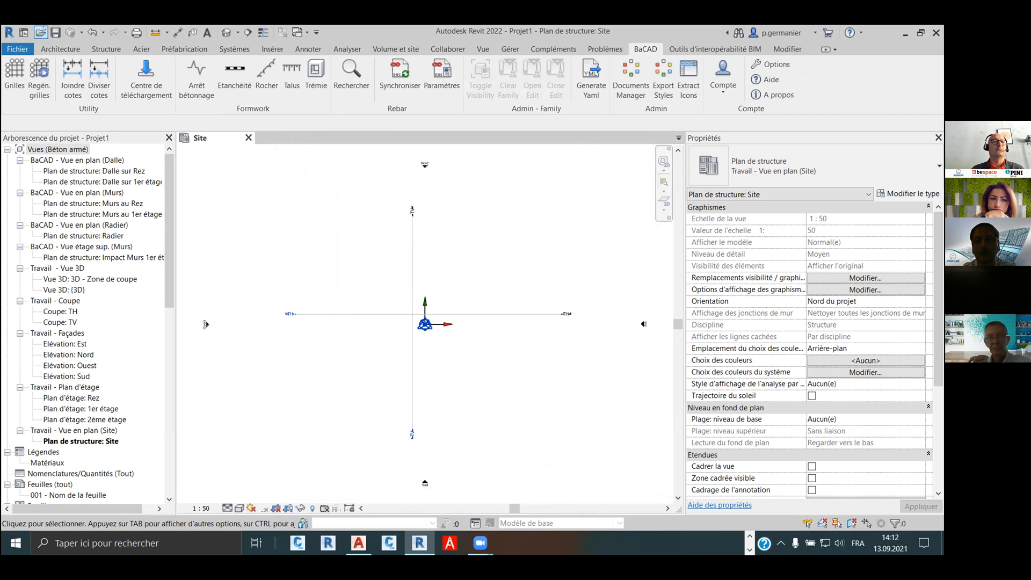
Save over the existing Projet_A.rvt in the BaCAD-Revit folder, confirming the replacement
key("ctrl+s")
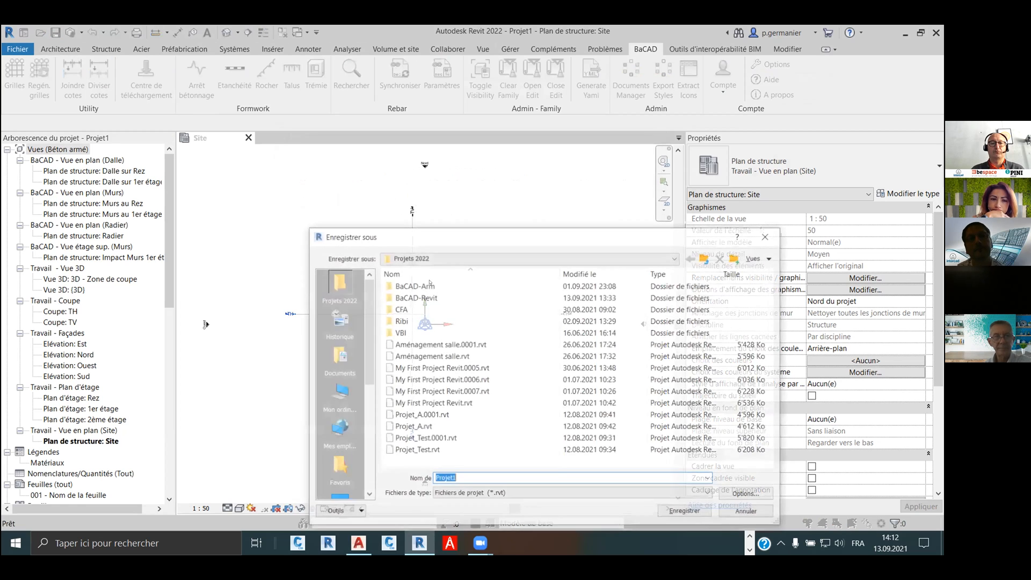
left_click(427, 298)
double_click(426, 297)
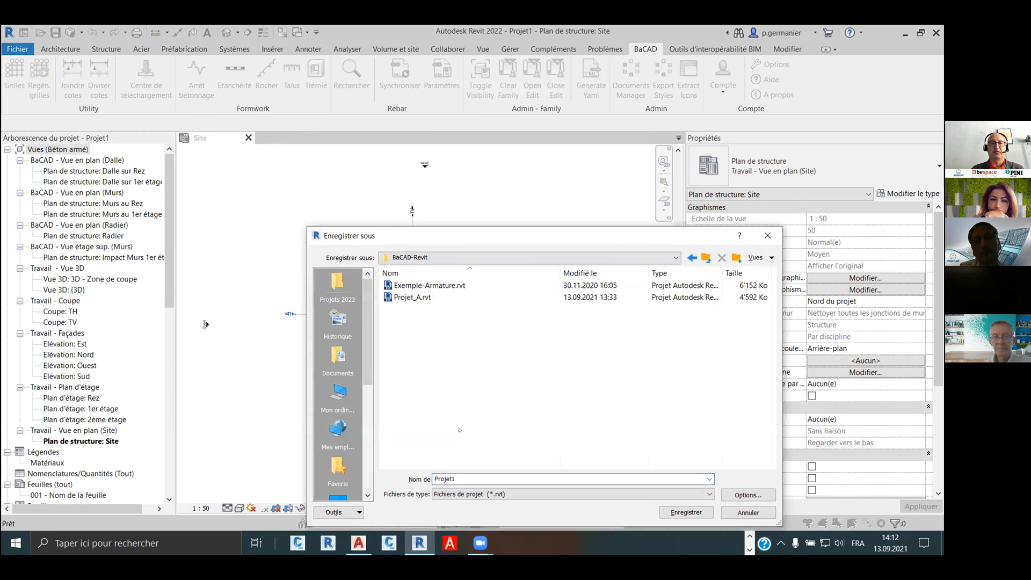
left_click(419, 300)
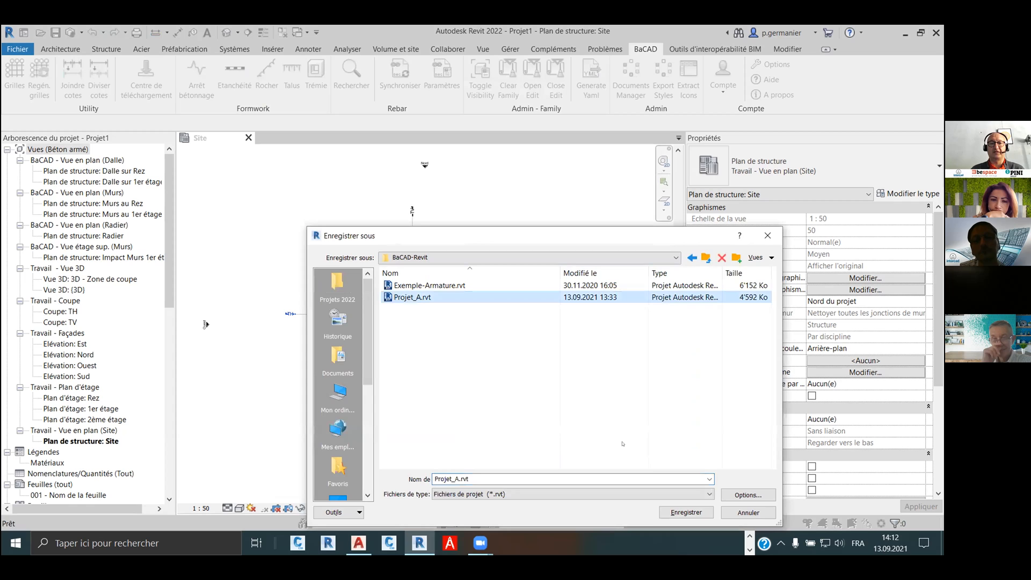
key("Return")
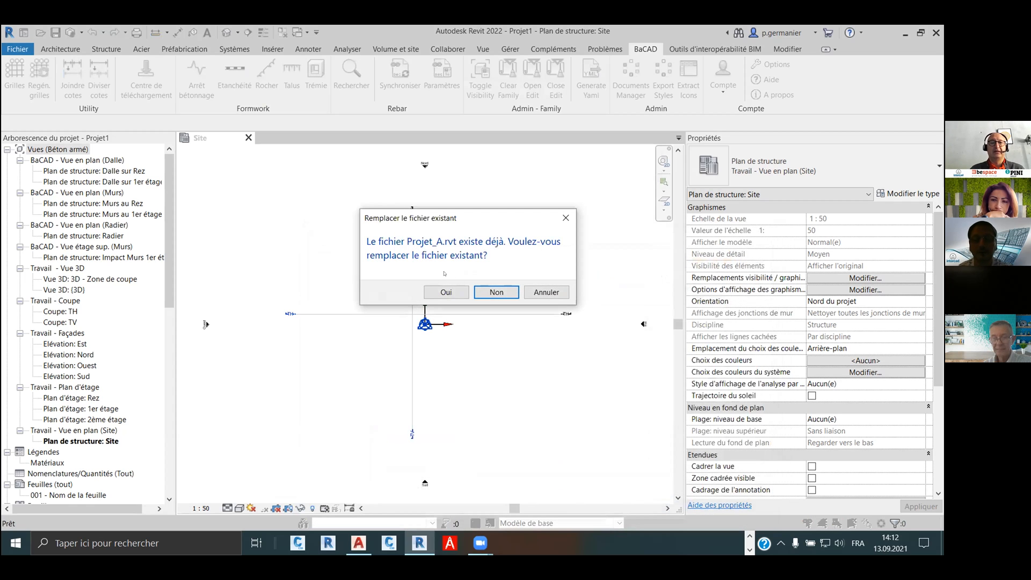
left_click(447, 292)
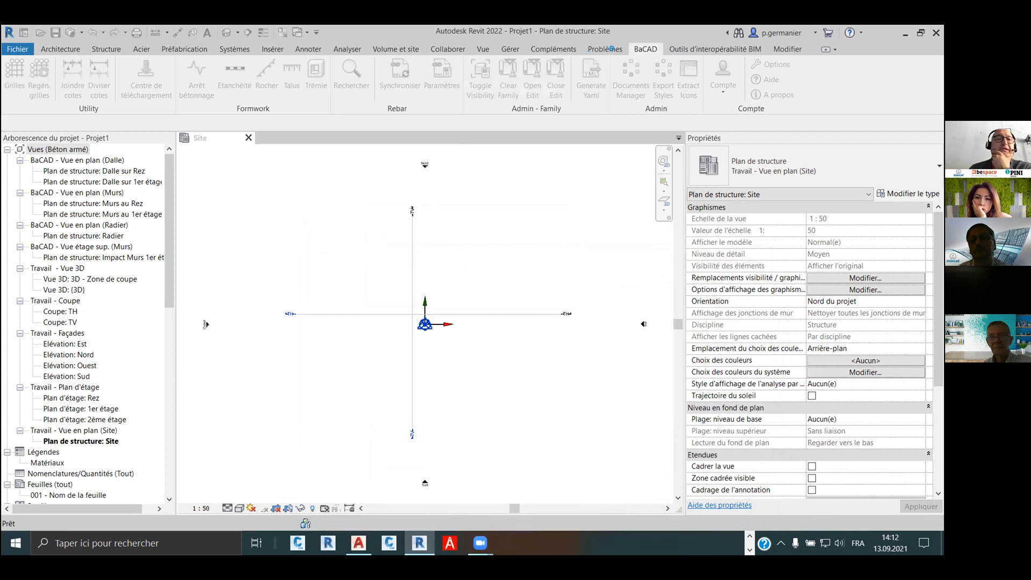
Generate a BaCAD grid of 4 horizontal axes labelled A, B, C and 5 vertical axes, spaced 3
left_click(14, 75)
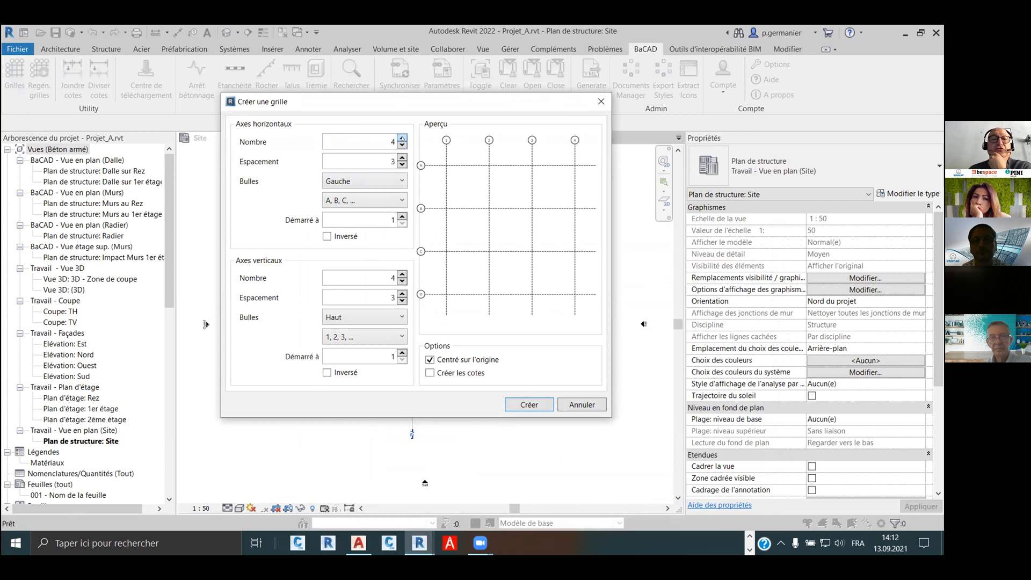
left_click(401, 138)
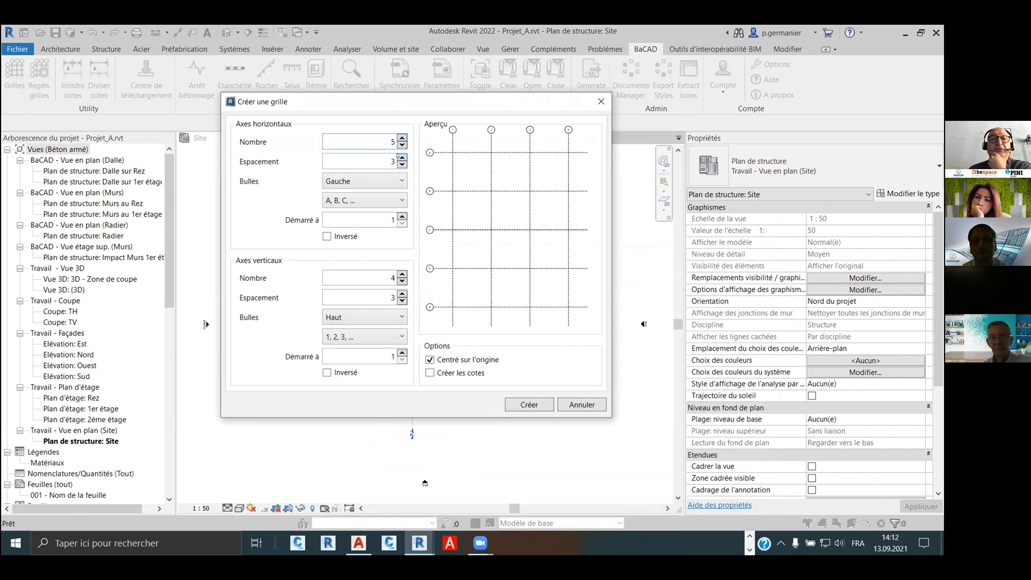
left_click(402, 145)
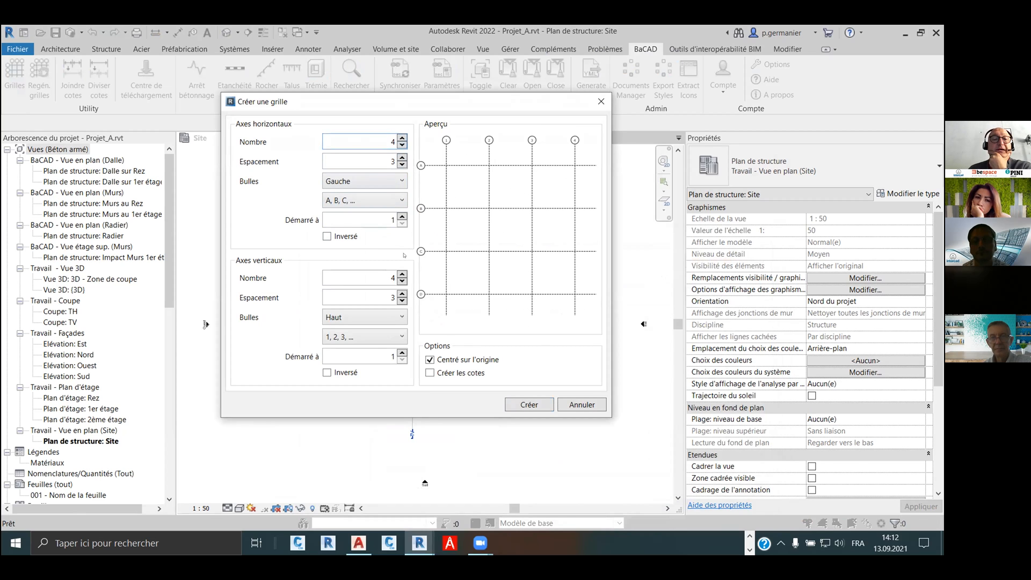
left_click(402, 274)
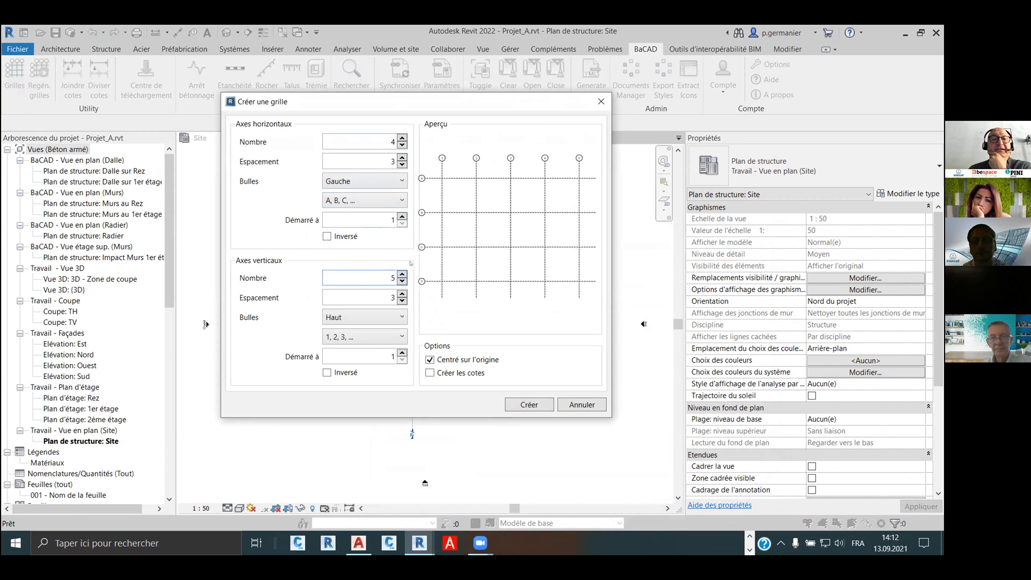
left_click(400, 200)
left_click(400, 200)
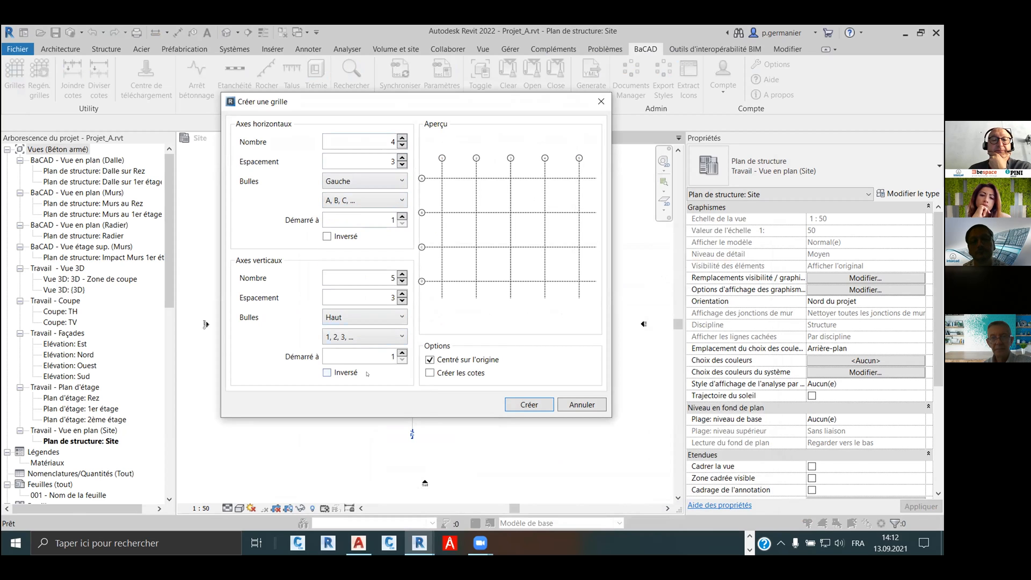
left_click(529, 404)
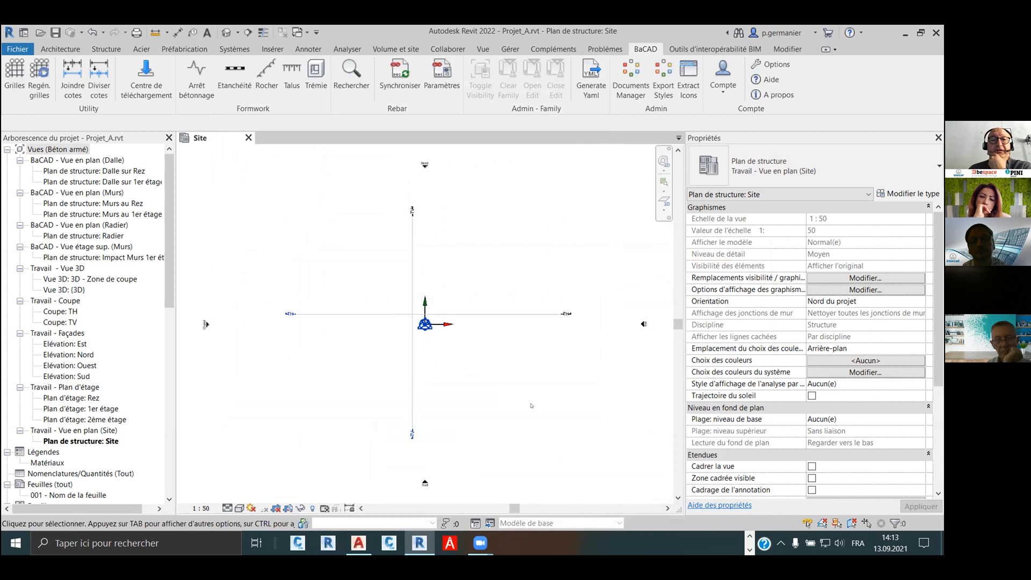
Copy grid 4 to create new axis 6 between grids 4 and 5
scroll(422, 322, "up", 4)
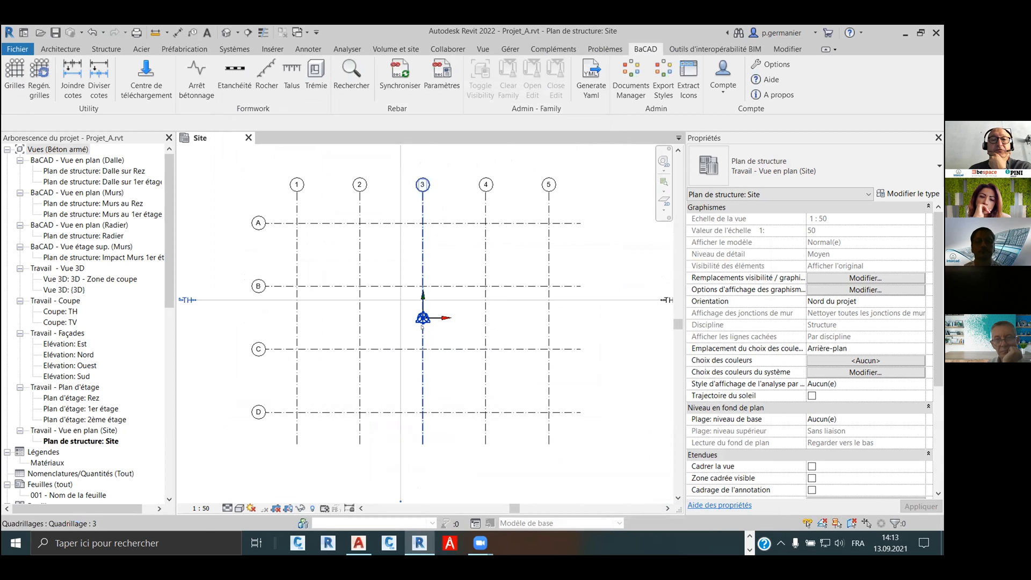
scroll(421, 322, "up", 2)
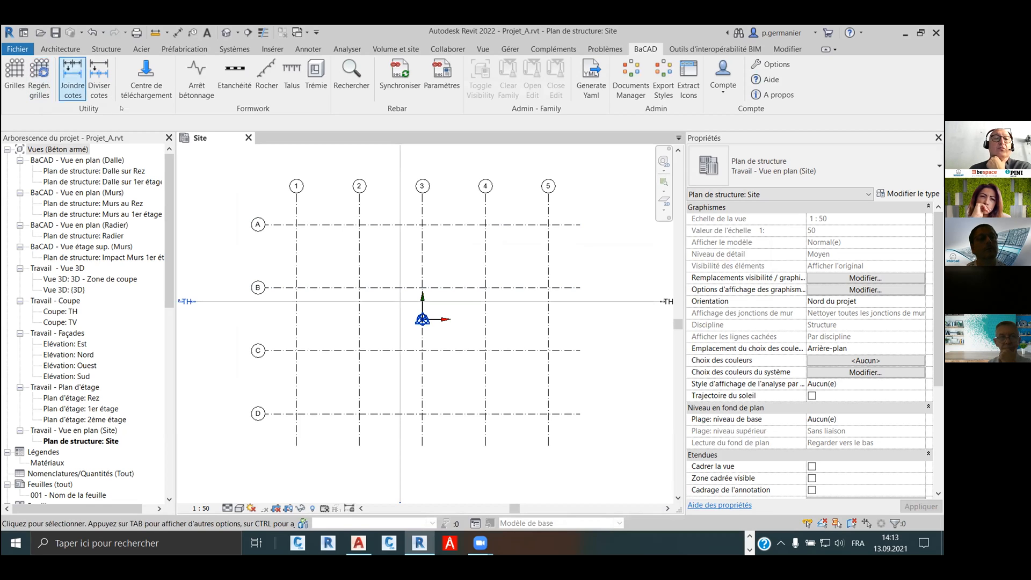
left_click(484, 259)
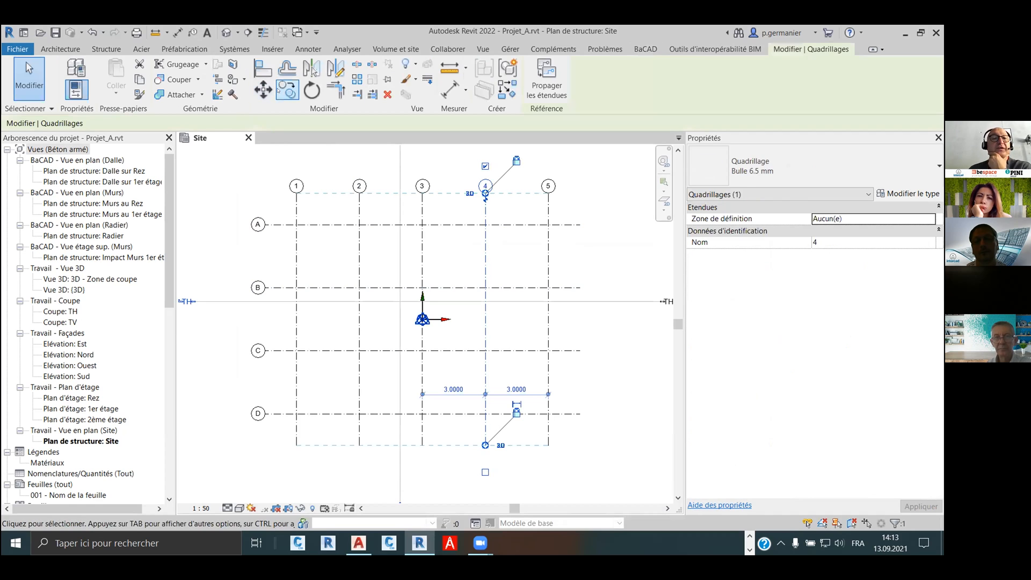
left_click(287, 90)
left_click(508, 260)
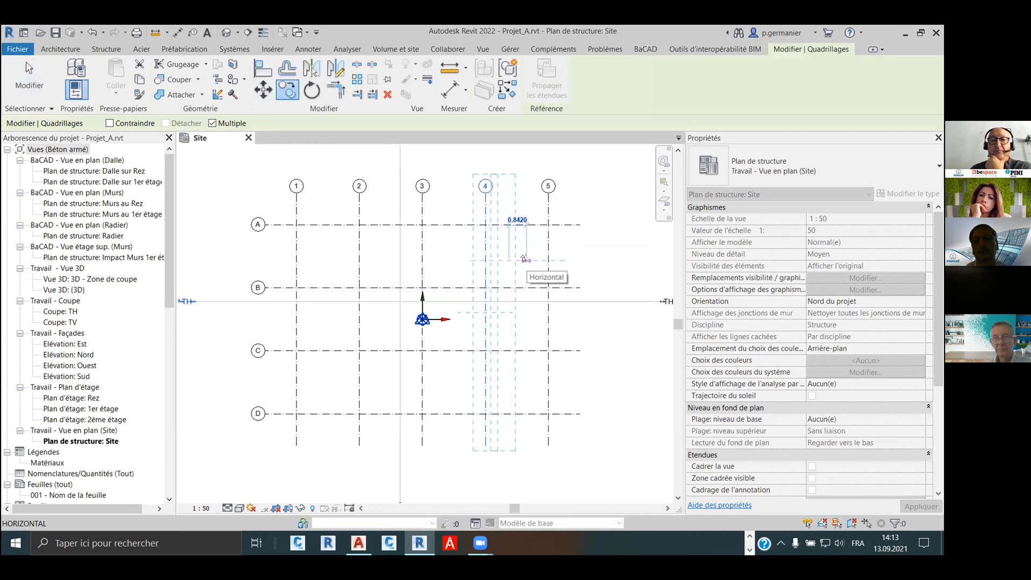
left_click(525, 261)
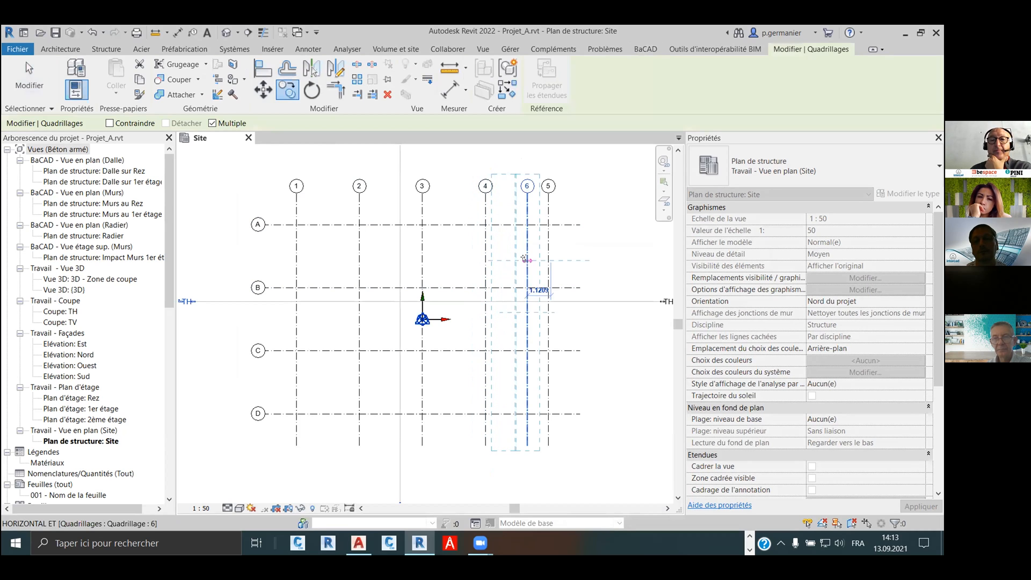
key("Escape")
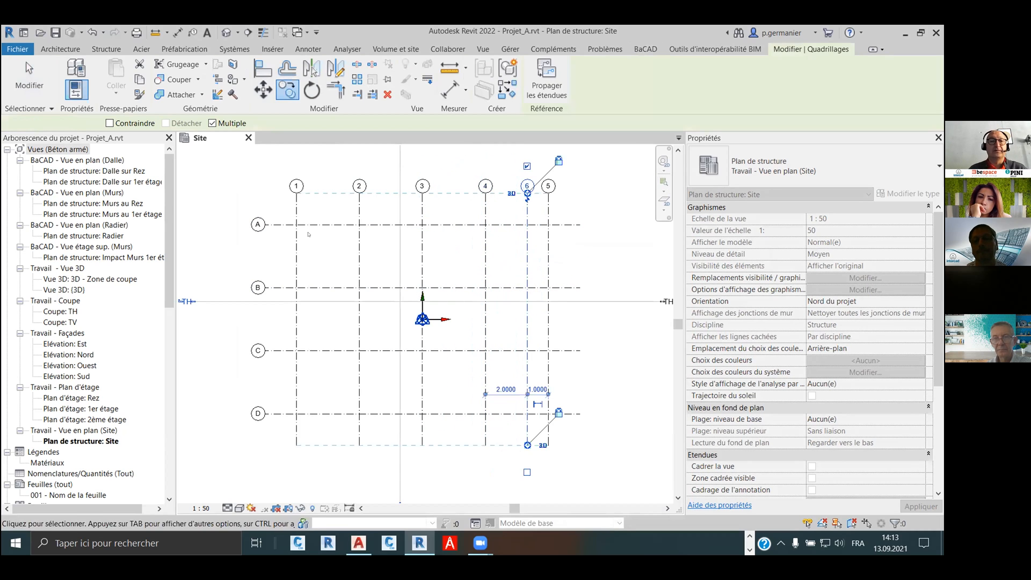
Copy grid 2 a distance of 2 to the left, creating axis 7
left_click(359, 204)
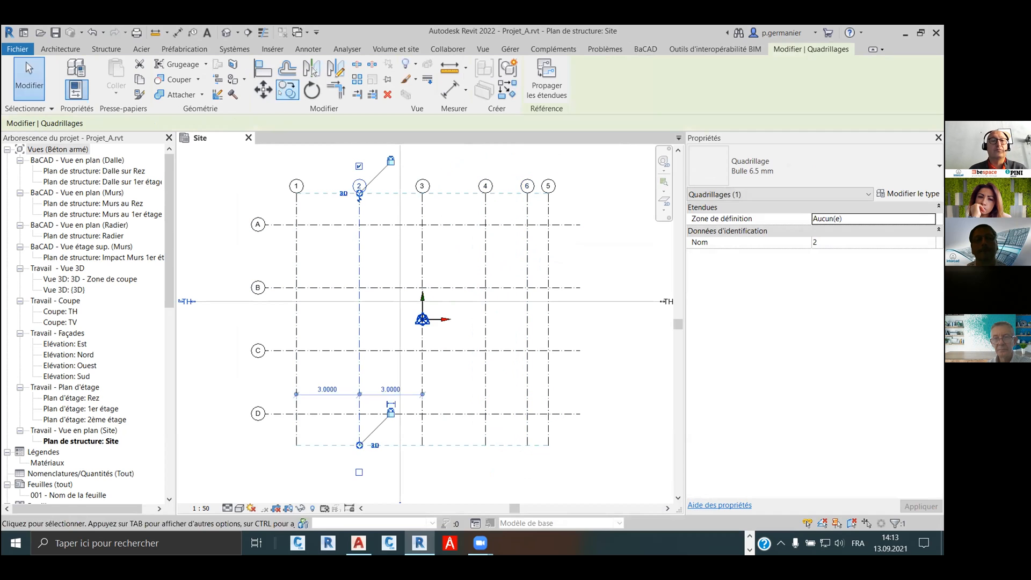
left_click(287, 89)
left_click(341, 248)
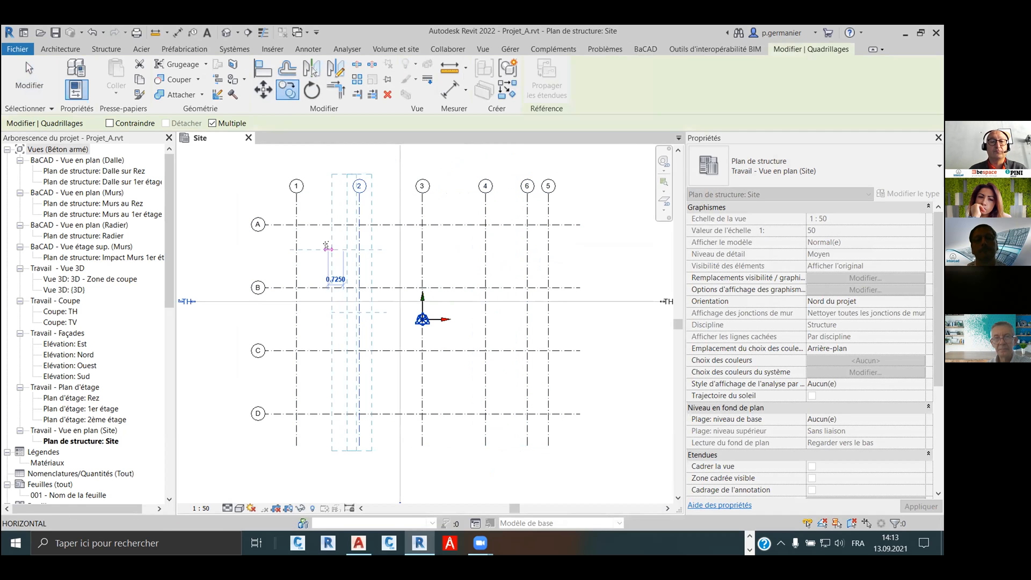
type("2")
key("Return")
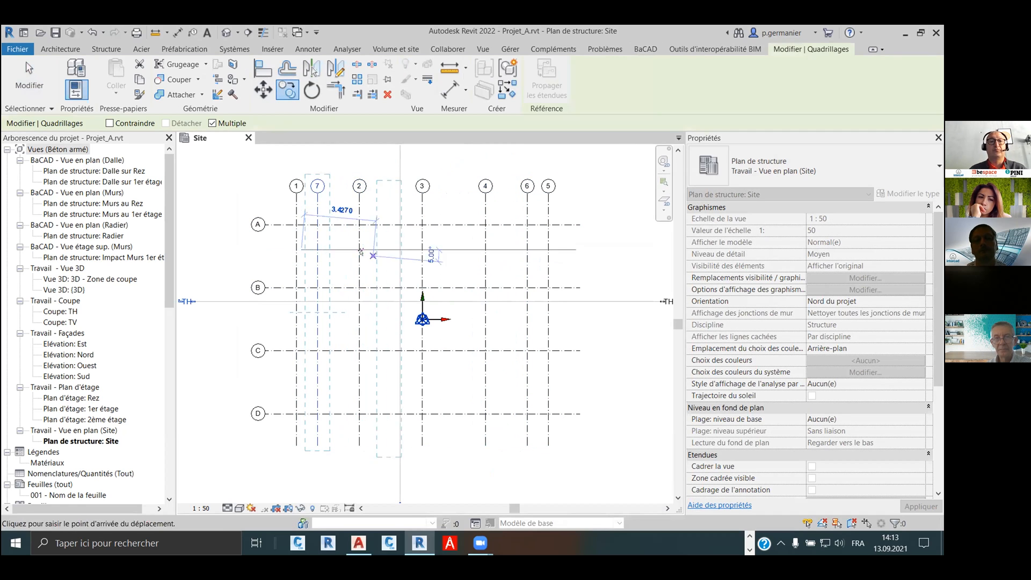
key("Escape")
left_click(403, 210)
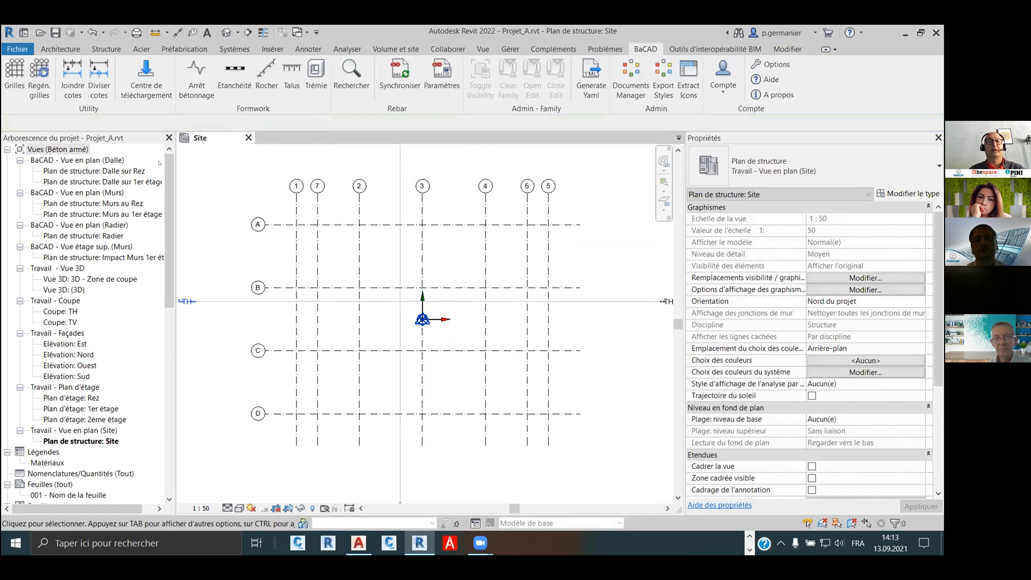
Apply lowercase a, b, c lettering to the horizontal grids and 01, 02, 03 numbering to the vertical grids
left_click(39, 75)
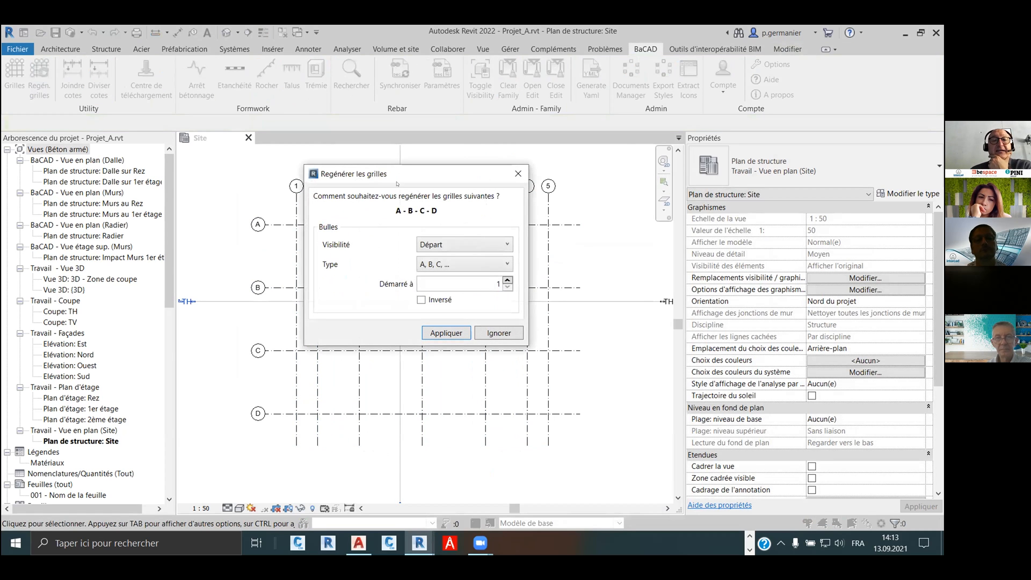
left_click_drag(395, 172, 109, 48)
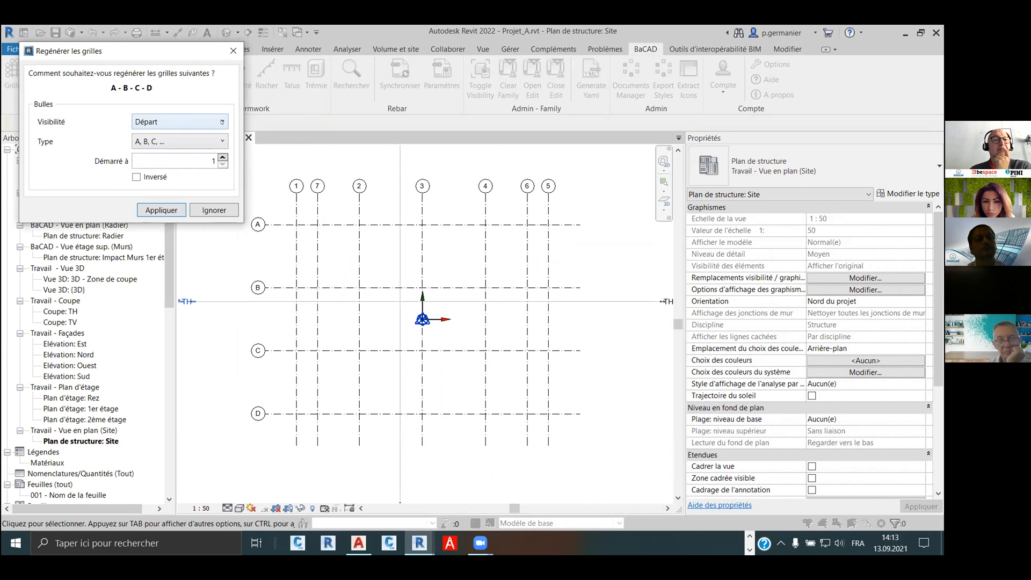
left_click(222, 123)
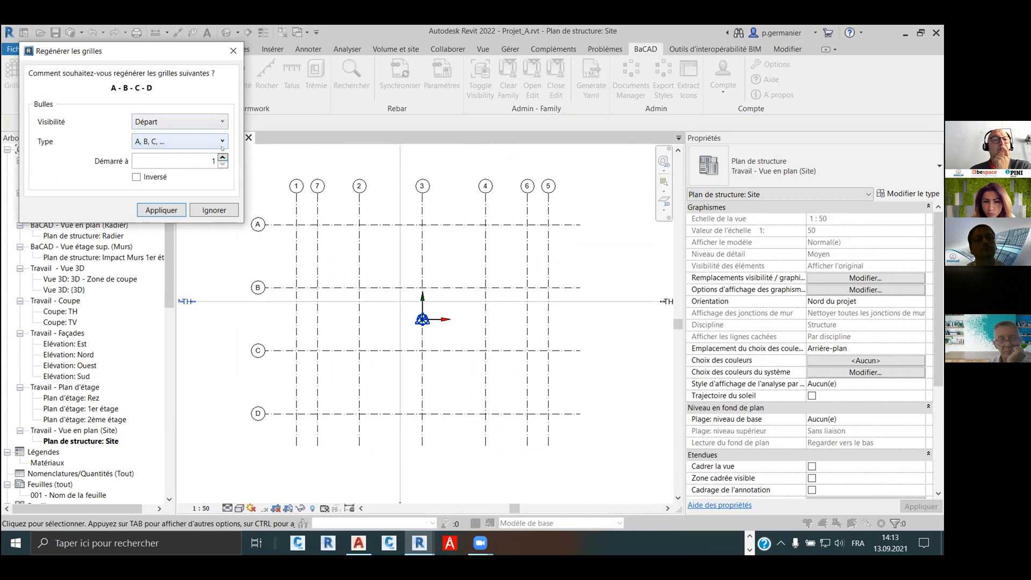
left_click(218, 141)
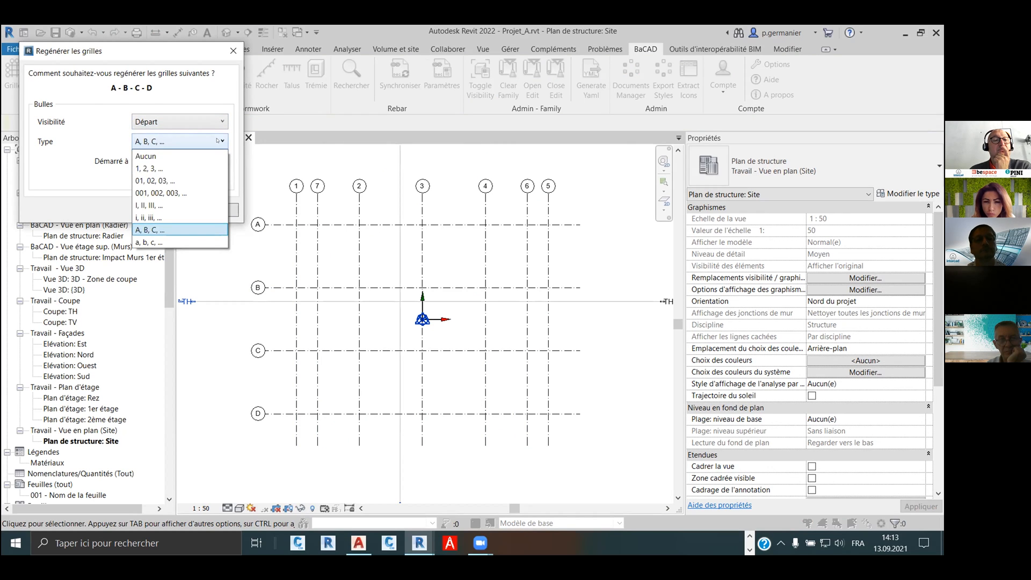
left_click(180, 242)
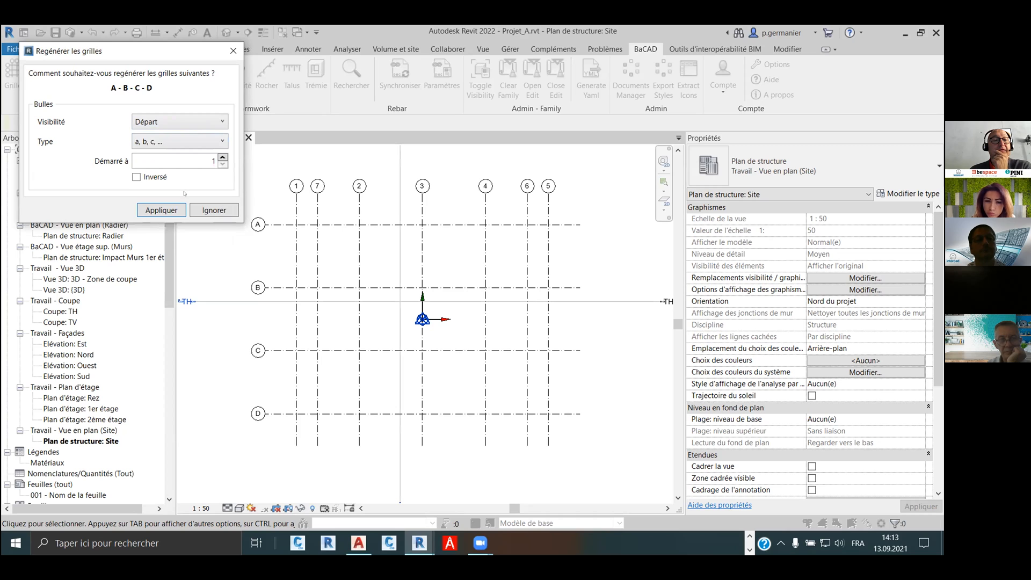
left_click(161, 209)
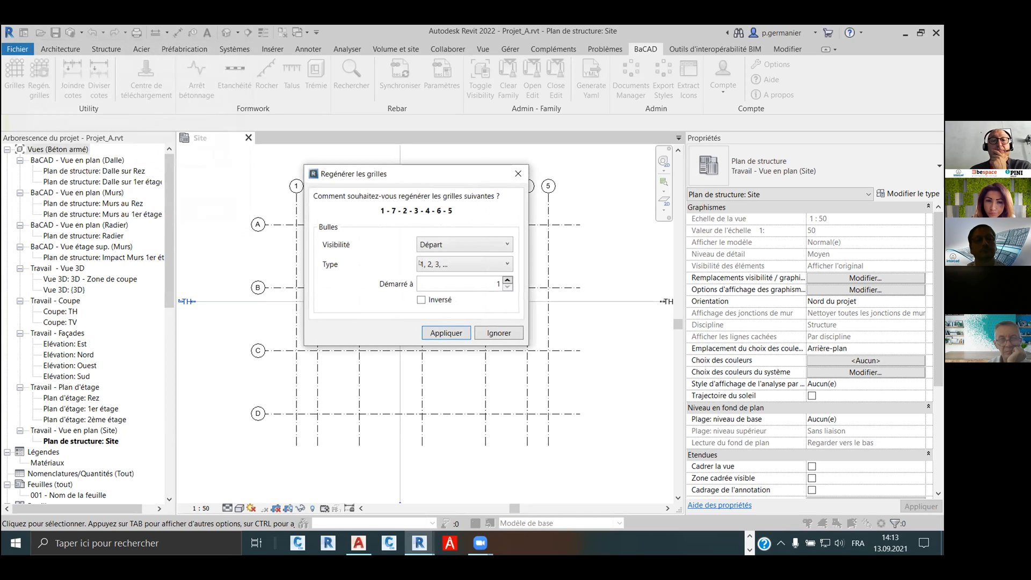
left_click(498, 264)
left_click(483, 300)
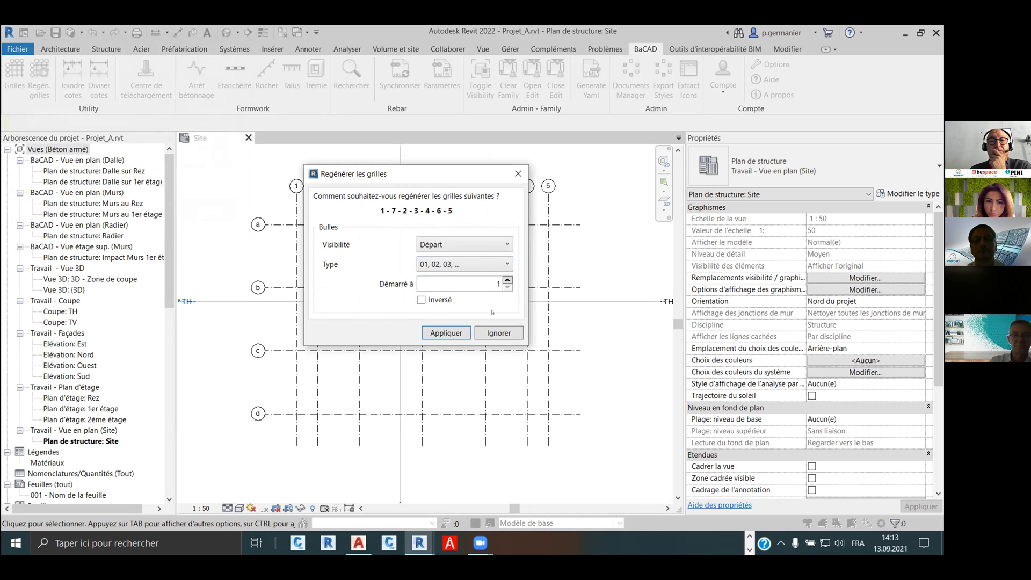
left_click(446, 333)
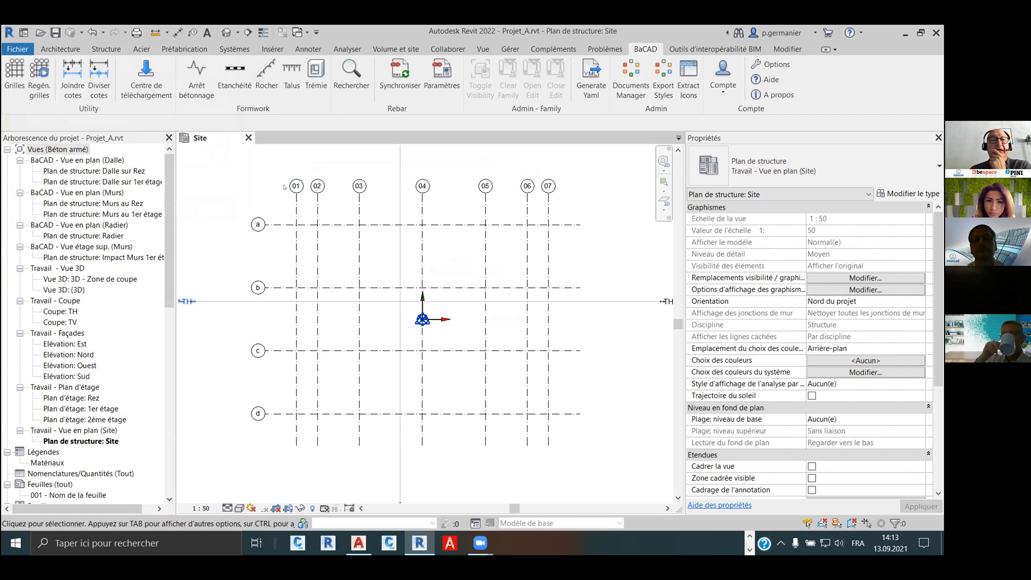
Reapply uppercase A–D lettering and plain 1 to 7 numbering to the grids
left_click(39, 78)
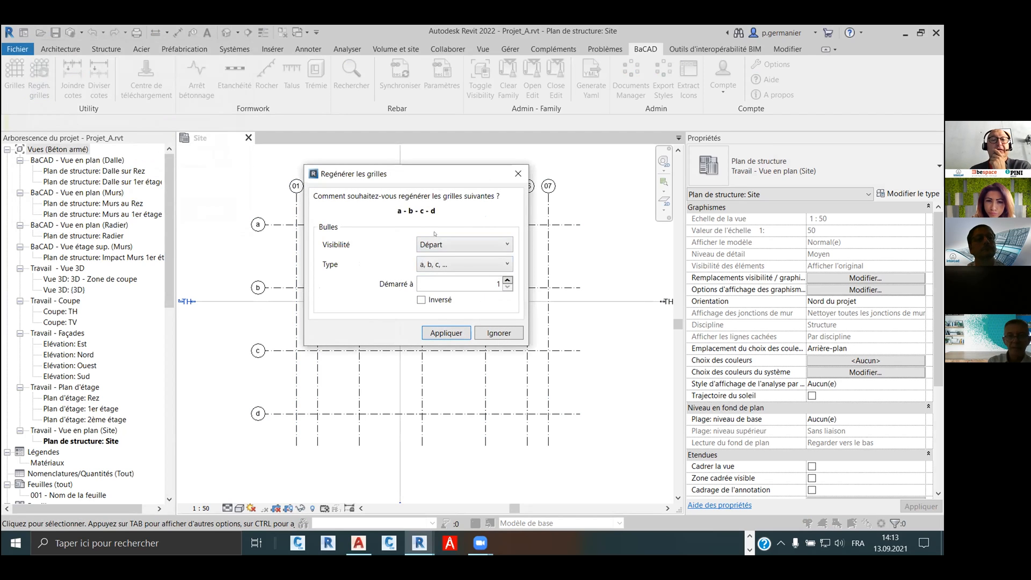
left_click(461, 264)
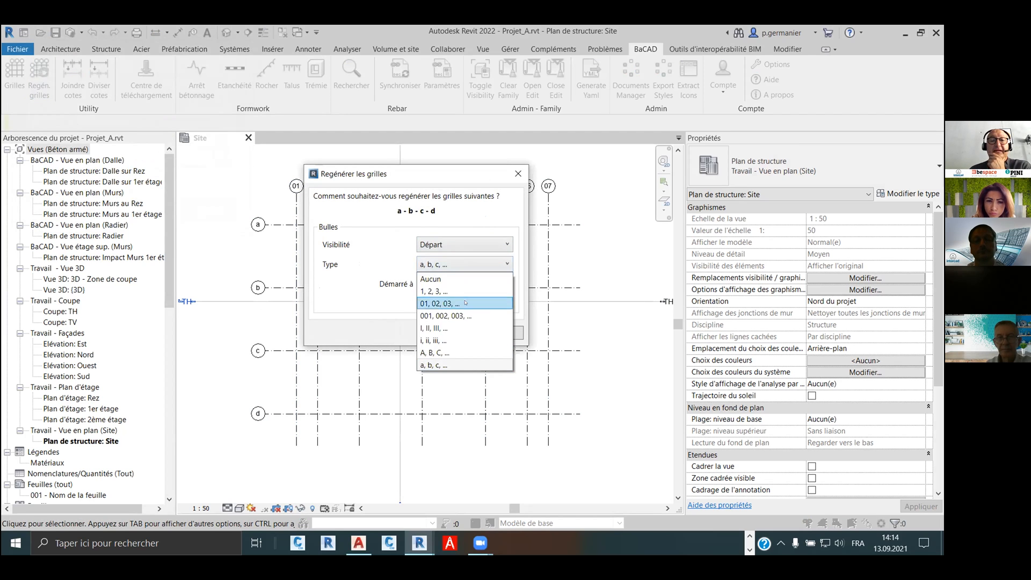
left_click(439, 300)
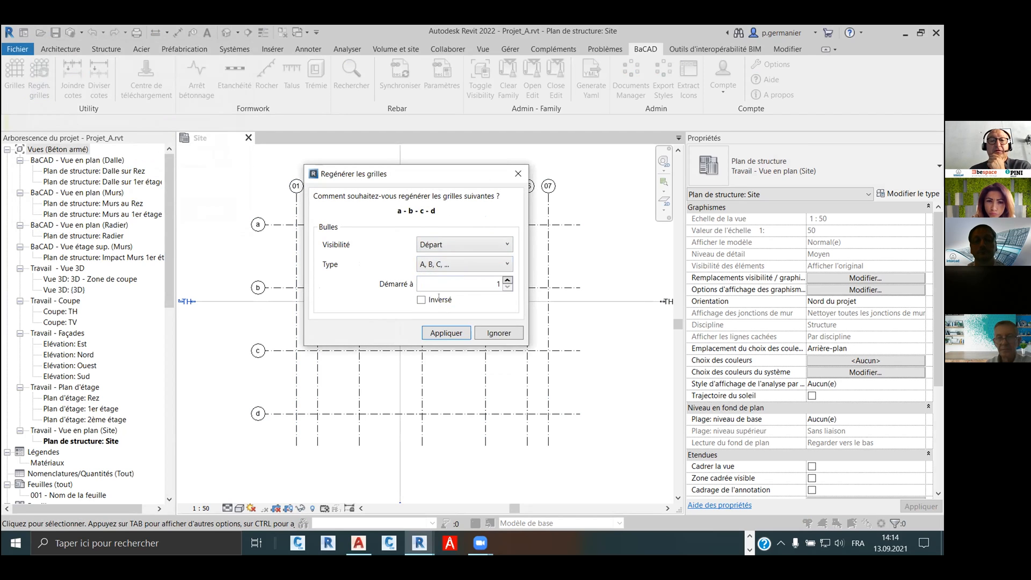
left_click(446, 333)
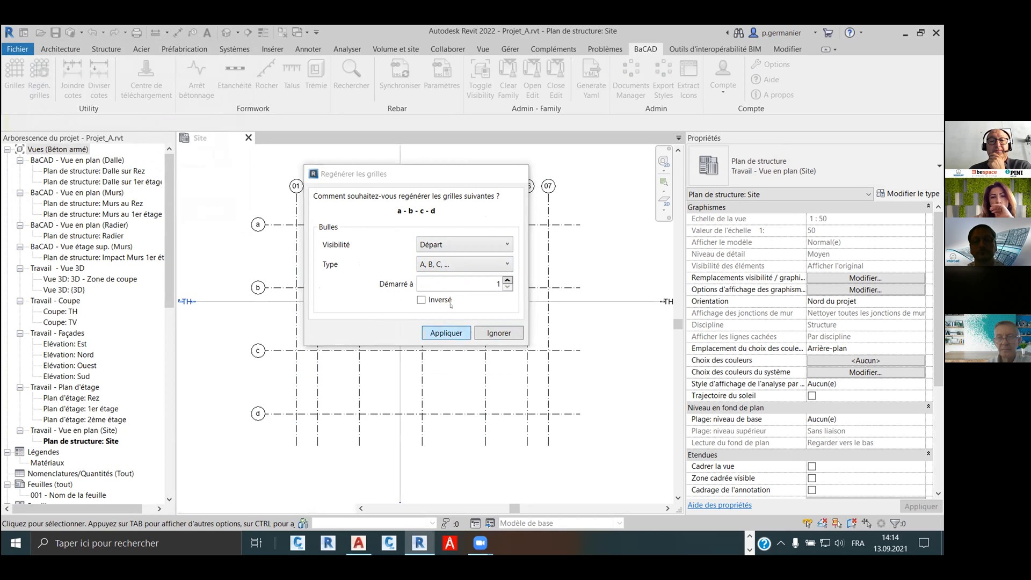
left_click(442, 264)
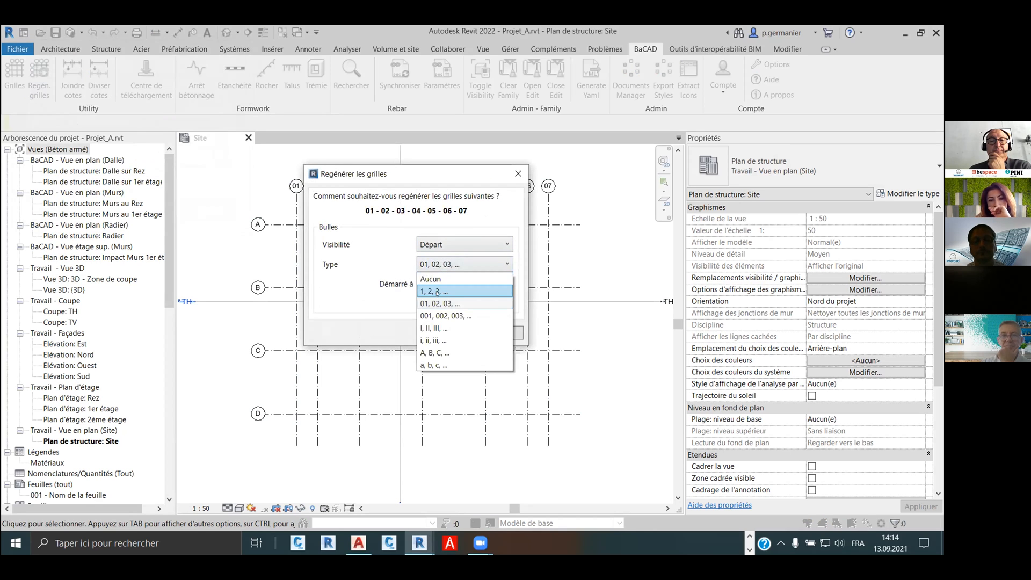
left_click(438, 291)
left_click(459, 331)
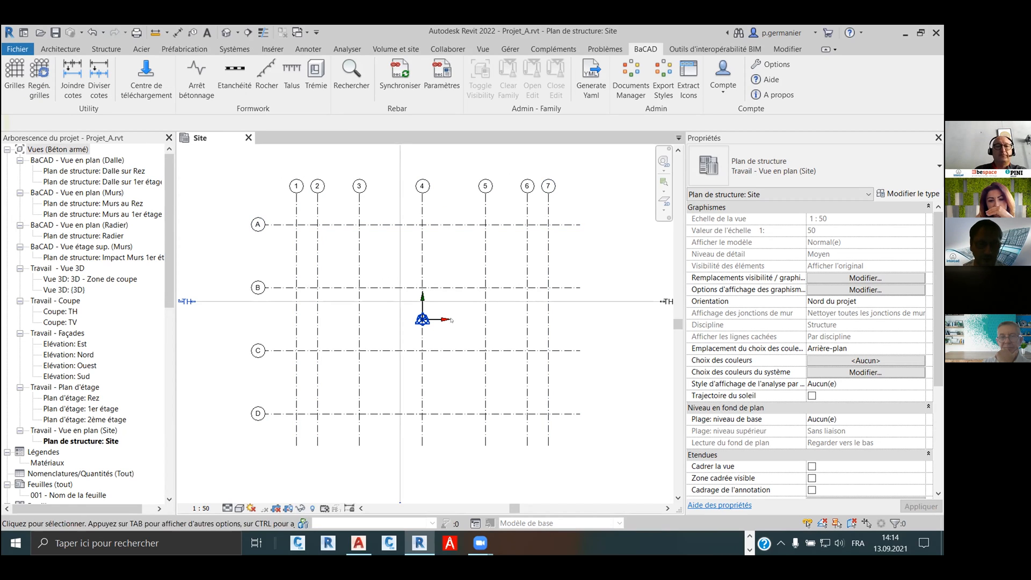
Place an aligned dimension chain across grids 1 to 7, between grids C and D
scroll(325, 384, "down", 2)
scroll(325, 383, "up", 2)
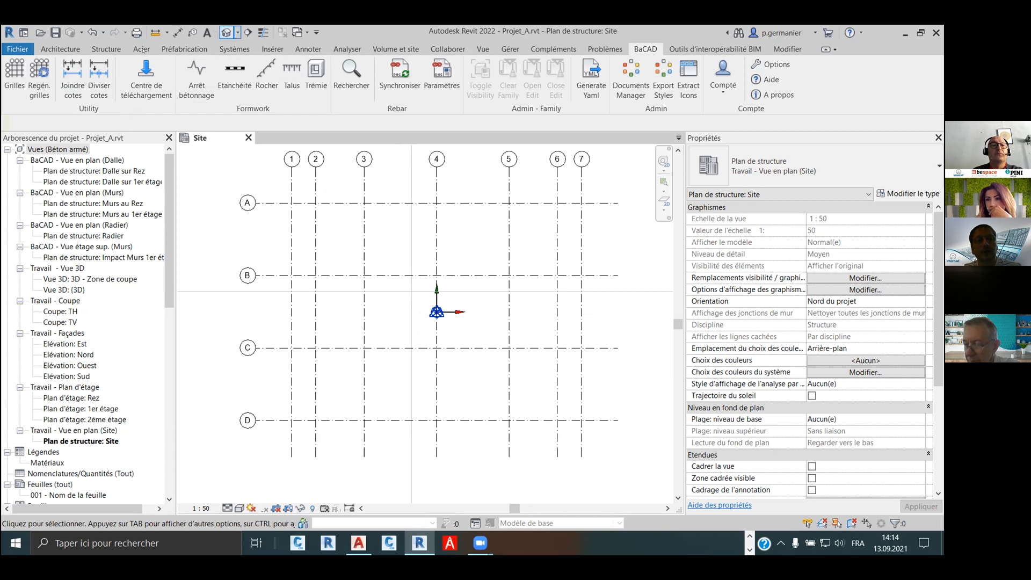
left_click(177, 32)
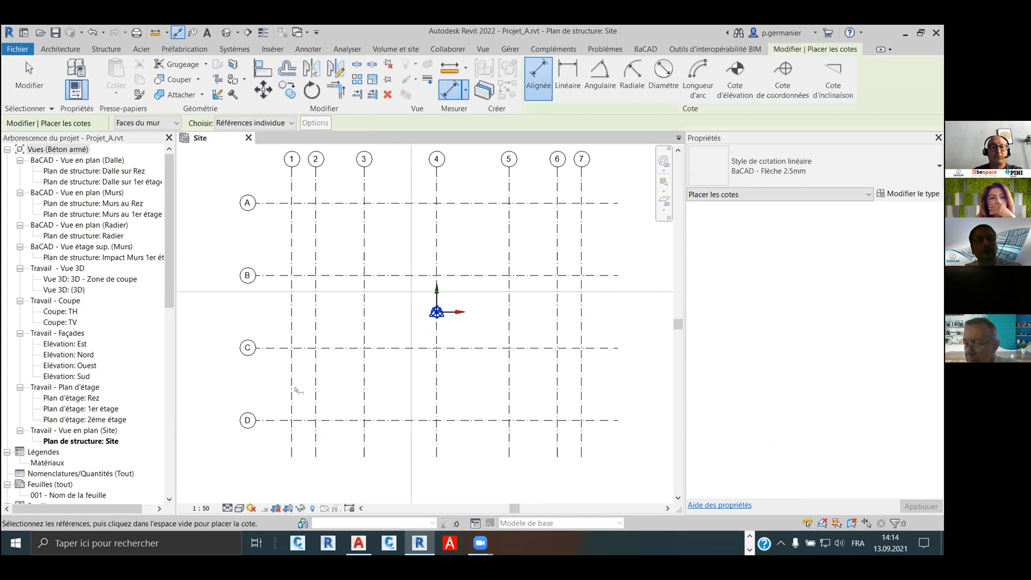
left_click(292, 391)
left_click(316, 392)
left_click(364, 396)
left_click(436, 396)
left_click(508, 397)
left_click(557, 395)
left_click(581, 393)
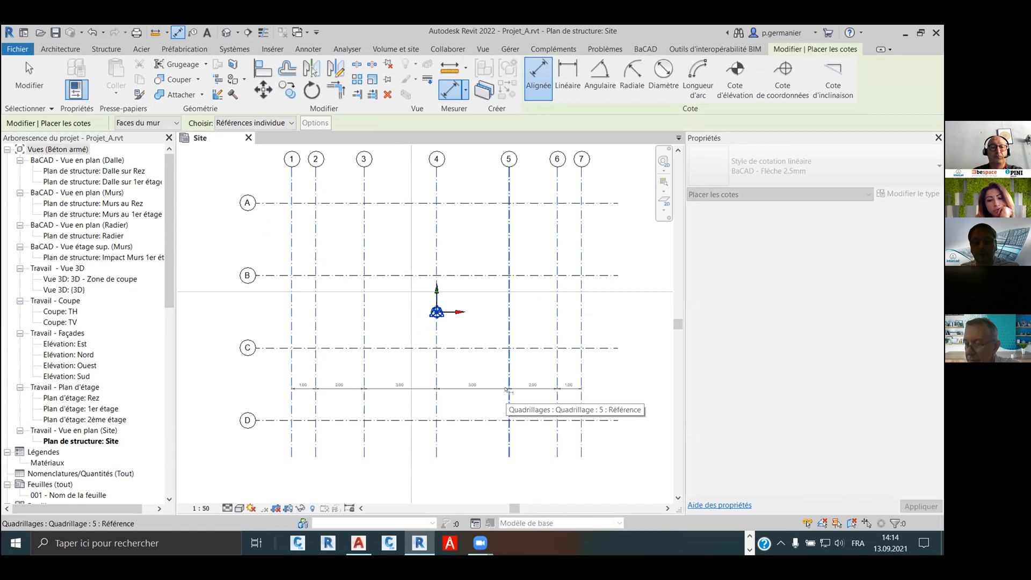
left_click(480, 388)
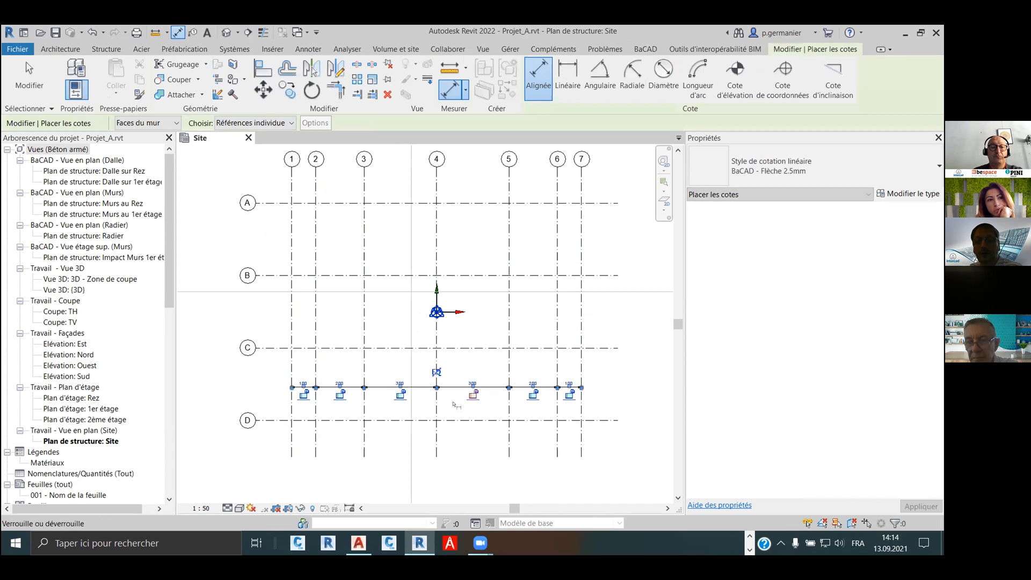
Add a vertical dimension chain across grids D, C, B and A beside grid 3
left_click(350, 418)
left_click(349, 347)
left_click(350, 274)
left_click(352, 203)
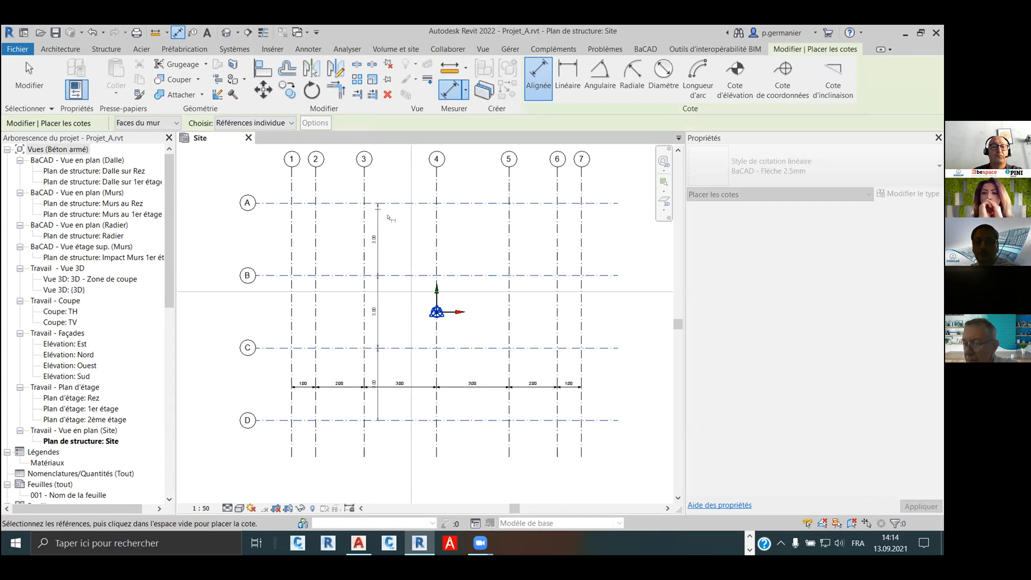
left_click(387, 226)
right_click(467, 312)
left_click(500, 321)
right_click(480, 316)
left_click(516, 324)
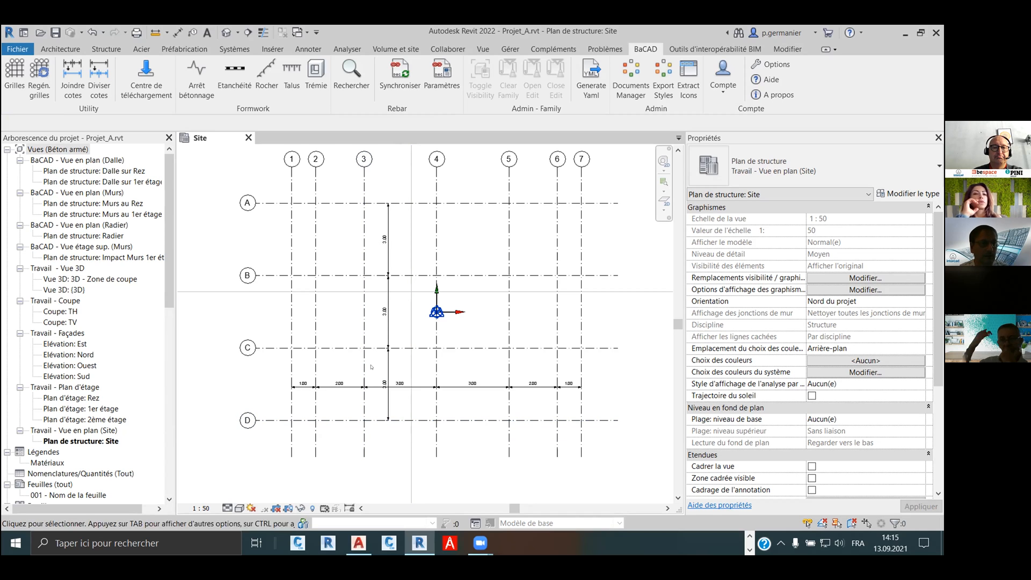
Delete the vertical dimension chain and split the horizontal chain into separate dimensions with BaCAD
left_click(388, 365)
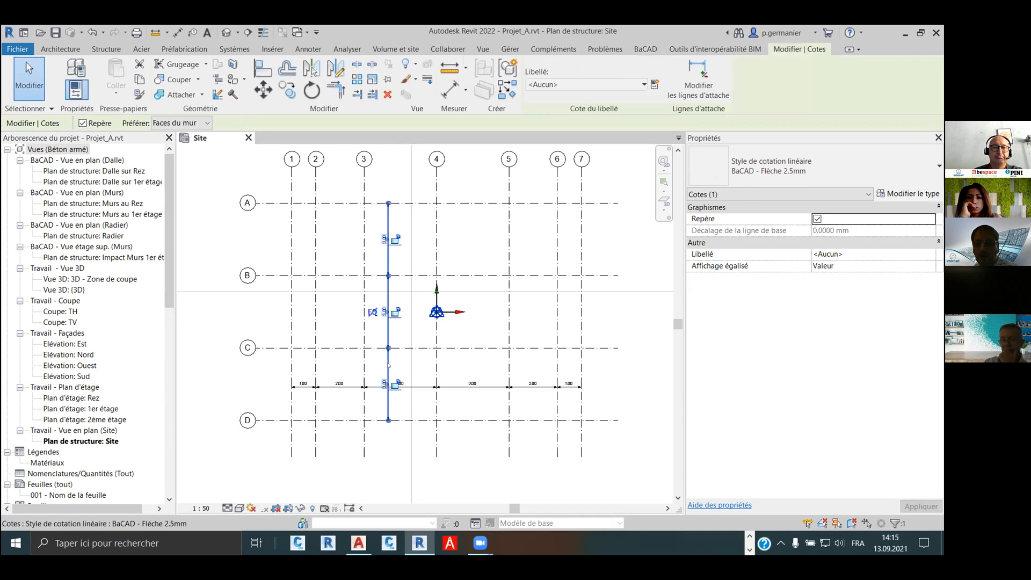
key("Delete")
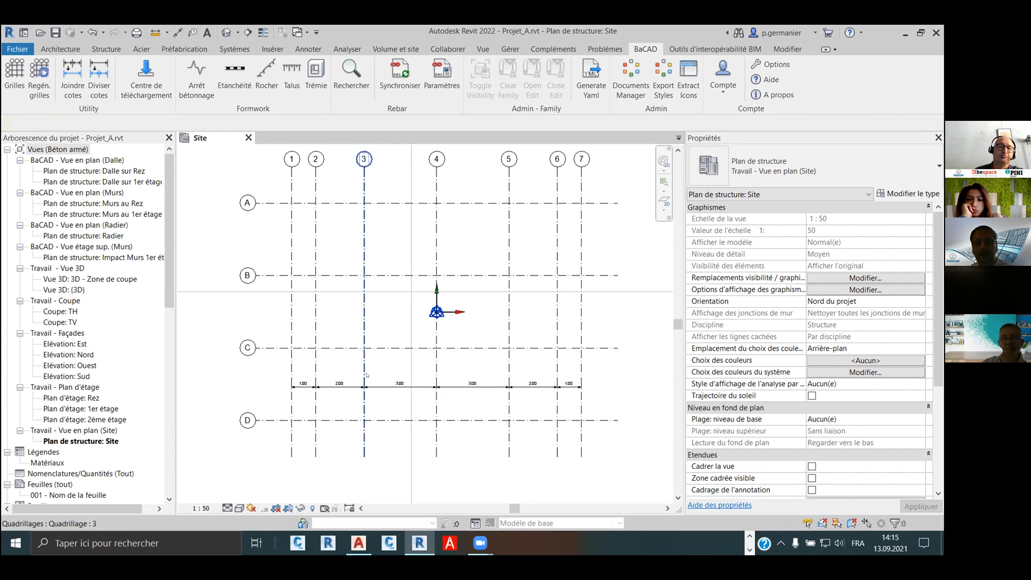
left_click_drag(269, 400, 253, 380)
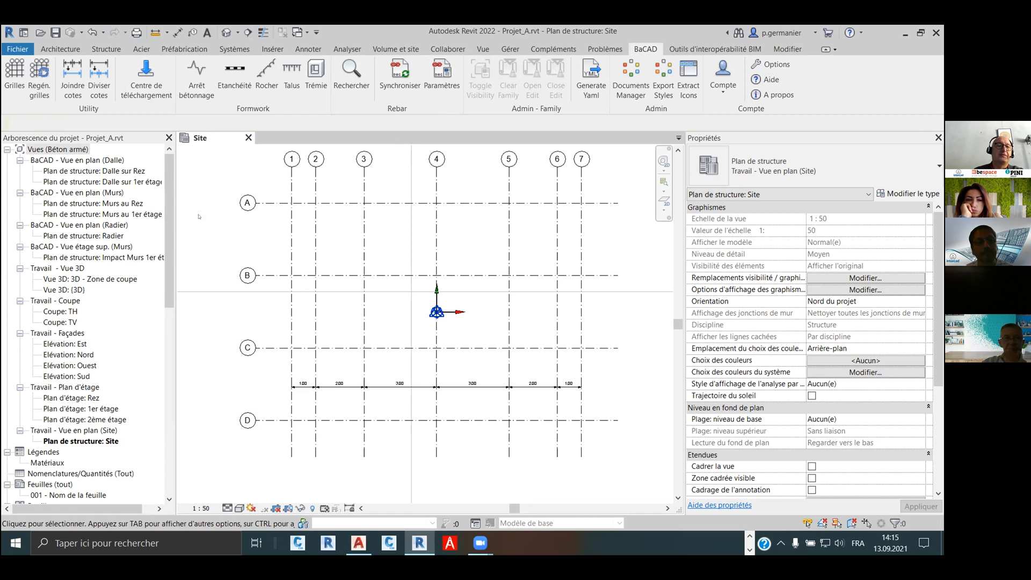
left_click(380, 388)
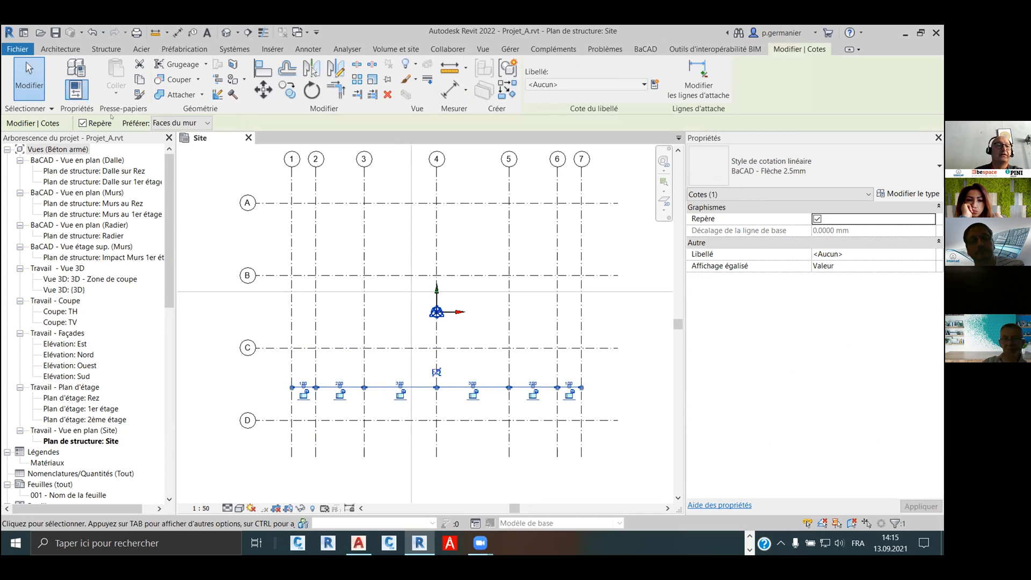
left_click(643, 49)
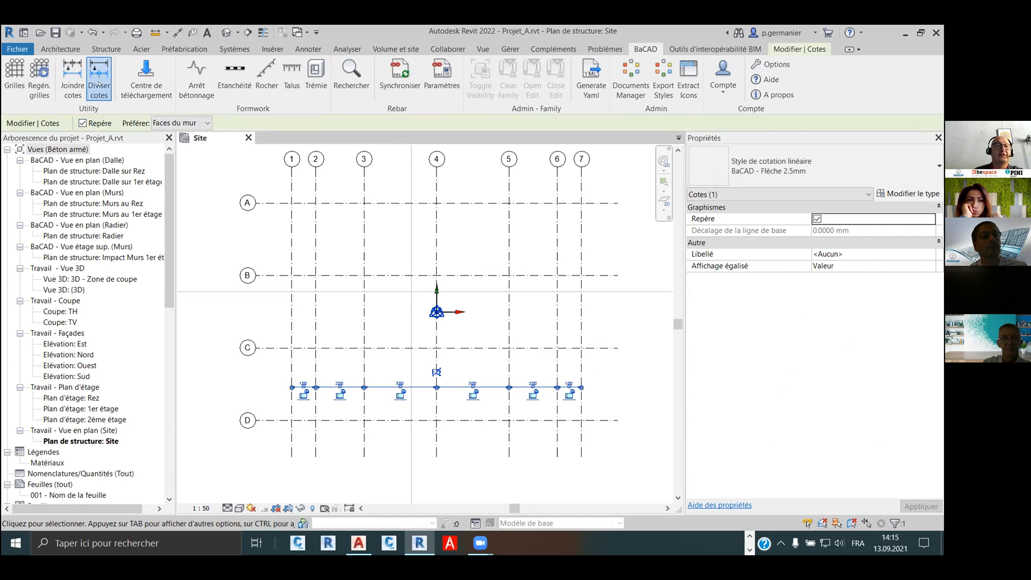
left_click(98, 76)
left_click(248, 365)
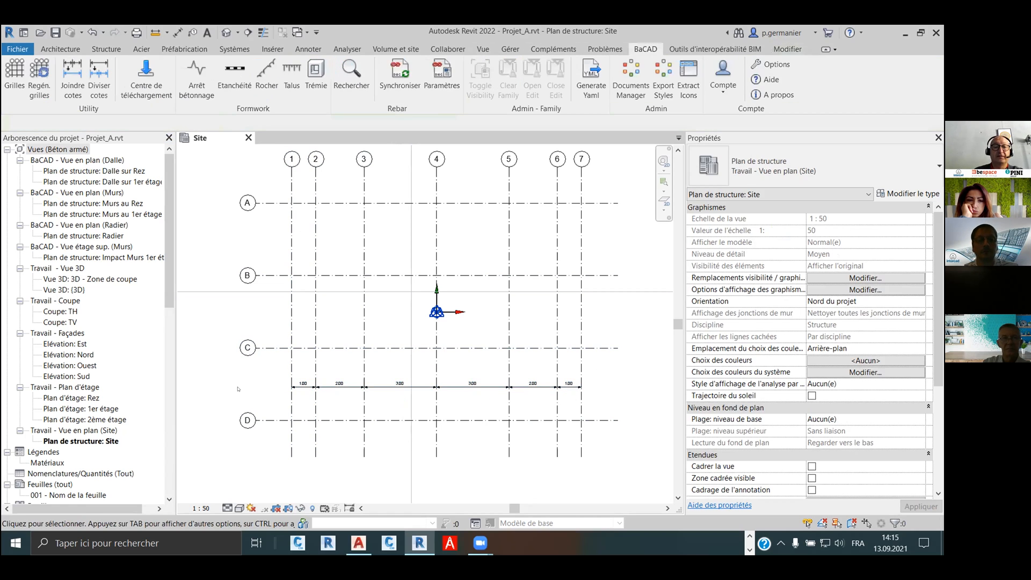
Delete the 200 dimensions between grids 2–3 and grids 5–6
left_click(338, 387)
key("Delete")
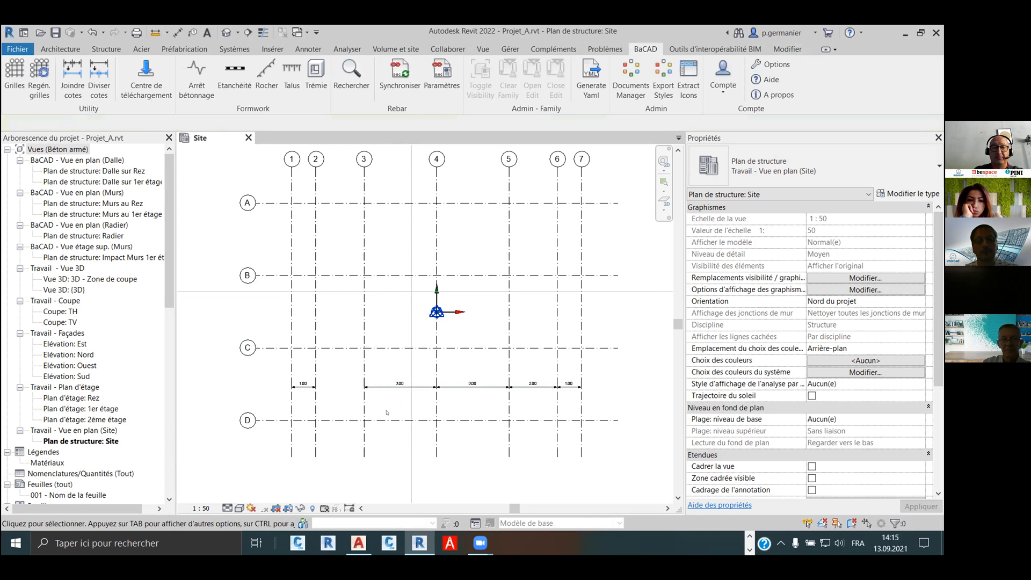
left_click(532, 386)
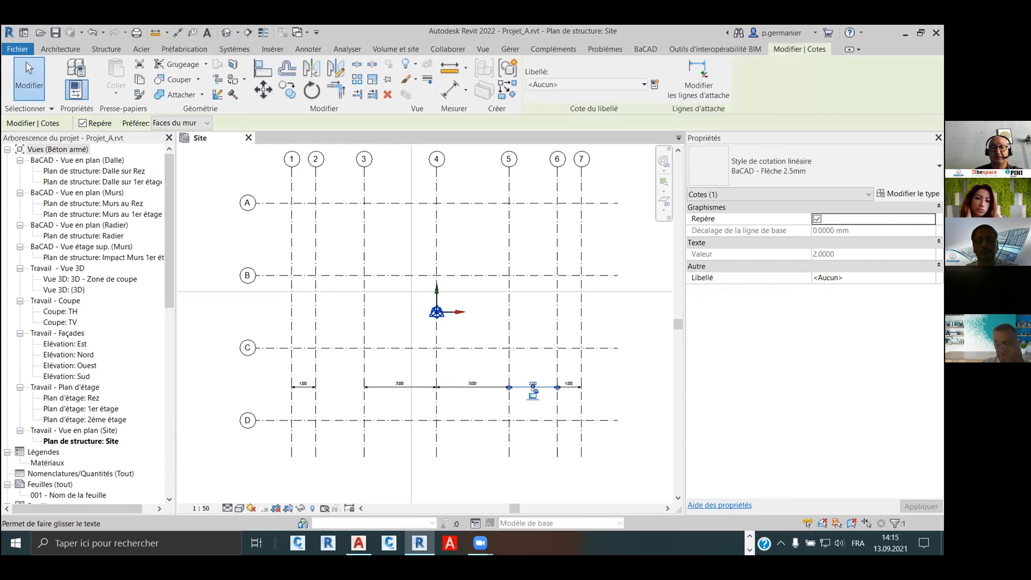
key("Delete")
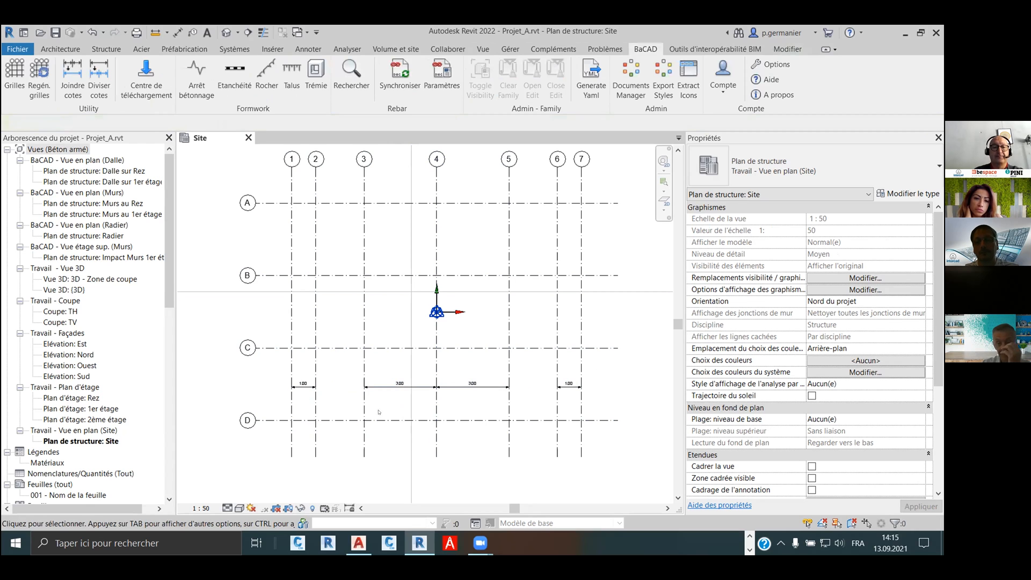
Add a new aligned dimension from grid 5 to grid 6, in line with the others
left_click(178, 32)
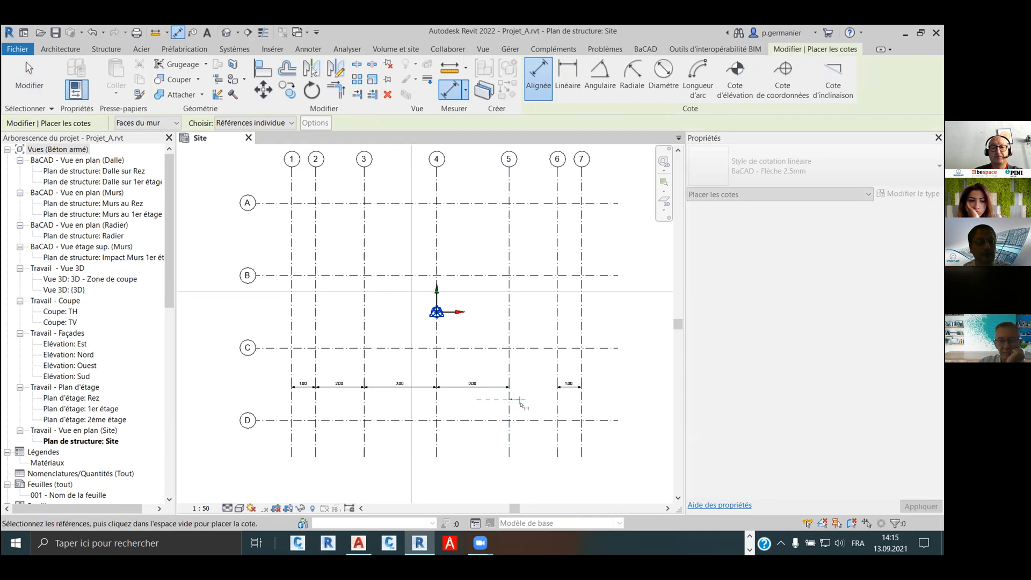
left_click(557, 406)
left_click(537, 384)
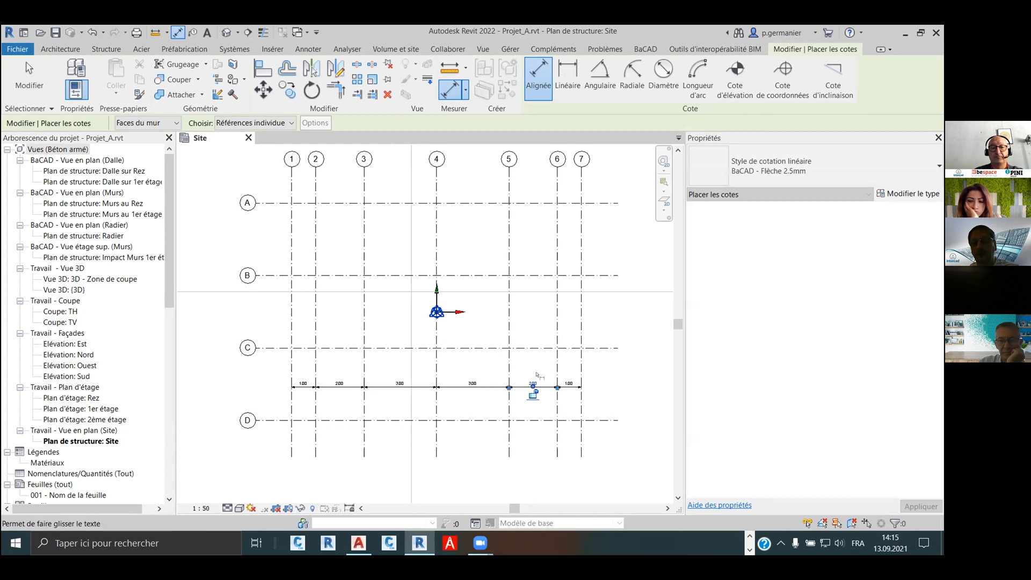
right_click(531, 357)
left_click(542, 362)
right_click(534, 359)
left_click(545, 365)
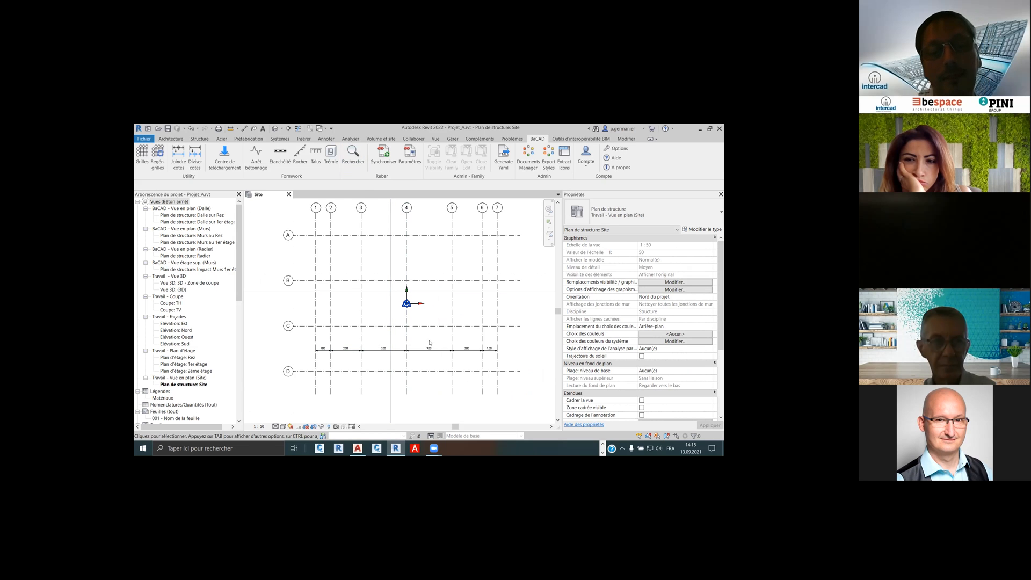
Join the six dimensions with BaCAD Joindre cotes, lock the string and move it below grid D
left_click_drag(296, 360, 511, 342)
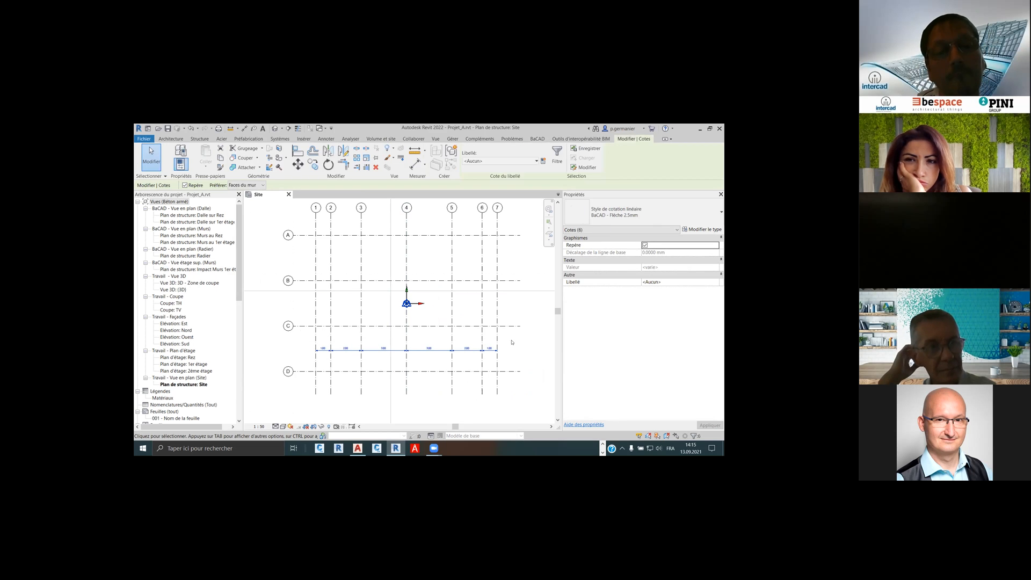
left_click(537, 139)
left_click(179, 156)
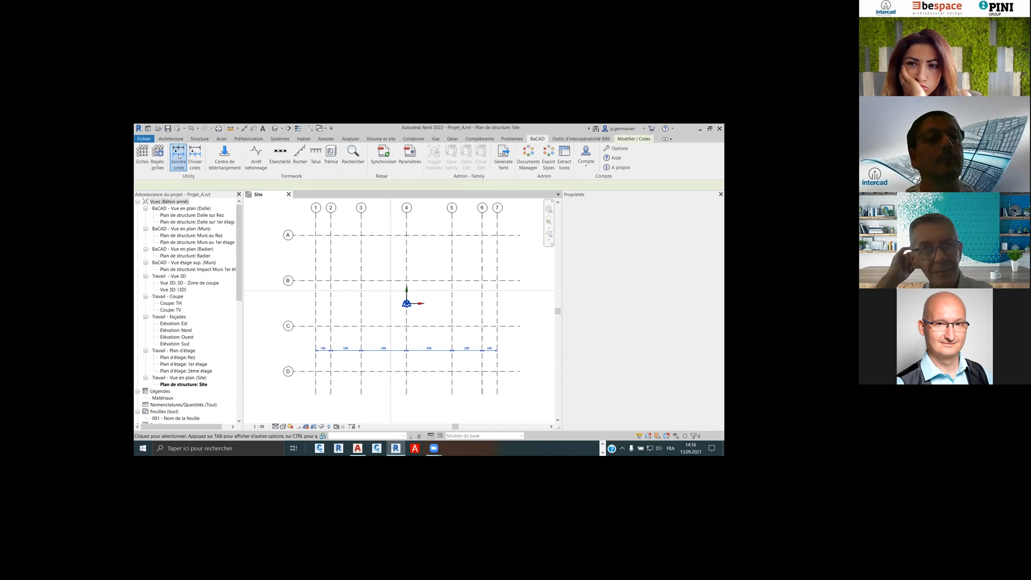
left_click(437, 351)
left_click(436, 352)
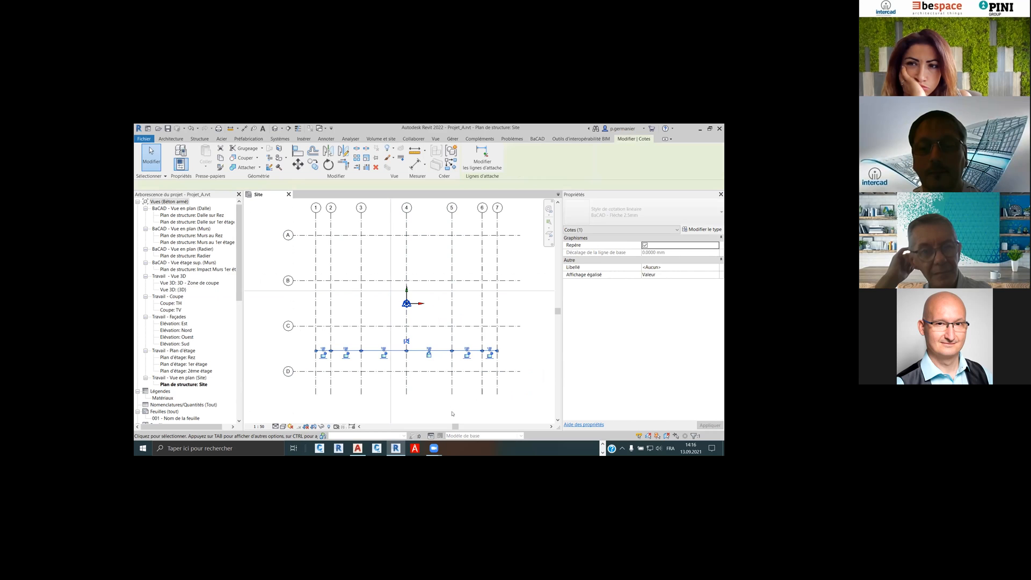
left_click_drag(439, 348, 443, 410)
left_click(540, 391)
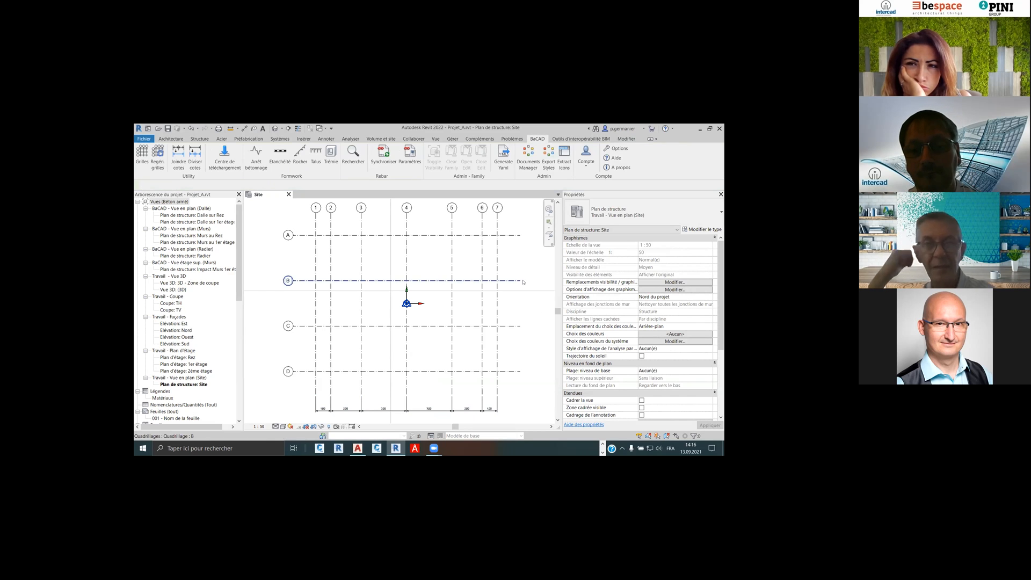
scroll(348, 268, "up", 4)
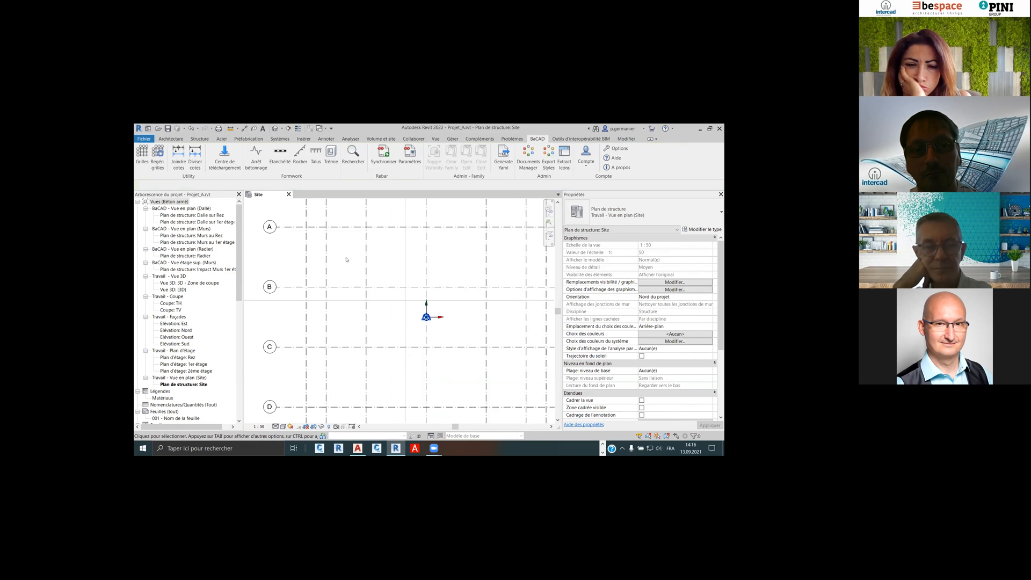
middle_click_drag(349, 268, 348, 297)
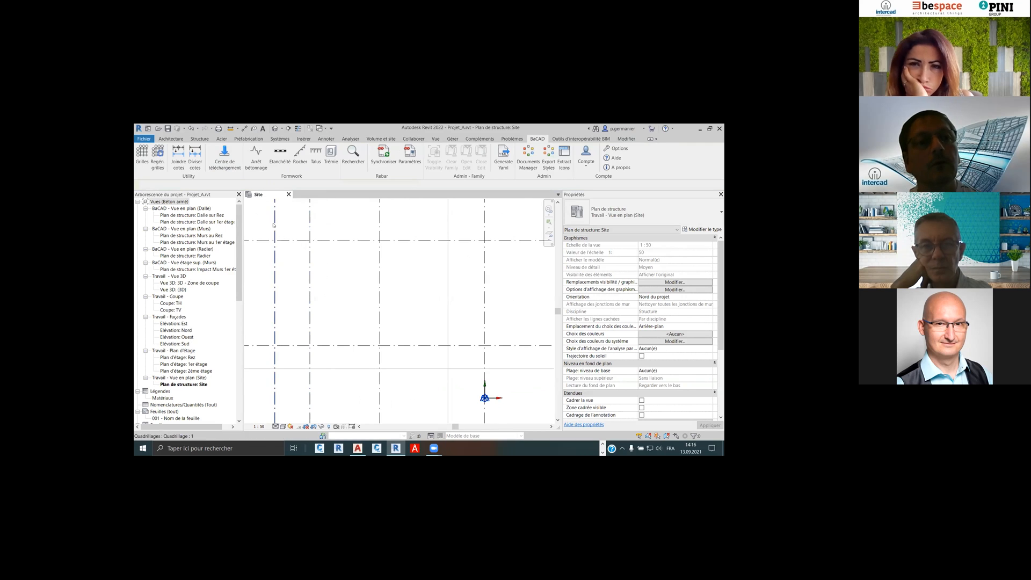
Sign in to BaCAD via Arrêt bétonnage and download the Concrete Stop - Standard component
left_click(255, 154)
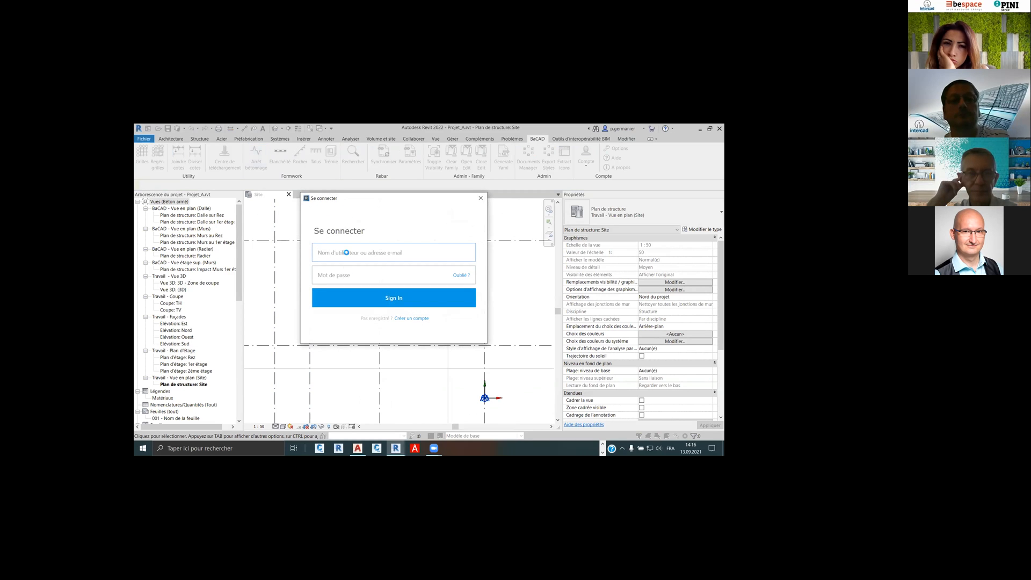
type("p.germanier")
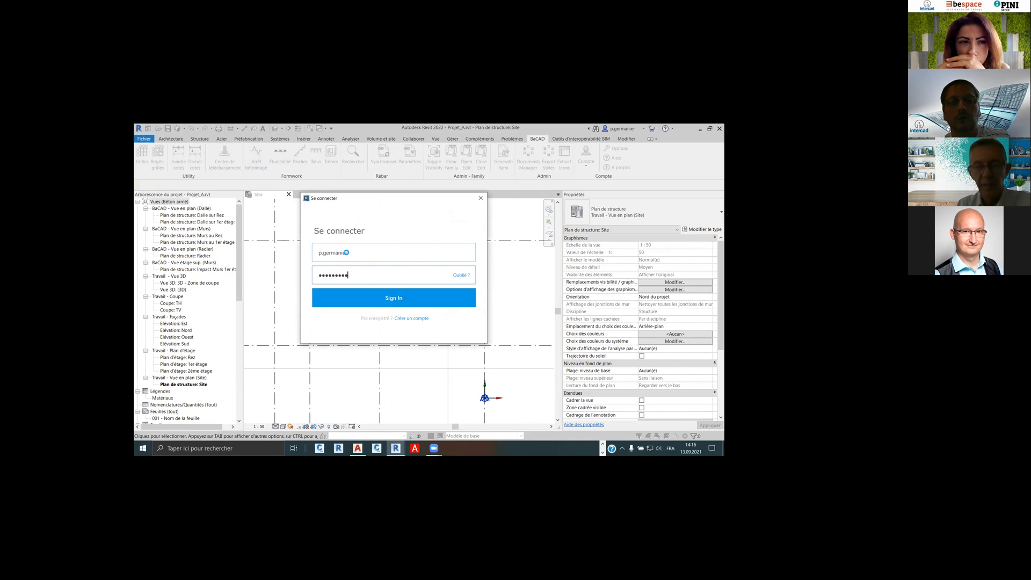
left_click(390, 295)
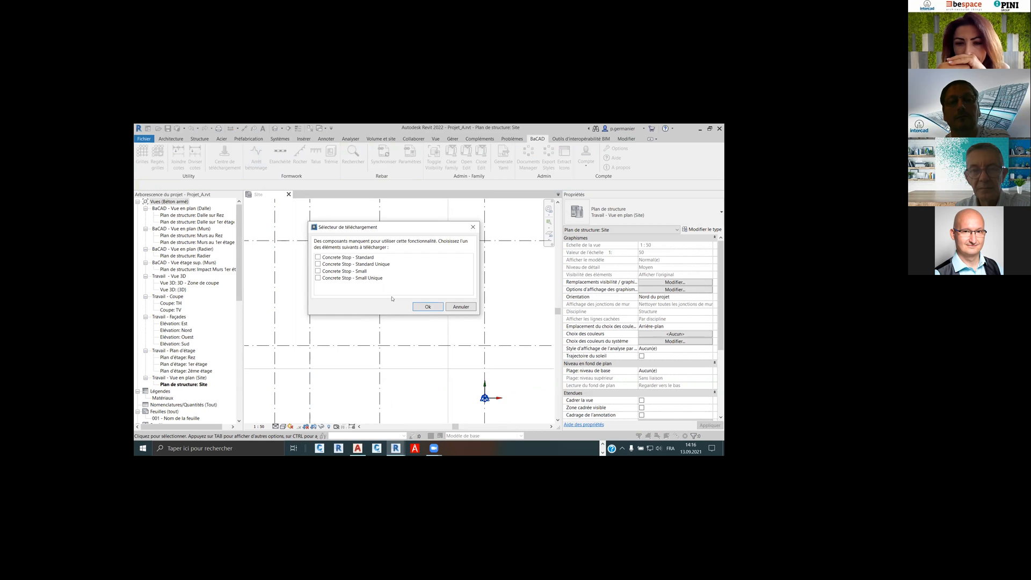
left_click(318, 258)
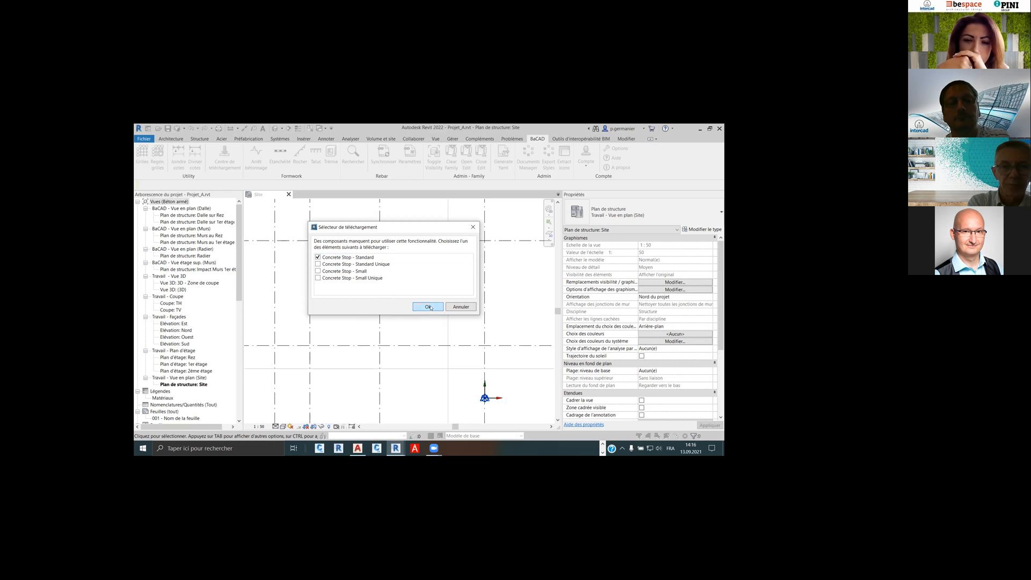
left_click(429, 307)
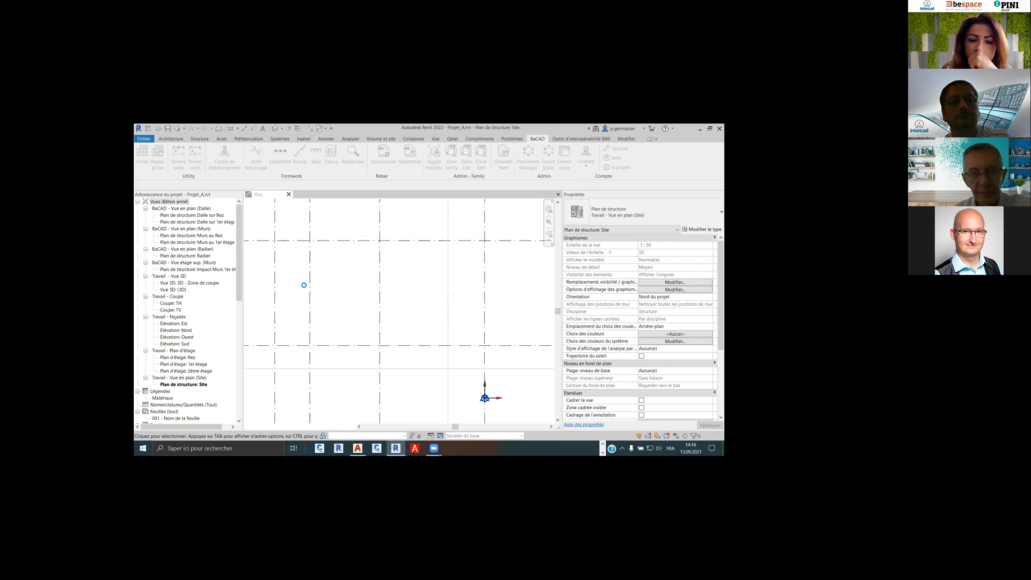
left_click(306, 285)
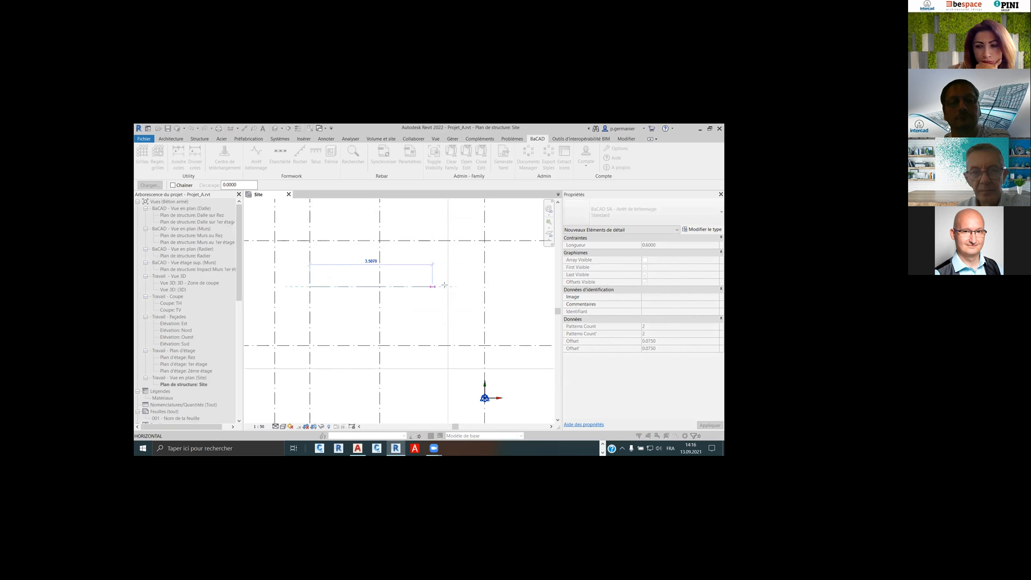
left_click(485, 286)
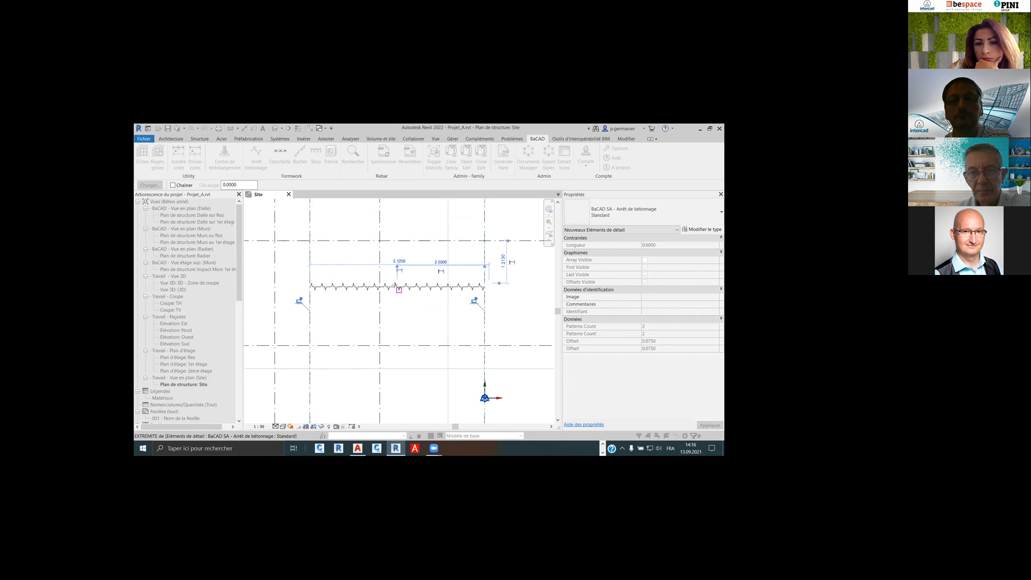
left_click(357, 240)
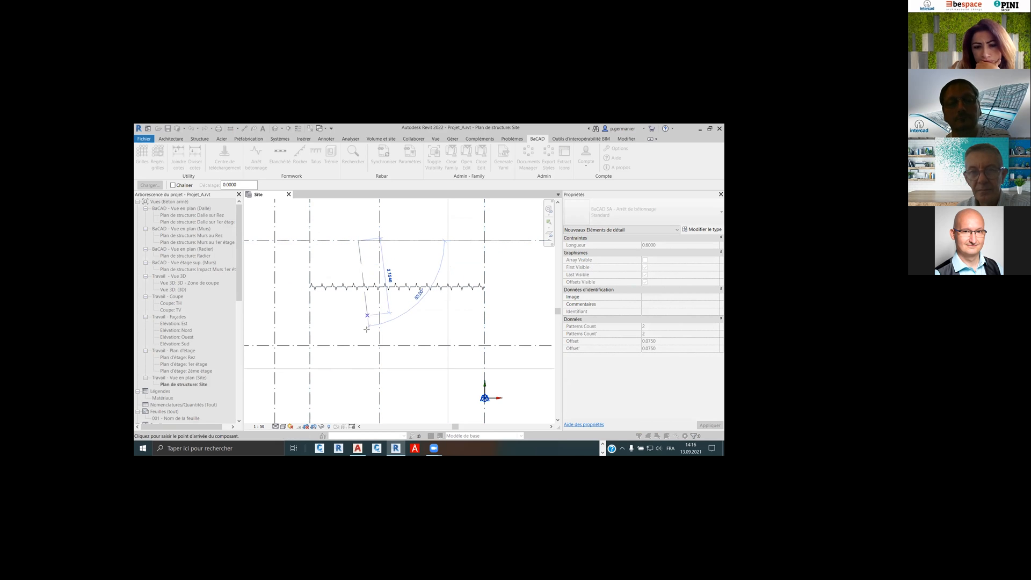
left_click(357, 345)
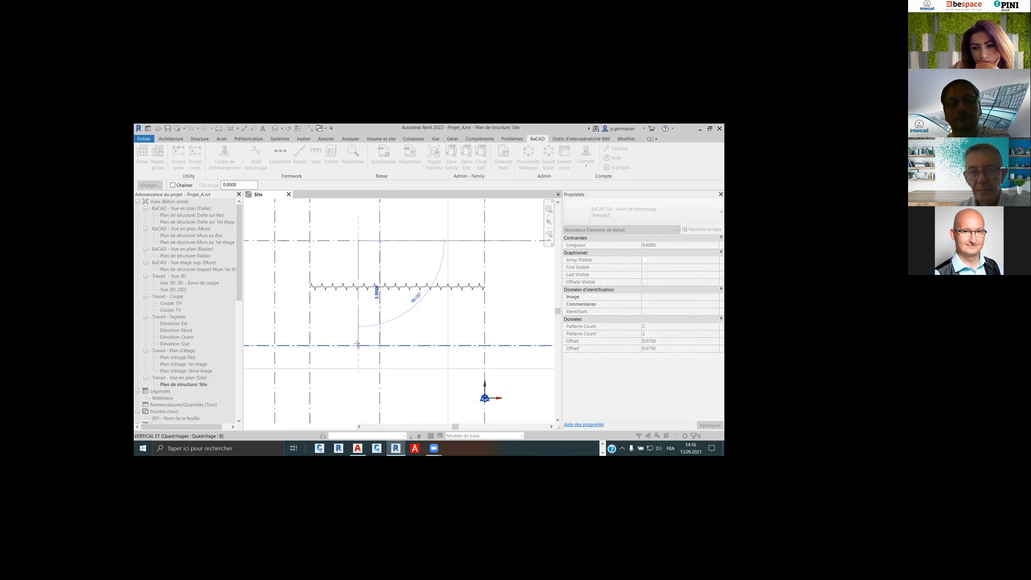
left_click(368, 348)
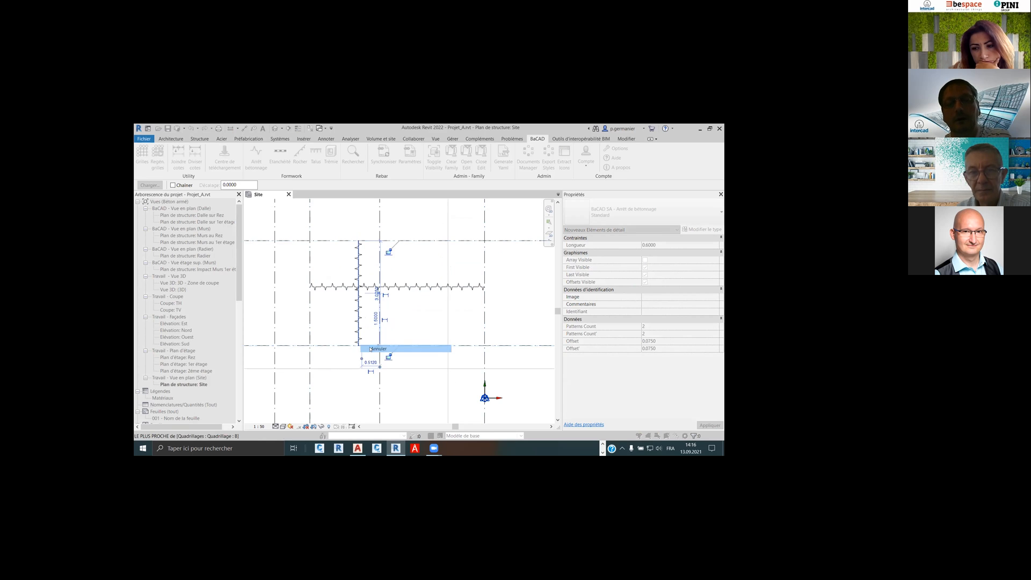
right_click(382, 257)
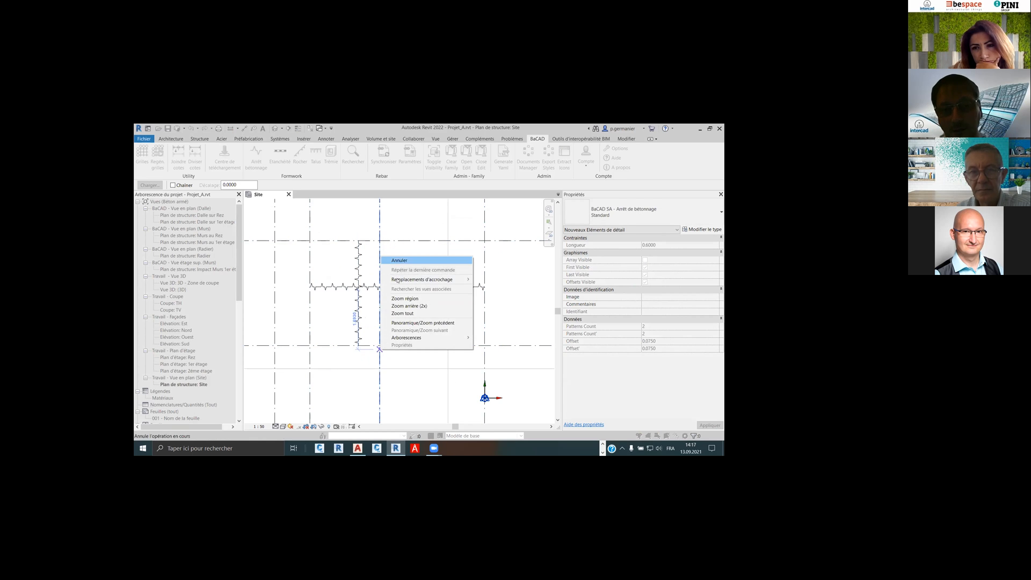
left_click(400, 260)
left_click_drag(313, 288, 380, 288)
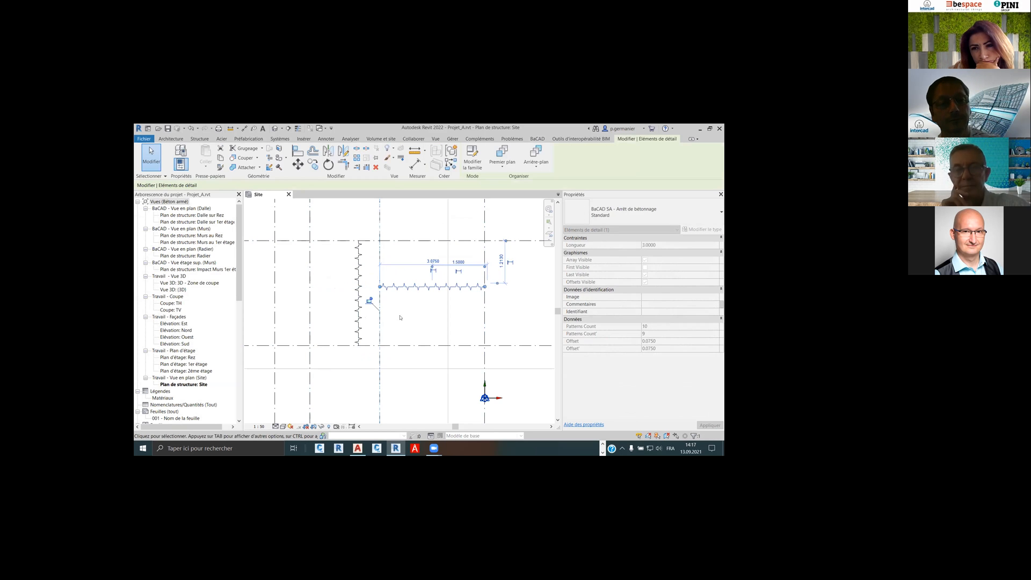
left_click(431, 330)
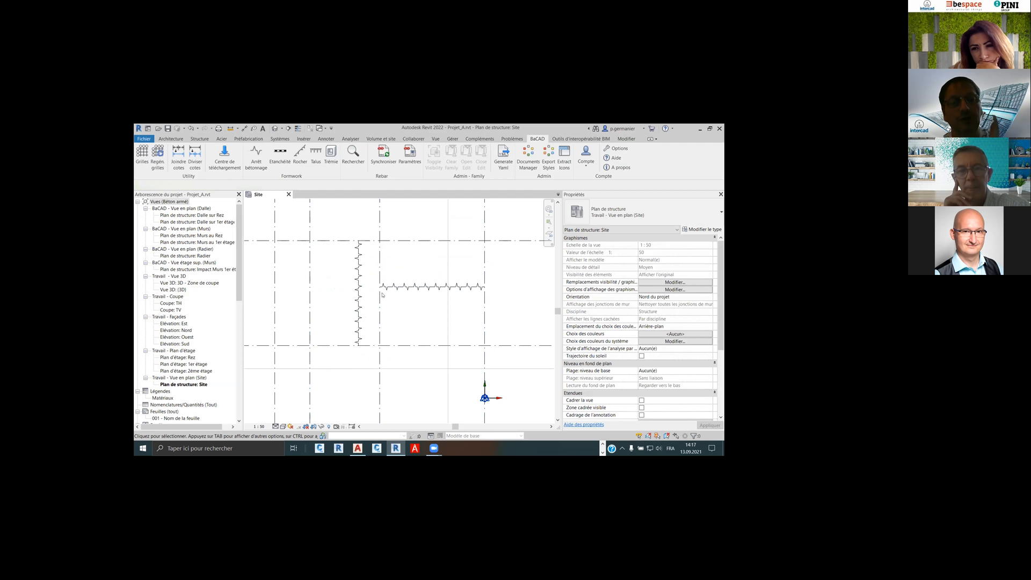
left_click(360, 263)
key("Delete")
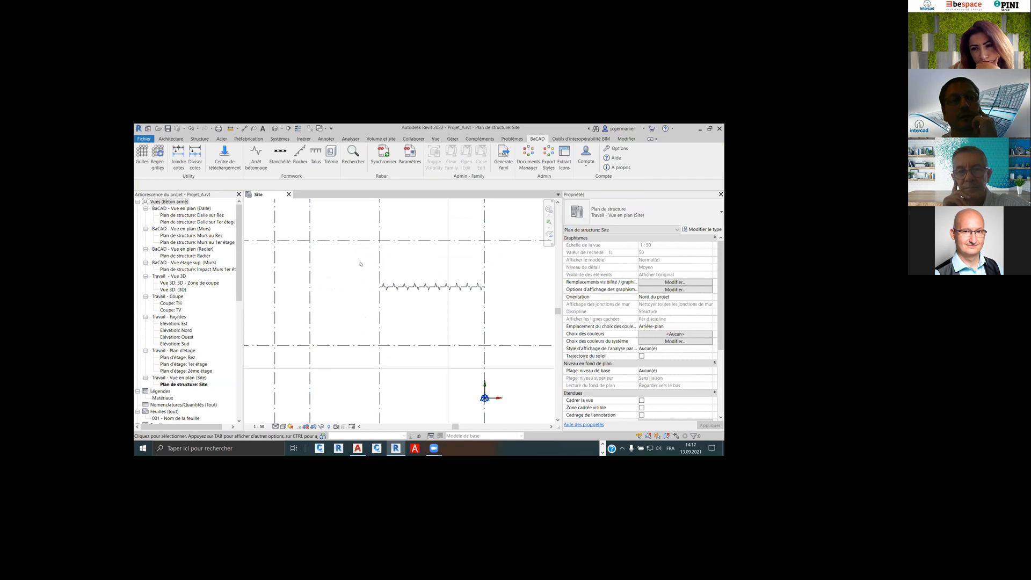
left_click(424, 287)
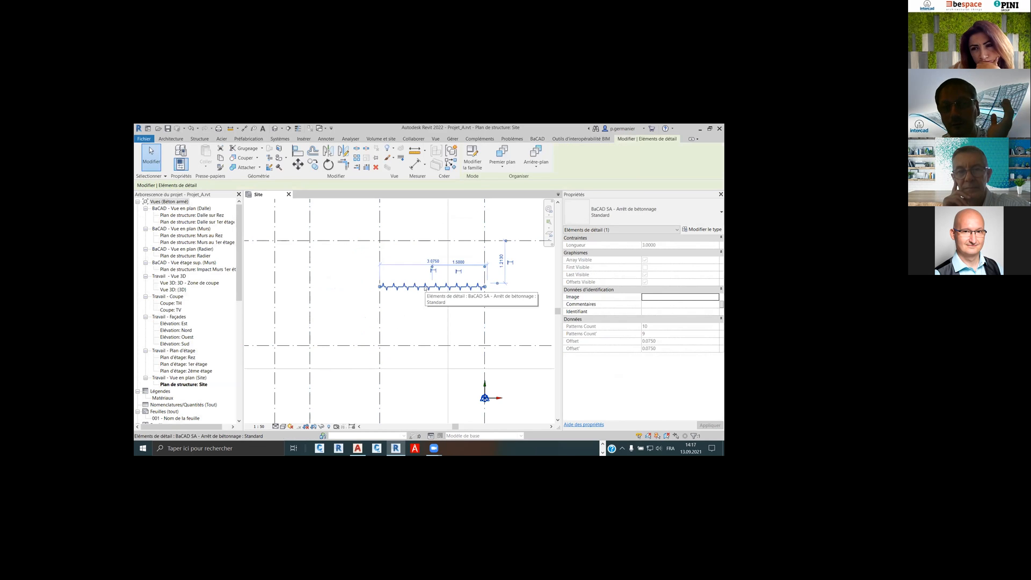
key("Delete")
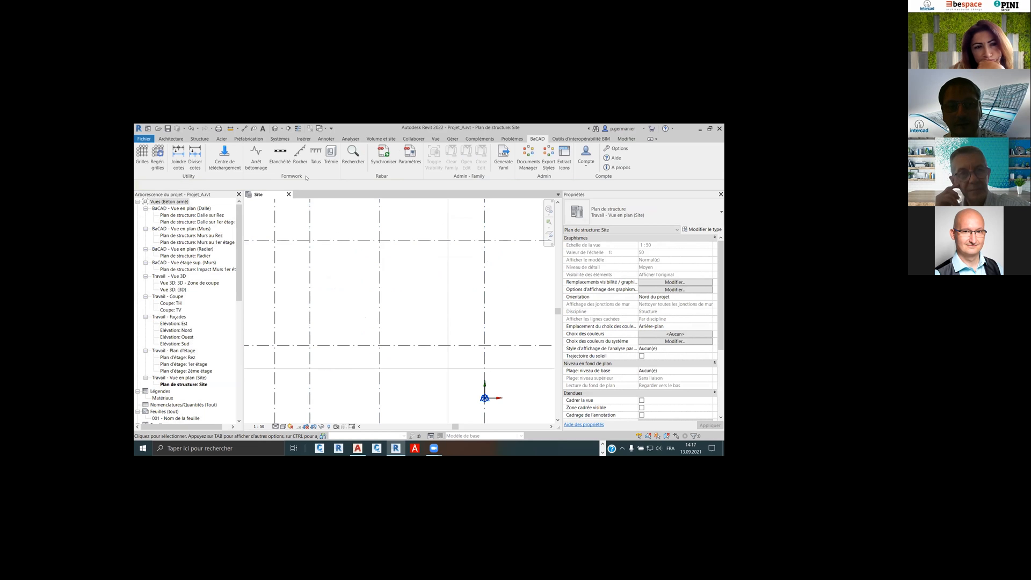
Download Tightness - Standard and draw an L-shaped waterproofing line from near grid D upward, then right
left_click(279, 156)
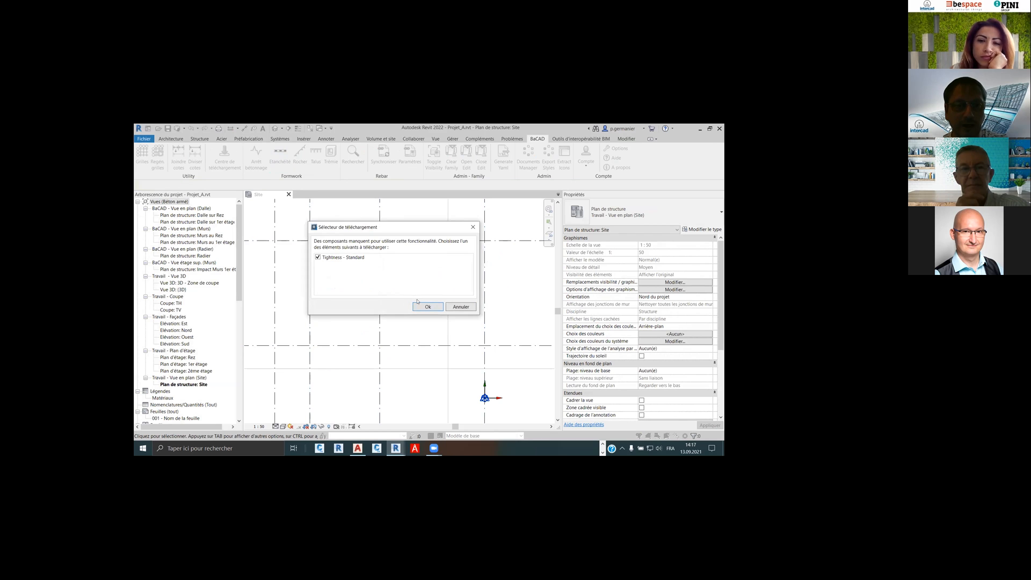
left_click(427, 306)
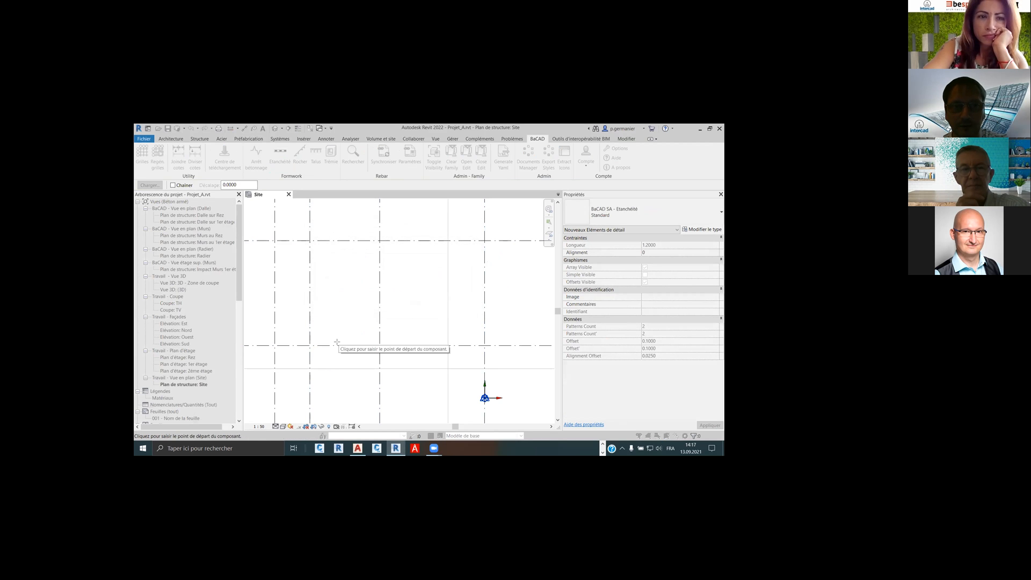
left_click(338, 345)
left_click(340, 259)
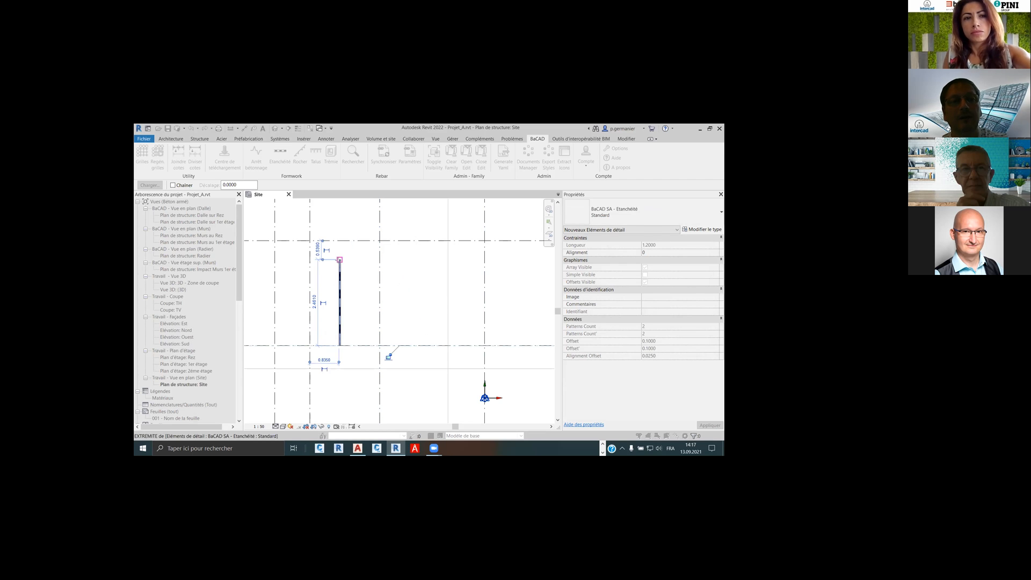
left_click(434, 260)
right_click(432, 278)
left_click(438, 282)
right_click(438, 280)
left_click(445, 285)
End the waterproofing placement command with Annuler and zoom the plan out
scroll(344, 253, "up", 5)
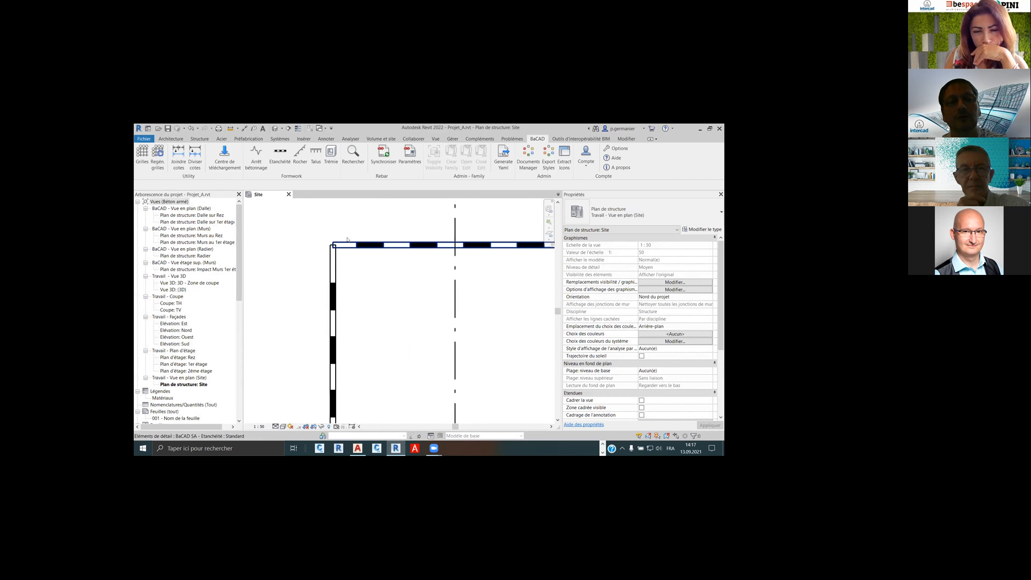
right_click(346, 240)
left_click(357, 243)
scroll(353, 245, "down", 3)
scroll(361, 255, "down", 2)
scroll(362, 257, "up", 2)
scroll(358, 255, "down", 1)
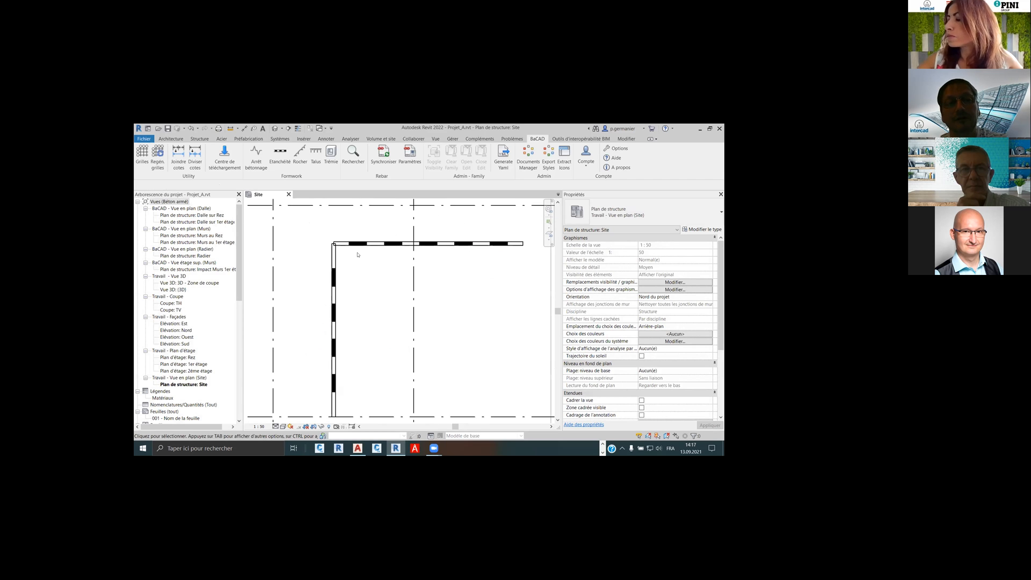
Set the vertical waterproofing strip's Alignment to 1 and edit the top strip's Alignment
left_click(333, 322)
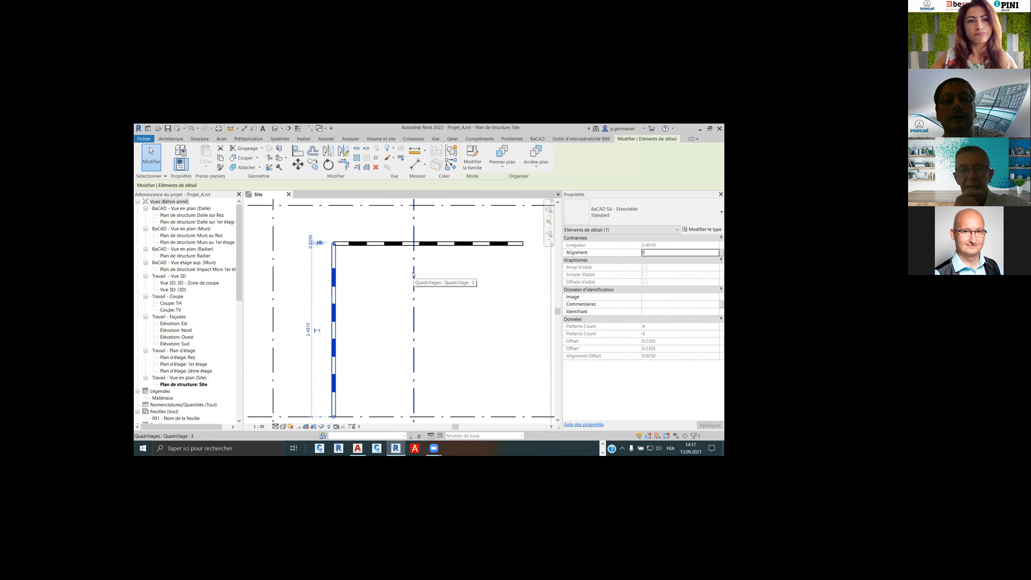
left_click(413, 274)
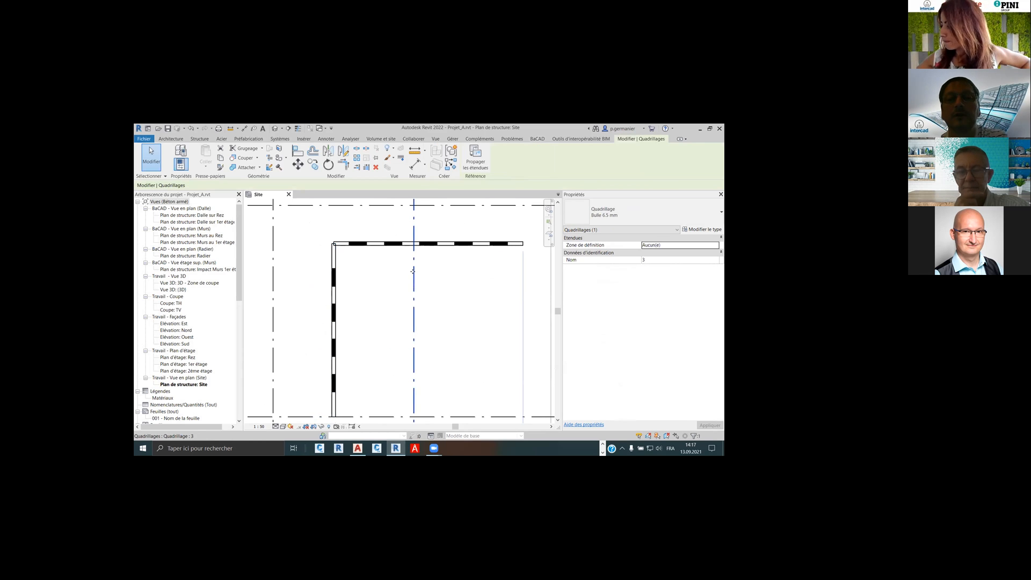
left_click(335, 263)
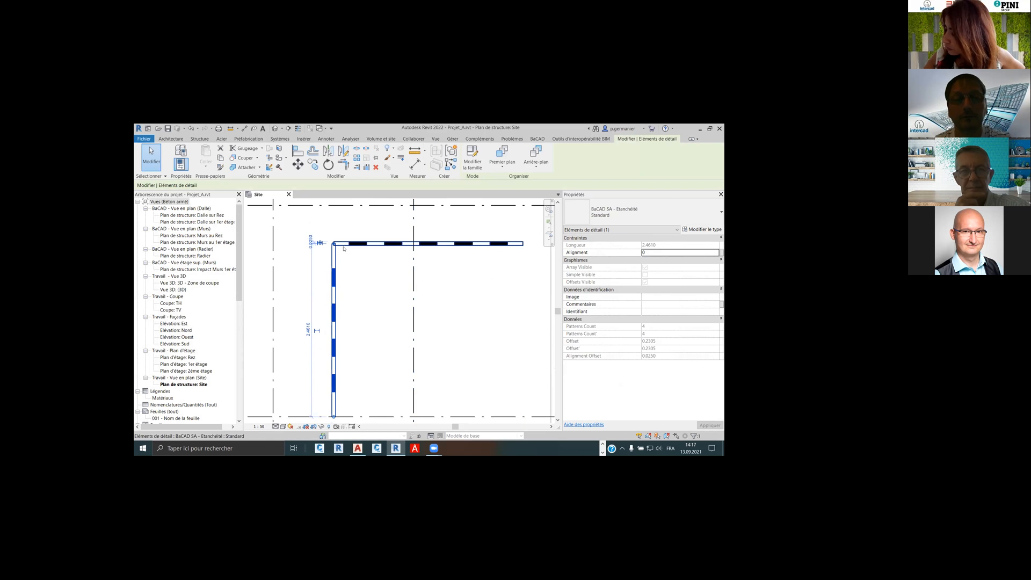
left_click(656, 253)
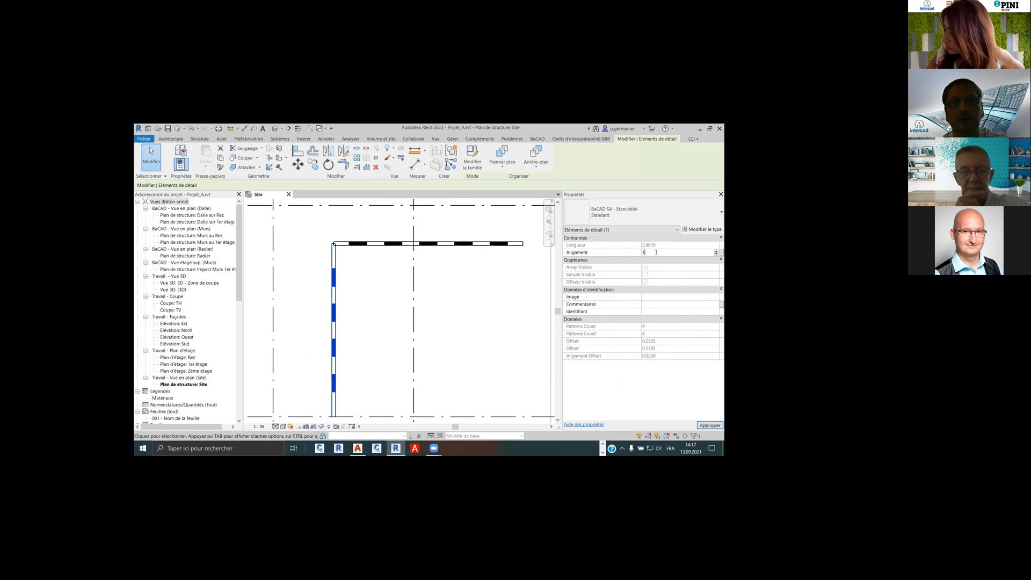
left_click(374, 274)
left_click(363, 244)
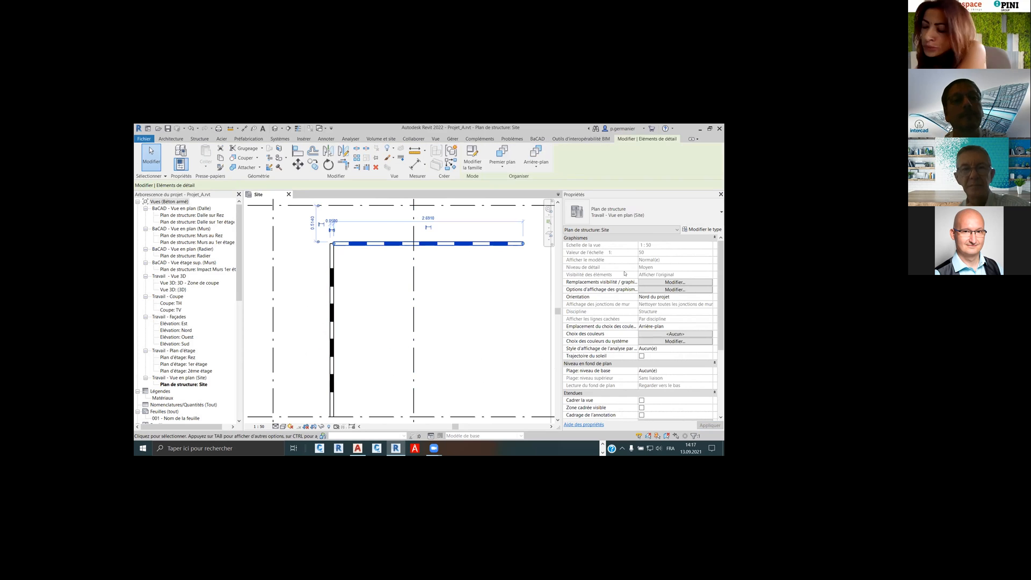
left_click(665, 253)
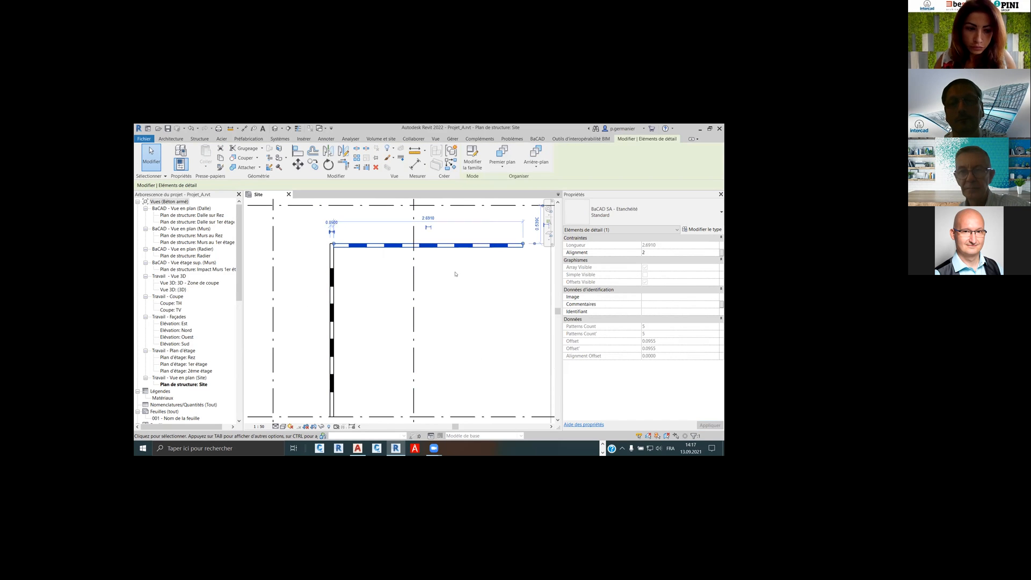
left_click(397, 279)
Set the top strip's Alignment to 1 and the vertical strip's Alignment to 0
left_click(332, 245)
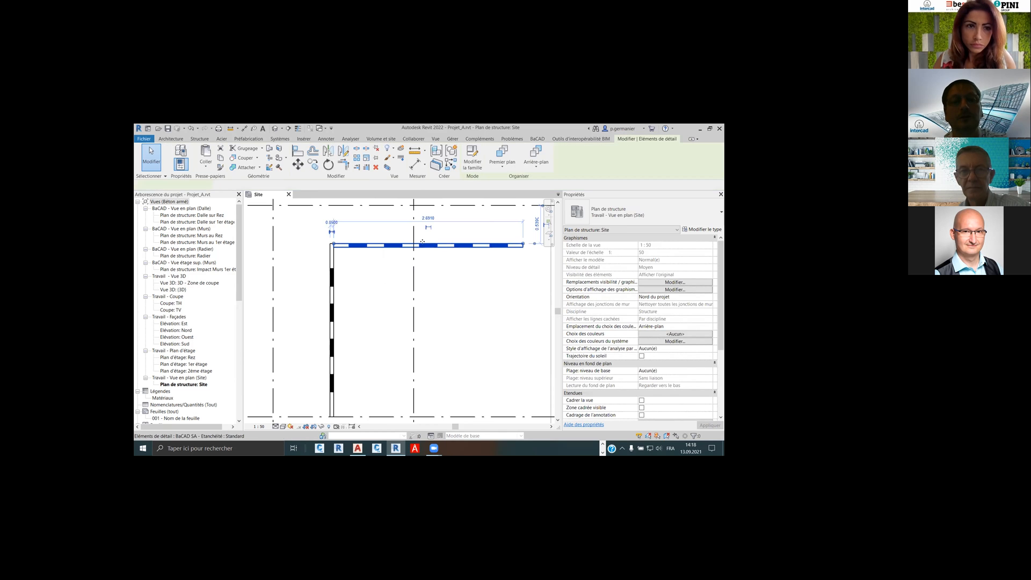
scroll(328, 245, "up", 5)
left_click(656, 252)
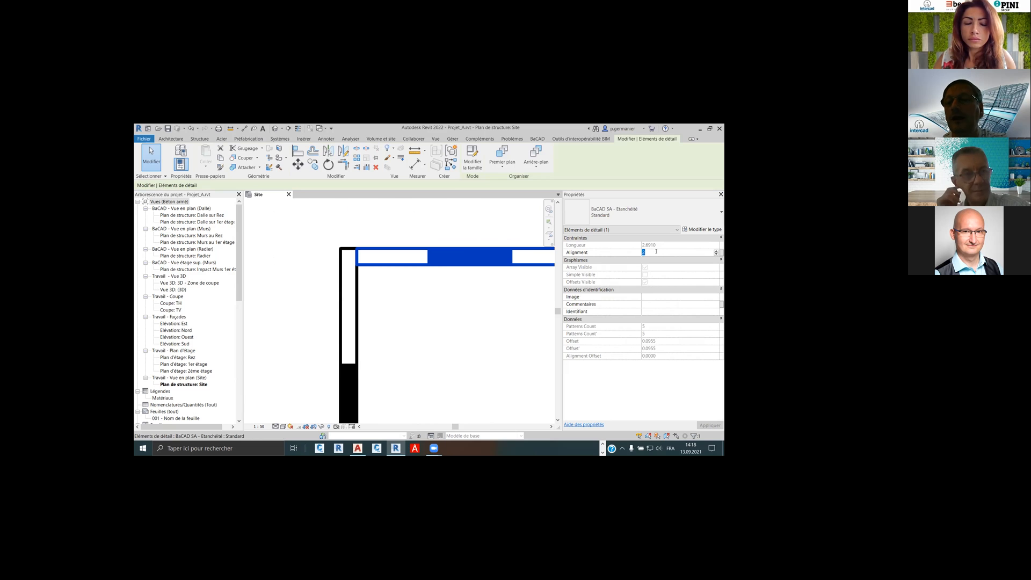
type("1")
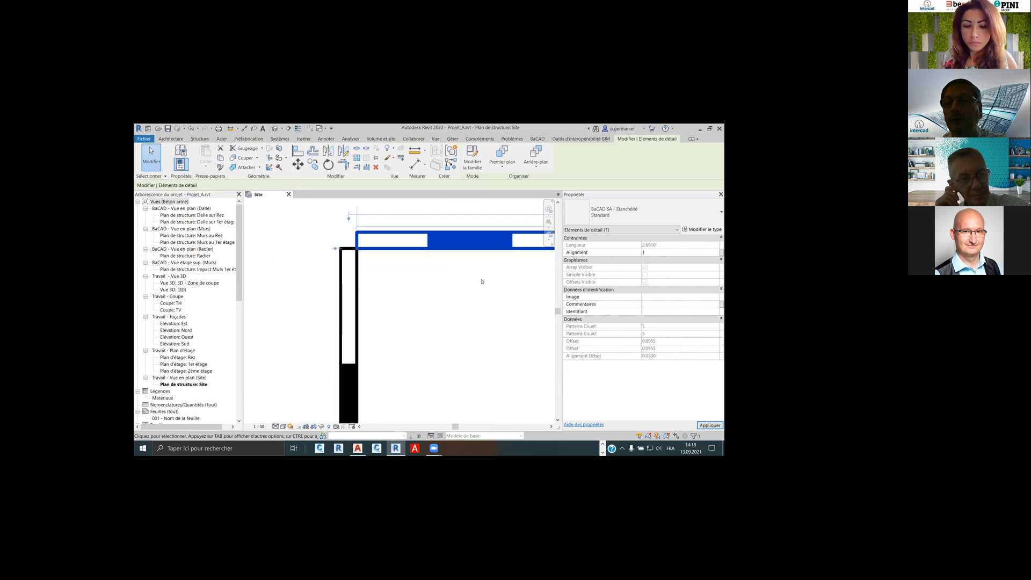
left_click(357, 286)
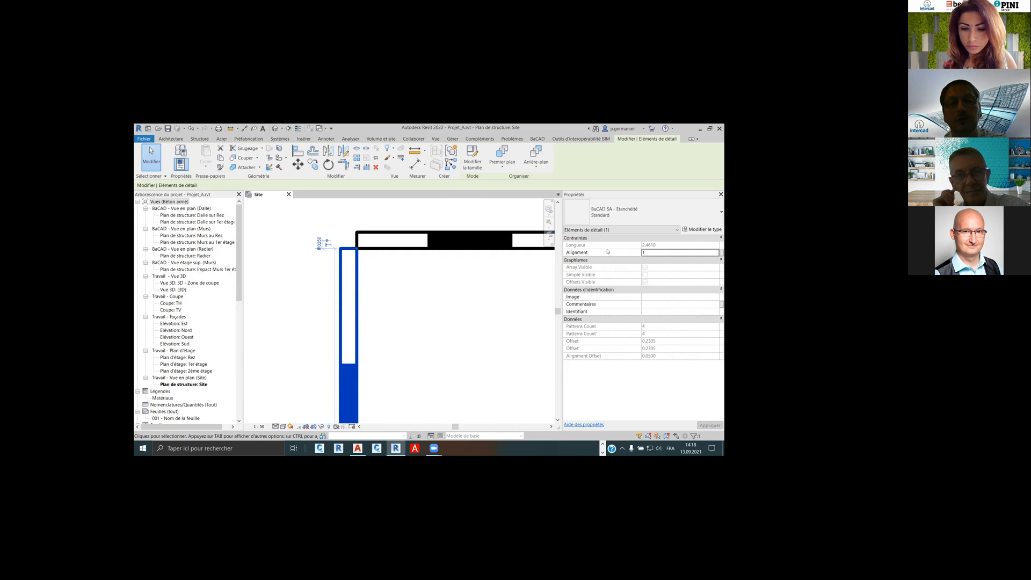
left_click(650, 251)
type("0")
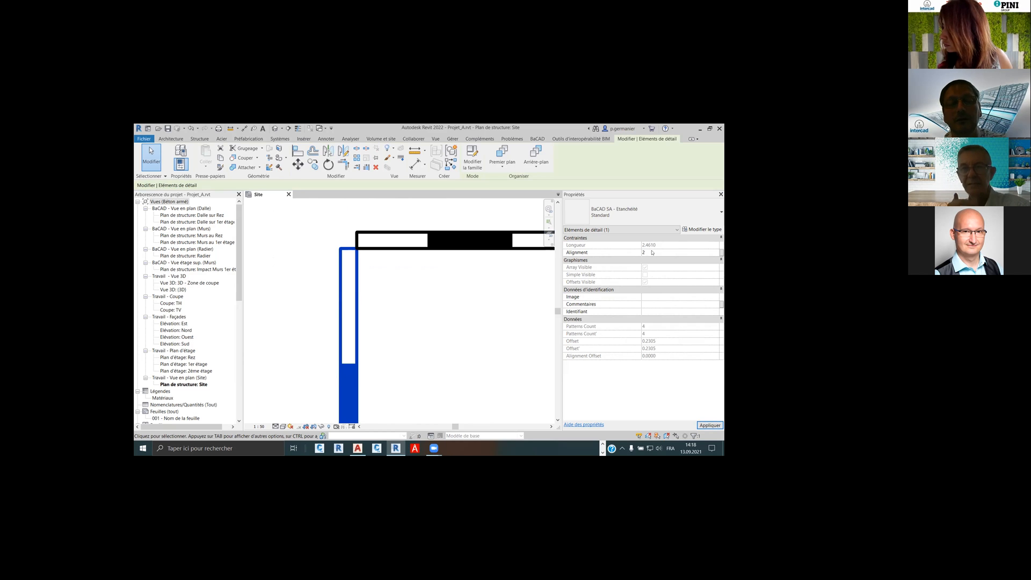
left_click(653, 252)
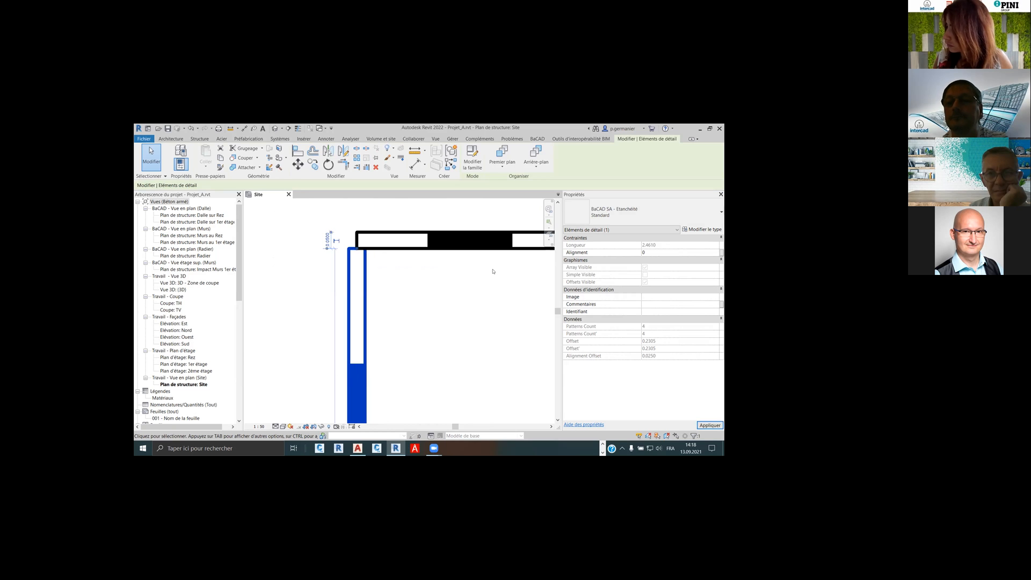
left_click(669, 251)
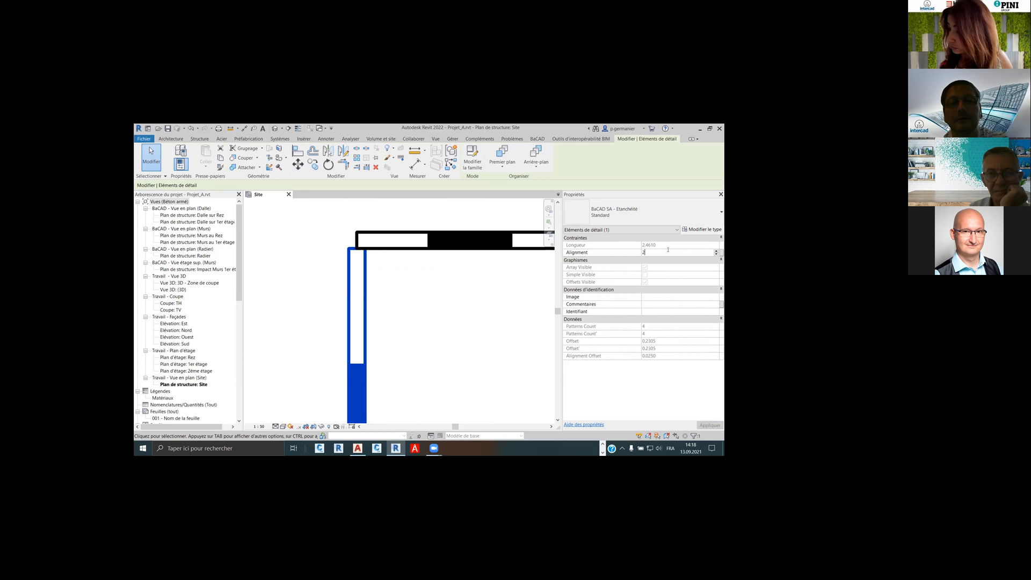
Delete both waterproofing strips at the wall corner
left_click(447, 281)
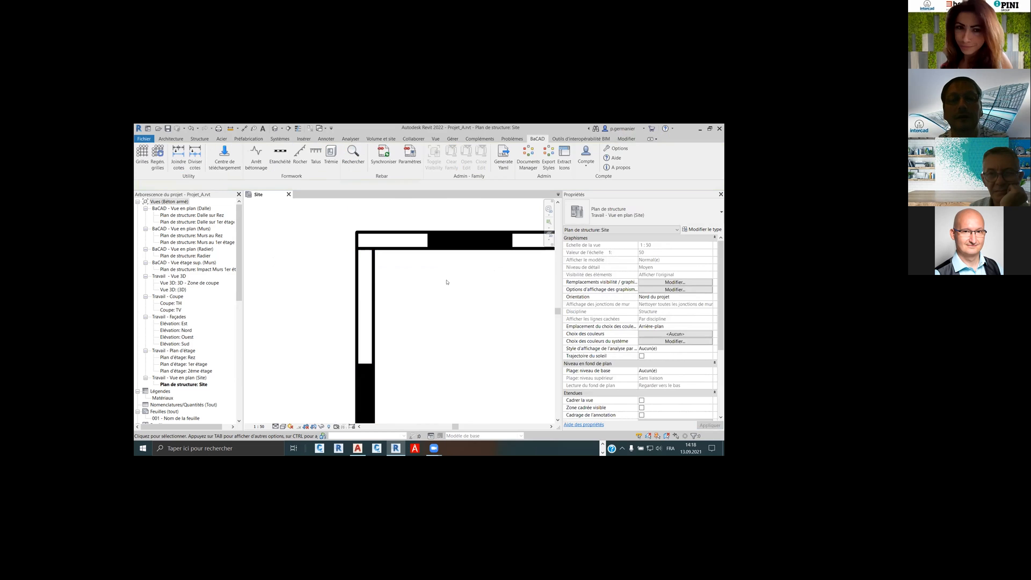
scroll(442, 293, "down", 3)
scroll(438, 292, "down", 1)
middle_click_drag(438, 293, 371, 289)
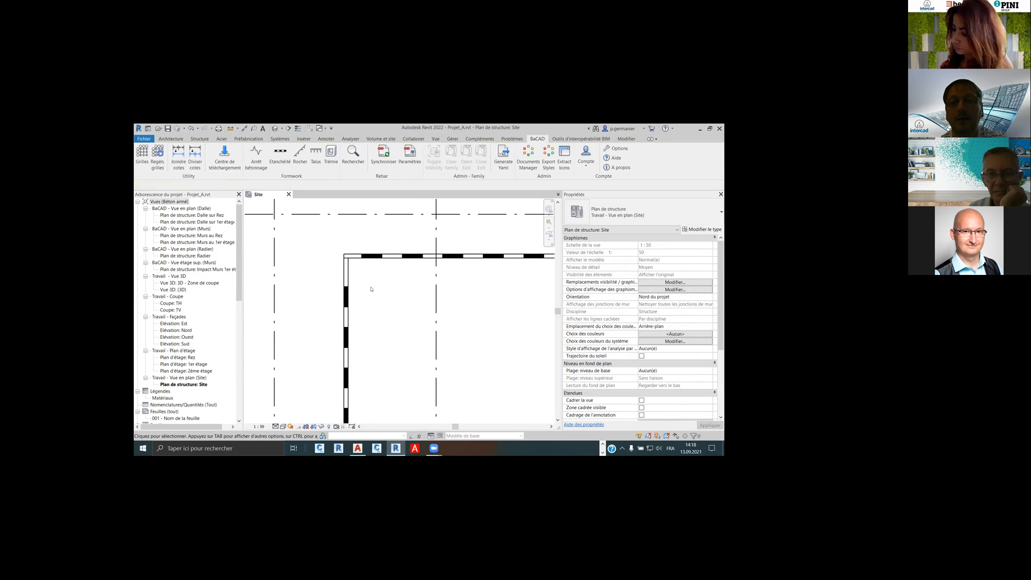
scroll(323, 227, "down", 1)
left_click_drag(370, 232, 336, 258)
key("Delete")
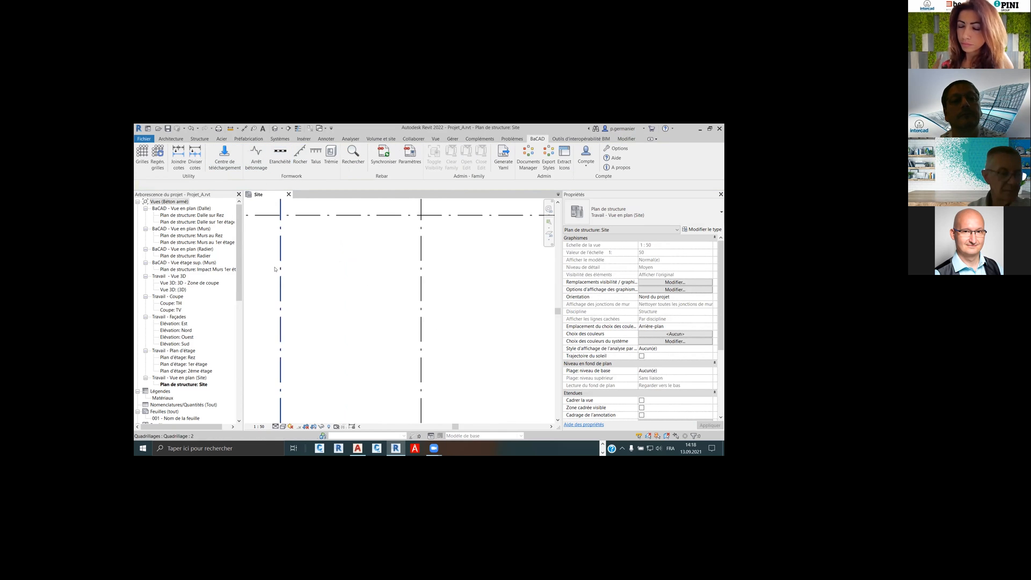
Expand Familles > Eléments de détail > BaCAD SA - Arrêt de bétonnage in the Project Browser
left_click_drag(240, 266, 254, 399)
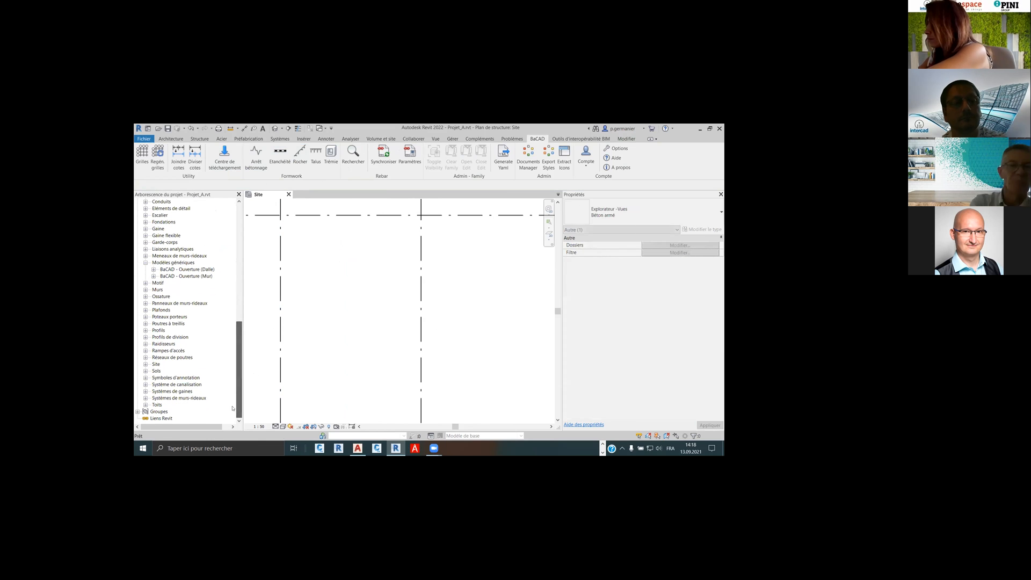
left_click(145, 377)
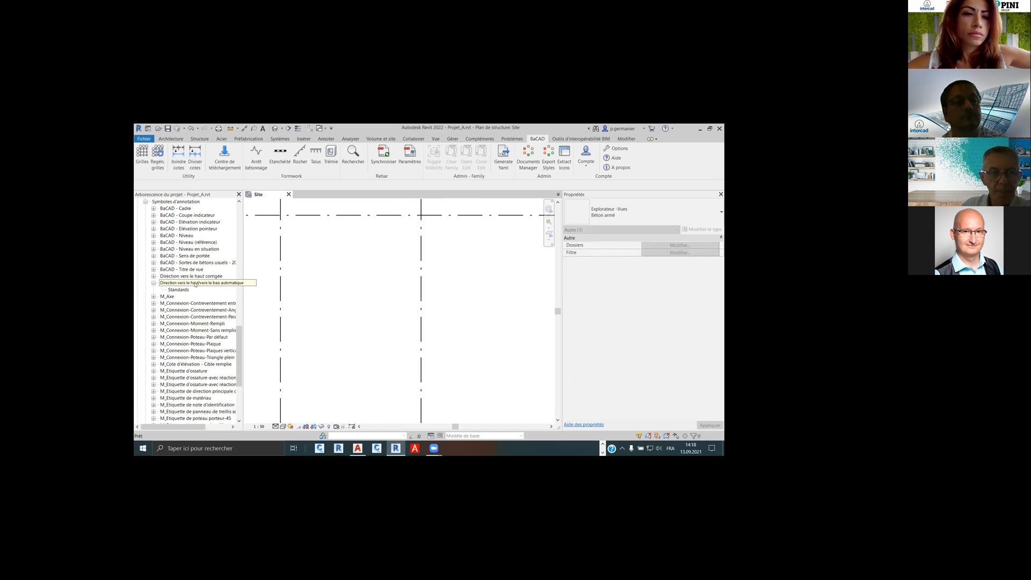
scroll(244, 269, "down", 1)
left_click_drag(240, 337, 240, 263)
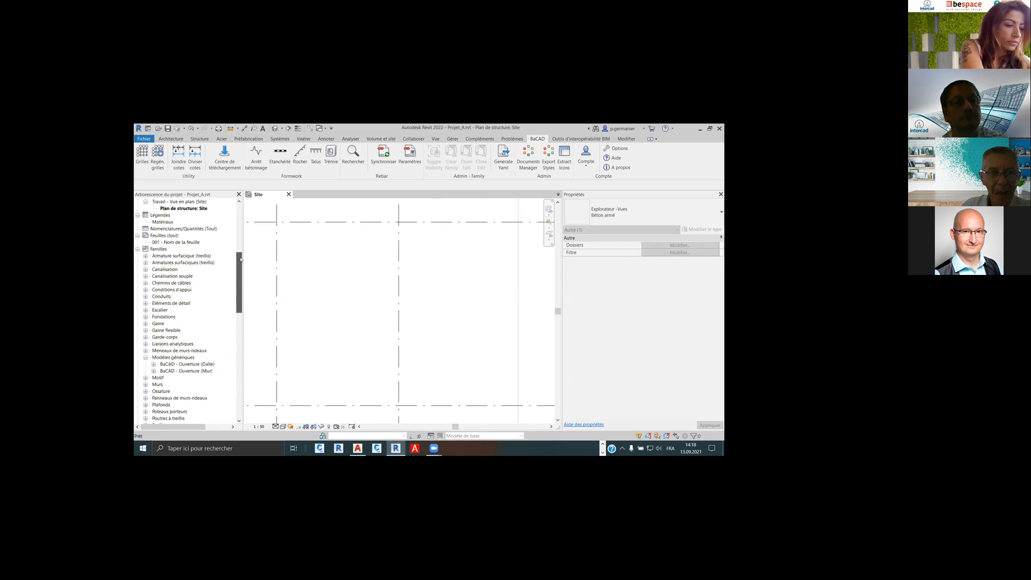
left_click(146, 304)
scroll(161, 360, "down", 1)
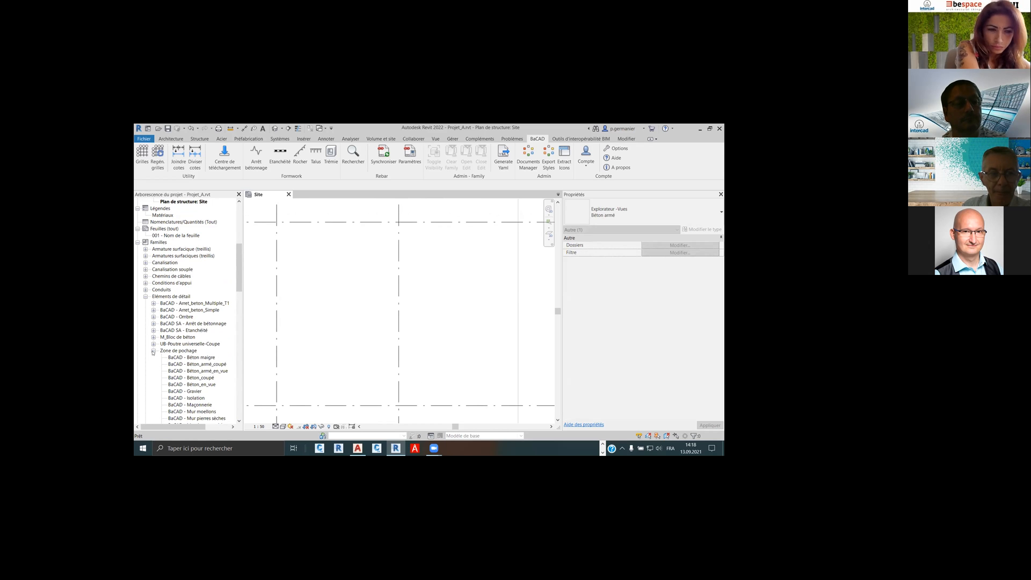
left_click(153, 351)
scroll(177, 311, "down", 1)
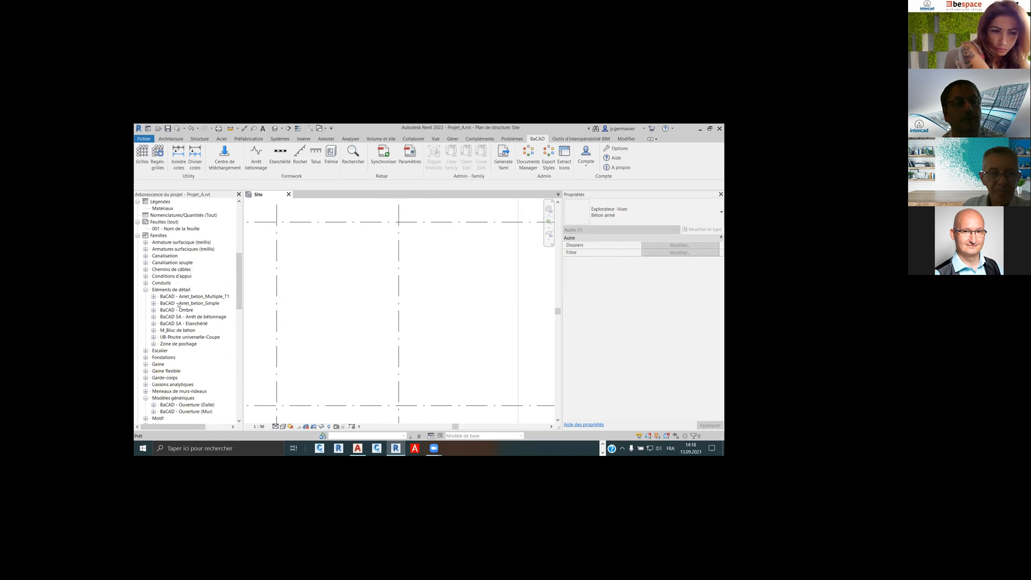
left_click(153, 317)
Draw a Standard construction joint line from the left grid, then delete it
left_click(176, 324)
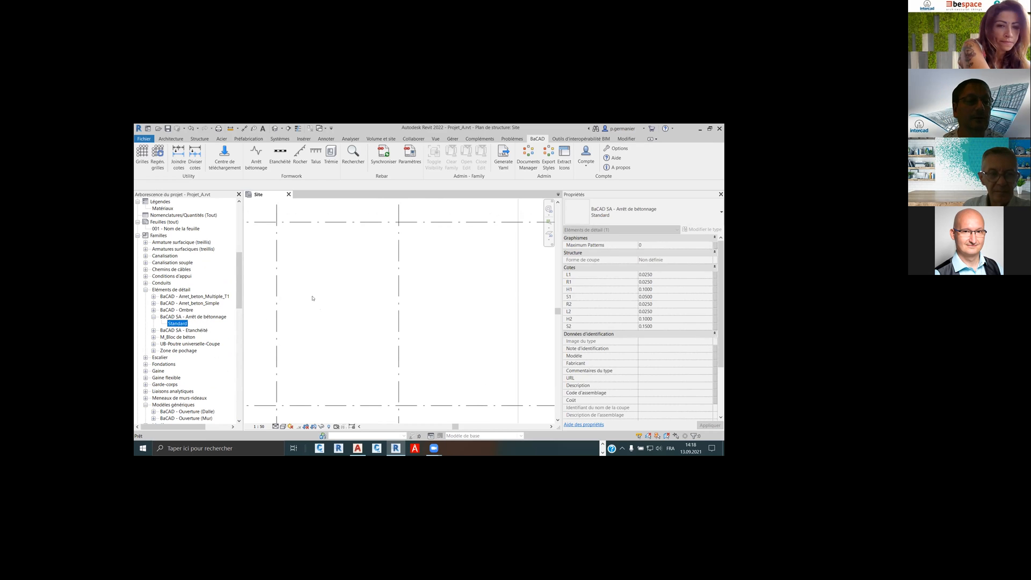
left_click_drag(313, 298, 312, 298)
left_click(277, 298)
left_click(398, 297)
right_click(396, 301)
left_click(418, 310)
left_click(379, 304)
key("Delete")
Add an L-shaped Rock - Standard detail line up the left grid and across the top
left_click(299, 155)
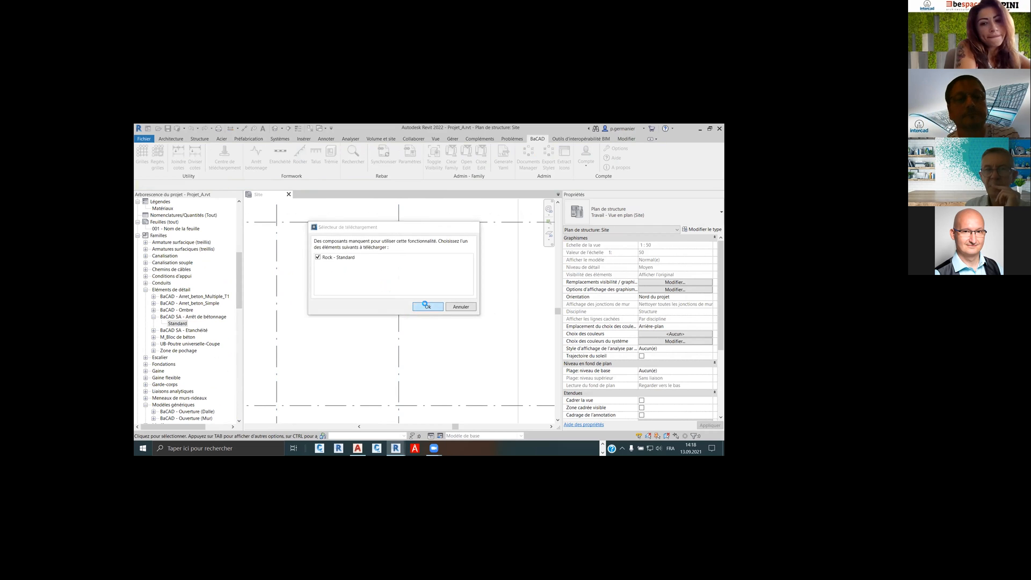
left_click(425, 304)
left_click(307, 384)
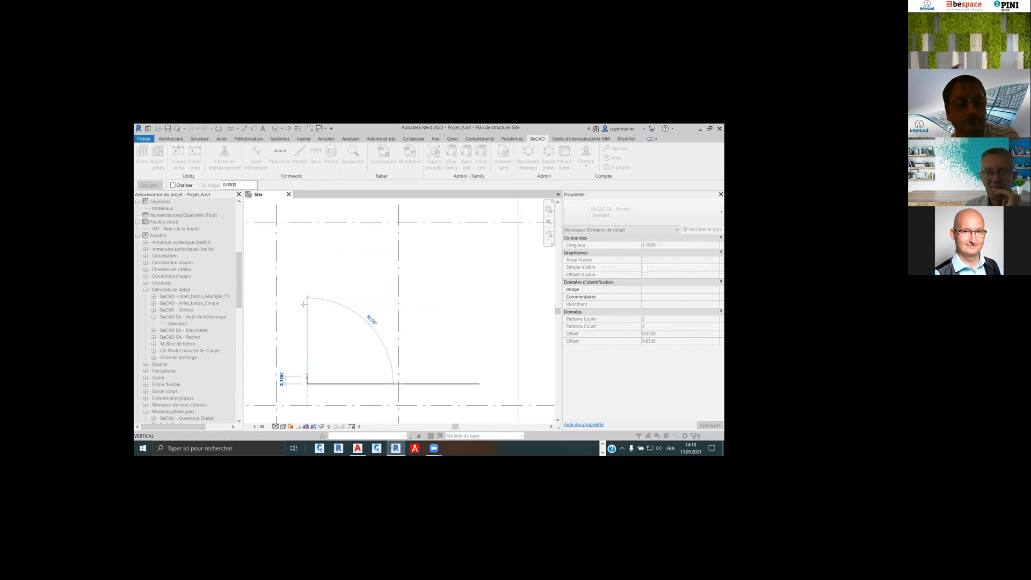
left_click(302, 248)
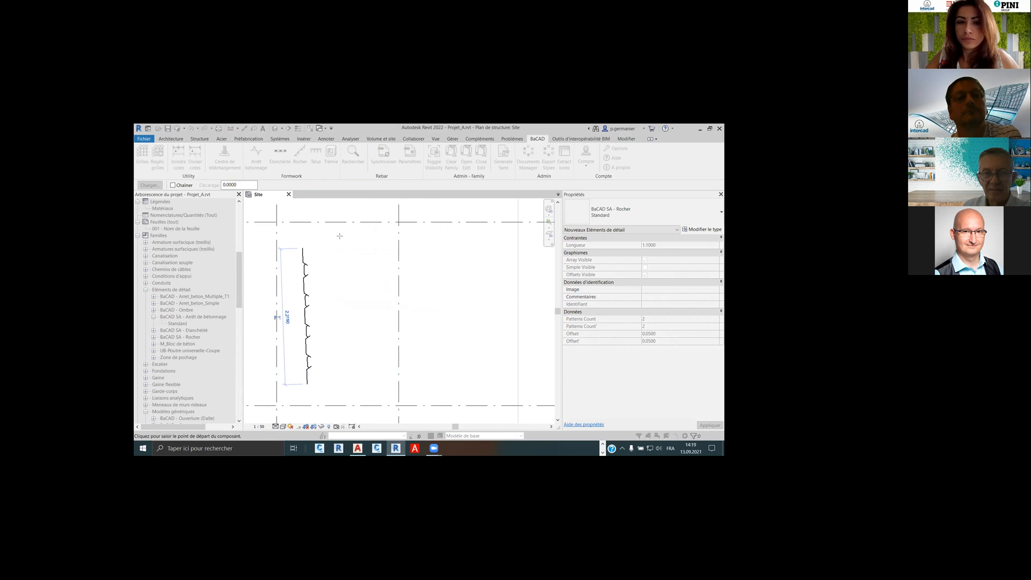
left_click(302, 248)
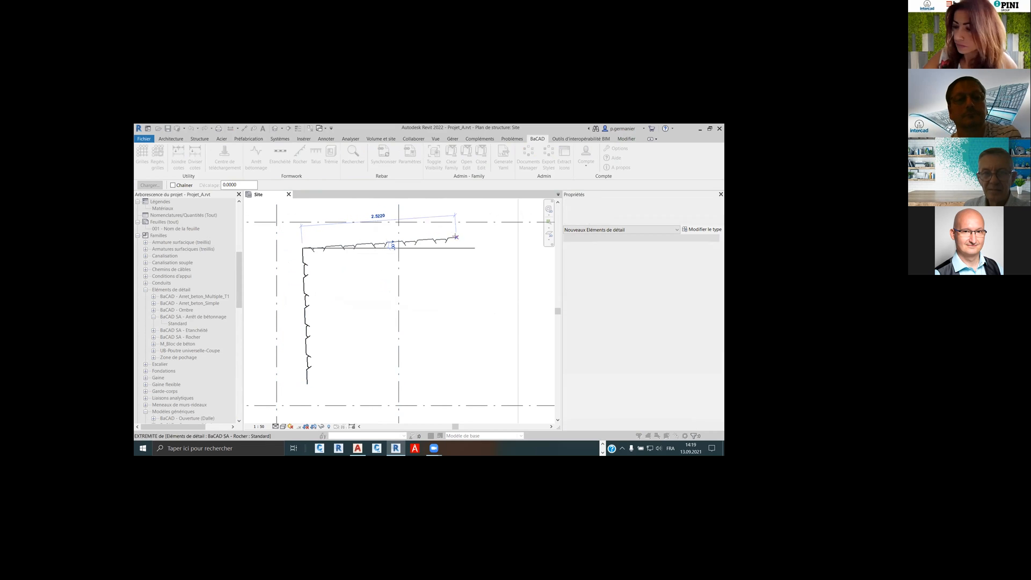
left_click(456, 236)
right_click(456, 236)
left_click(480, 244)
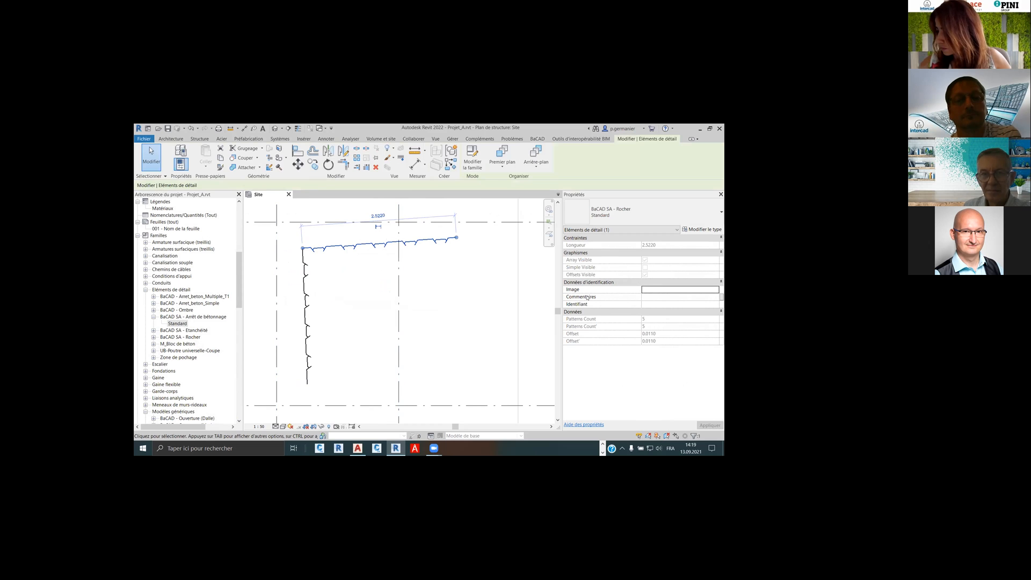
left_click(445, 279)
Draw a diagonal BaCAD Talus slope line and bring up the Opening family download choices
left_click(314, 158)
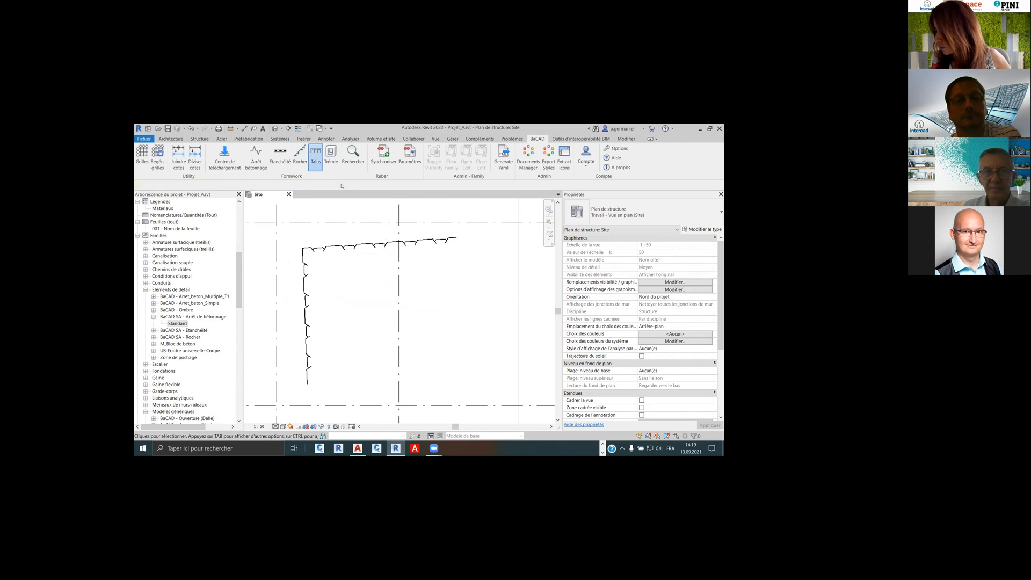
left_click(428, 306)
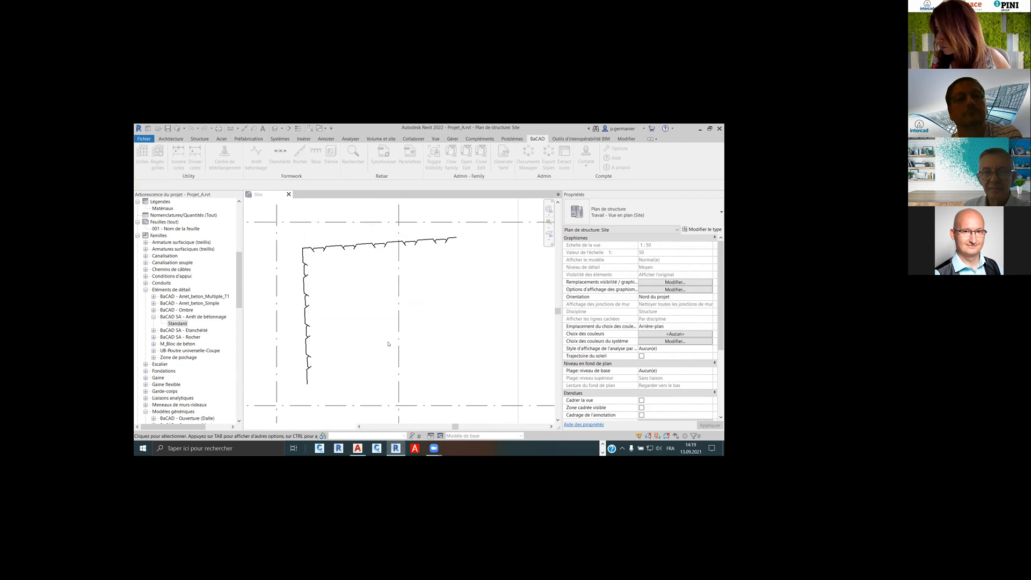
left_click(357, 374)
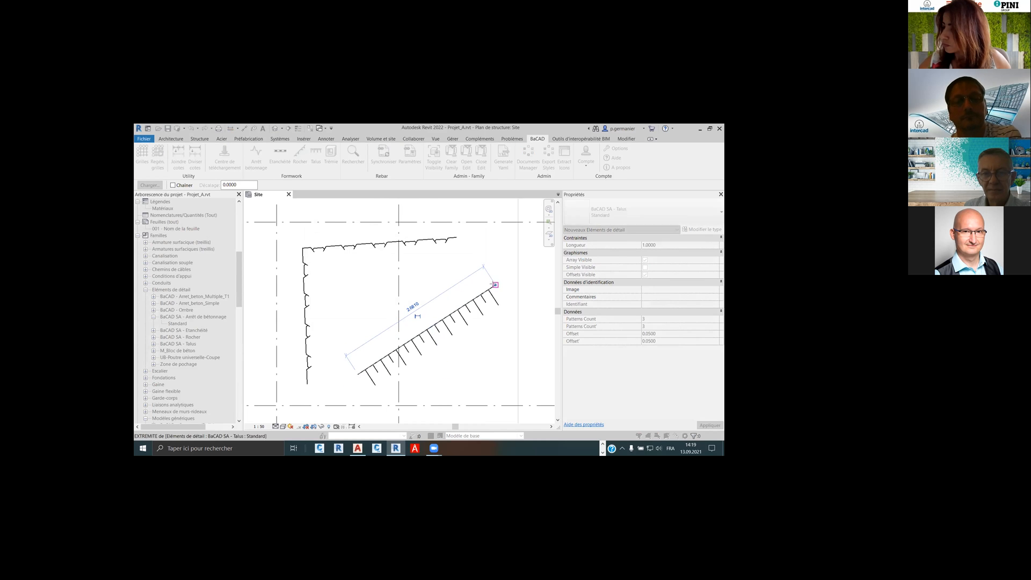
right_click(497, 292)
left_click(503, 296)
right_click(504, 297)
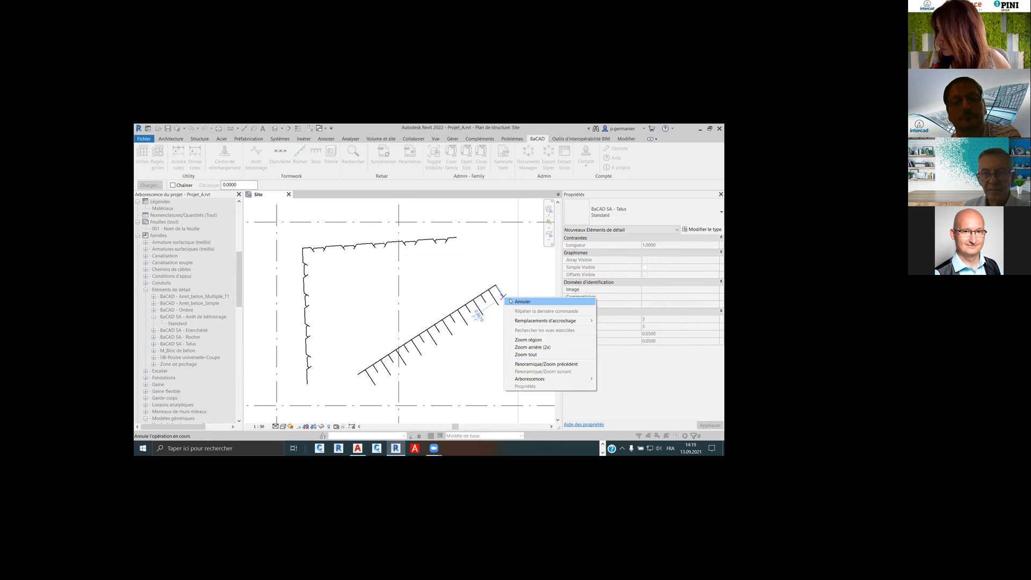
left_click(521, 301)
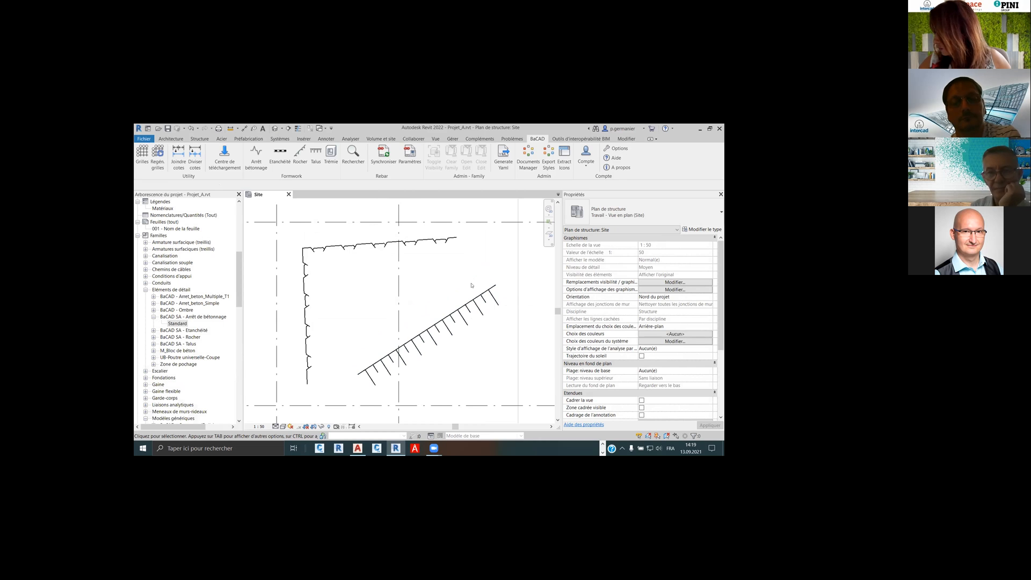
left_click(331, 153)
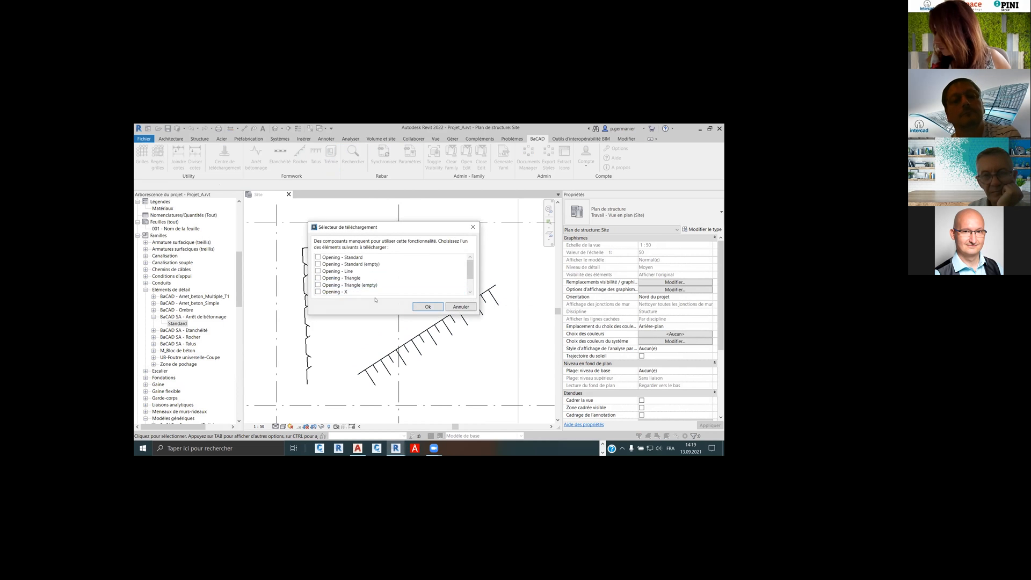
Load the Opening - Standard family and place one opening symbol beside grid 4
left_click(318, 258)
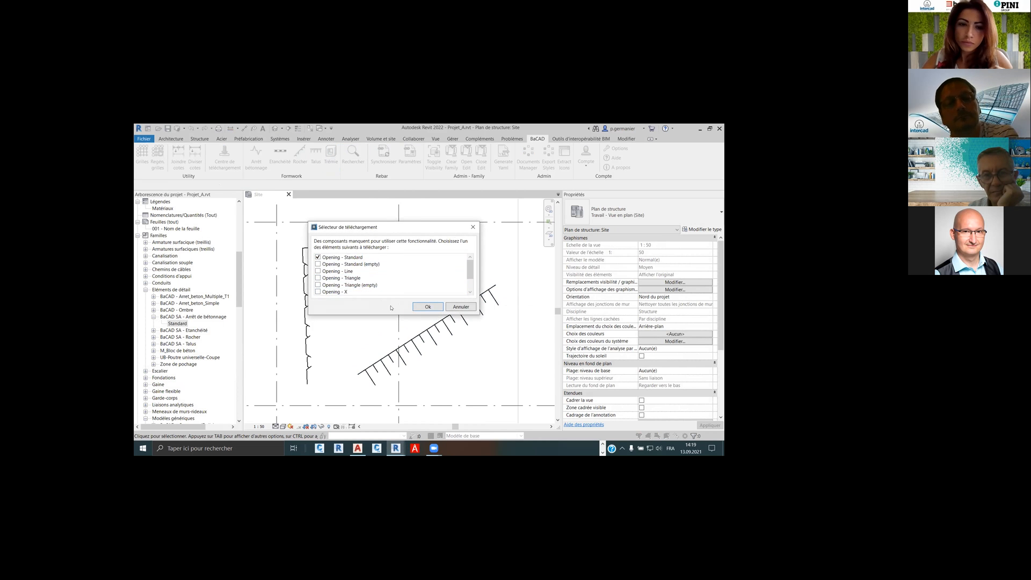
left_click(426, 307)
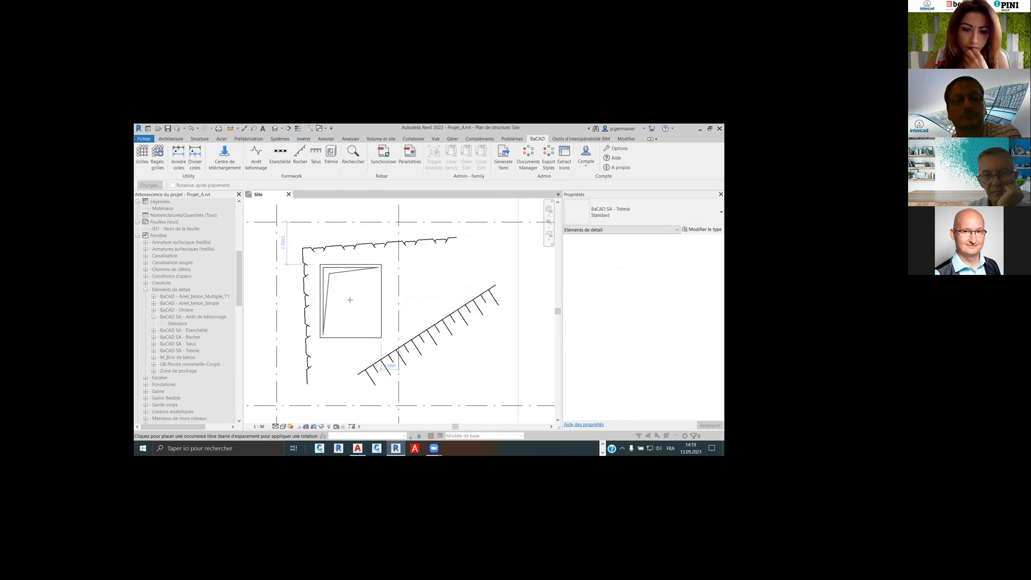
scroll(351, 301, "down", 2)
scroll(301, 322, "up", 2)
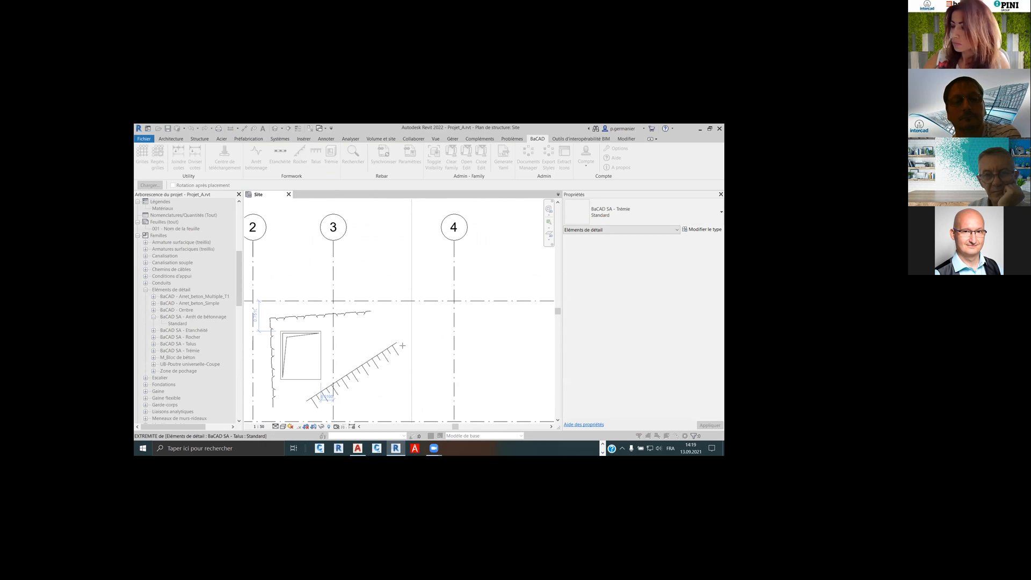
left_click(507, 371)
right_click(488, 280)
left_click(507, 283)
right_click(487, 281)
left_click(506, 284)
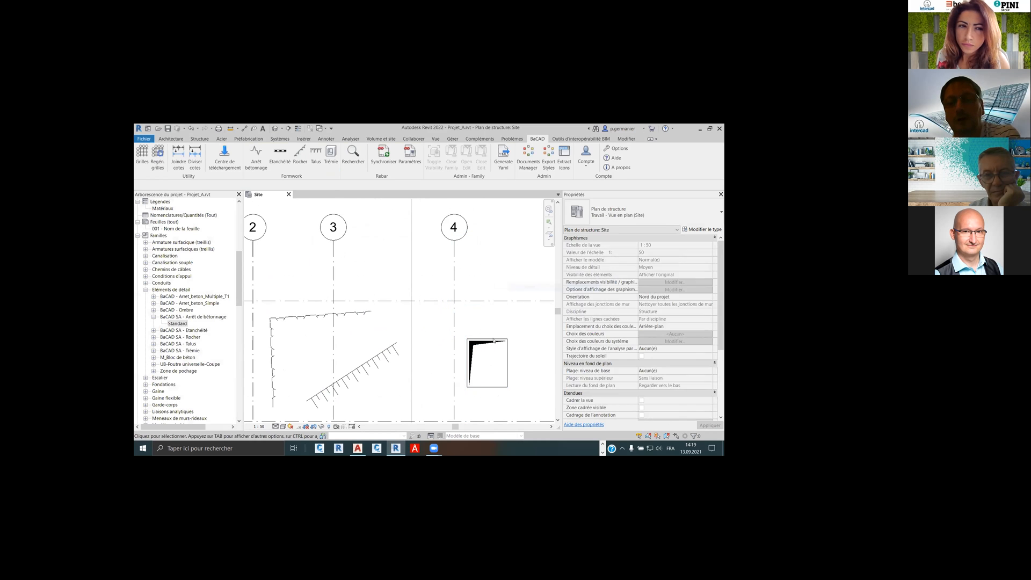
Widen the opening symbol by dragging its right grip outward
left_click(501, 340)
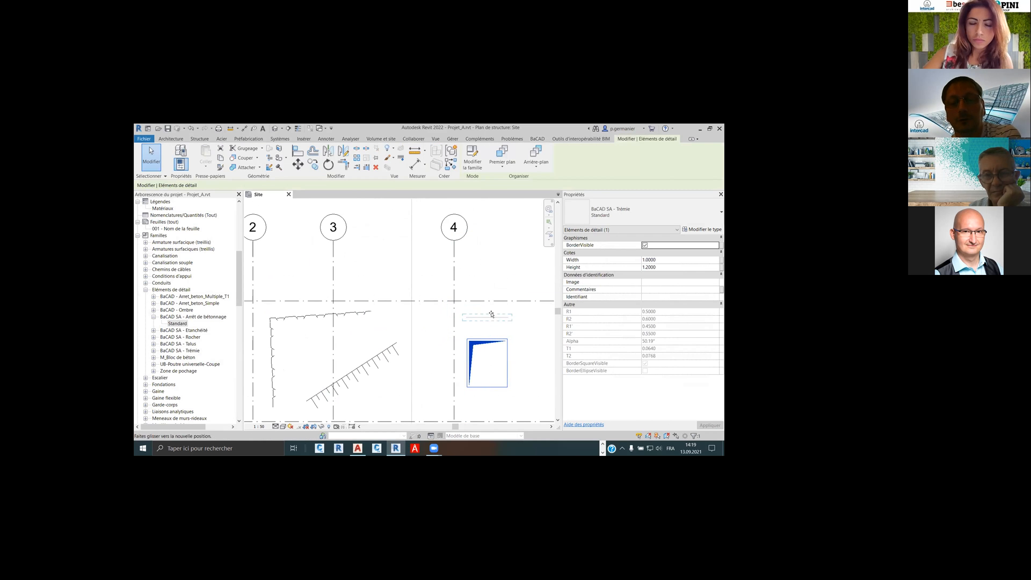
left_click_drag(507, 349, 525, 350)
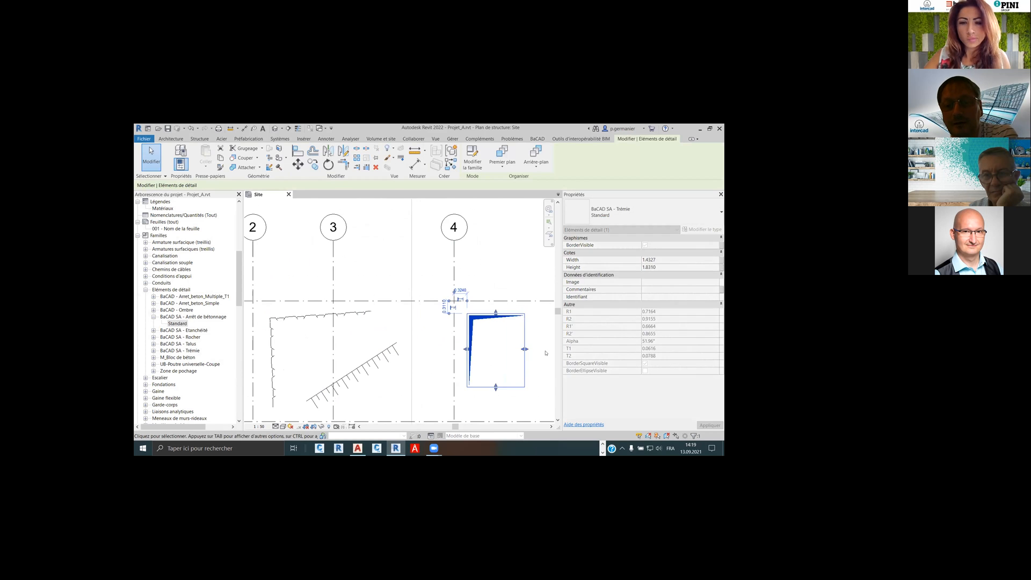
left_click(539, 354)
left_click(508, 317)
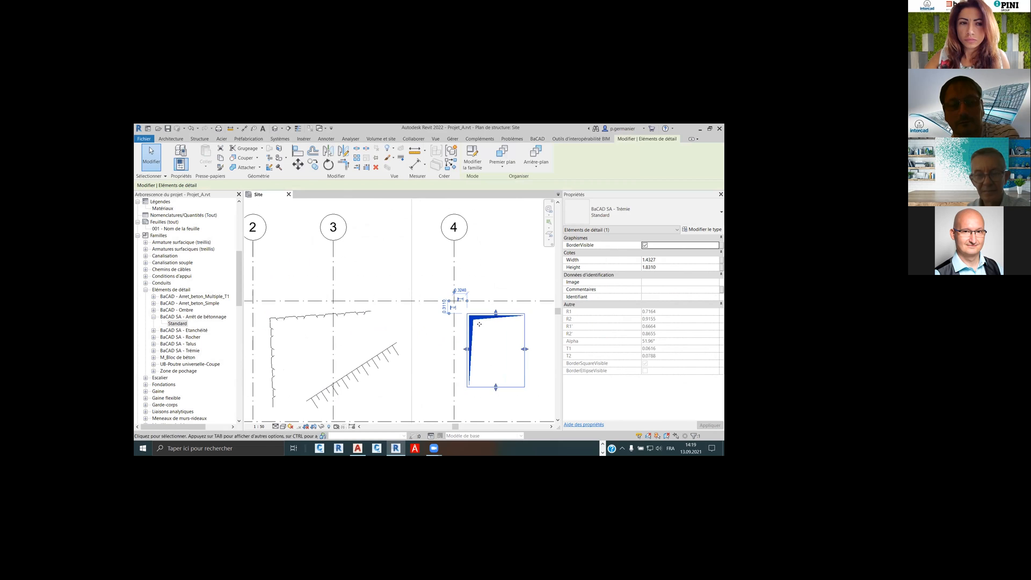
scroll(420, 342, "down", 3)
Delete the diagonal slope line and the L-shaped line
left_click(421, 342)
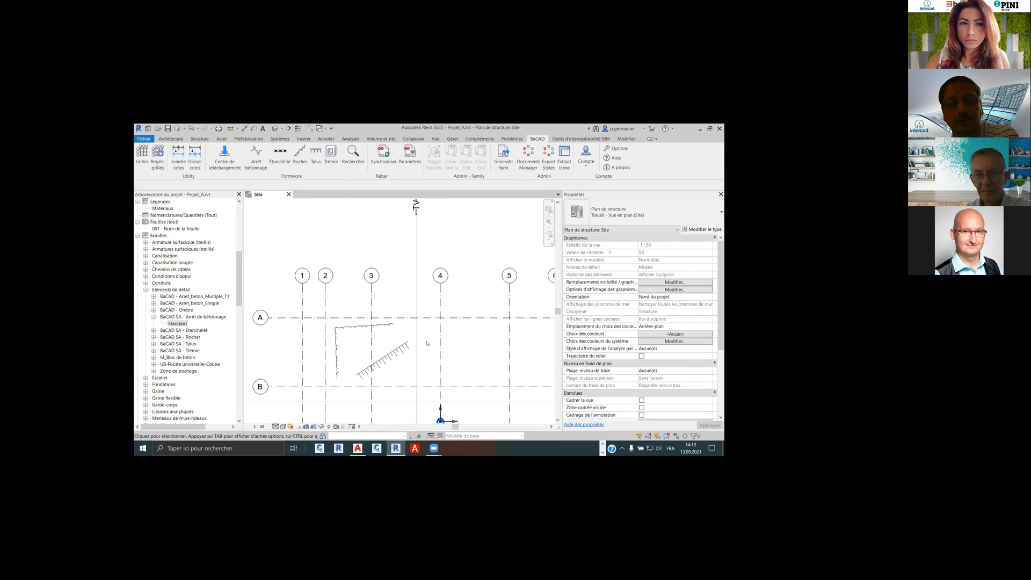
left_click(388, 351)
key("Delete")
left_click_drag(347, 343, 331, 327)
key("Delete")
Delete the bottom dimension string, accepting the locked-dimension warning
scroll(359, 311, "down", 2)
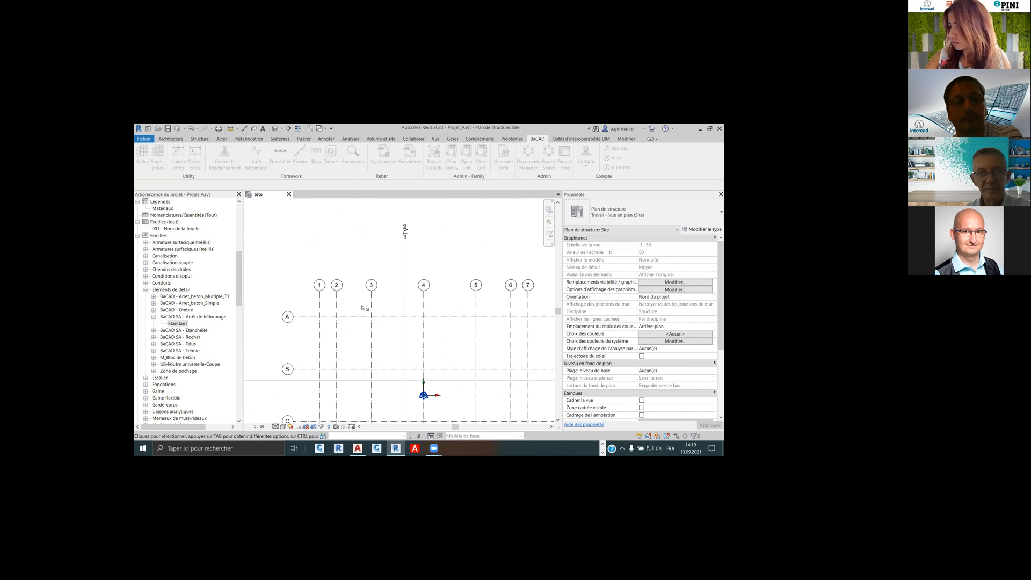
right_click(358, 330)
left_click(375, 338)
scroll(376, 290, "down", 1)
middle_click_drag(378, 295, 357, 249)
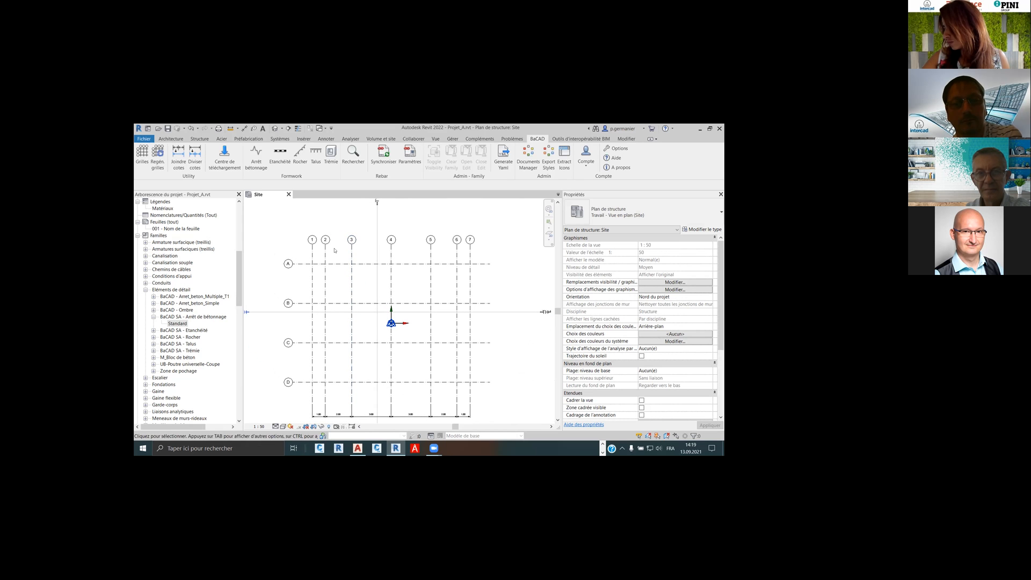
left_click(397, 421)
key("Delete")
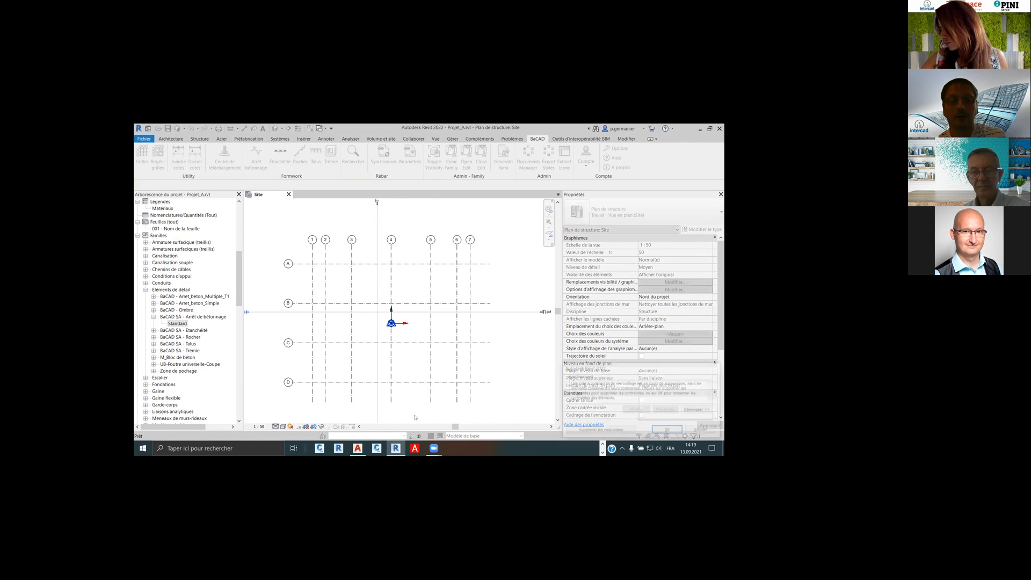
key("Return")
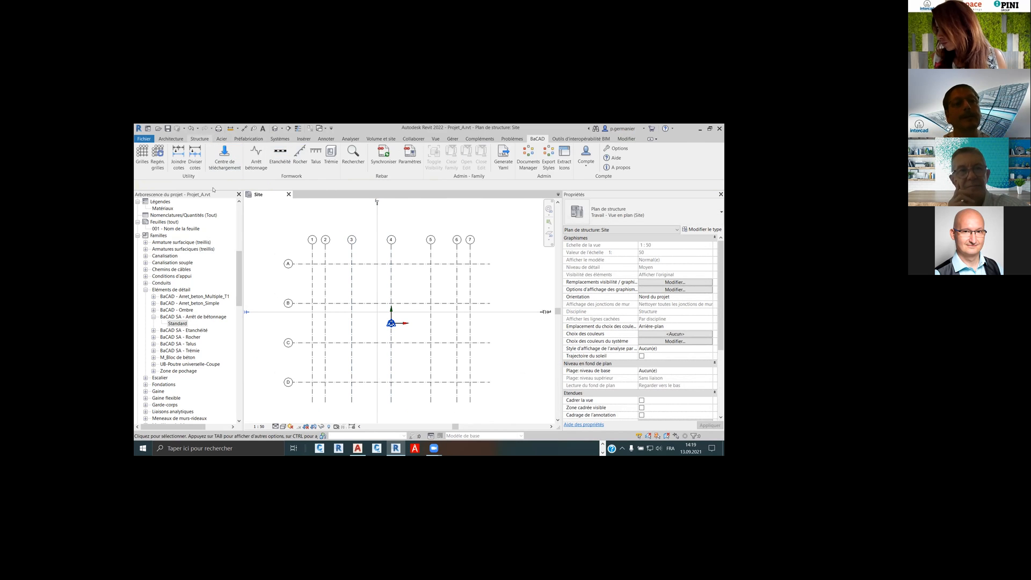
Create a structural floor slab as a rectangle from grid A/1 to D/7
left_click(199, 139)
left_click(205, 168)
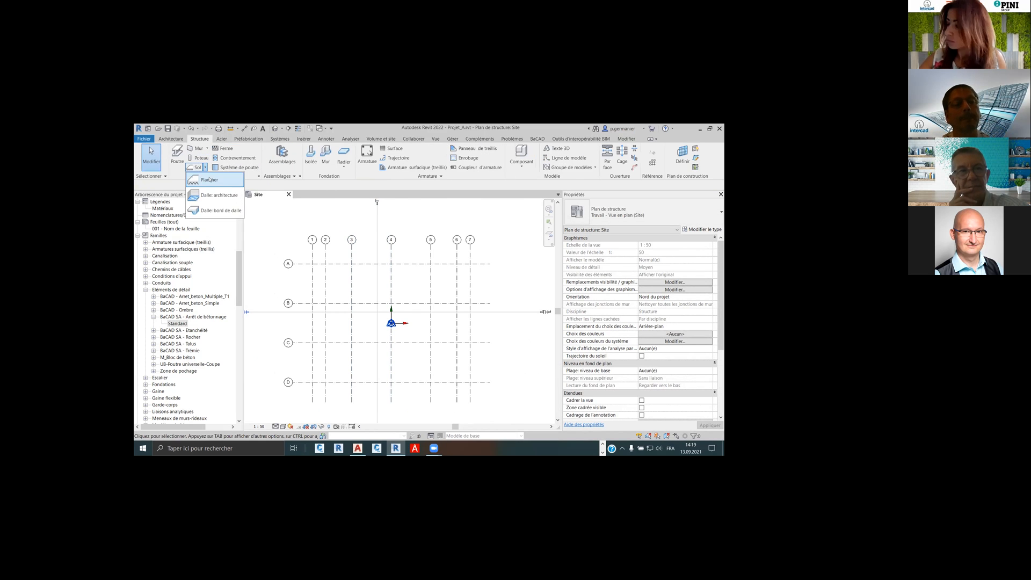
left_click(209, 180)
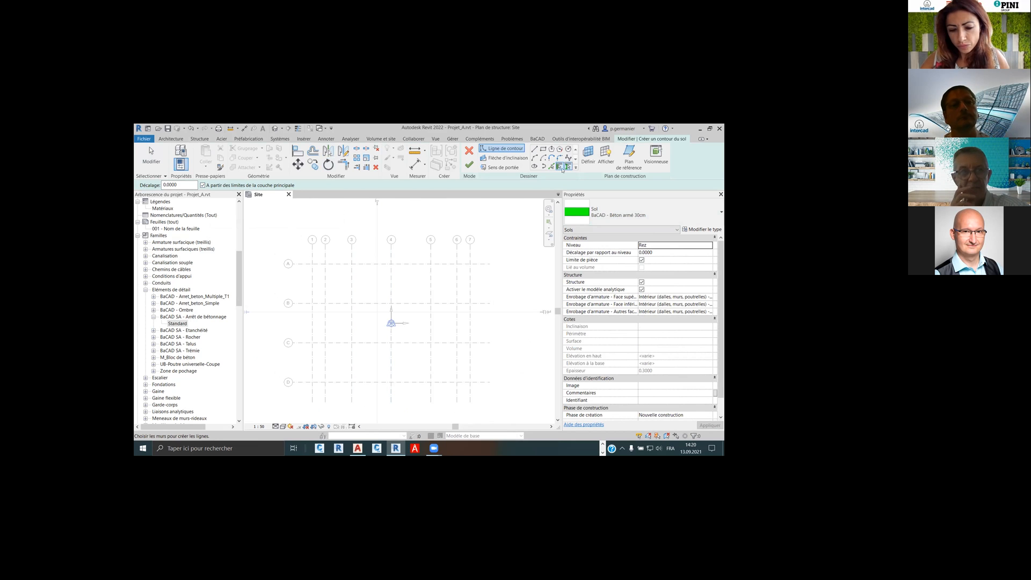
left_click(543, 150)
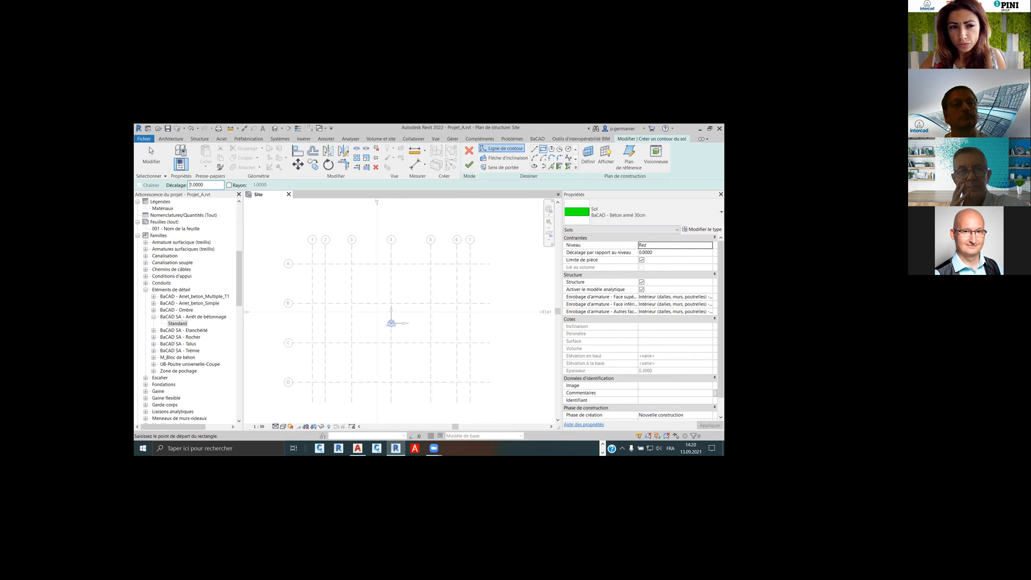
left_click(312, 263)
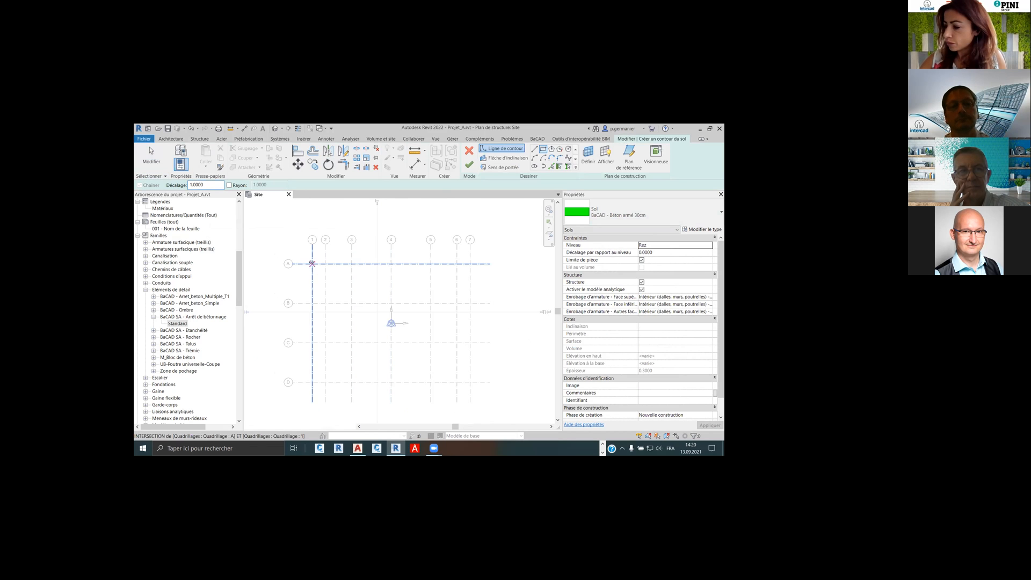
left_click(470, 382)
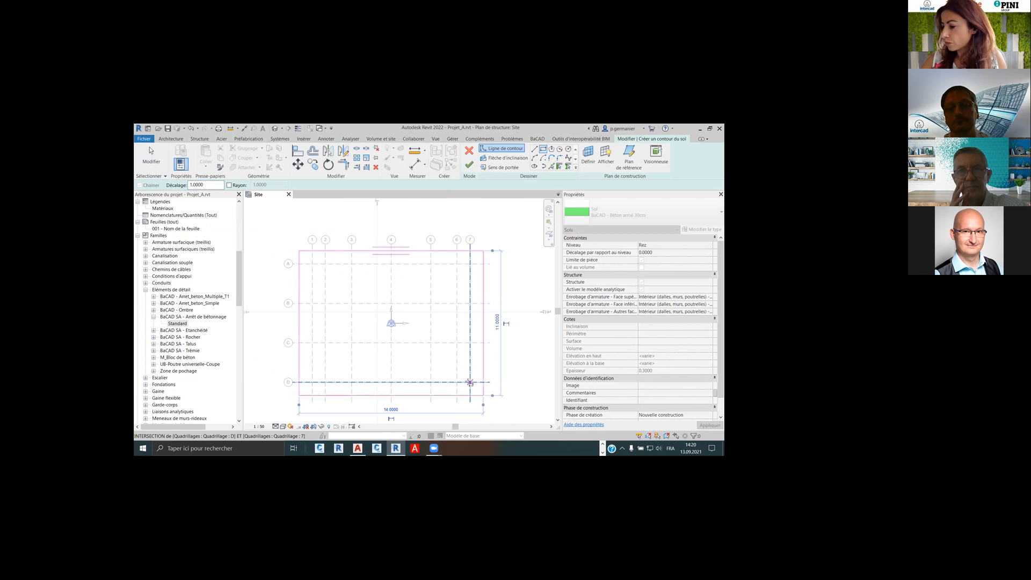
left_click(469, 164)
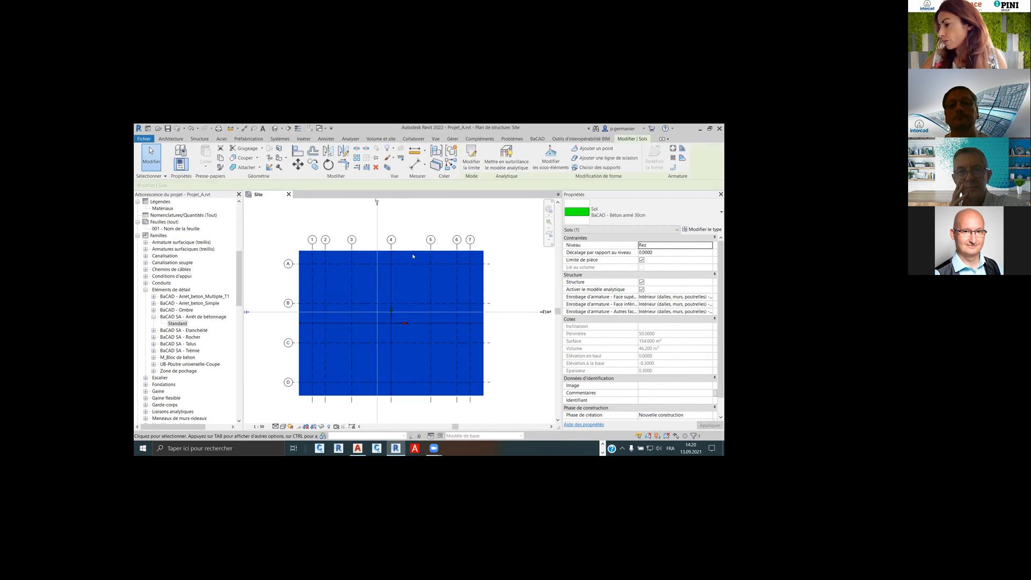
left_click(424, 325)
key("Escape")
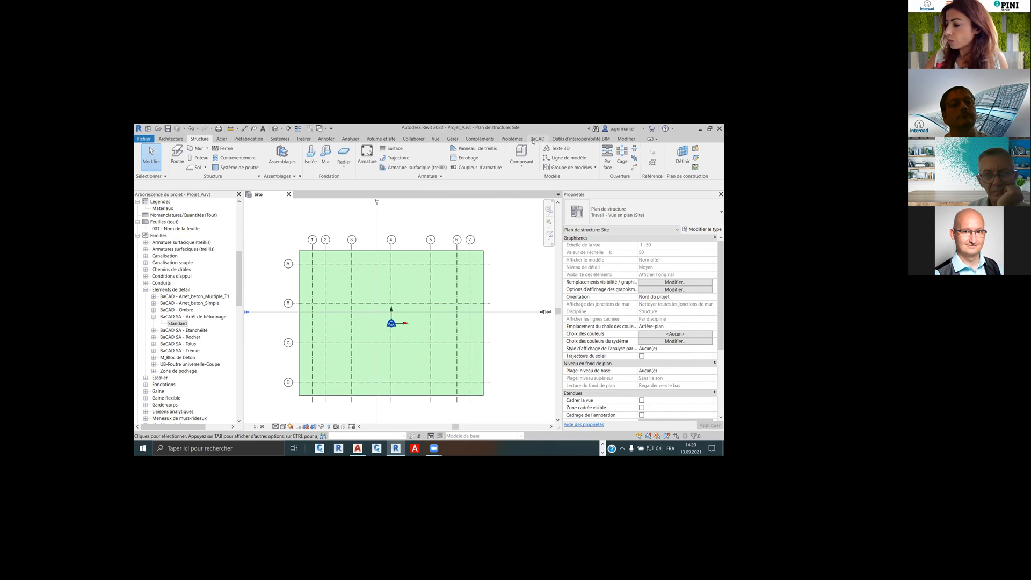
Set up a BaCAD - Béton armé 25cm structural wall rising to 1er étage, exterior core face location
left_click(206, 149)
left_click(207, 161)
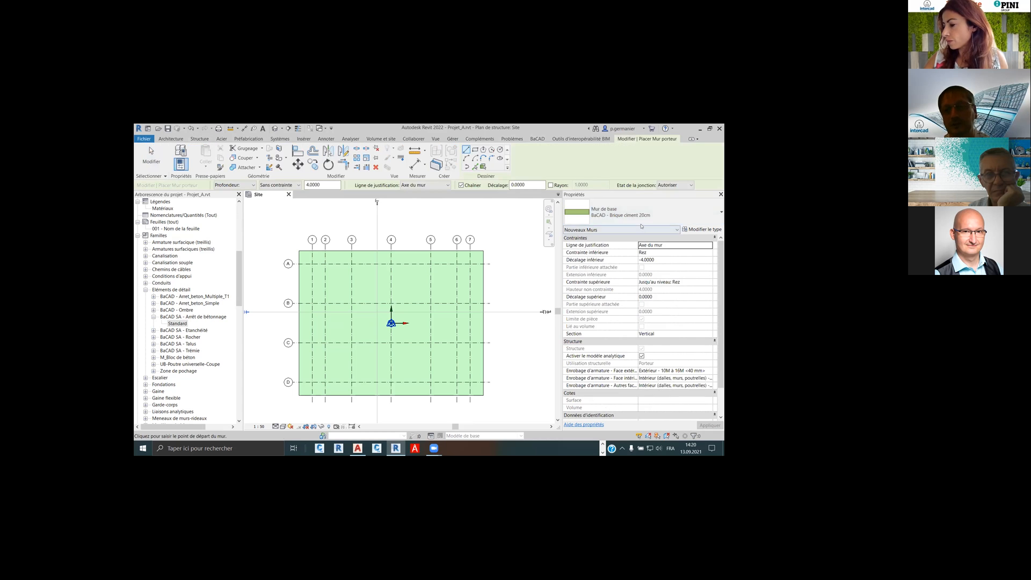
left_click(585, 210)
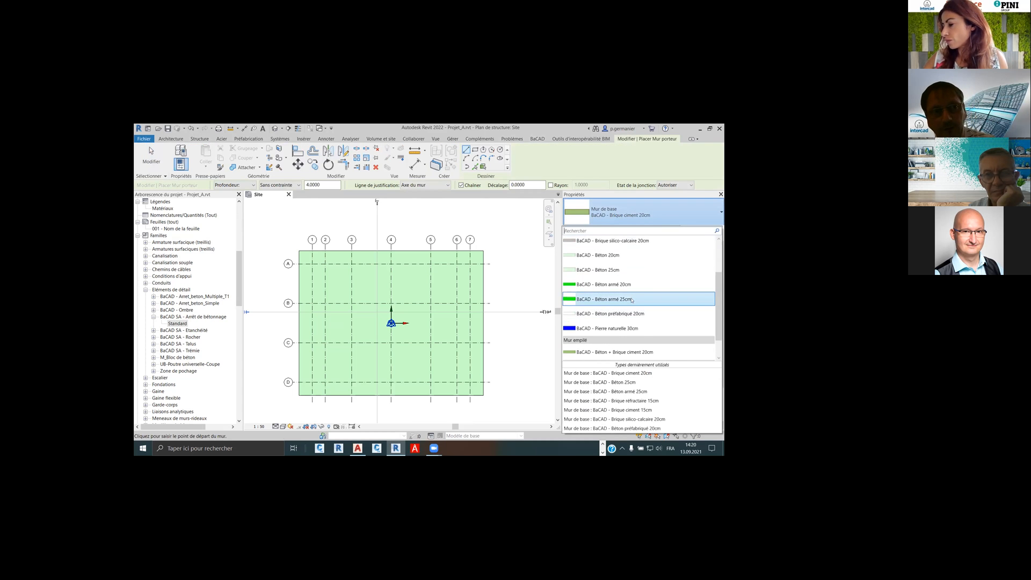
left_click(633, 299)
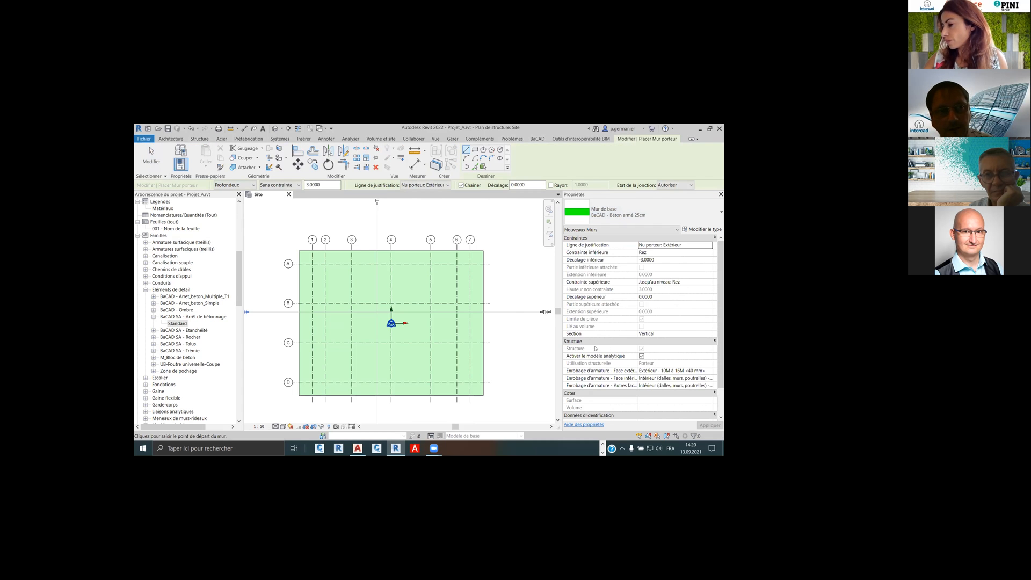
left_click(248, 185)
left_click(223, 199)
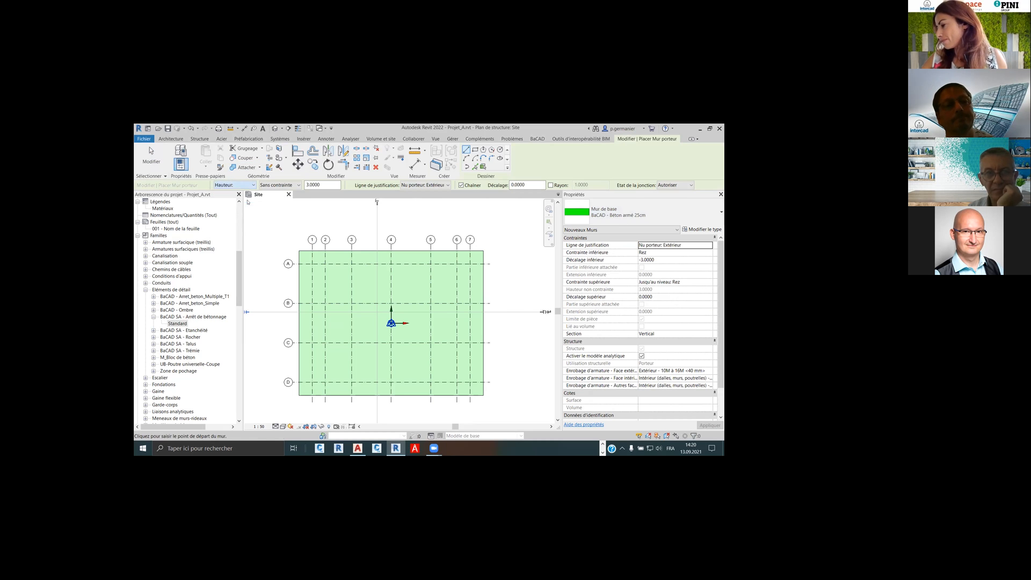
left_click(279, 185)
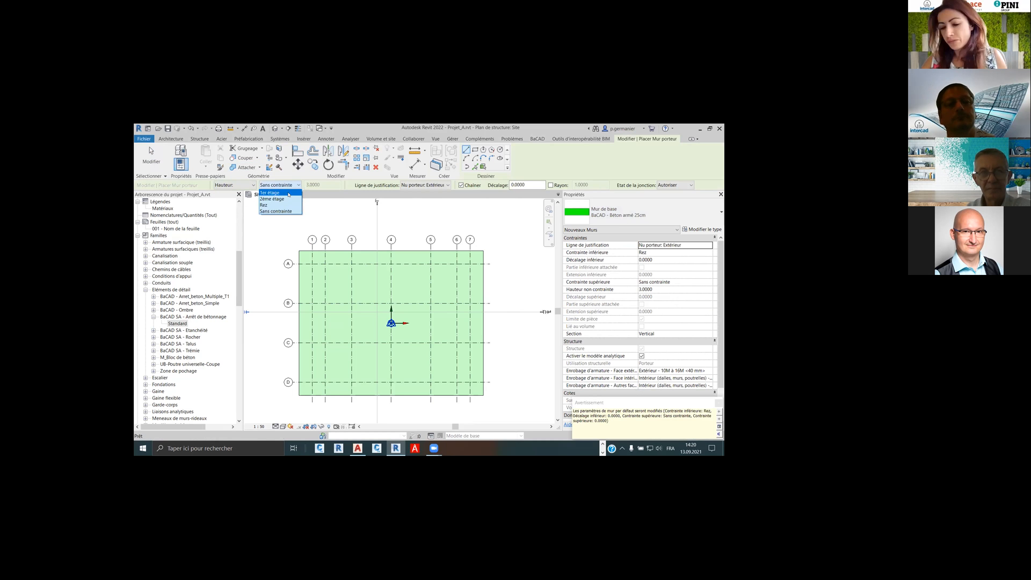
left_click(270, 192)
left_click(442, 185)
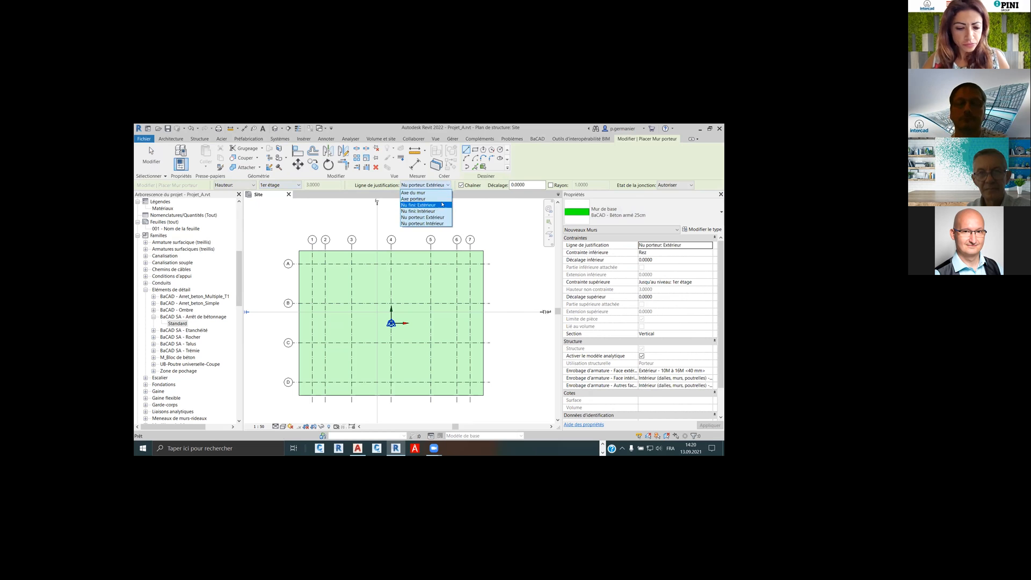
left_click(424, 217)
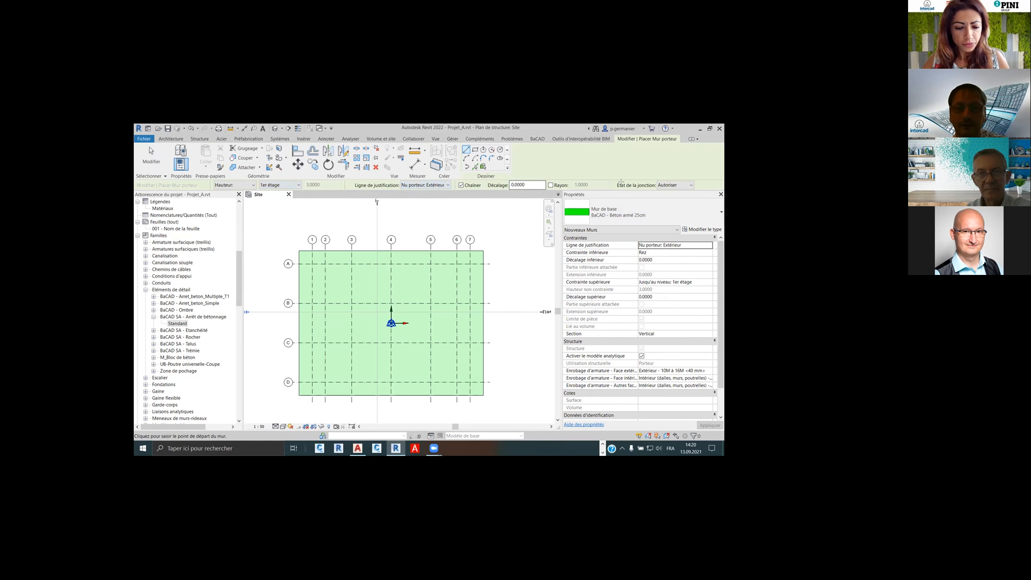
Draw walls along grid A from 1 to 7 and down grids 7 and 1 to grid C
left_click(312, 264)
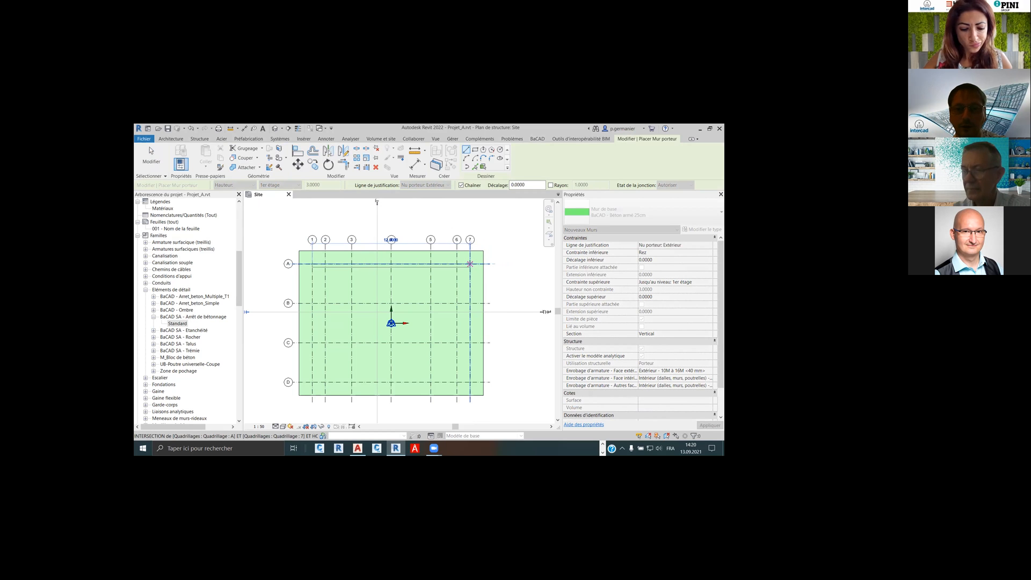
left_click(471, 265)
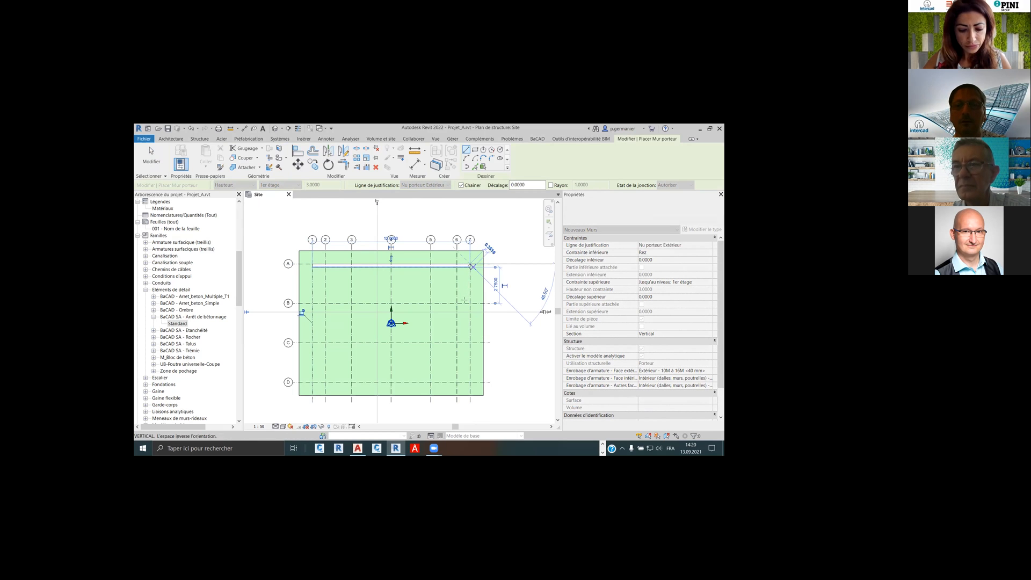
left_click(470, 342)
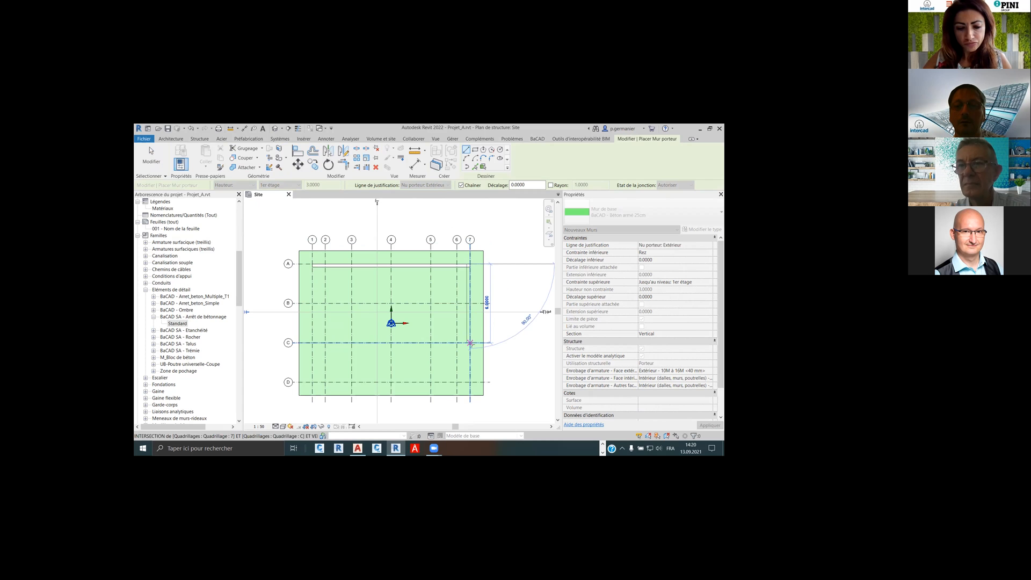
right_click(490, 303)
left_click(511, 307)
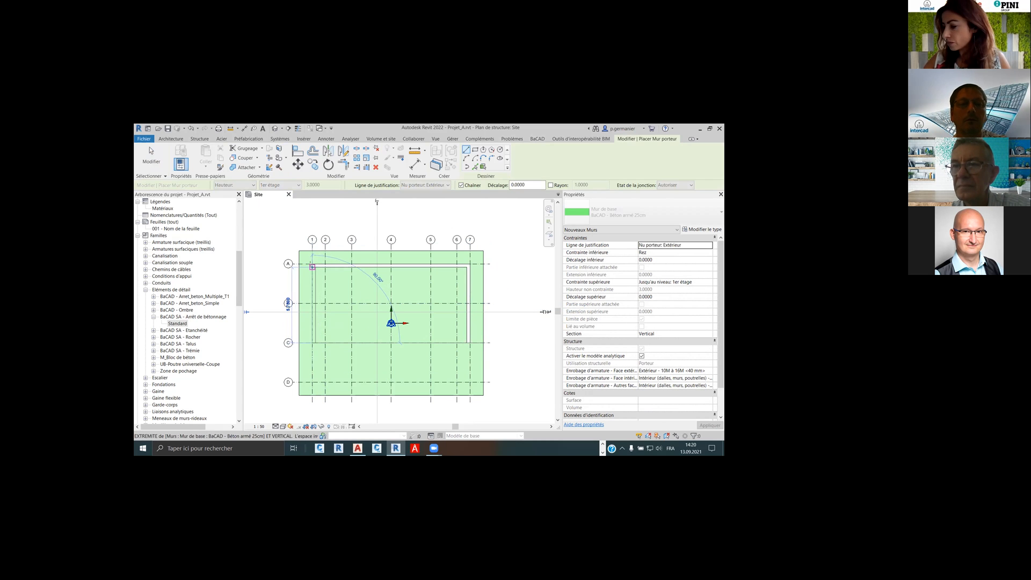
left_click(312, 264)
right_click(314, 265)
left_click(317, 269)
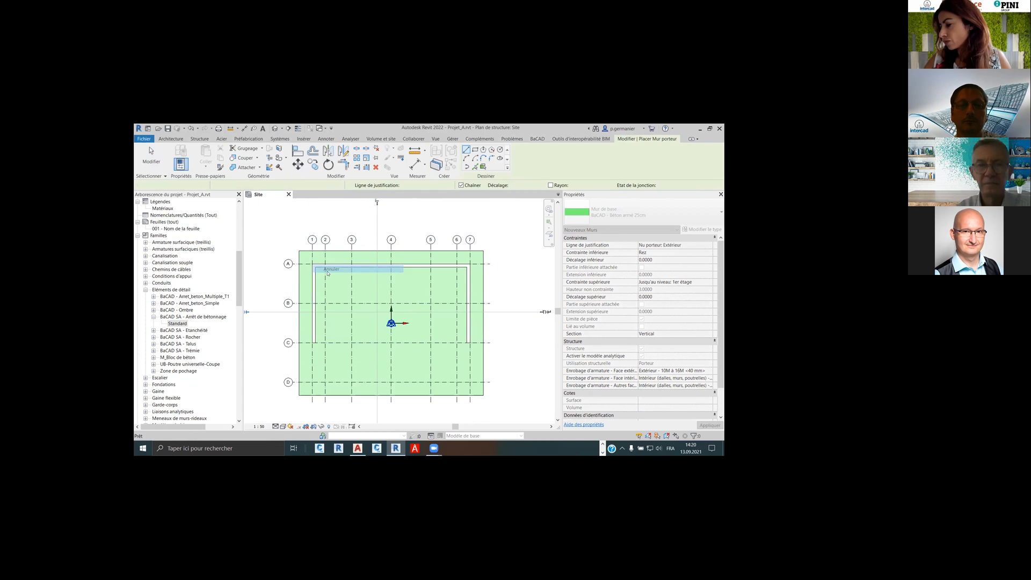
key("Escape")
right_click(346, 210)
left_click(351, 215)
scroll(193, 258, "up", 10)
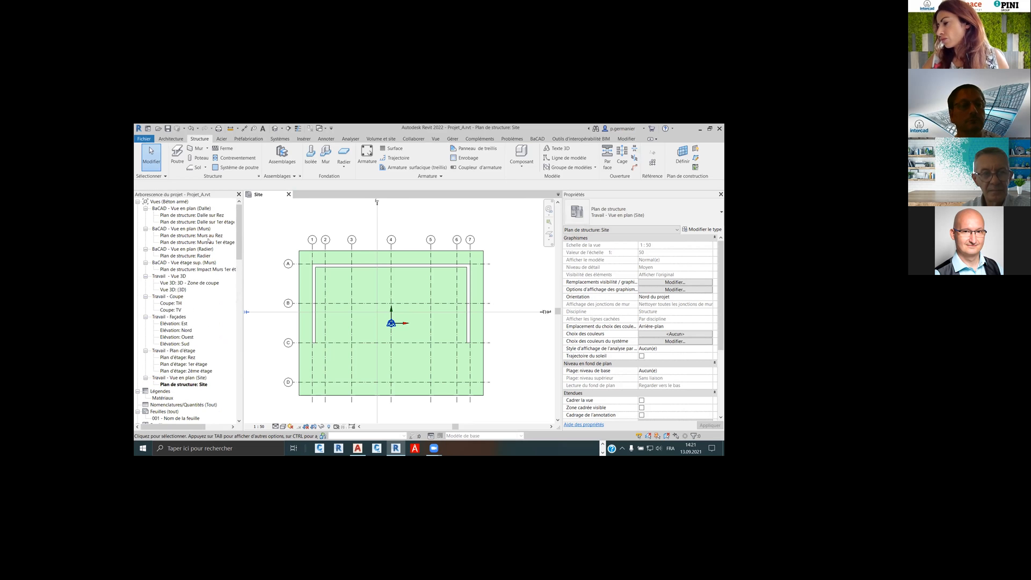
Open the Rez floor plan, close the Site view and switch to the BaCAD tab
double_click(191, 357)
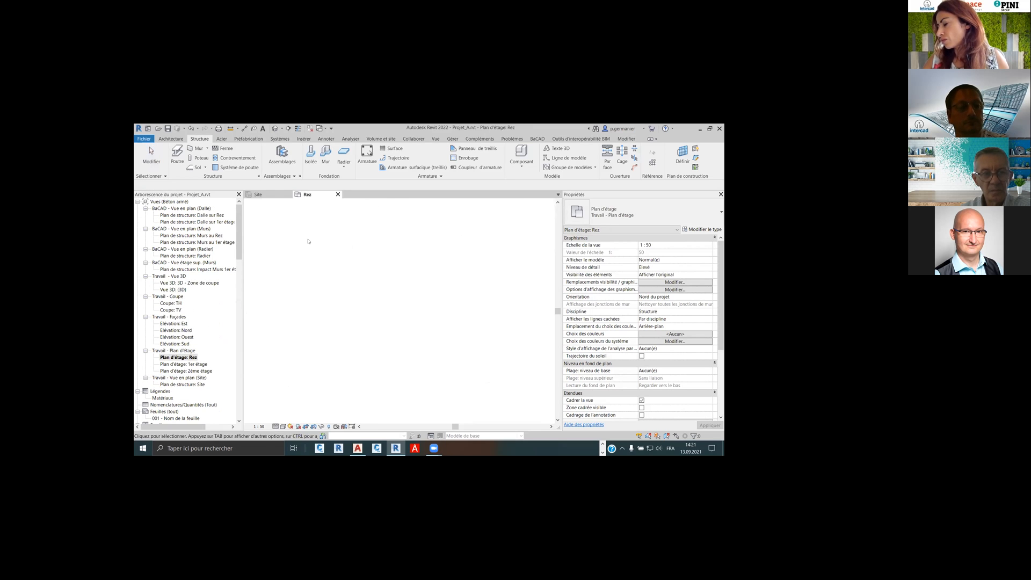
left_click(288, 195)
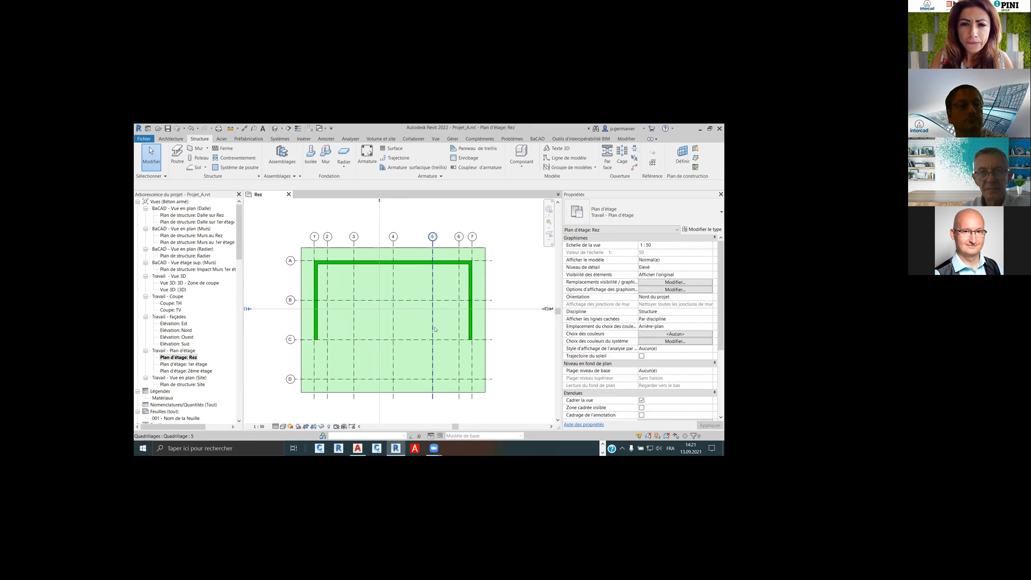
left_click(537, 138)
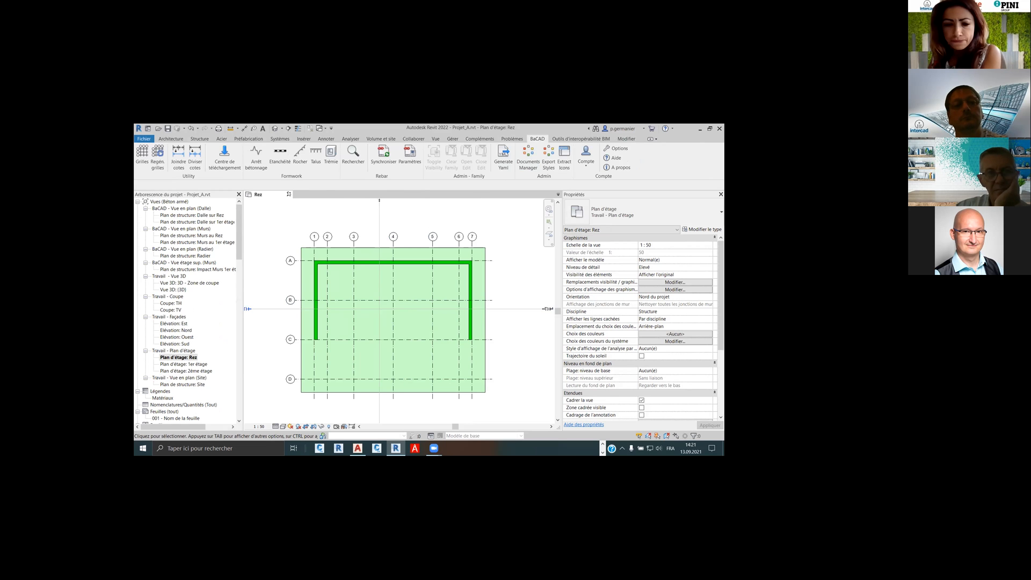
Open the BaCAD Download Center, reposition its window and expand the Templates list
left_click(221, 156)
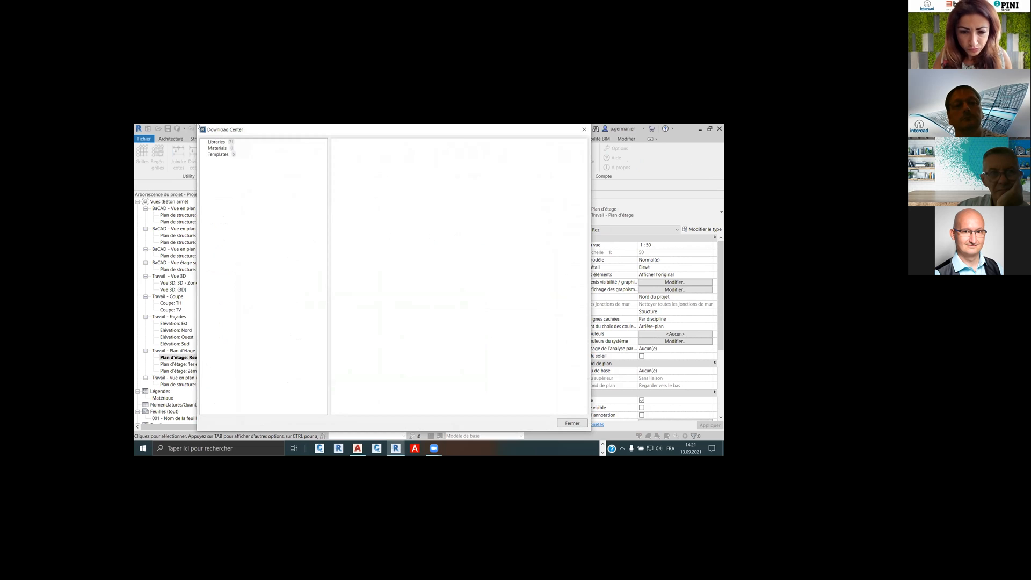
left_click_drag(196, 126, 217, 142)
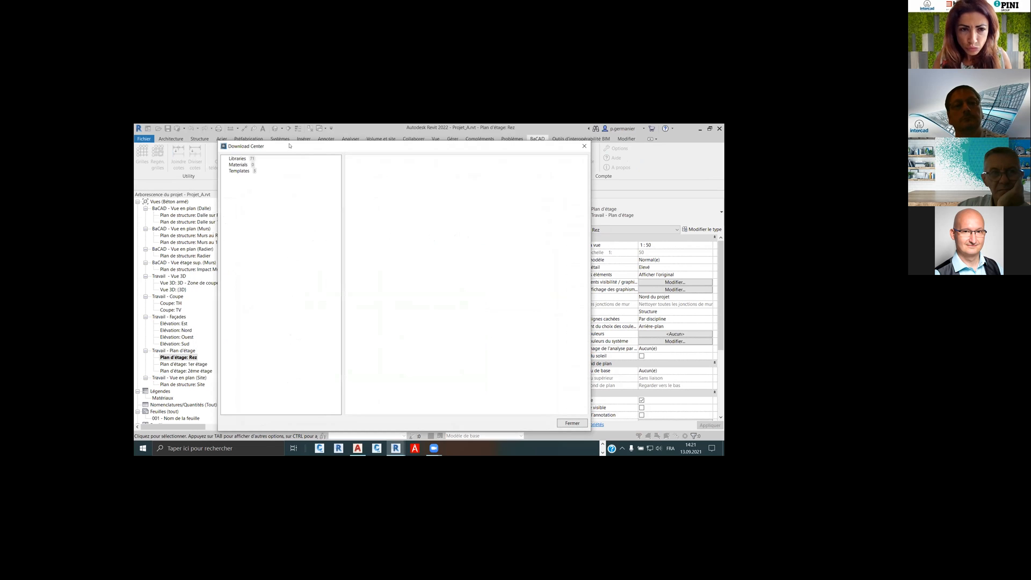
left_click_drag(286, 145, 239, 136)
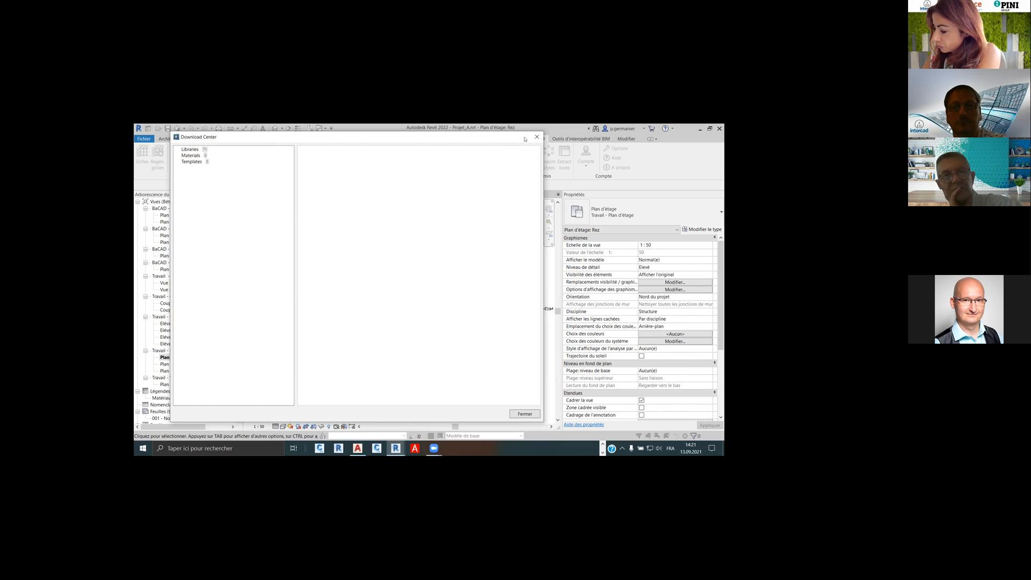
left_click_drag(462, 140, 472, 144)
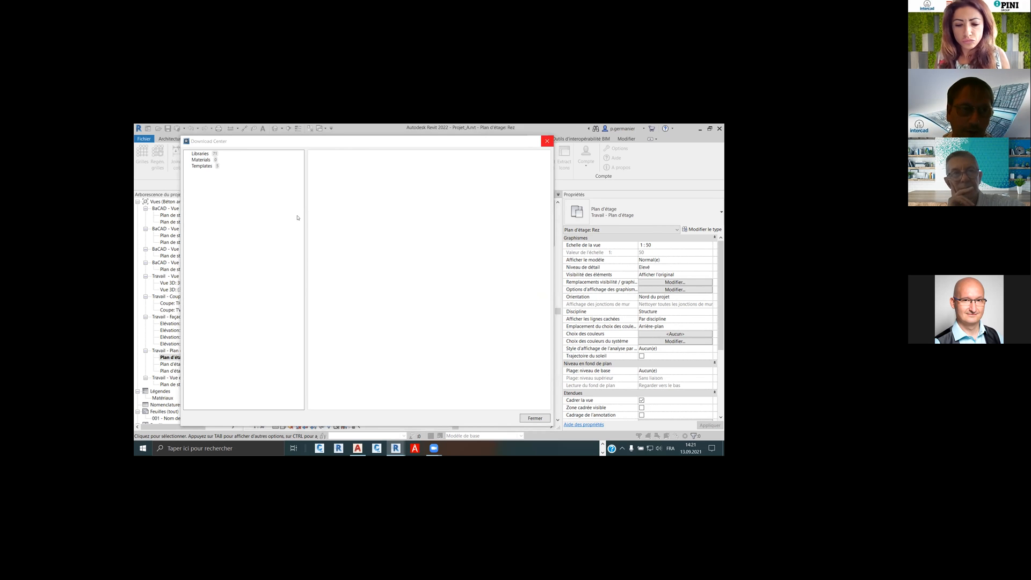
left_click(225, 156)
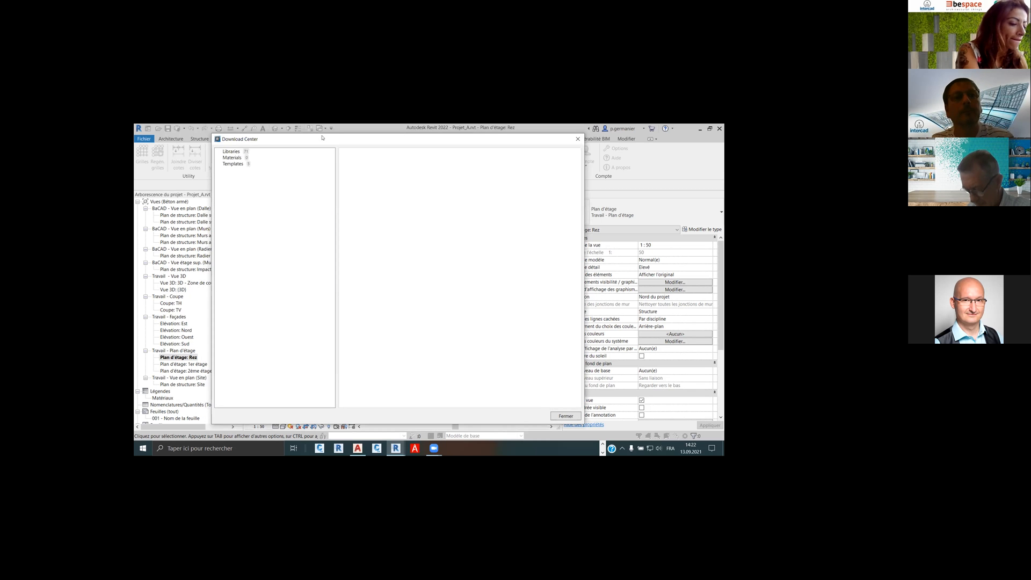
left_click(236, 171)
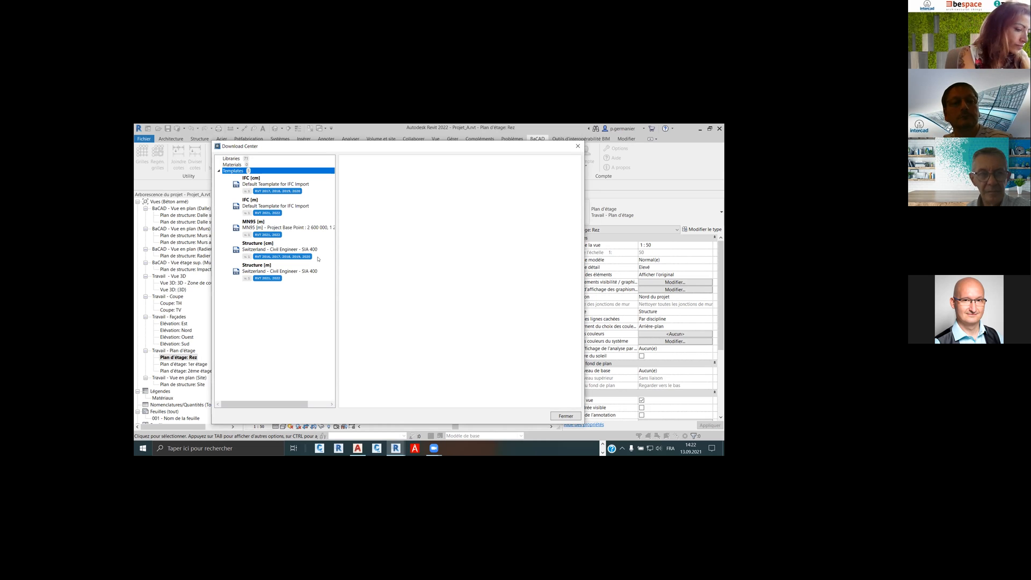
Collapse Templates and browse the Libraries' Detail Items, repositioning the window
mouse_move(295, 407)
left_mouse_down()
mouse_move(313, 408)
mouse_move(295, 408)
left_mouse_up()
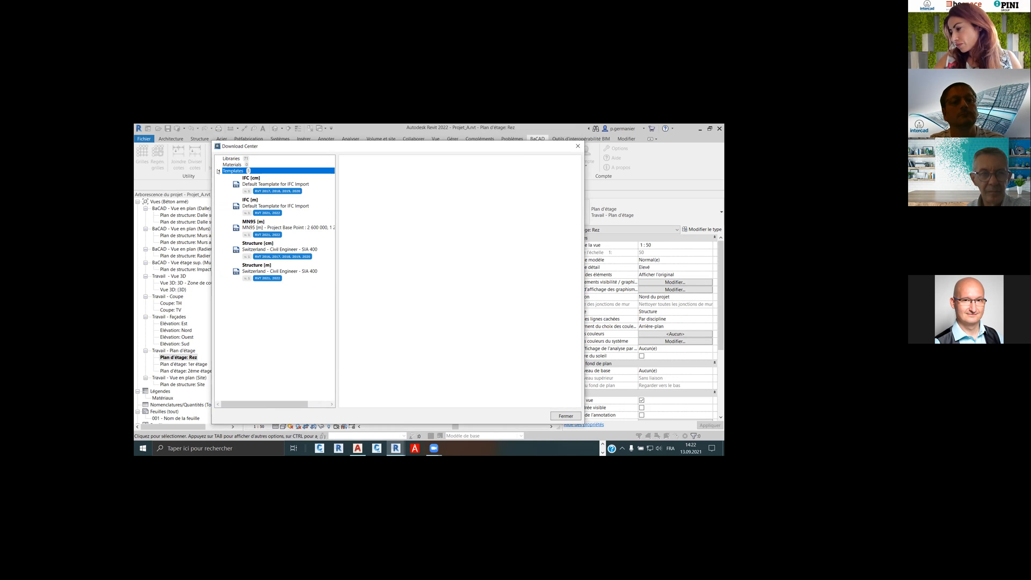
left_click(218, 172)
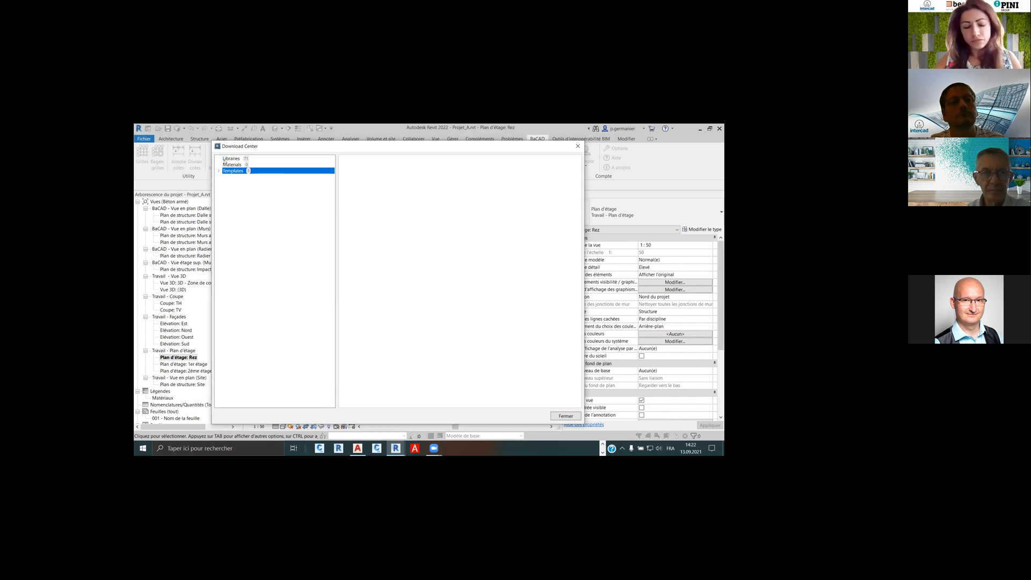
left_click(224, 160)
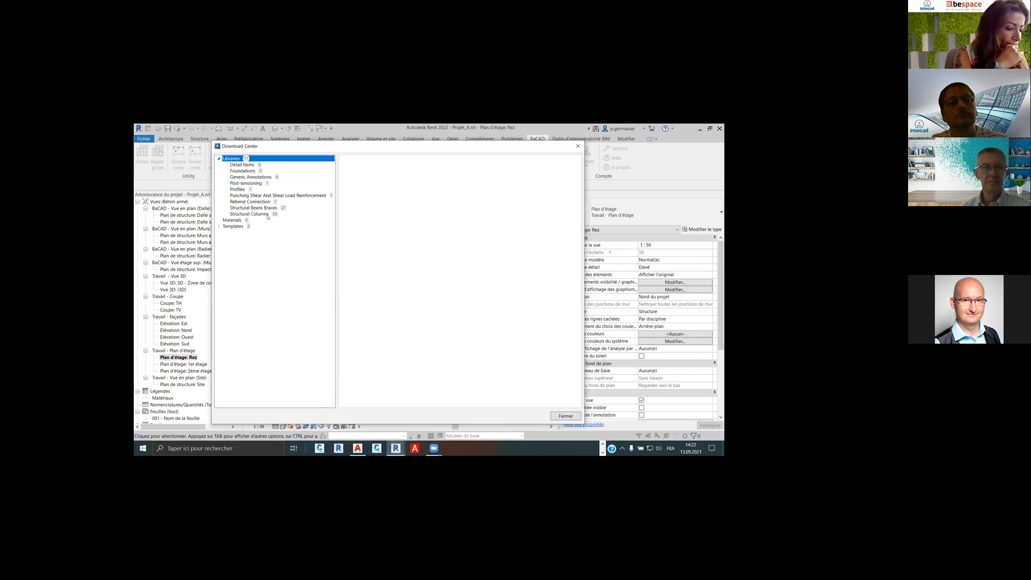
left_click(238, 166)
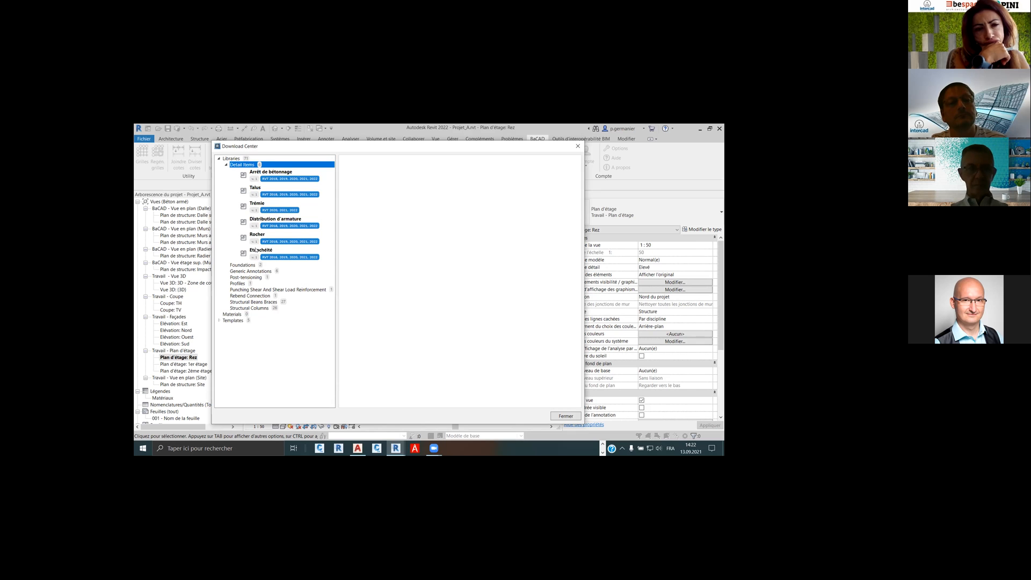
left_click_drag(369, 146, 343, 141)
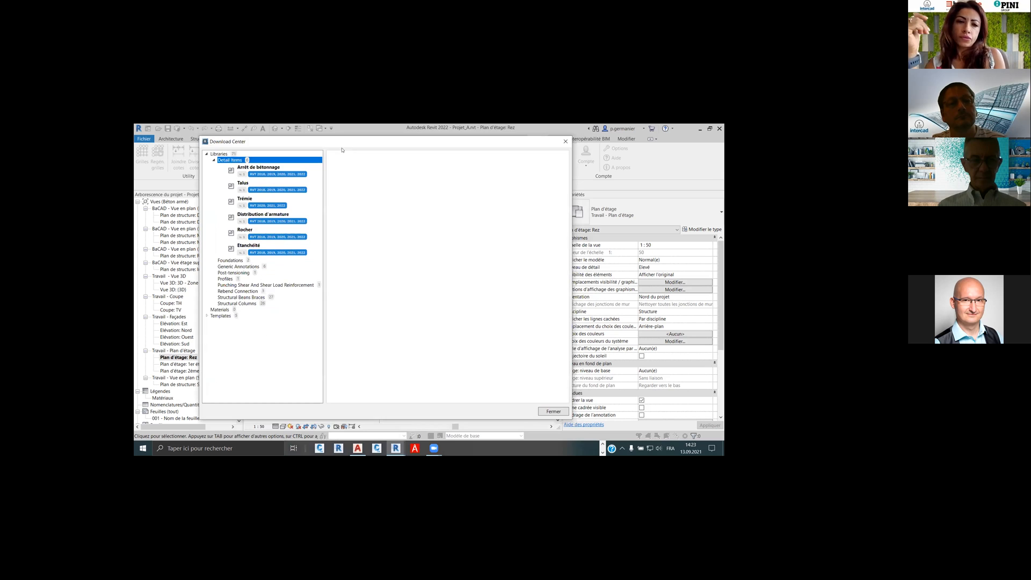
left_click(214, 160)
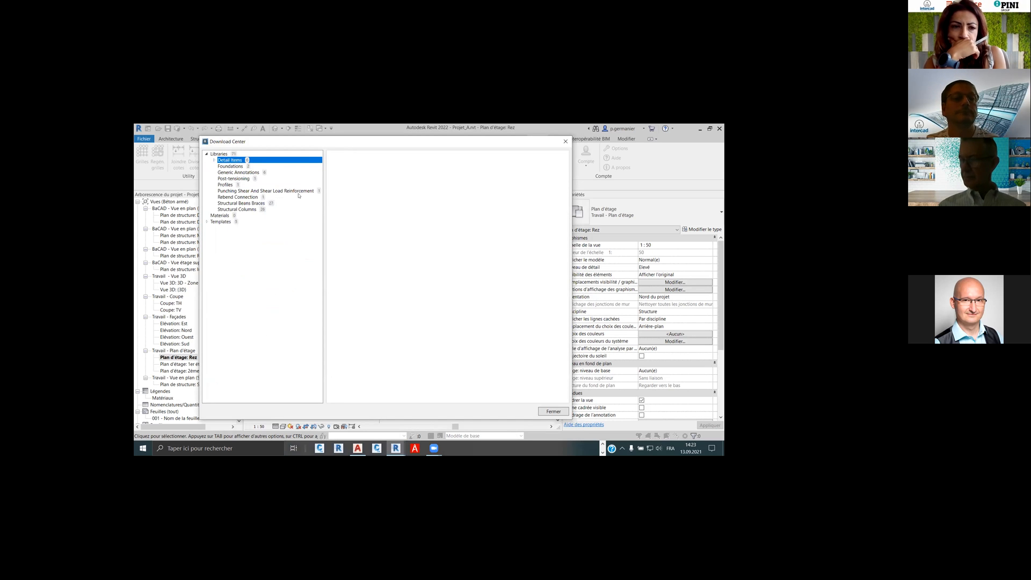
left_click_drag(299, 146, 299, 150)
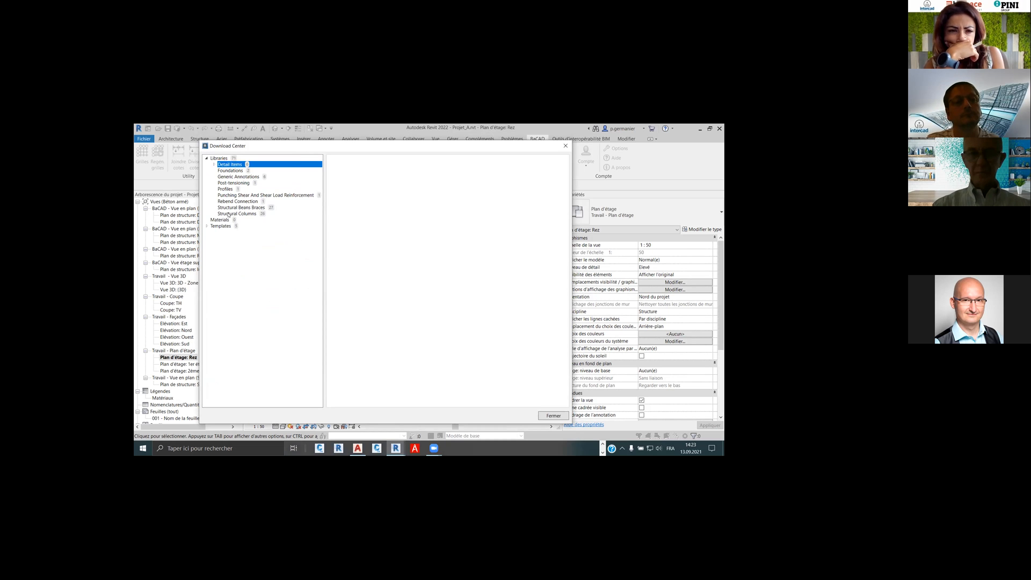
Expand Structural Columns > C5 and show the C5 - HEAT (Poteau) profile table
double_click(229, 214)
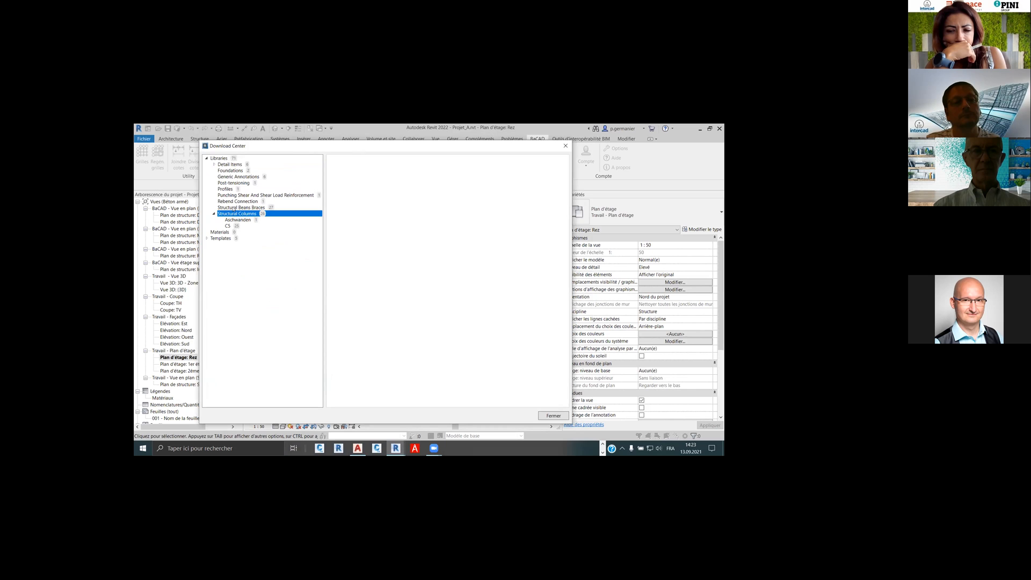
double_click(235, 208)
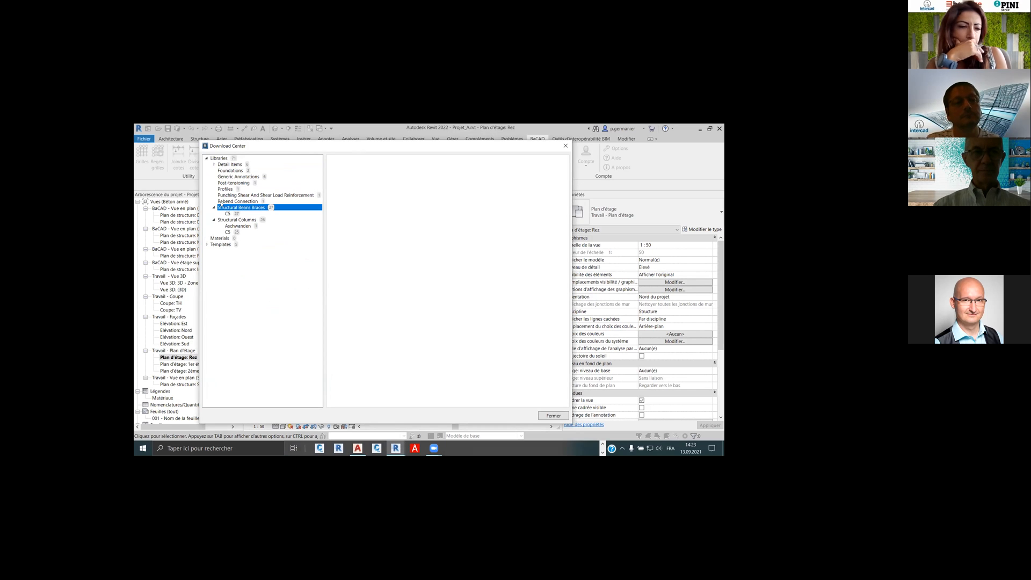
double_click(228, 231)
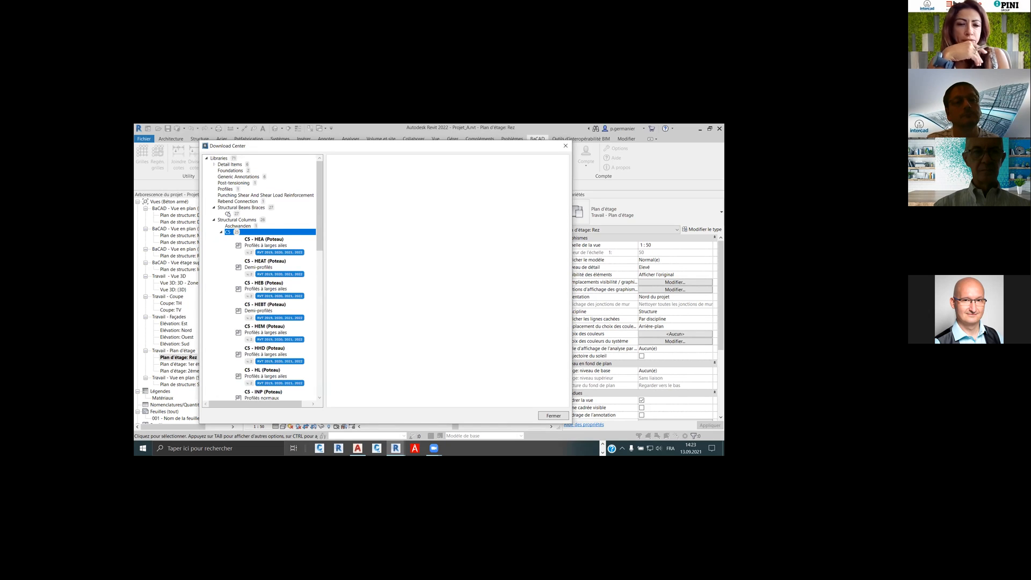
double_click(228, 213)
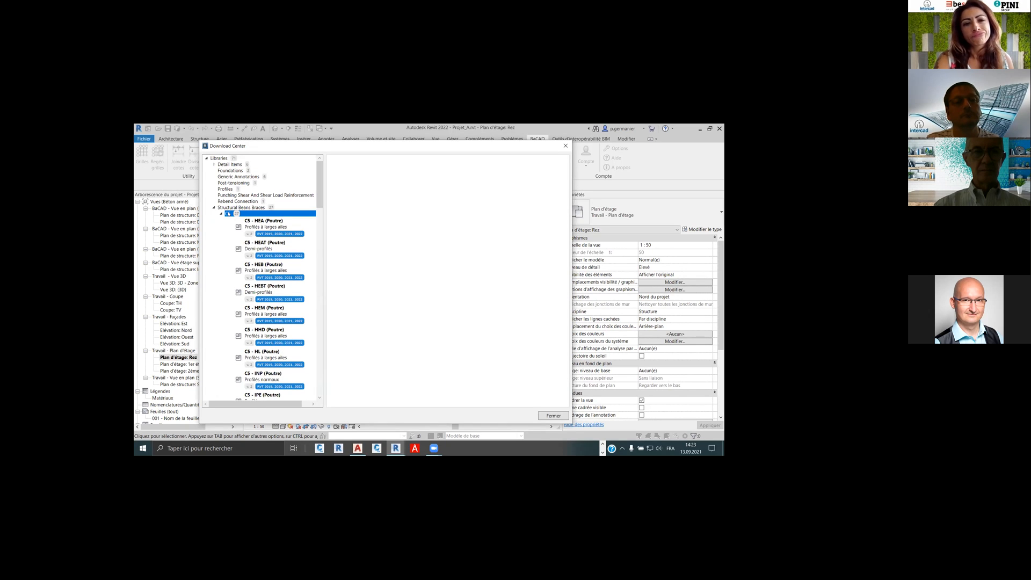
left_click(220, 214)
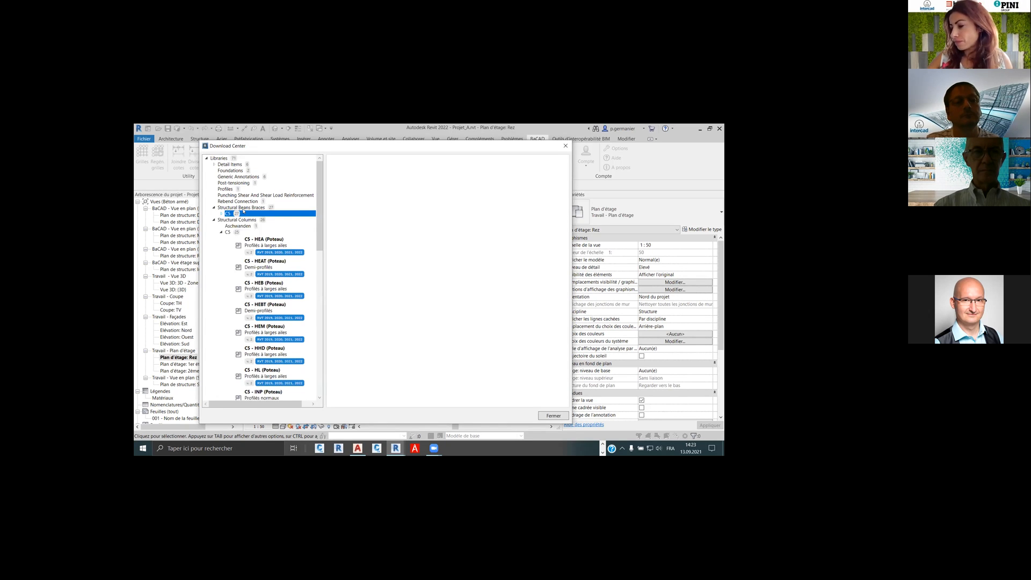
left_click(215, 208)
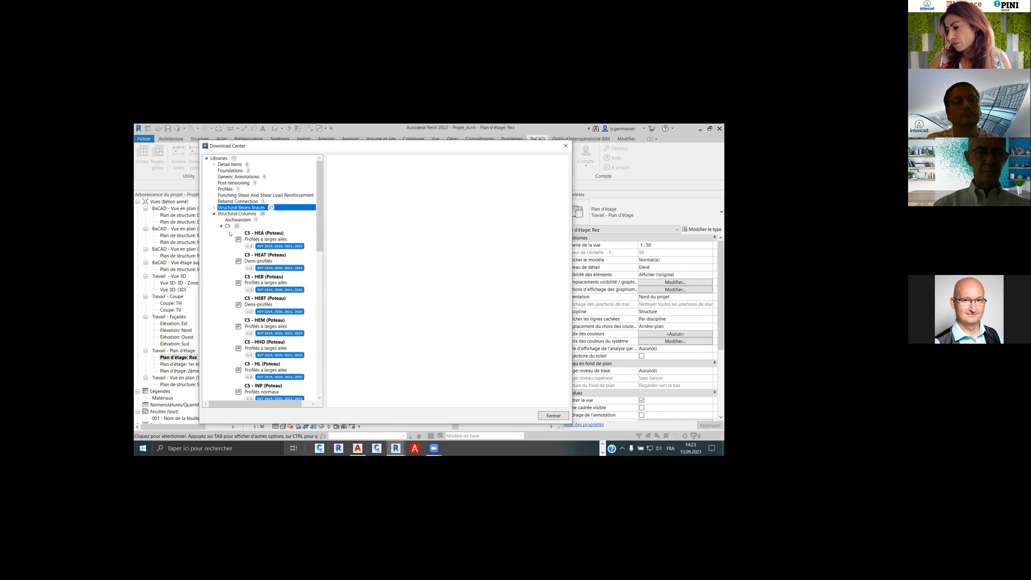
left_click(269, 263)
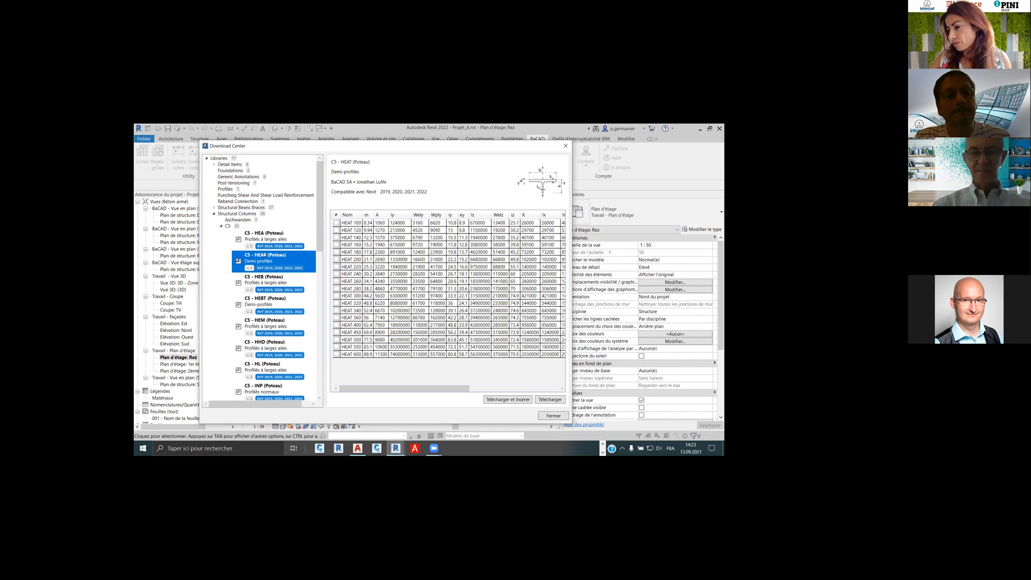
Tick HEB 200, 400 and 500 in the C5 - HEB (Poteau) table and download them
left_click(267, 282)
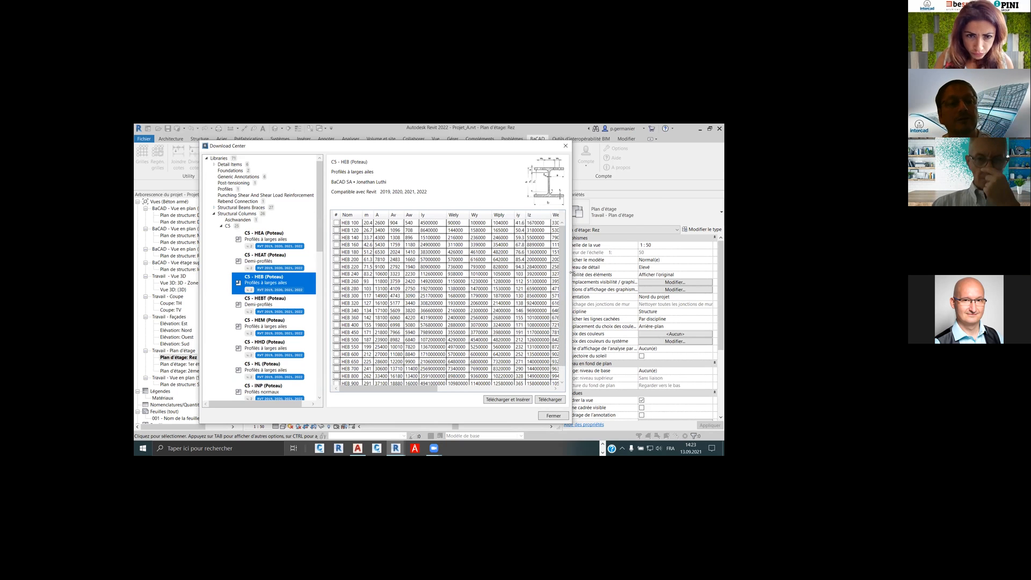
left_click_drag(656, 280, 655, 279)
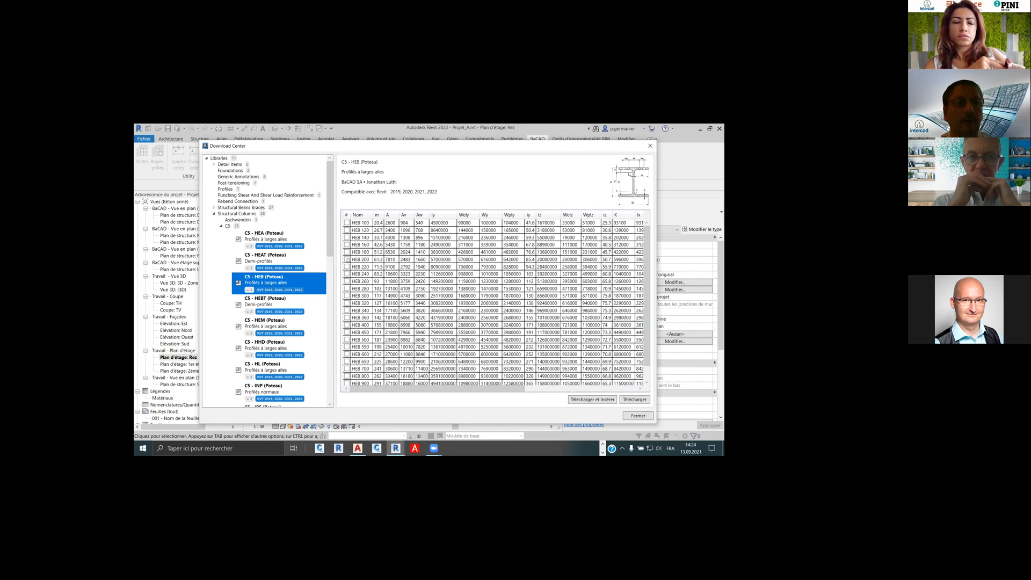
left_click(346, 260)
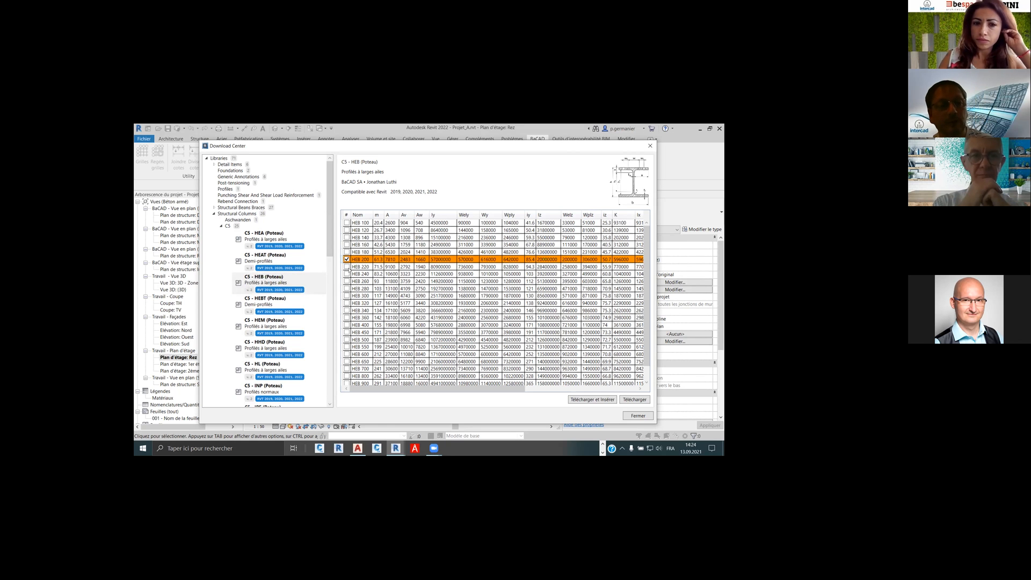
left_click(347, 295)
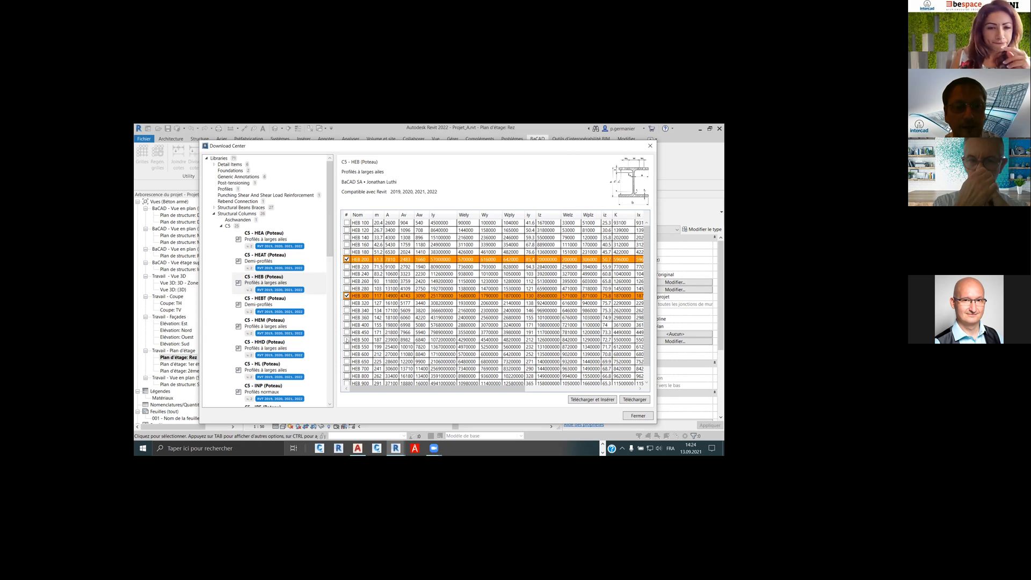
left_click(346, 340)
left_click(346, 325)
left_click(346, 296)
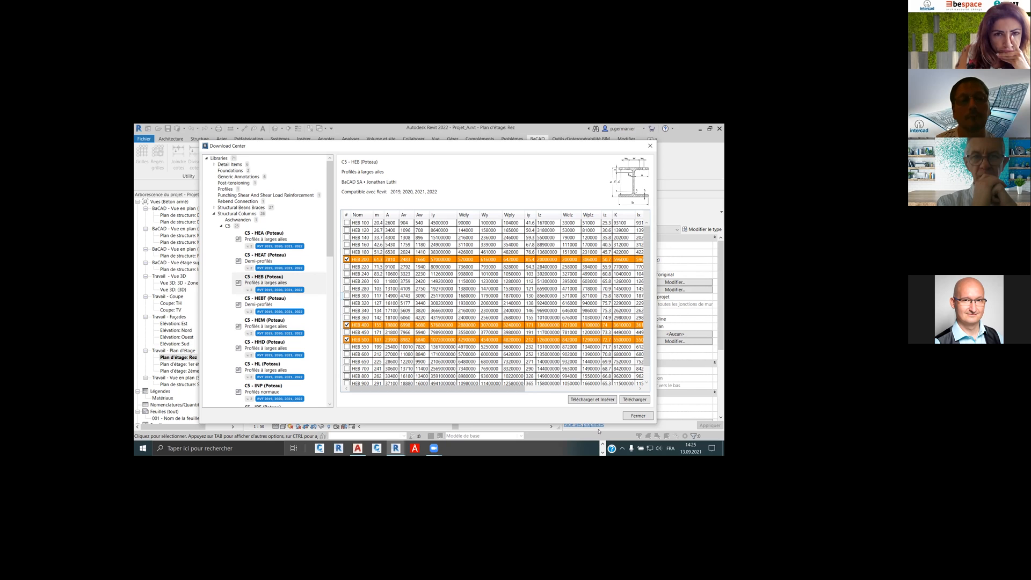
left_click(635, 400)
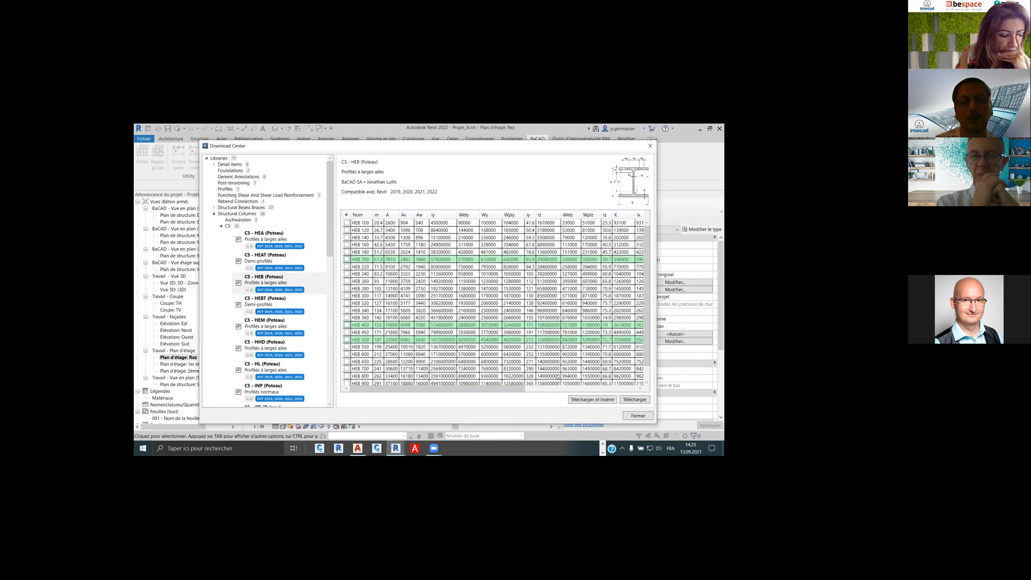
Close the Download Center and start structural column placement with the HEB 400 type
left_click(637, 416)
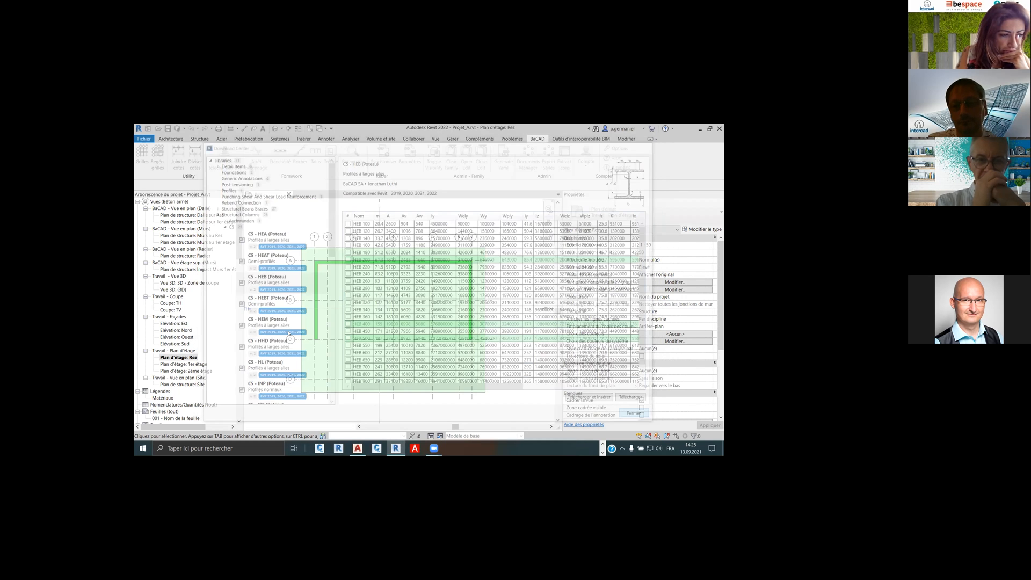
left_click(199, 138)
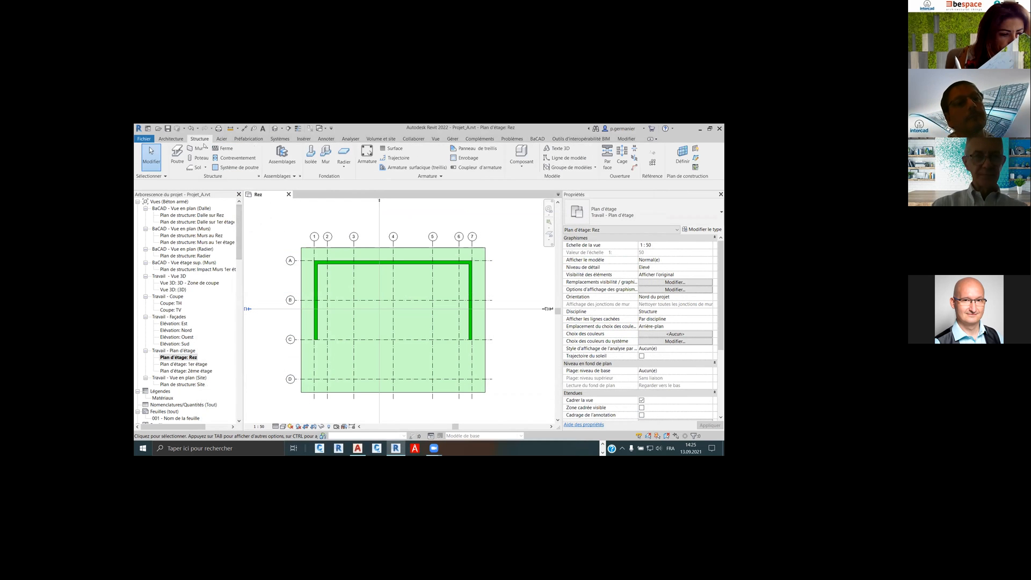
left_click(199, 158)
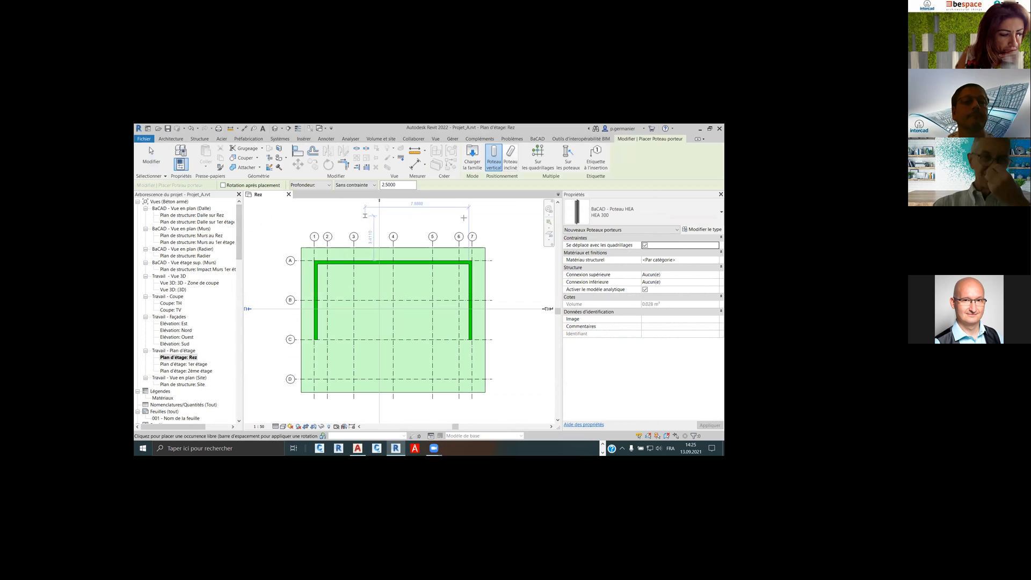
left_click(624, 206)
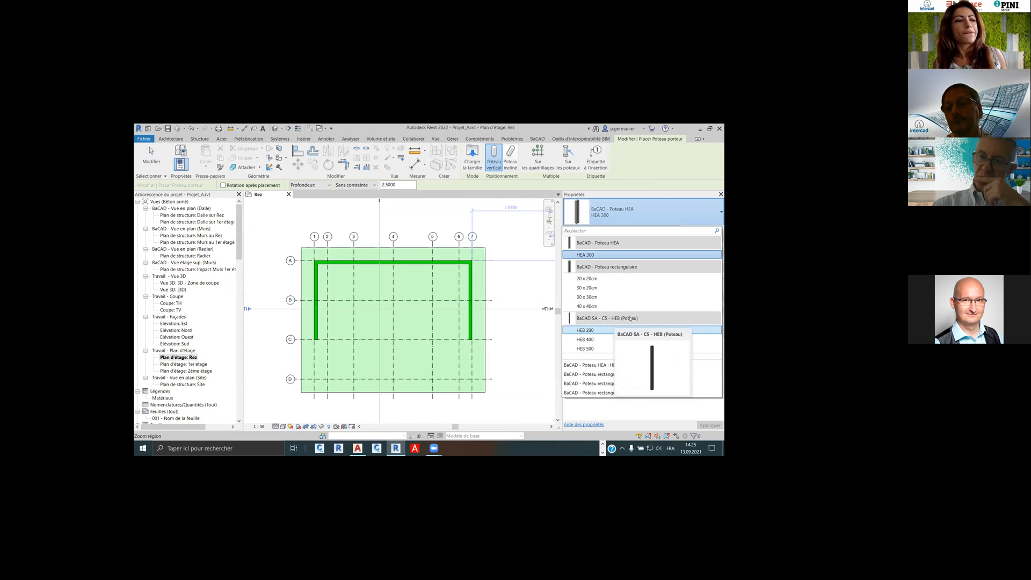
left_click(594, 340)
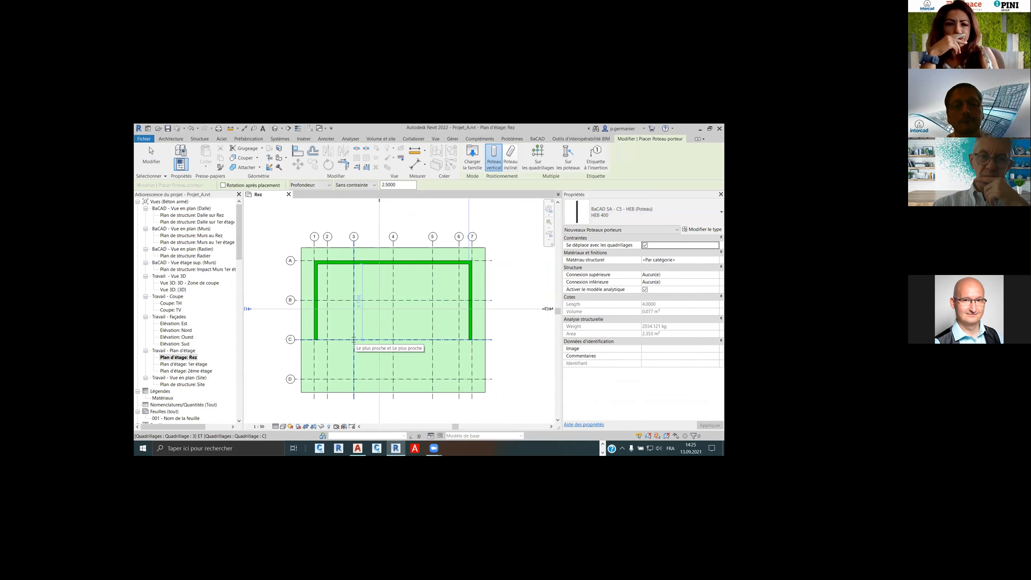
Place HEB 400 columns at intersections 3/C, 4/C, 5/C, 7/D and 5/D
left_click(355, 340)
left_click(393, 339)
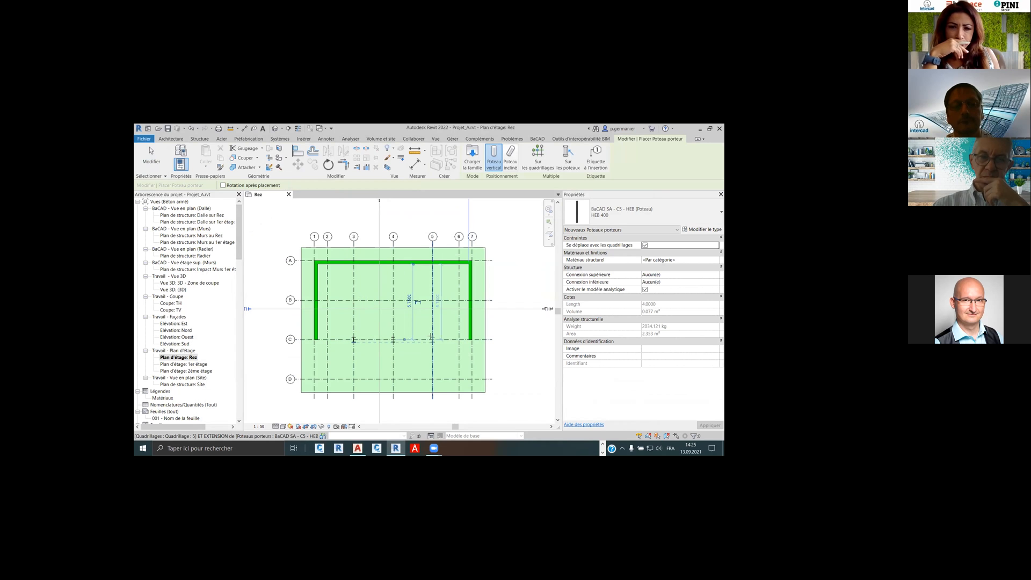
left_click(431, 339)
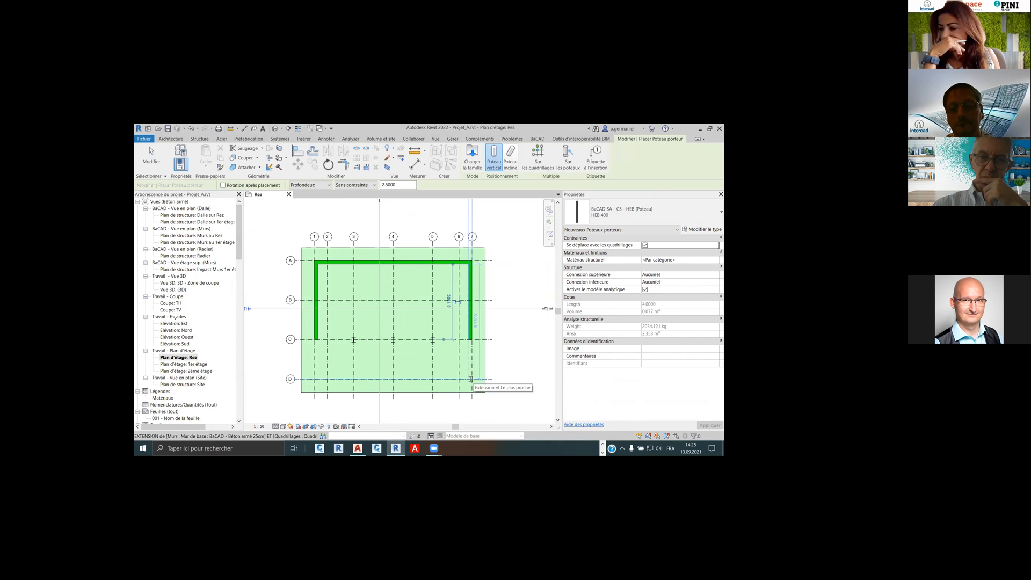
scroll(474, 379, "up", 4)
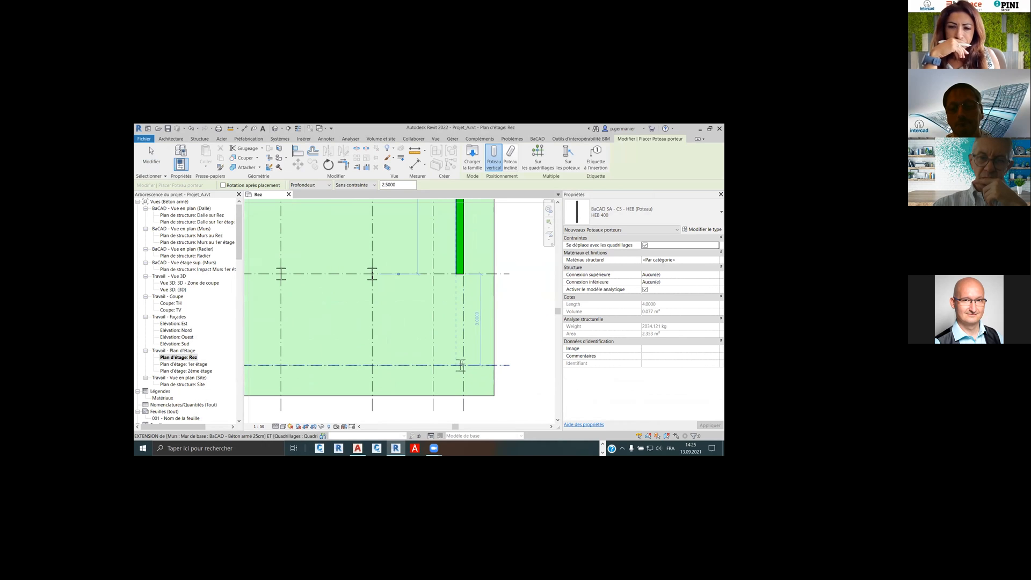
left_click(464, 365)
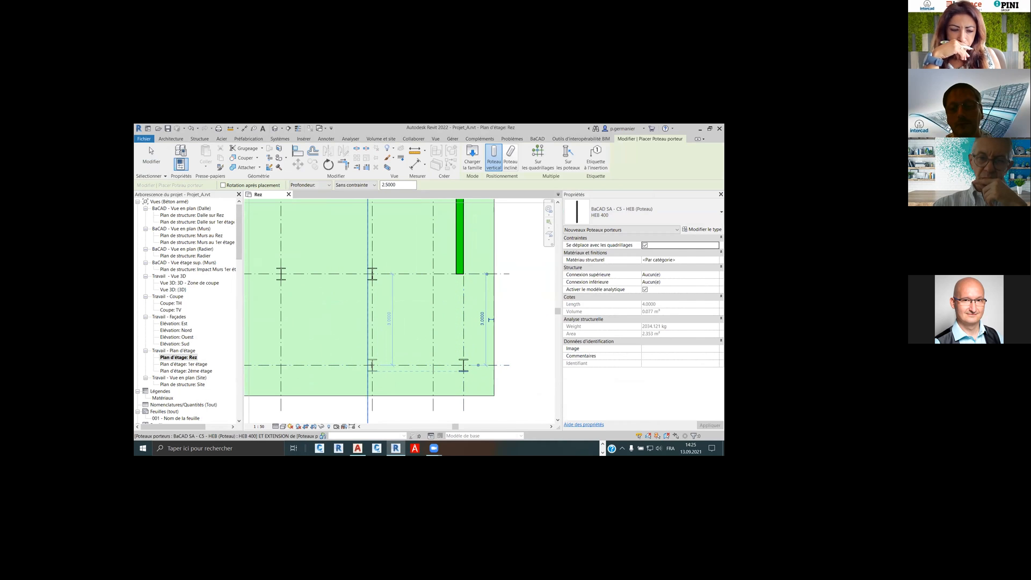
middle_click_drag(320, 370, 427, 362)
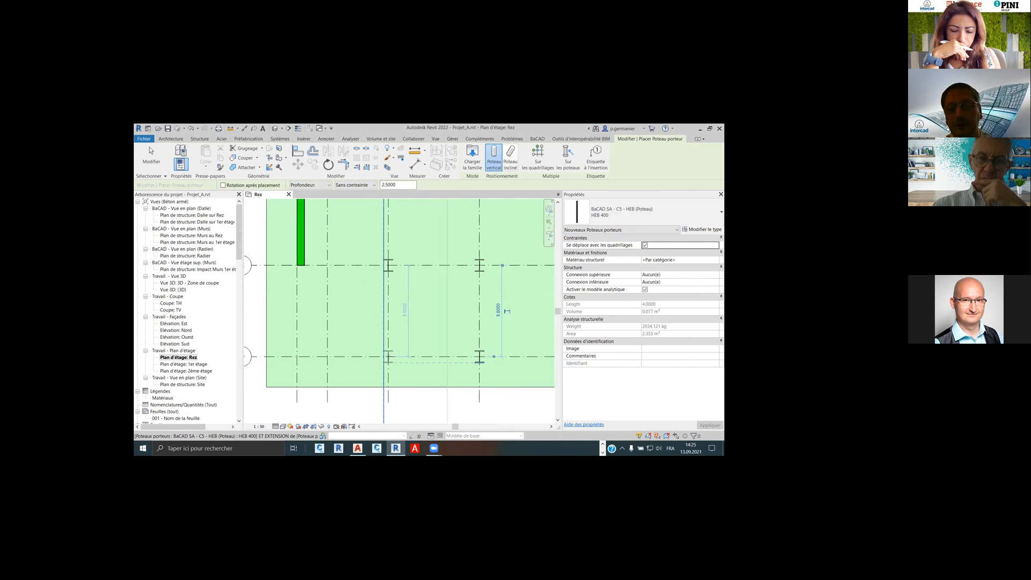
left_click(382, 358)
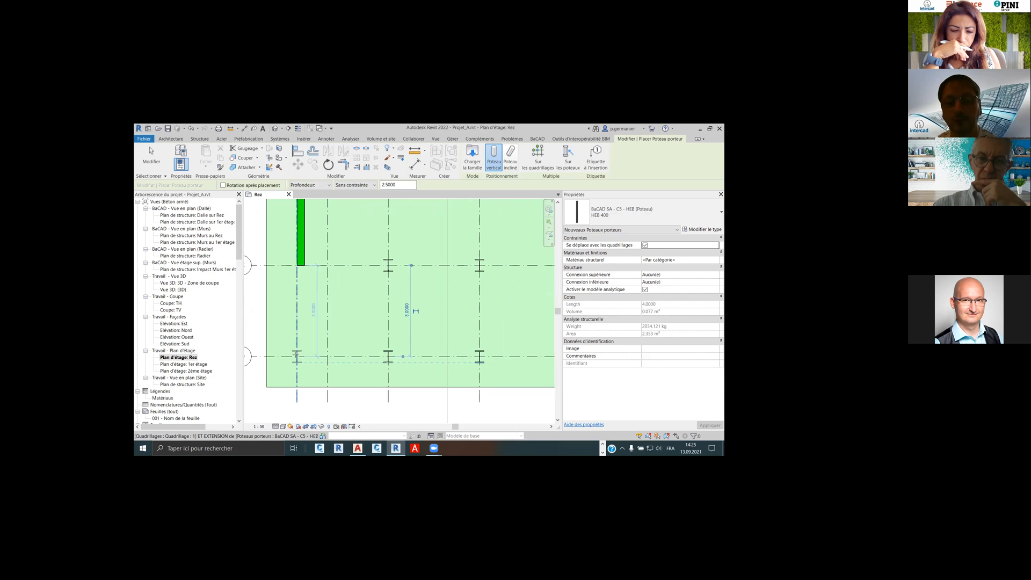
right_click(351, 336)
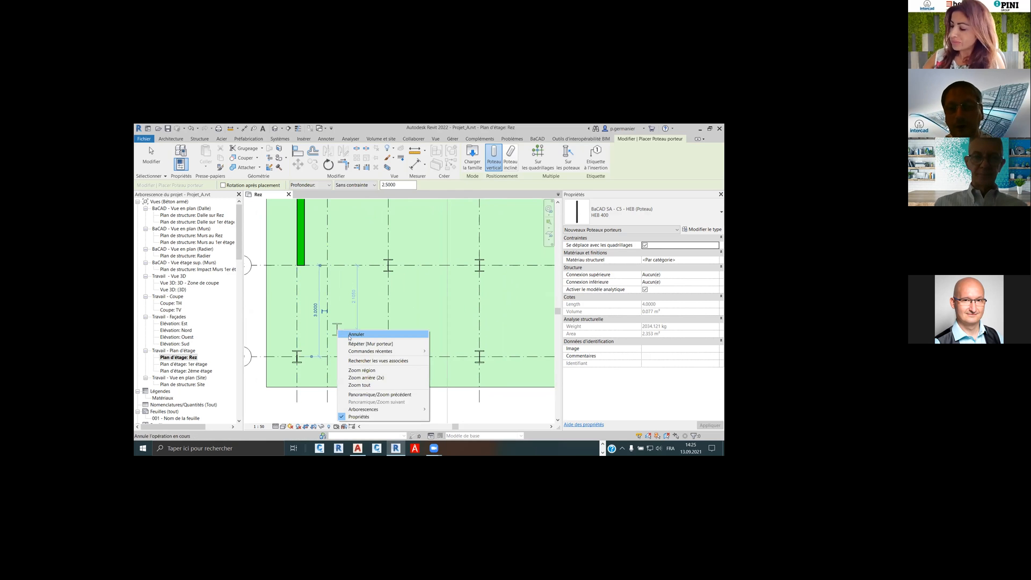
Finish placing columns and select all HEB 400 columns visible in the view
left_click(359, 340)
scroll(352, 357, "down", 5)
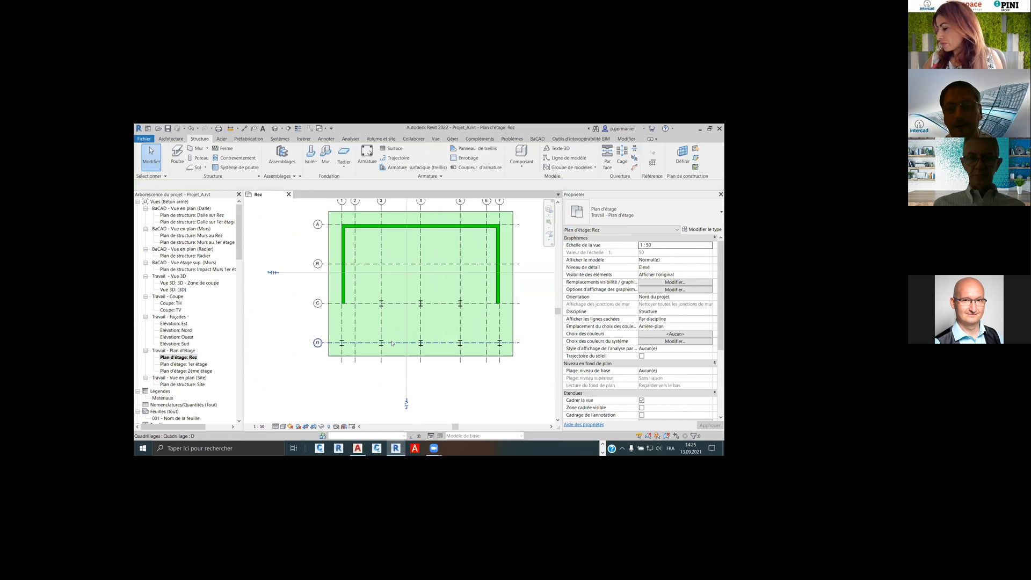
left_click(374, 357)
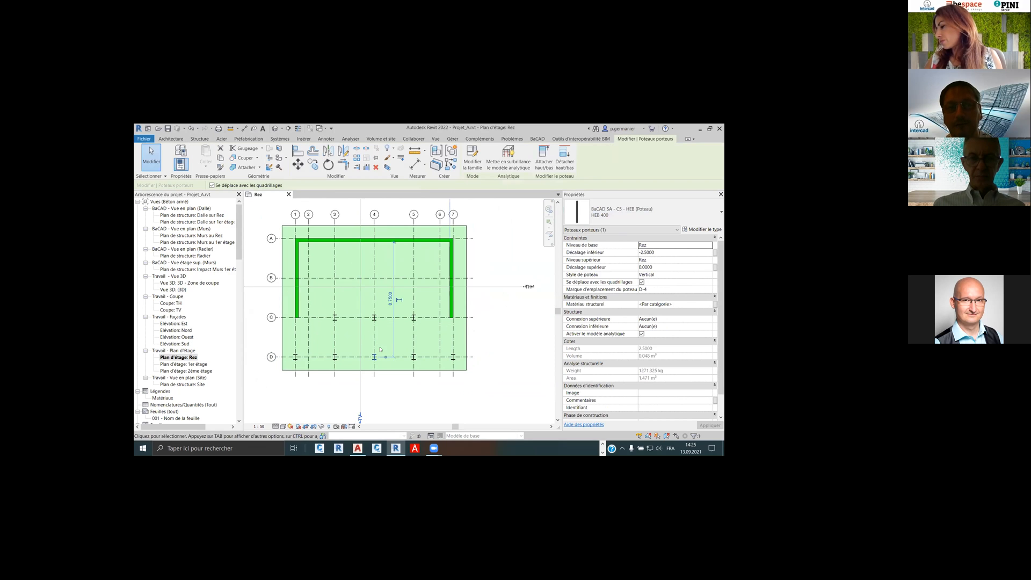
right_click(483, 329)
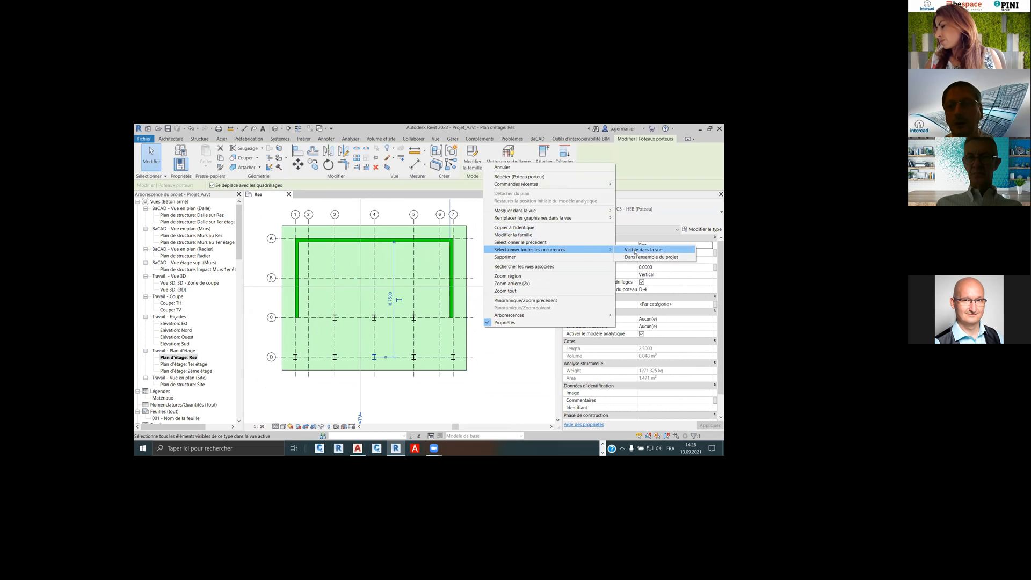
left_click(645, 250)
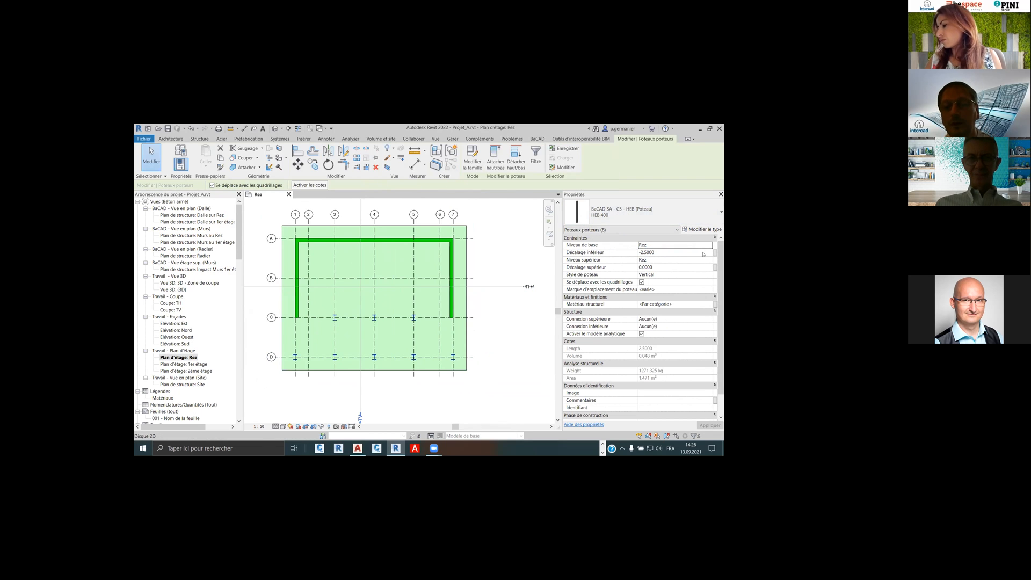
Set the columns' top level to 1er étage and their base offset to 0
left_click(709, 264)
left_click(671, 270)
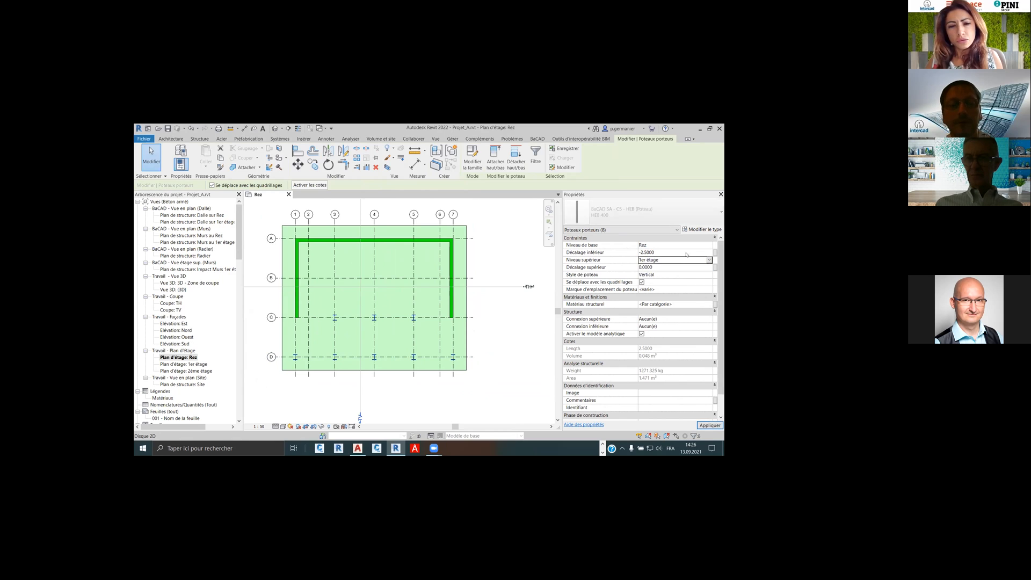
left_click(698, 252)
type("0")
key("Return")
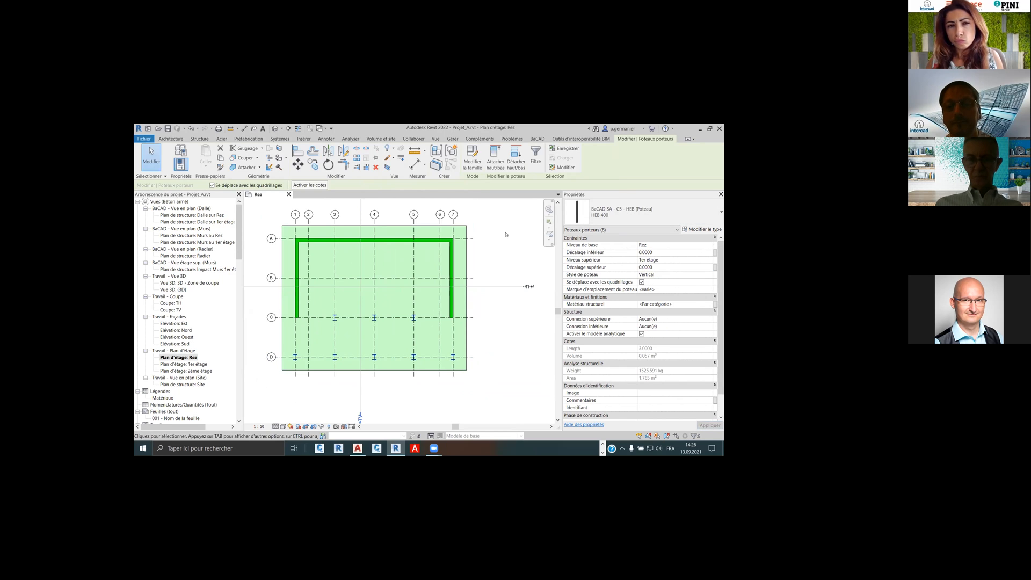
key("Escape")
Check the columns and walls in the 3D view, then return to the Rez plan
double_click(182, 290)
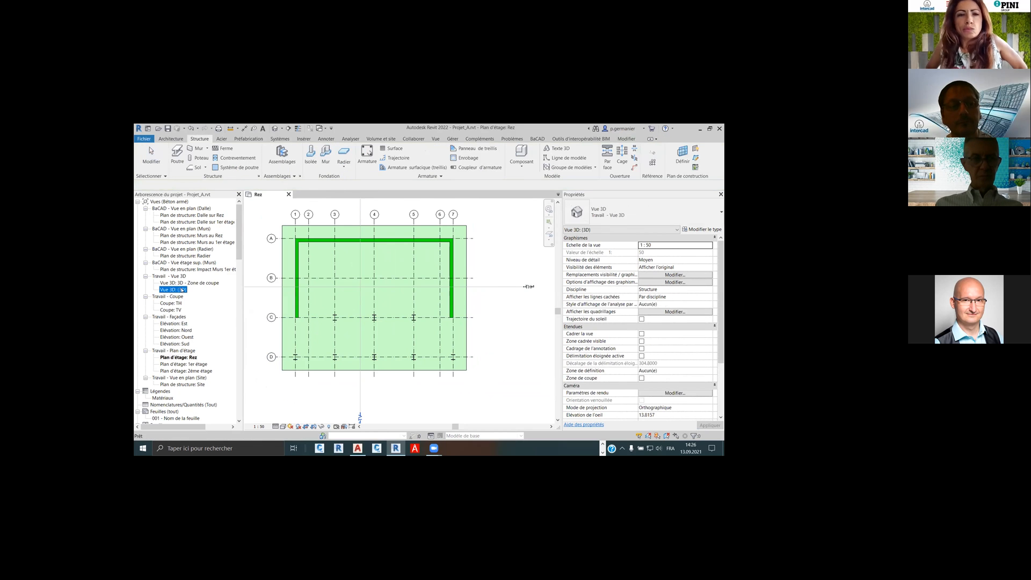
scroll(424, 303, "up", 4)
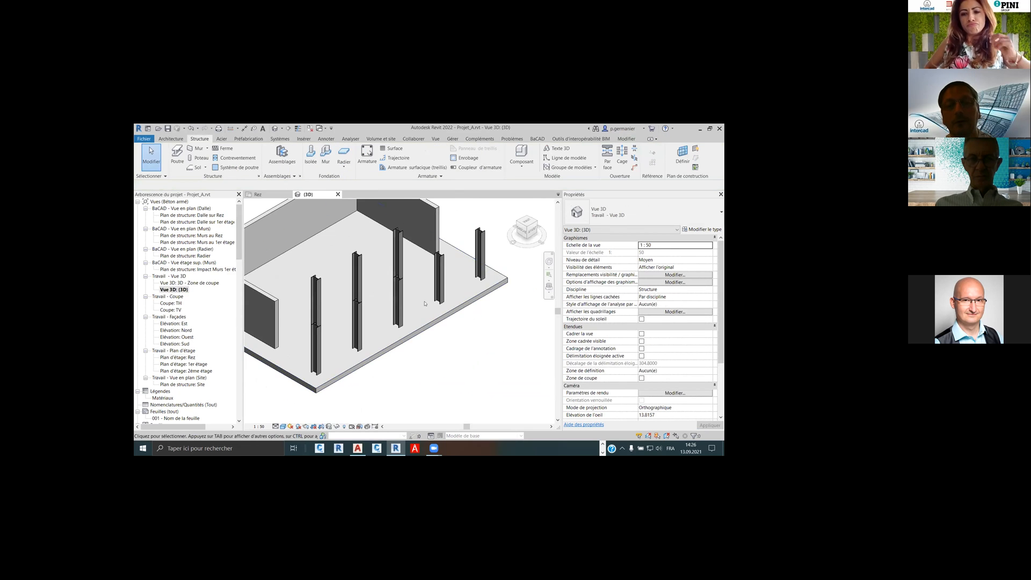
scroll(439, 308, "down", 2)
middle_click_drag(452, 317, 432, 296, "shift")
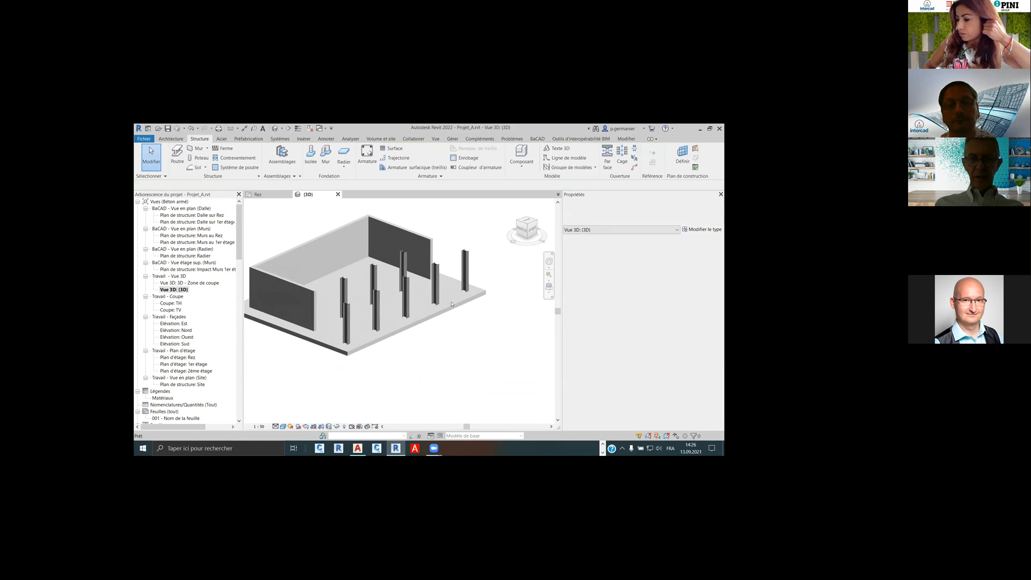
left_click(275, 193)
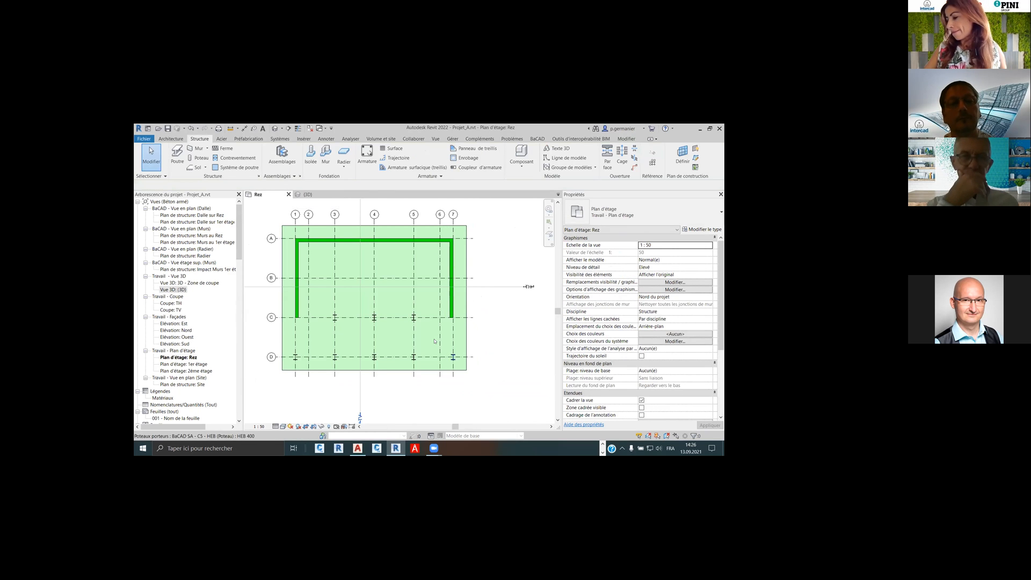
Collapse the detail, Modèles génériques and Symboles d'annotation categories in the Project Browser
scroll(186, 313, "down", 3)
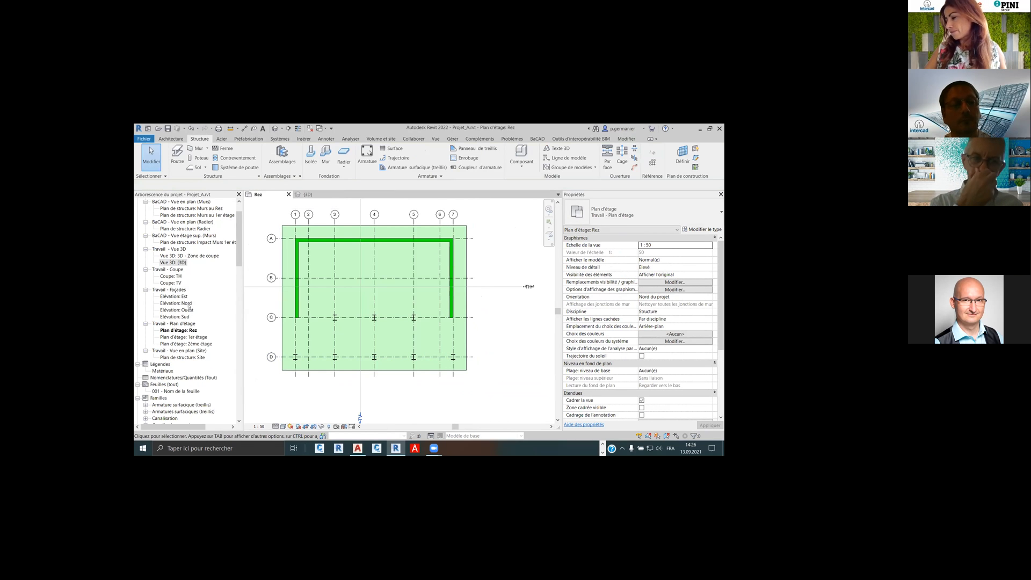
scroll(217, 301, "down", 6)
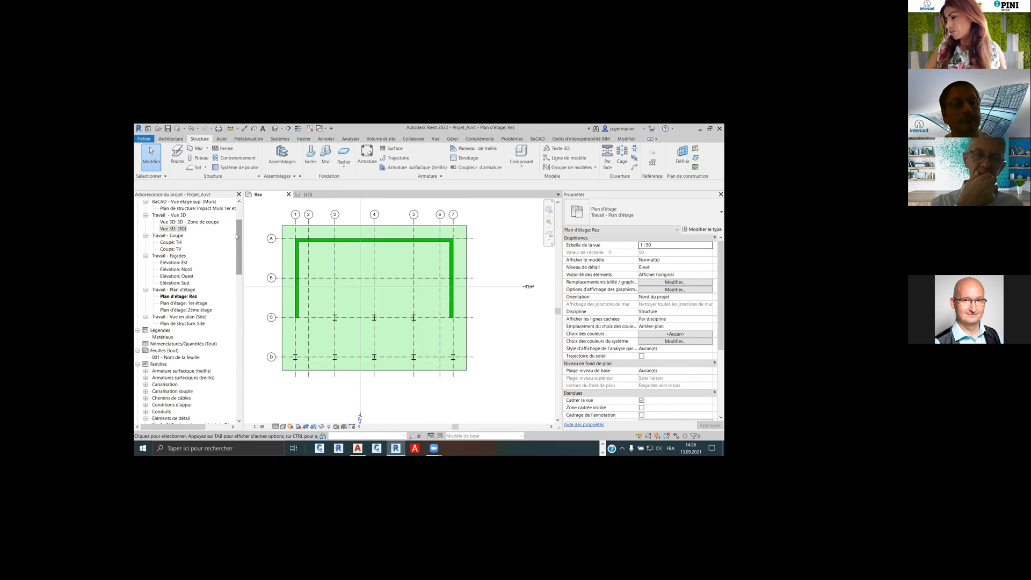
scroll(189, 320, "down", 2)
left_click(146, 297)
scroll(153, 314, "down", 1)
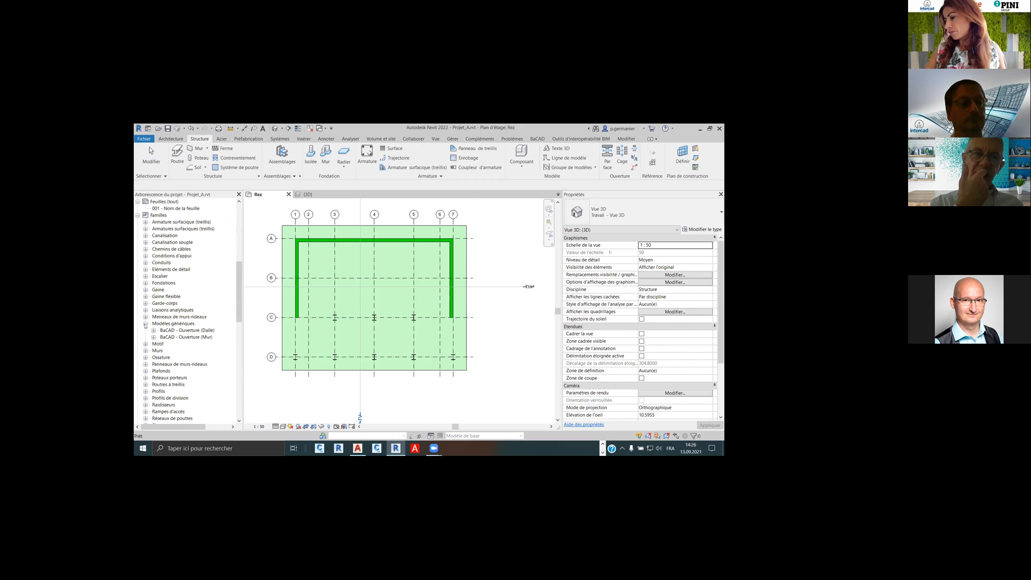
left_click(145, 325)
scroll(168, 329, "down", 4)
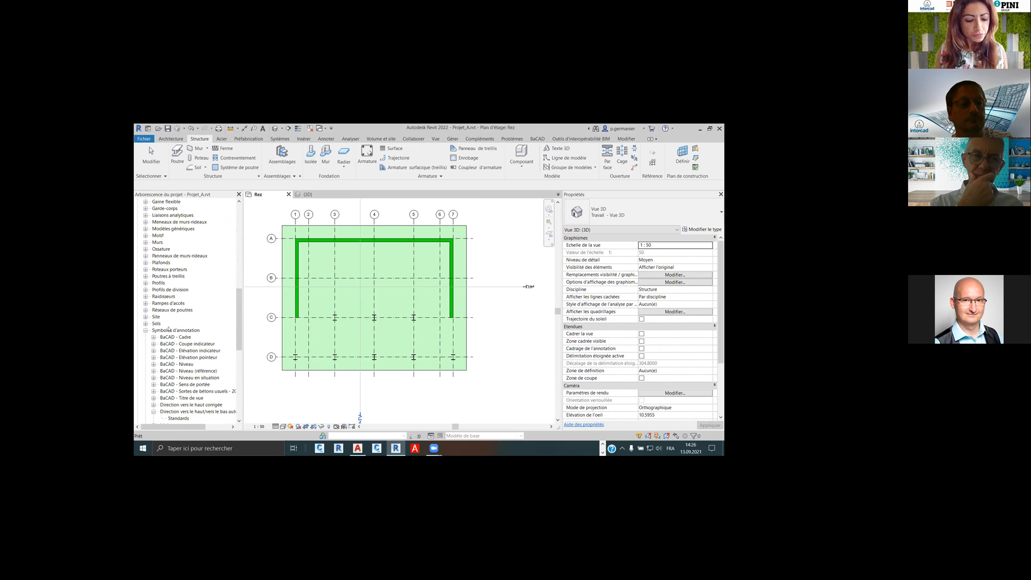
left_click(145, 330)
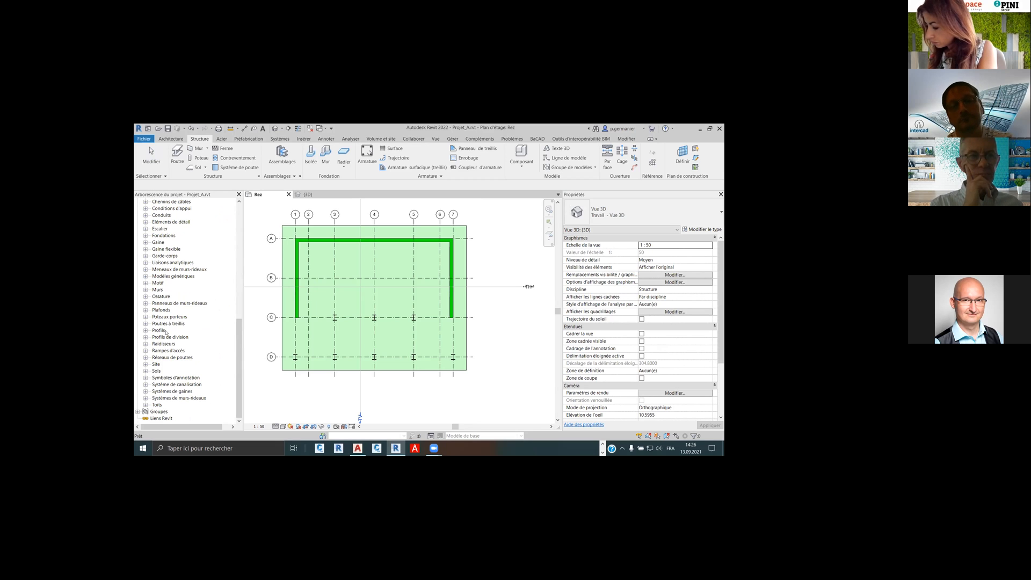
Expand Poteaux porteurs to list the loaded BaCAD and HEB column families
left_click(145, 317)
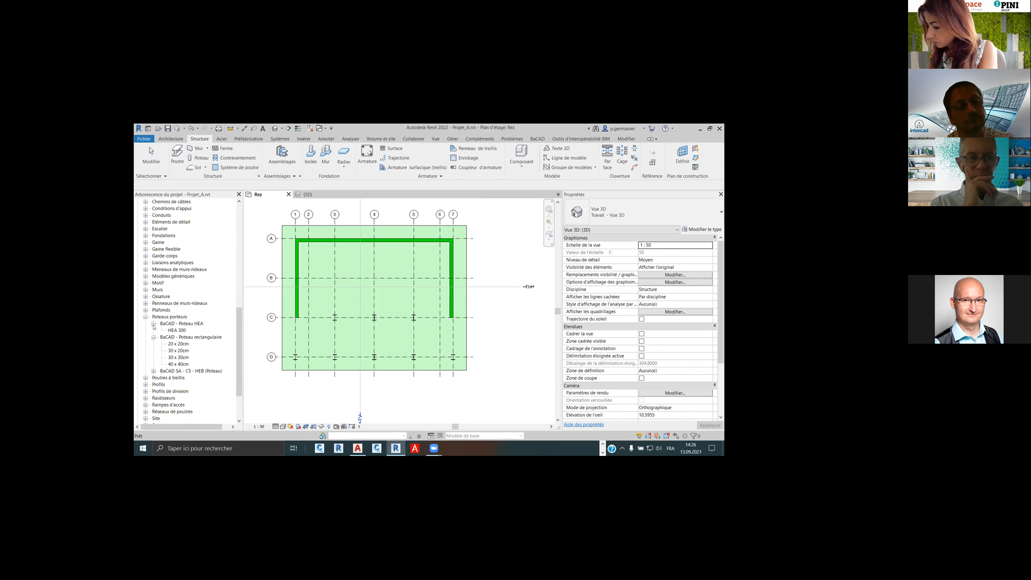
left_click(154, 324)
scroll(304, 162, "down", 13)
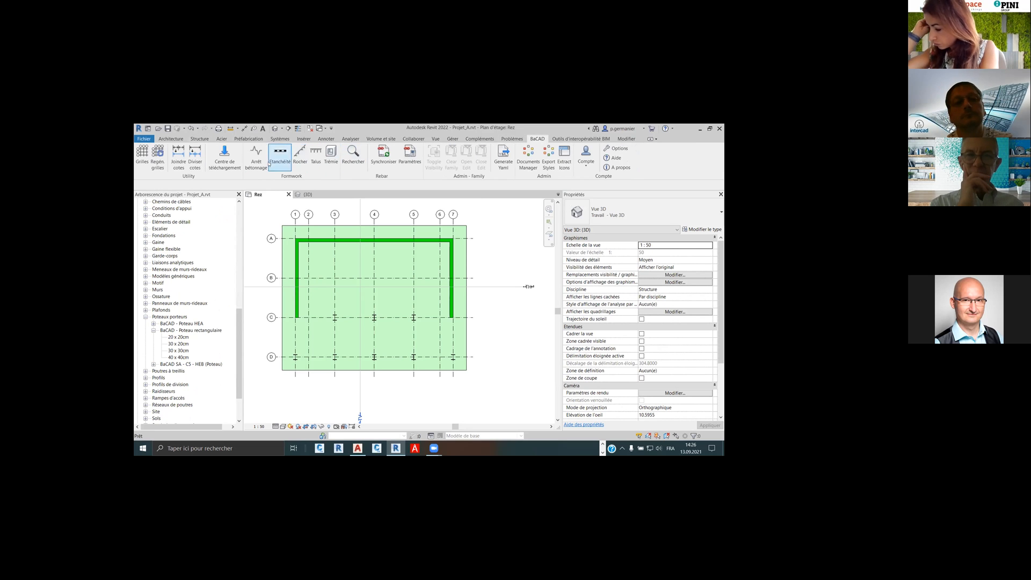
Download HEB 300 from BaCAD Libraries > Structural Columns > C5 - HEB (Poteau) and confirm it's loaded
left_click(231, 161)
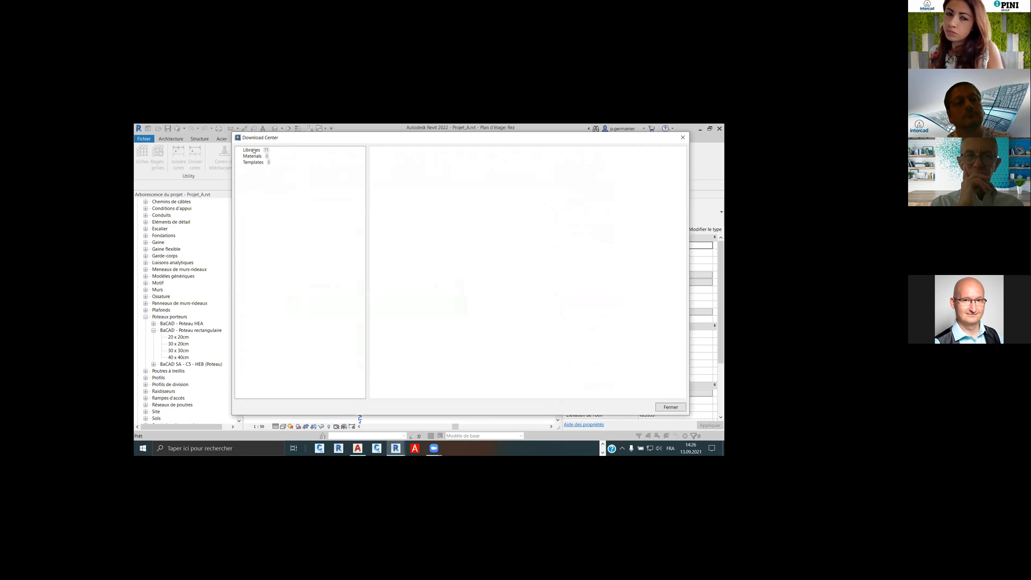
double_click(255, 150)
double_click(271, 205)
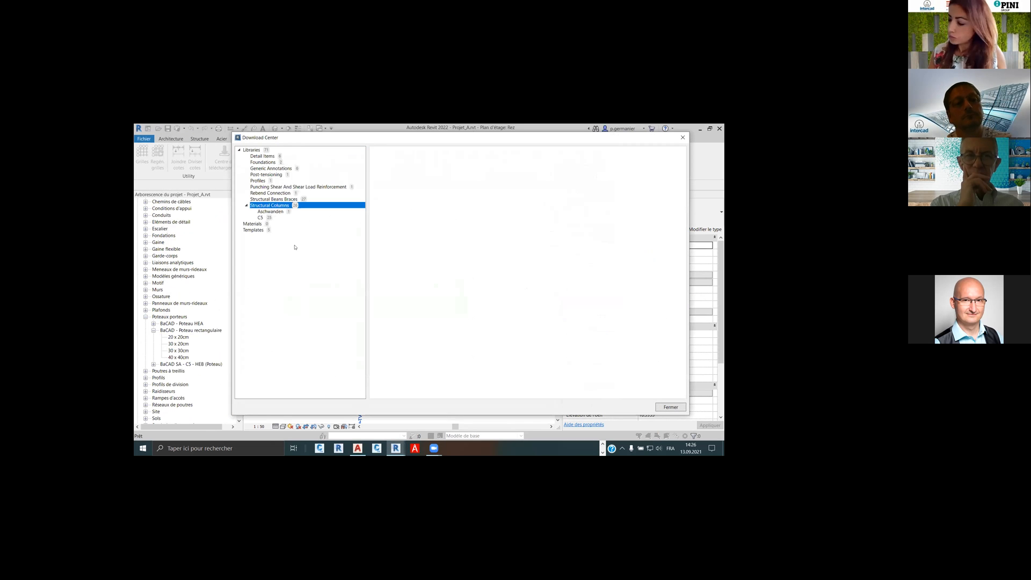
double_click(260, 217)
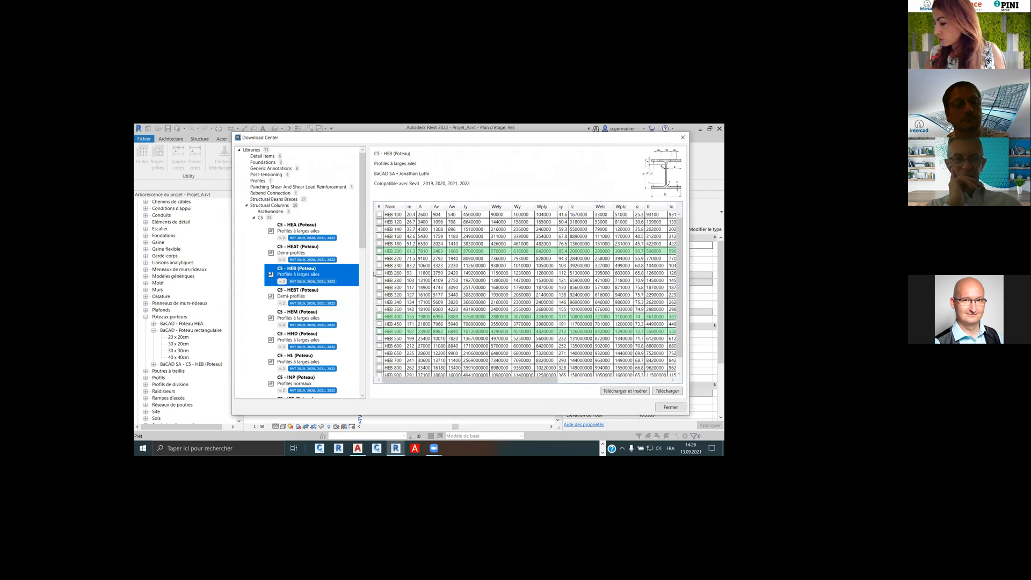
left_click(379, 288)
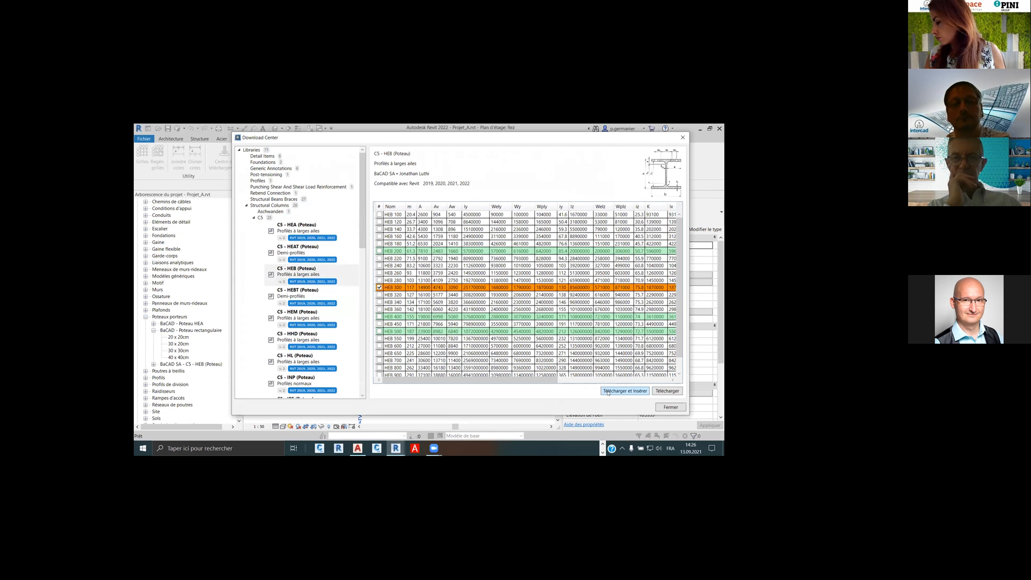
left_click(662, 391)
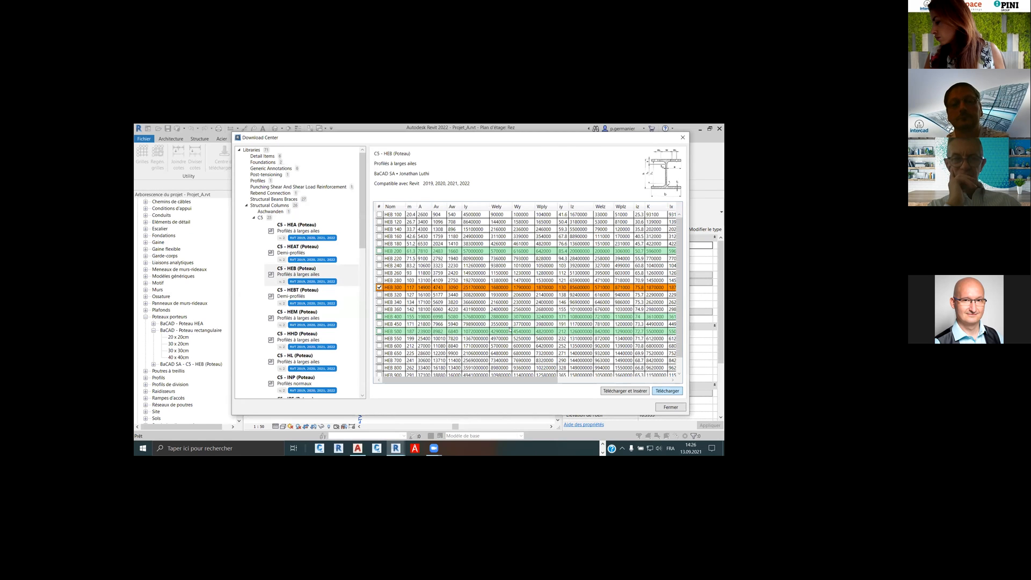
left_click(669, 407)
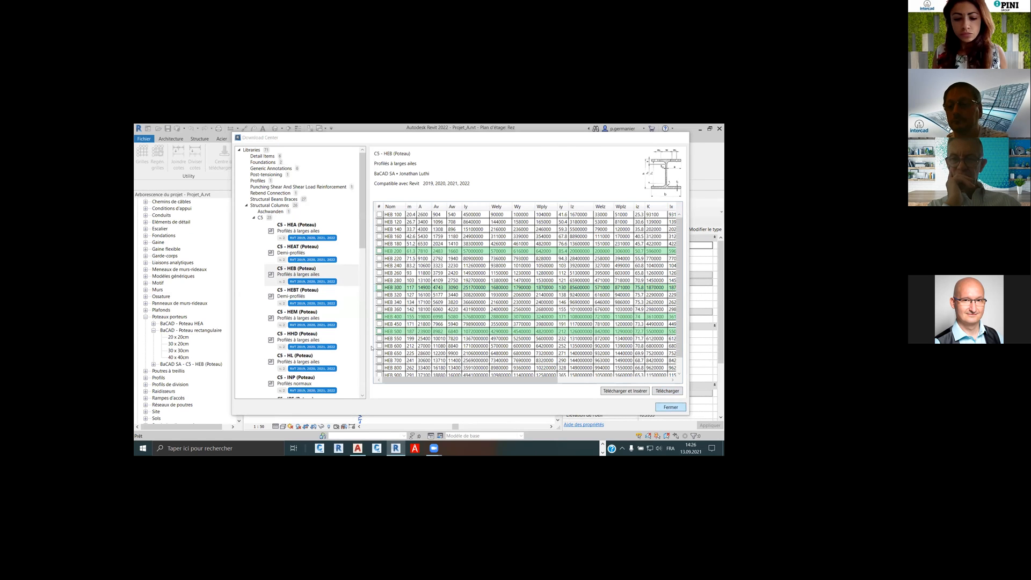
left_click(154, 331)
left_click(154, 337)
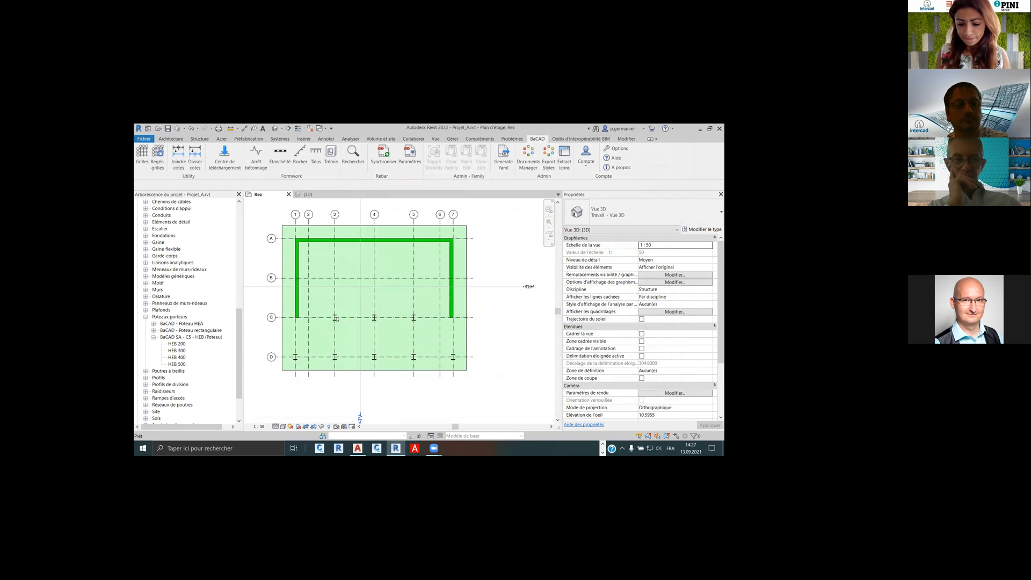
Select the column at grid D/7 and all other occurrences of its type
right_click(511, 307)
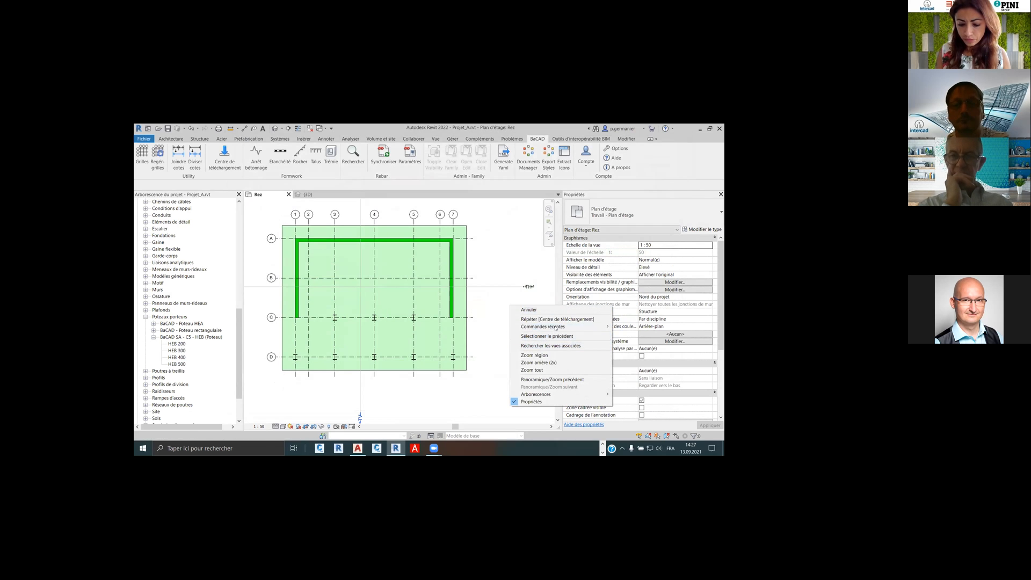
mouse_move(590, 326)
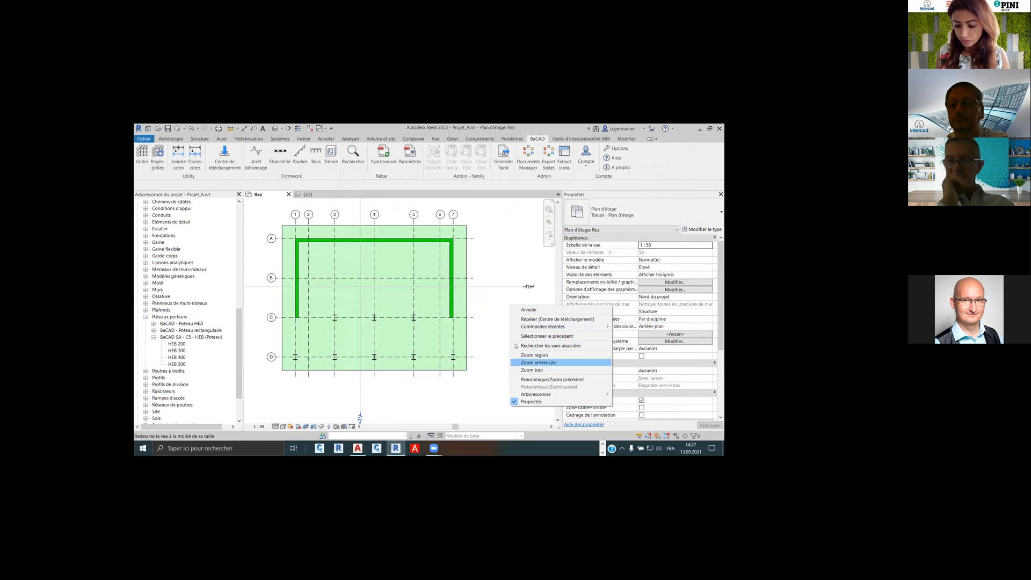
left_click(470, 352)
left_click(453, 357)
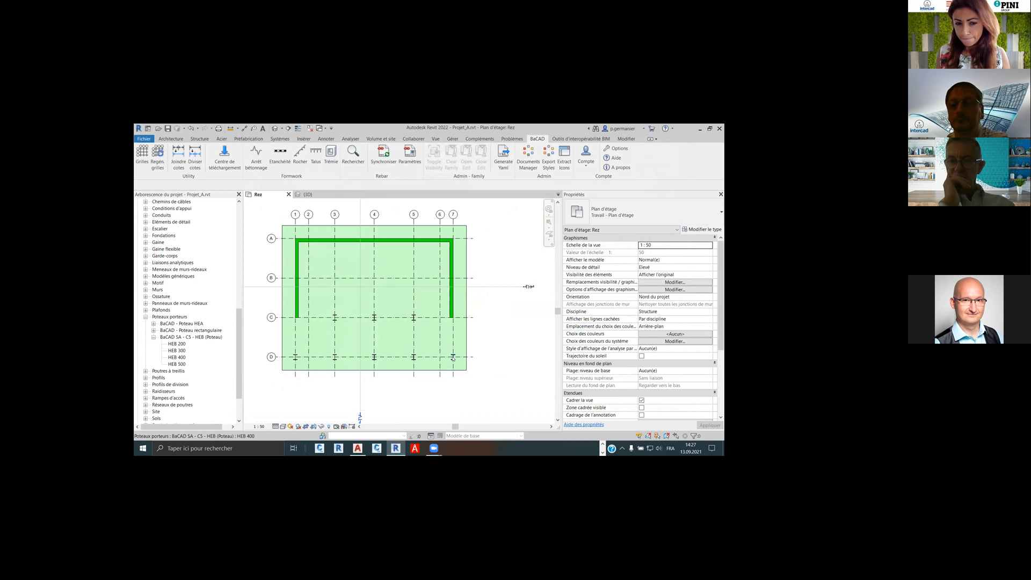
right_click(502, 334)
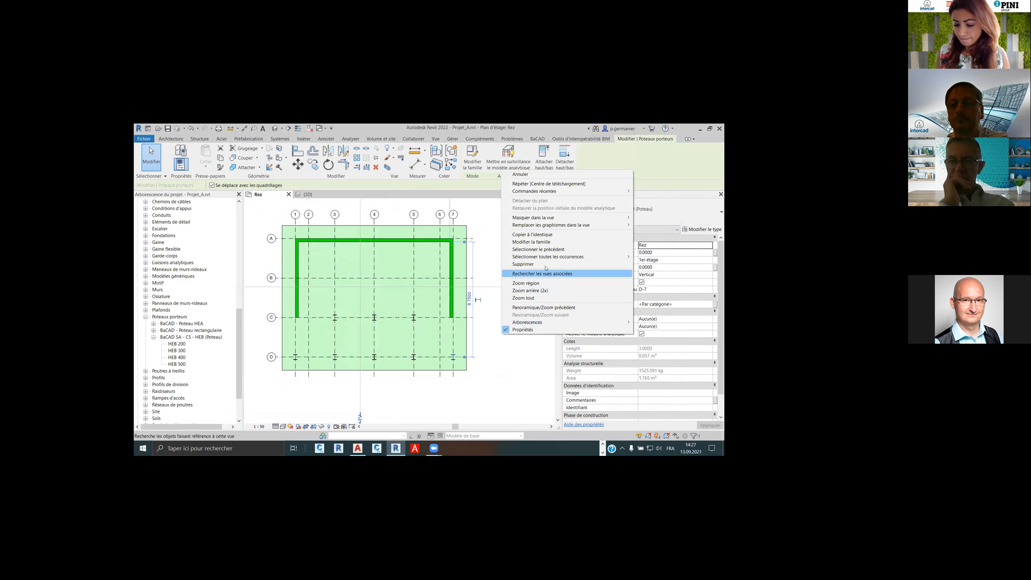
mouse_move(588, 258)
left_click(659, 257)
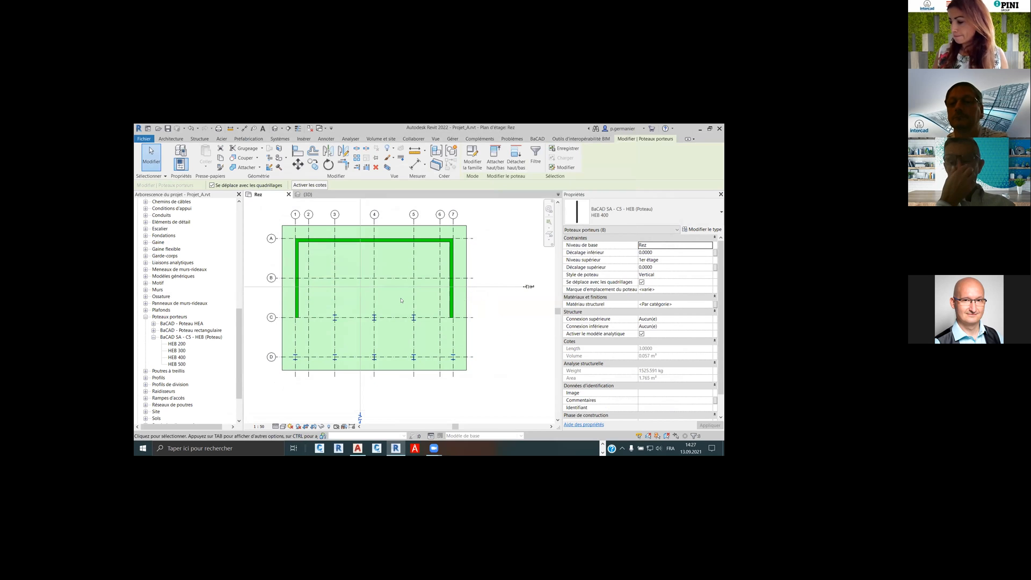
Change the selected columns' type to HEB 300 and clear the selection
left_click(657, 209)
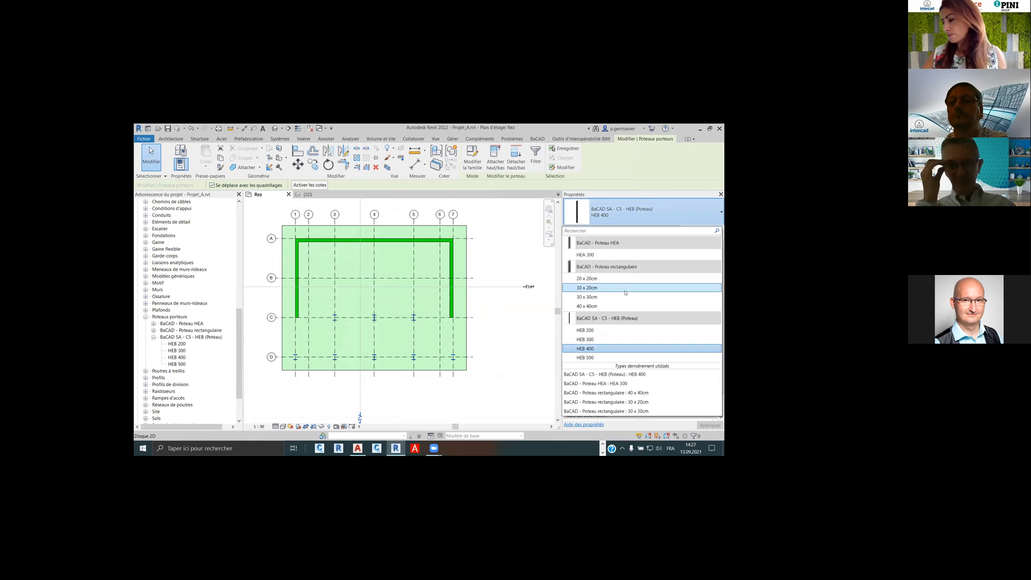
left_click(597, 340)
left_click(493, 308)
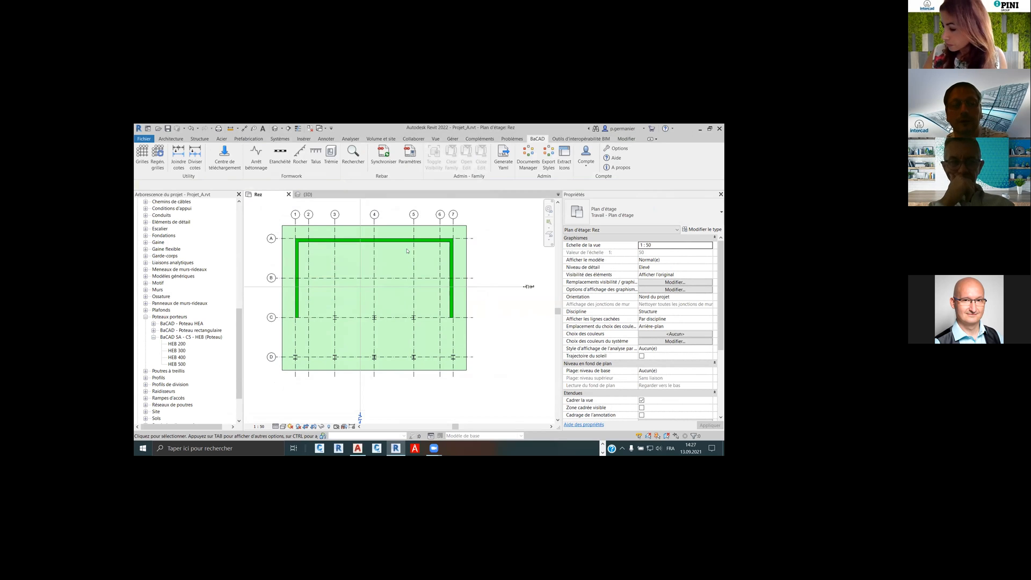
left_click(307, 195)
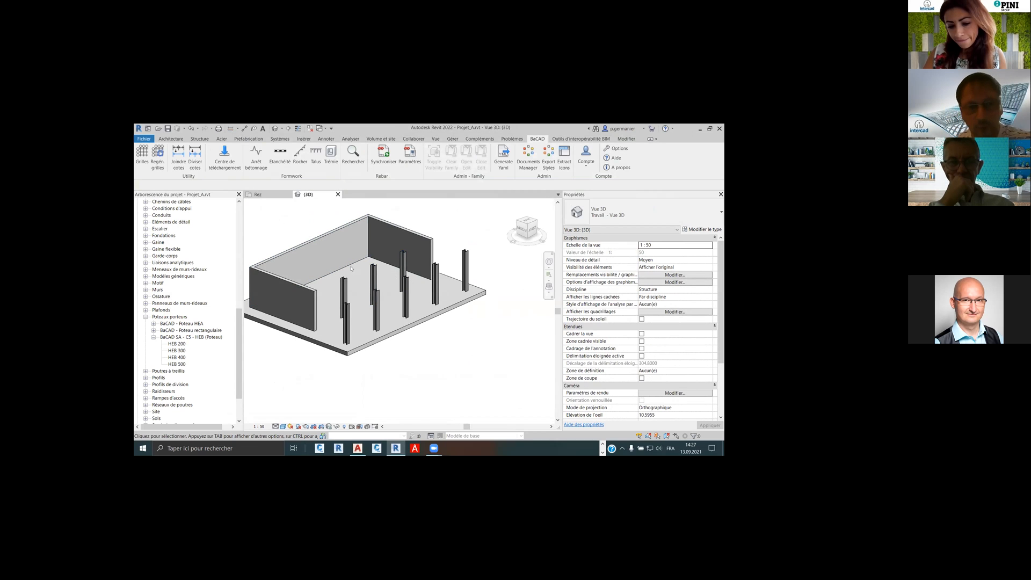
Zoom in and out on the 3D model showing eight HEB 300 columns inside the U-shaped walls
scroll(334, 235, "up", 3)
scroll(338, 247, "down", 2)
scroll(353, 281, "up", 4)
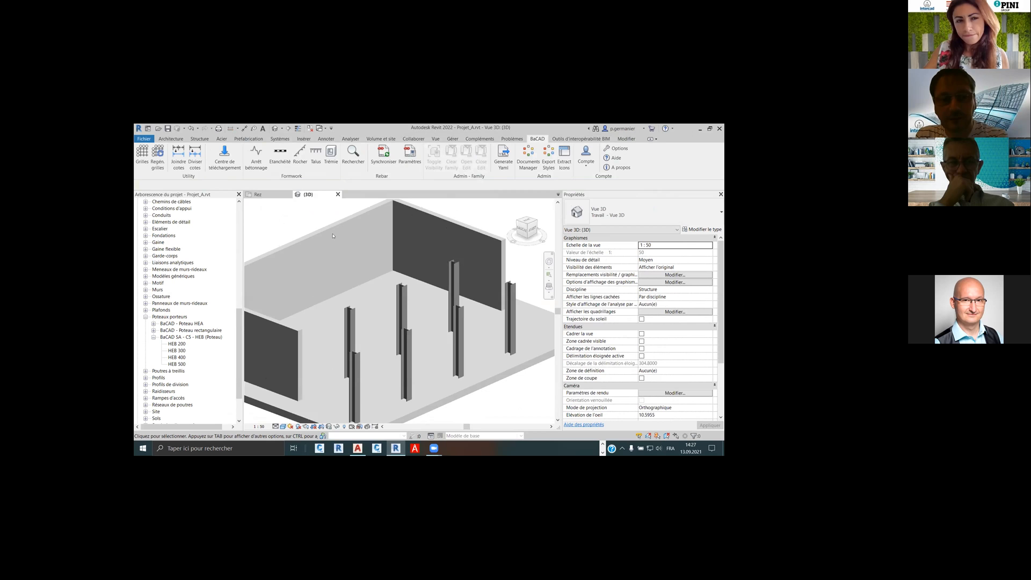
scroll(354, 281, "down", 3)
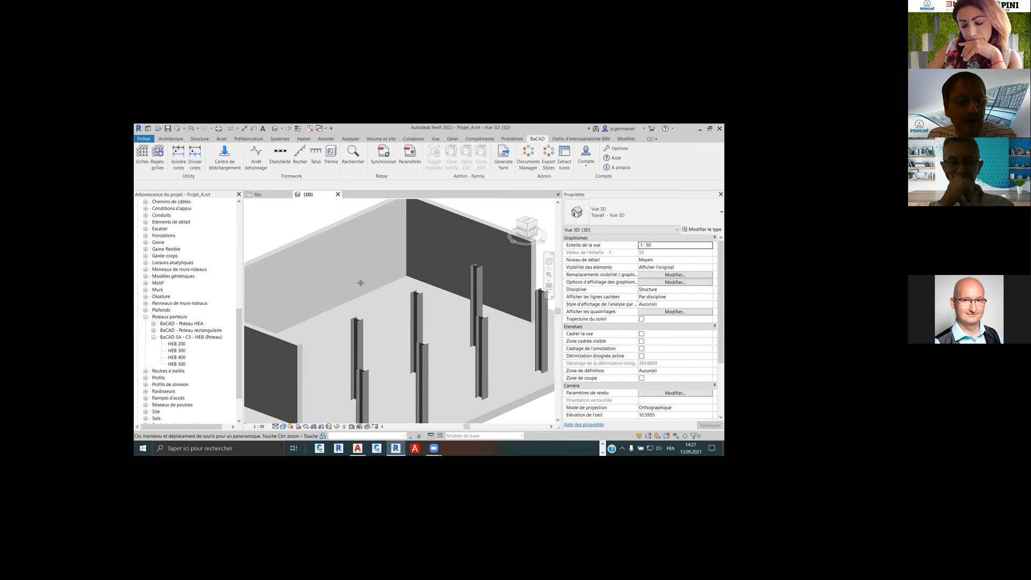
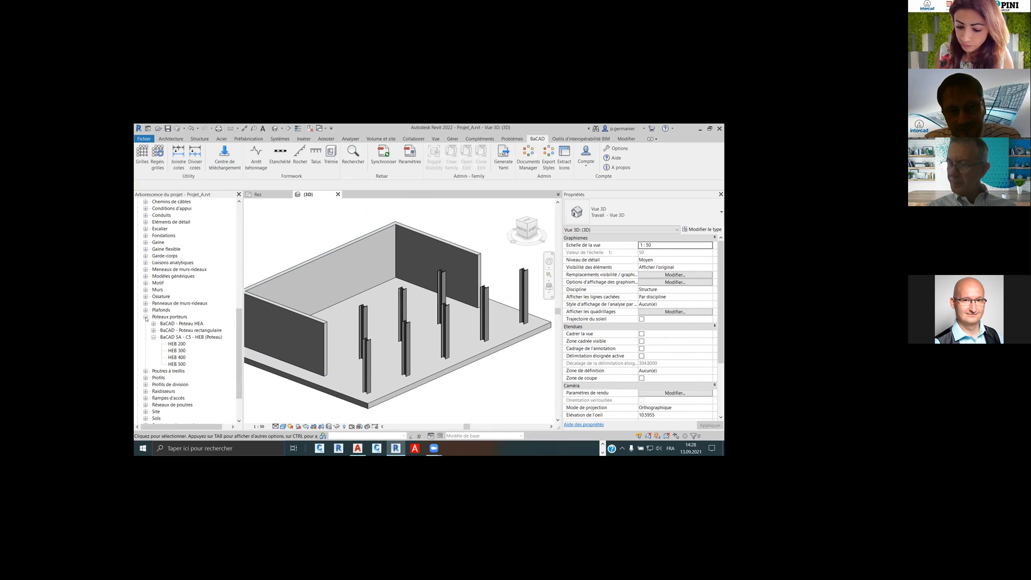
Switch to the Rez floor plan, zoom in, and open the BaCAD Centre de téléchargement
left_click(258, 195)
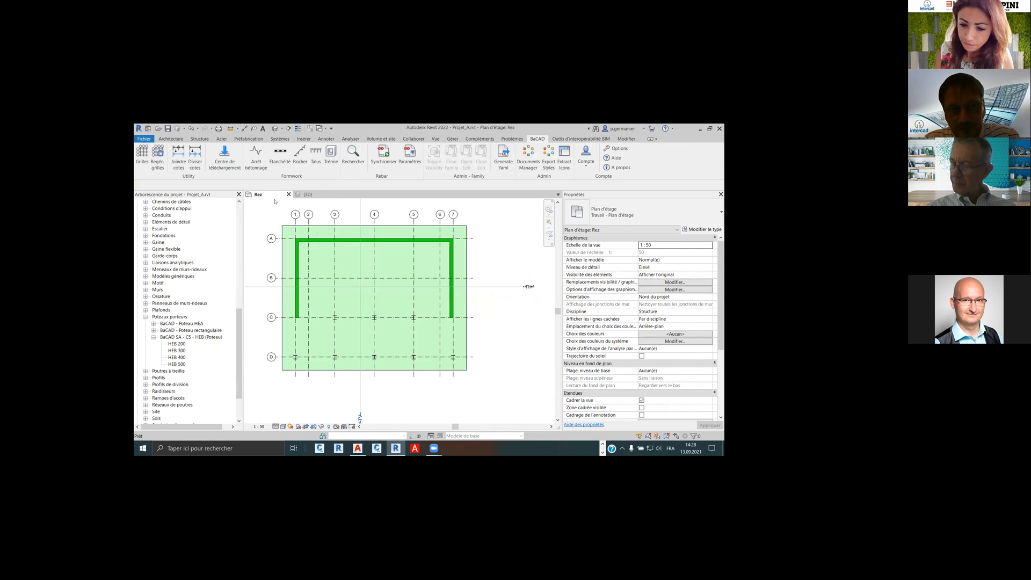
scroll(354, 333, "up", 3)
scroll(355, 334, "up", 1)
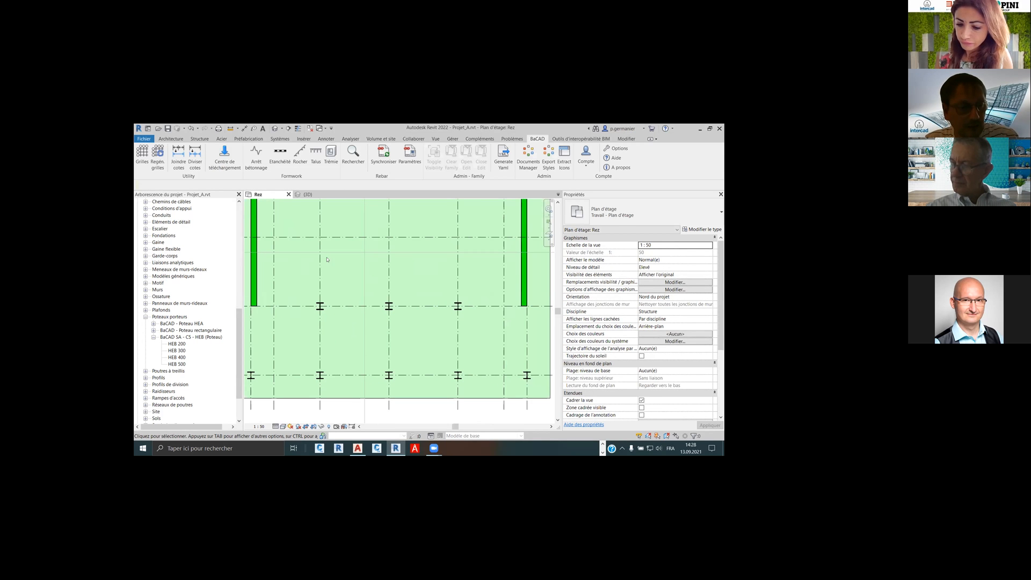
left_click(231, 170)
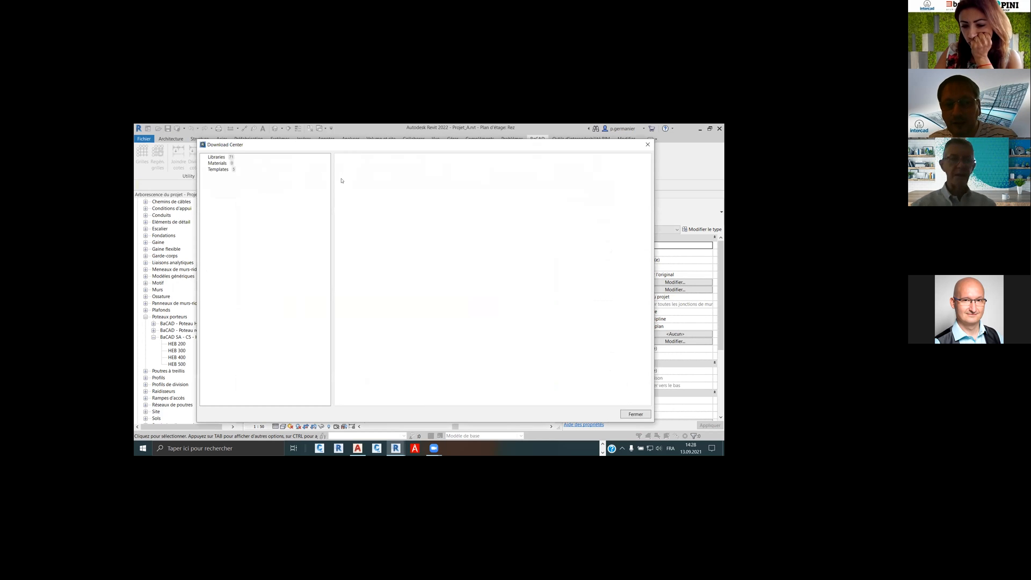
Browse Libraries > Structural Columns > Aschwanden to view the ORSO-B column types, then collapse it
double_click(215, 158)
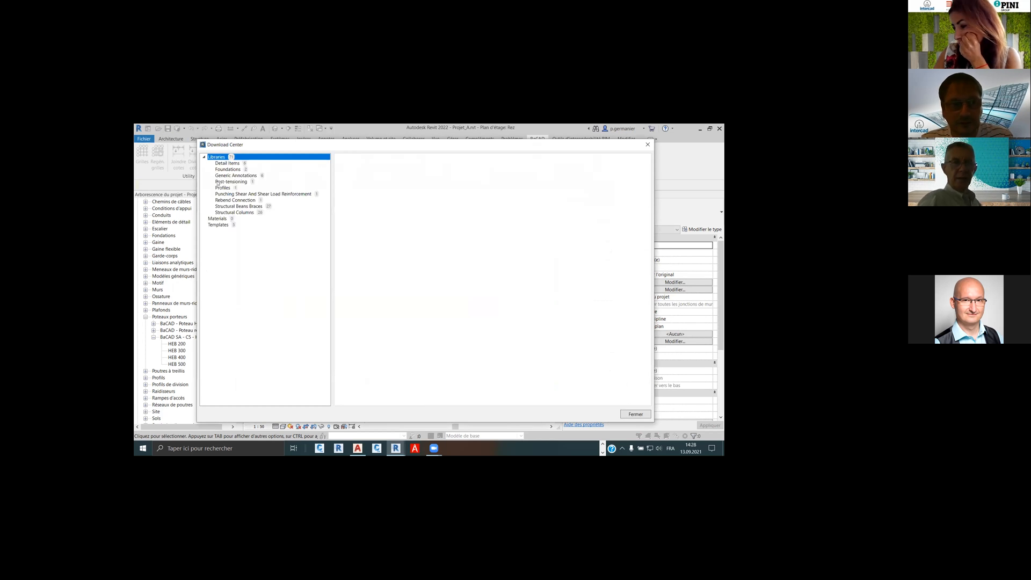
double_click(239, 213)
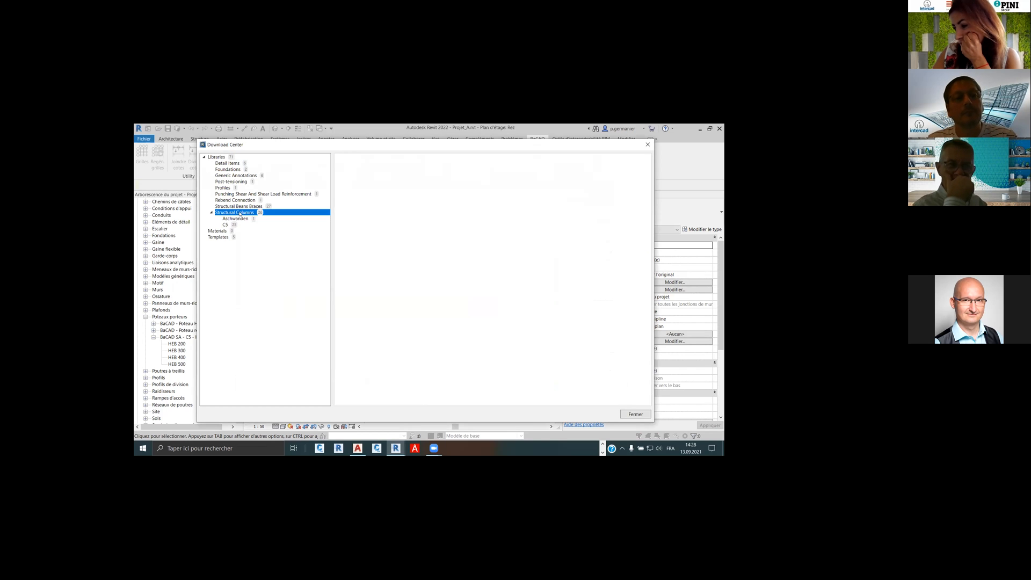
double_click(226, 220)
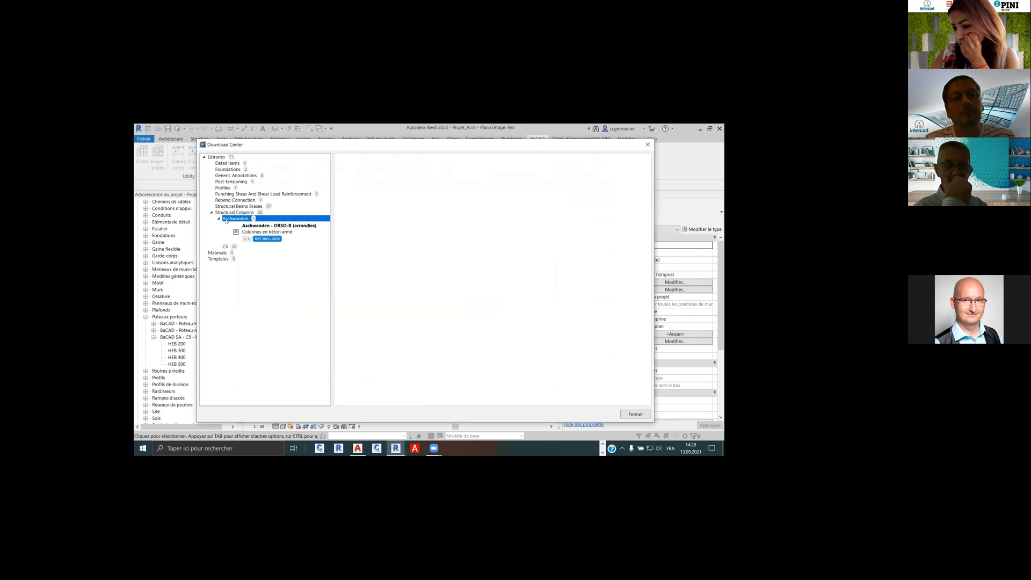
left_click(265, 232)
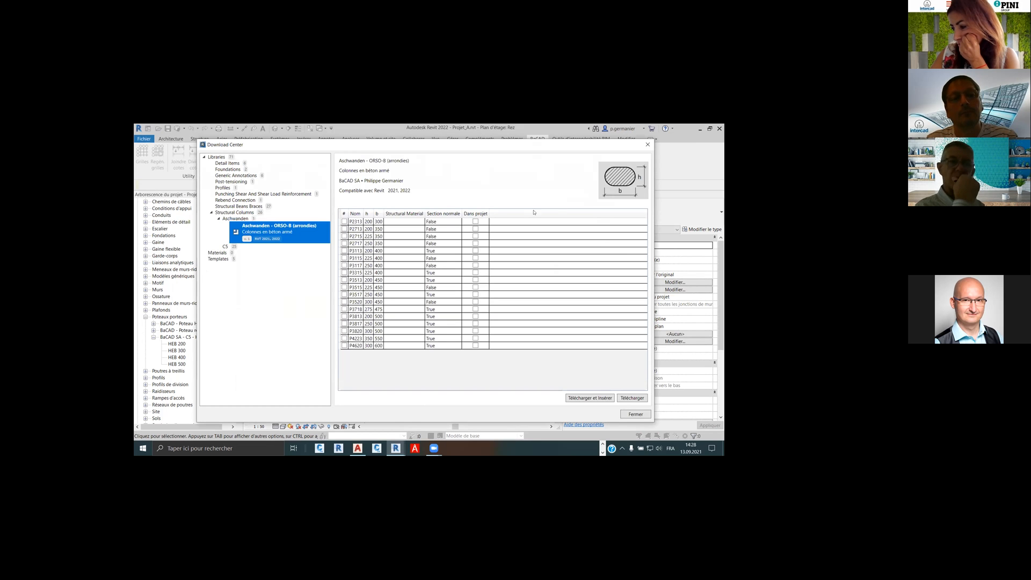
left_click_drag(594, 148, 570, 151)
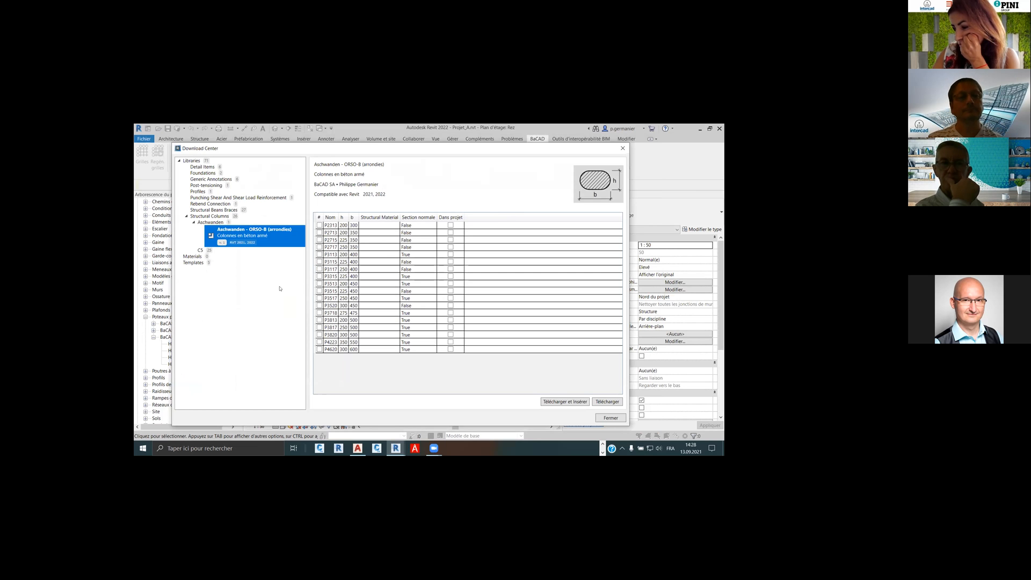
left_click(186, 216)
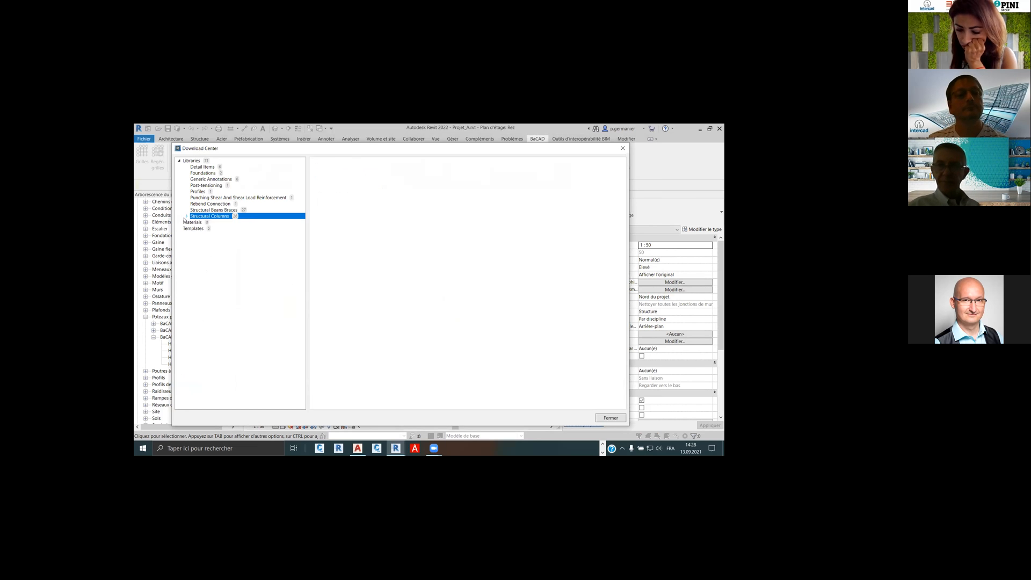
Download ACITOP (Série B) sizes 22k, 30, 46 and 54 from Rebar Connection > Debrunner, then close
double_click(200, 203)
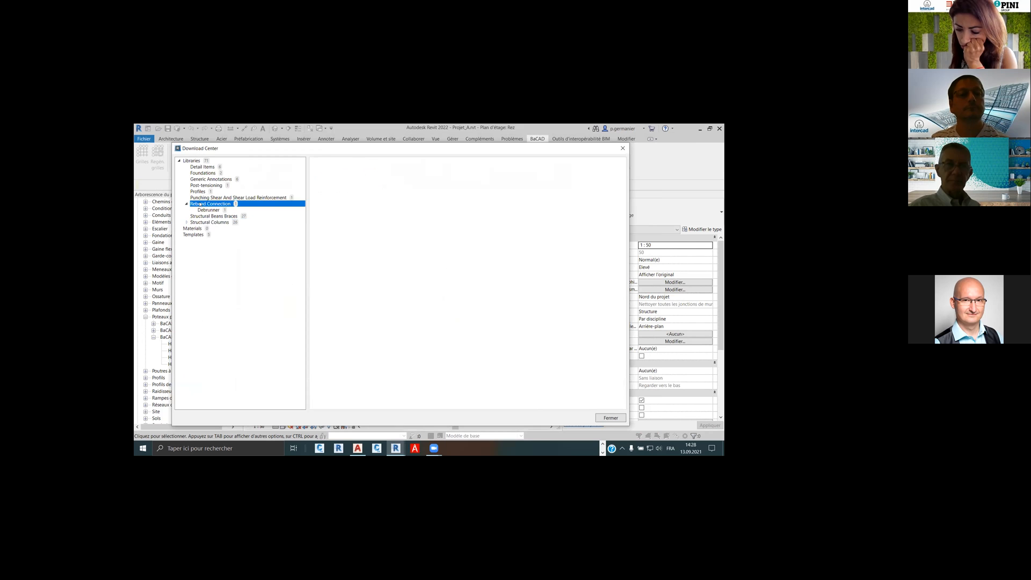
double_click(206, 210)
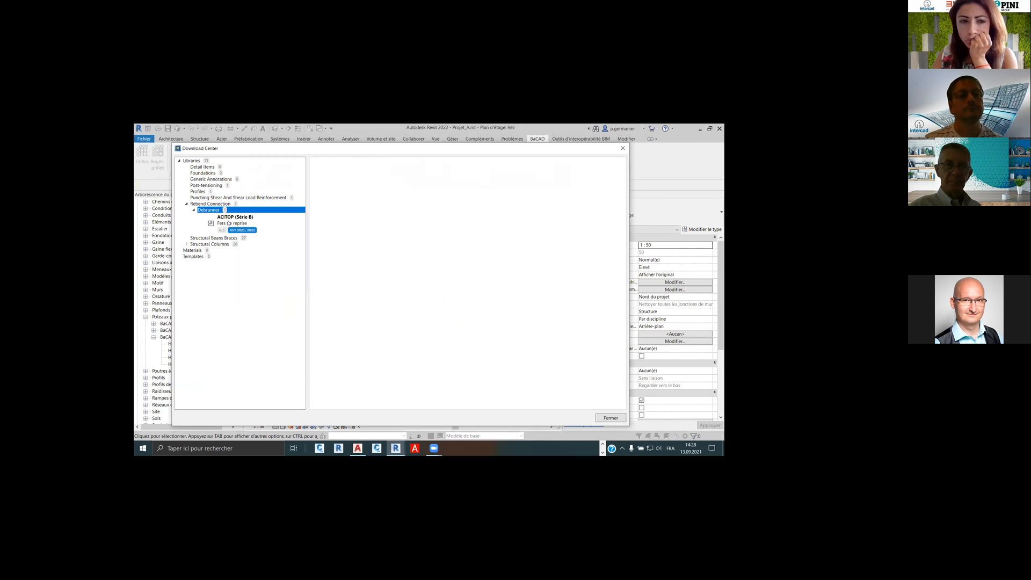
left_click(293, 232)
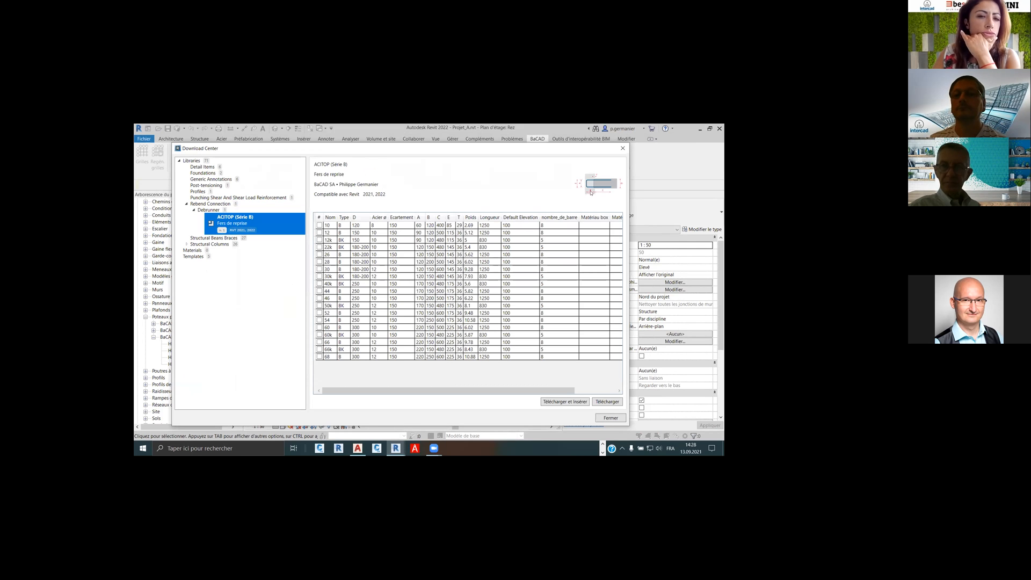
left_click(319, 247)
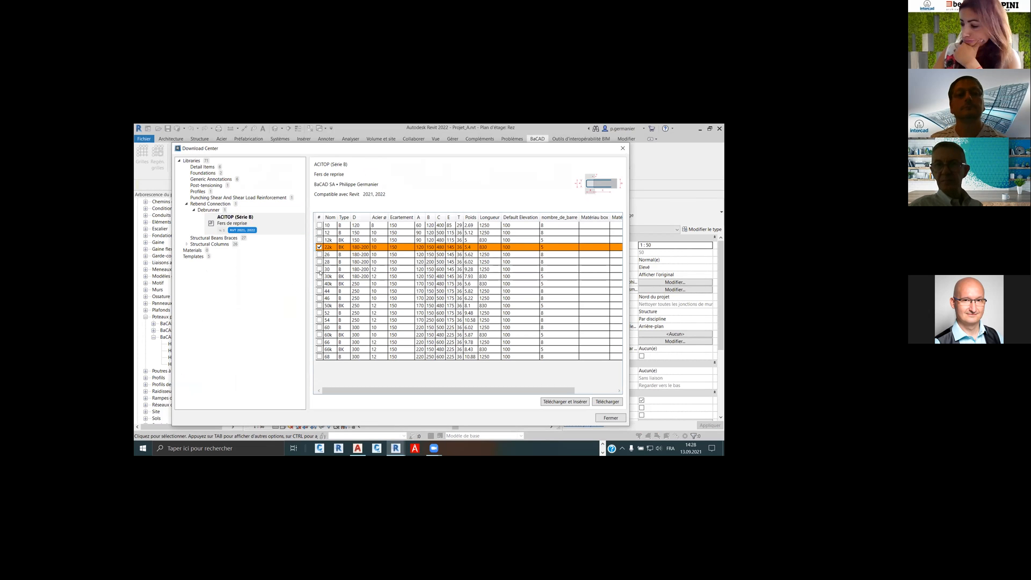
left_click(319, 269)
left_click(320, 298)
left_click(320, 320)
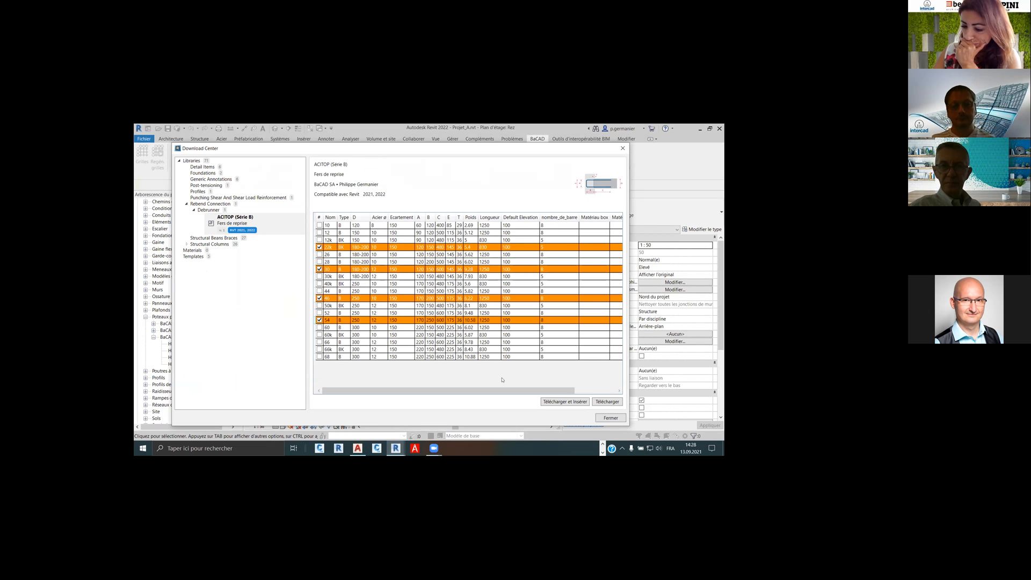
left_click(608, 402)
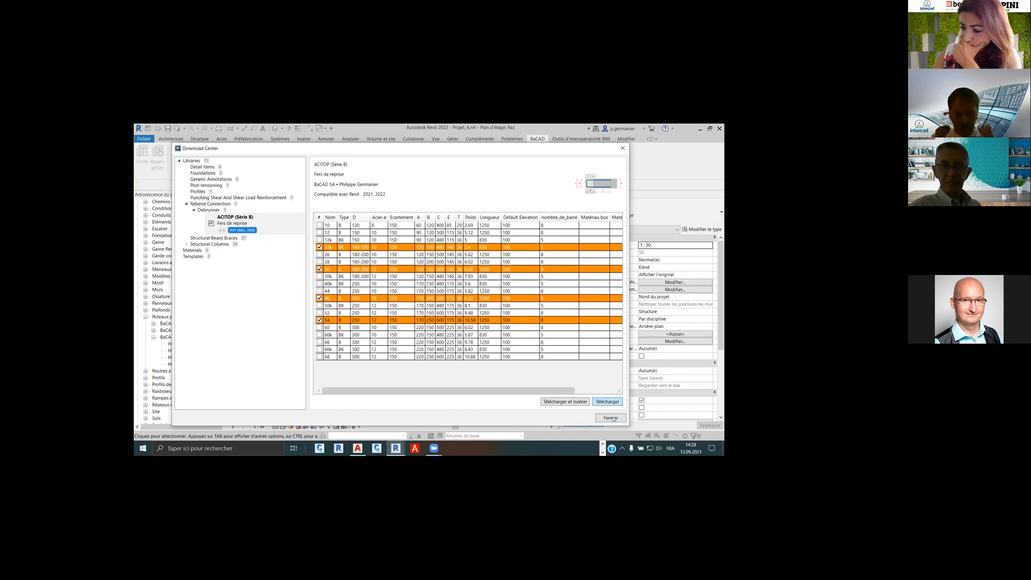
left_click(610, 418)
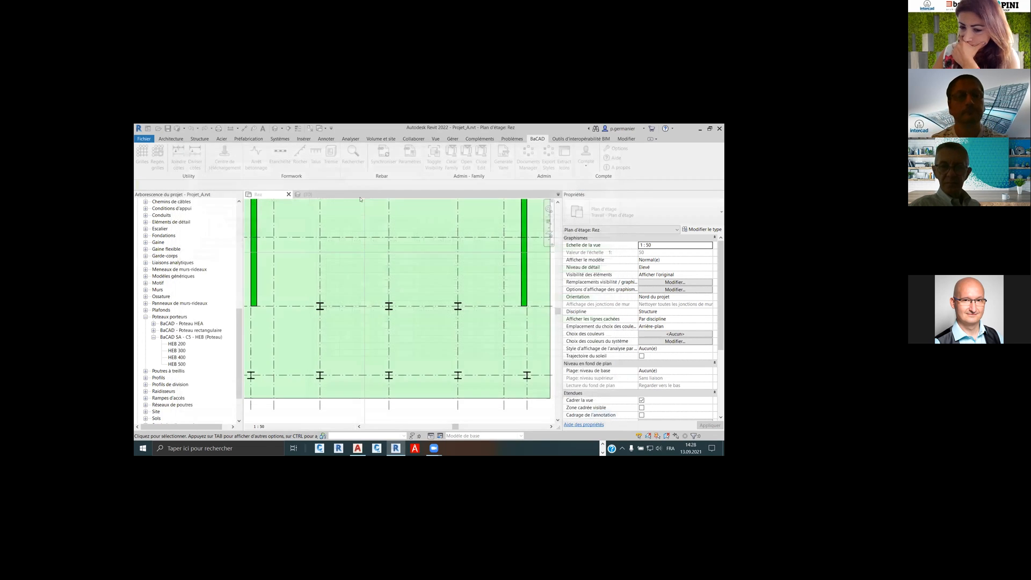
In the 3D view, start placing a structural component of type ACITOP (Série B) 46
left_click(308, 194)
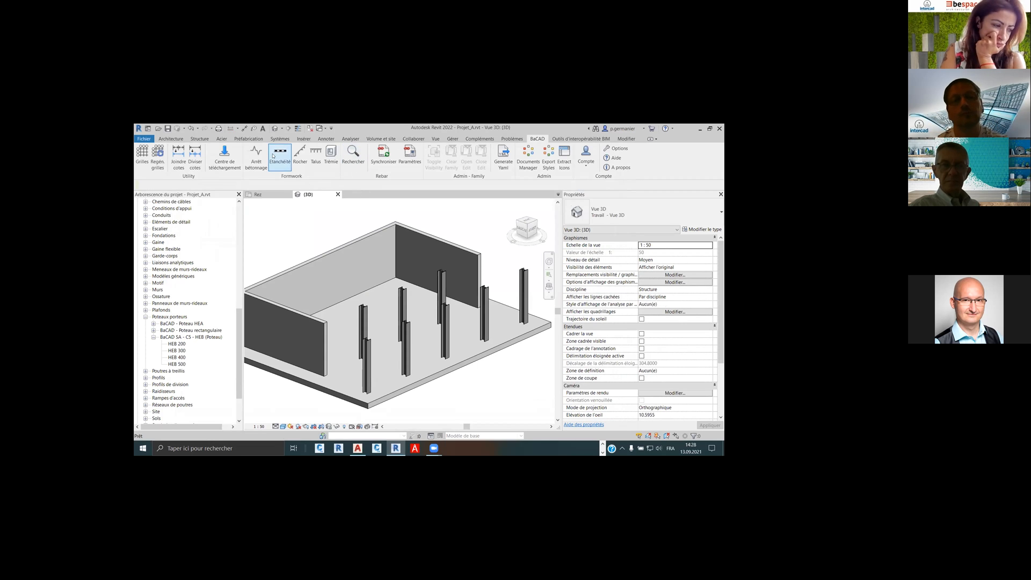
left_click(200, 138)
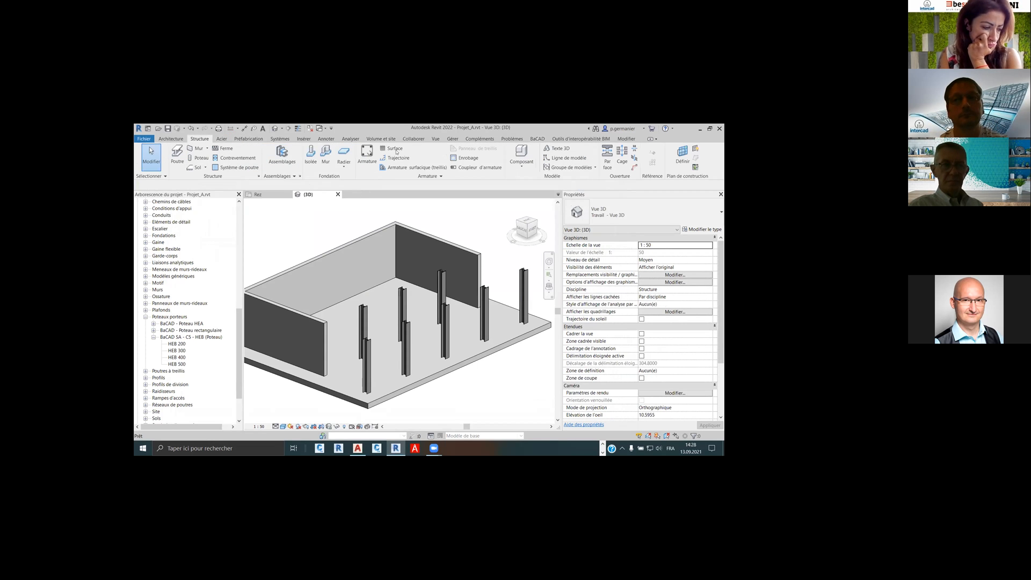
left_click(521, 164)
left_click(534, 182)
left_click(634, 214)
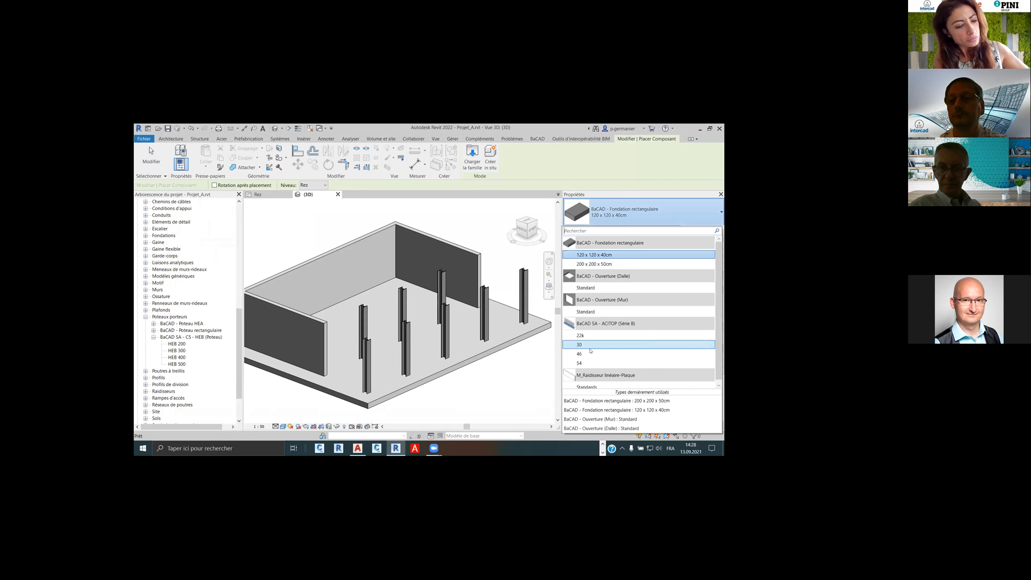
left_click(594, 255)
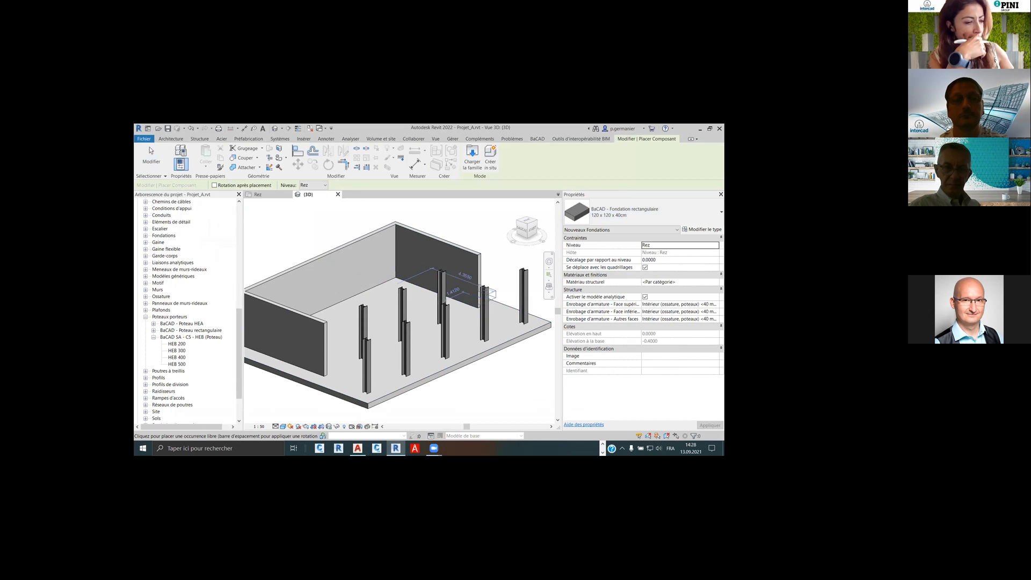
left_click(634, 214)
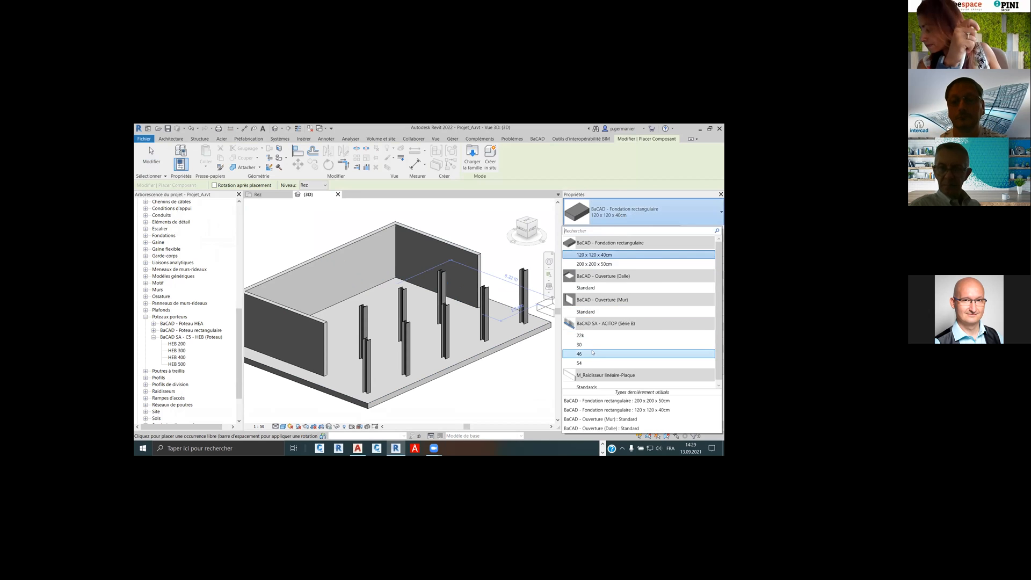
left_click(593, 353)
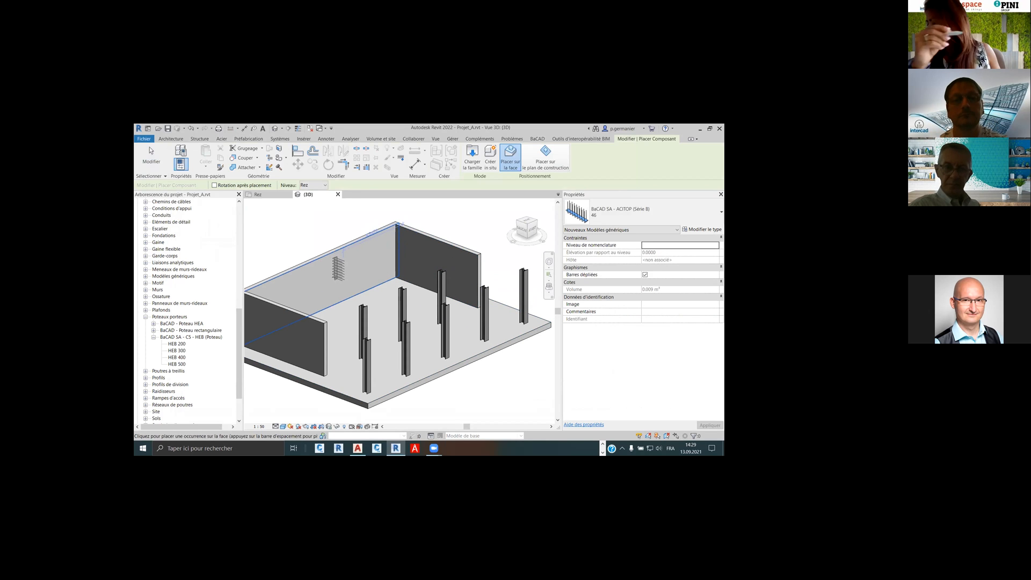
Finish placing the ACITOP 46 connections on the wall and return to the Rez plan
right_click(364, 270)
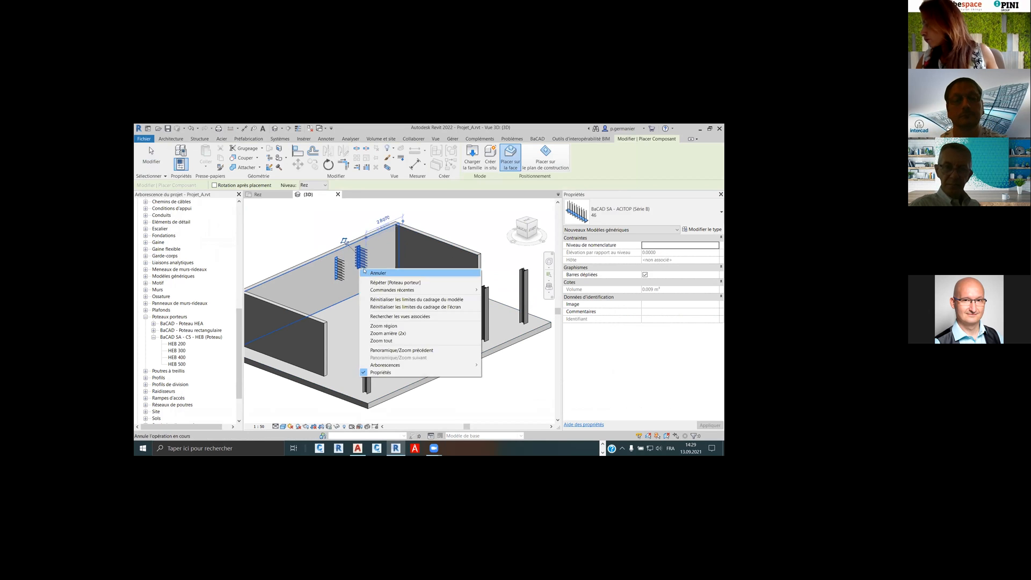
left_click(378, 272)
scroll(346, 254, "up", 5)
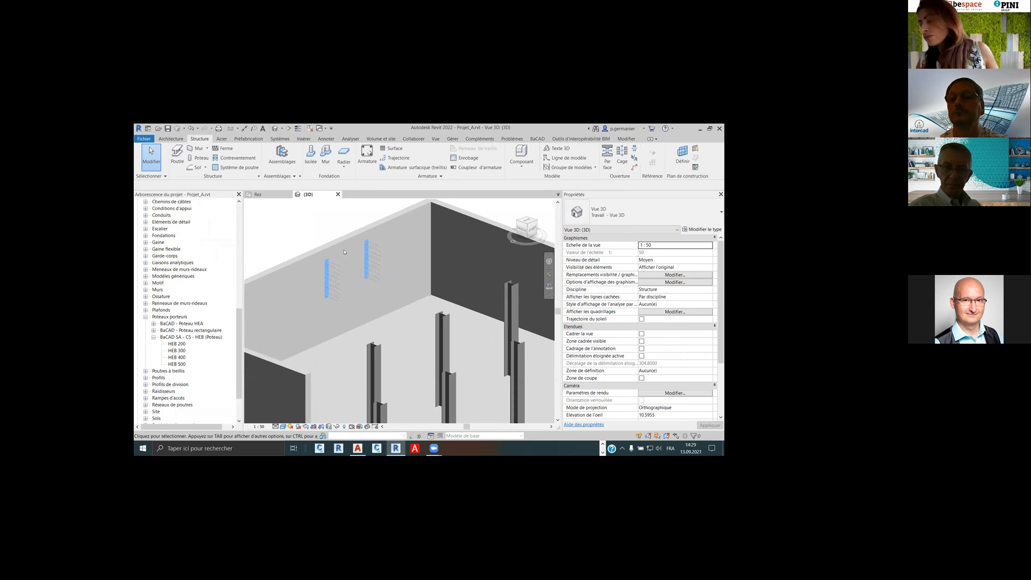
left_click(253, 194)
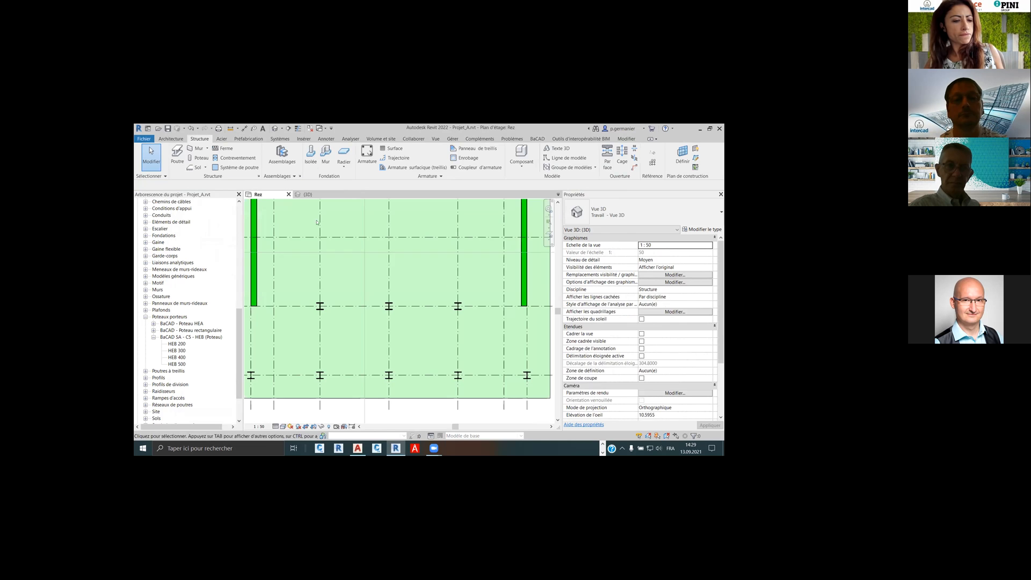
Open section TH and reduce its viewing depth from the Rez plan
right_click(376, 253)
left_click(400, 292)
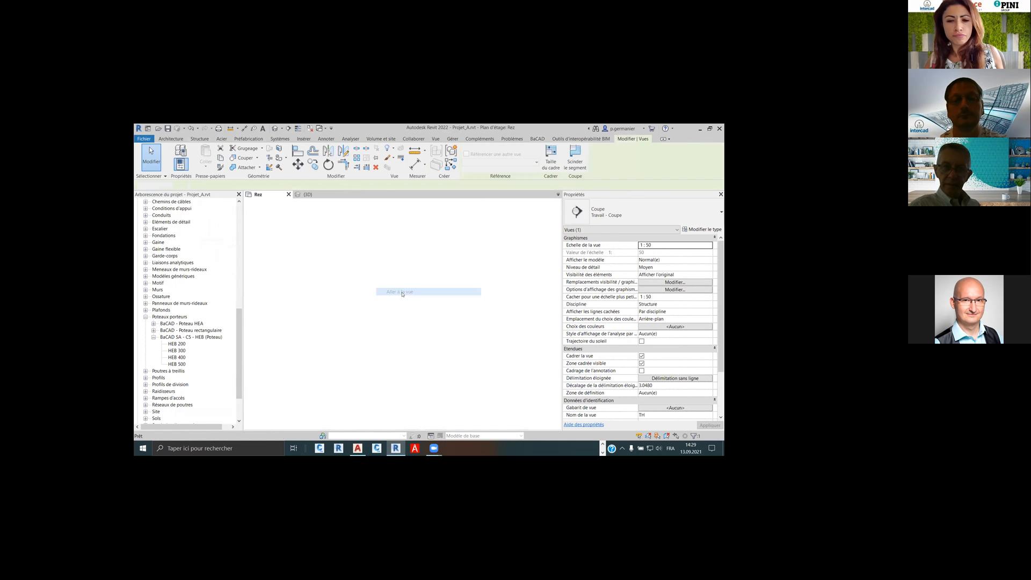
scroll(423, 328, "up", 3)
scroll(421, 324, "down", 2)
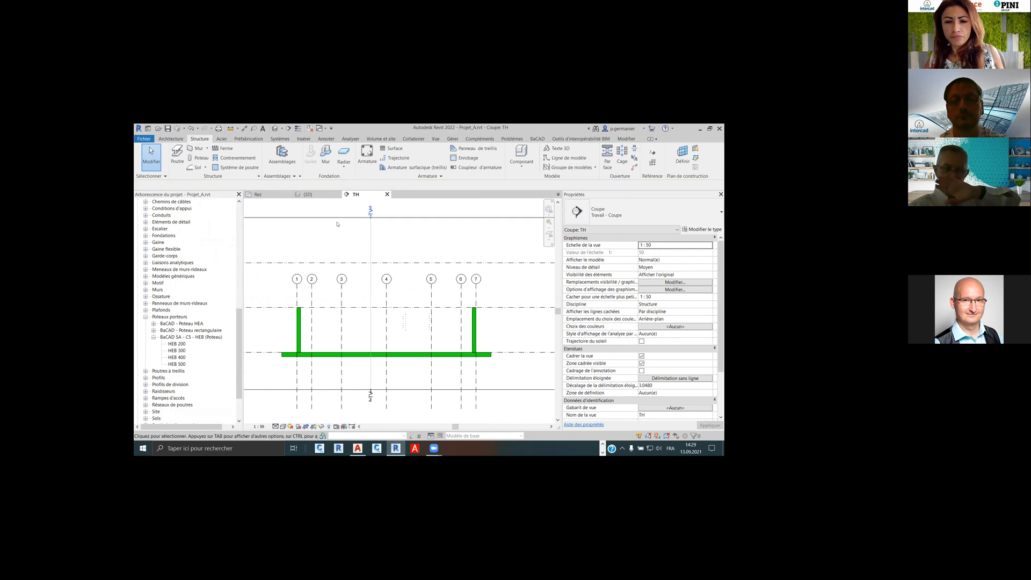
left_click(269, 195)
scroll(347, 299, "down", 2)
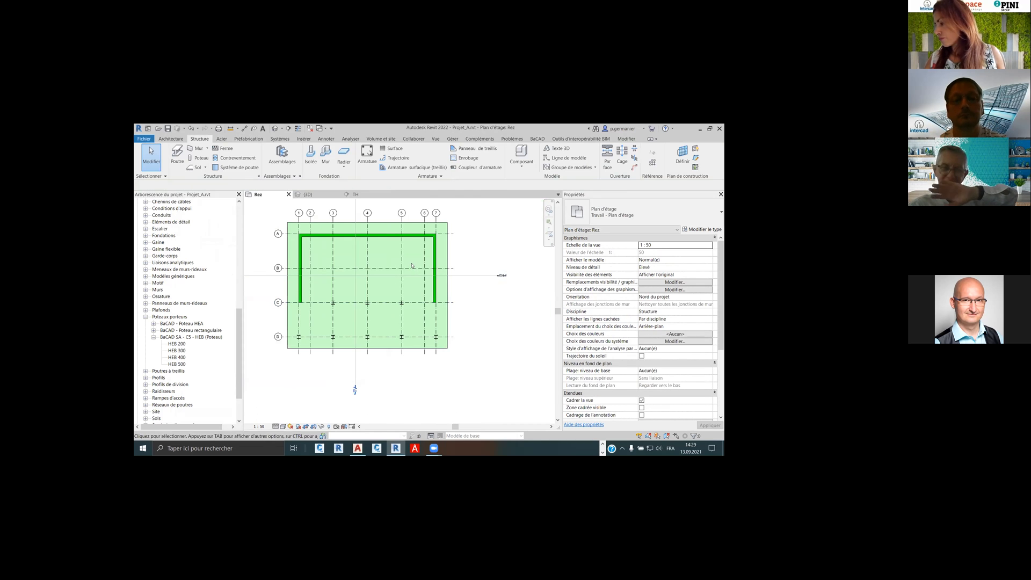
left_click(456, 276)
left_click_drag(370, 241, 370, 217)
left_click(356, 194)
scroll(413, 319, "up", 4)
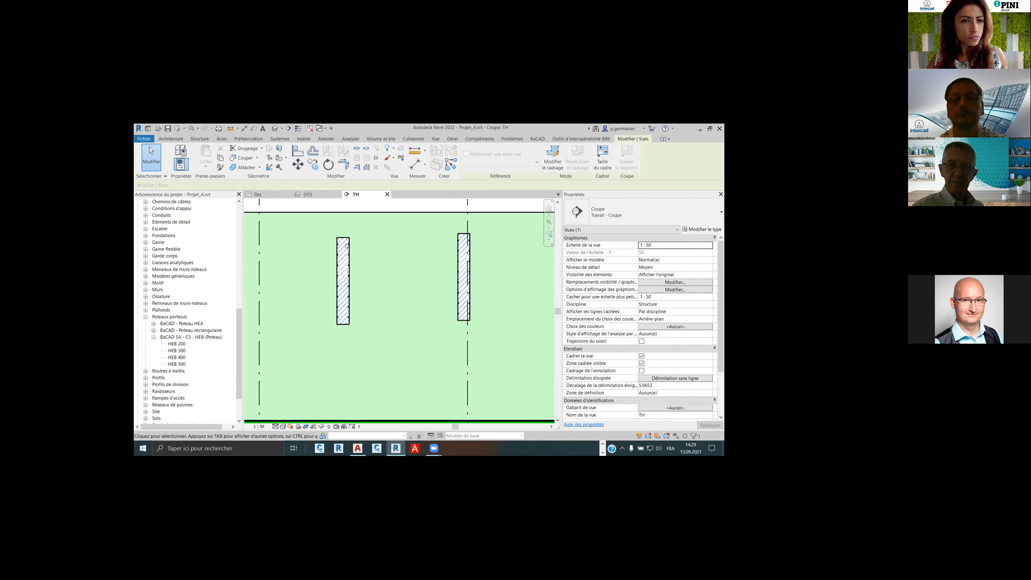
Change the left ACITOP element in section TH to type 22k
left_click(346, 246)
left_click(634, 214)
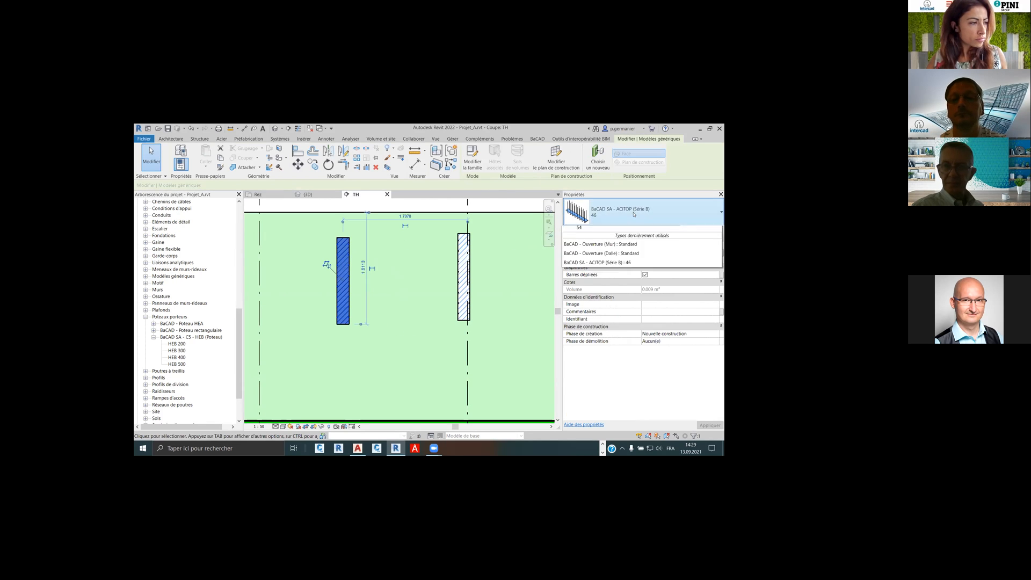
left_click(606, 306)
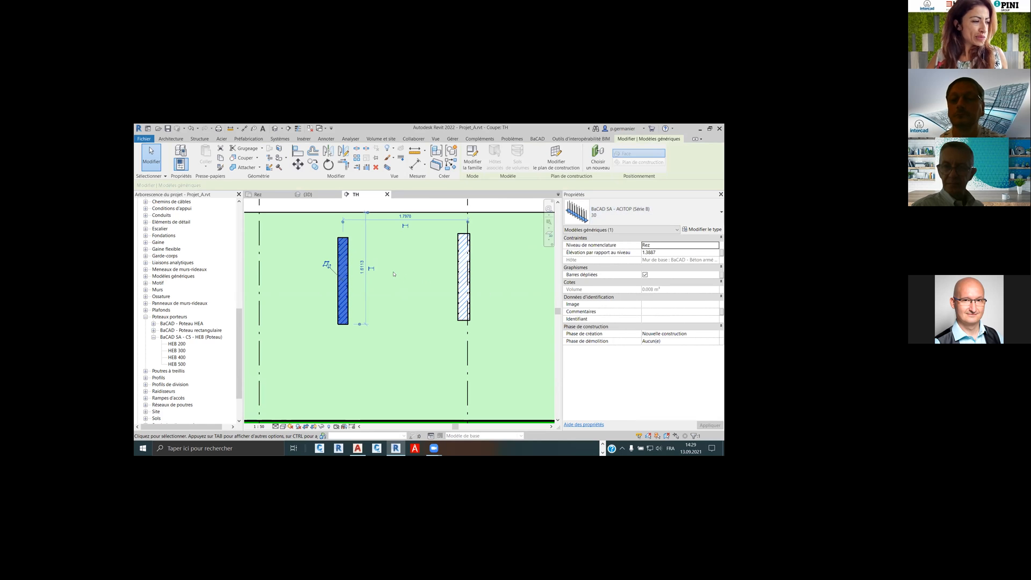
left_click(633, 213)
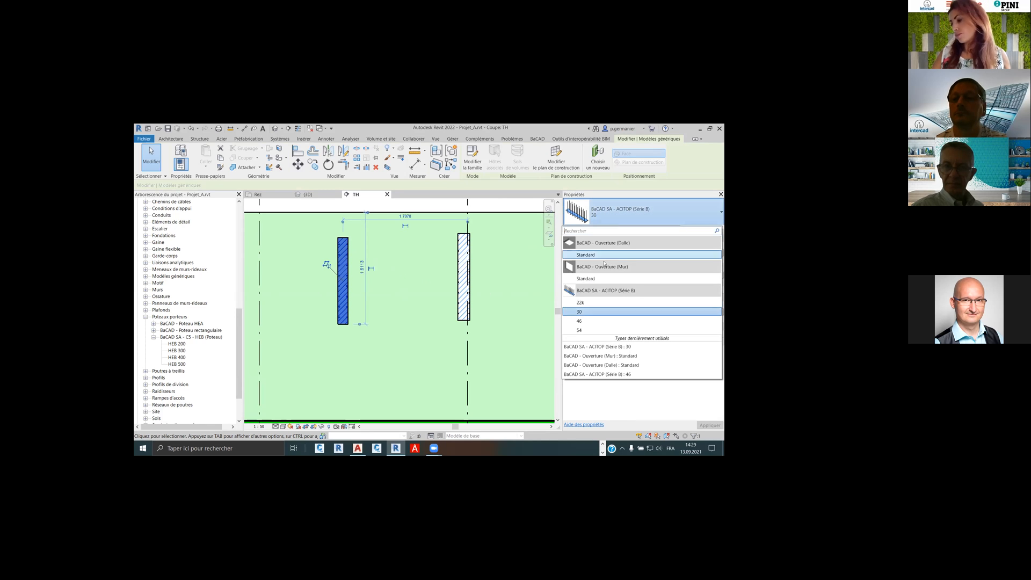
left_click(590, 302)
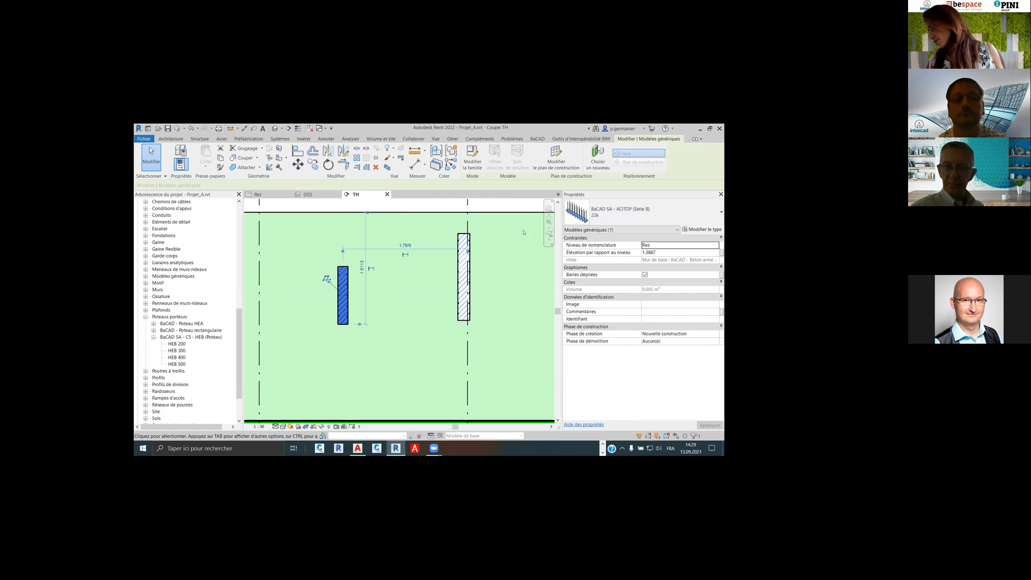
key("Escape")
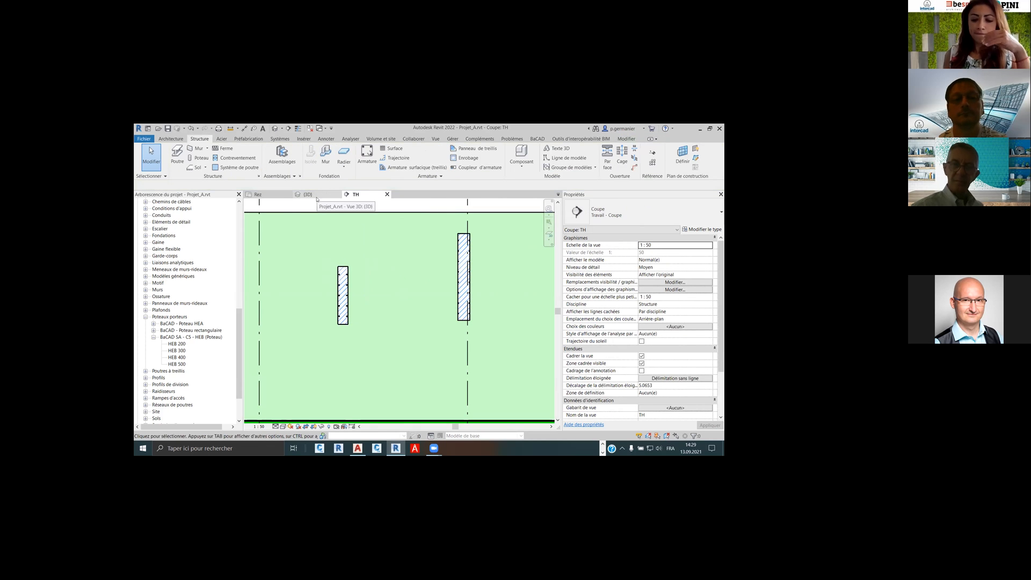
Inspect the right ACITOP connection in 3D, toggling its unfolded bars off and back on
left_click(317, 199)
left_click(401, 250)
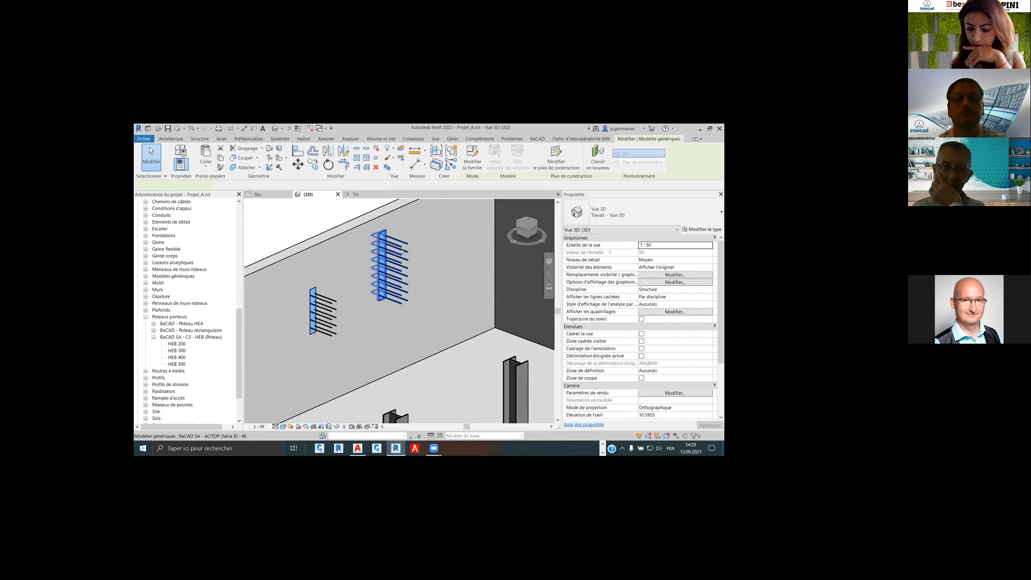
left_click(645, 274)
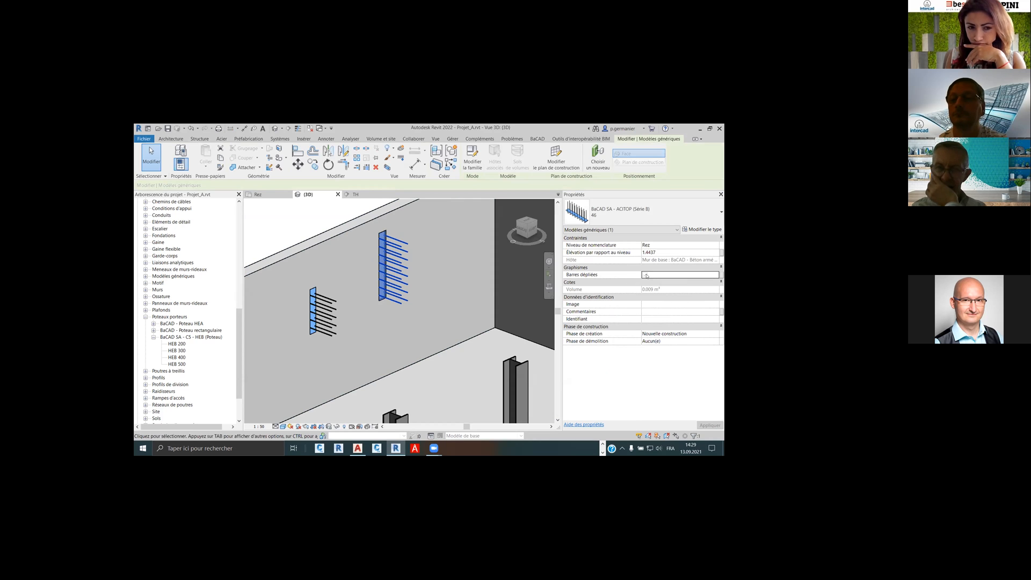
left_click(645, 274)
middle_click_drag(414, 284, 388, 295, "shift")
key("Escape")
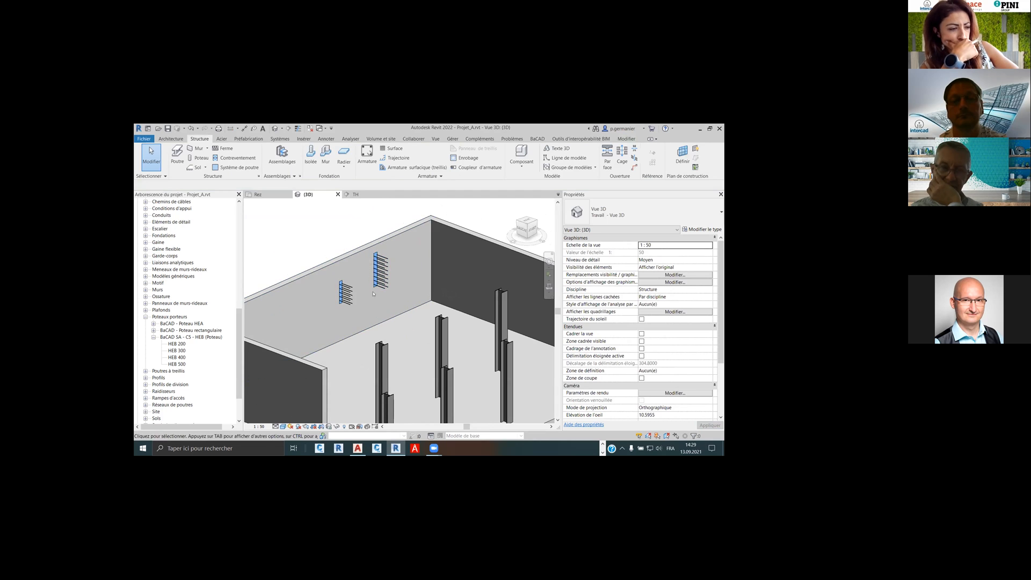
left_click(259, 195)
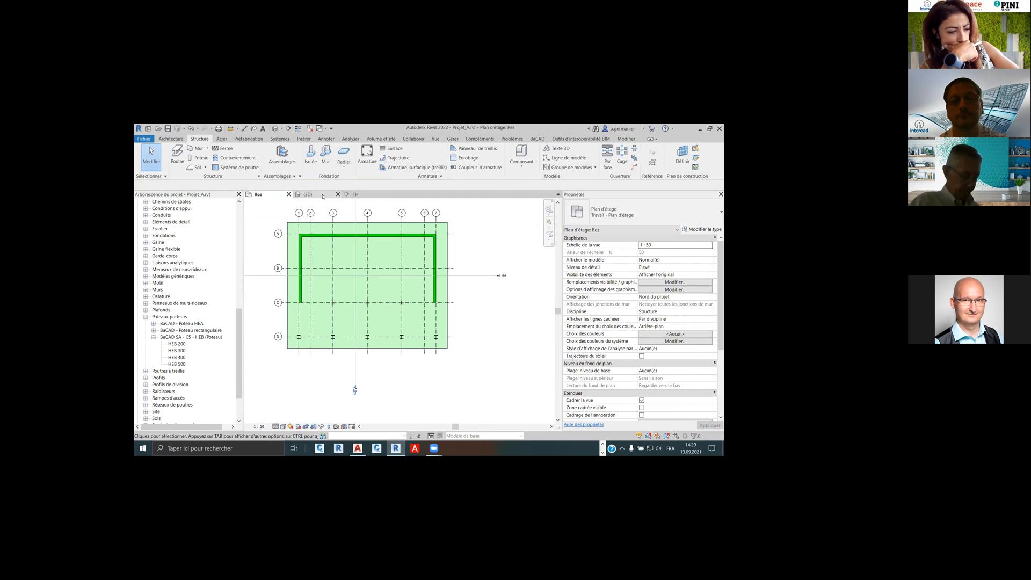
Open the Dalle sur Rez structural plan and pan to the second bar pair
left_click_drag(240, 313, 237, 207)
left_click(220, 217)
double_click(220, 217)
scroll(376, 235, "up", 8)
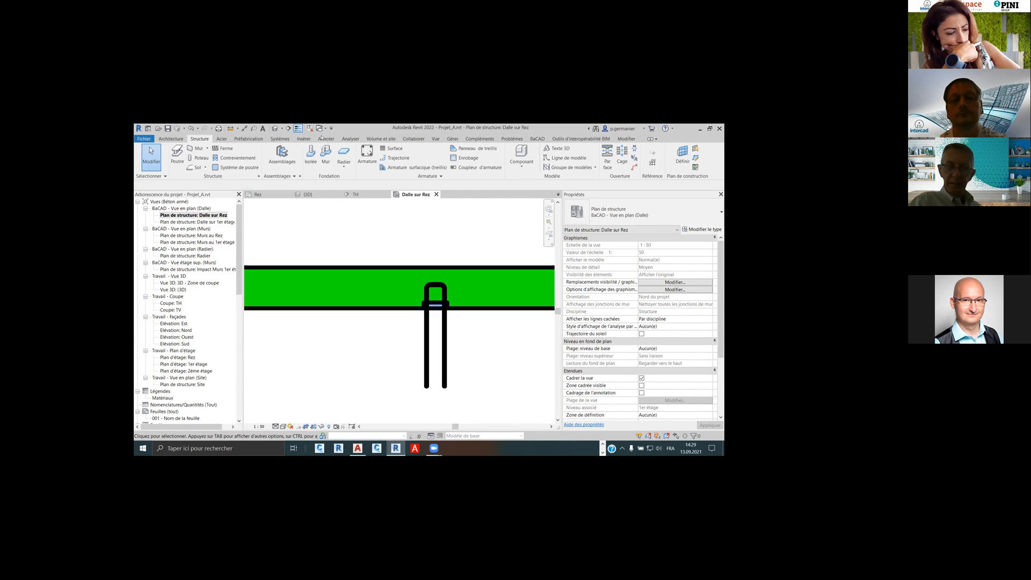
middle_click_drag(546, 306, 413, 267)
scroll(415, 267, "down", 2)
middle_click_drag(513, 279, 445, 279)
scroll(465, 276, "up", 3)
scroll(454, 285, "down", 2)
middle_click_drag(351, 298, 411, 299)
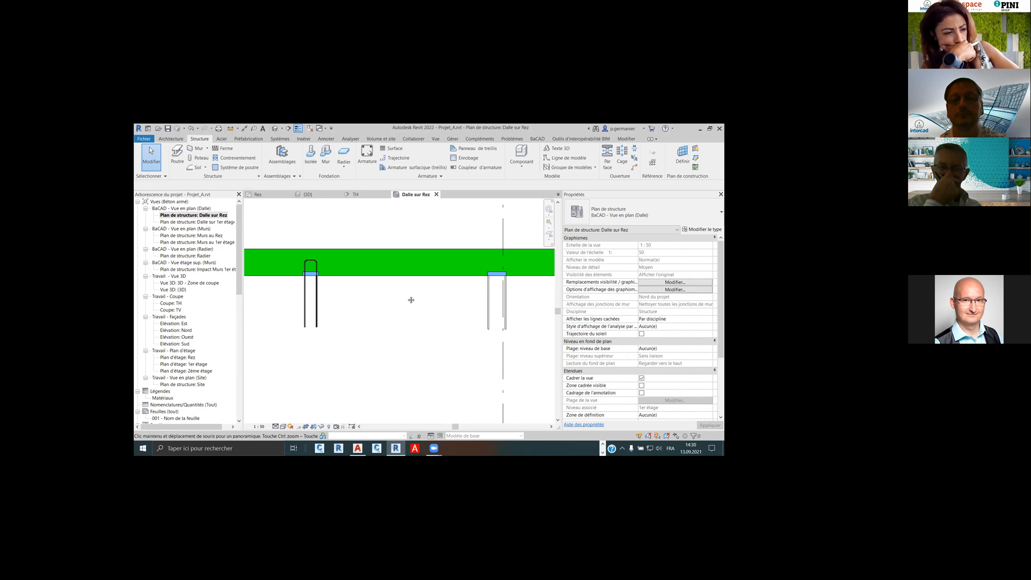
scroll(303, 275, "up", 5)
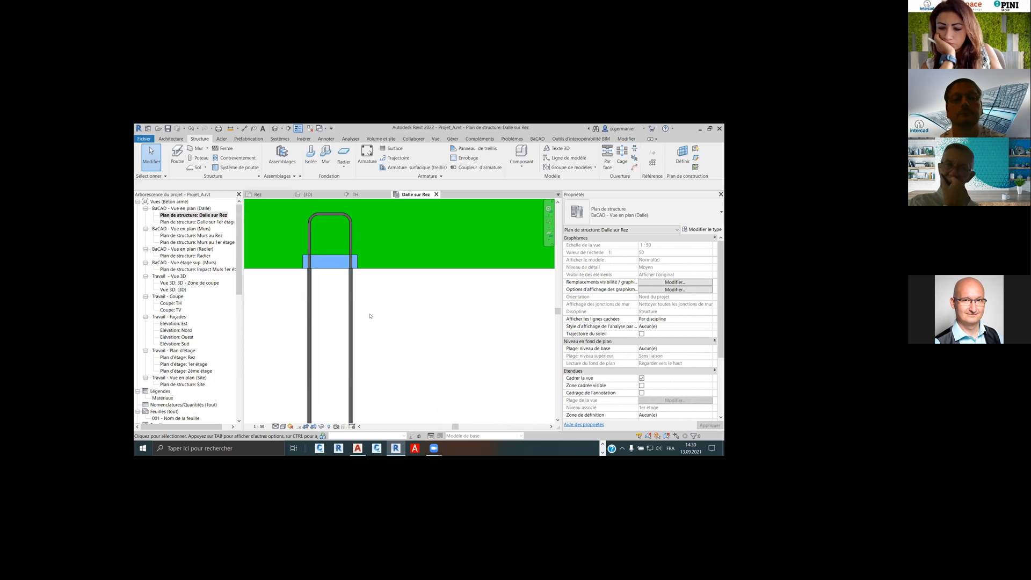
scroll(346, 287, "up", 2)
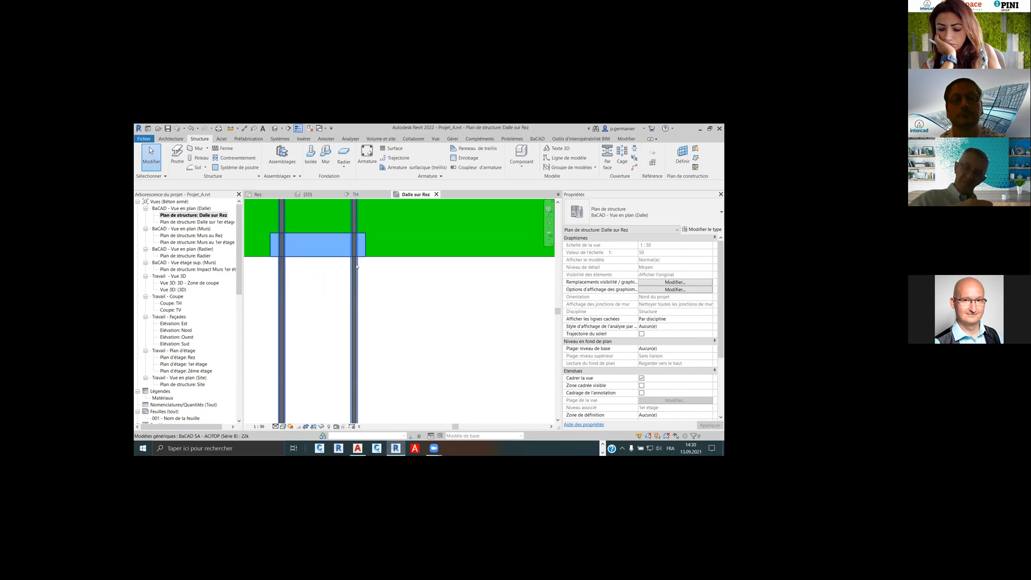
scroll(362, 270, "down", 3)
scroll(397, 278, "down", 3)
middle_click_drag(430, 299, 299, 290)
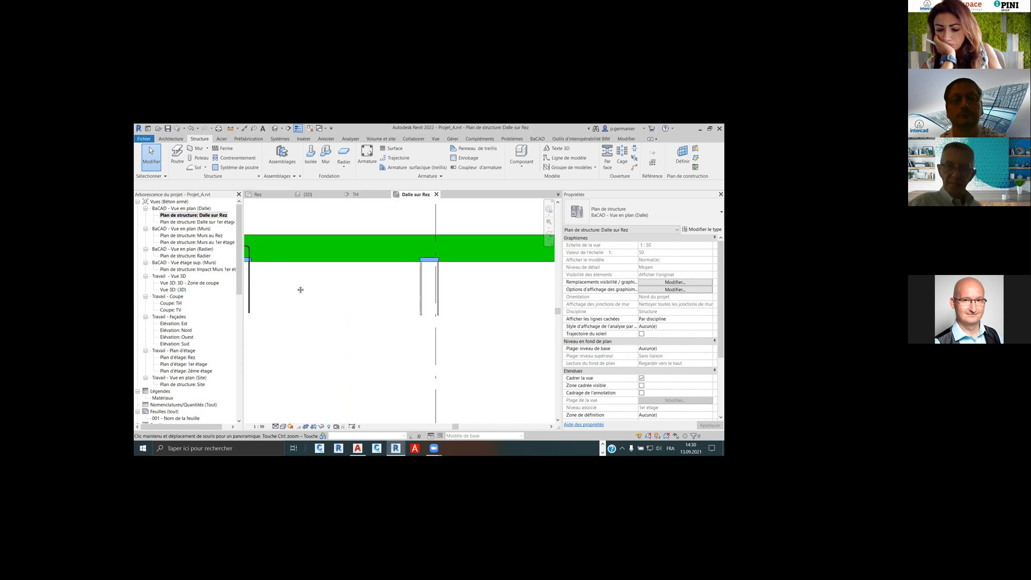
scroll(452, 271, "up", 2)
scroll(420, 275, "up", 1)
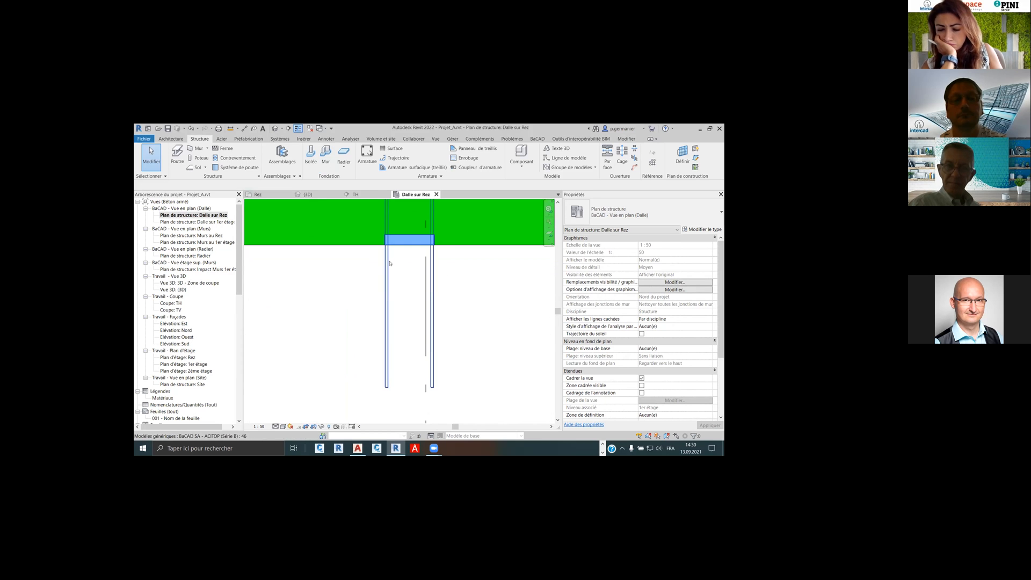
Lower the slab-edge U-bar element to elevation 1.0400 in section TH, checking it in plan and 3D
left_click(397, 276)
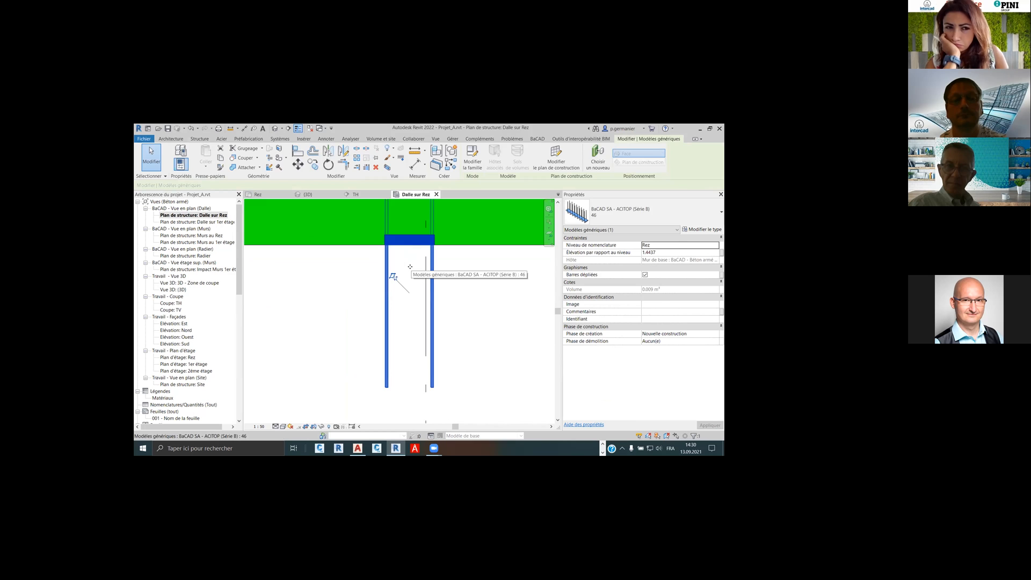
scroll(400, 272, "down", 4)
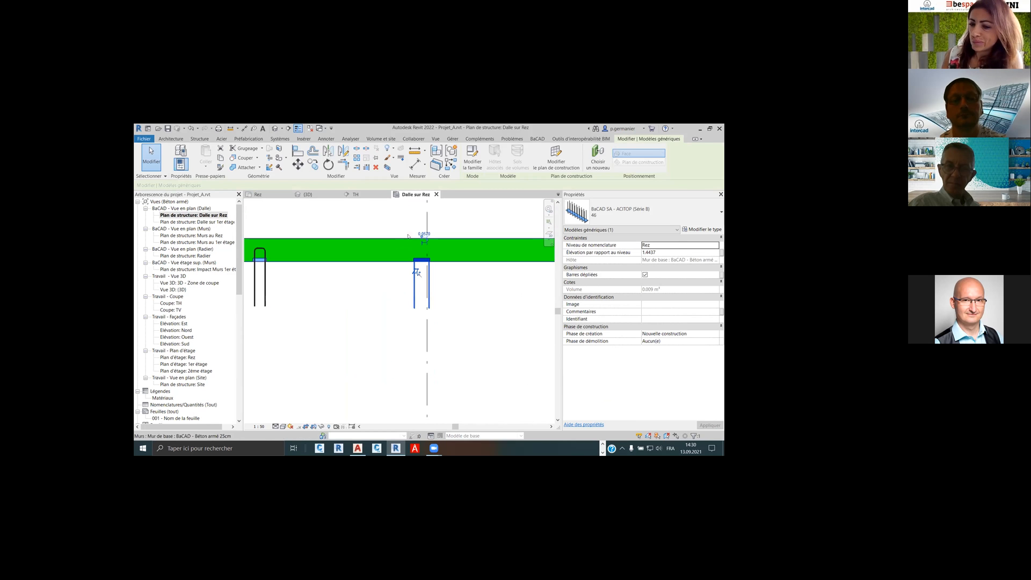
left_click(356, 195)
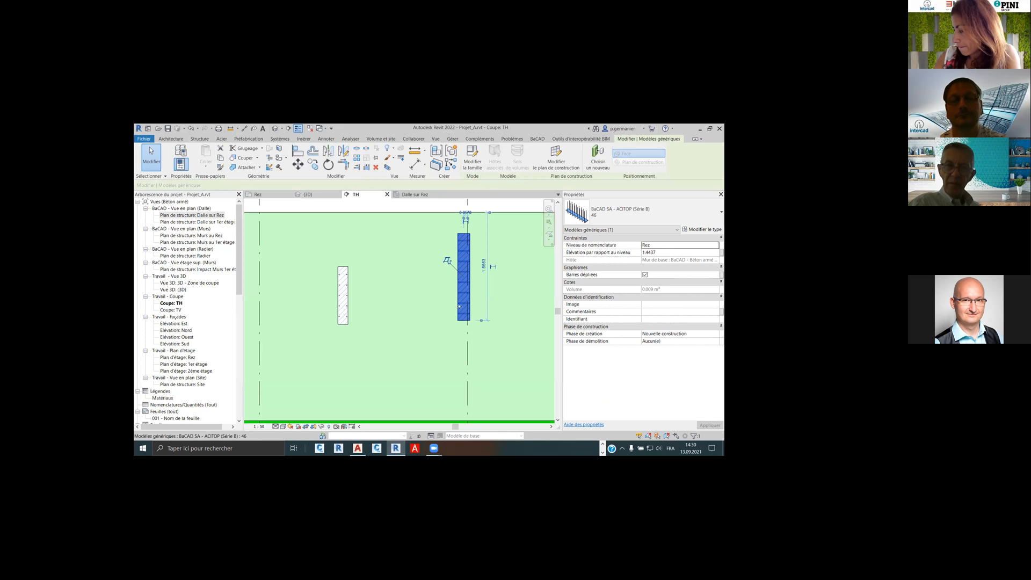
left_click_drag(459, 291, 459, 306)
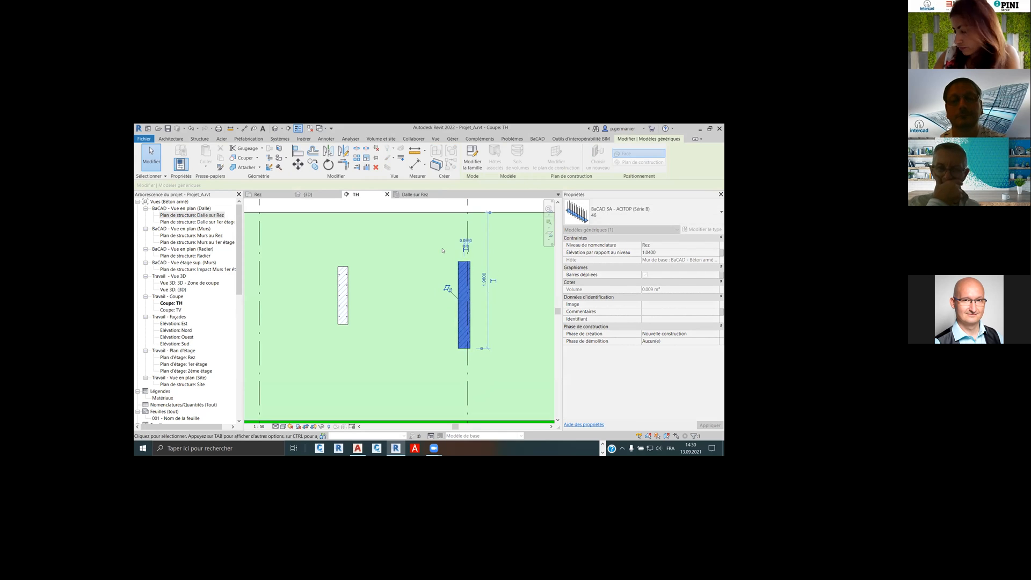
left_click(416, 195)
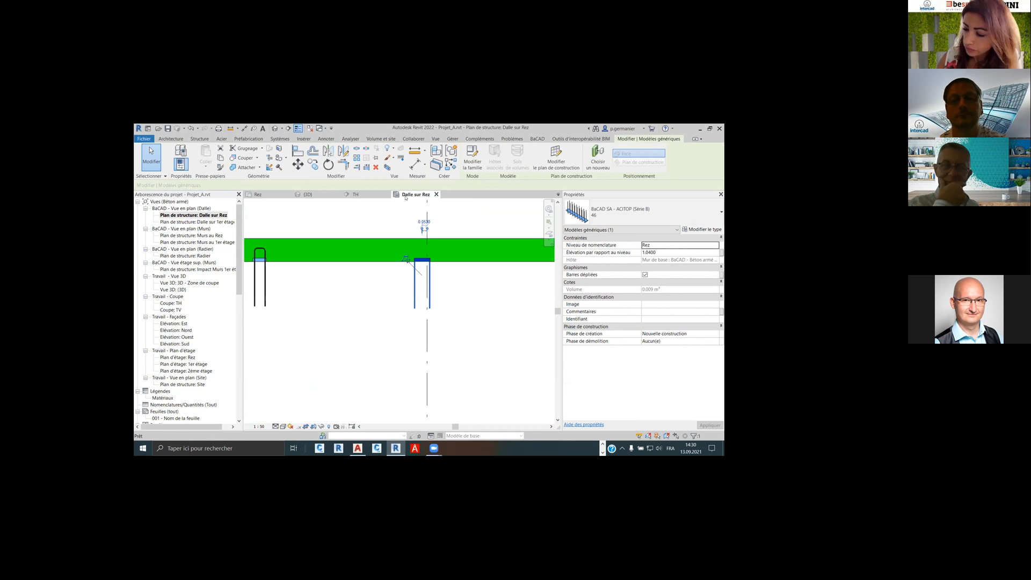
left_click(306, 194)
left_click(347, 227)
Reposition the ACITOP element in section TH to elevation 1.1090, checking alignment in Dalle sur Rez
left_click(356, 194)
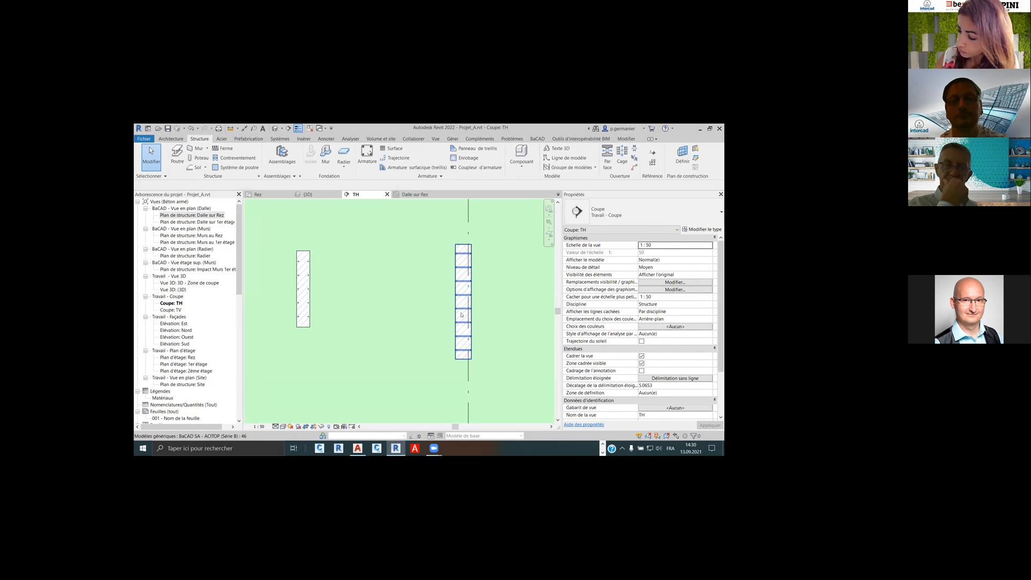
left_click_drag(458, 279, 318, 288)
left_click(417, 253)
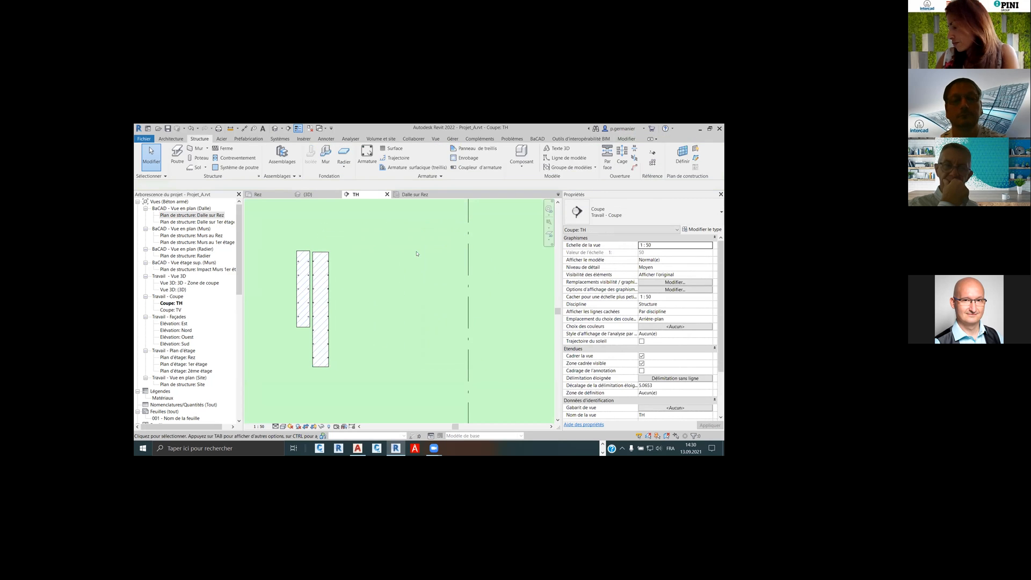
left_click(413, 194)
left_click(378, 195)
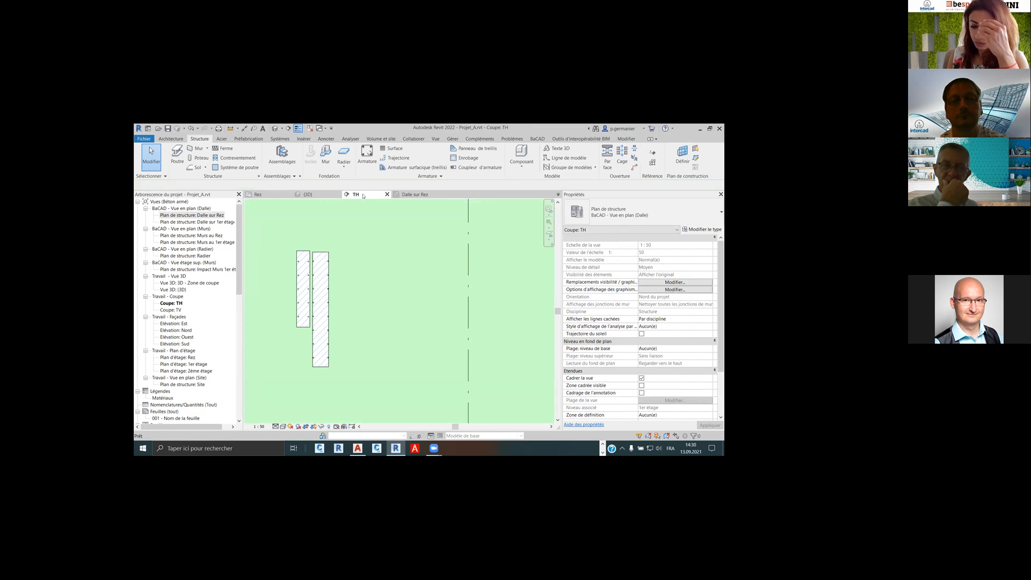
left_click(321, 259)
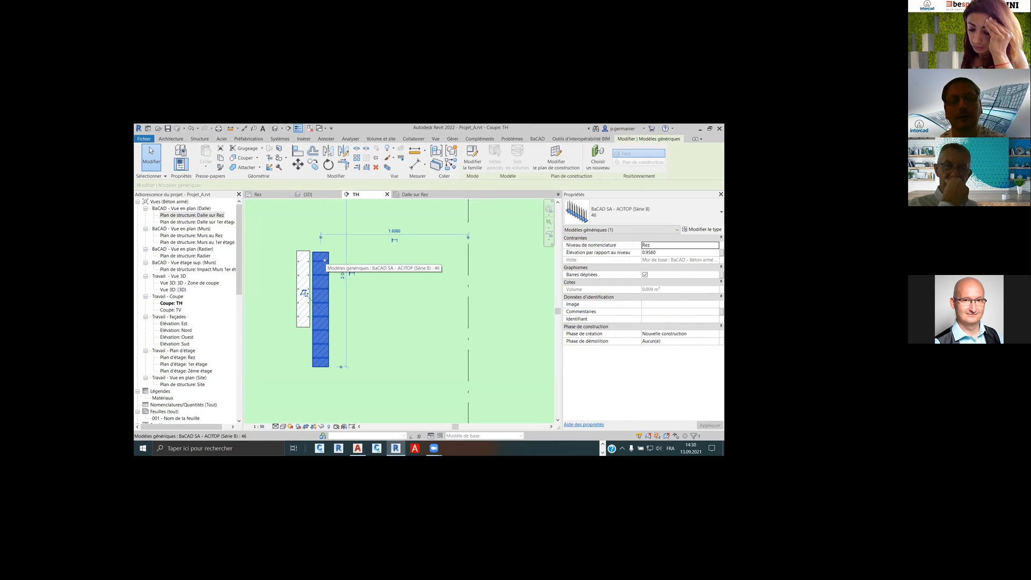
key("Up")
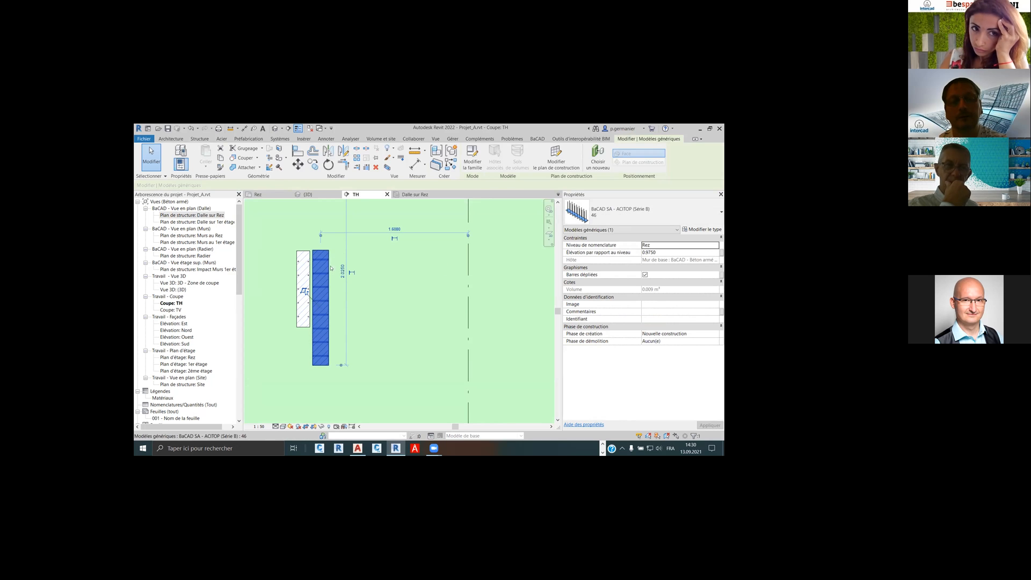
left_click(414, 194)
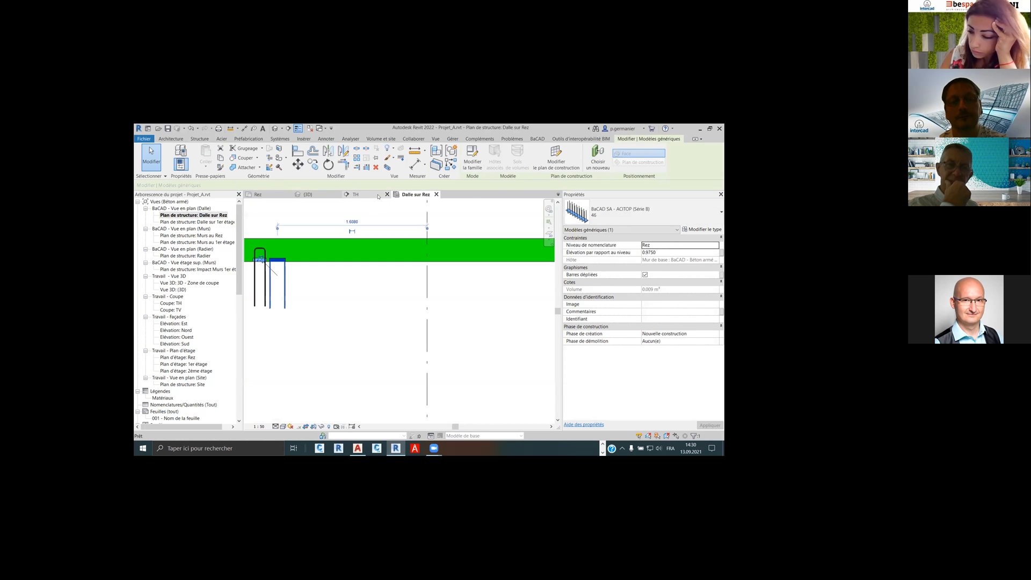
left_click(363, 195)
left_click_drag(304, 291, 393, 279)
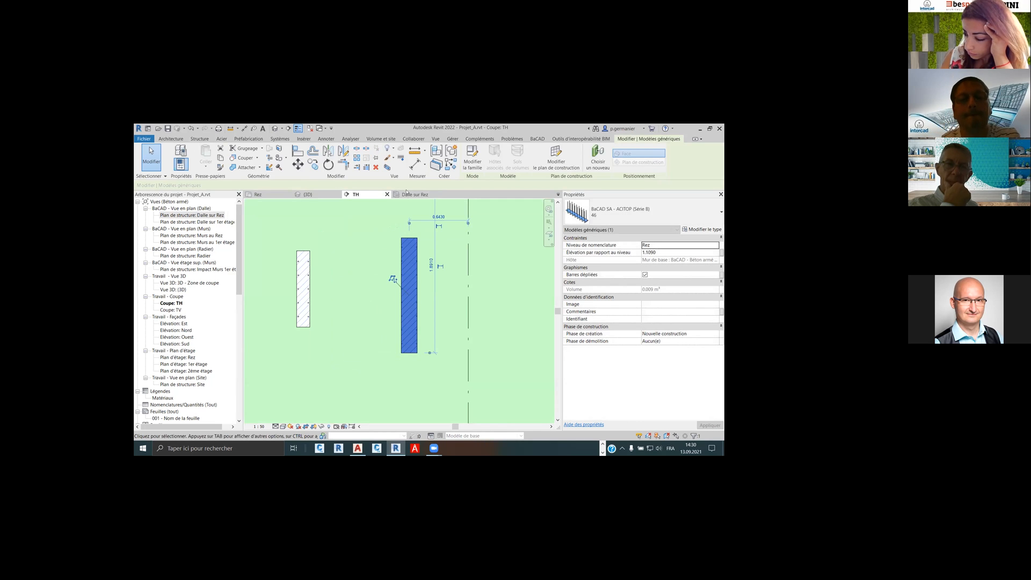
left_click(408, 193)
left_click(402, 297)
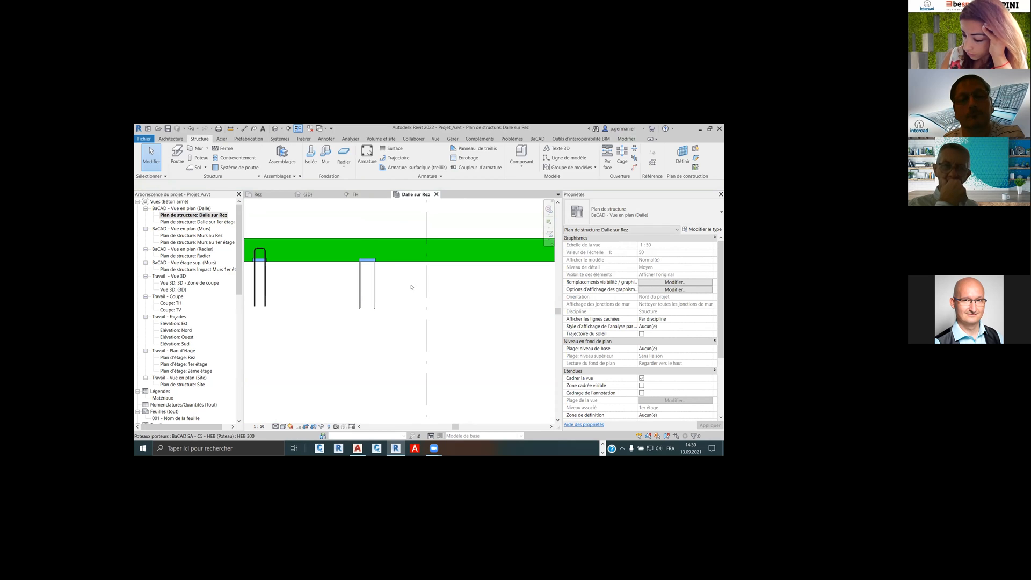
Select the slab reinforcement bars and inspect them in the 3D view
scroll(426, 226, "down", 4)
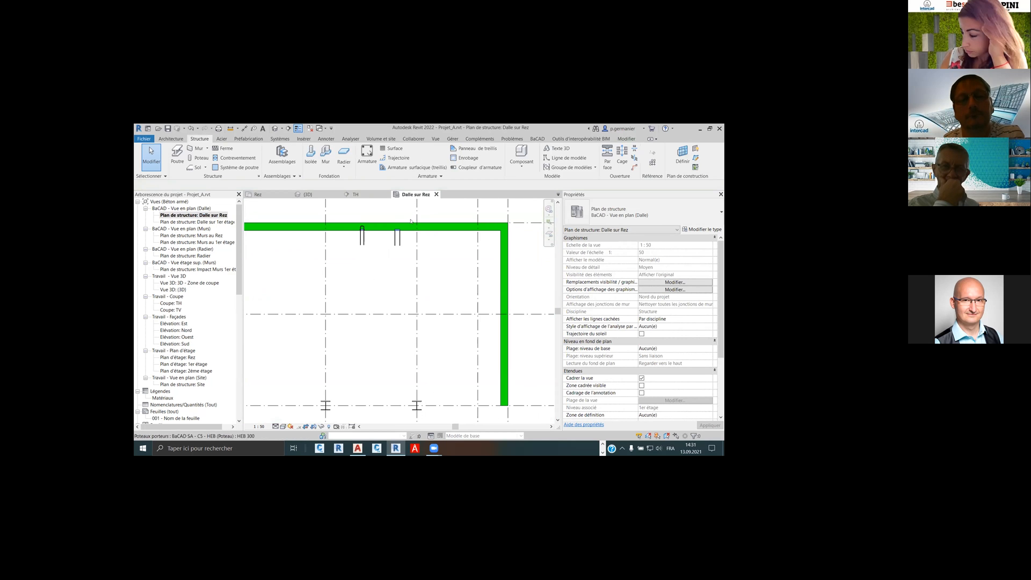
left_click(401, 244)
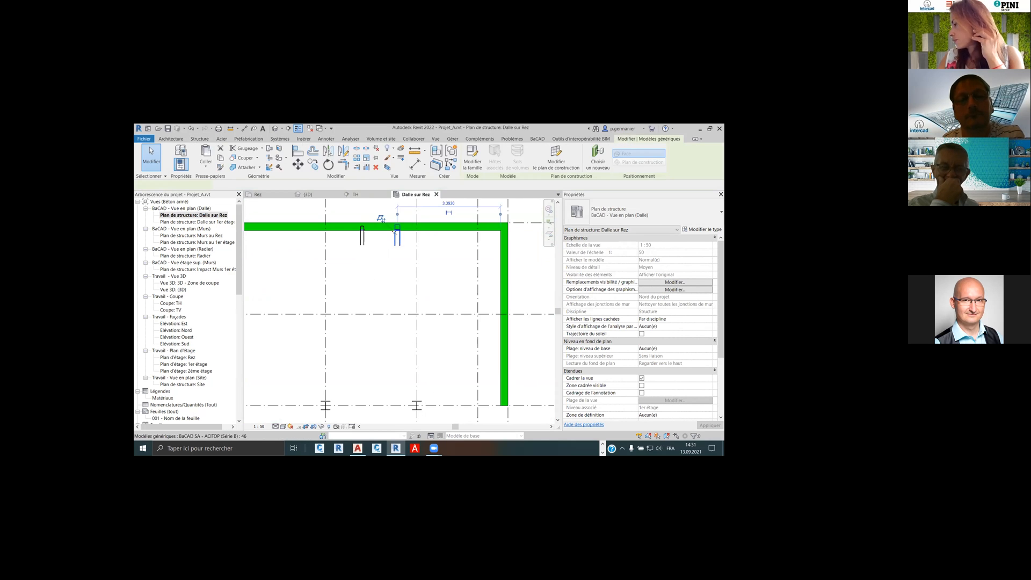
left_click(307, 194)
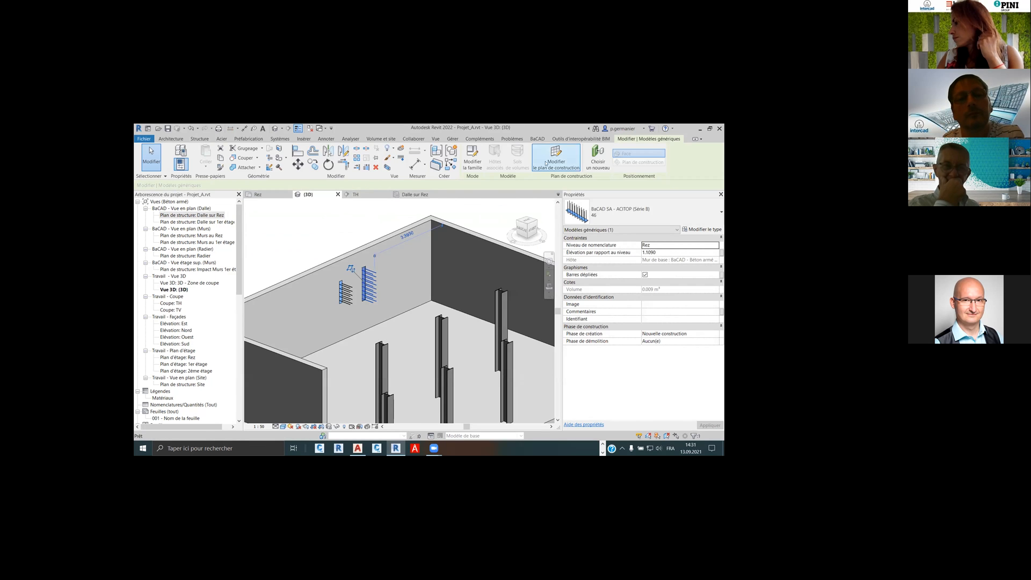
scroll(507, 220, "down", 2)
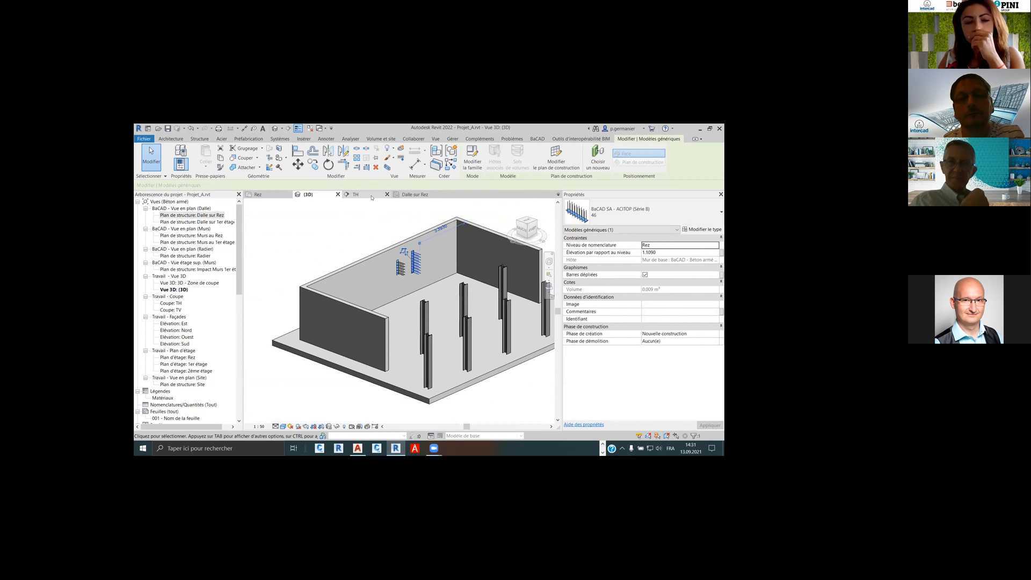
left_click(258, 194)
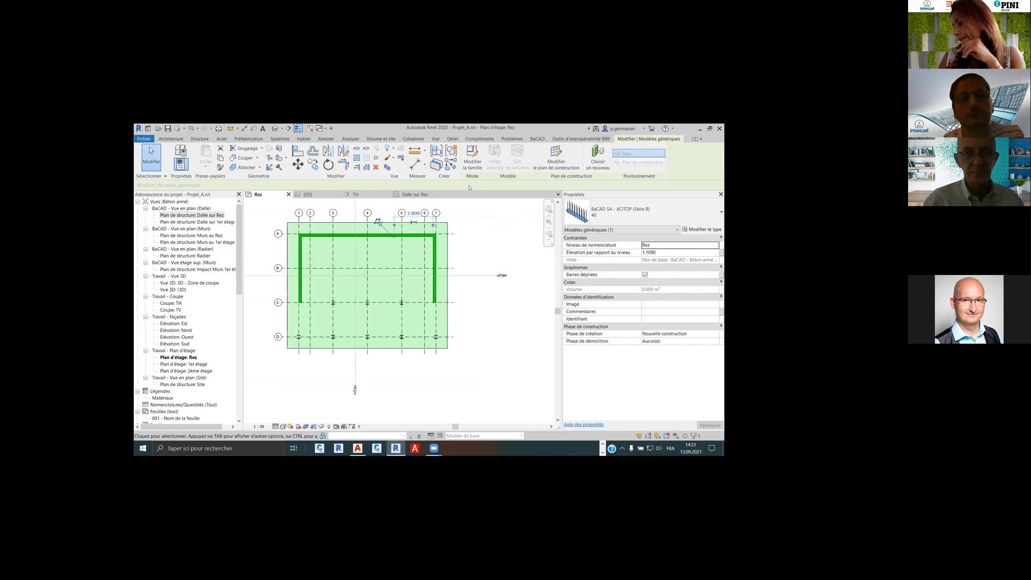
Open the BaCAD download library and browse the Punching Shear, Profiles and Generic Annotations categories
left_click(537, 138)
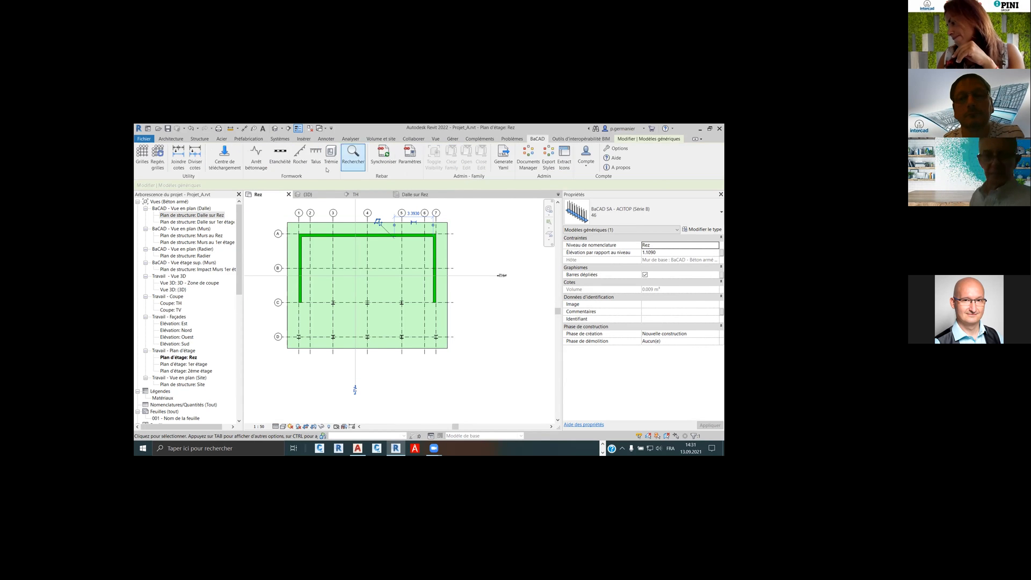
left_click(225, 157)
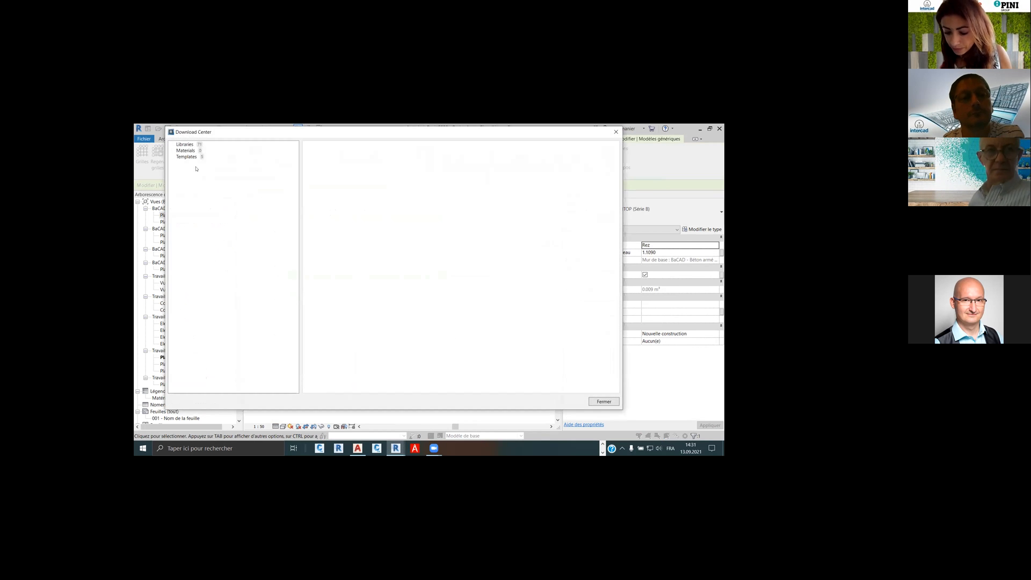
double_click(186, 145)
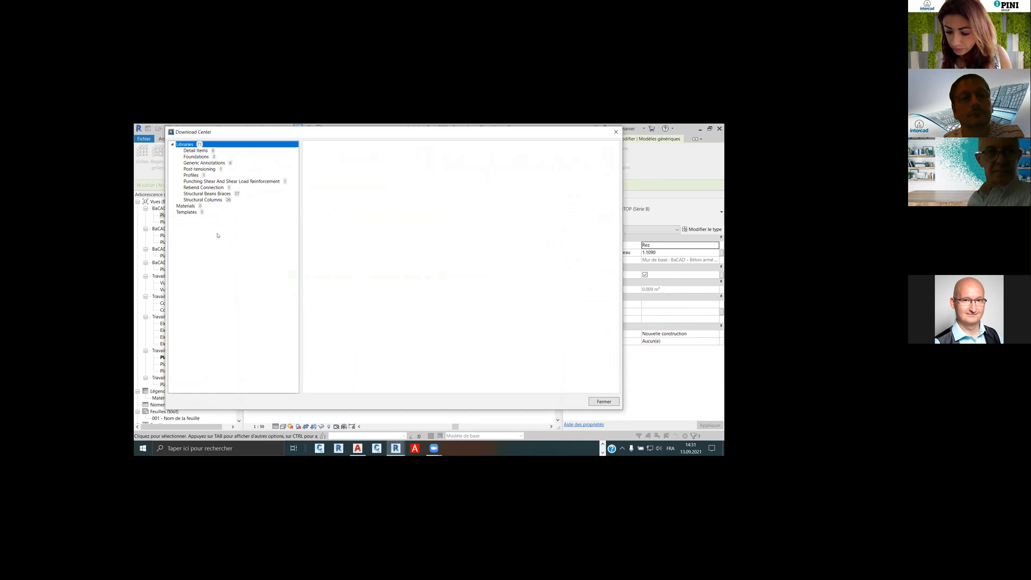
double_click(196, 181)
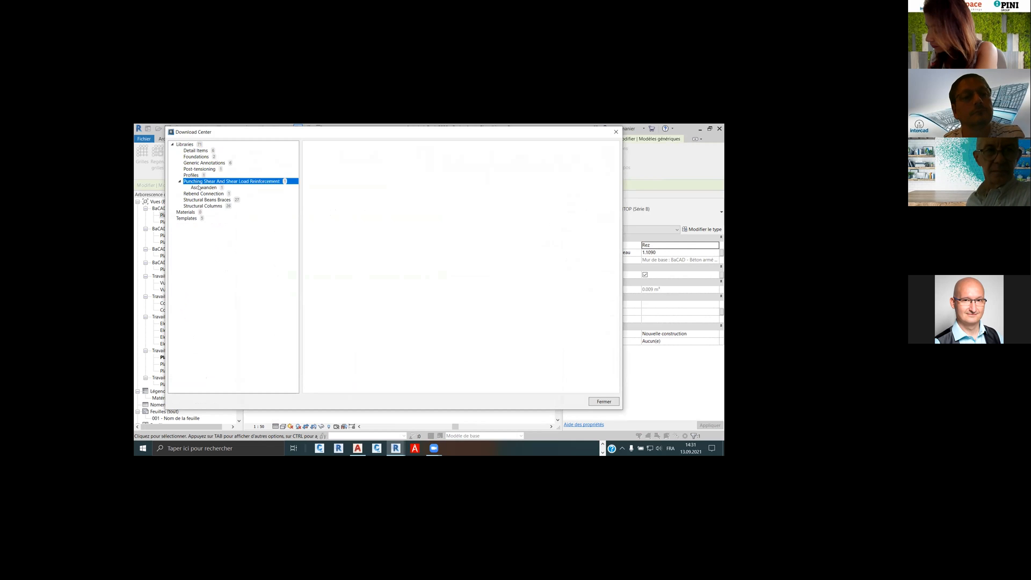
double_click(200, 187)
left_click(279, 208)
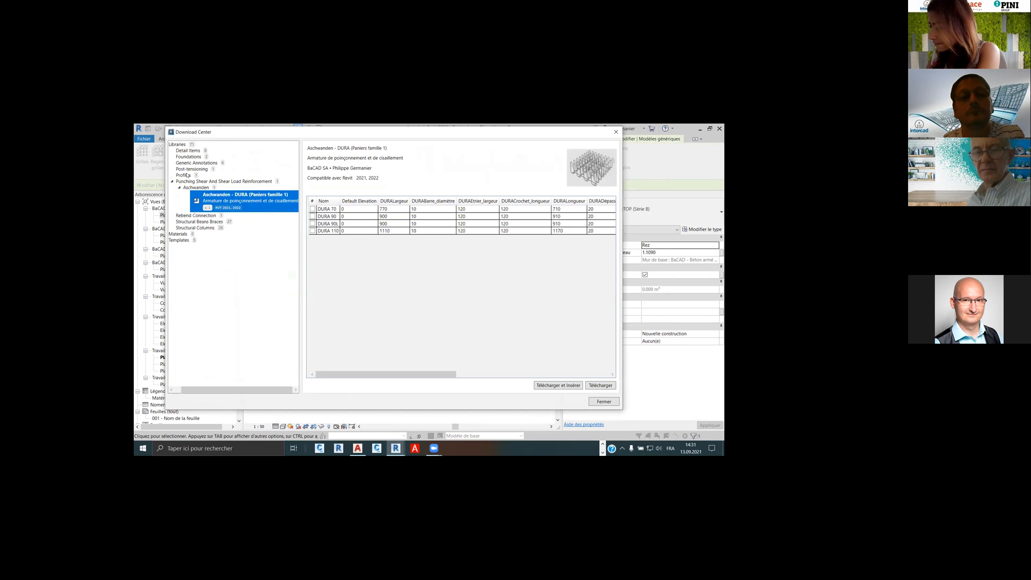
double_click(183, 176)
left_click(267, 187)
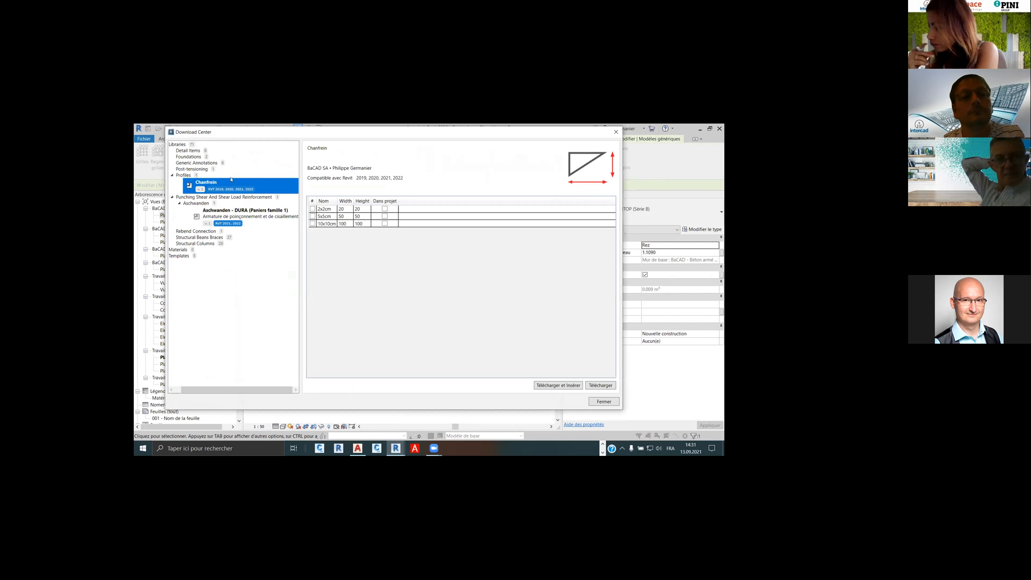
double_click(193, 163)
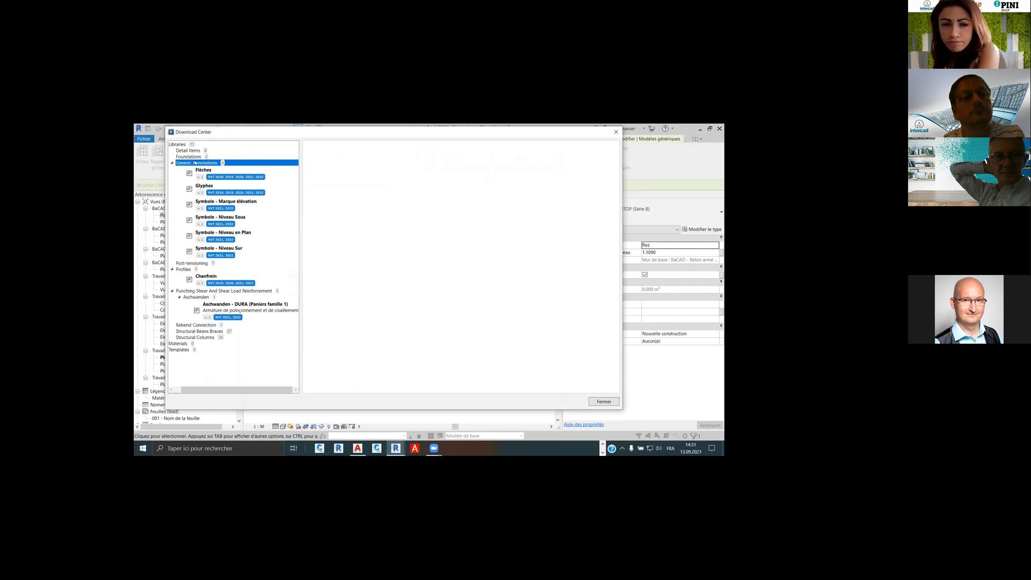
Tick Fondation 45 degré types 200x200x50 and 200x300x50 under Foundations, then close the library
double_click(189, 157)
left_click(220, 167)
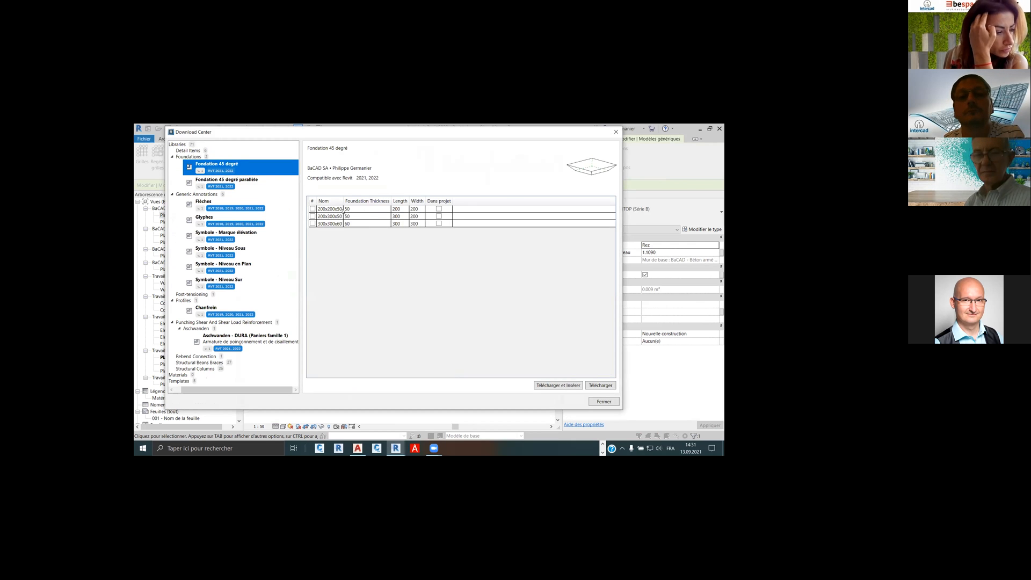
left_click(312, 209)
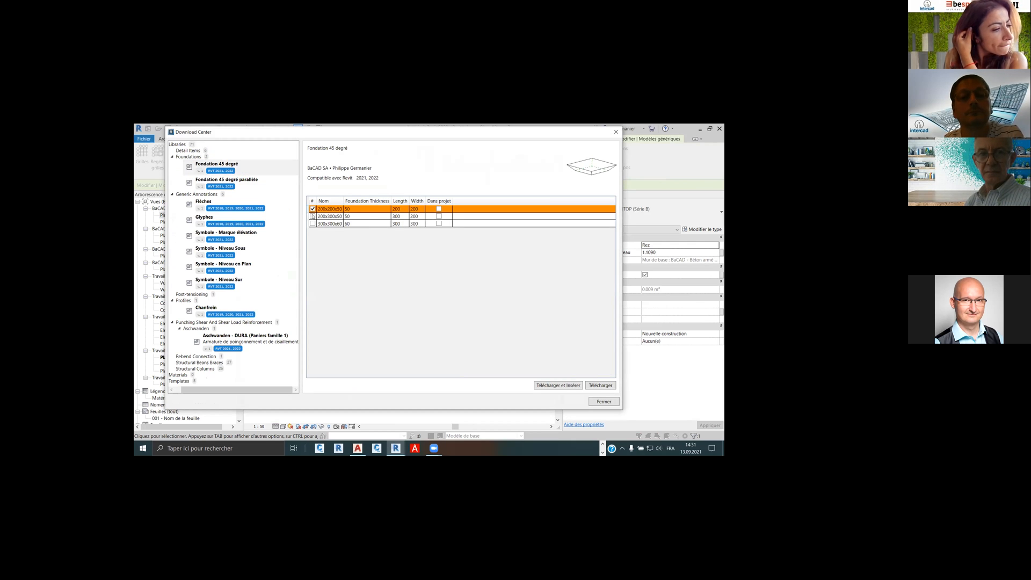
left_click(313, 215)
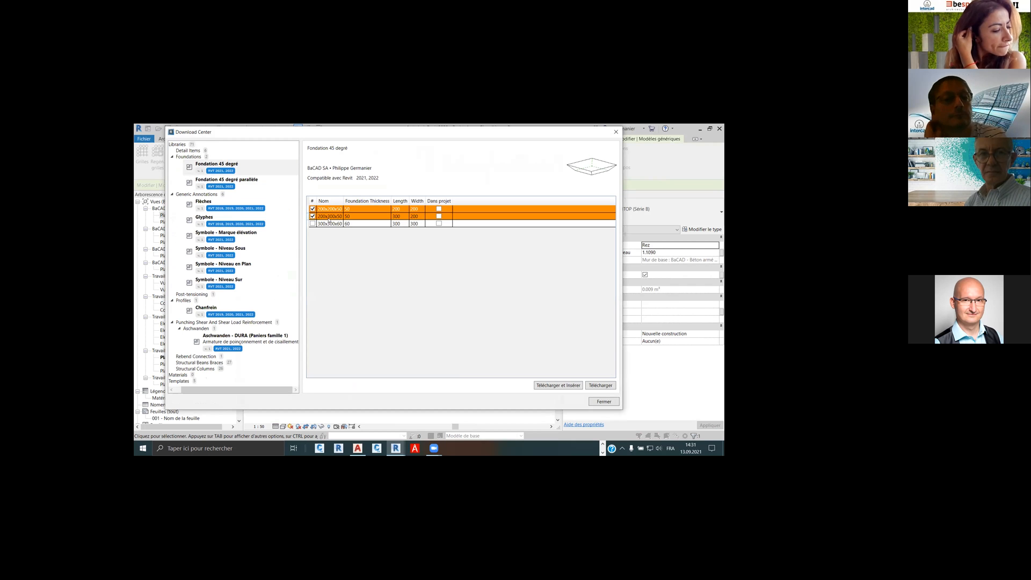
left_click(604, 402)
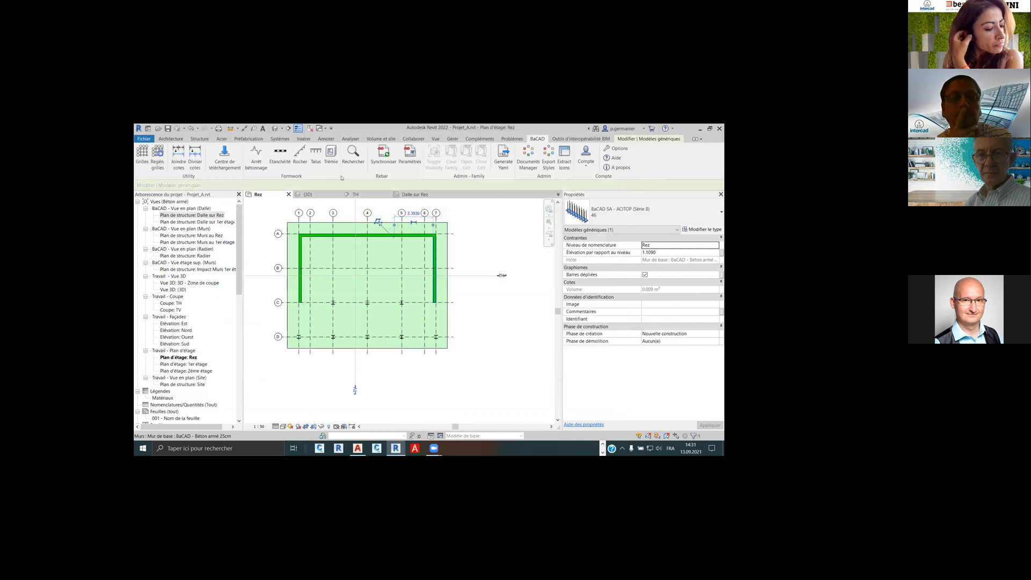
Place a Fondation 45 degré 200x200x50 isolated footing on grid C
left_click(196, 139)
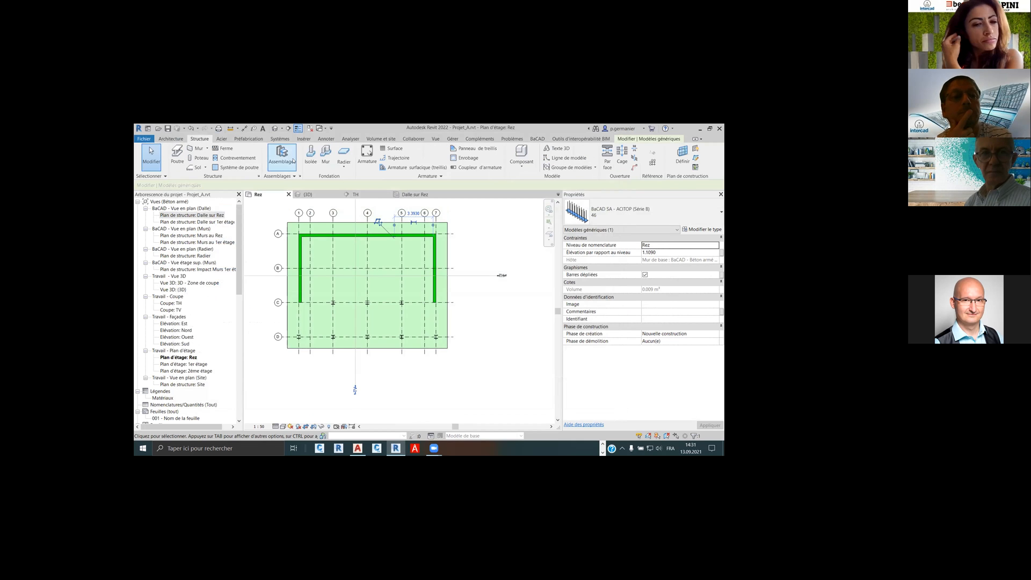
left_click(345, 167)
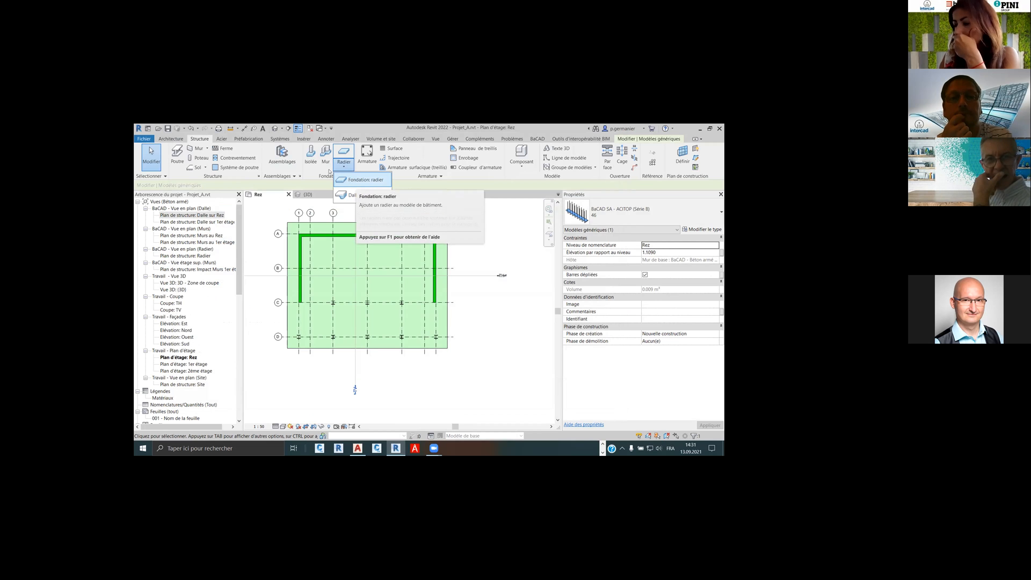
left_click(310, 155)
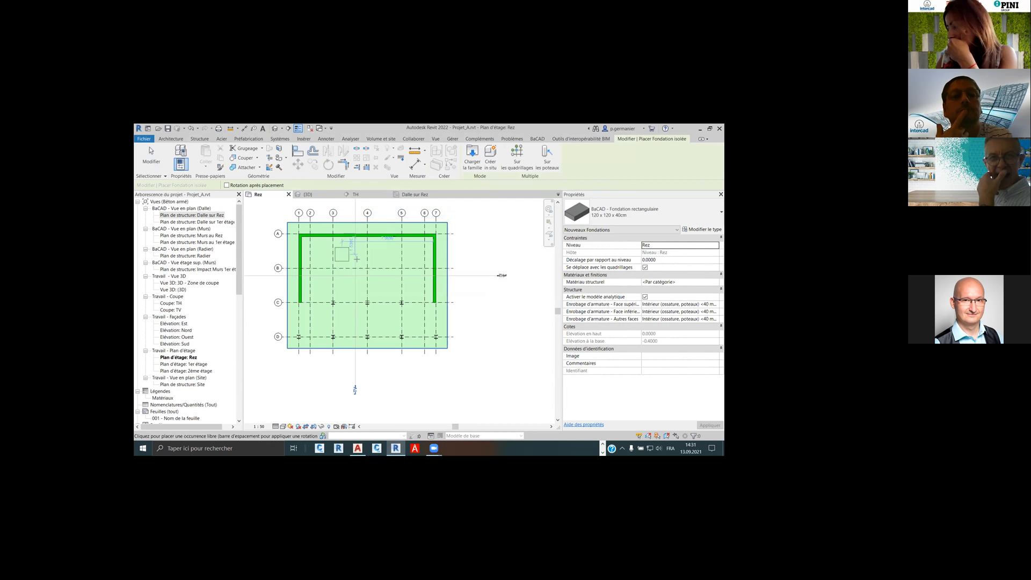
left_click(625, 213)
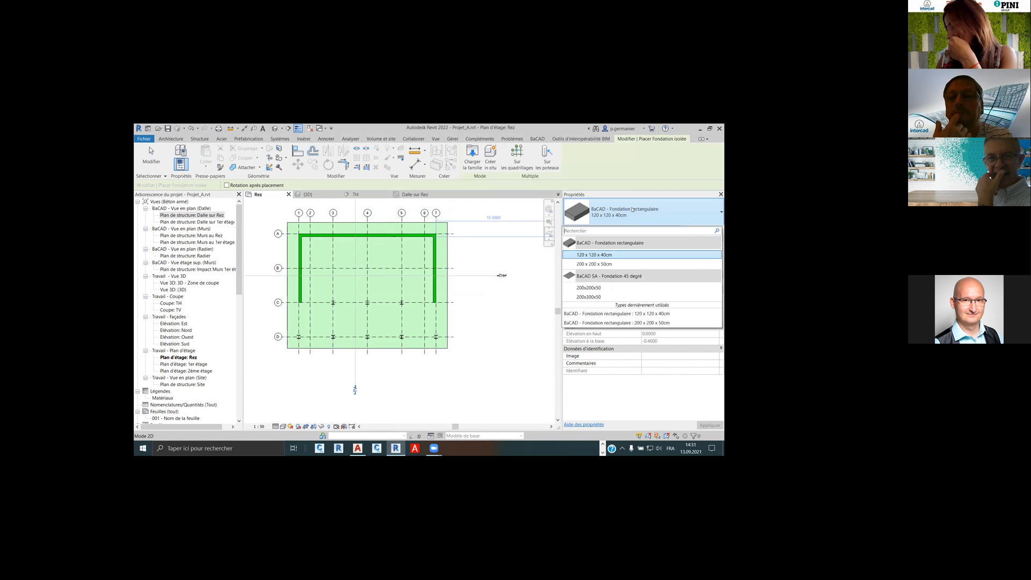
left_click(606, 288)
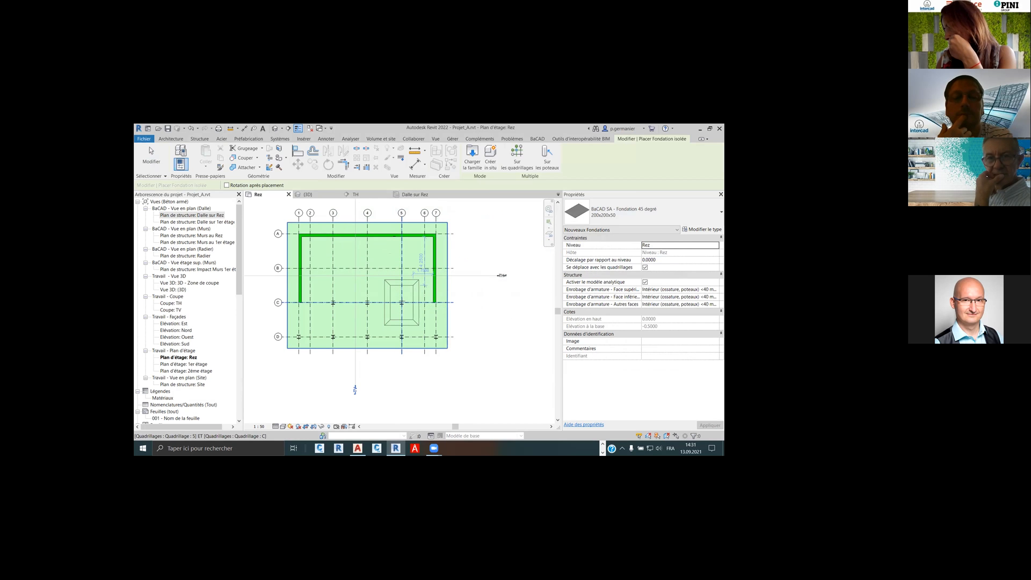
right_click(418, 306)
left_click(423, 310)
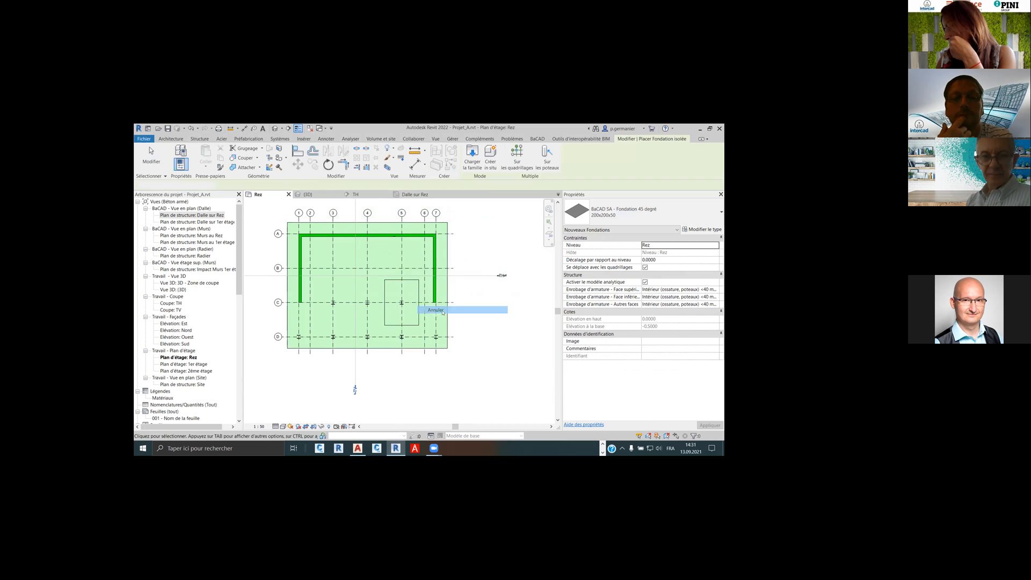
Move section TH through the new footing, extend its depth, and select the footing in that section
left_click_drag(460, 275, 462, 296)
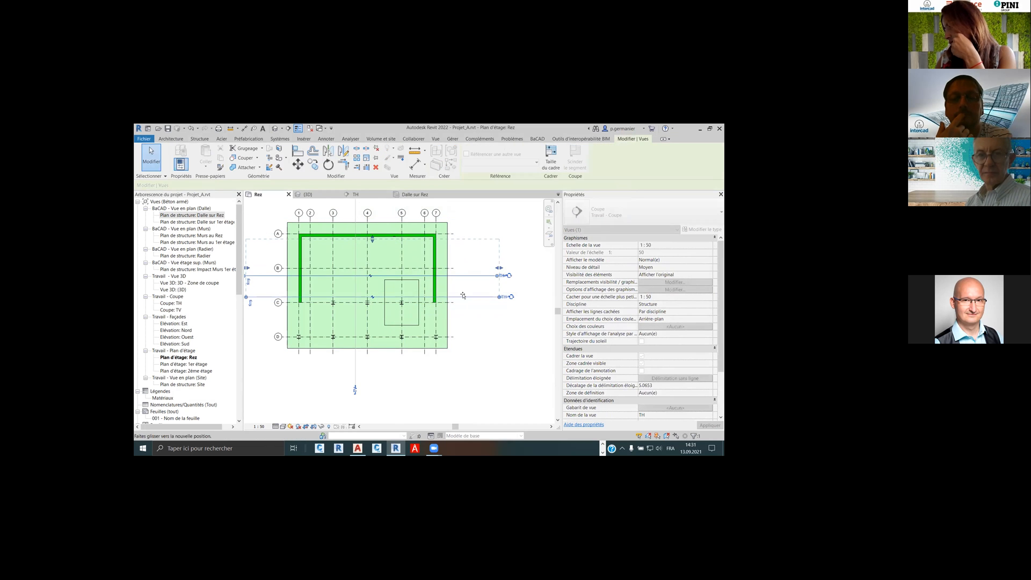
left_click_drag(372, 242, 372, 214)
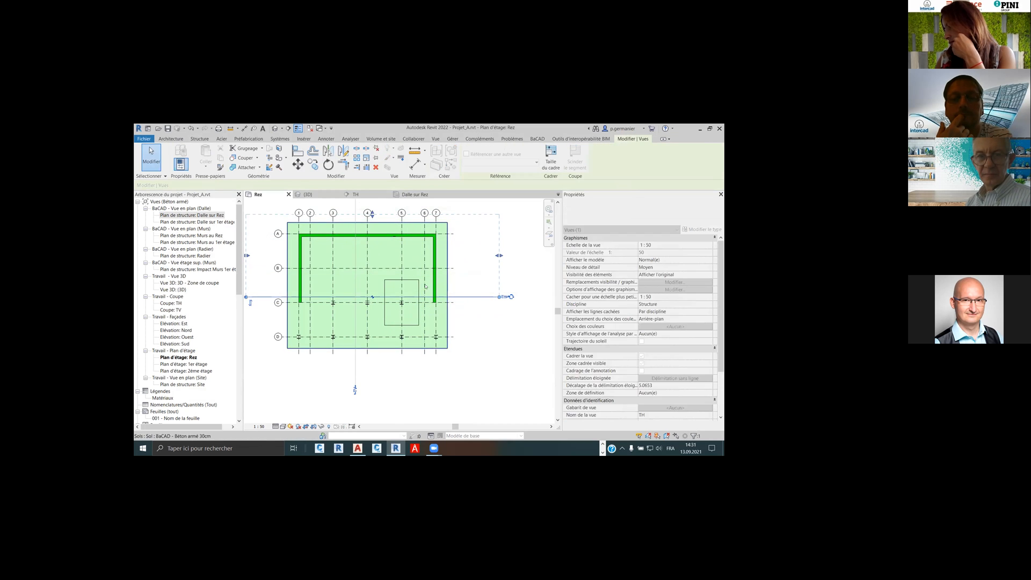
right_click(459, 296)
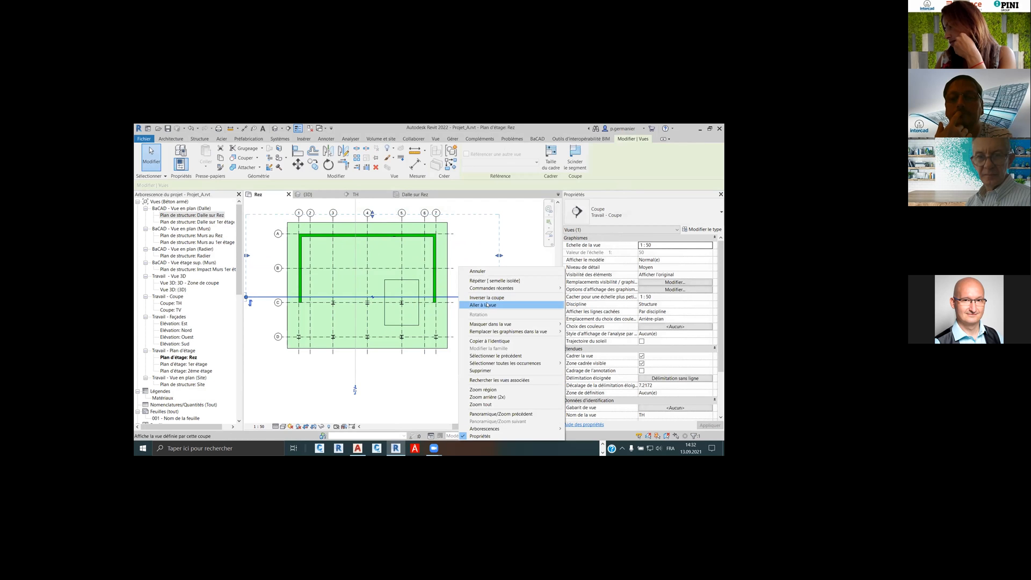
left_click(482, 304)
scroll(466, 298, "down", 3)
scroll(424, 309, "up", 5)
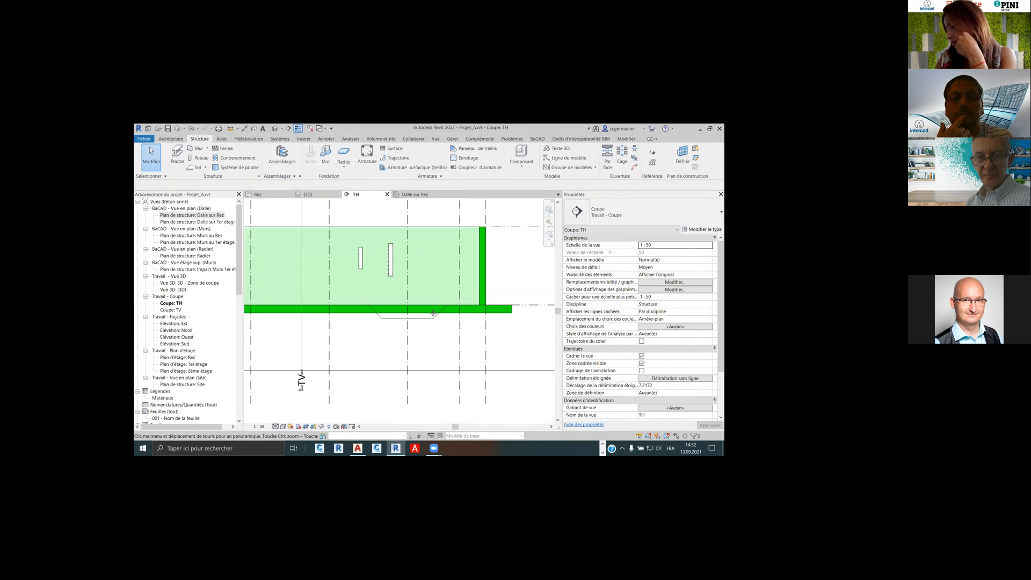
scroll(420, 318, "down", 1)
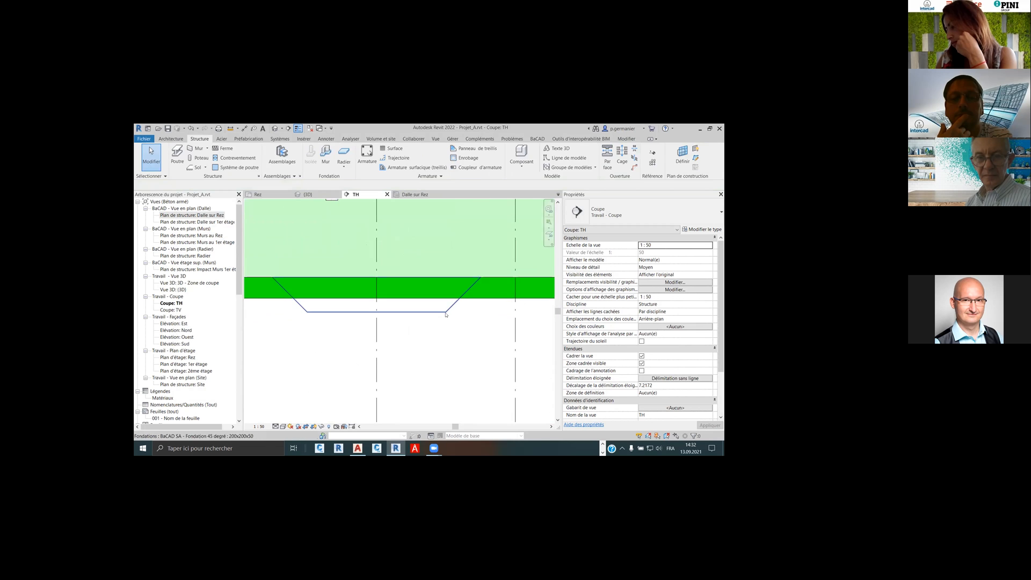
left_click(430, 307)
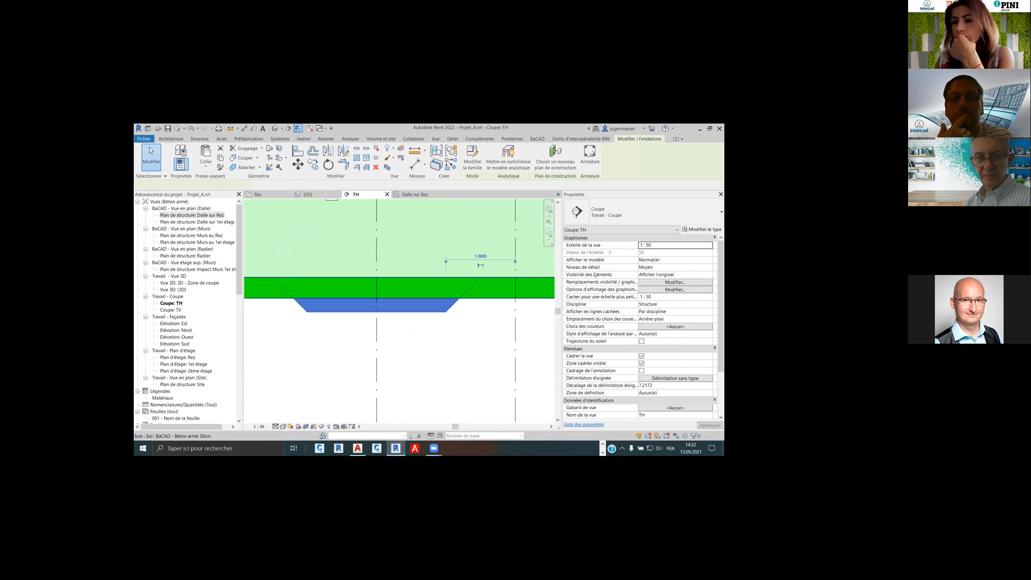
Create the 300x300x60 footing type: 3.0 by 3.0, 0.6 thick, in BaCAD-Béton_armé
left_click(706, 230)
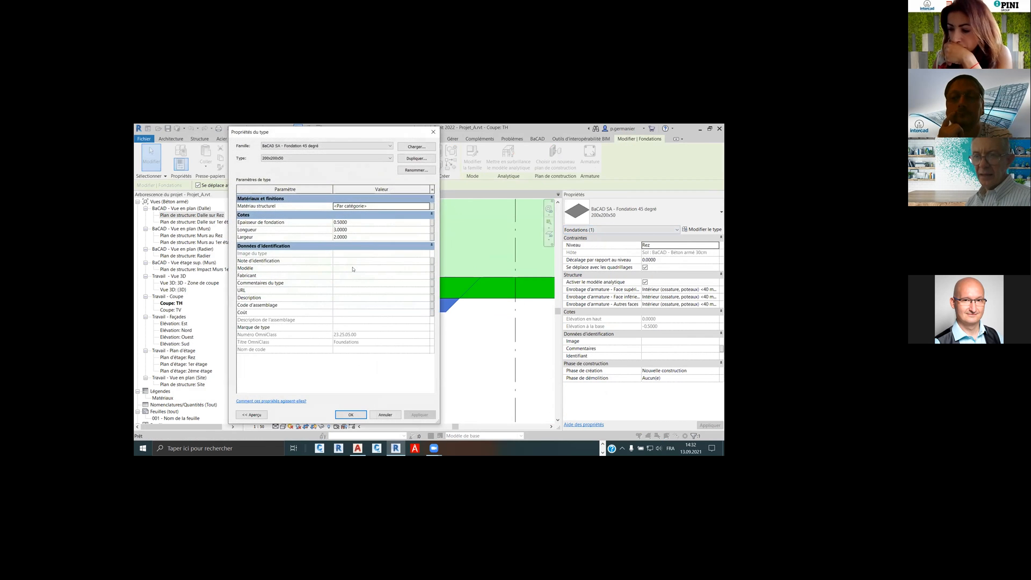
left_click(416, 159)
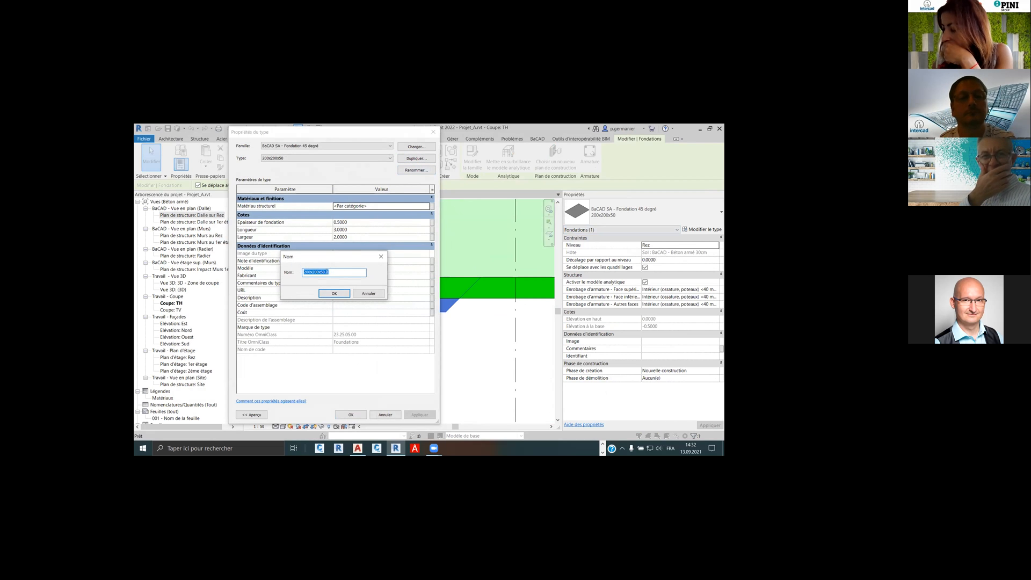
left_click(344, 273)
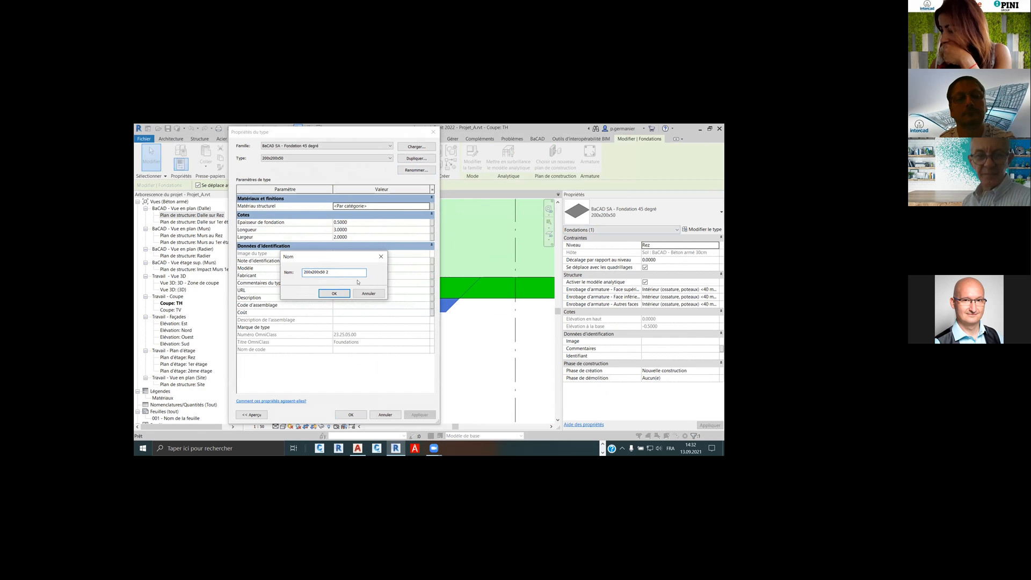
key("Delete")
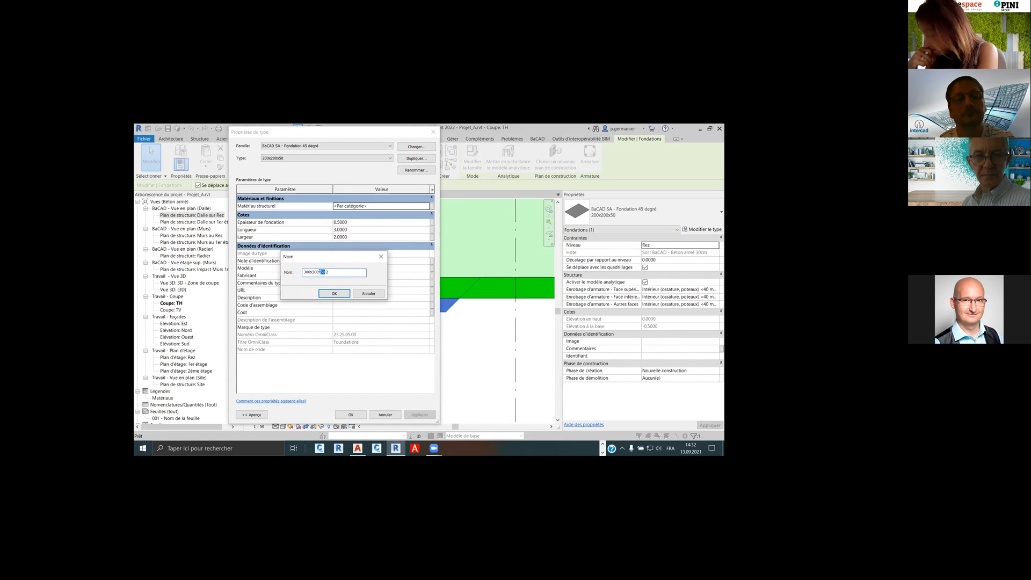
type("0")
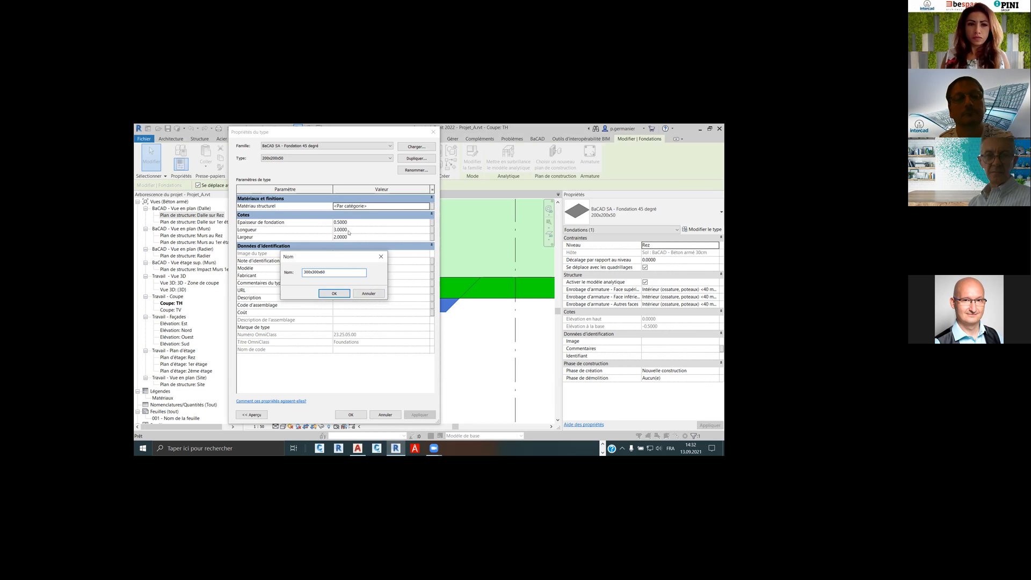
left_click(334, 293)
left_click(353, 237)
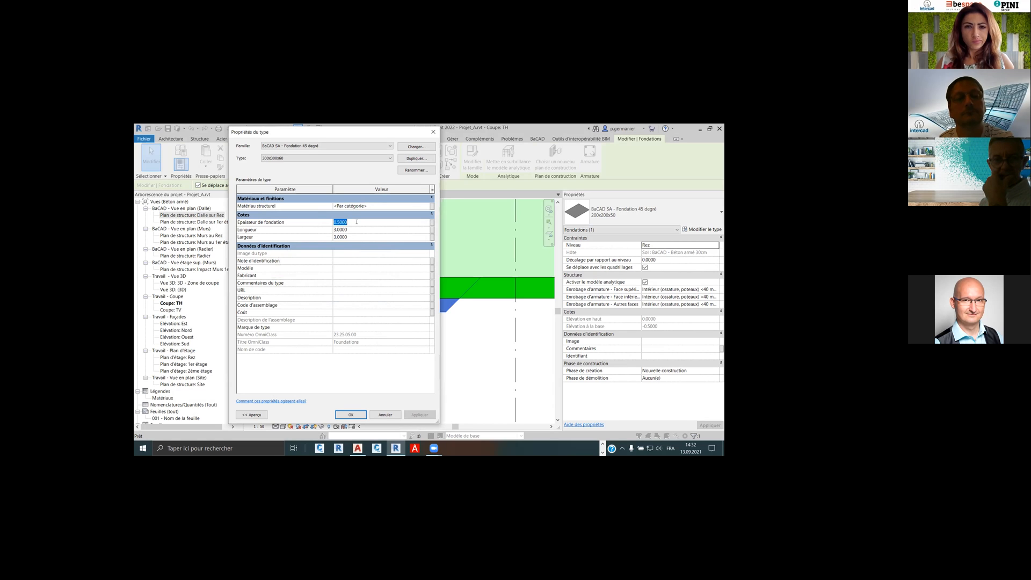
type("0.6")
left_click(414, 204)
left_click(427, 207)
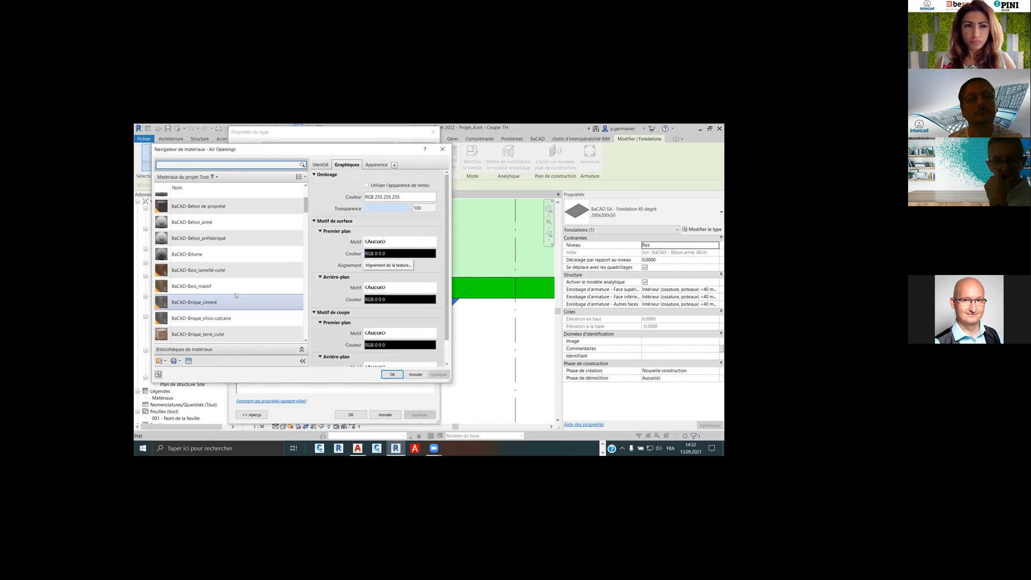
left_click(236, 222)
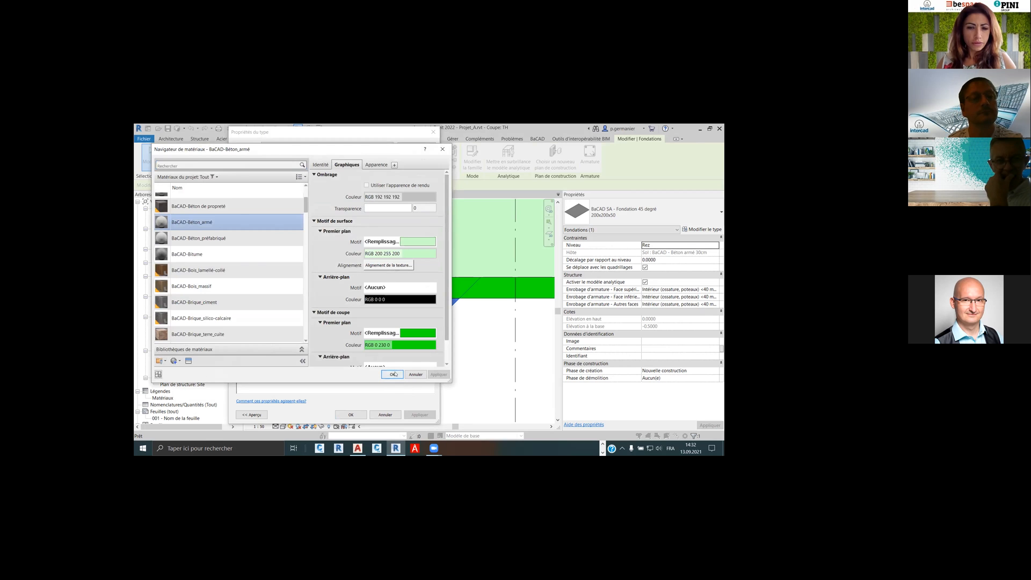
left_click(393, 374)
left_click(350, 415)
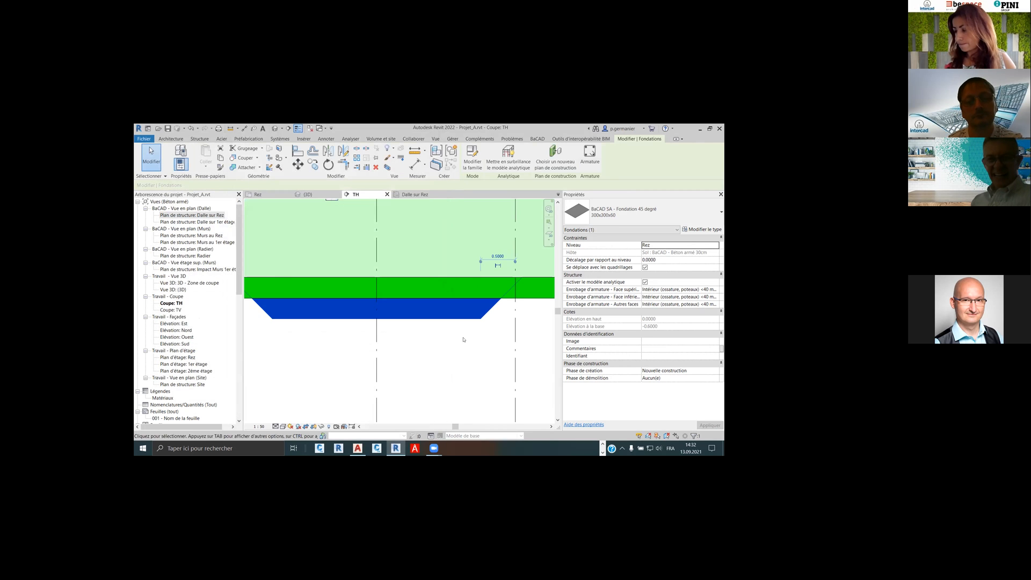
Clear the footing selection in section TH and return to the Rez floor plan
left_click(464, 340)
scroll(475, 341, "down", 2)
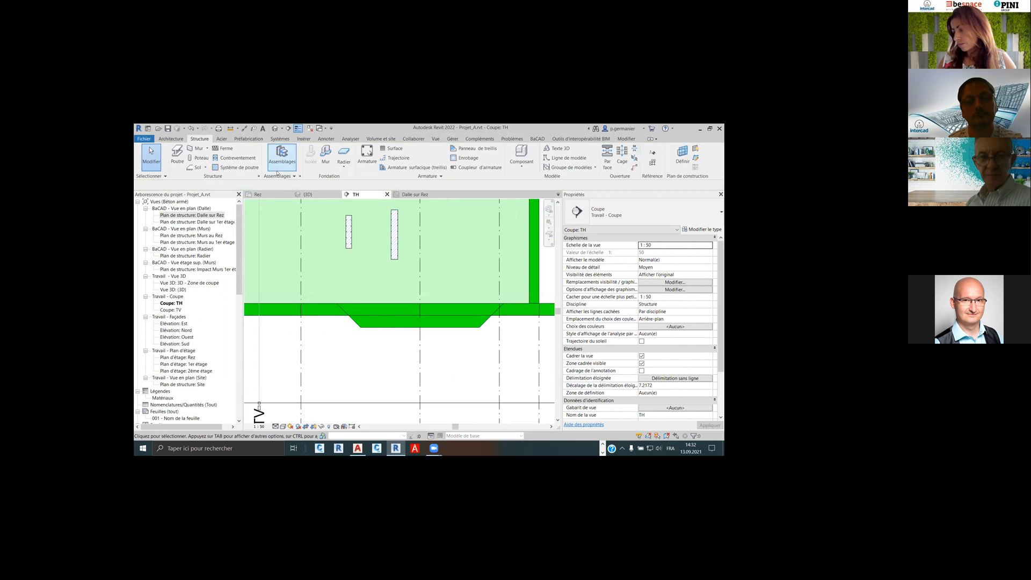
left_click(626, 139)
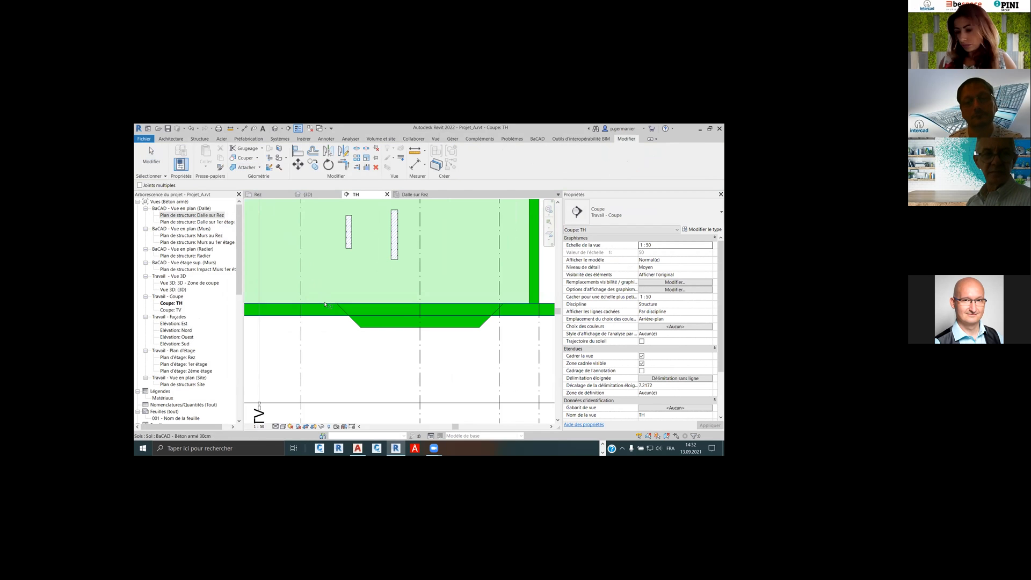
right_click(353, 333)
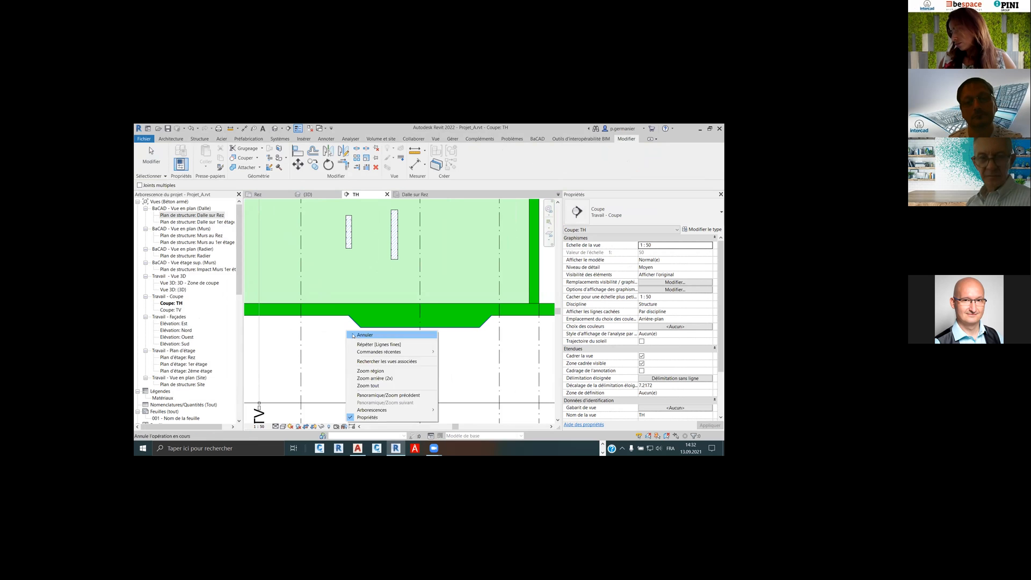
left_click(353, 335)
left_click(359, 321)
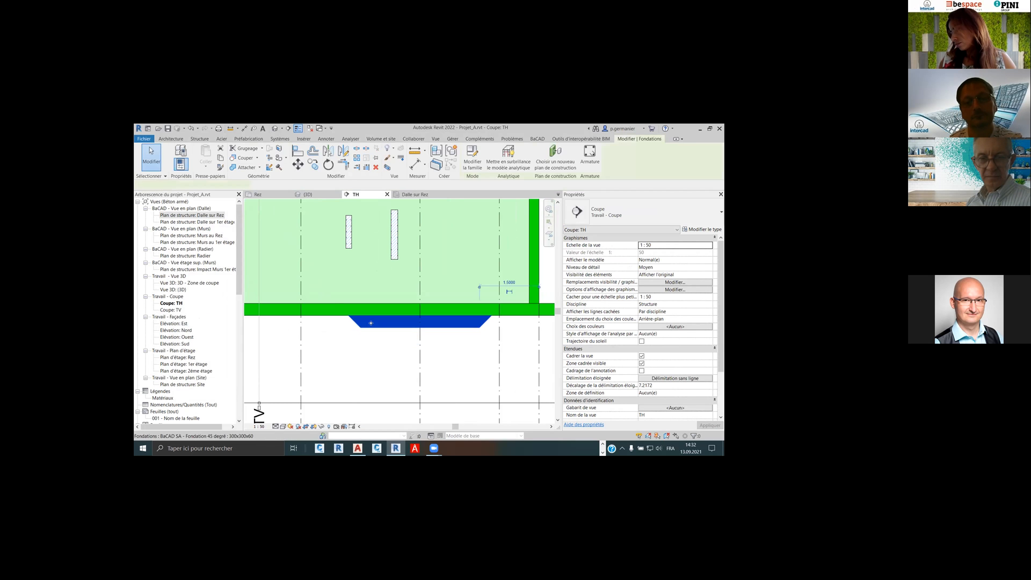
left_click(353, 363)
left_click(258, 194)
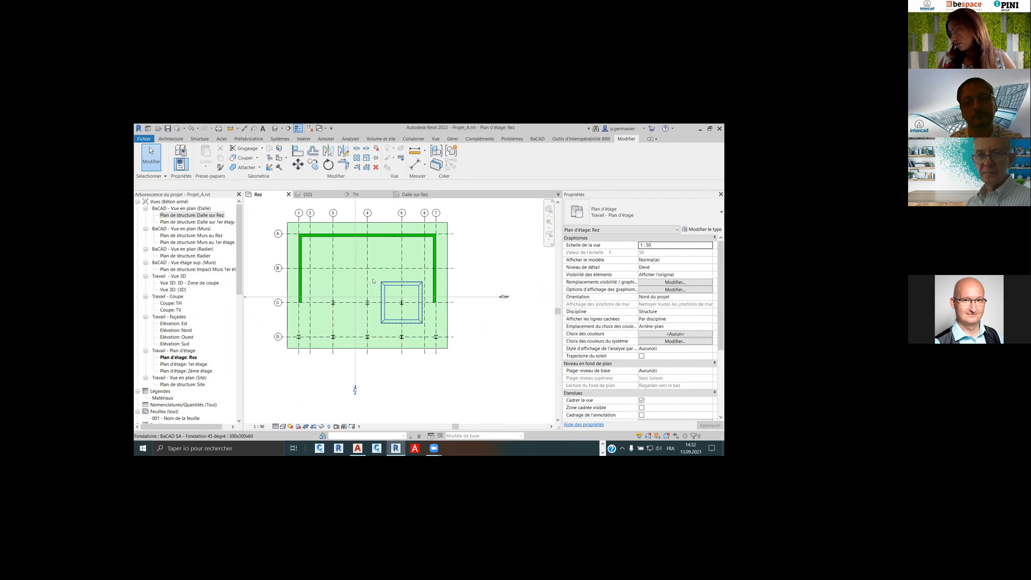
Set the Rez plan to show all hidden lines
scroll(346, 310, "up", 1)
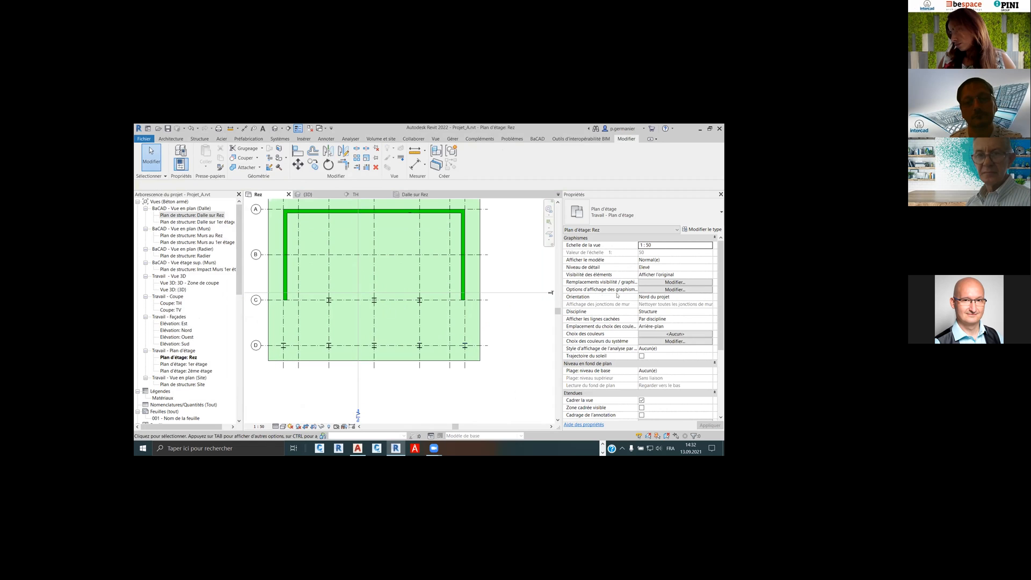
left_click(709, 319)
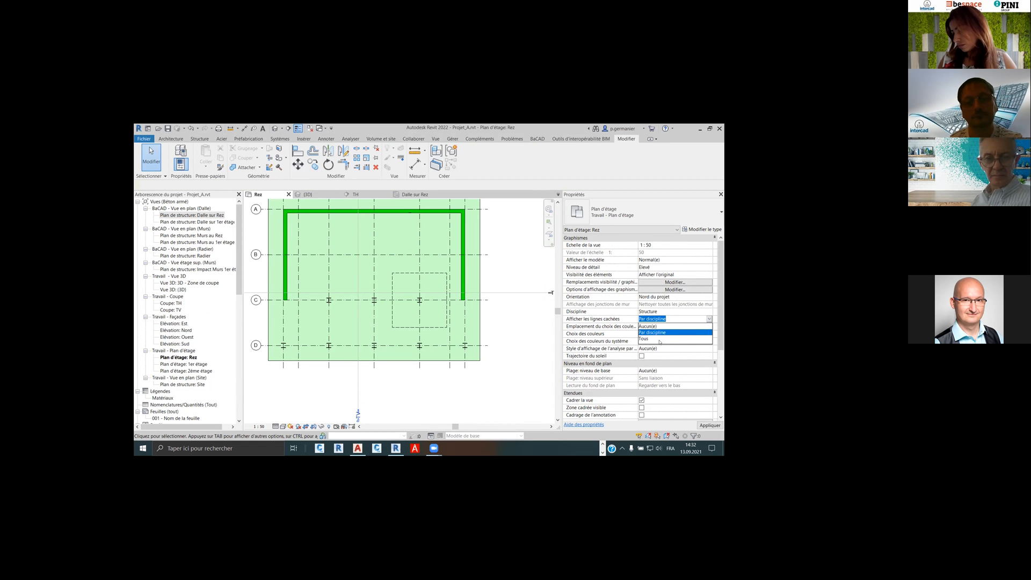
left_click(660, 328)
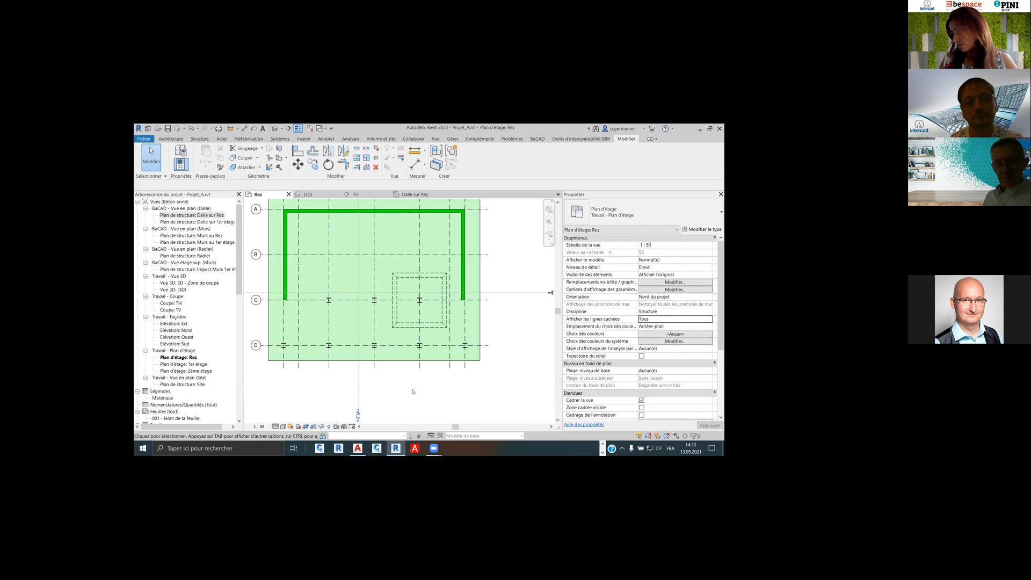
scroll(428, 306, "up", 2)
scroll(428, 306, "down", 1)
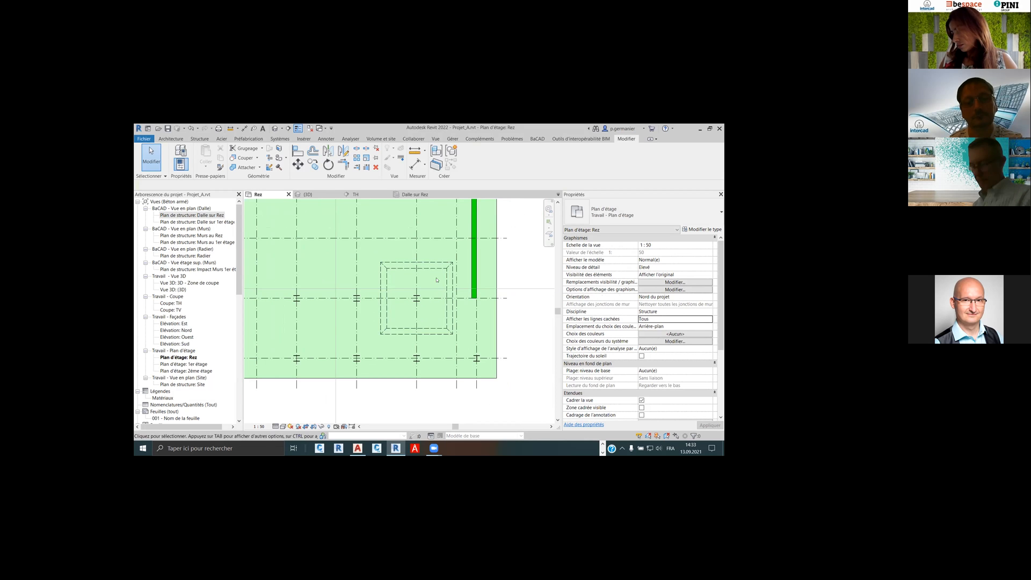
Switch the footing under the slab to the 200x200x50 type and apply its type properties
left_click(437, 262)
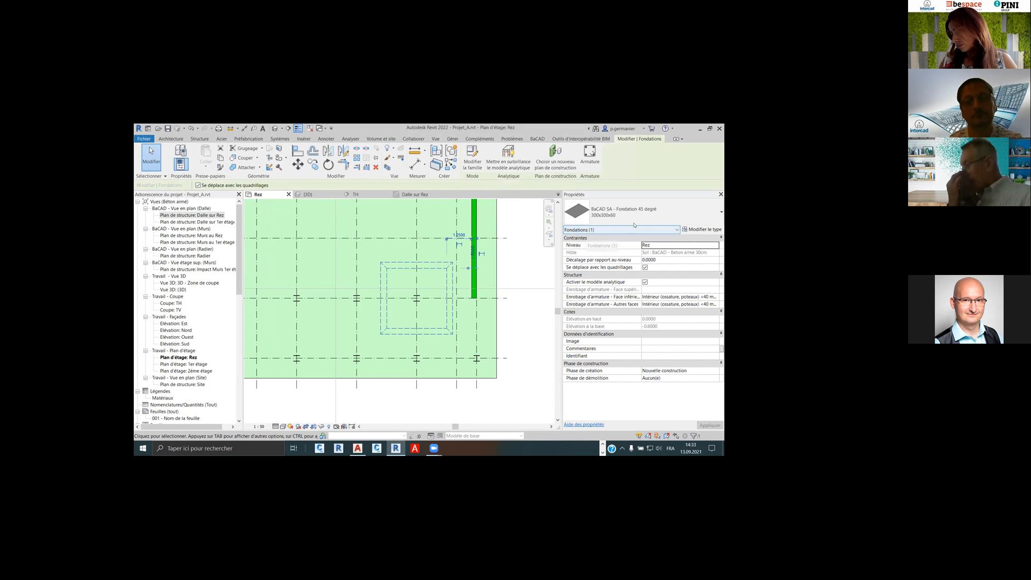
left_click(698, 214)
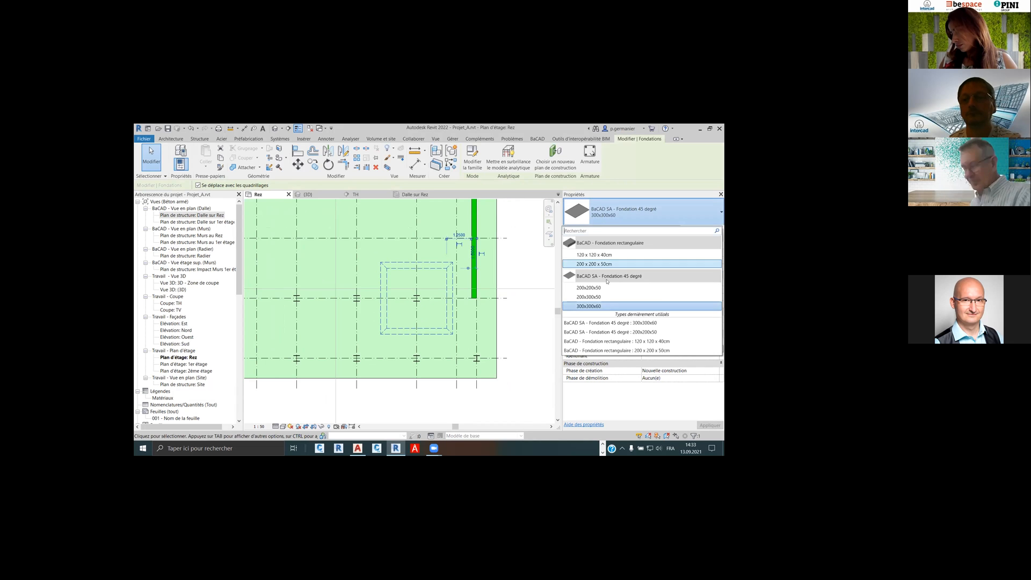
left_click(597, 288)
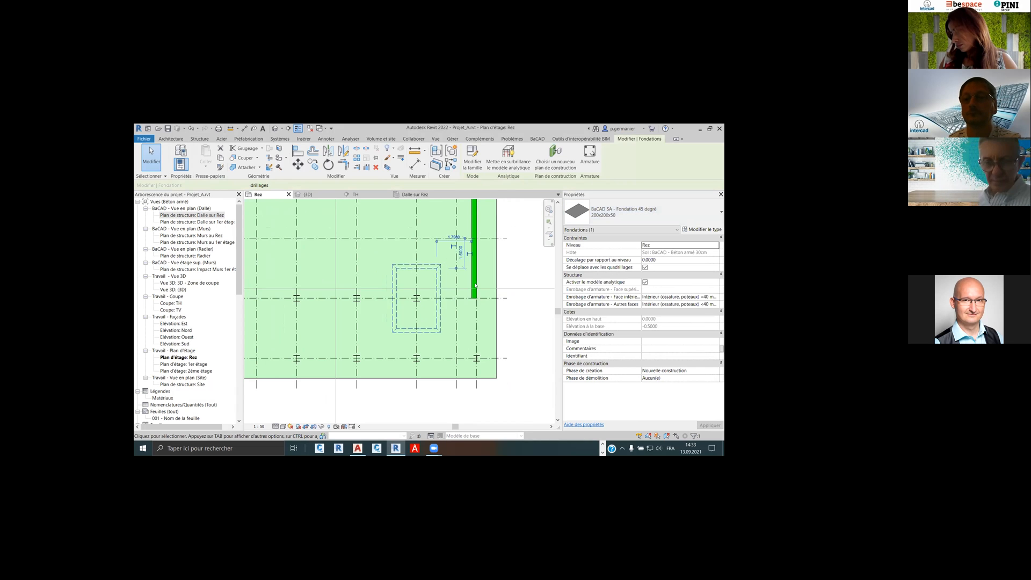
left_click(617, 225)
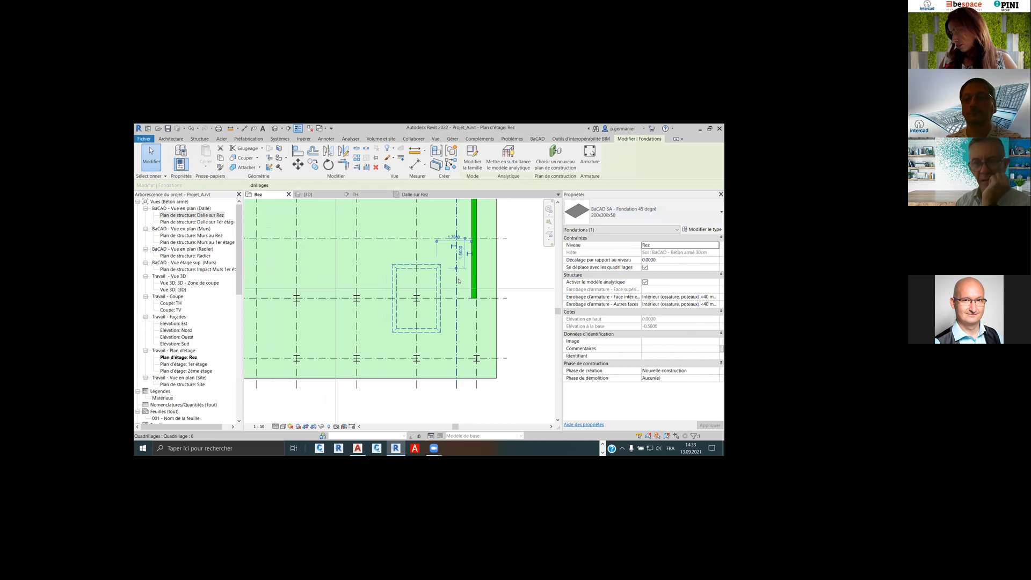
left_click(616, 220)
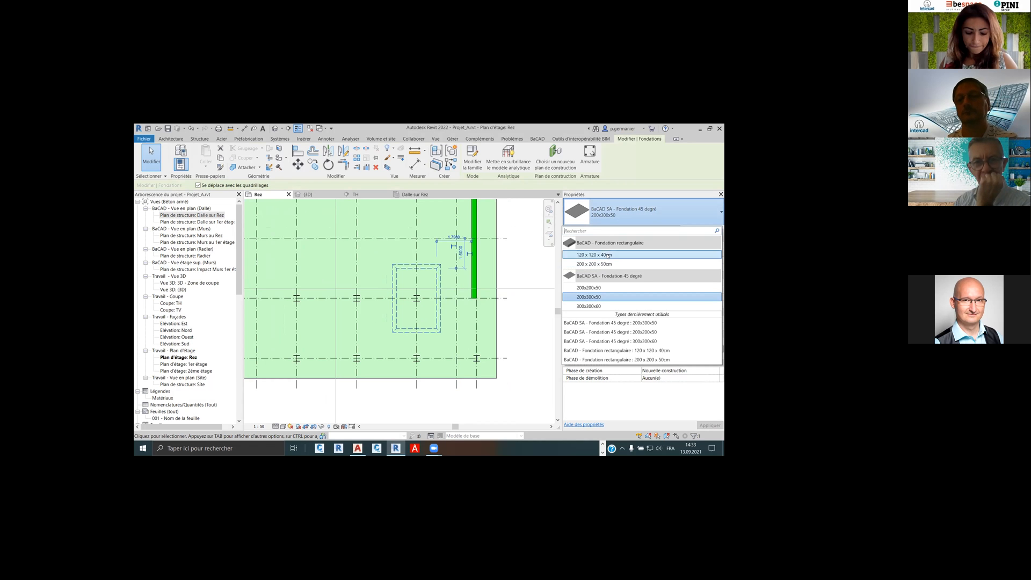
left_click(588, 288)
left_click(700, 229)
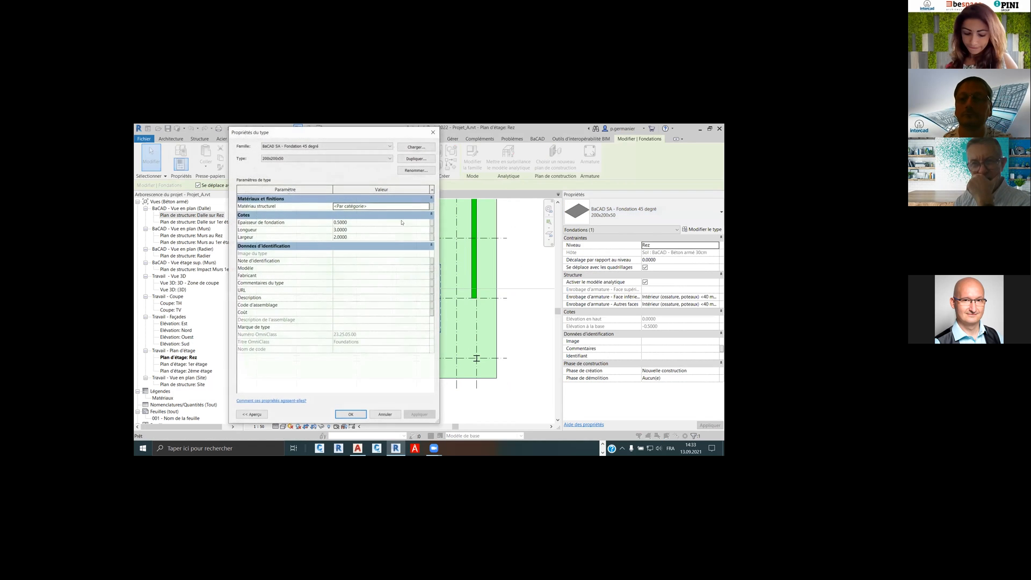
left_click(363, 229)
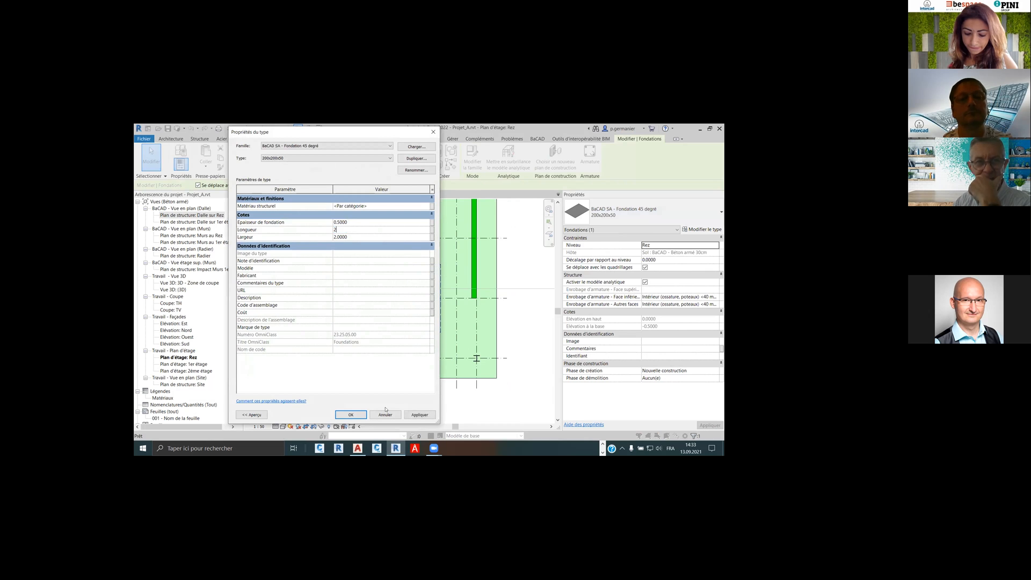
left_click(357, 413)
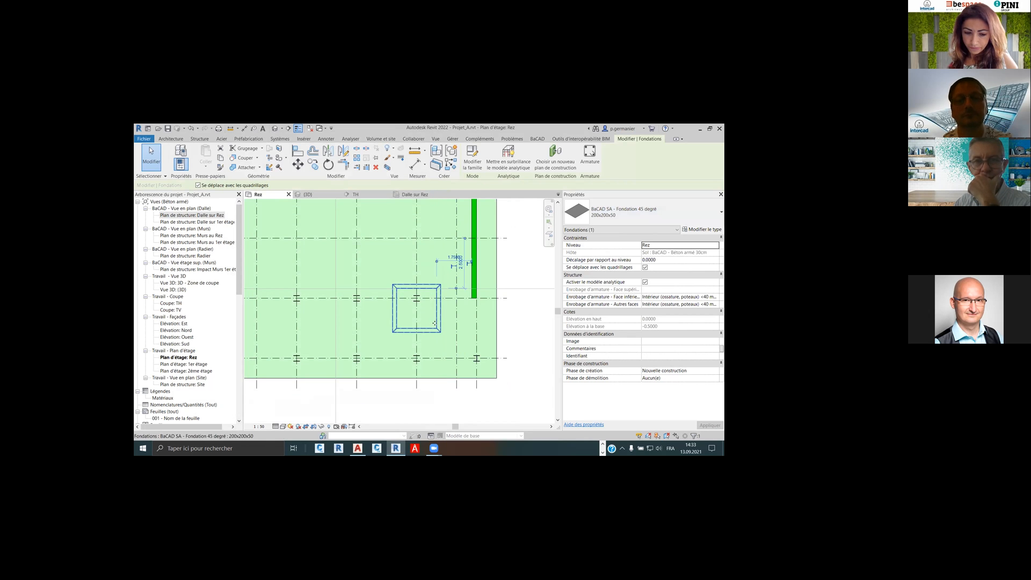
Move the footing 0.5 into its final position on grid C
scroll(432, 311, "up", 2)
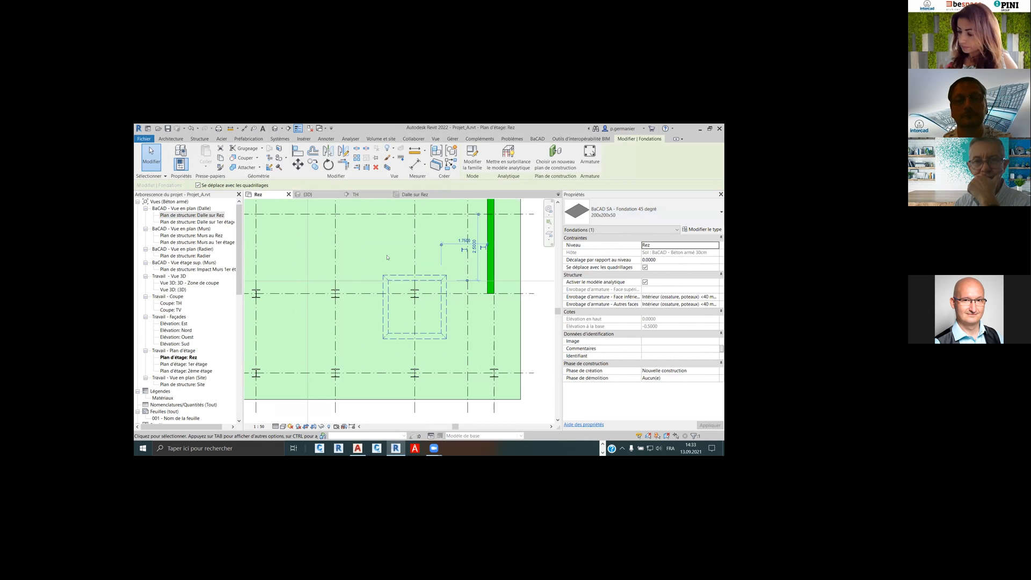
left_click(300, 151)
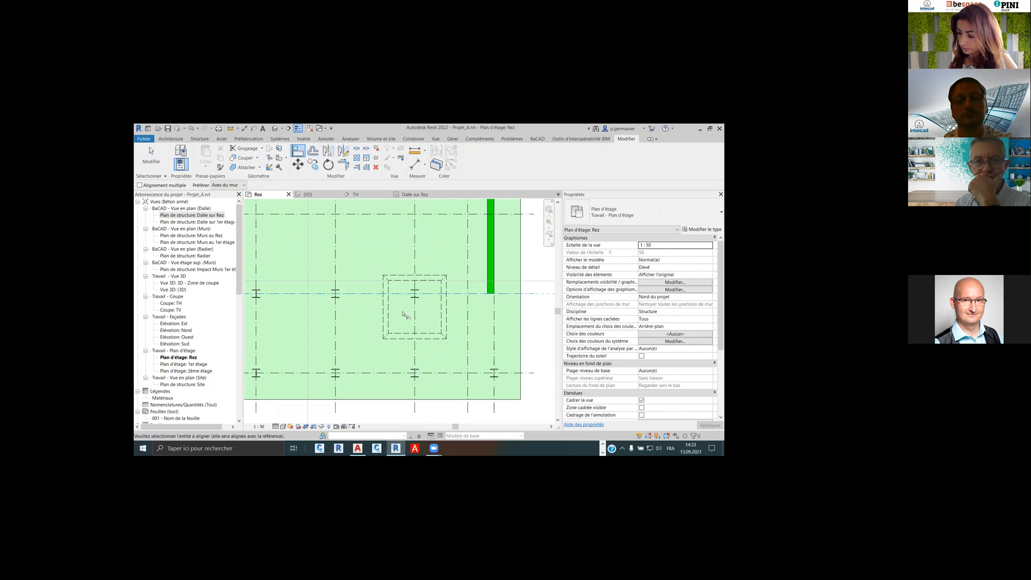
key("Escape")
left_click(443, 313)
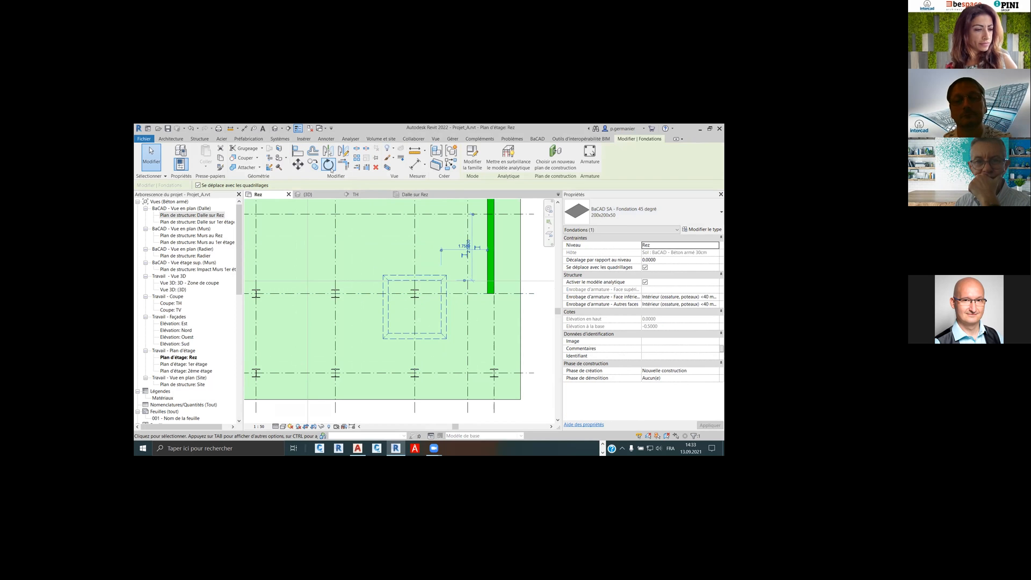
left_click(297, 164)
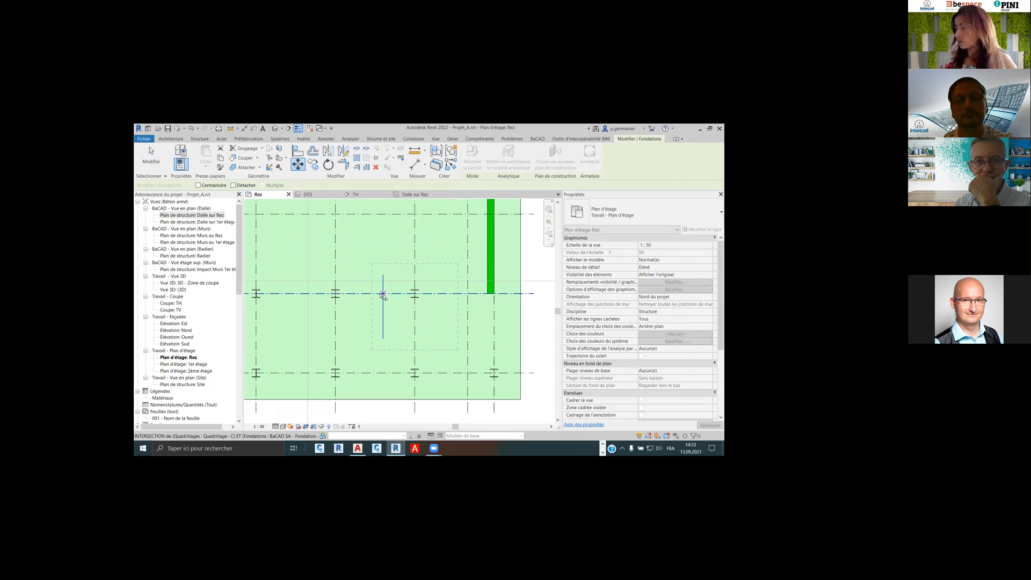
left_click(388, 307)
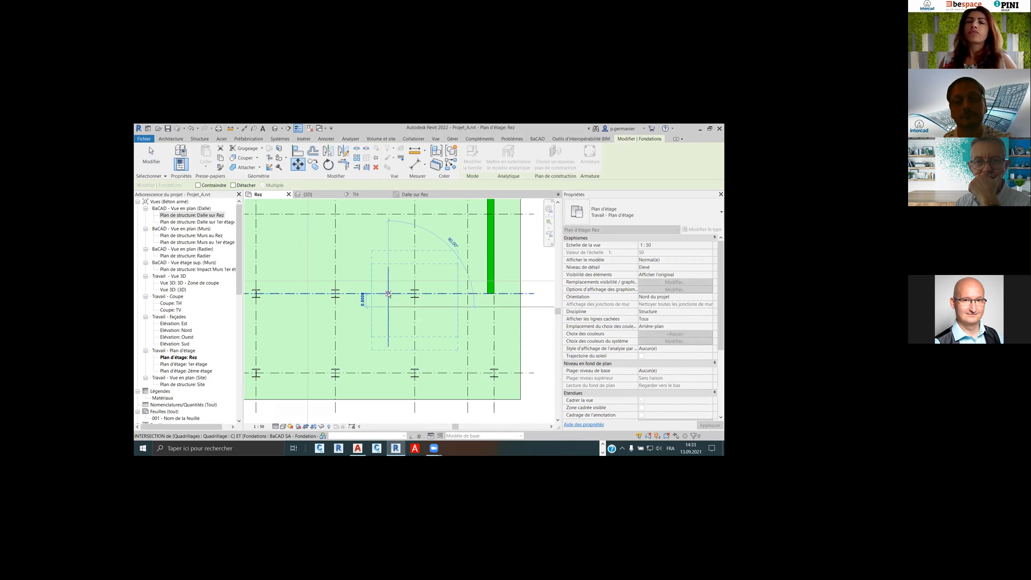
left_click(388, 293)
key("Escape")
scroll(507, 341, "down", 4)
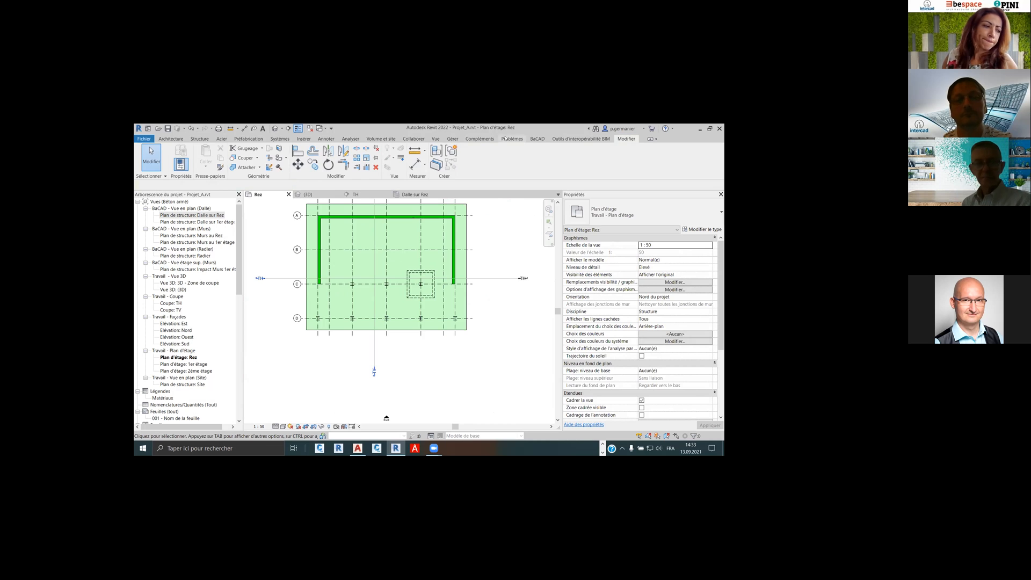
left_click(532, 139)
Download the Default Tête ancrage type from the BaCAD Libraries > Post-tensioning > Generic library
left_click(224, 156)
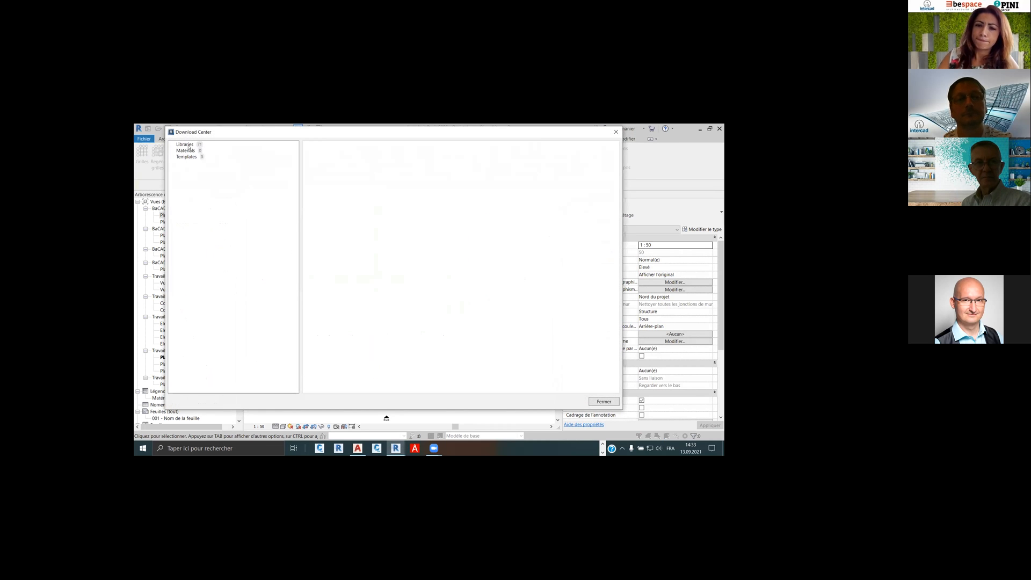
left_click(185, 144)
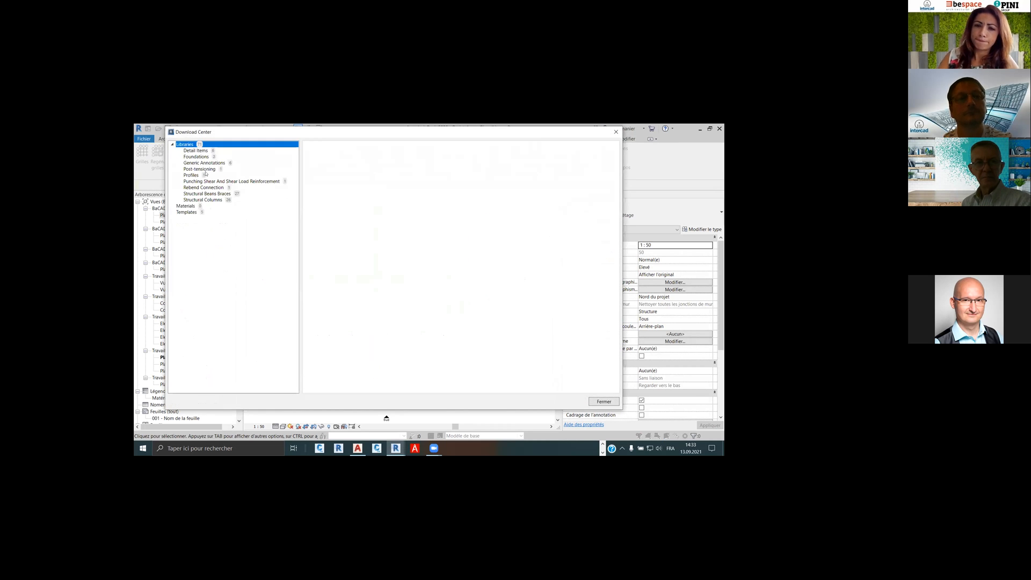
left_click(199, 168)
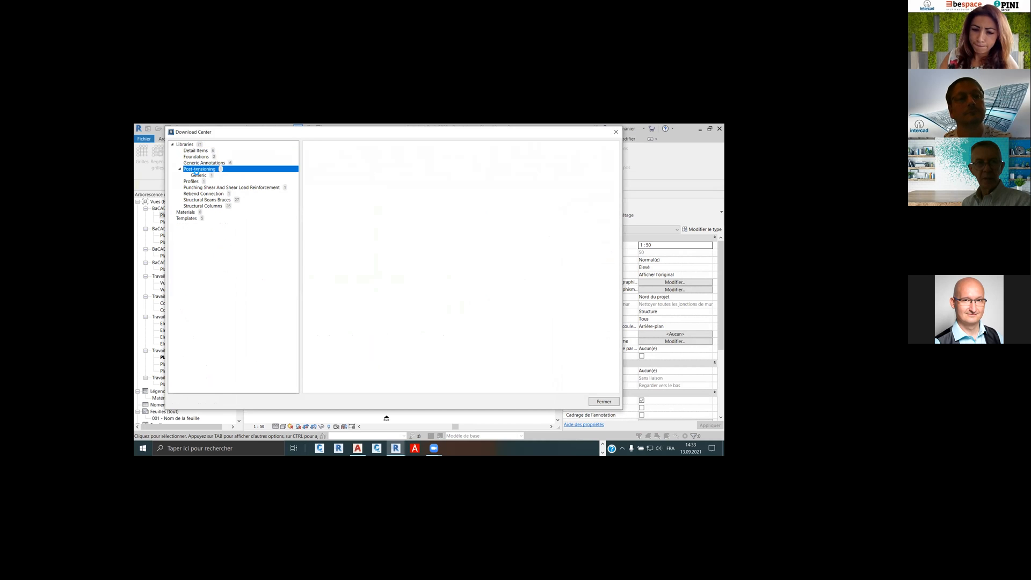
left_click(199, 175)
left_click(232, 189)
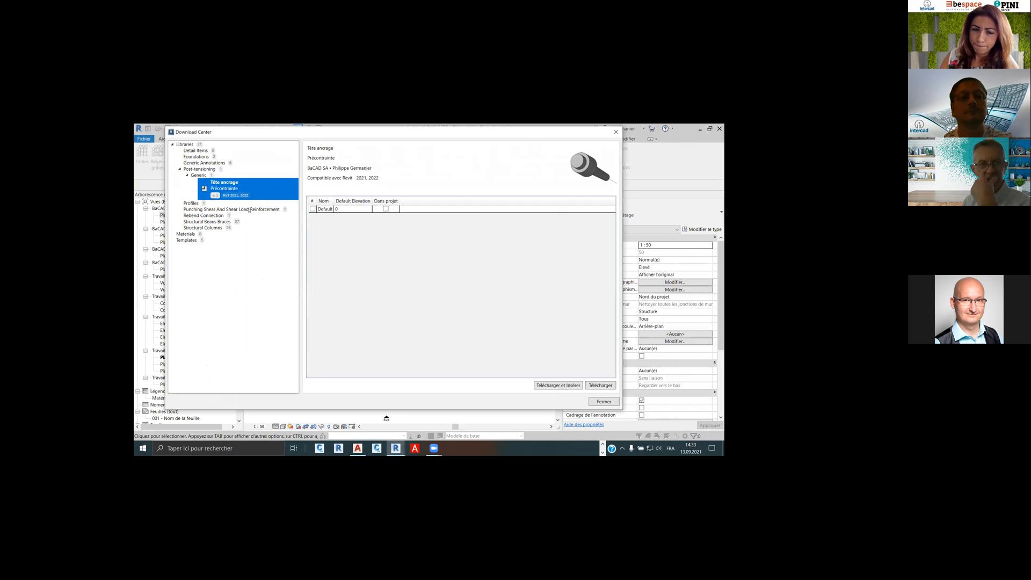
left_click(247, 210)
left_click(204, 215)
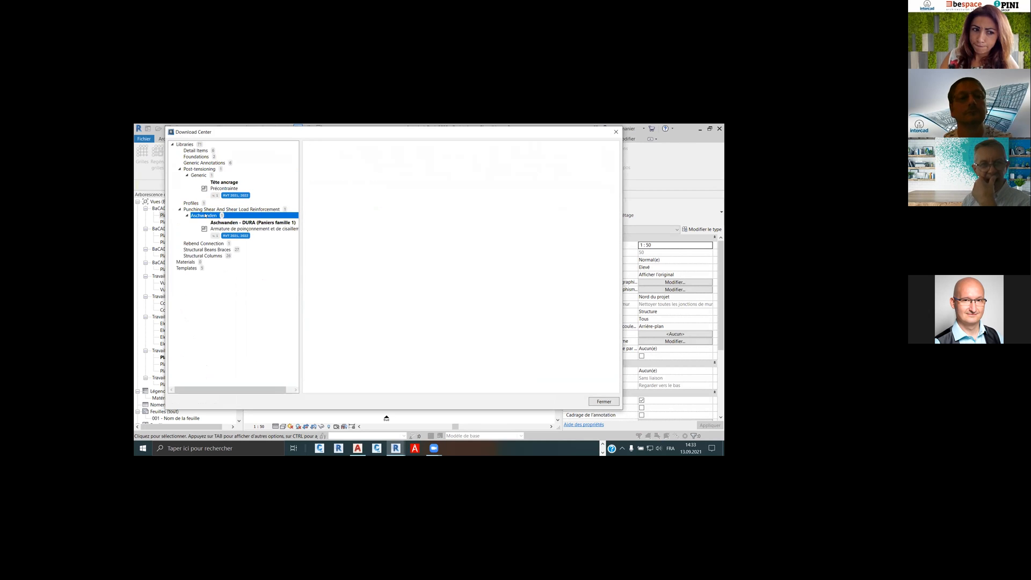
left_click(222, 224)
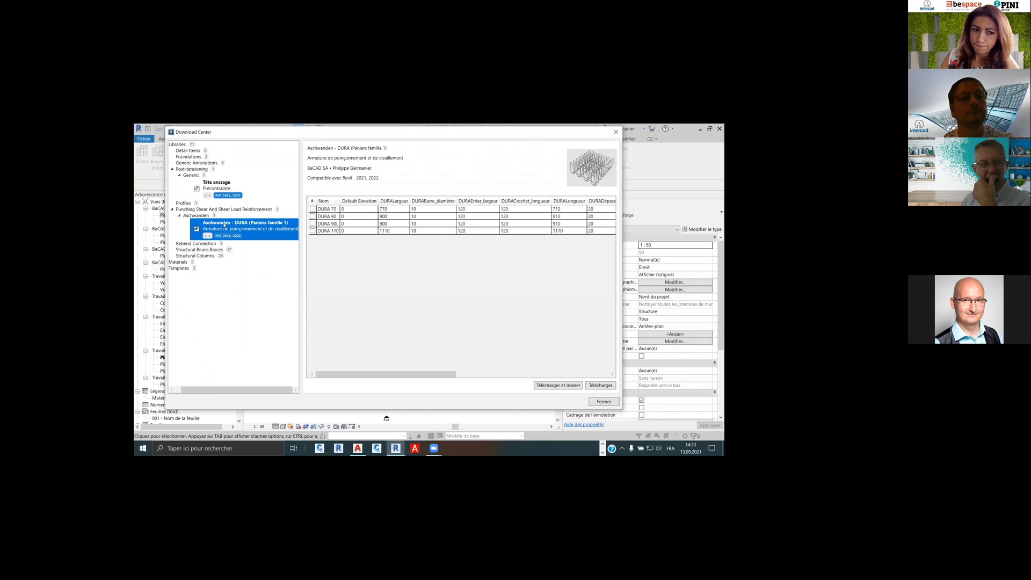
left_click(225, 189)
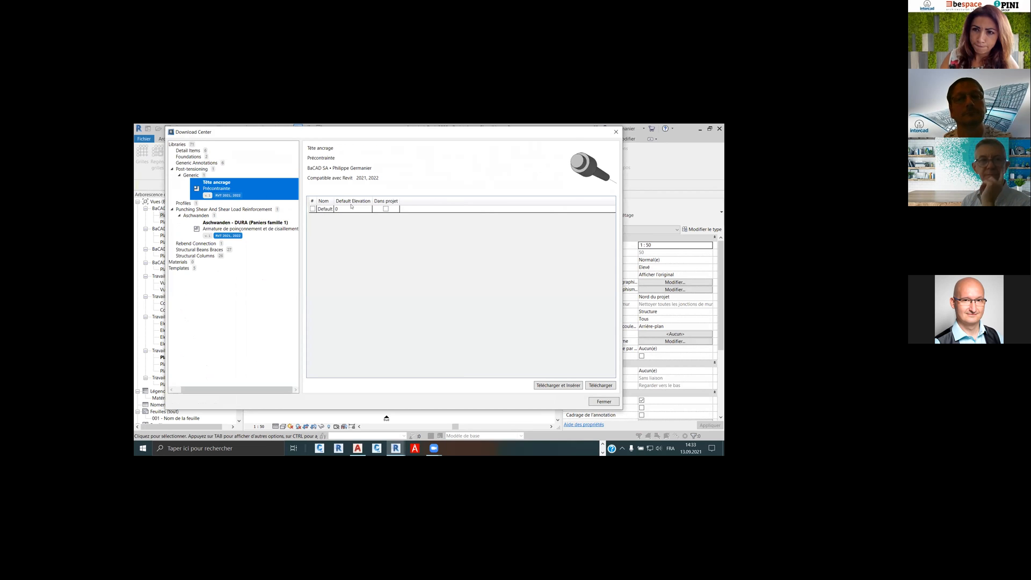
left_click(313, 209)
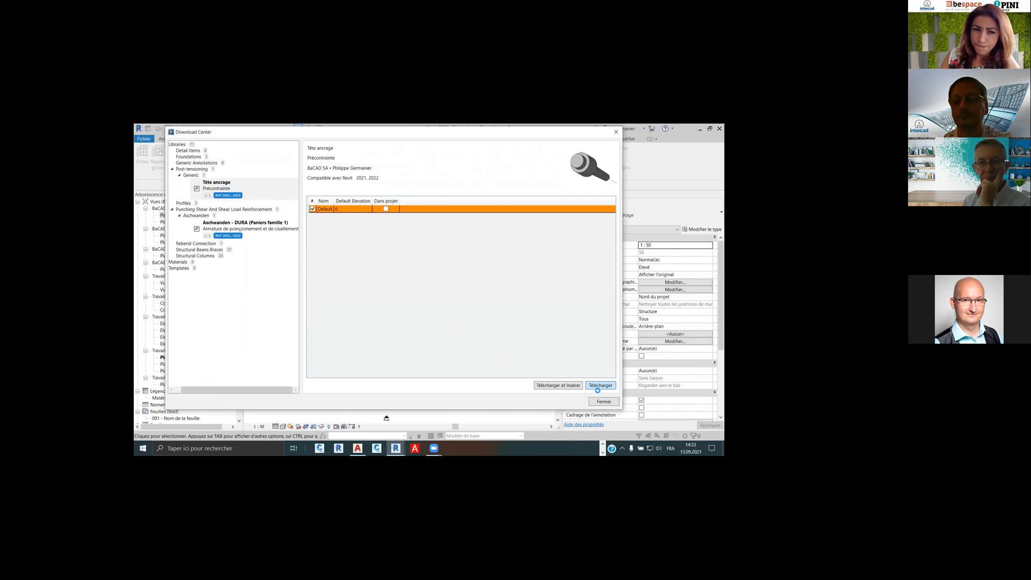
left_click(608, 402)
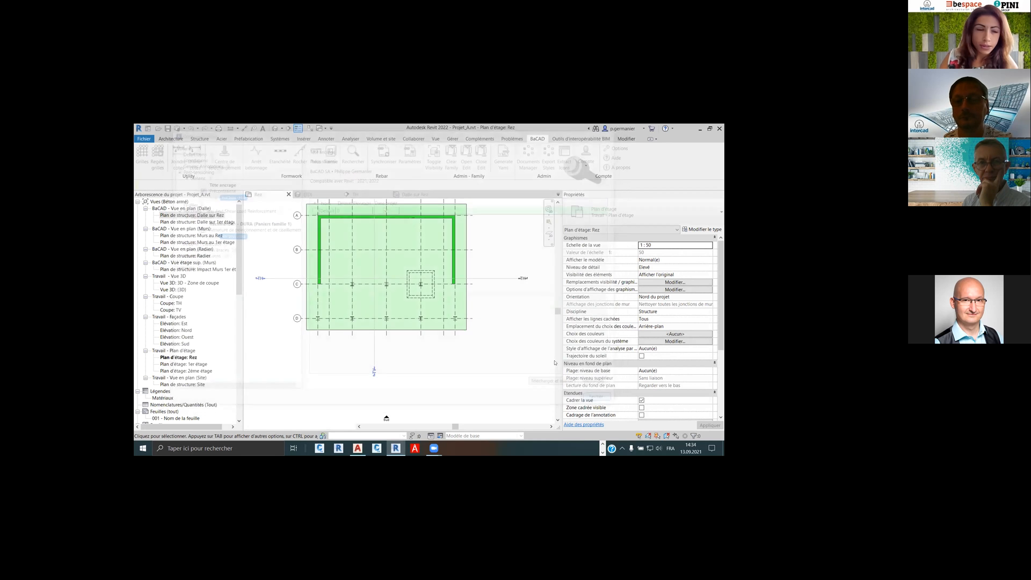
Draw a diagonal reference plane from the top-left wall corner to the foundation
scroll(389, 213, "up", 3)
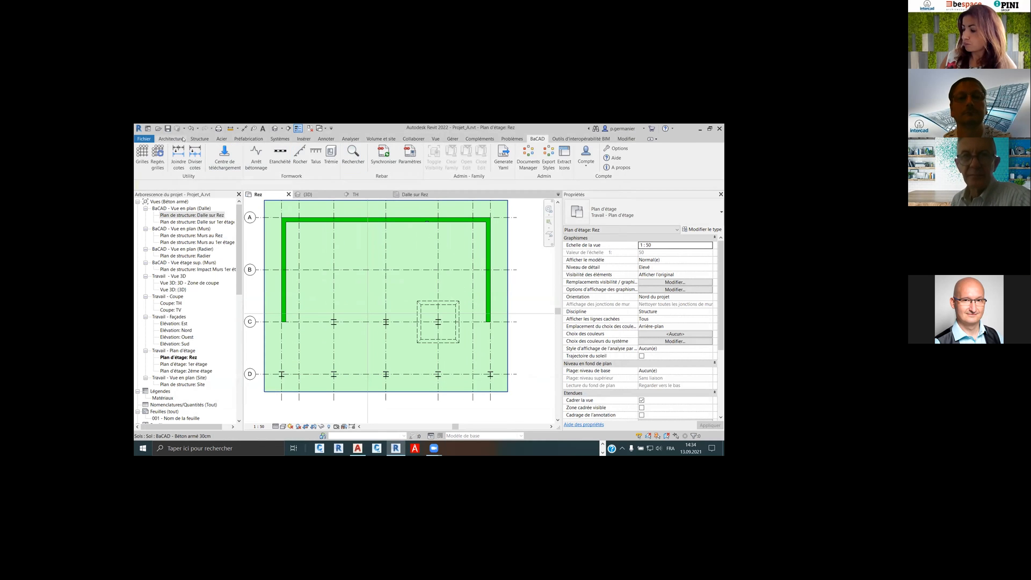
left_click(206, 140)
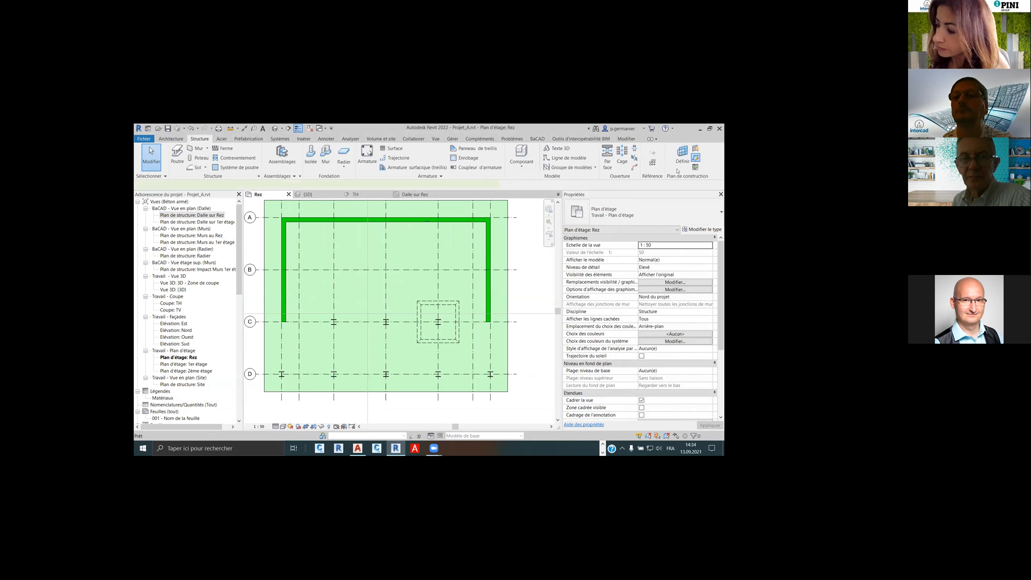
left_click(286, 221)
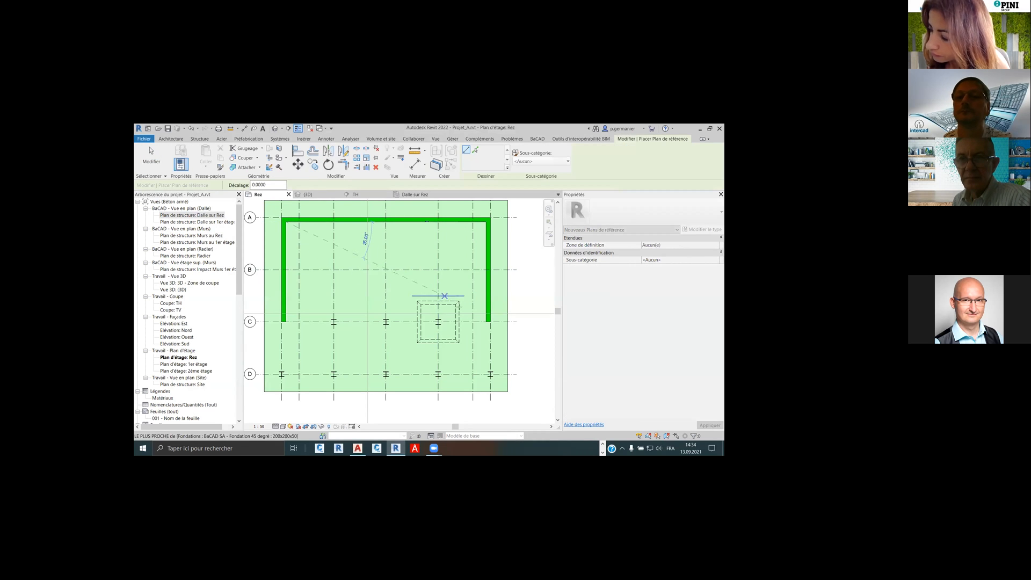
left_click(486, 321)
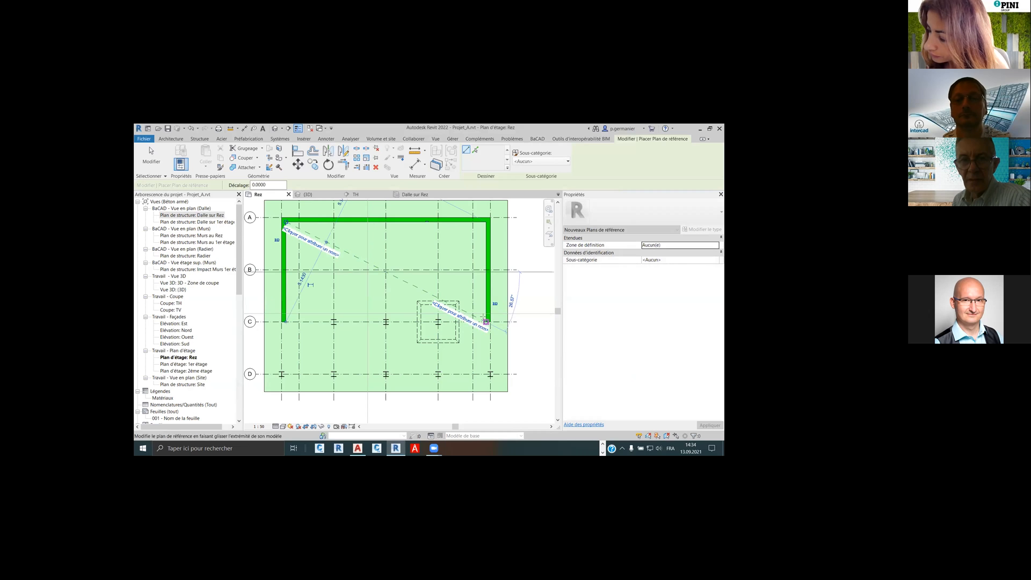
right_click(459, 267)
left_click(467, 268)
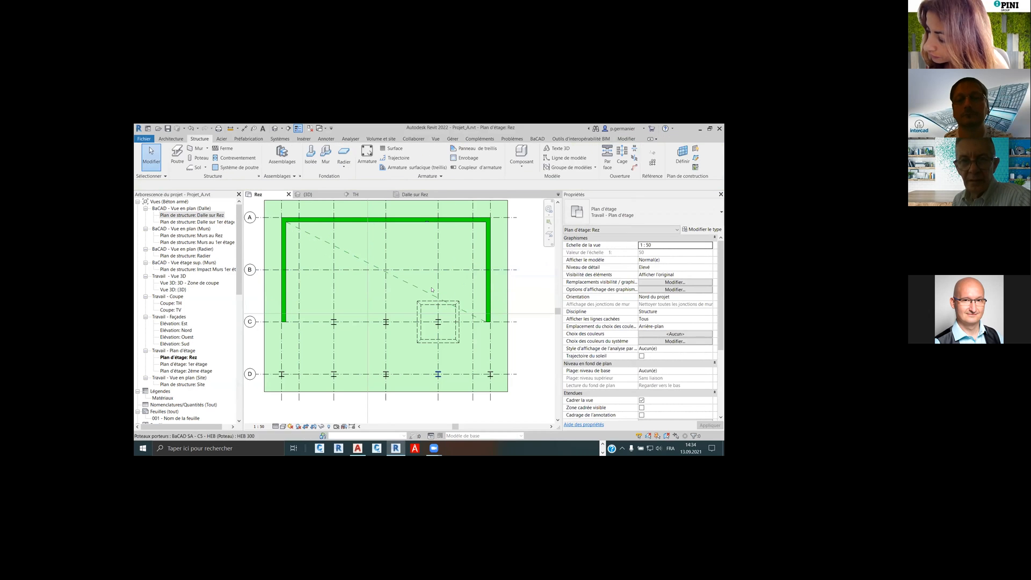
Name the plane 'Axe précontrainte', extend both ends past the walls, and view it in 3D
left_click(425, 290)
left_click(307, 243)
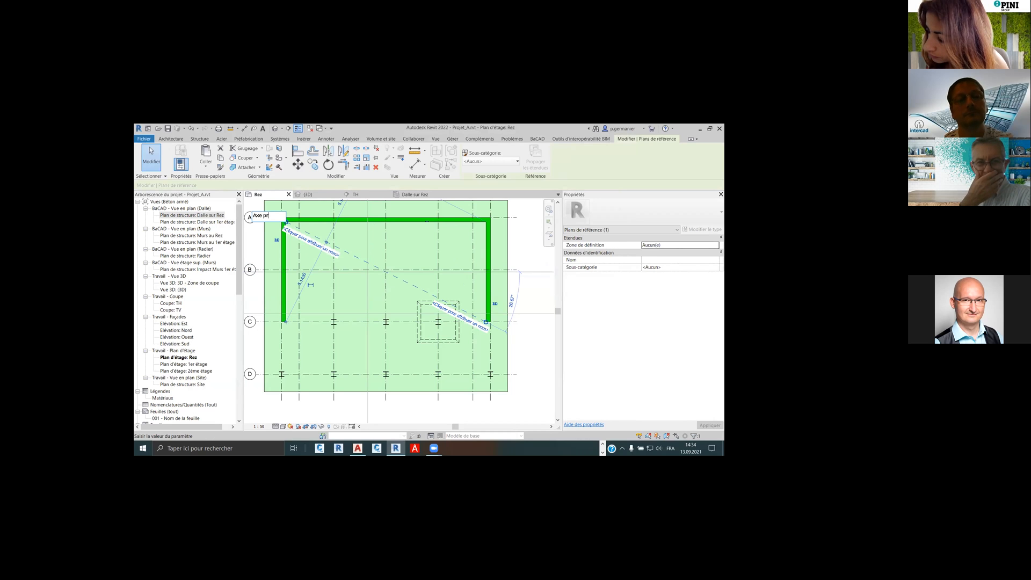
type("Axe précontrainte")
key("Return")
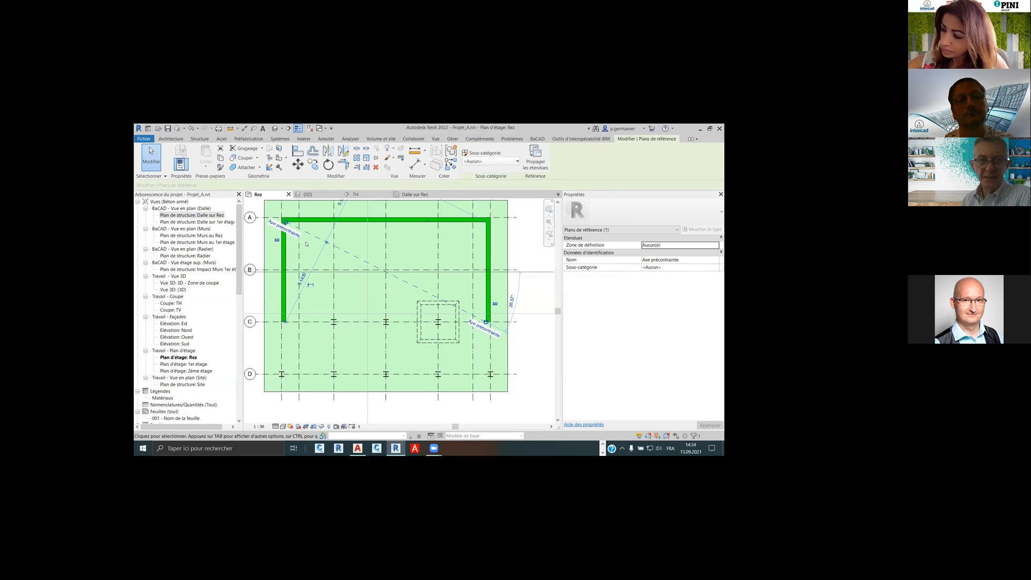
left_click(345, 291)
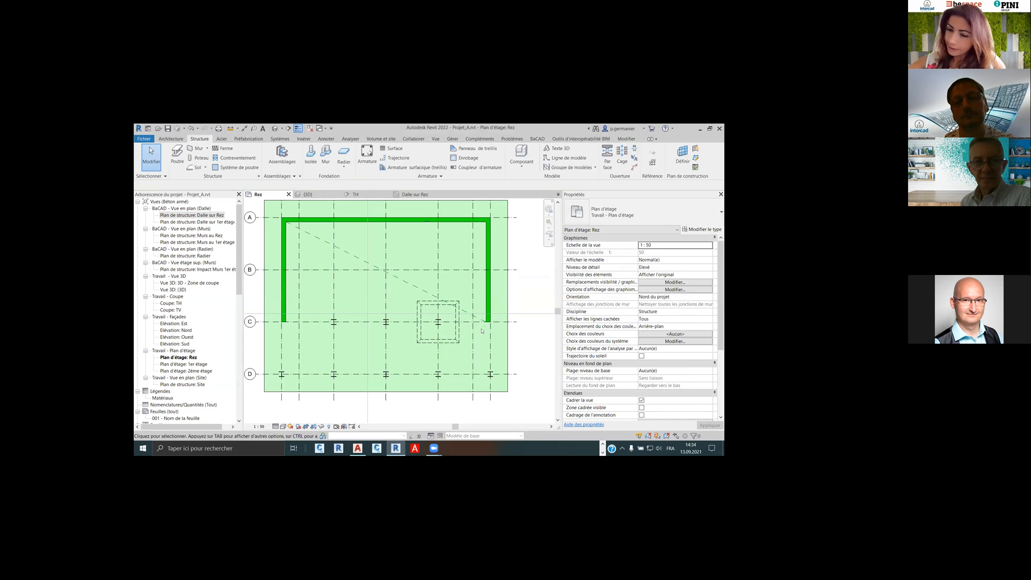
left_click(477, 319)
left_click_drag(486, 322, 508, 333)
left_click_drag(288, 221, 264, 211)
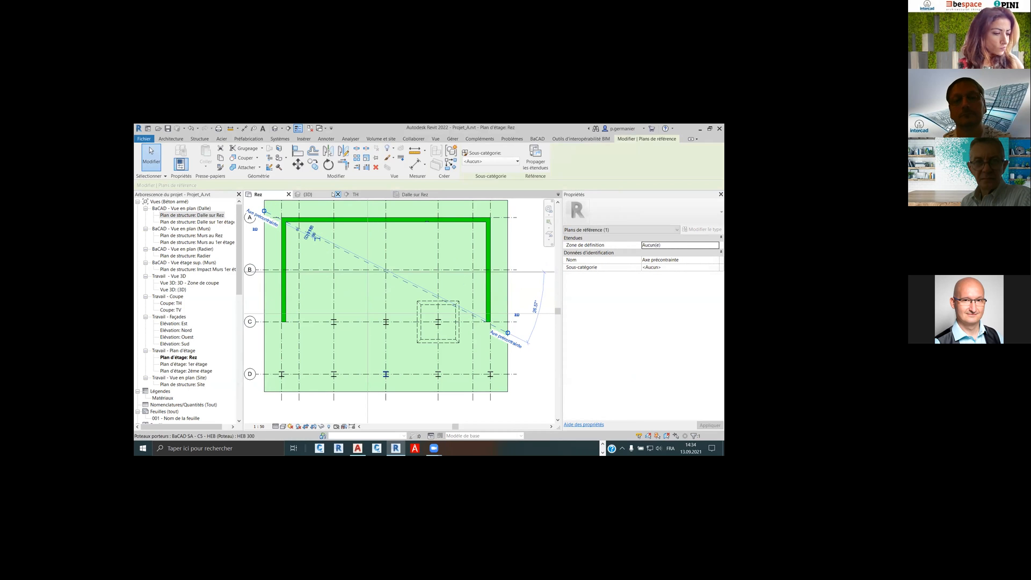
left_click(307, 194)
middle_click_drag(461, 303, 422, 308, "shift")
Set Axe précontrainte as the active work plane in the 3D view
left_click(204, 140)
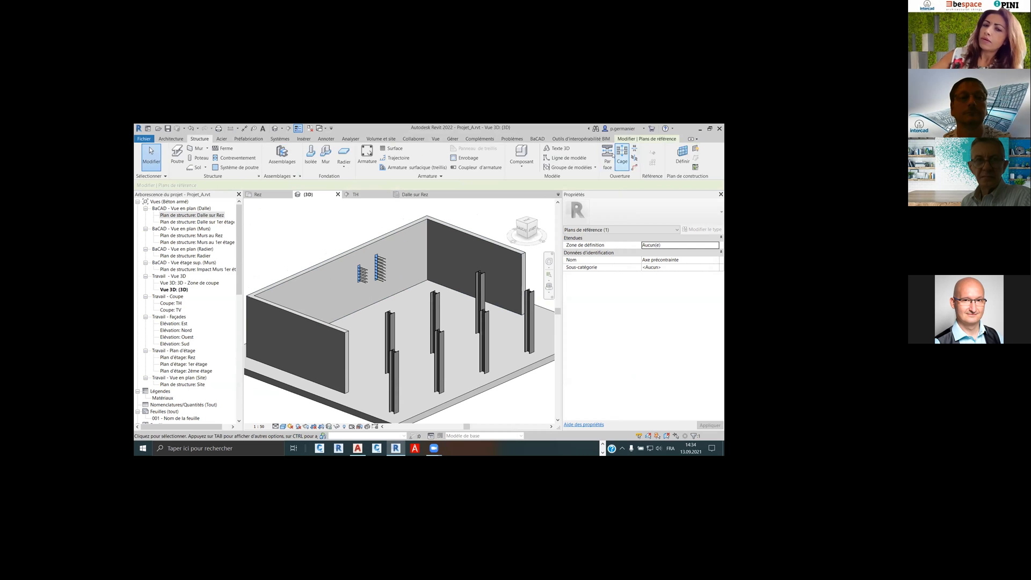
left_click(686, 155)
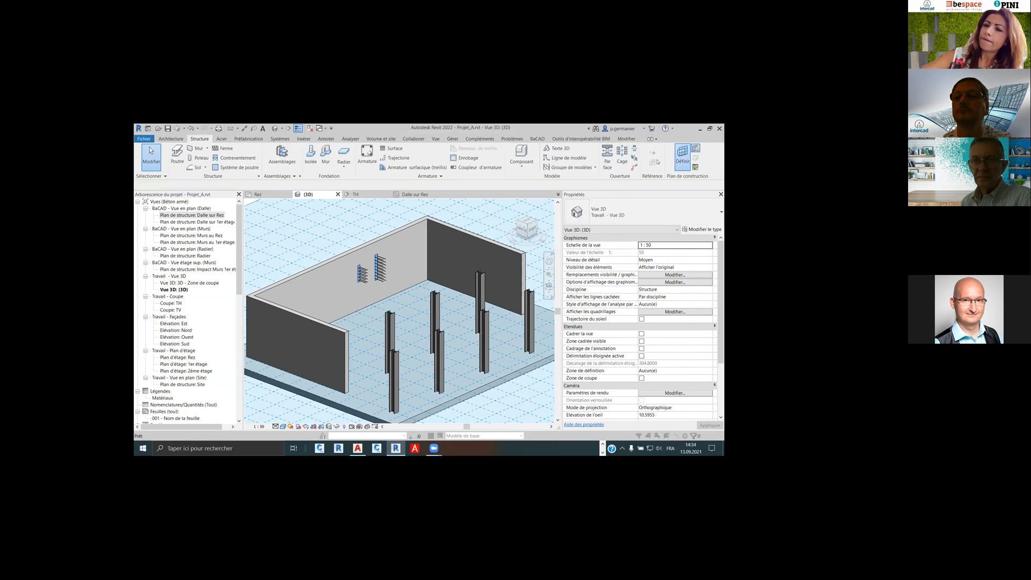
left_click(435, 285)
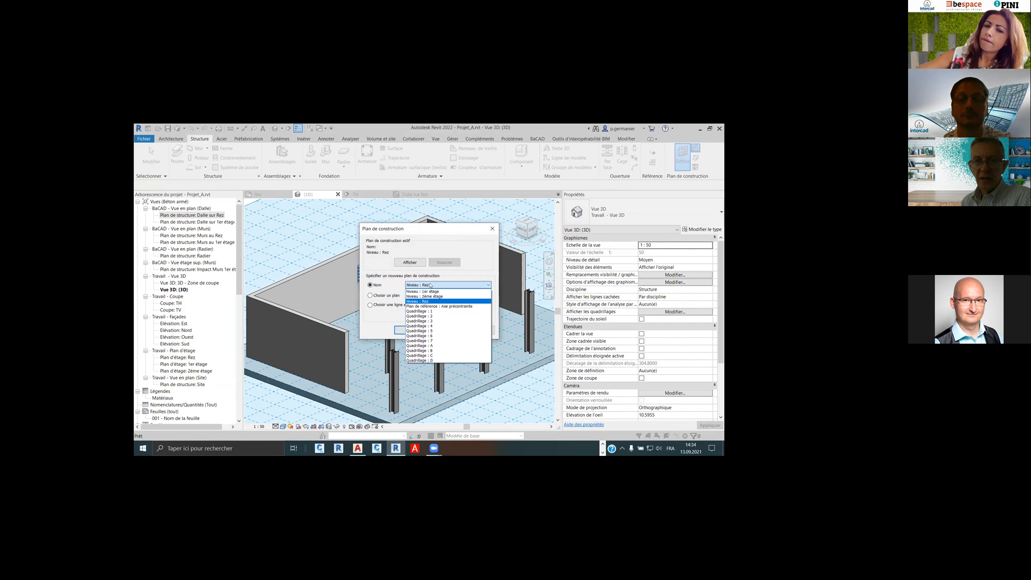
left_click(449, 310)
left_click(410, 330)
scroll(455, 338, "down", 2)
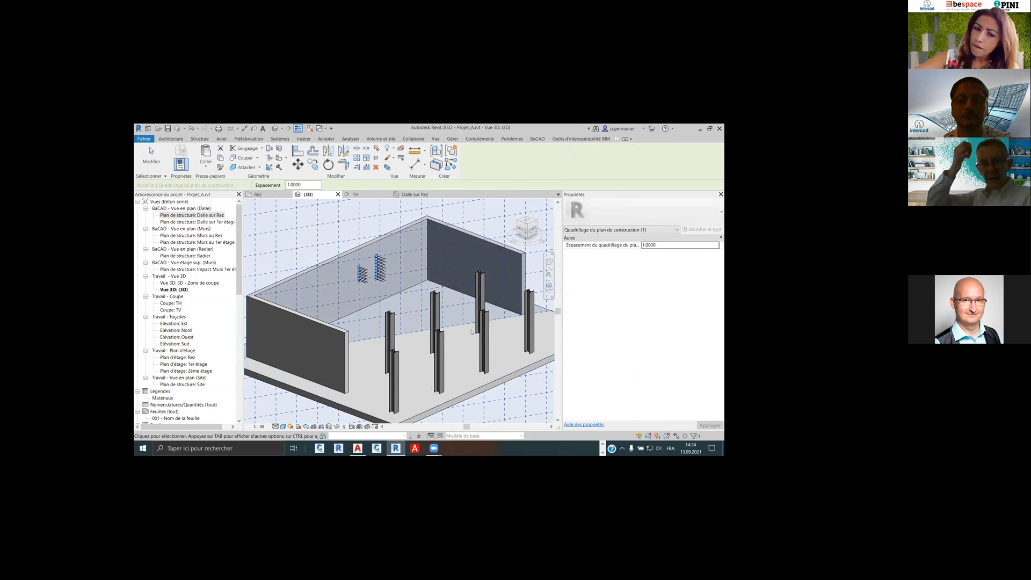
scroll(454, 338, "down", 1)
middle_click_drag(454, 338, 430, 340, "shift")
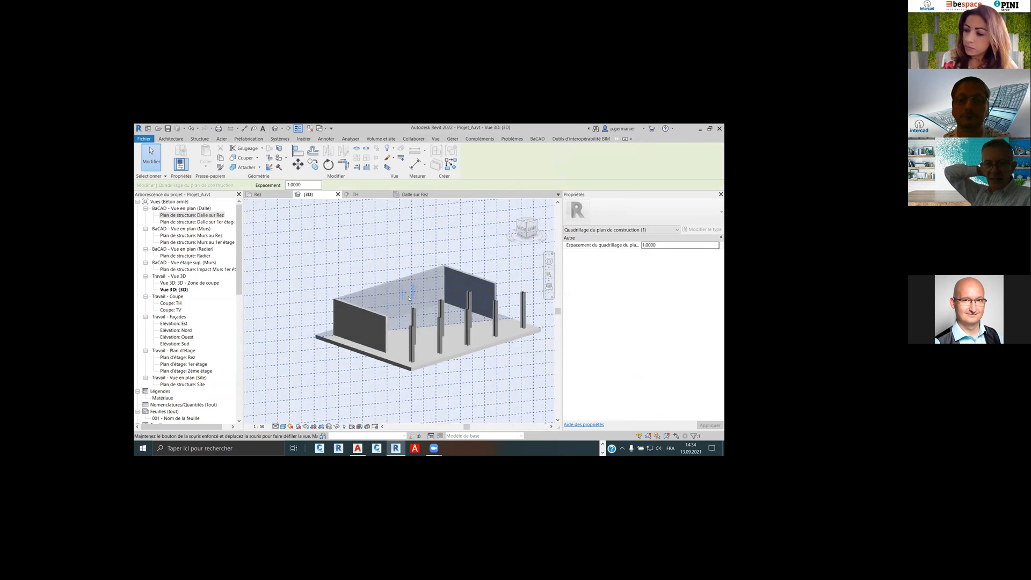
scroll(409, 305, "up", 3)
scroll(400, 279, "down", 1)
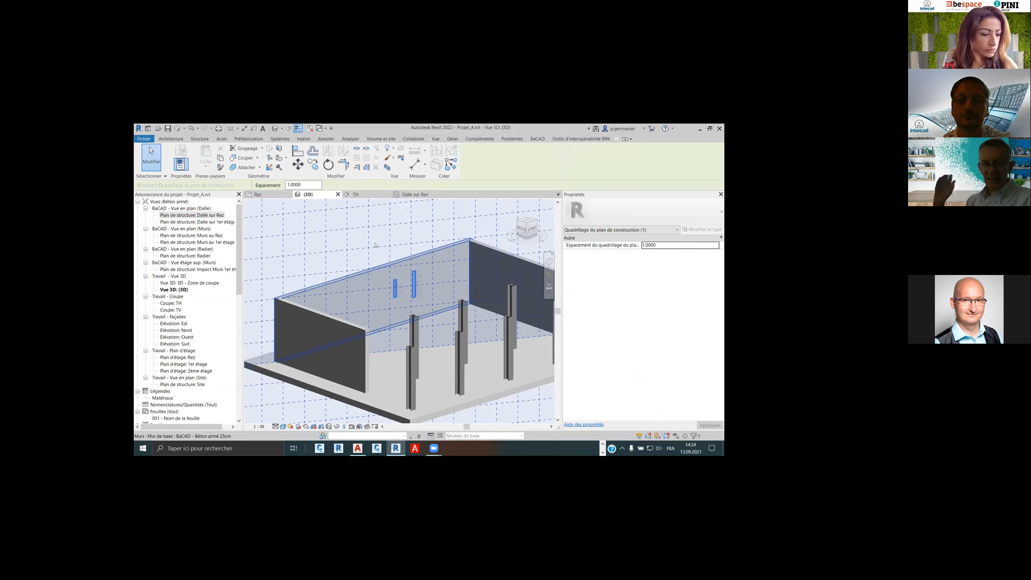
Draw a model line from the wall corner across the model on that work plane
left_click(208, 139)
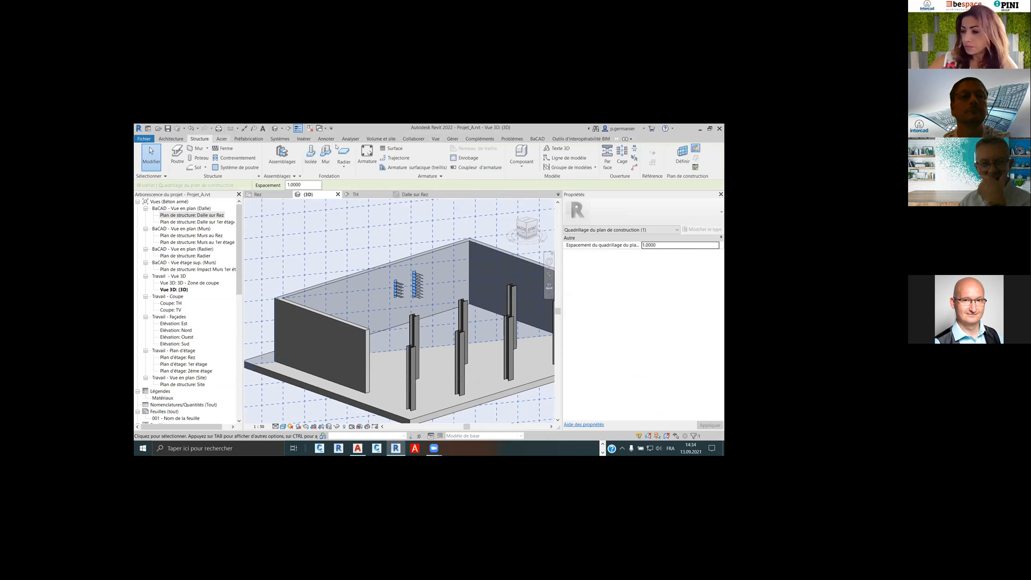
left_click(569, 158)
left_click(281, 298)
scroll(425, 315, "down", 1)
middle_click_drag(509, 337, 429, 344)
scroll(430, 333, "up", 1)
scroll(430, 334, "up", 1)
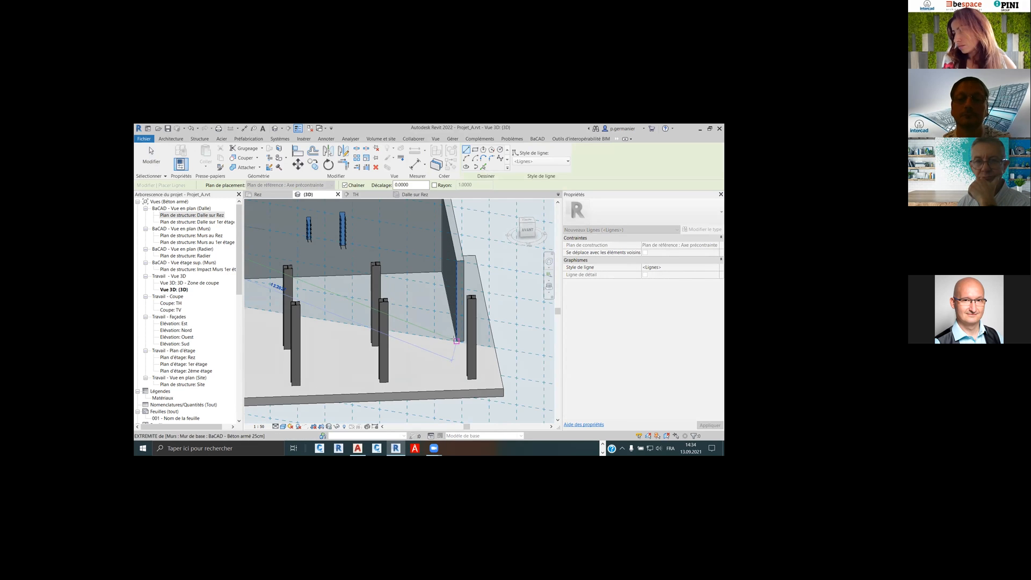
right_click(480, 226)
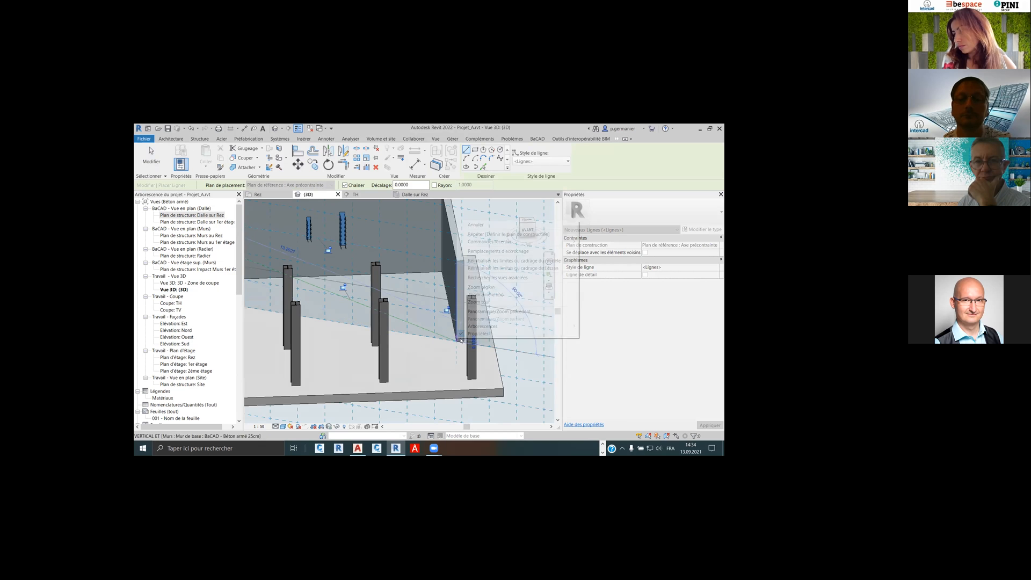
left_click(493, 229)
mouse_move(411, 318)
middle_mouse_down("shift")
mouse_move(449, 320)
mouse_move(430, 342)
mouse_move(427, 325)
middle_mouse_up("shift")
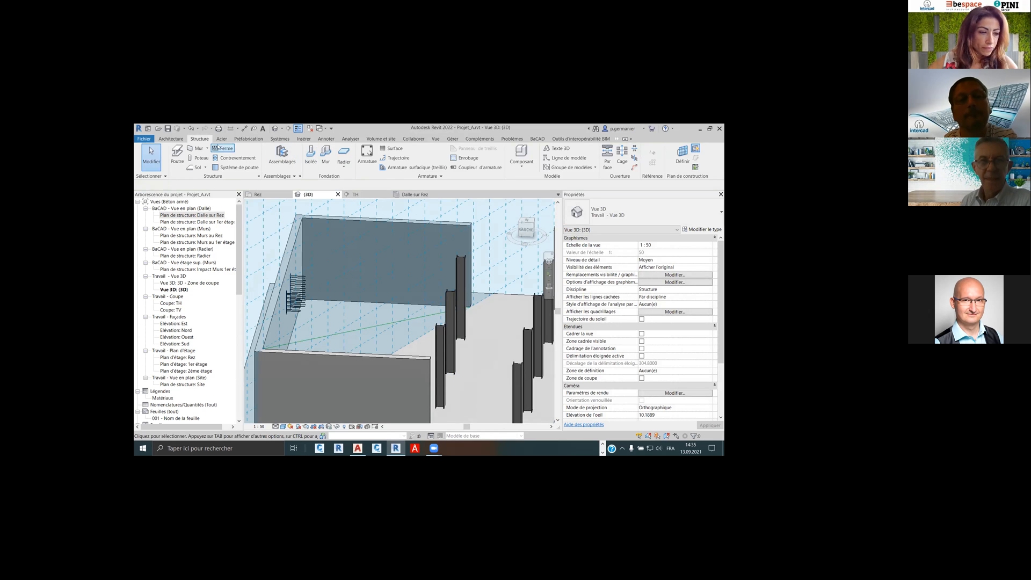
left_click(522, 161)
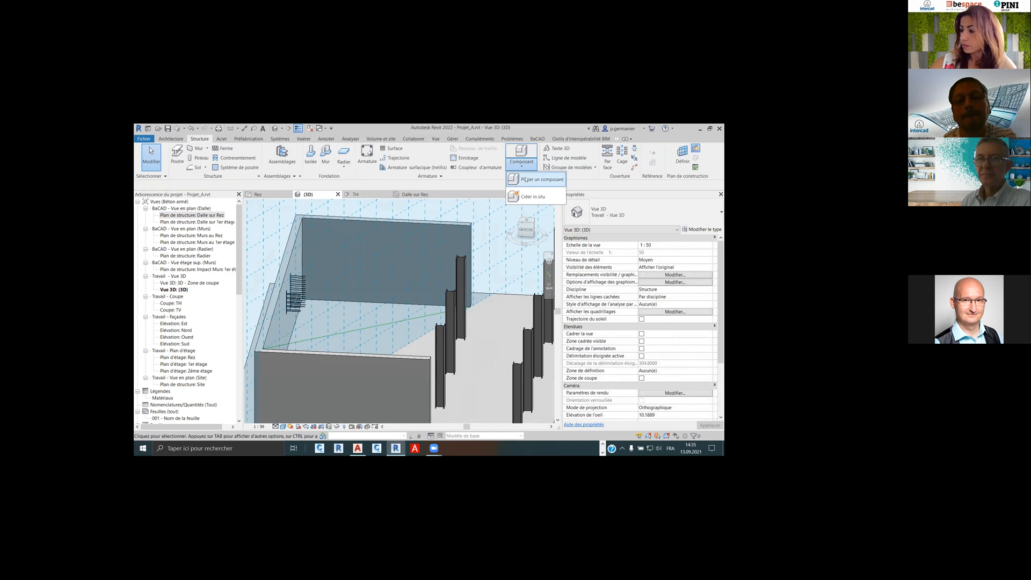
Start placing the Tête ancrage component with its material set to BaCAD-Métal
left_click(525, 180)
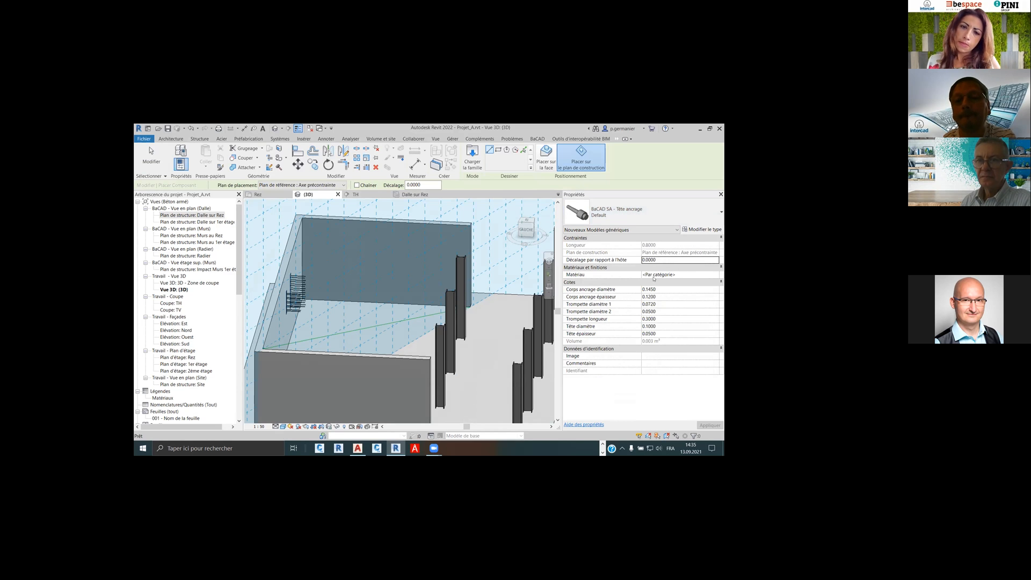
left_click(698, 274)
left_click(716, 274)
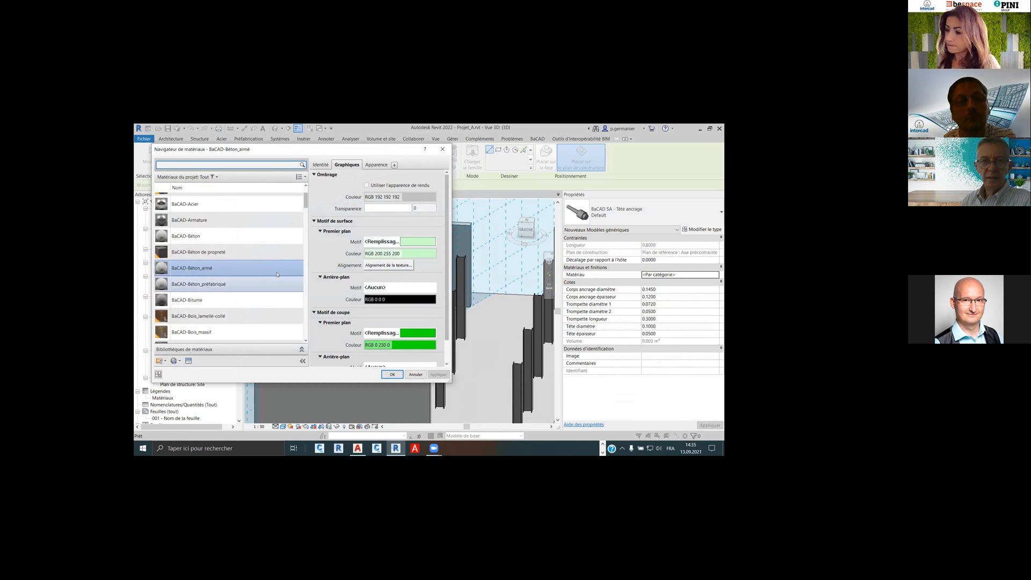
scroll(243, 284, "down", 3)
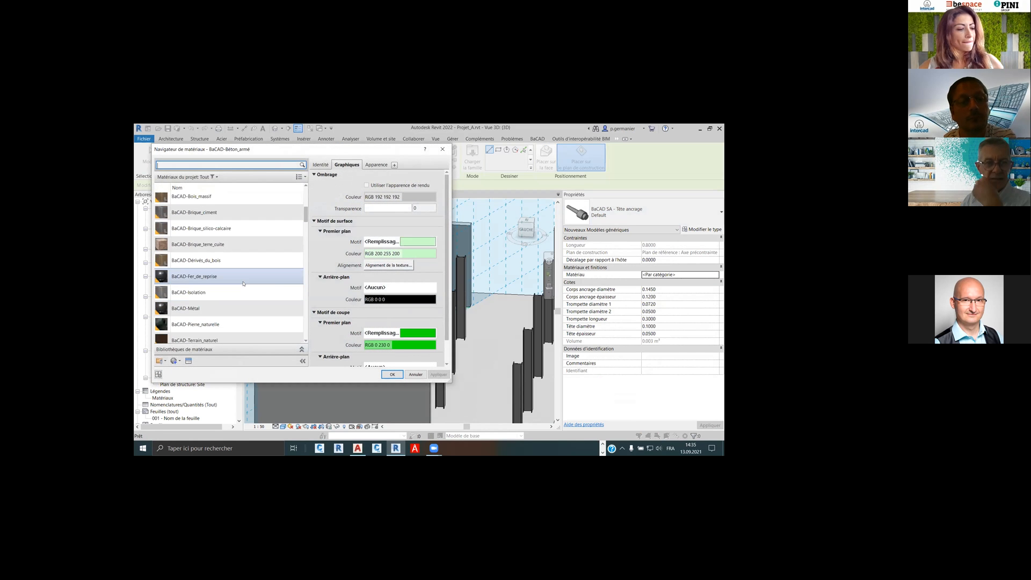
scroll(243, 284, "down", 1)
left_click(232, 264)
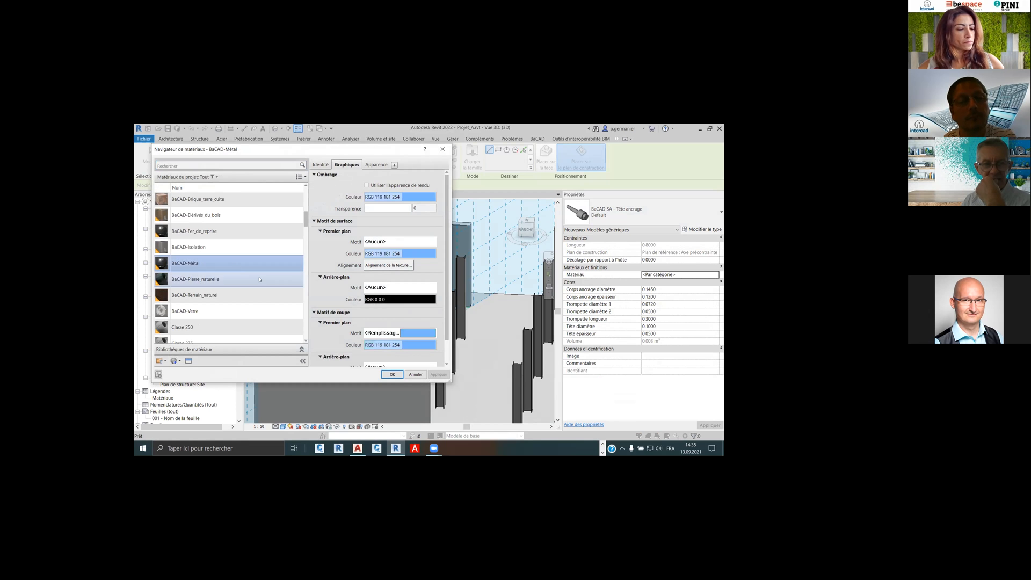
left_click(392, 374)
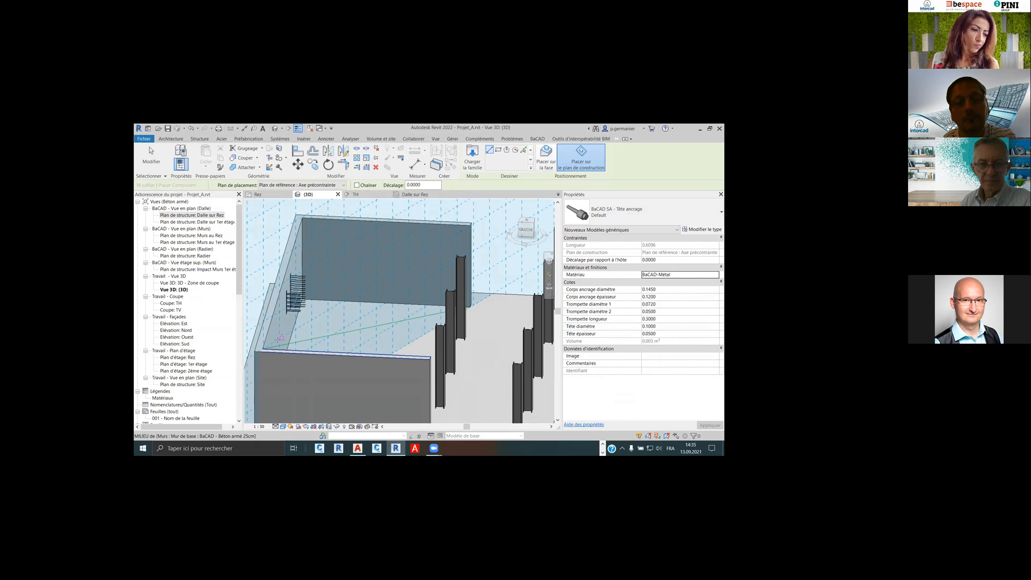
Place the anchor head from the wall end to its end point, then stop placing
left_click(262, 349)
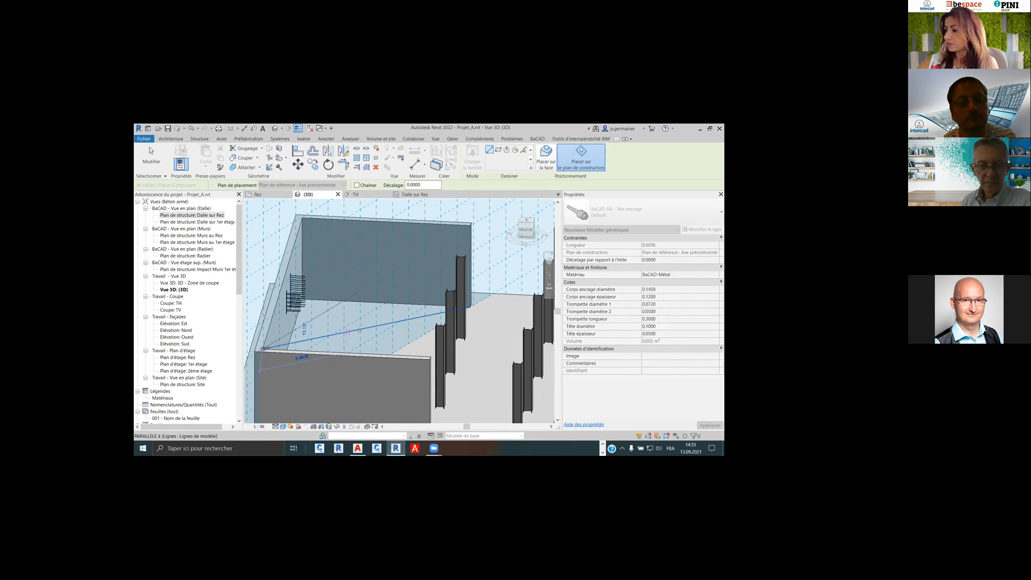
left_click(469, 306)
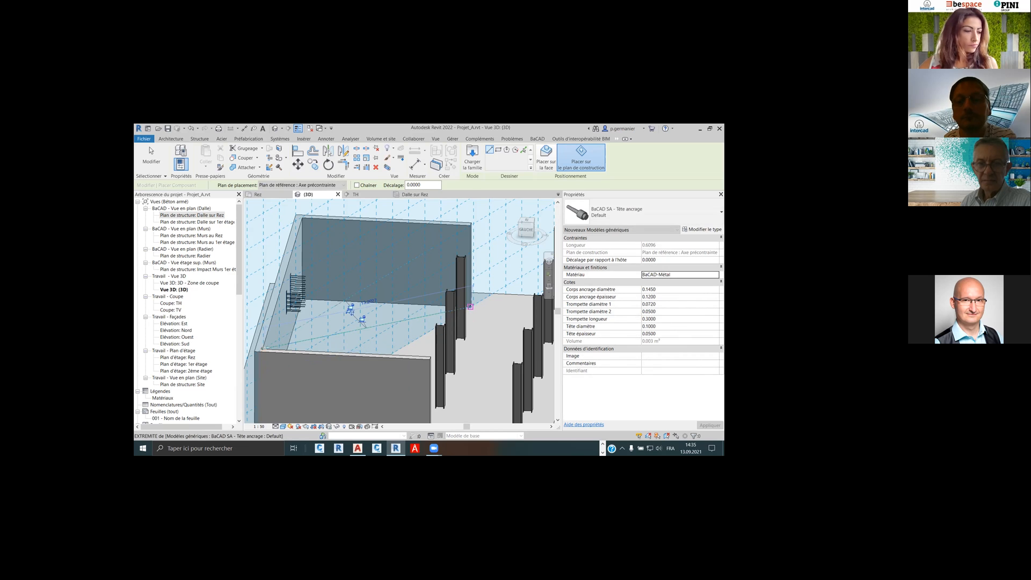
right_click(471, 311)
left_click(471, 316)
right_click(337, 316)
left_click(351, 324)
Select the anchor head and try a 20 cm host offset, then reset it to 0
scroll(276, 344, "up", 3)
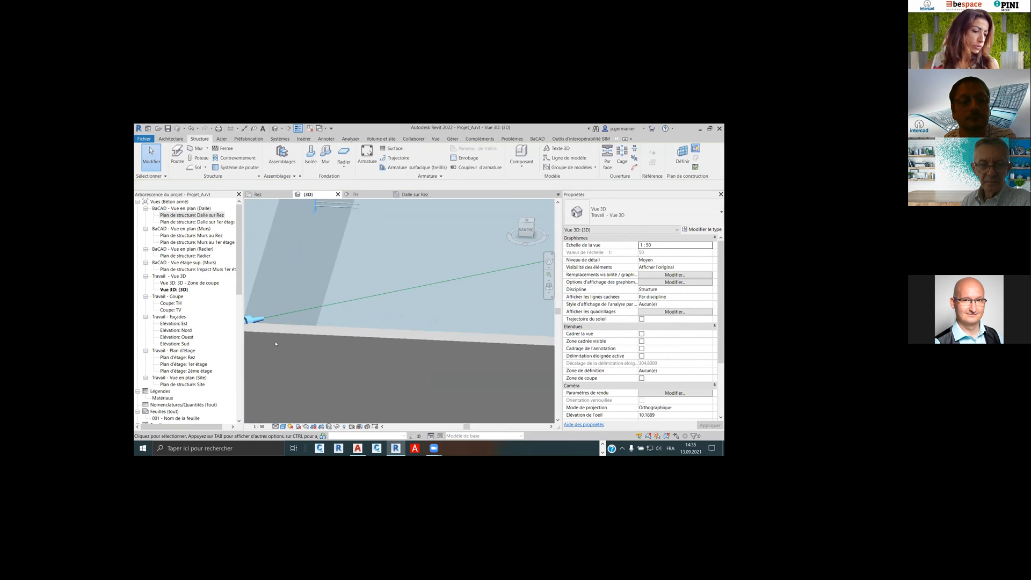
middle_click_drag(352, 359, 304, 366, "shift")
middle_click_drag(325, 287, 552, 343)
middle_click_drag(344, 303, 412, 389)
middle_click_drag(303, 377, 348, 311)
middle_click_drag(378, 345, 370, 340, "shift")
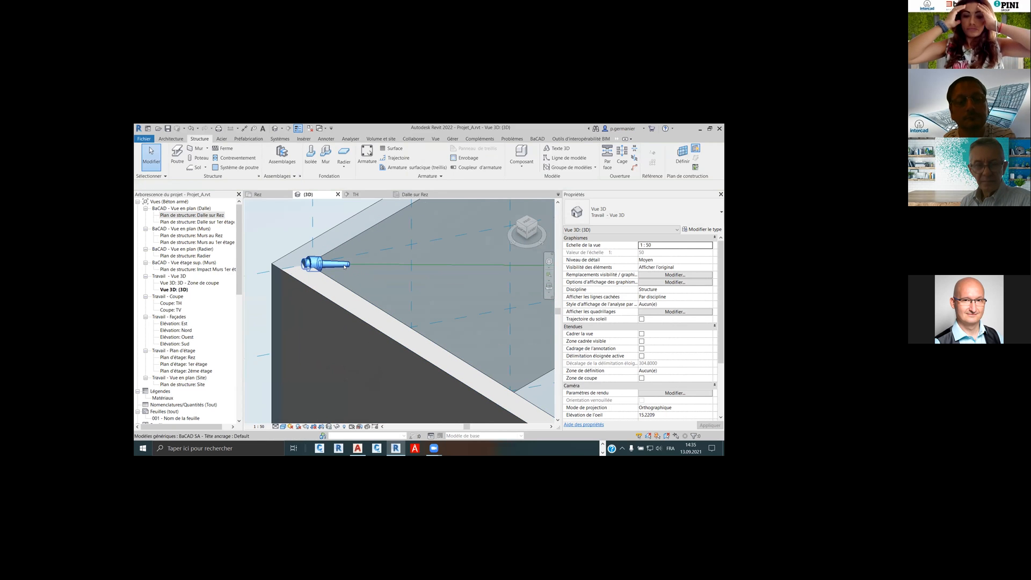
left_click(345, 267)
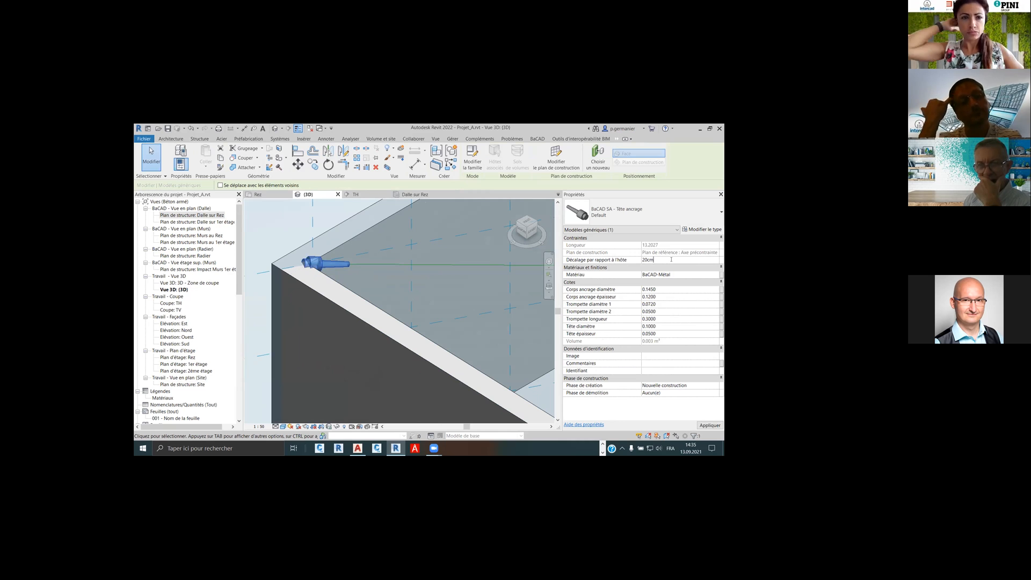
left_click(671, 260)
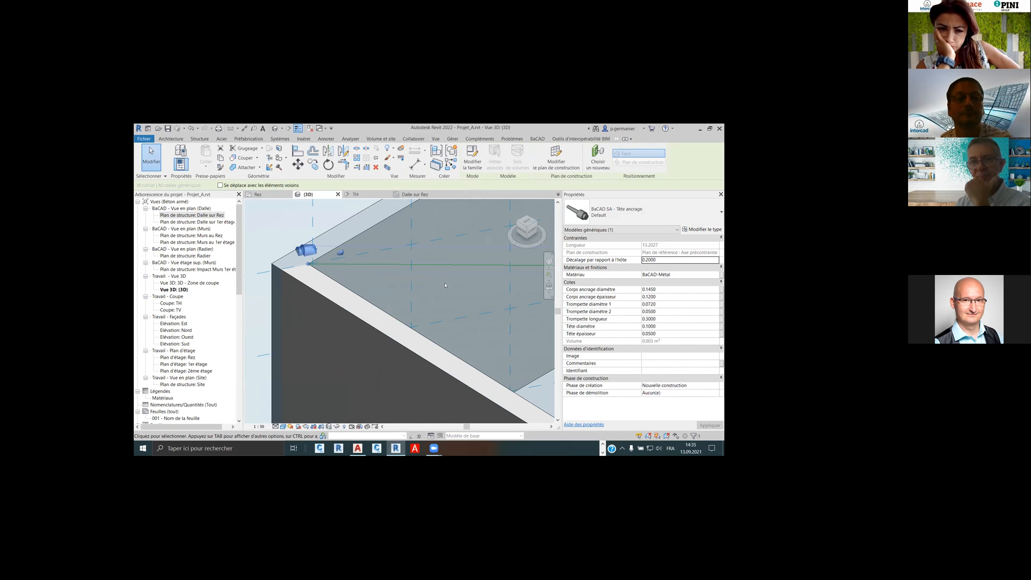
mouse_move(422, 292)
middle_mouse_down("shift")
mouse_move(462, 312)
mouse_move(428, 290)
middle_mouse_up("shift")
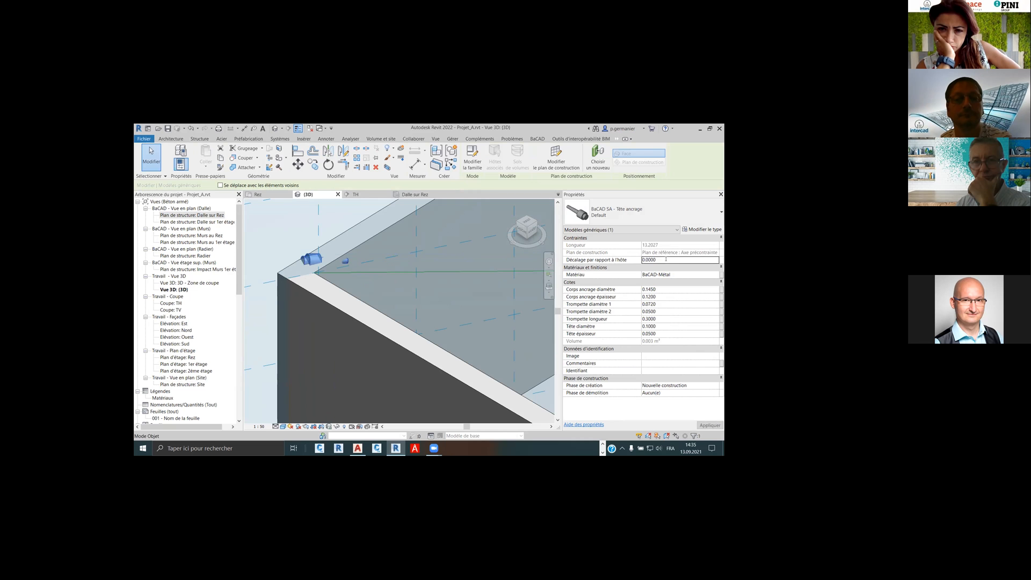
key("Escape")
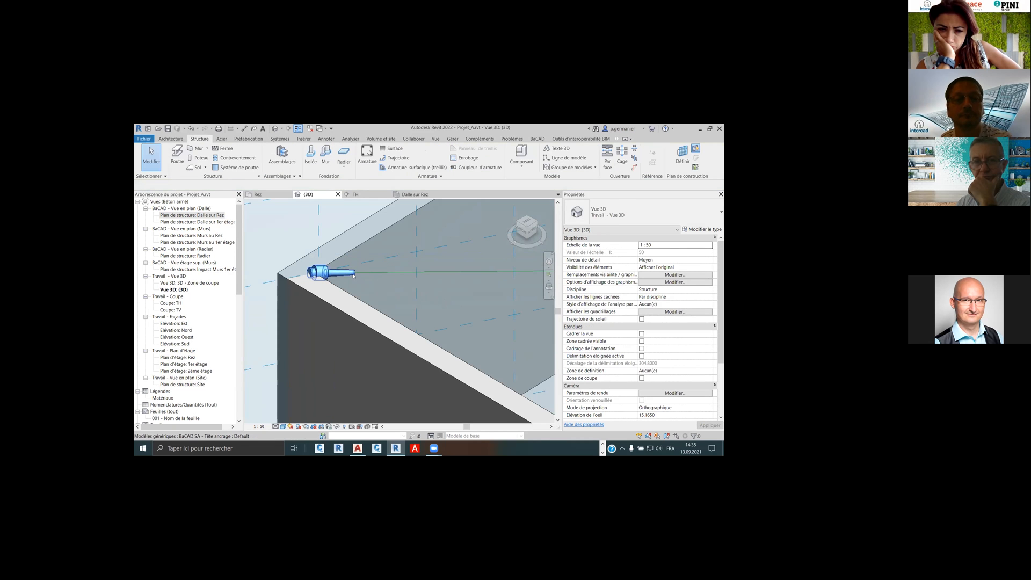
Reselect the anchor head and delete it from the model
left_click(347, 273)
middle_click_drag(483, 314, 381, 317, "shift")
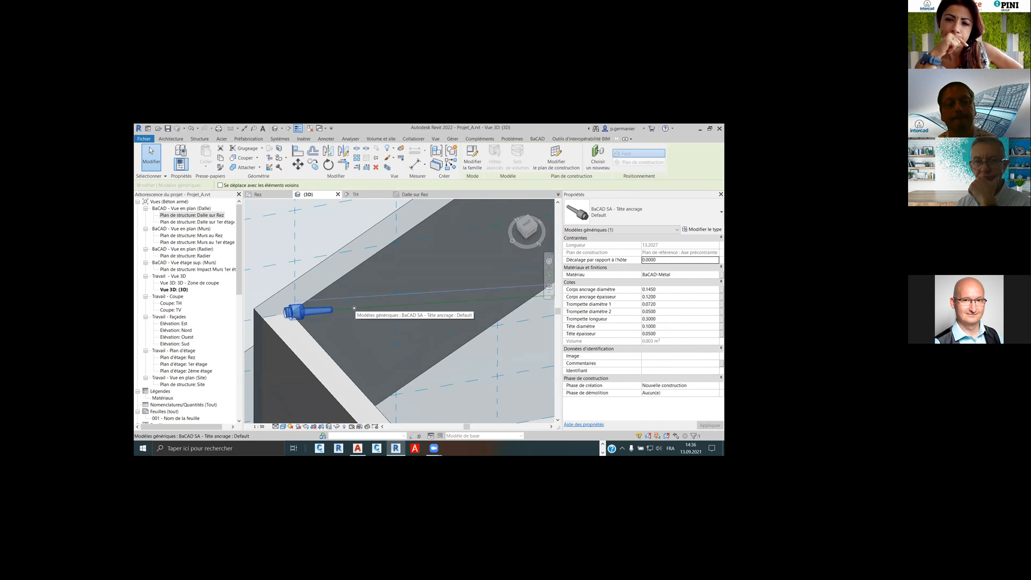
key("Delete")
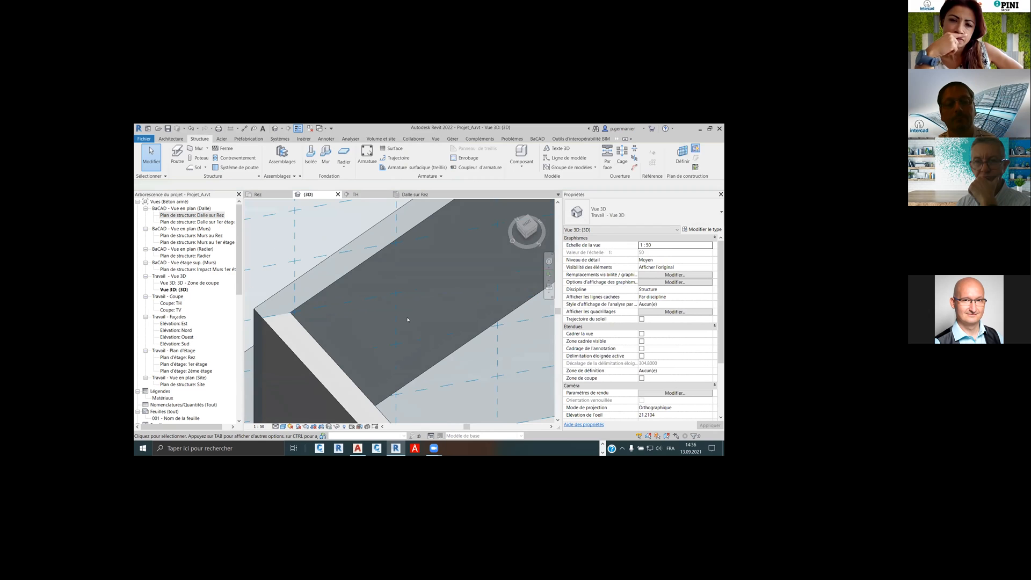
scroll(407, 313, "down", 5)
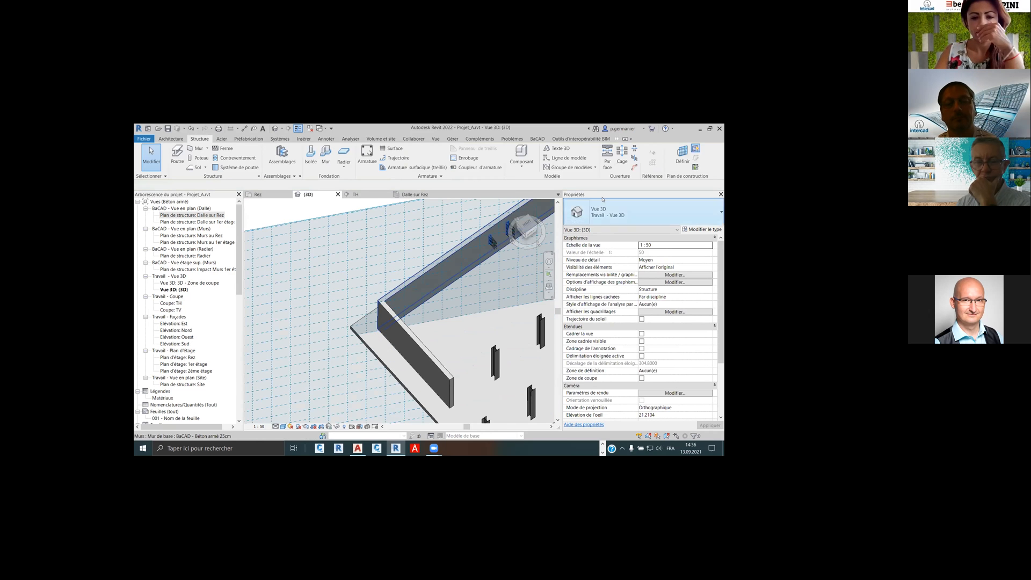
Keep the current work plane, review the building and ACITOP model in 3D, then return to Rez
left_click(682, 155)
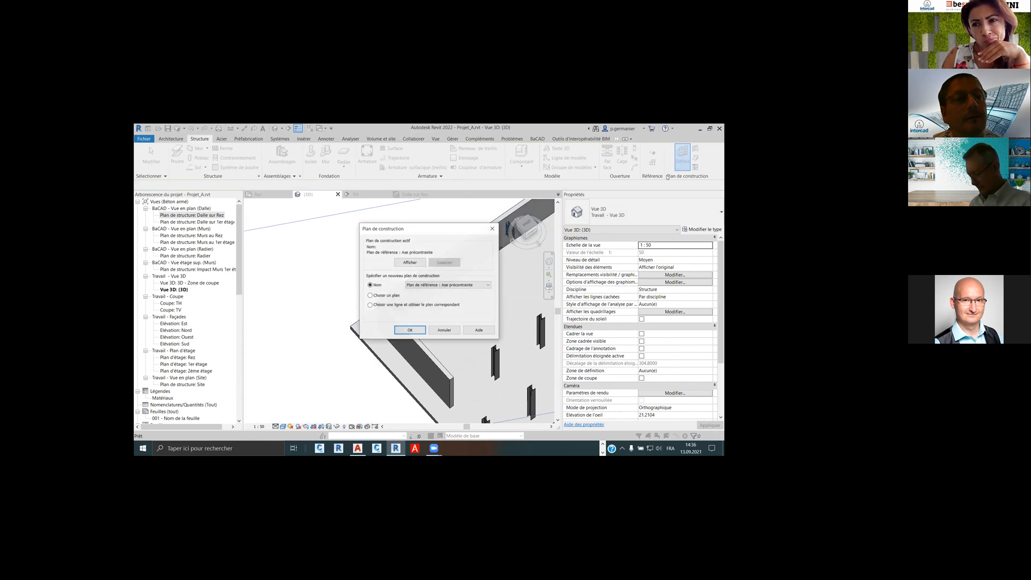
left_click(410, 329)
scroll(444, 293, "down", 4)
middle_click_drag(444, 293, 448, 261, "shift")
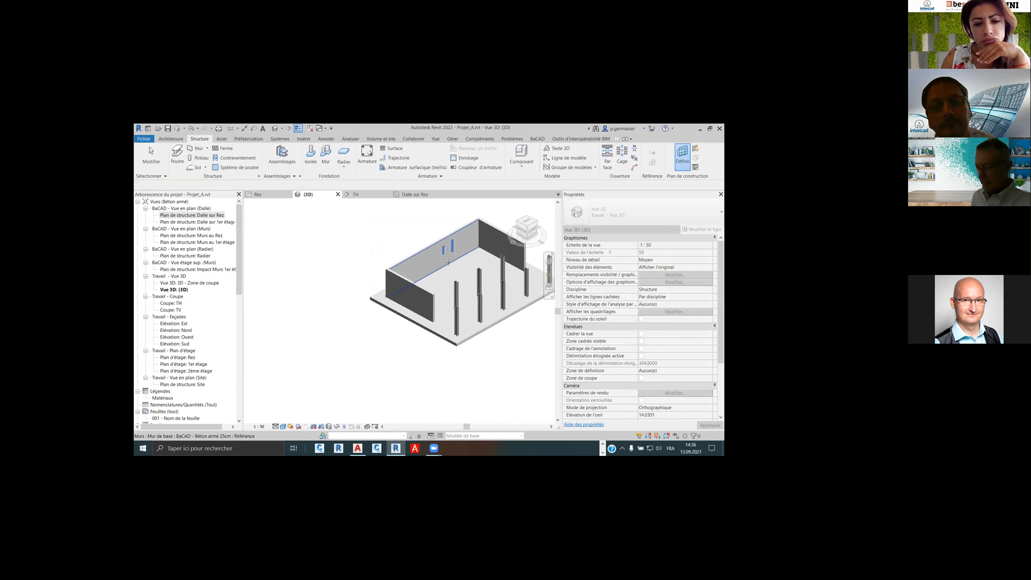
scroll(448, 261, "up", 3)
left_click(485, 257)
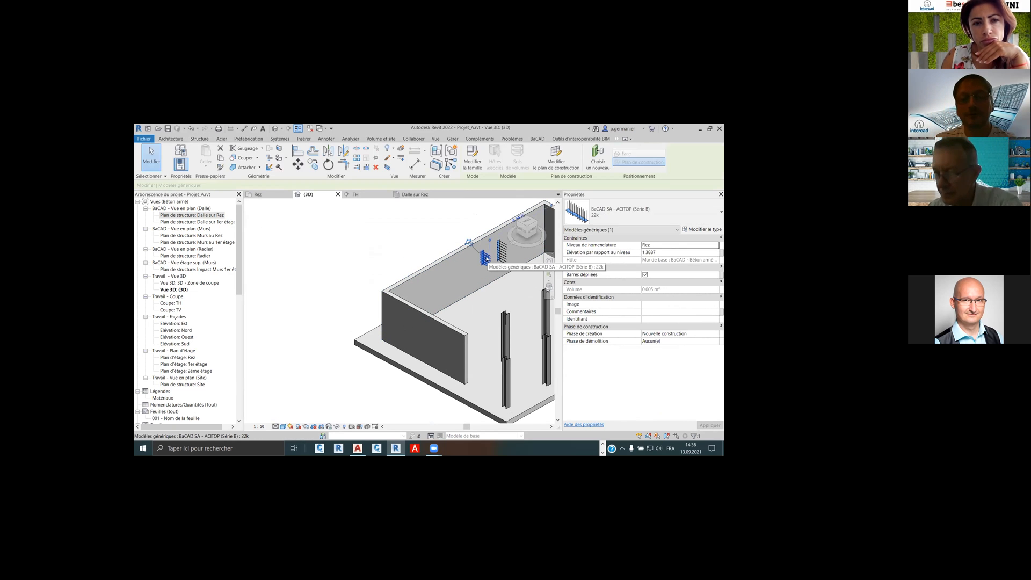
key("Escape")
middle_click_drag(478, 305, 371, 307)
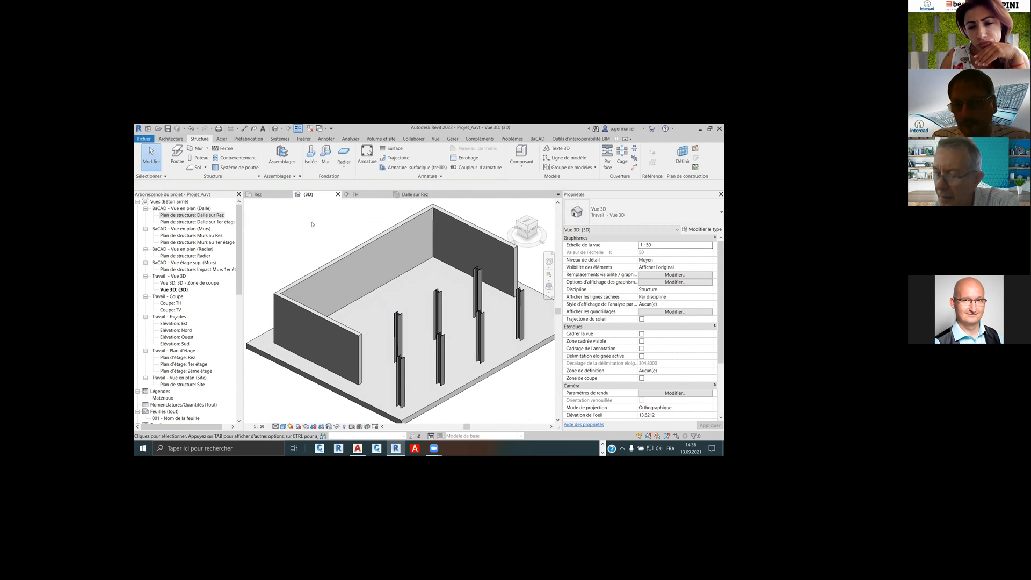
left_click(275, 196)
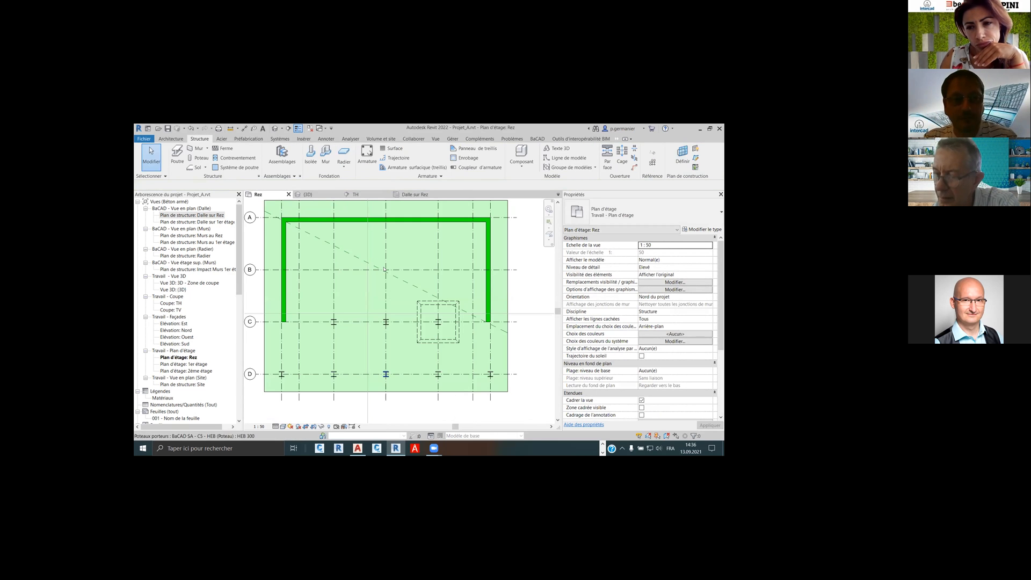
Delete the dashed reference plane, then move section TH upward and pull its far clip closer
left_click(407, 281)
key("Delete")
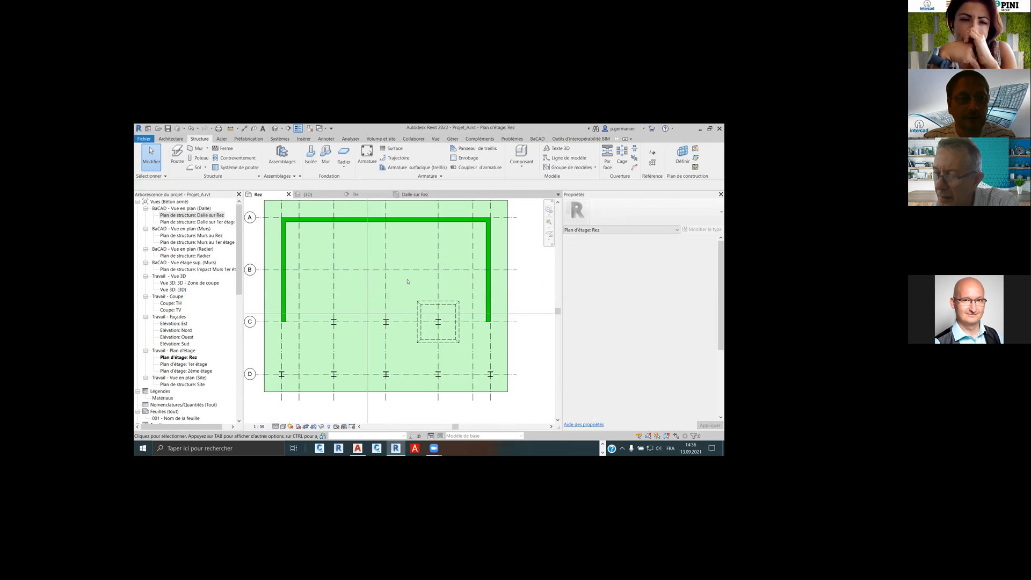
left_click_drag(465, 313, 474, 253)
scroll(473, 253, "down", 3)
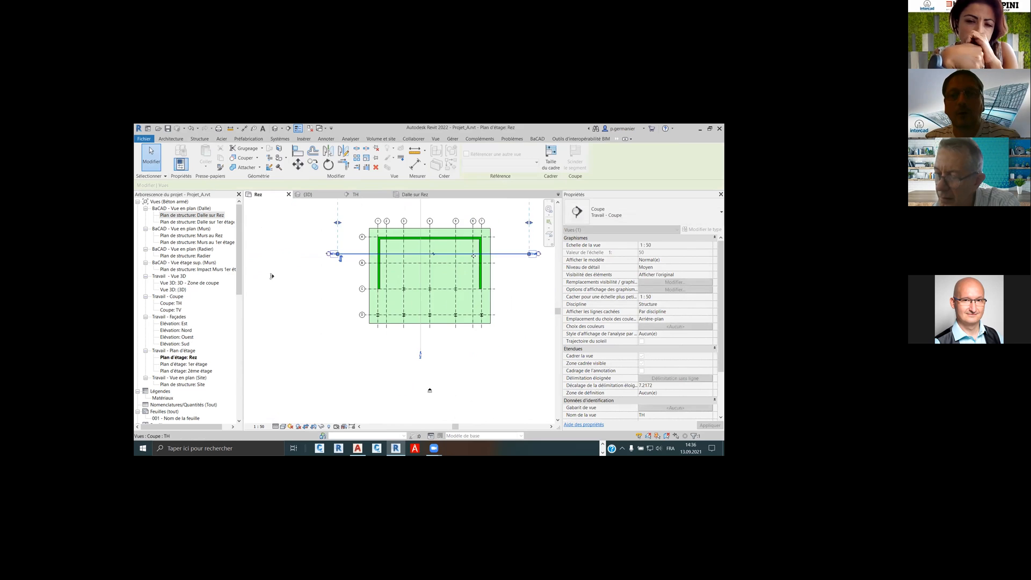
middle_click_drag(453, 203, 424, 259)
left_click_drag(402, 246, 402, 267)
key("Escape")
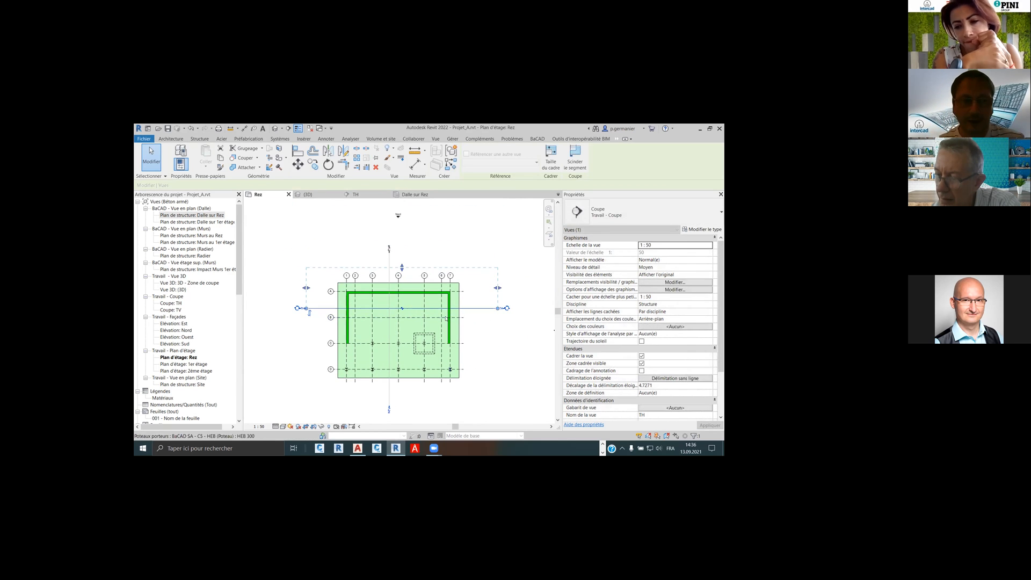
scroll(449, 316, "up", 2)
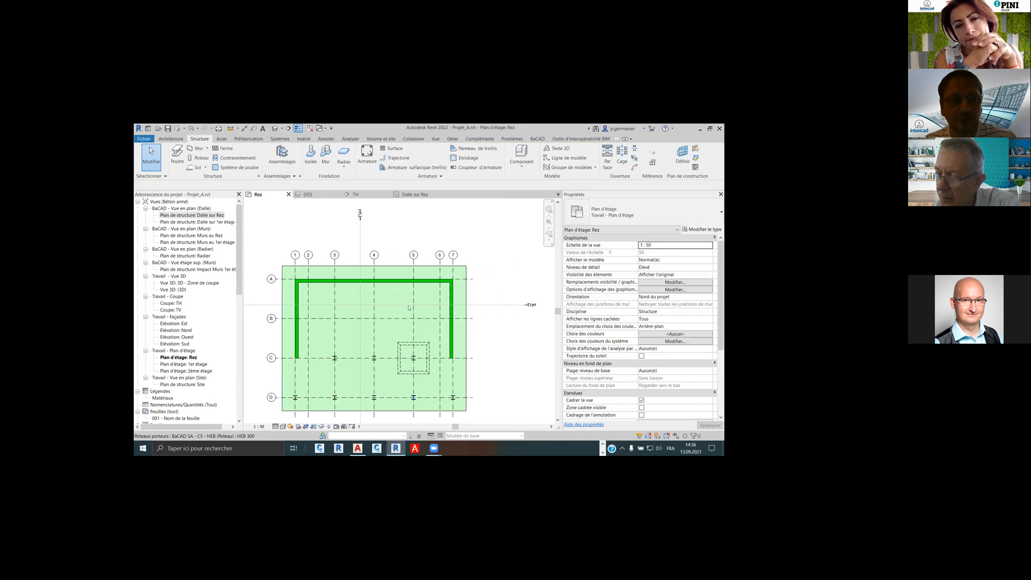
Undo the last change to the Rez plan after trial selections of the grid A wall
left_click(370, 280)
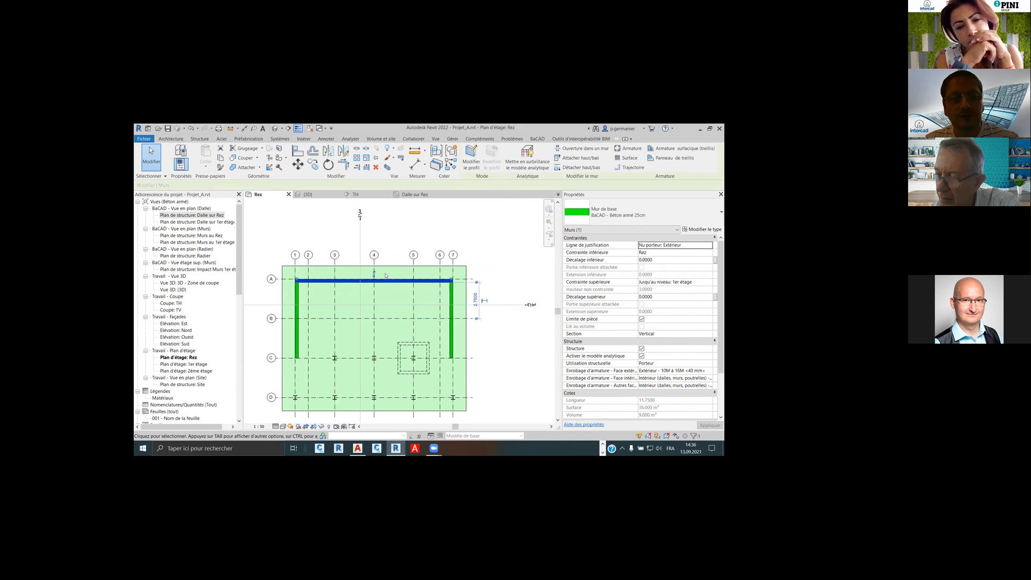
key("Escape")
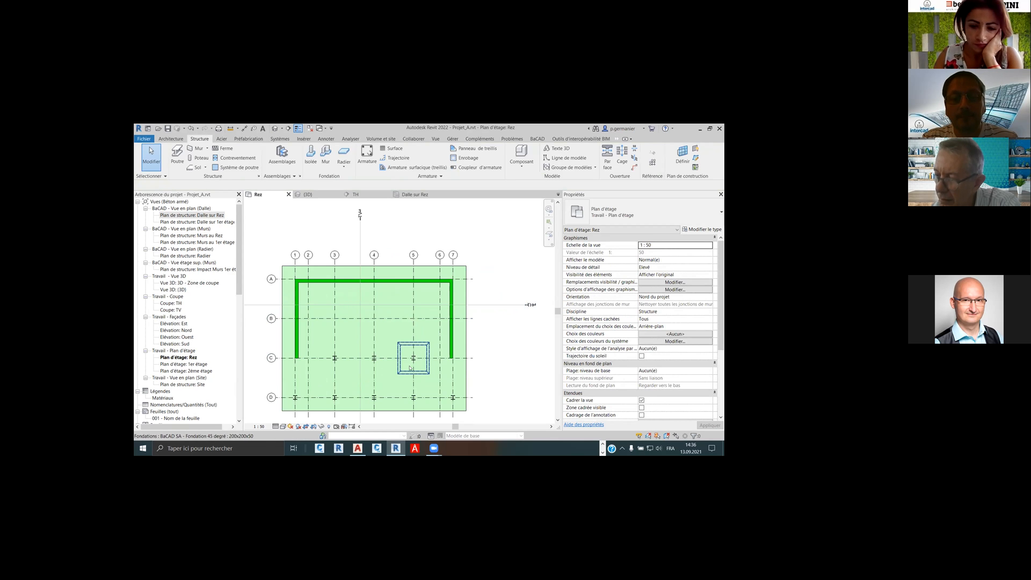
left_click_drag(273, 415, 476, 355)
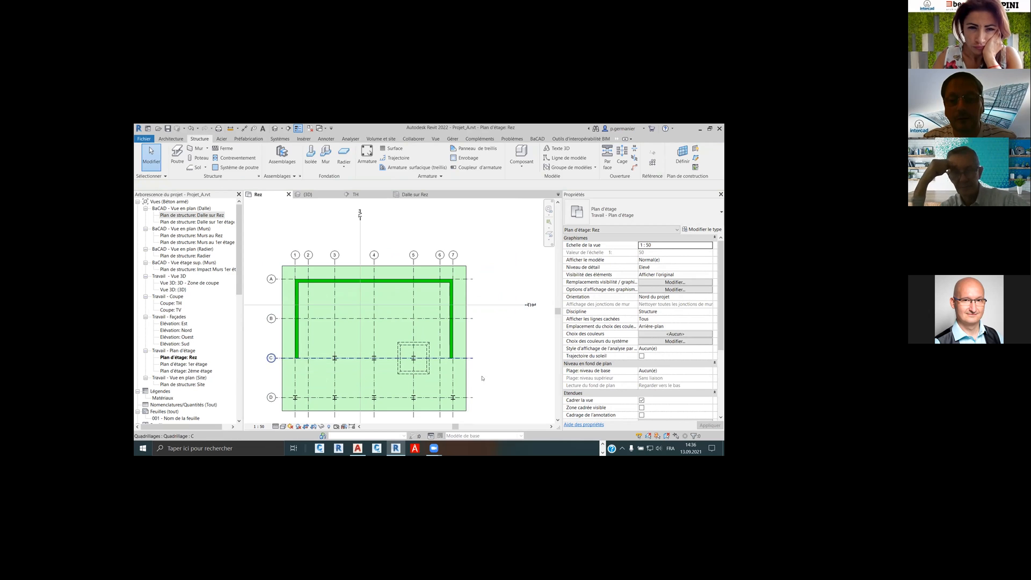
left_click_drag(453, 397, 416, 386)
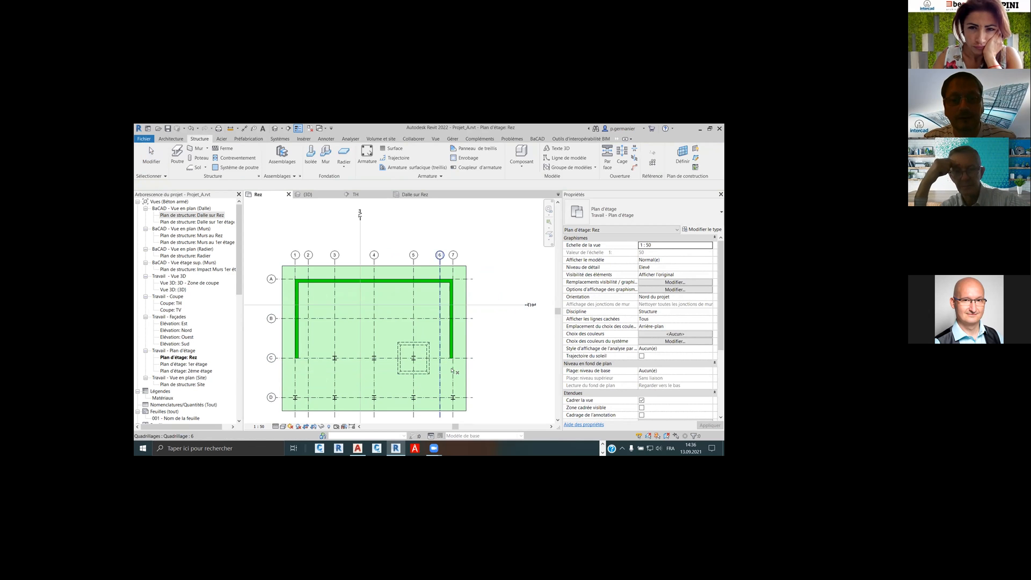
right_click(483, 263)
left_click(512, 274)
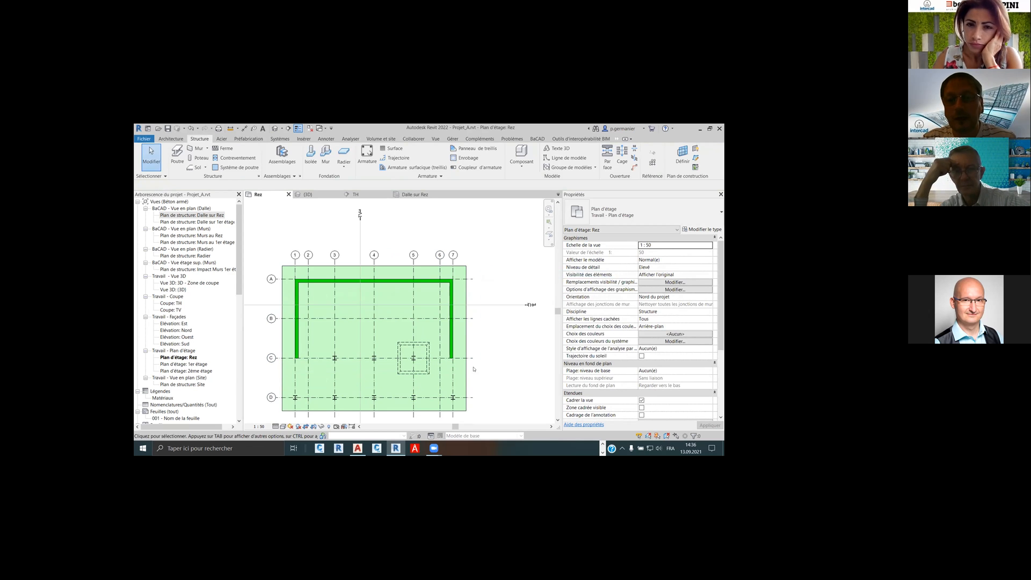
Check the footing at grid 5/C, then select section line TH
left_click(429, 370)
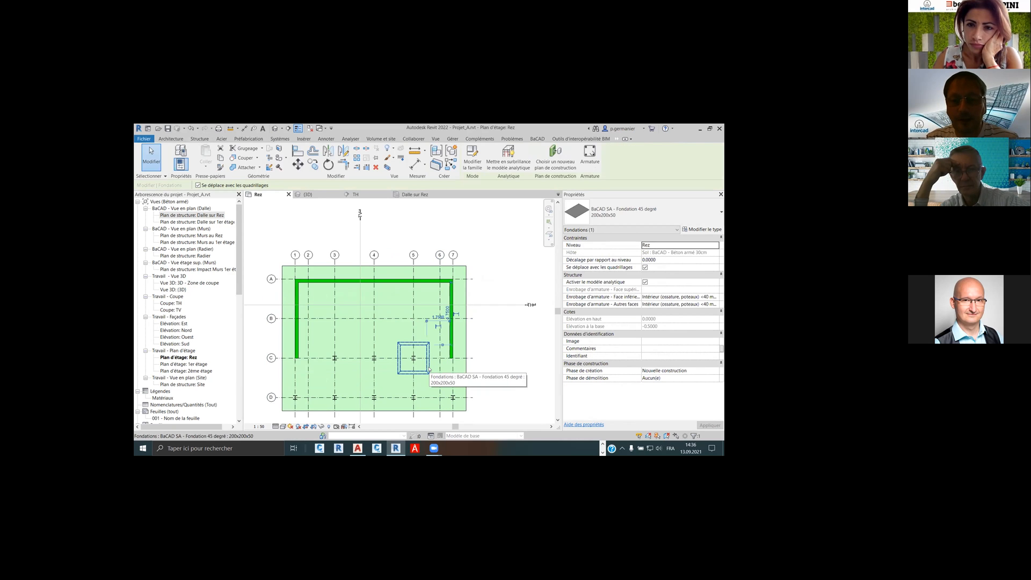
left_click(513, 345)
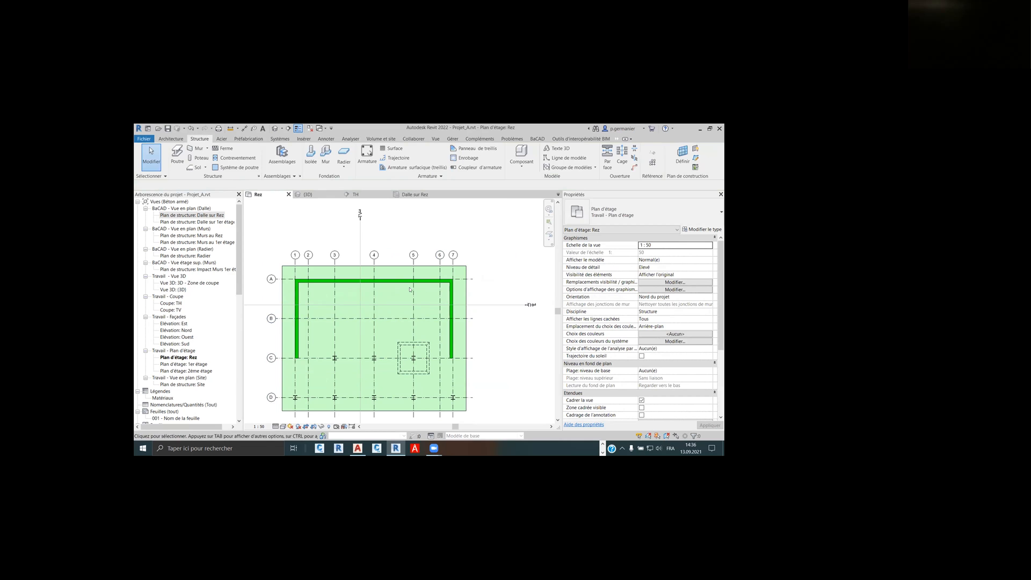
left_click(400, 305)
Go to the TH section view and start a component with Quadrillage : A as work plane
right_click(400, 305)
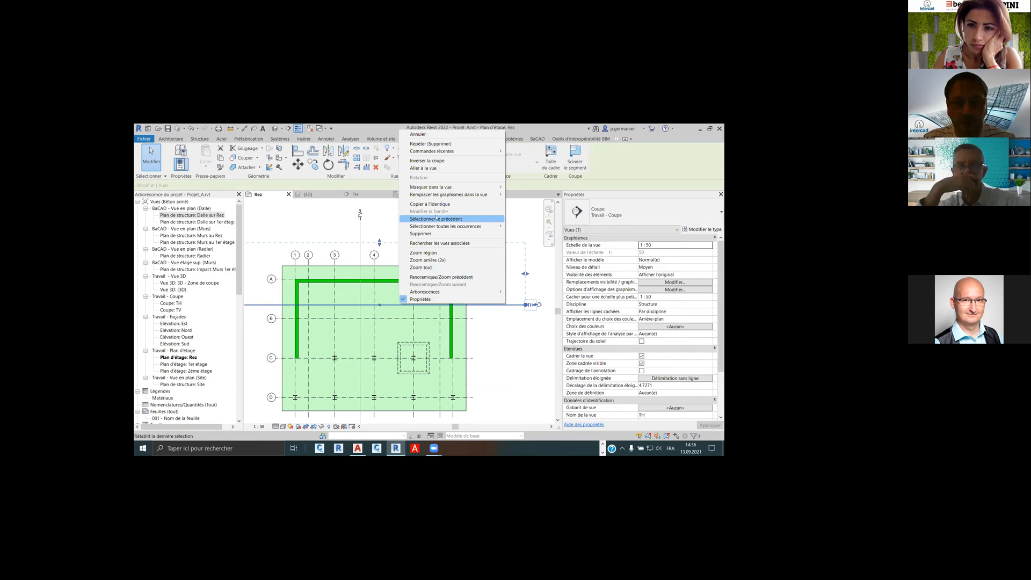
left_click(423, 168)
middle_click_drag(471, 274, 453, 318)
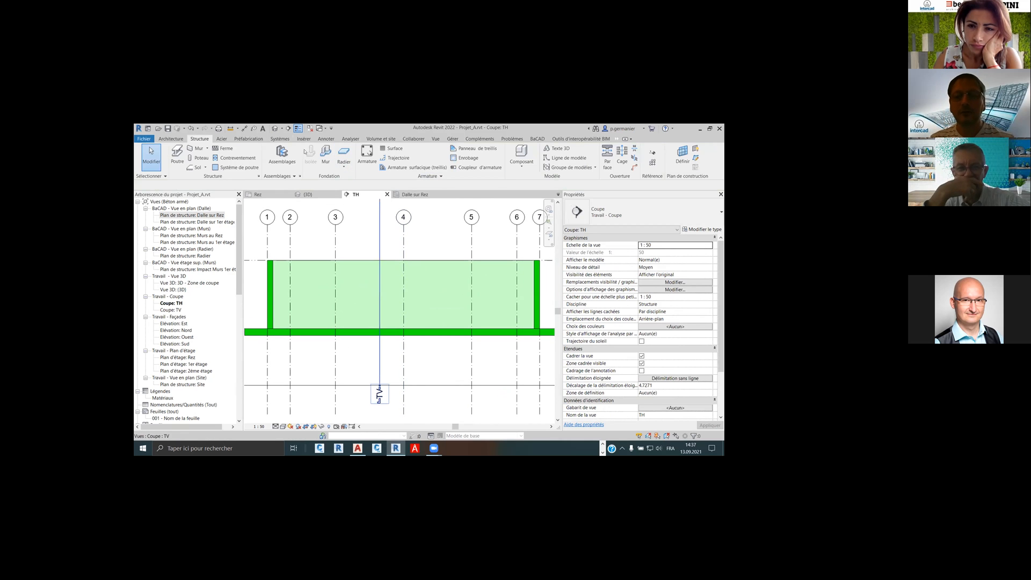
left_click(522, 155)
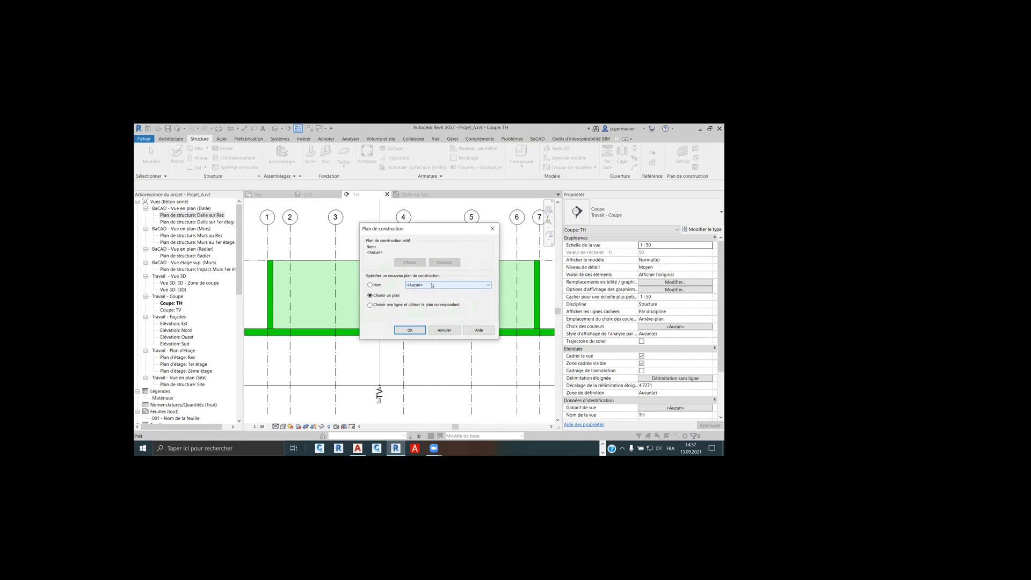
left_click(432, 284)
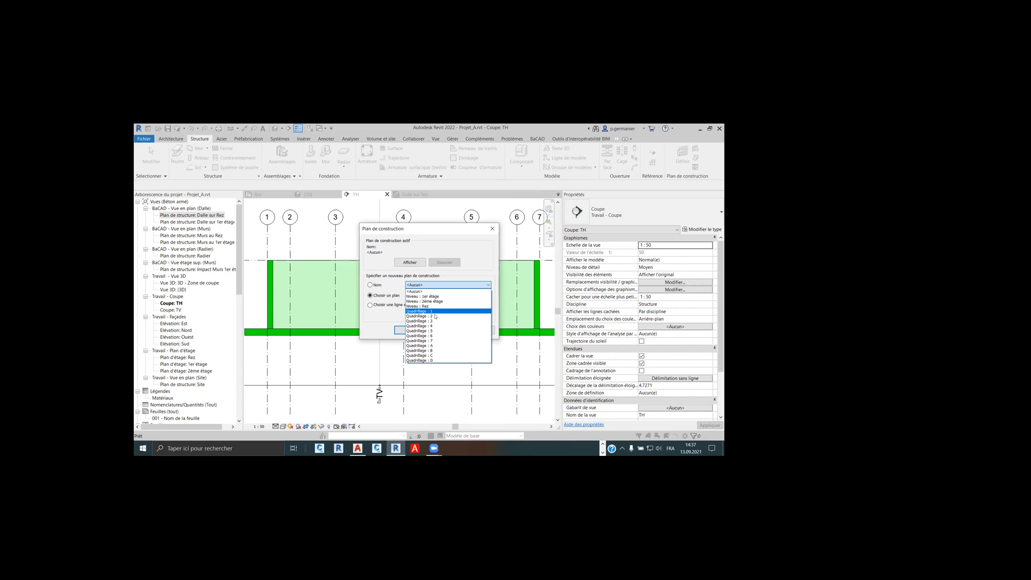
left_click(430, 345)
left_click(424, 331)
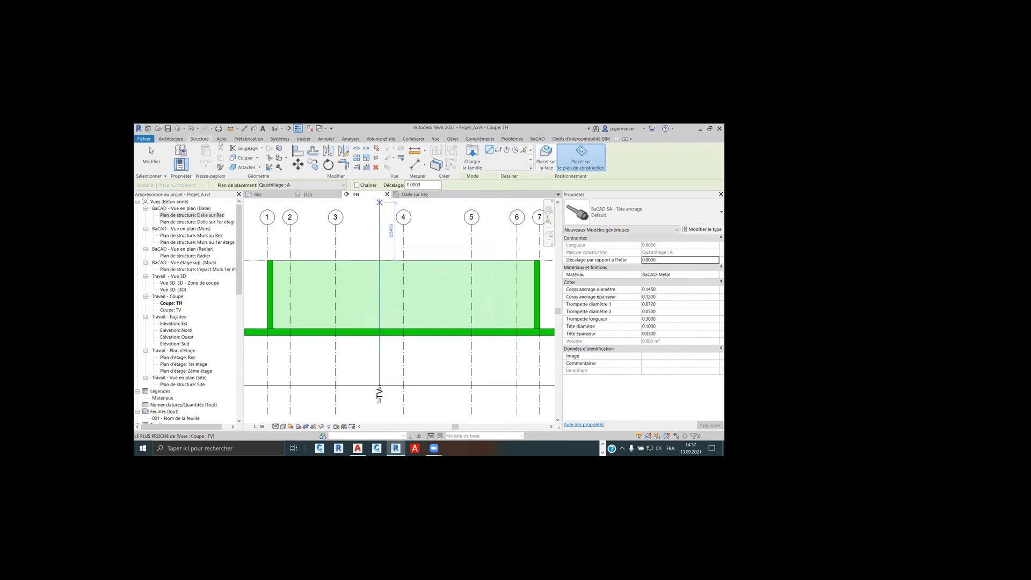
Place two BaCAD - Ouverture (Mur) Standard openings in the wall near grids 3 and 4
key("Escape")
left_click(619, 216)
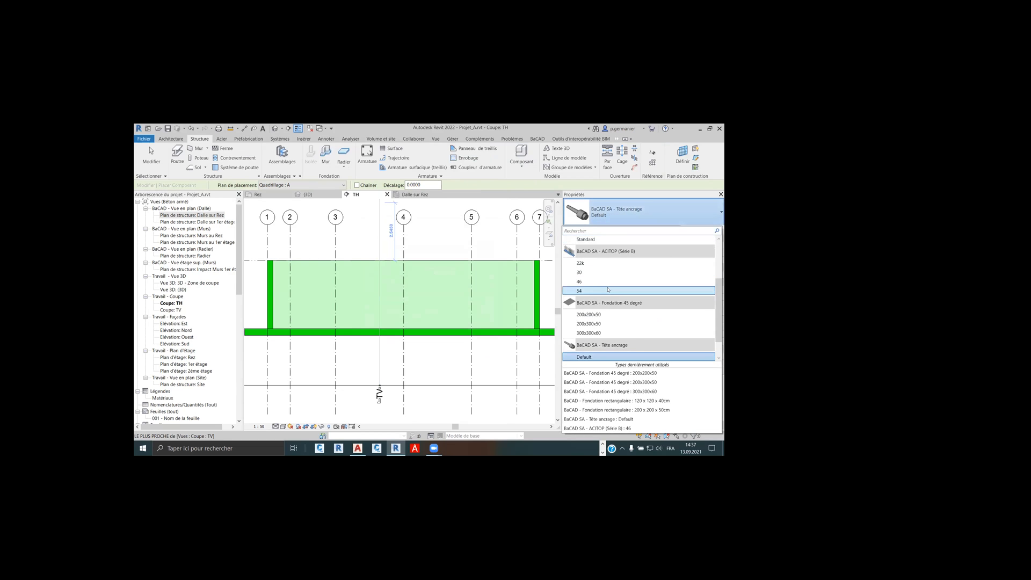
scroll(617, 299, "up", 3)
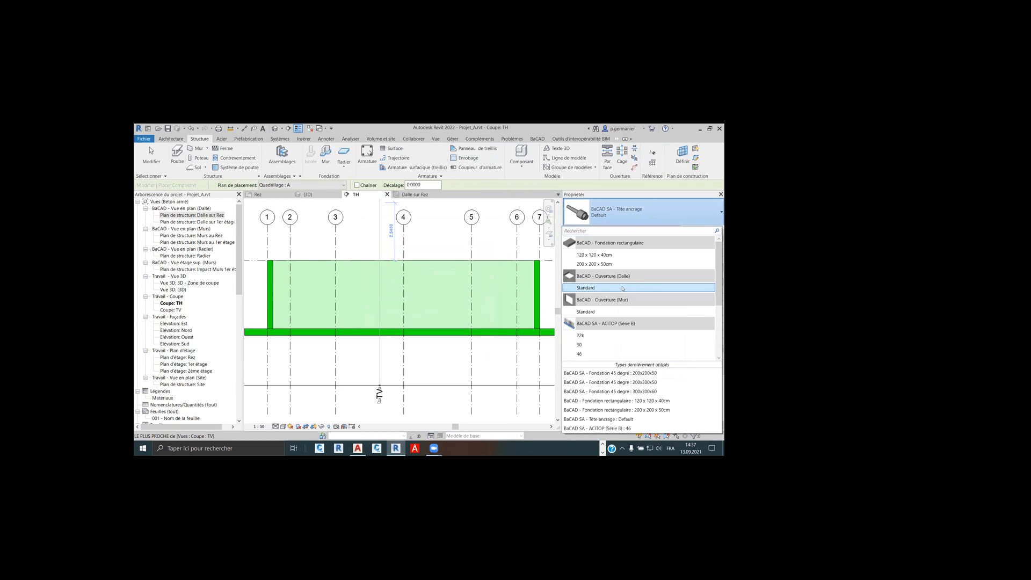
left_click(576, 312)
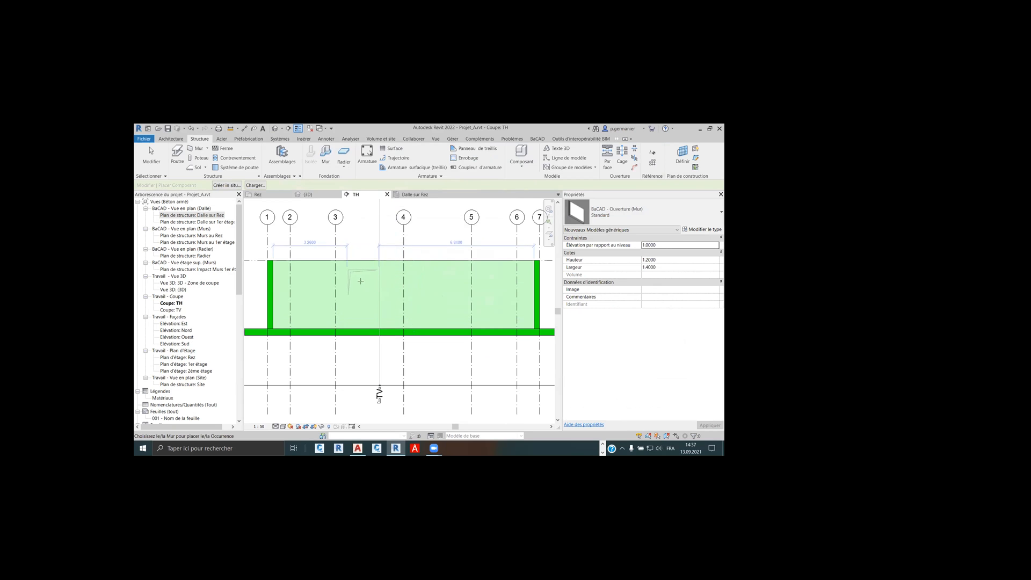
left_click(370, 285)
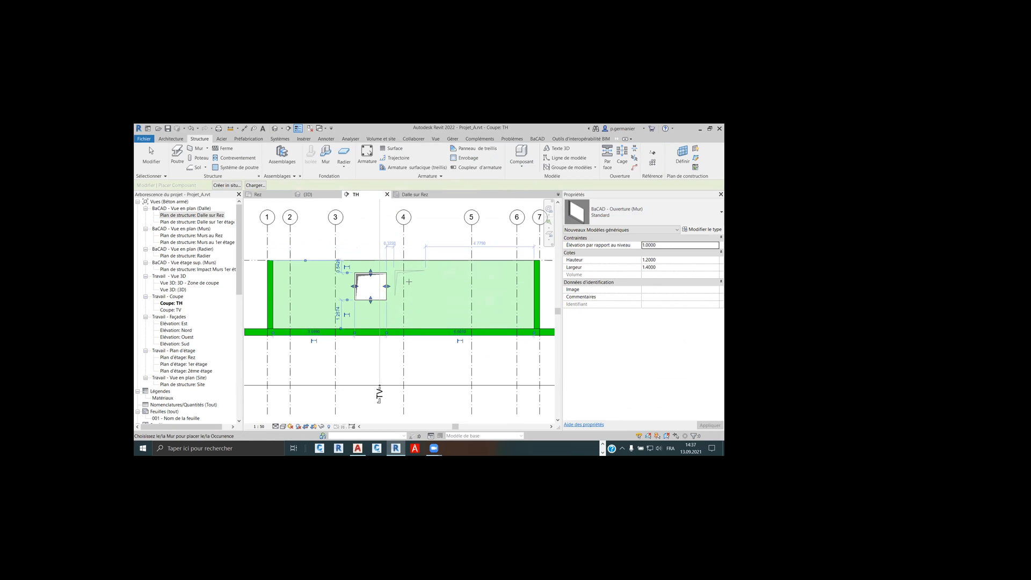
left_click(441, 284)
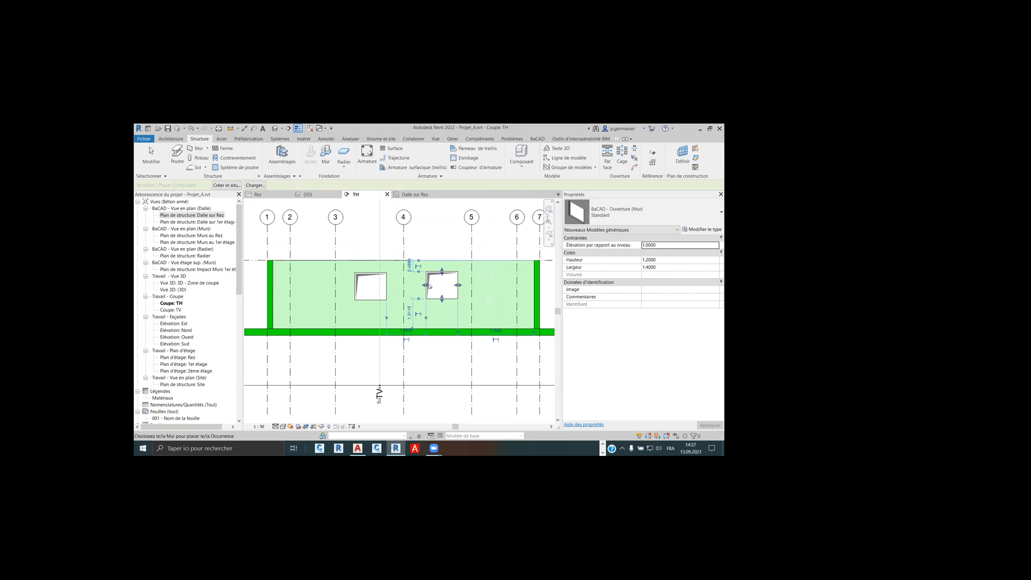
key("Escape")
Set each opening's height above the floor to 1.0 using its temporary dimension
left_click(378, 275)
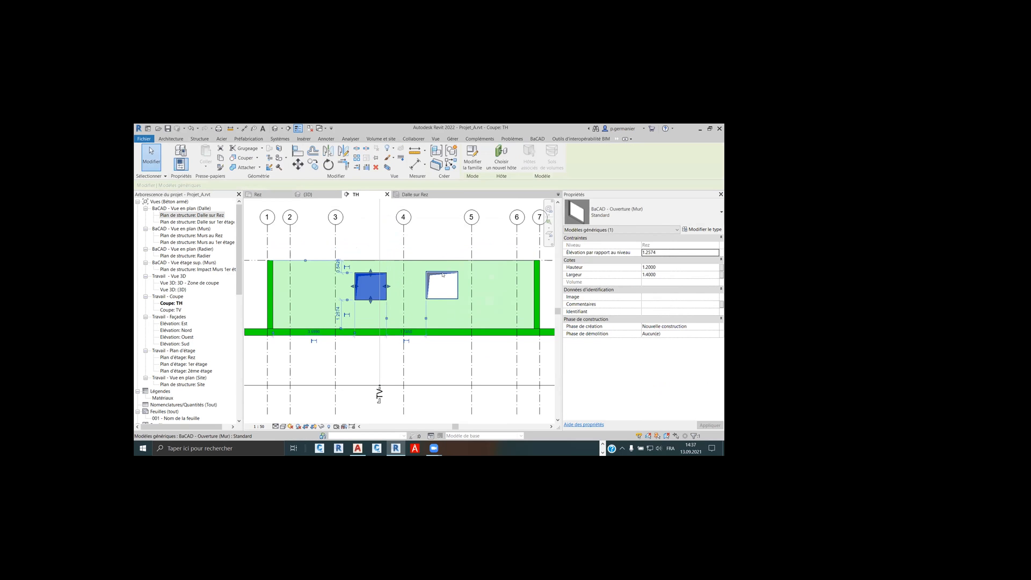
left_click(338, 313)
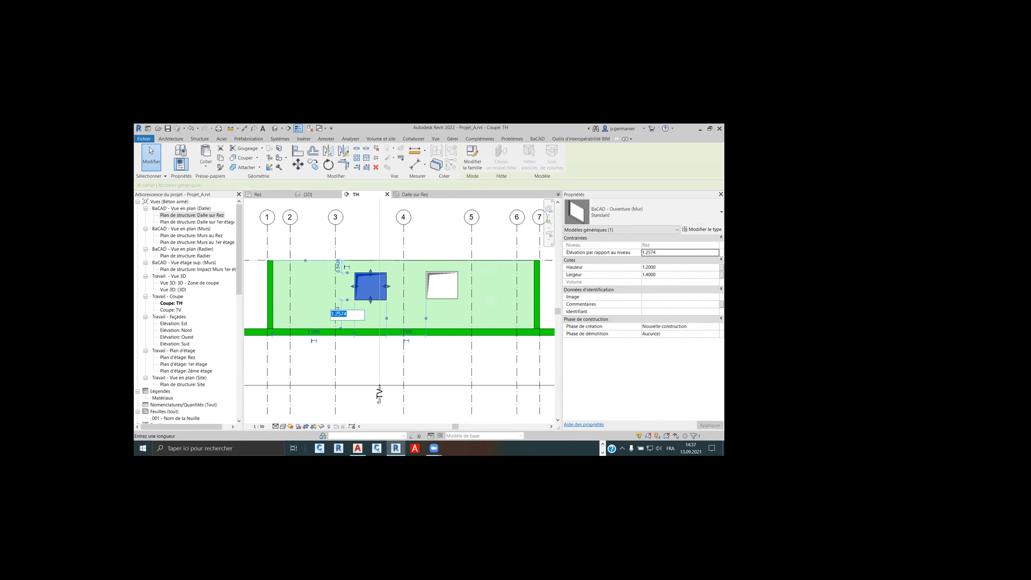
type("1")
key("Return")
left_click(439, 290)
left_click(409, 312)
type("1")
key("Return")
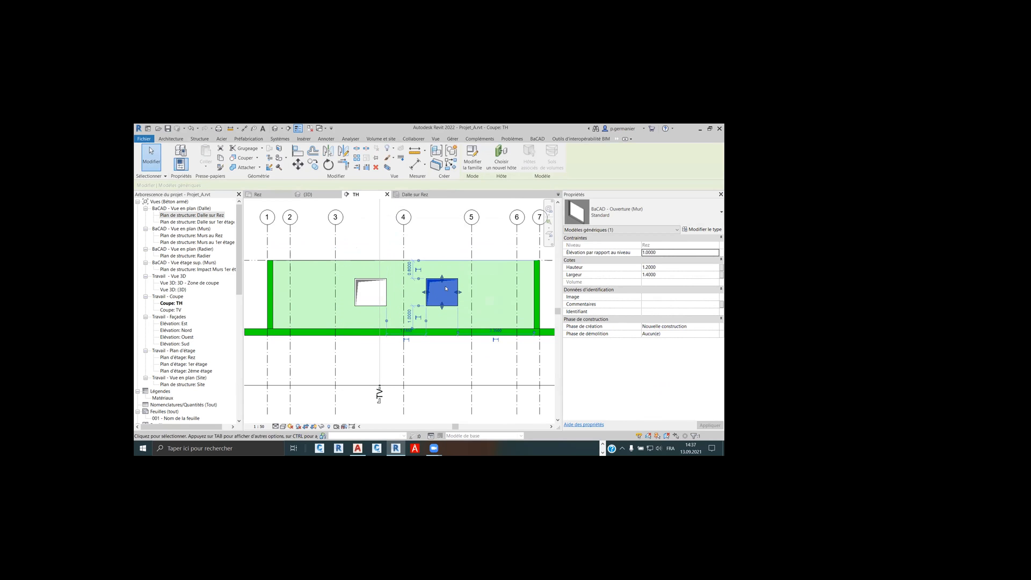
Give both wall openings a Largeur of 3.0
left_click(368, 284, "ctrl")
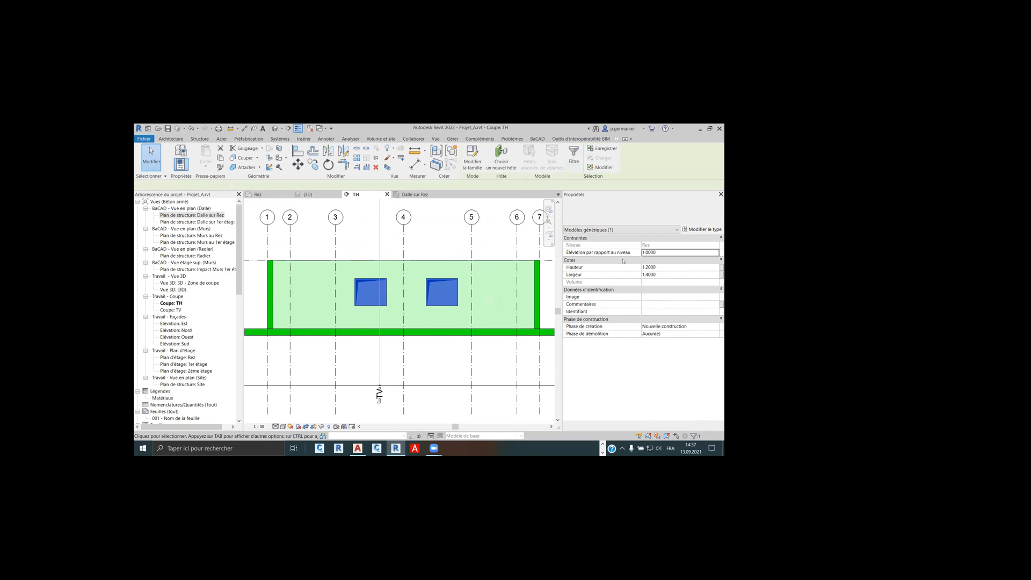
left_click(670, 275)
type("3")
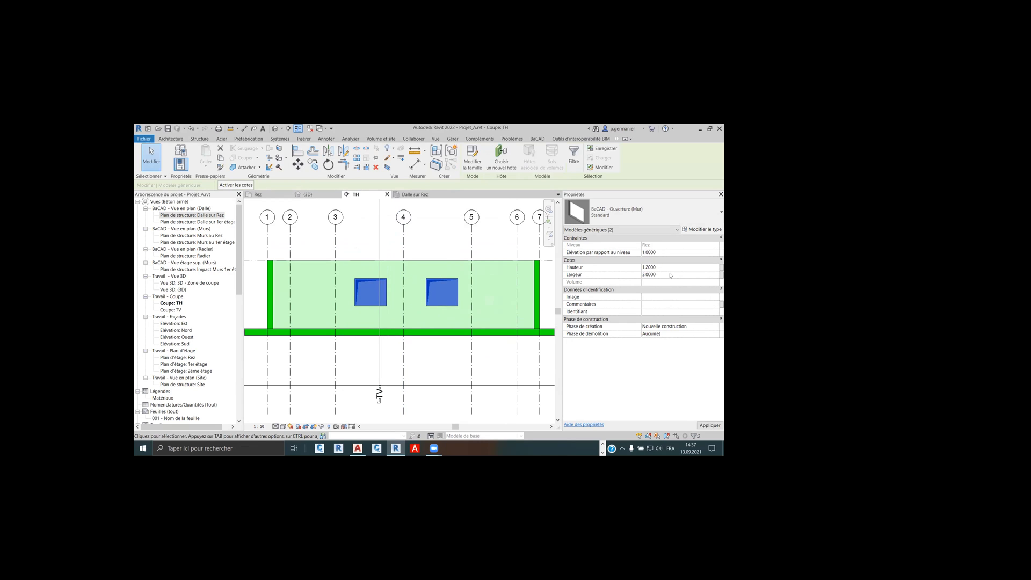
key("Return")
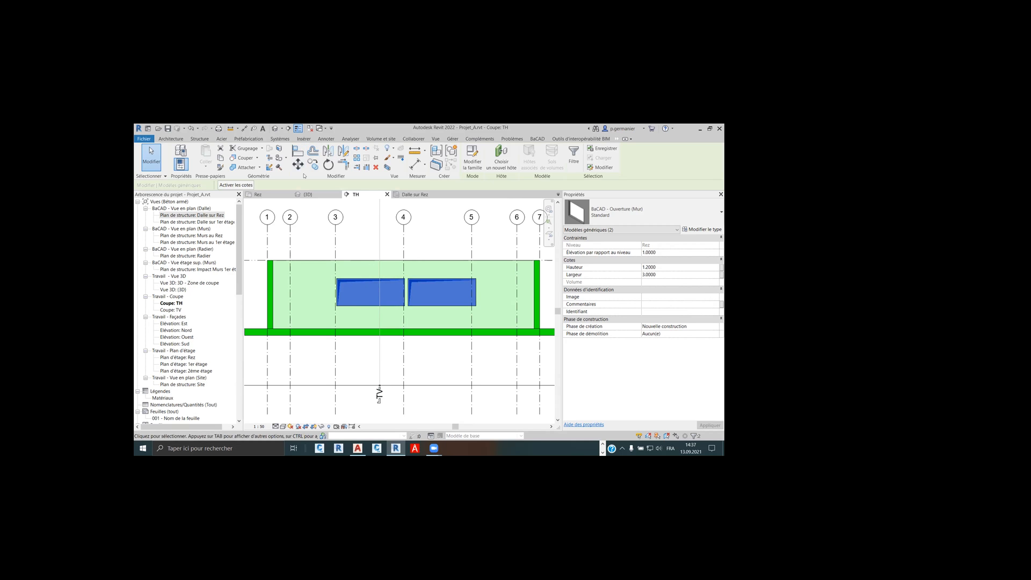
left_click(299, 153)
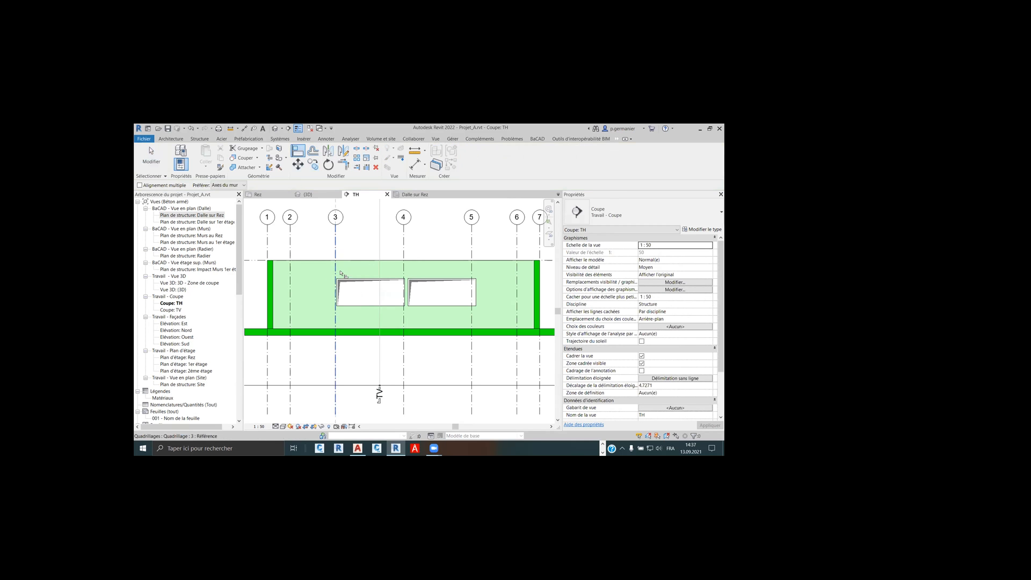
Align the left opening's centre to grid 3 and the right one to grid 5, then close Dalle sur Rez
left_click(370, 291)
left_click(471, 268)
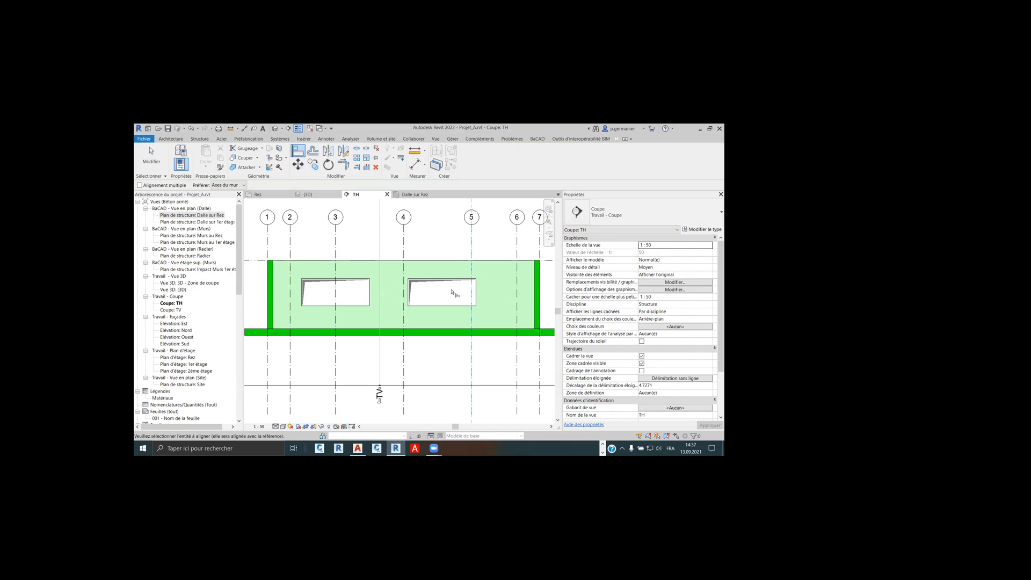
left_click(445, 293)
right_click(445, 248)
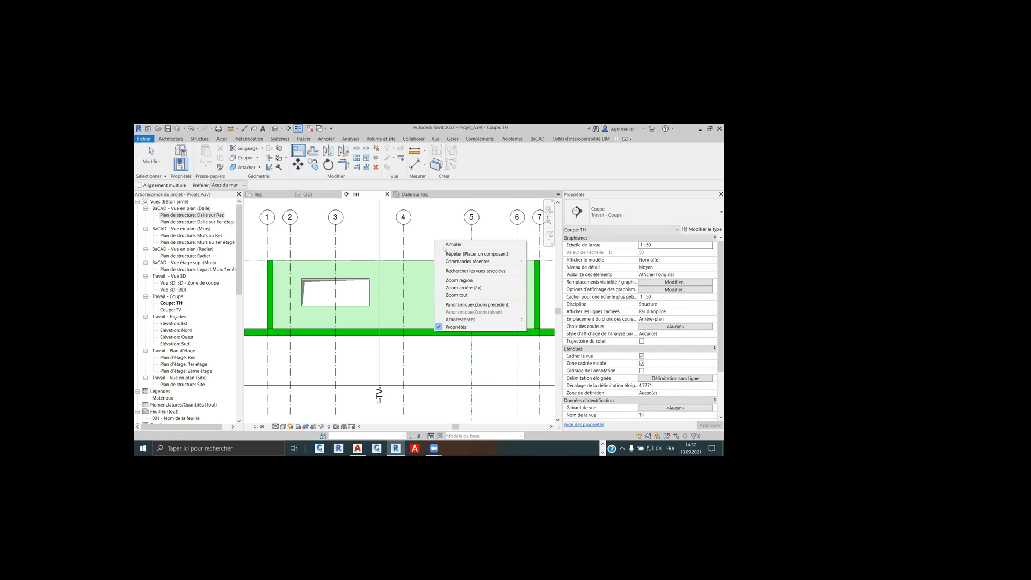
left_click(446, 250)
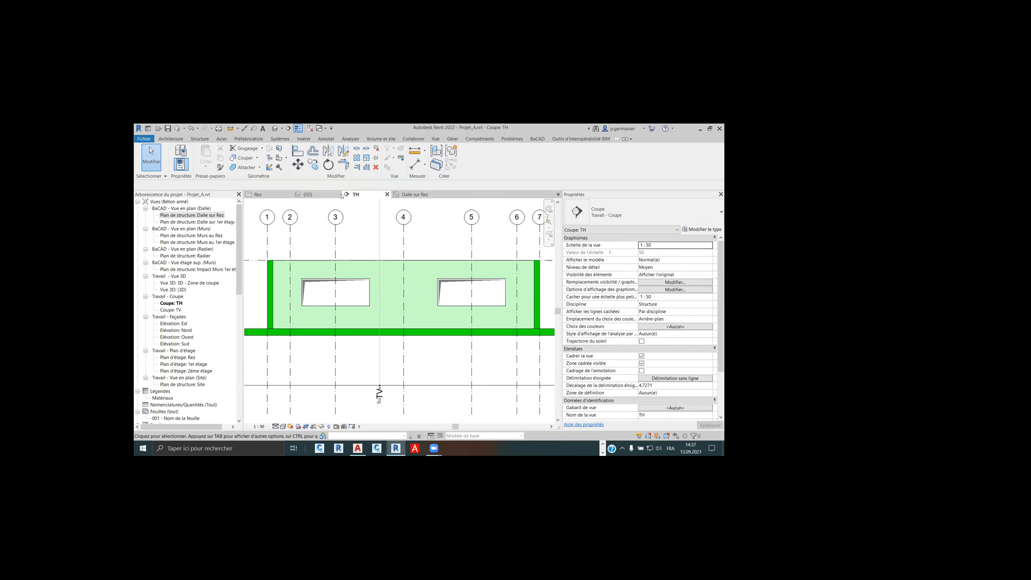
left_click(407, 195)
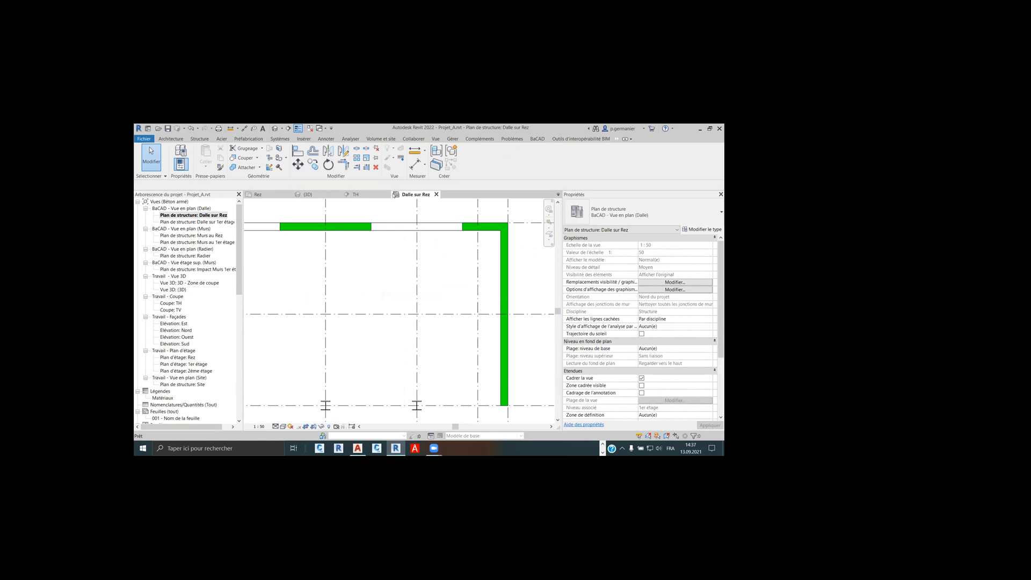
left_click(436, 195)
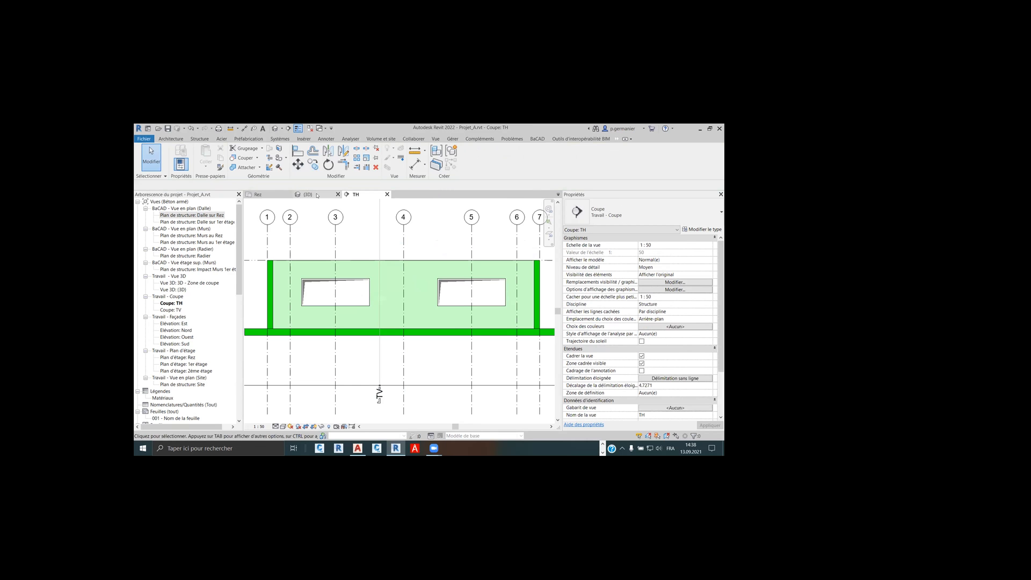
Delete every HEB 300 column visible in the Rez floor plan
left_click(259, 194)
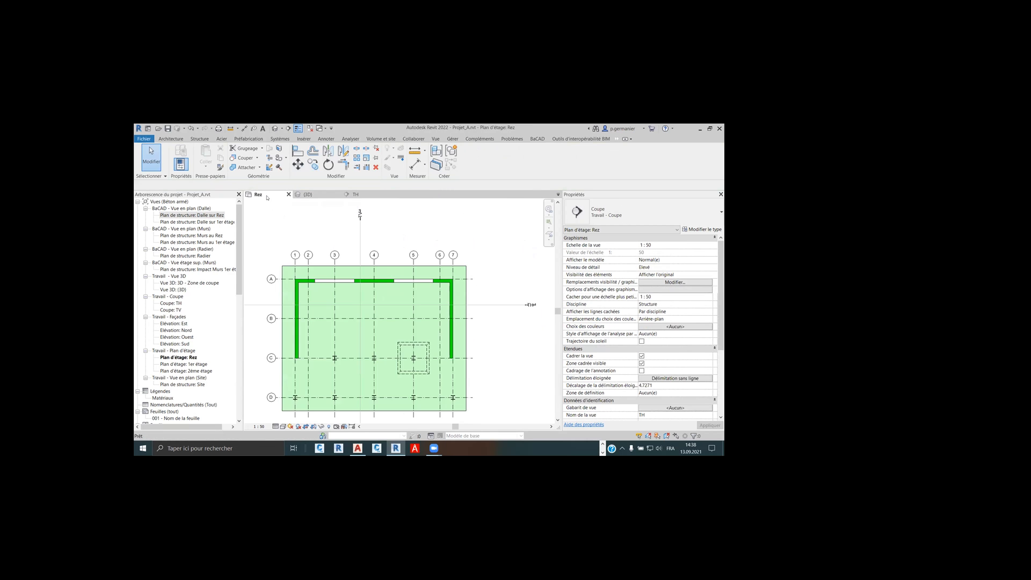
left_click(409, 342)
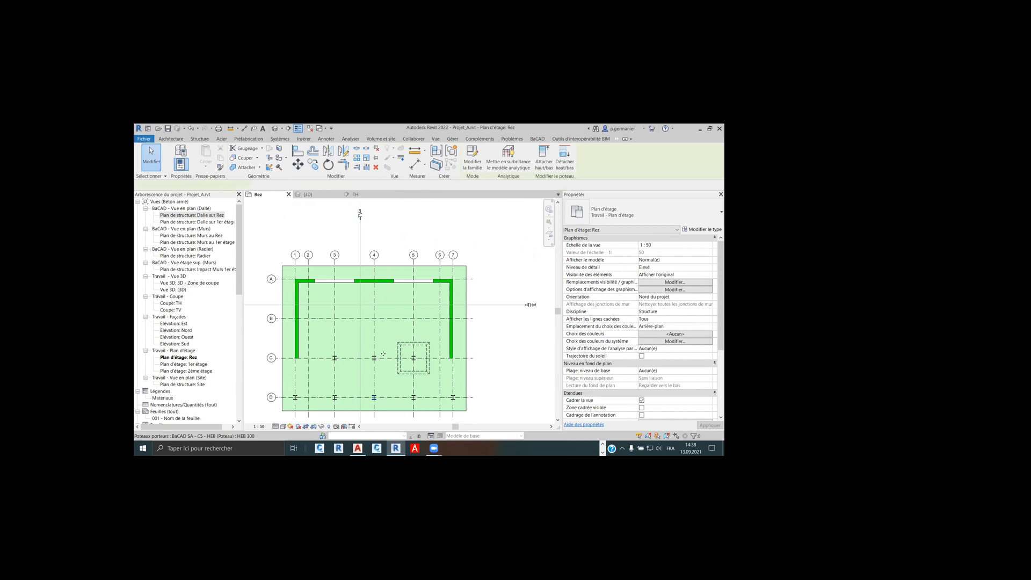
right_click(520, 339)
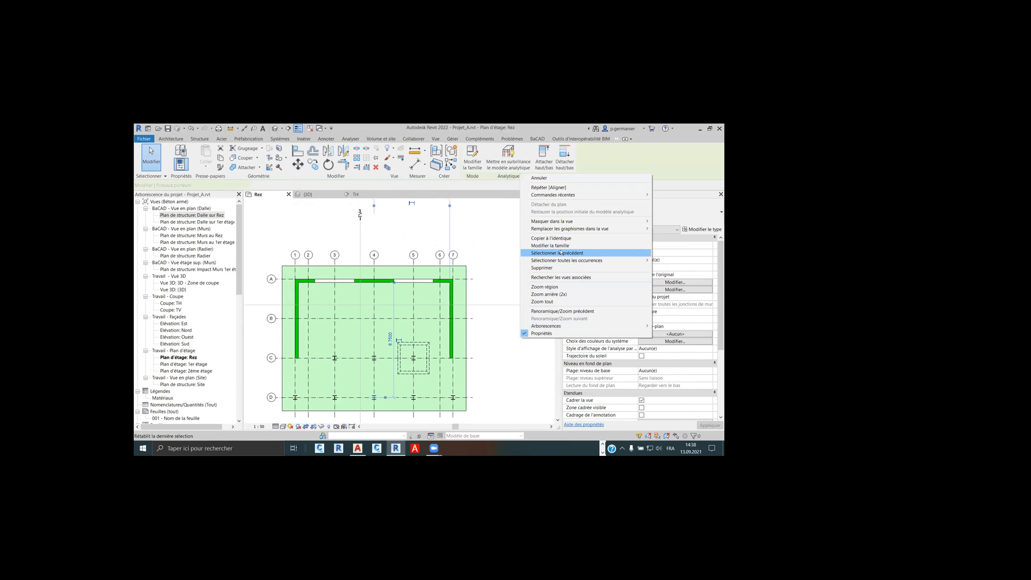
mouse_move(558, 196)
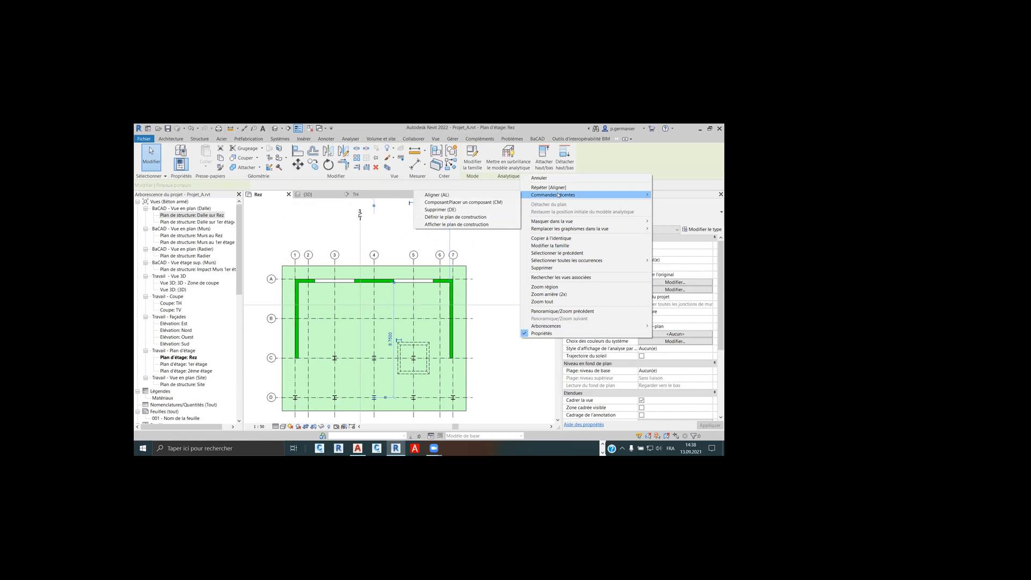
mouse_move(572, 260)
left_click(485, 260)
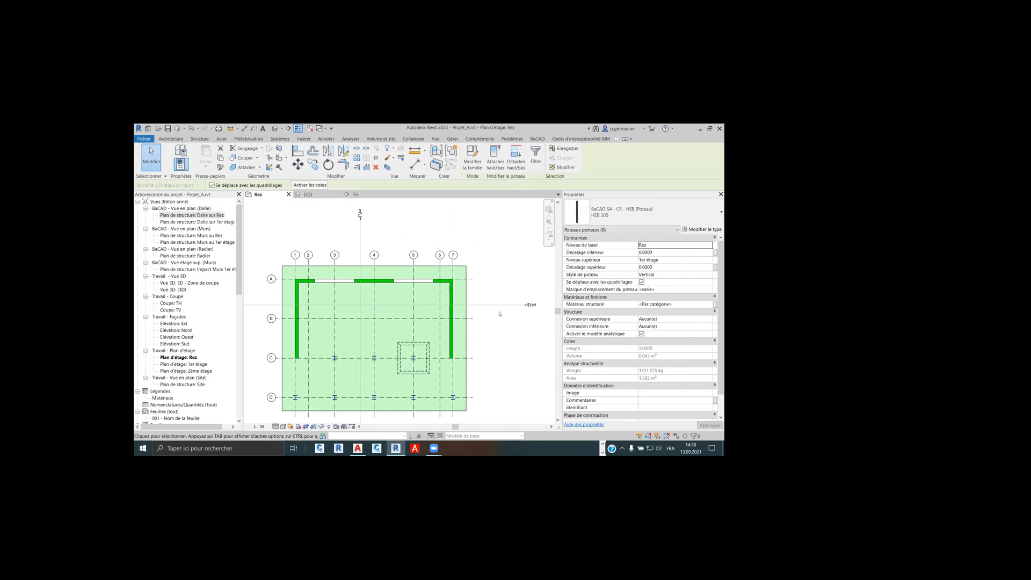
key("Delete")
Delete the central square foundation
left_click(418, 343)
key("Delete")
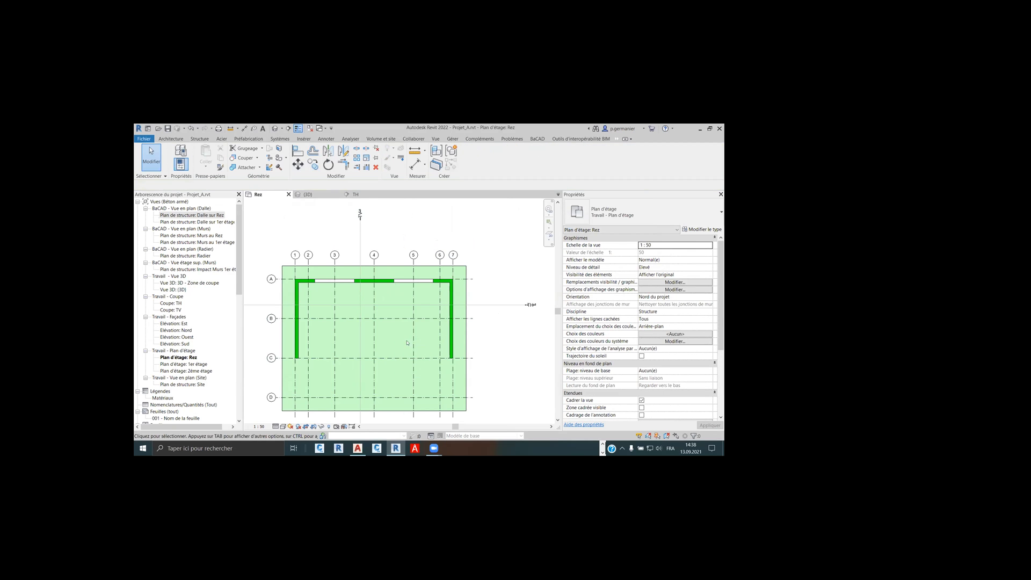
scroll(382, 335, "up", 2)
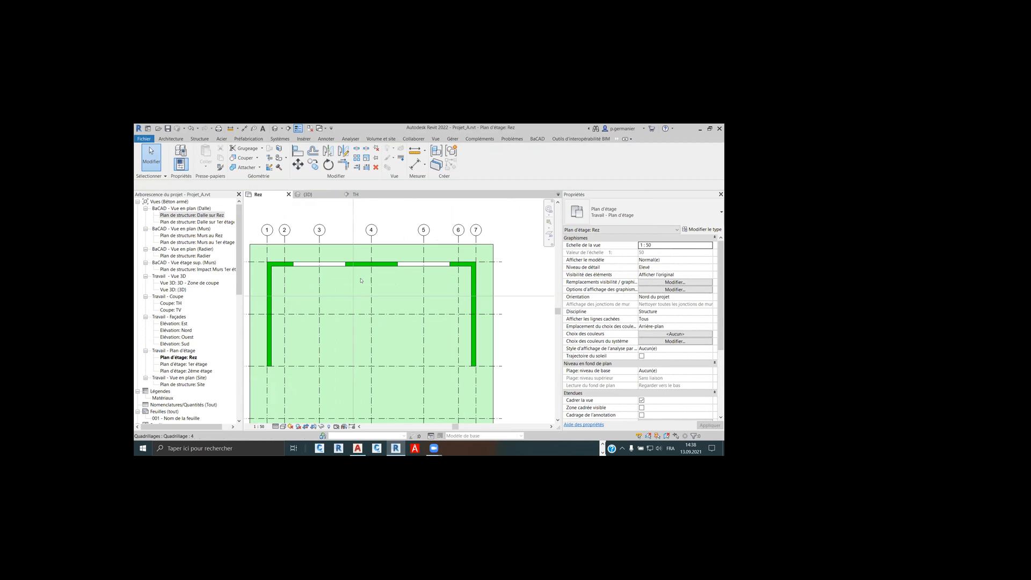
left_click(200, 138)
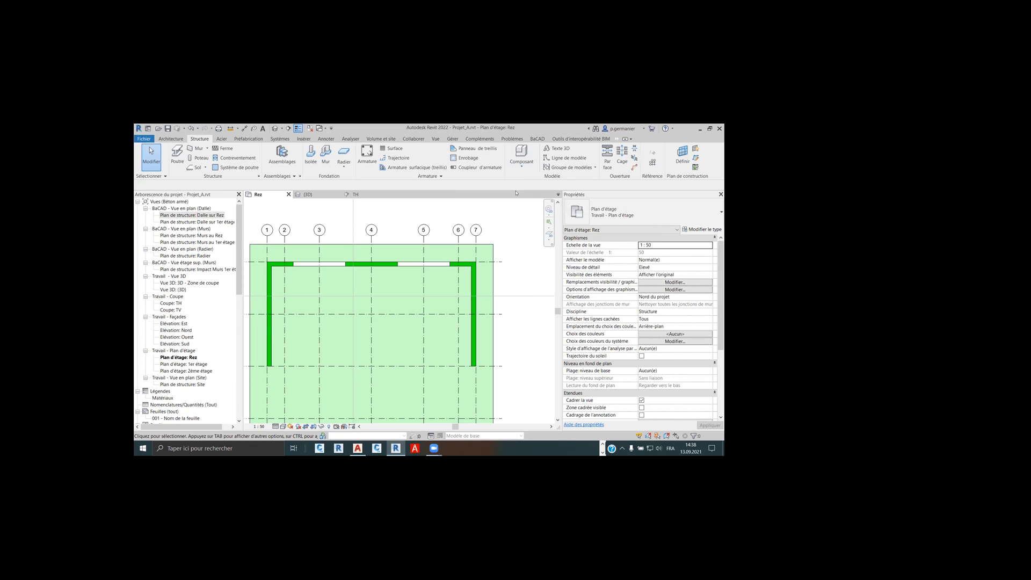
Place a BaCAD - Ouverture (Dalle) Standard opening, Largeur 4 and Longueur 4, in the slab centre
left_click(521, 161)
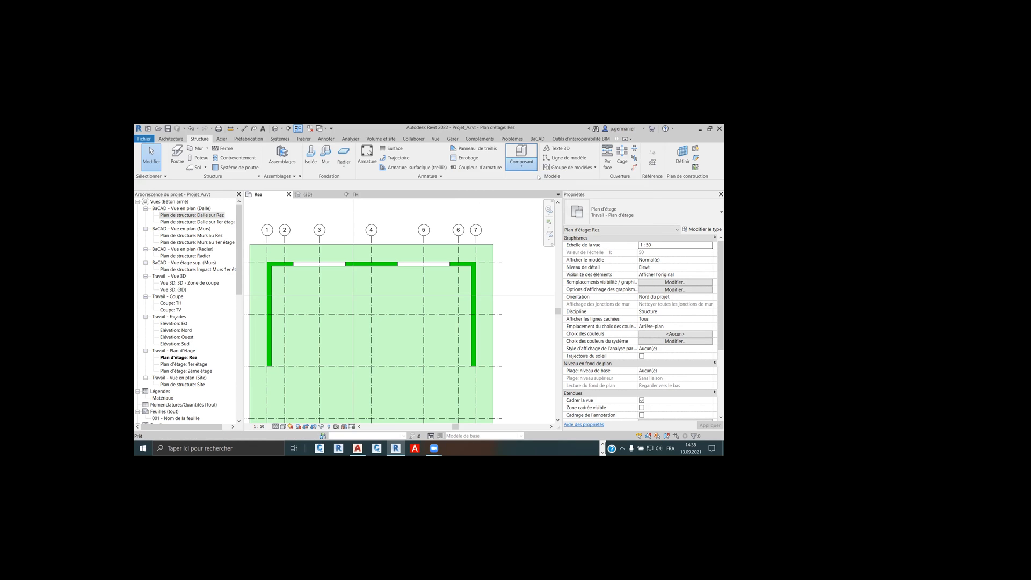
left_click(624, 217)
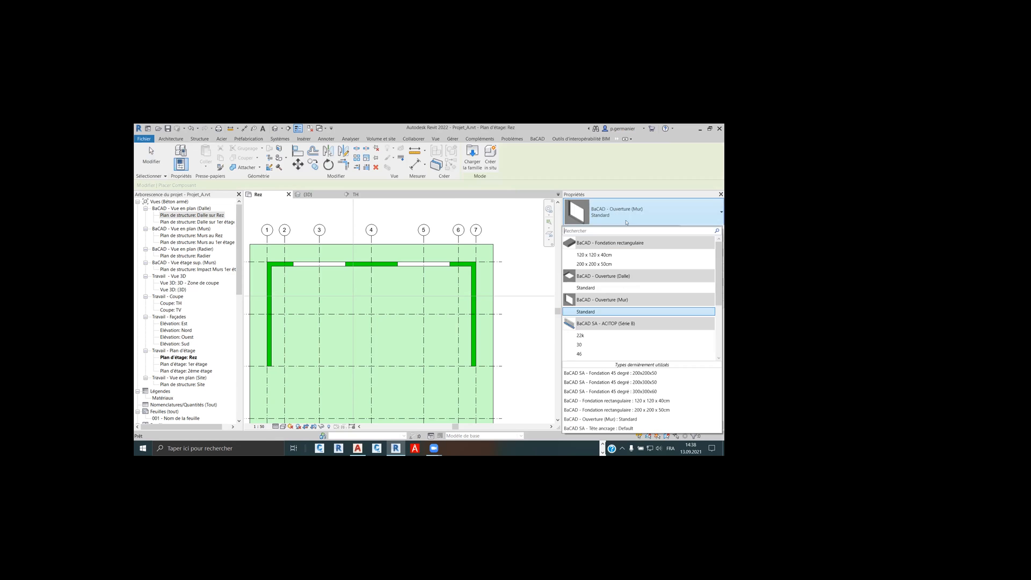
left_click(622, 289)
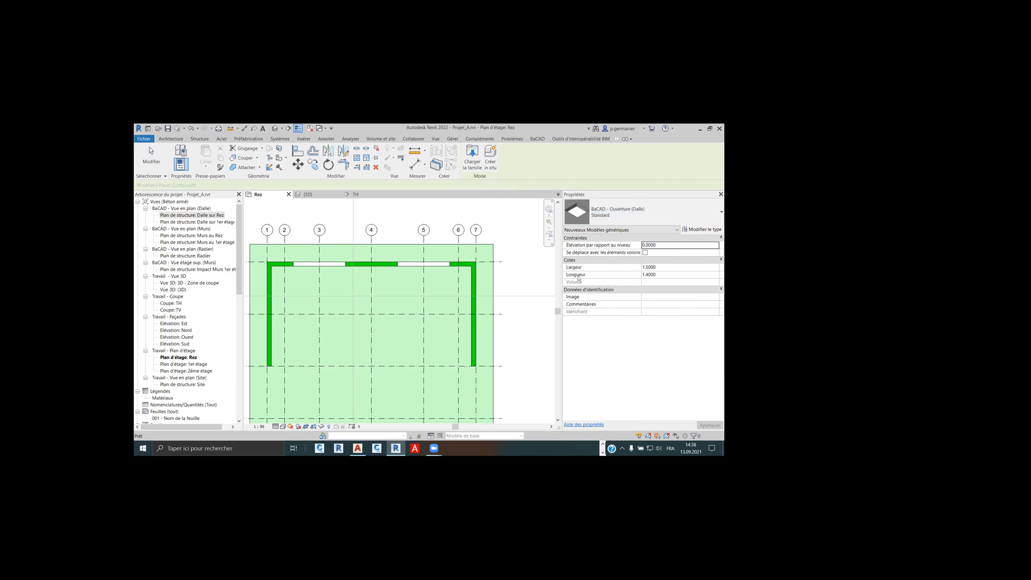
left_click(665, 266)
type("4")
key("Tab")
type("4")
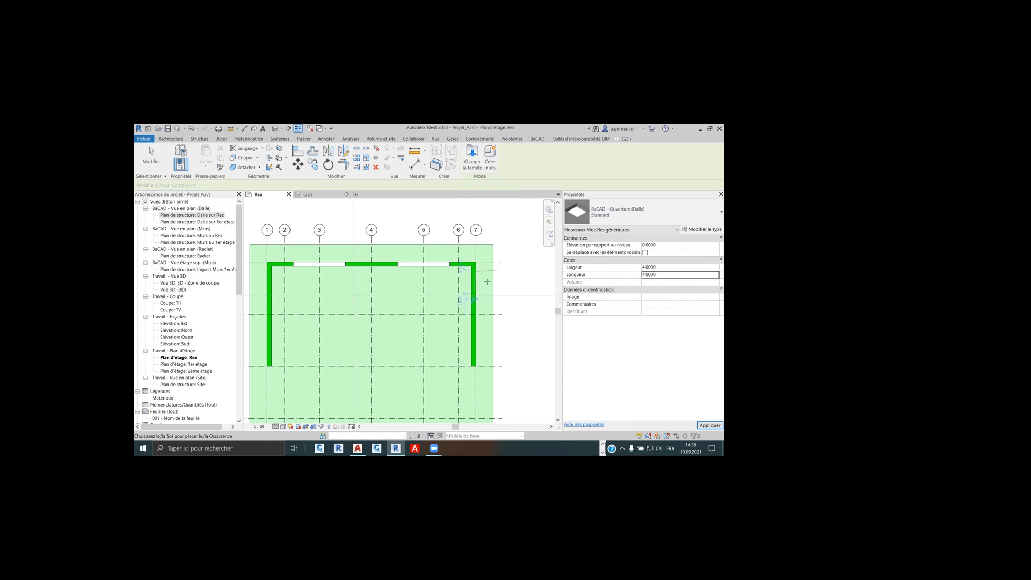
right_click(376, 333)
left_click(395, 340)
right_click(396, 336)
left_click(413, 339)
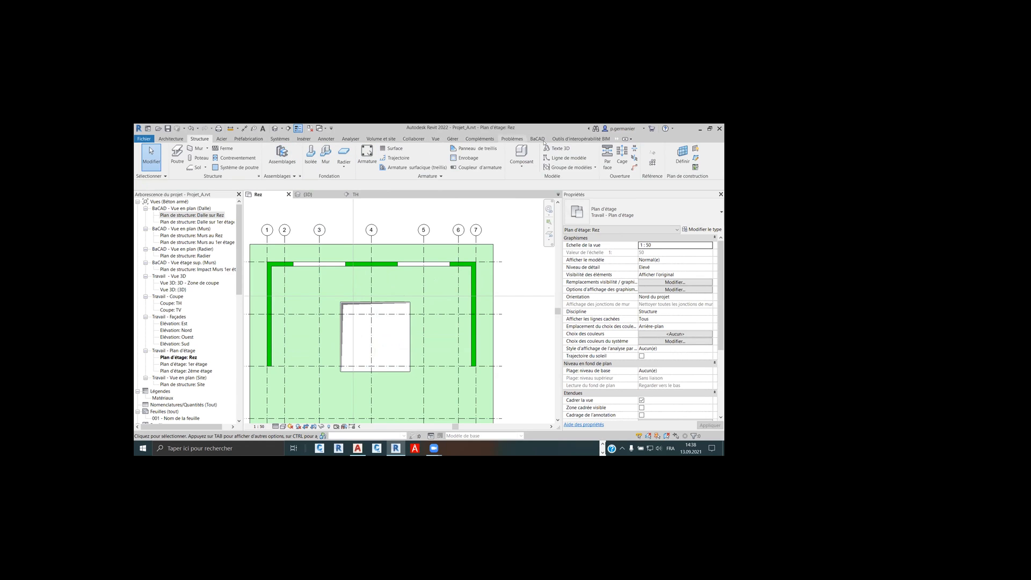
left_click(623, 139)
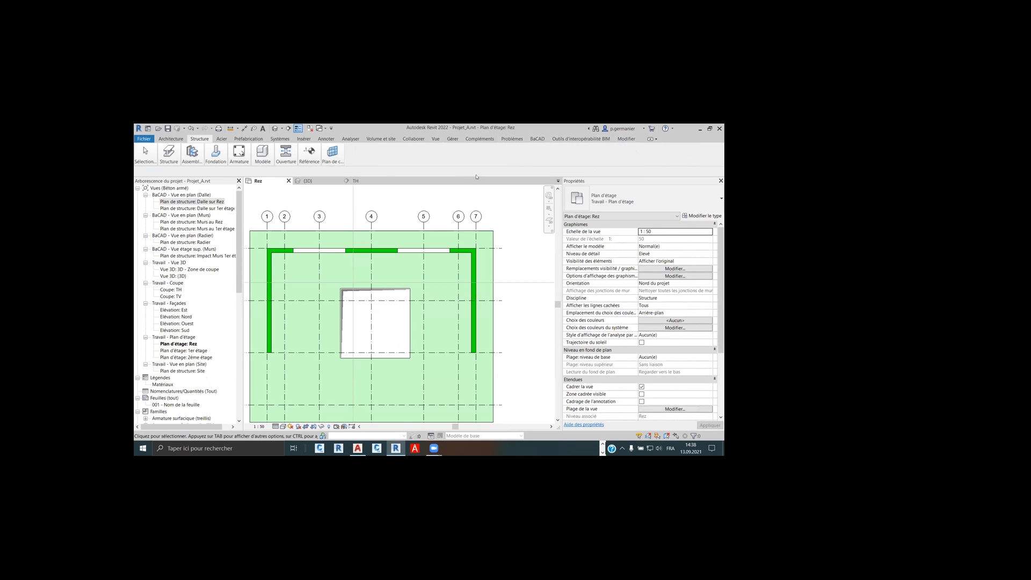
Look at the BaCAD tab, return the ribbon to full size, and select the slab opening
left_click(537, 139)
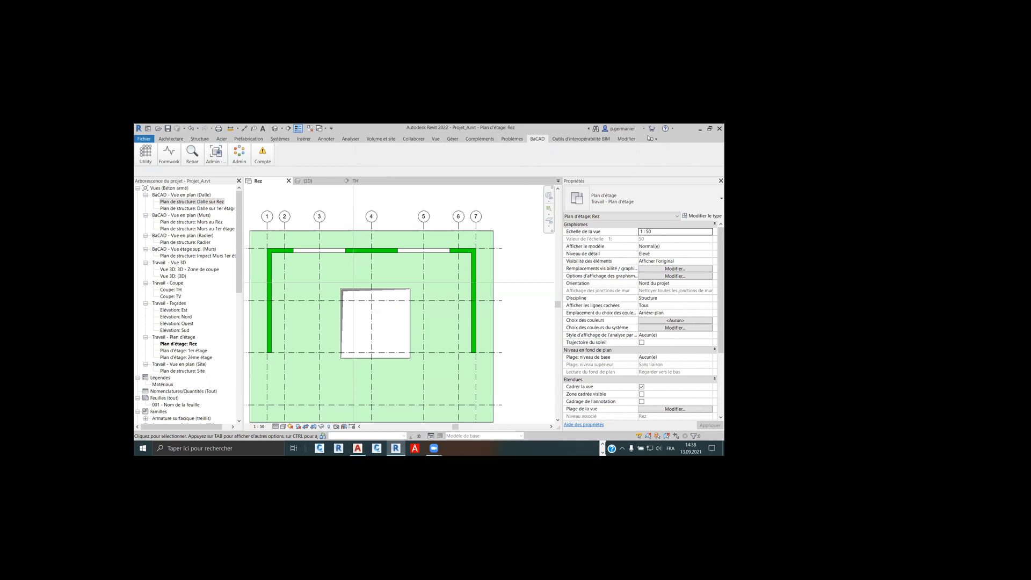
left_click(650, 139)
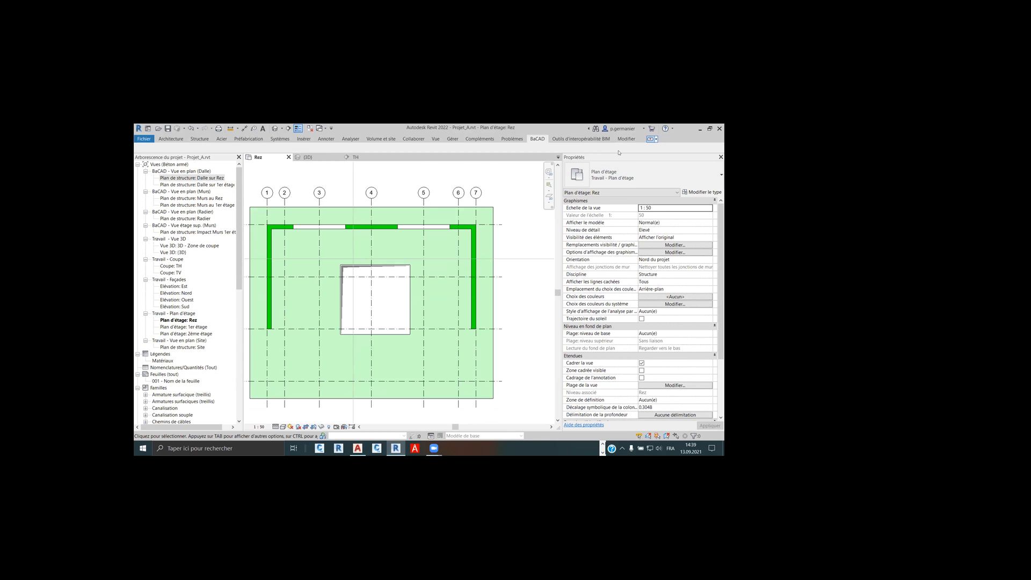
left_click(651, 139)
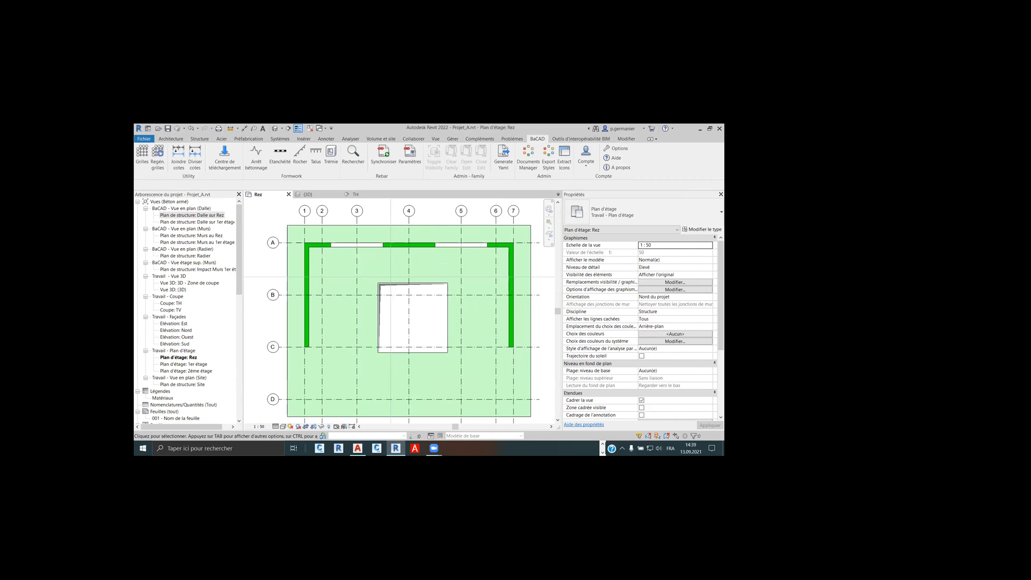
left_click(424, 288)
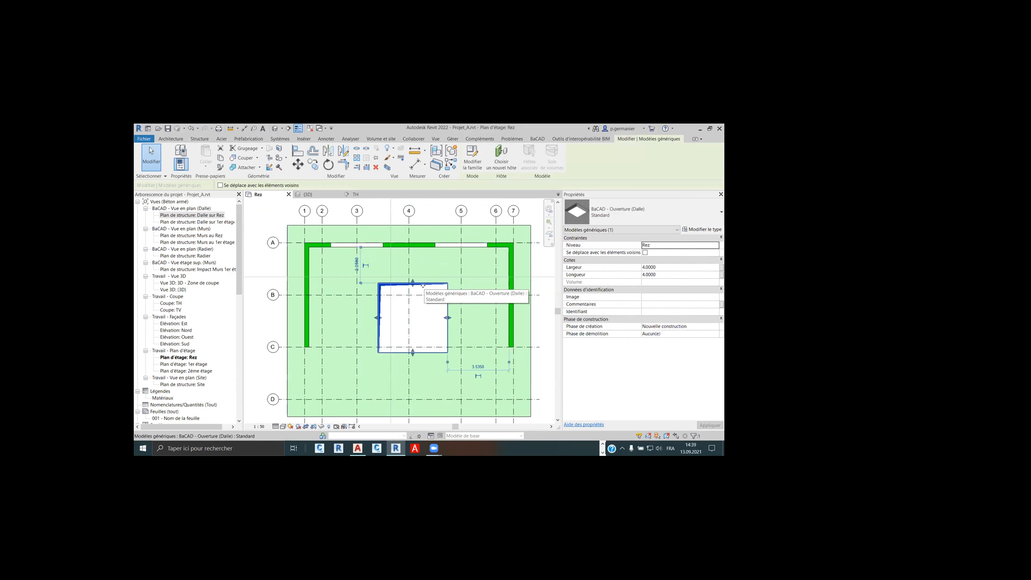
Align the slab opening's centre lines to grid 4 and grid C
left_click(298, 152)
left_click(408, 267)
left_click(413, 316)
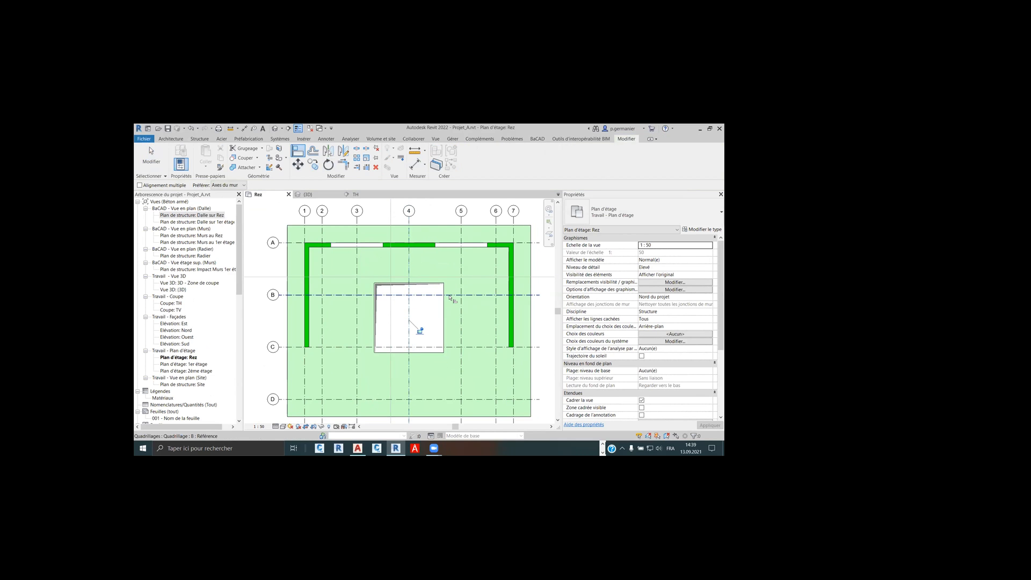
left_click(451, 347)
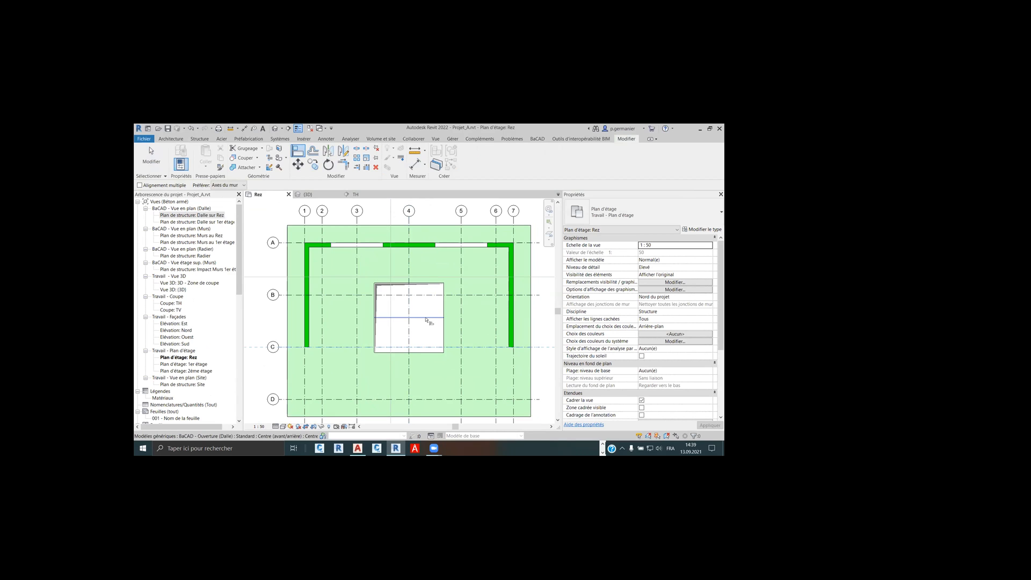
left_click(428, 318)
right_click(423, 299)
left_click(433, 304)
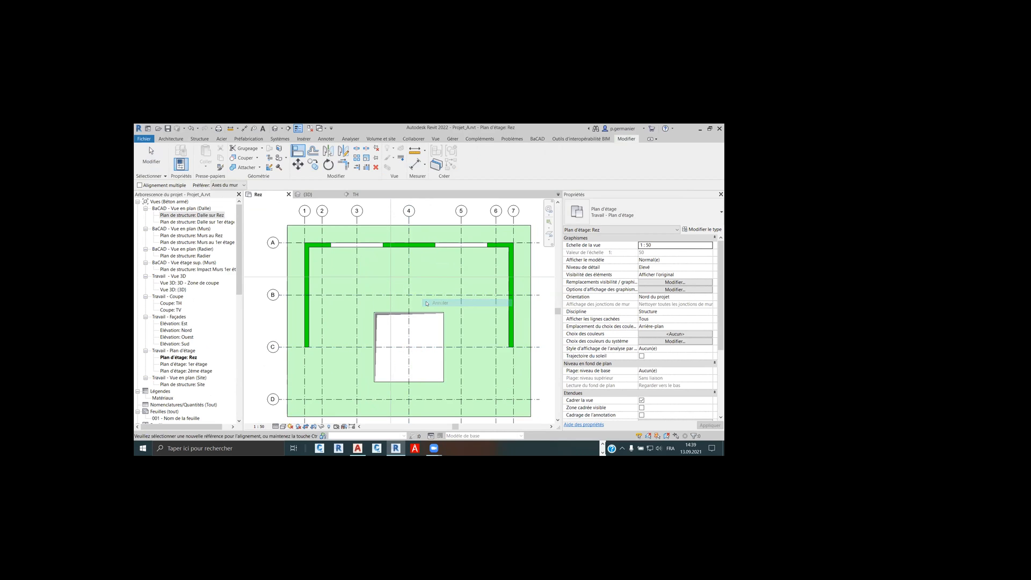
scroll(427, 303, "down", 3)
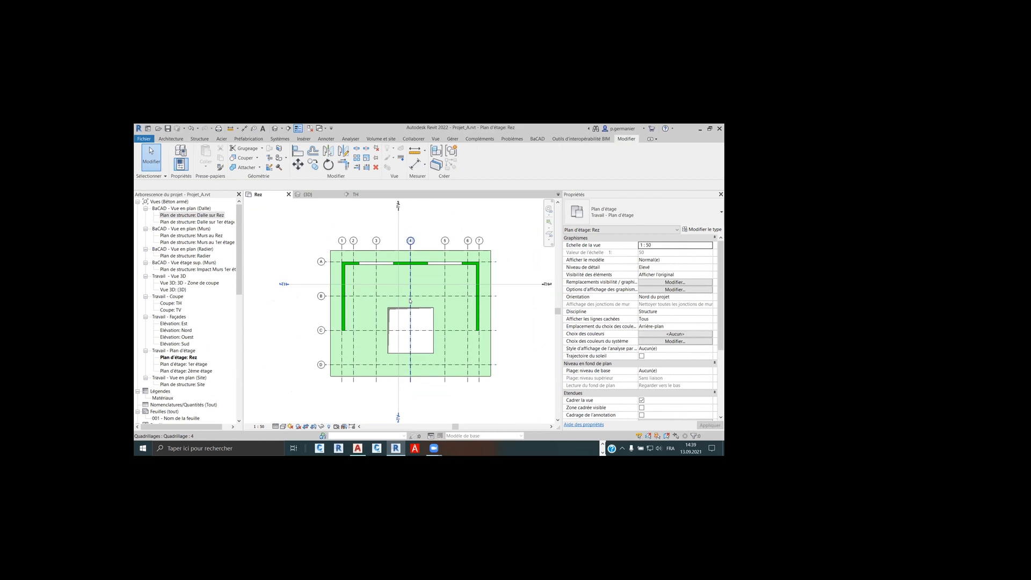
scroll(409, 296, "up", 2)
middle_click_drag(409, 296, 396, 295)
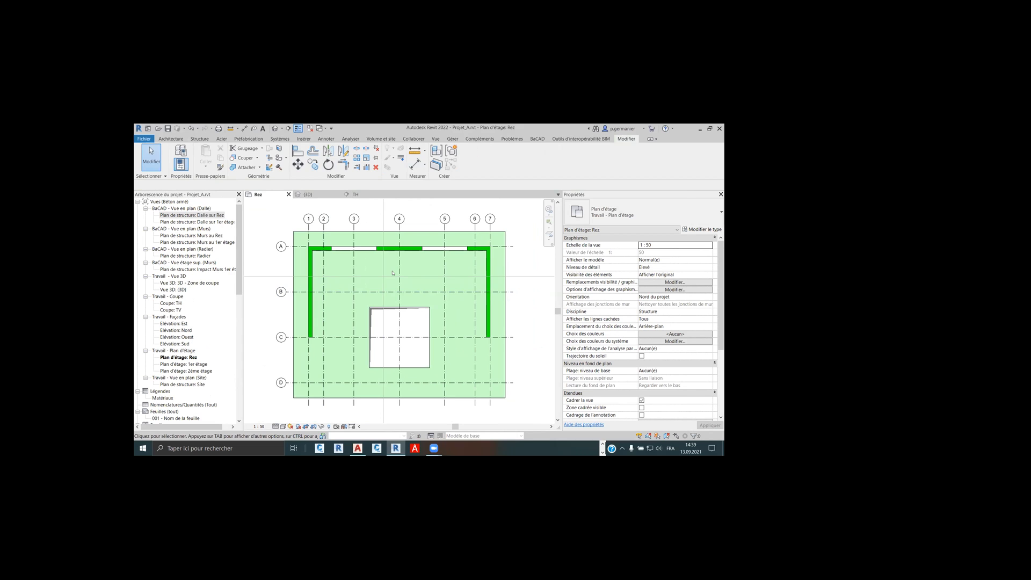
scroll(429, 290, "down", 2)
scroll(424, 285, "up", 1)
Pull section TH's far clip in to a depth of 4.3529, then switch to the TH section
left_click(413, 277)
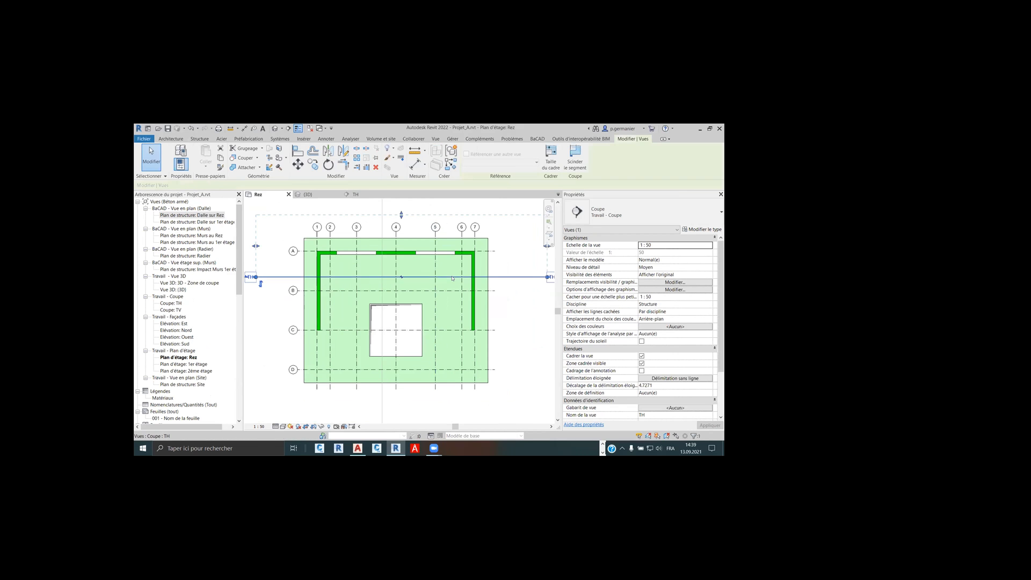
left_click_drag(401, 214, 401, 220)
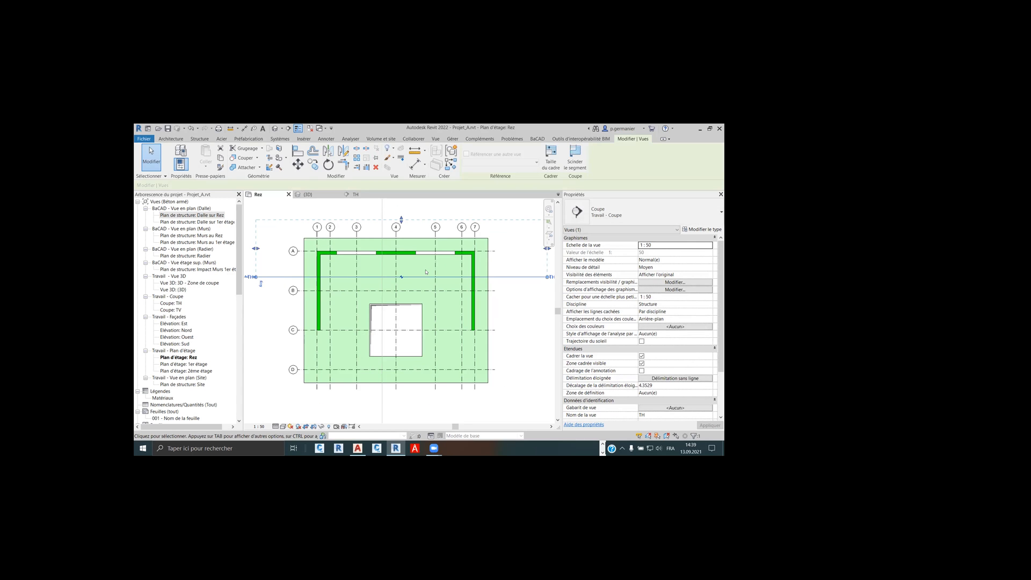
left_click(510, 310)
middle_click_drag(510, 310, 512, 325)
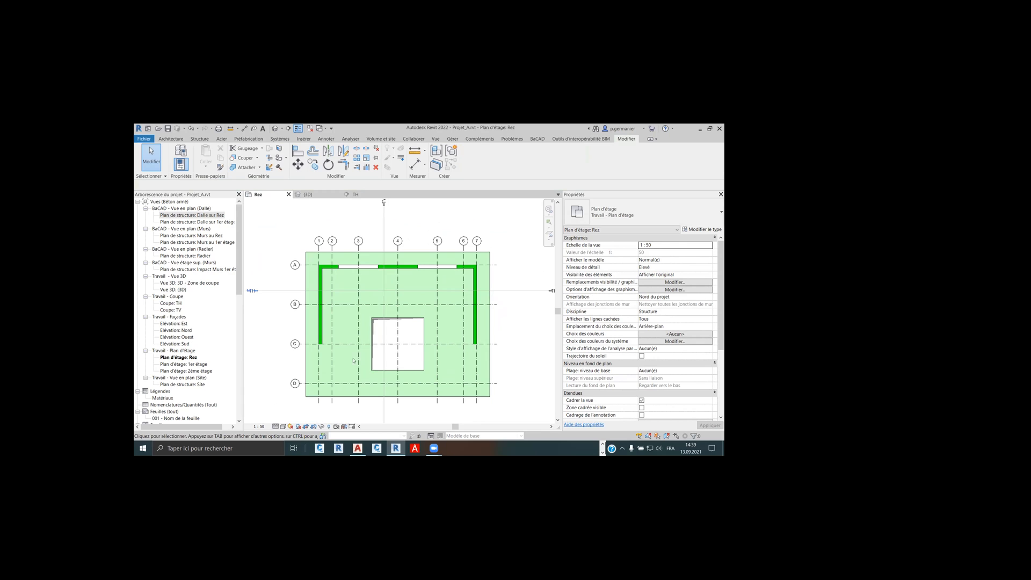
middle_click_drag(406, 341, 407, 337)
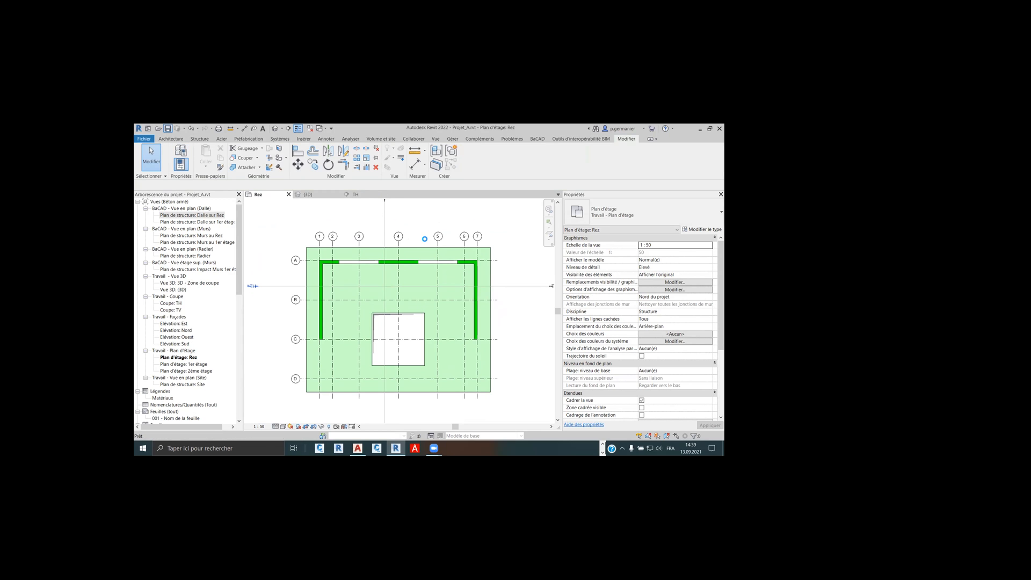
left_click(354, 195)
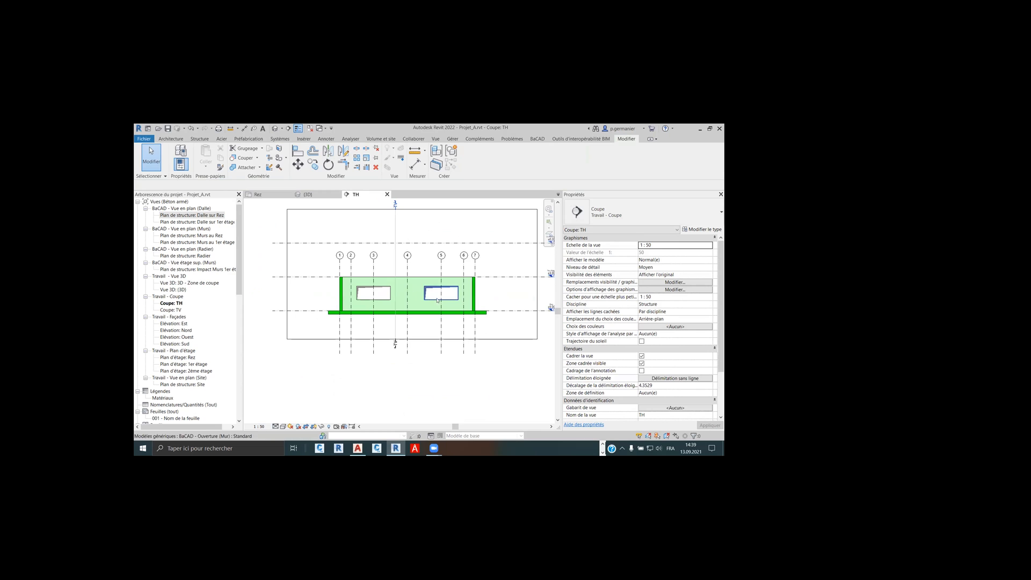
Zoom the TH section, inspect both wall openings and the slab opening in 3D, then return to Rez
scroll(507, 322, "down", 2)
scroll(507, 322, "up", 2)
scroll(475, 306, "up", 1)
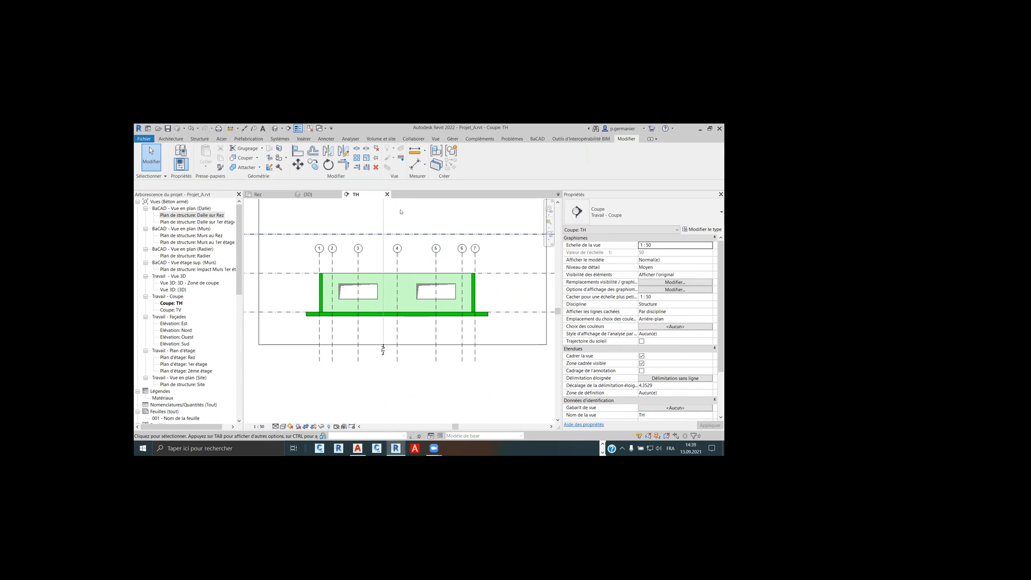
left_click(313, 195)
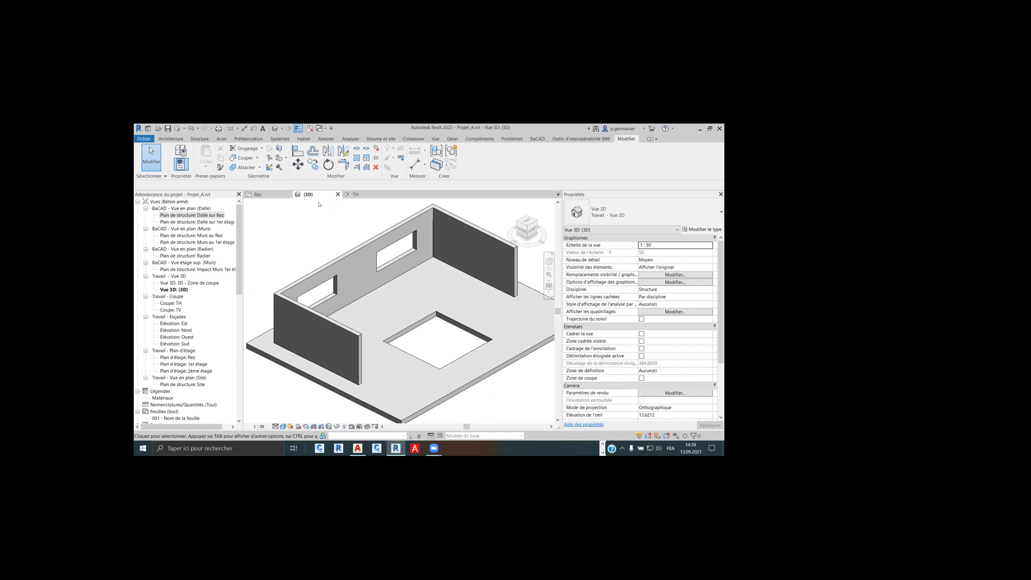
left_click(275, 195)
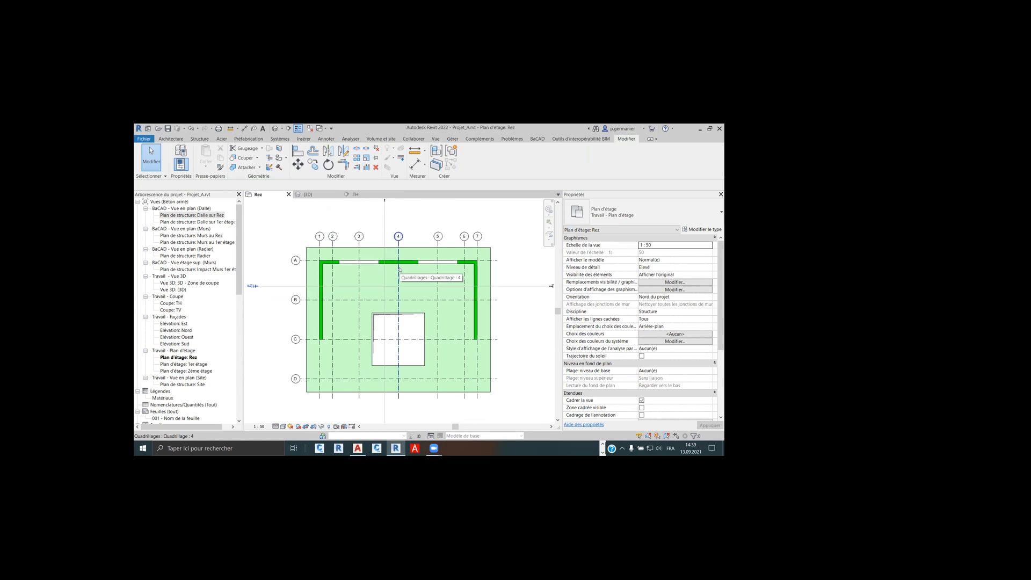
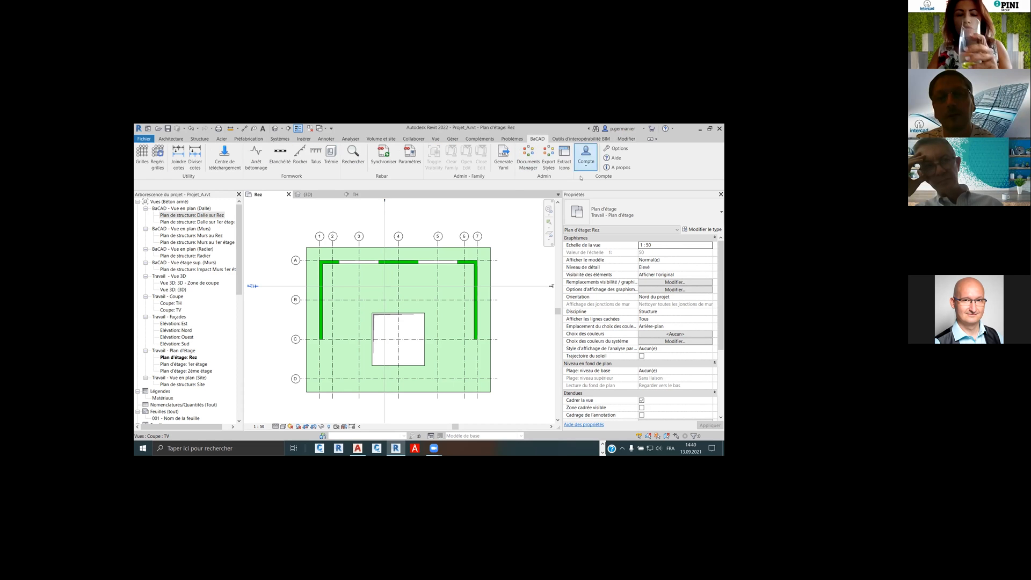
Check Beta Testing in the BaCAD Options, close them and save the project
left_click(616, 148)
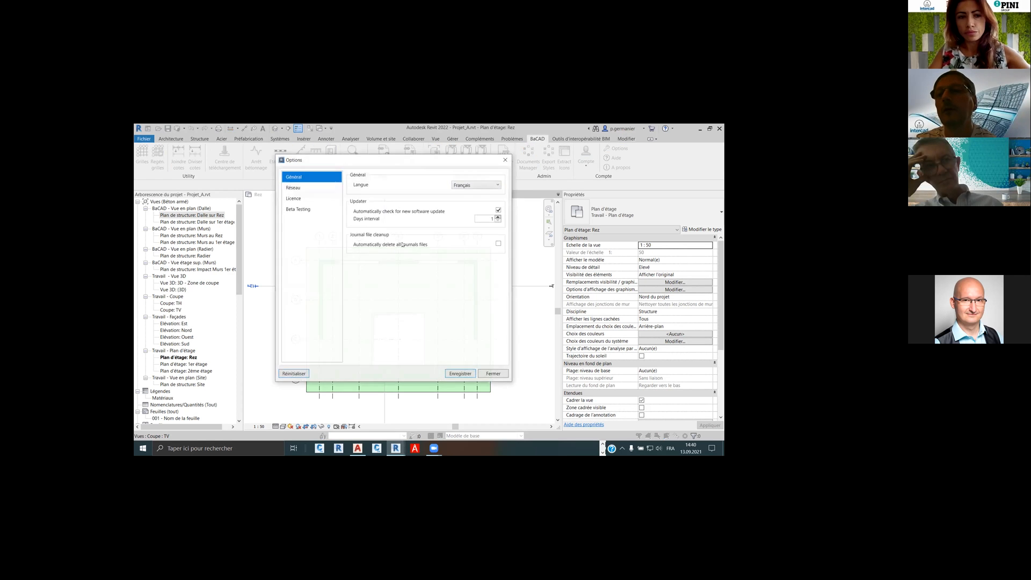
left_click(298, 208)
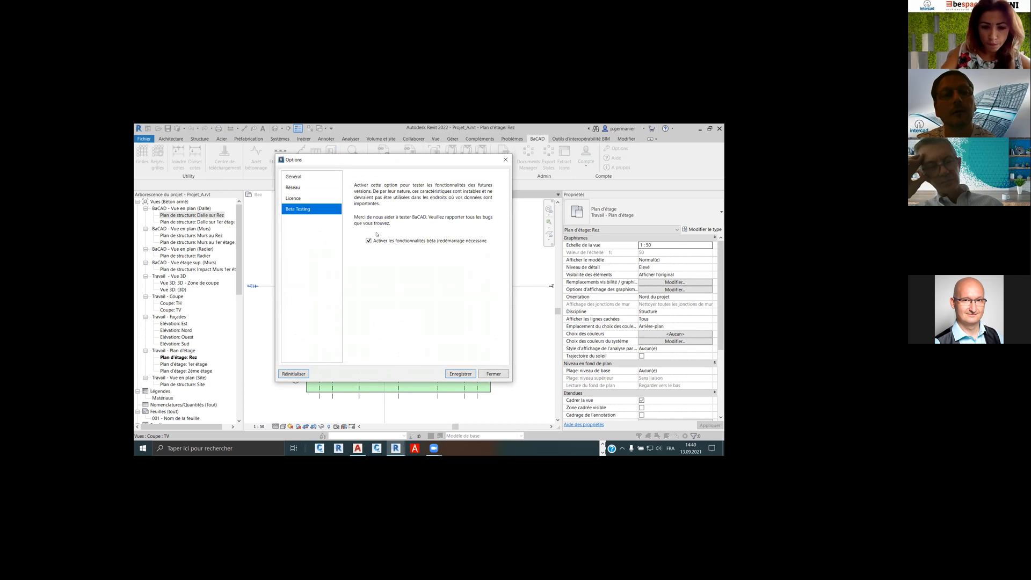
left_click(494, 373)
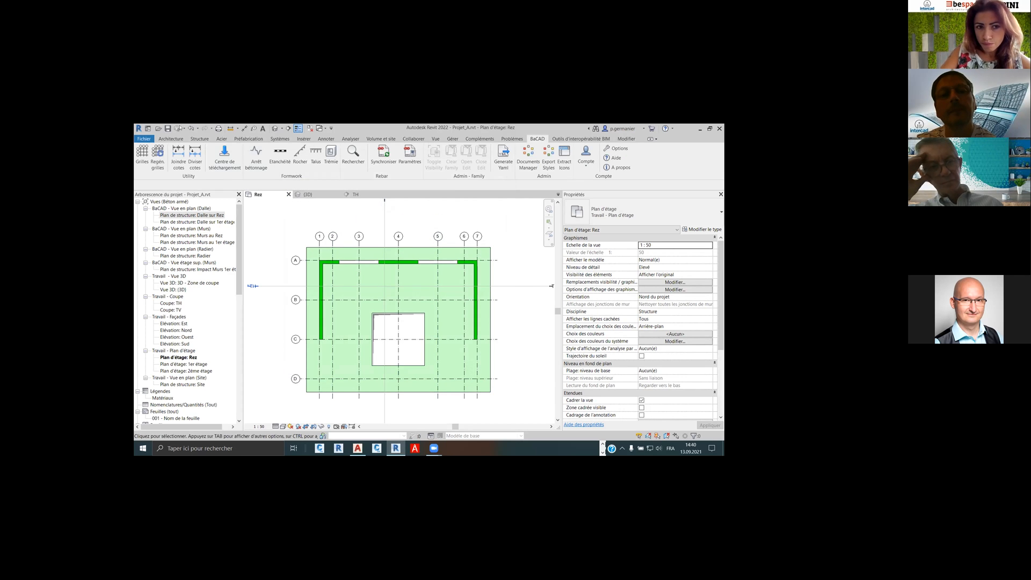
key("ctrl+s")
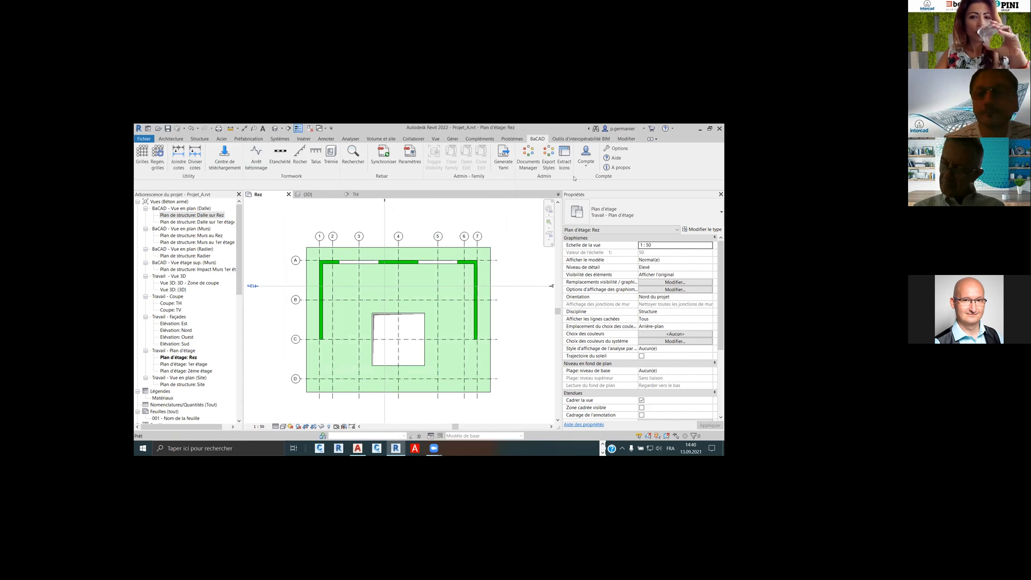
Review the DWG Sync settings, close the Rez plan and open the Radier structural plan
left_click(408, 155)
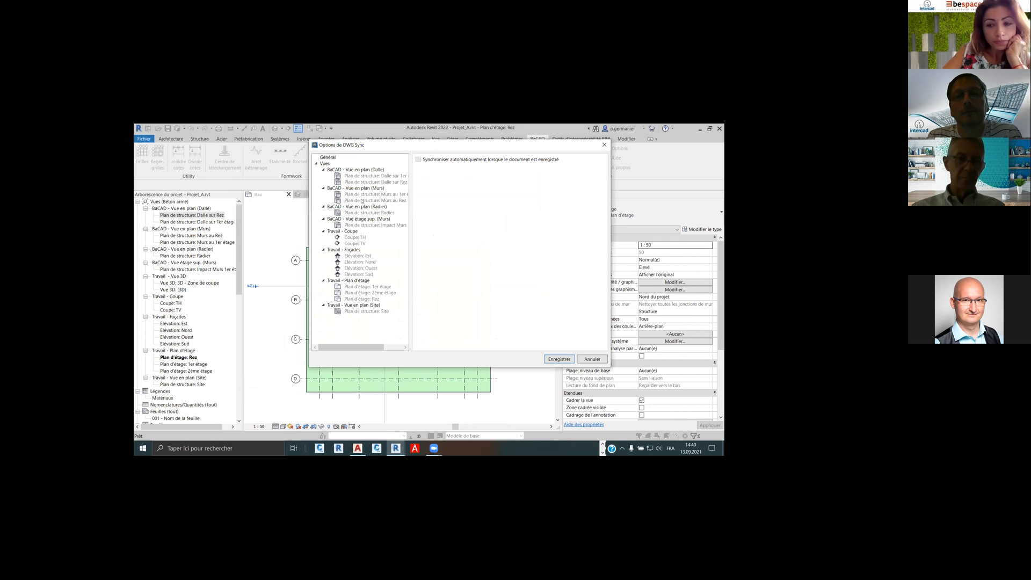
left_click(604, 145)
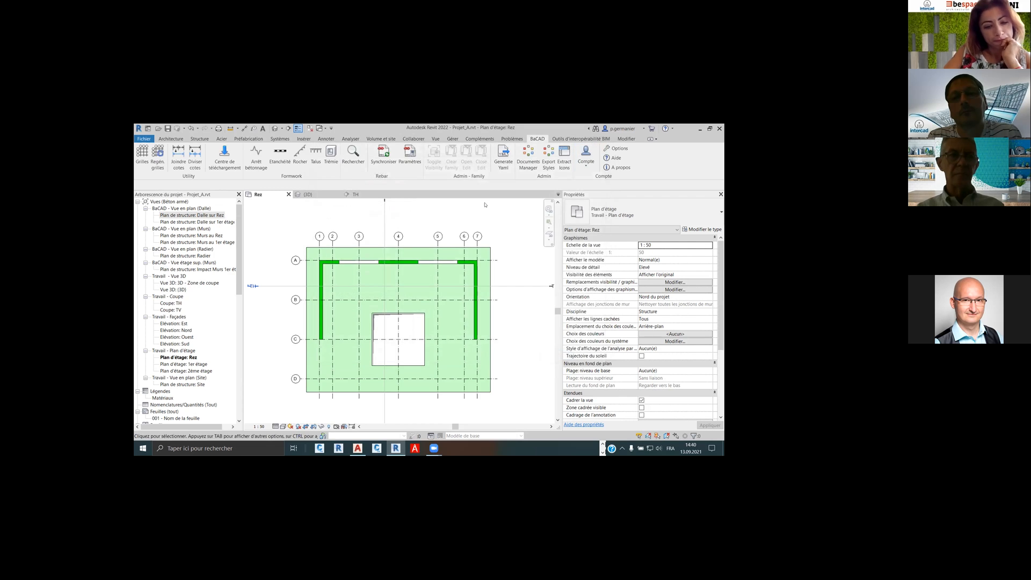
left_click(288, 194)
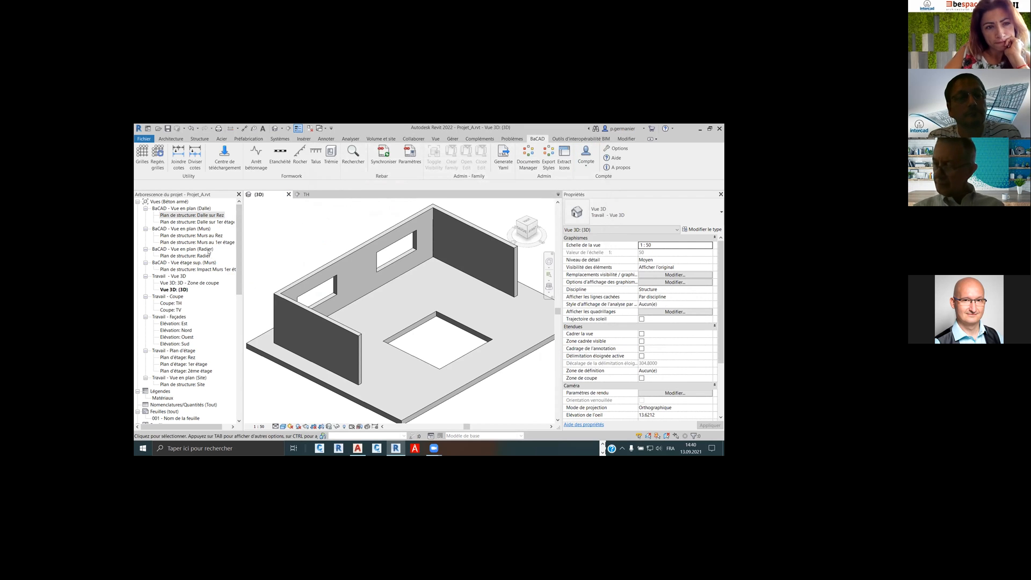
double_click(200, 256)
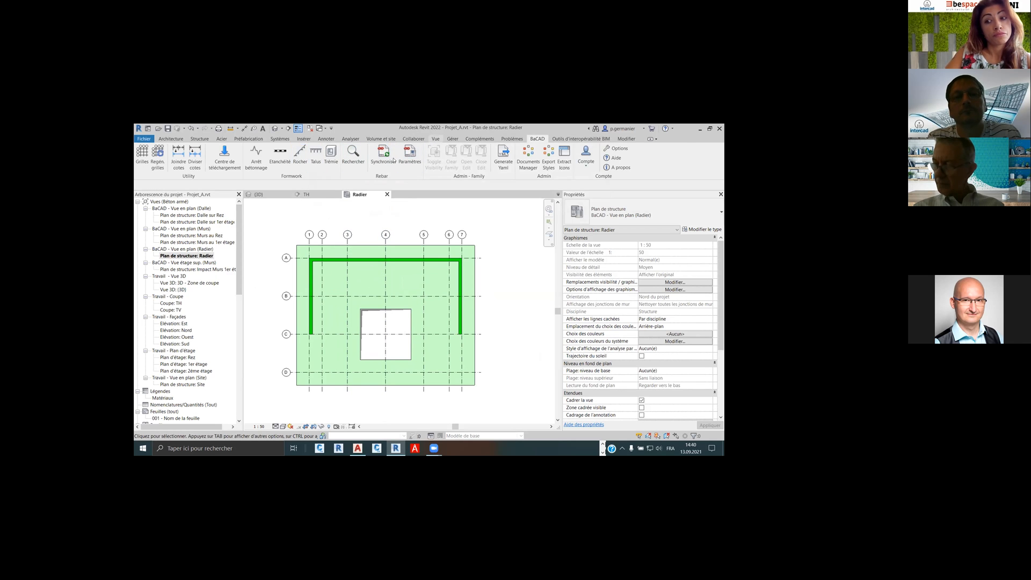
Place an elevation marker facing the grid A wall and widen its extent on both sides
left_click(435, 139)
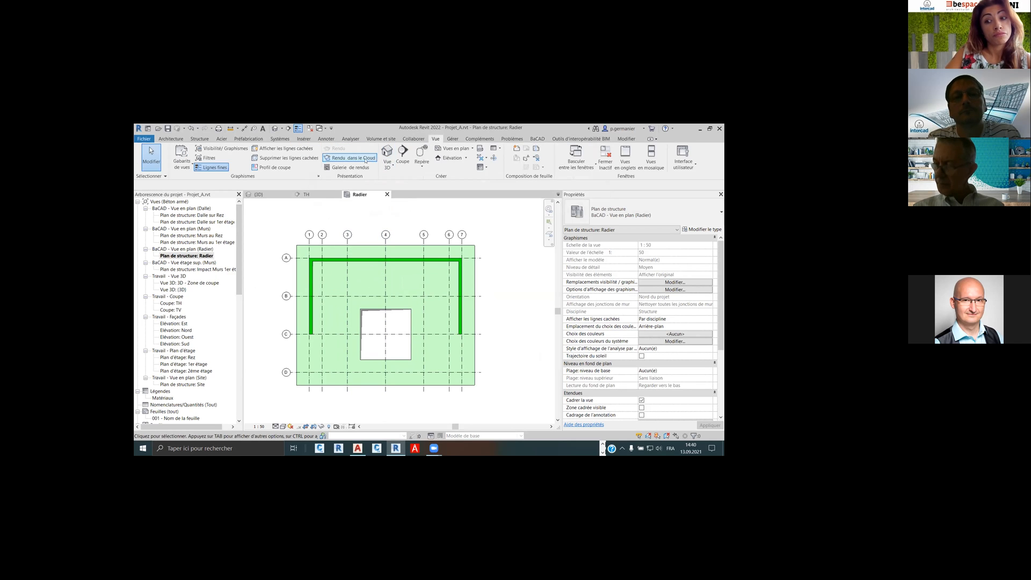
left_click(448, 158)
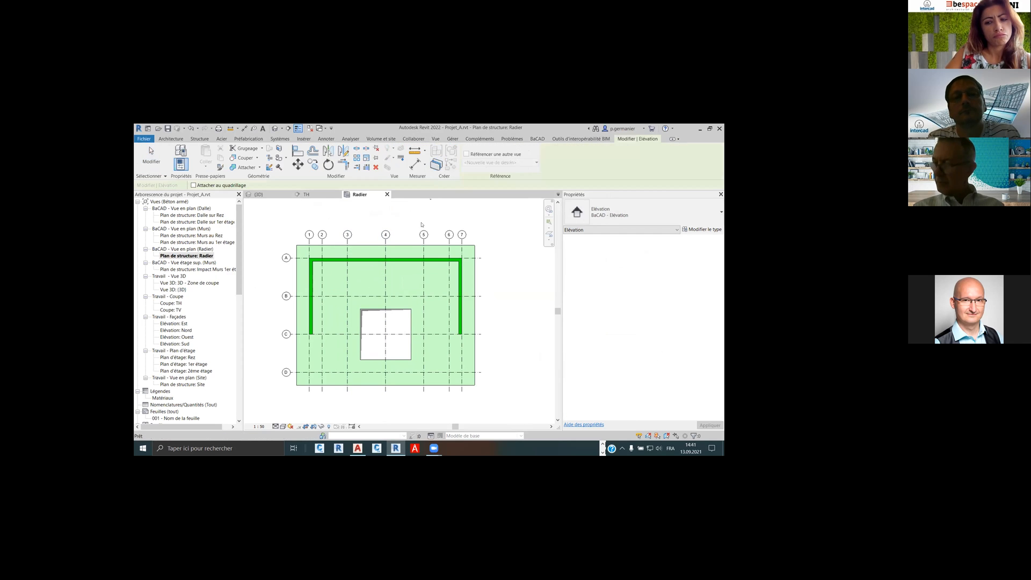
left_click(382, 264)
key("Escape")
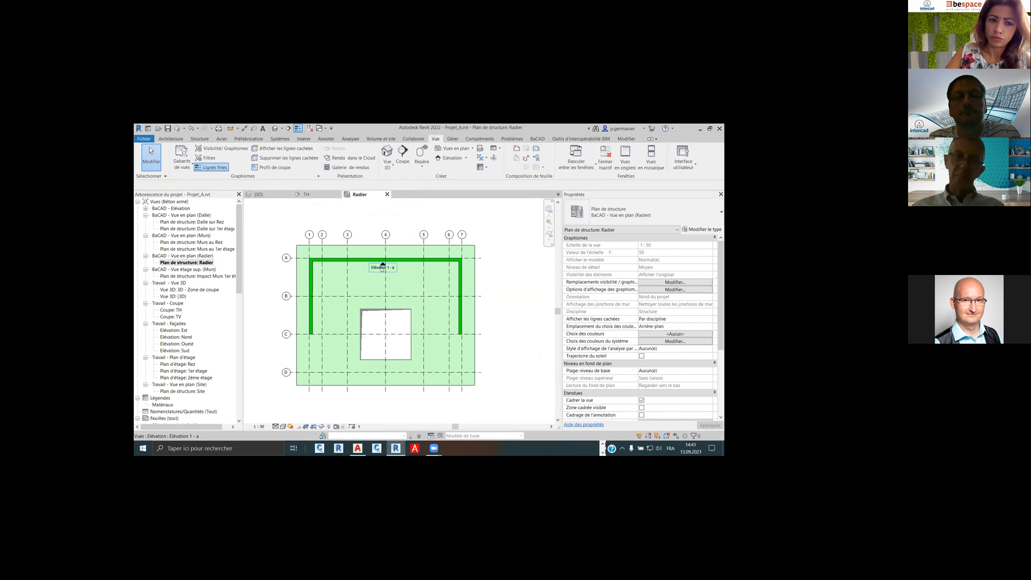
left_click(383, 264)
left_click_drag(454, 264, 491, 263)
left_click_drag(312, 263, 279, 262)
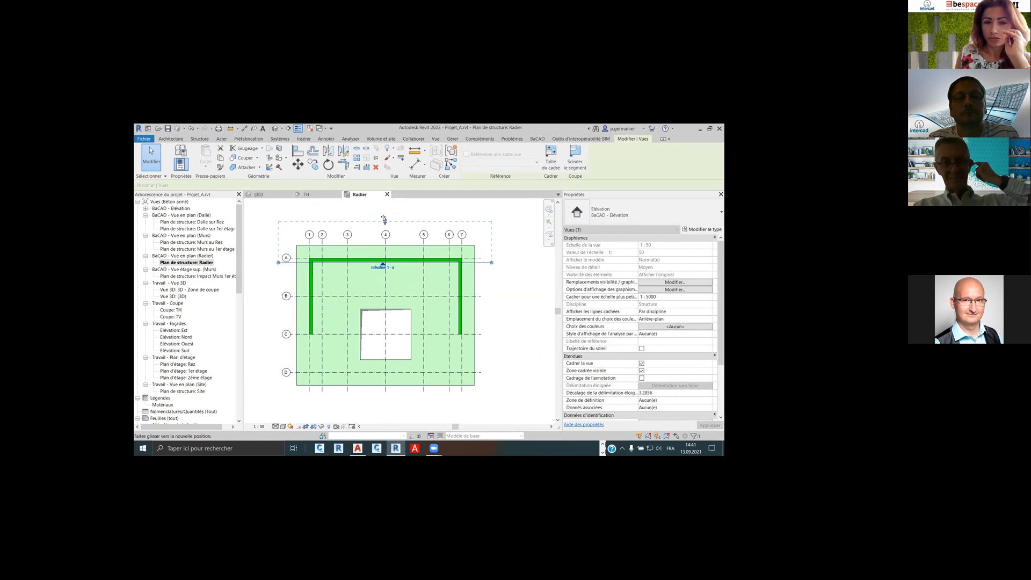
Name the elevation view M1 with sheet title 'Mur M1'
scroll(667, 392, "down", 3)
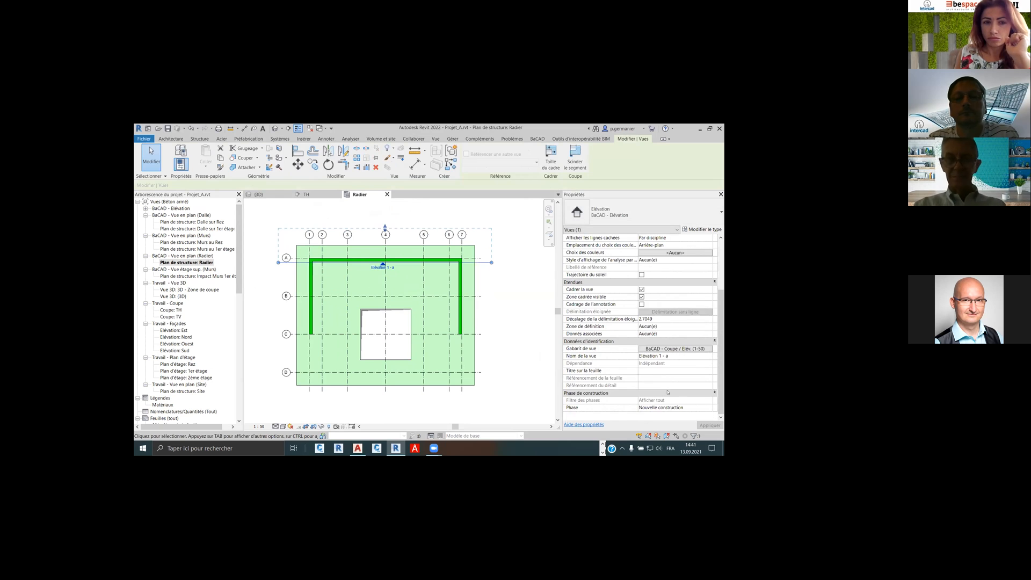
left_click(671, 355)
type("M1")
left_click(651, 370)
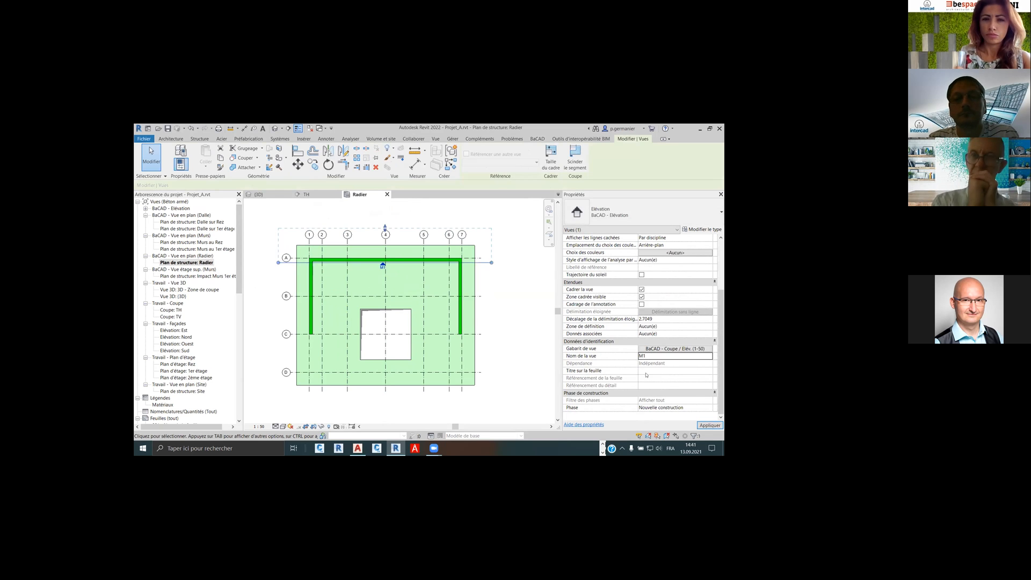
type("Mur M1")
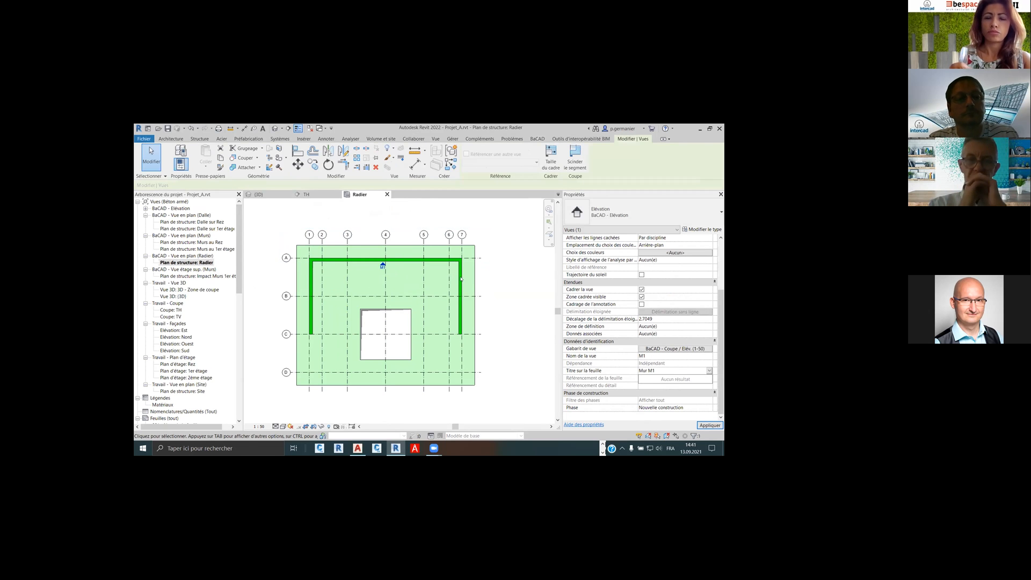
left_click(304, 214)
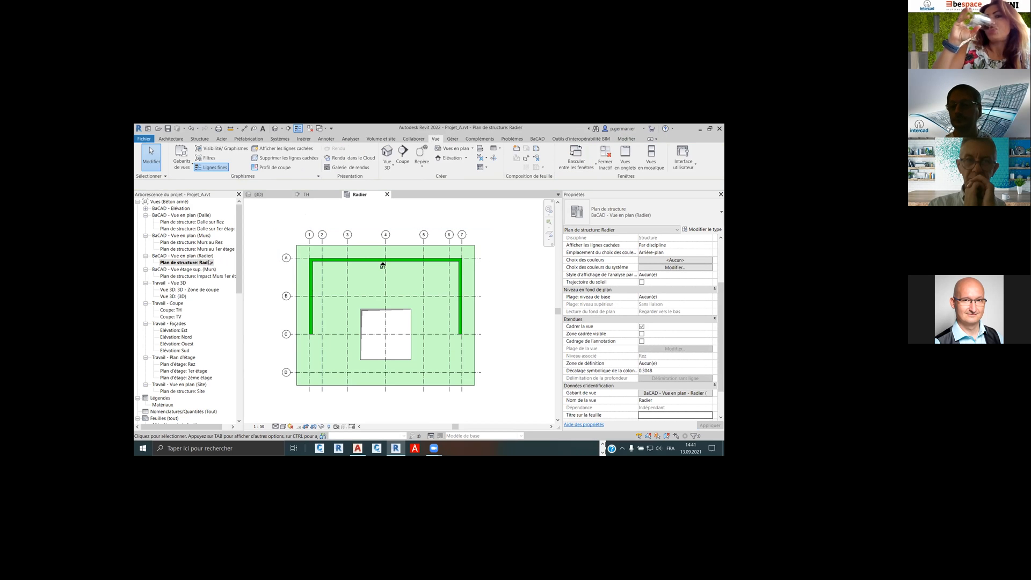
Open elevation M1 and stretch its crop region down to include the slab
left_click(146, 209)
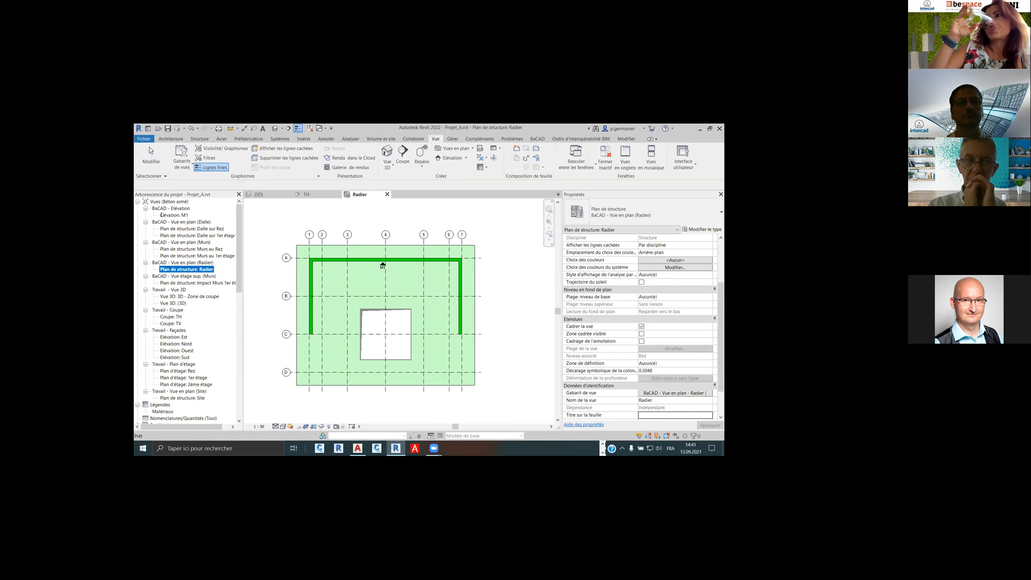
double_click(174, 216)
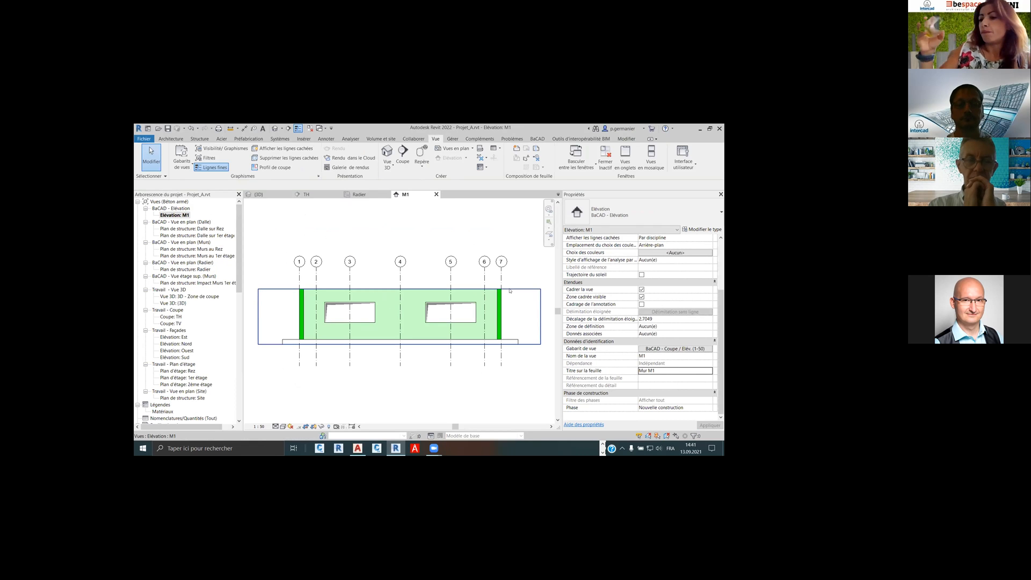
left_click(390, 289)
left_click(396, 235)
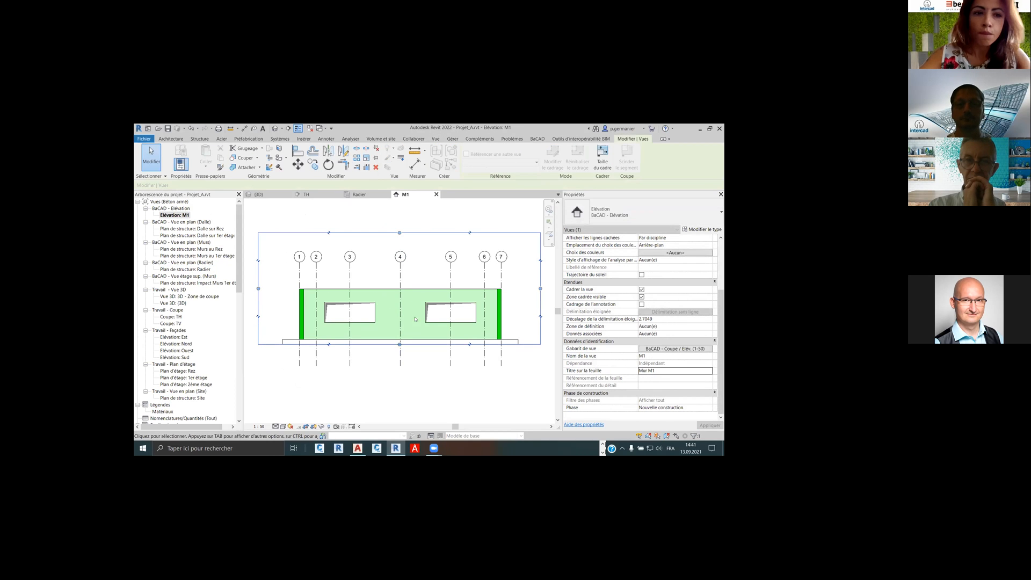
left_click_drag(399, 344, 402, 370)
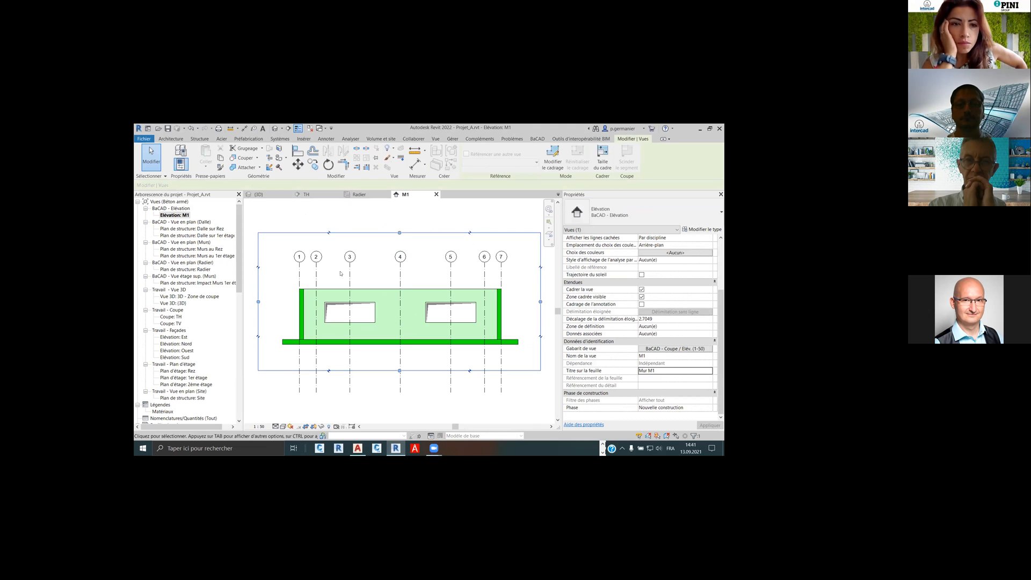
Return to the Radier structural plan and save the project
left_click(338, 217)
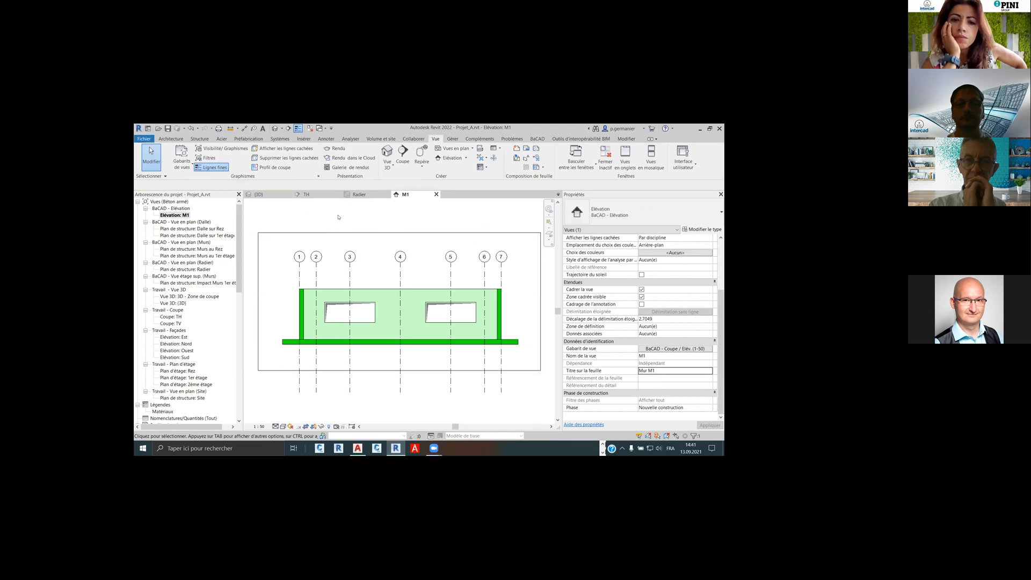
double_click(206, 270)
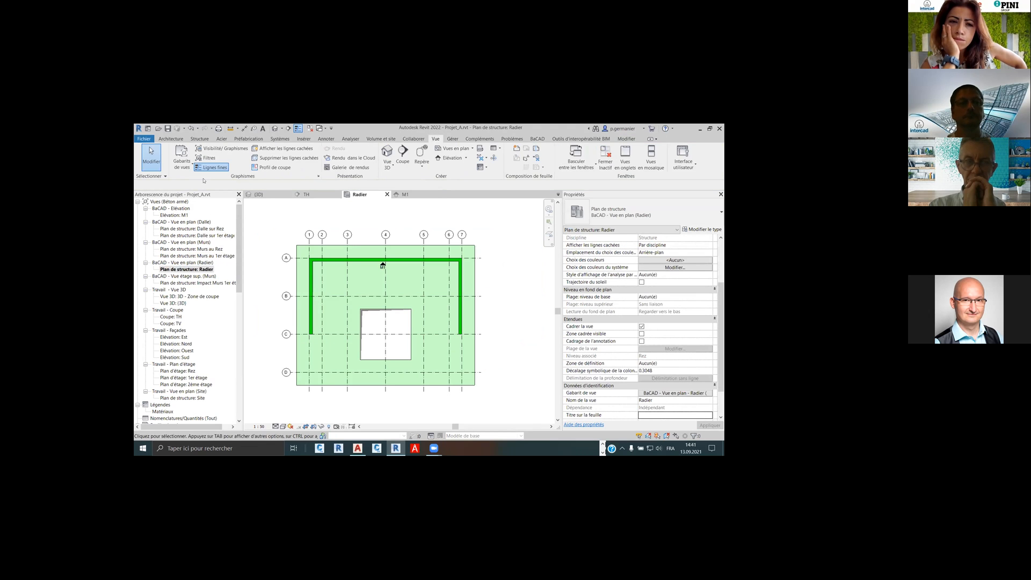
left_click(168, 129)
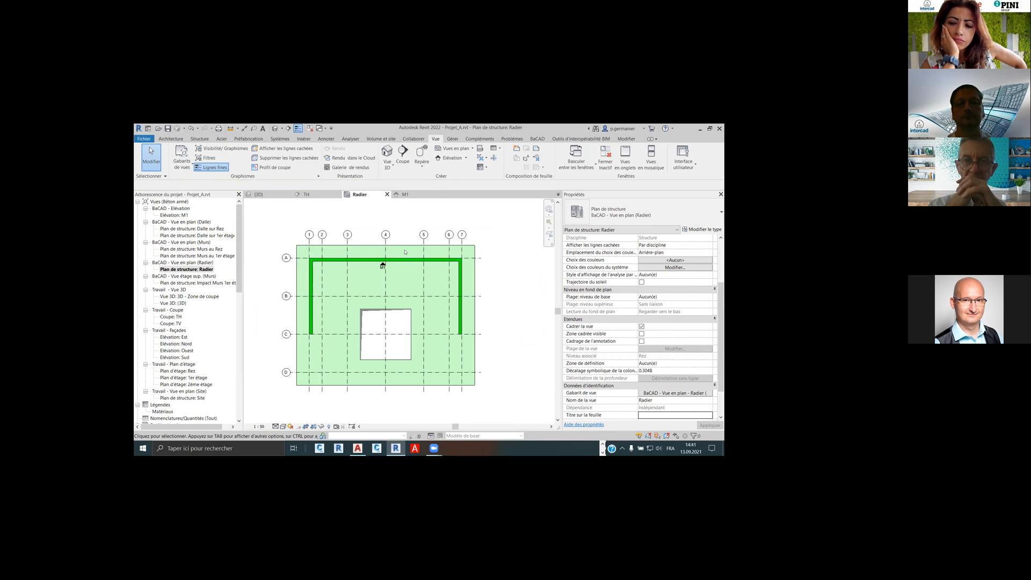
Open the BaCAD DWG Sync options, then start a new Chrome window with doc.bacad.ch
left_click(536, 139)
left_click(409, 156)
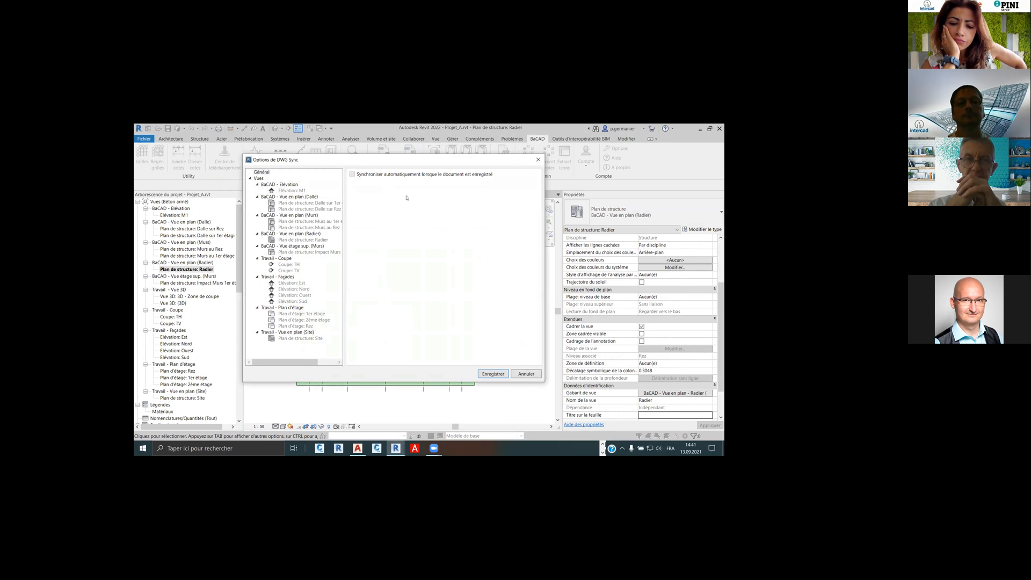
left_click(602, 446)
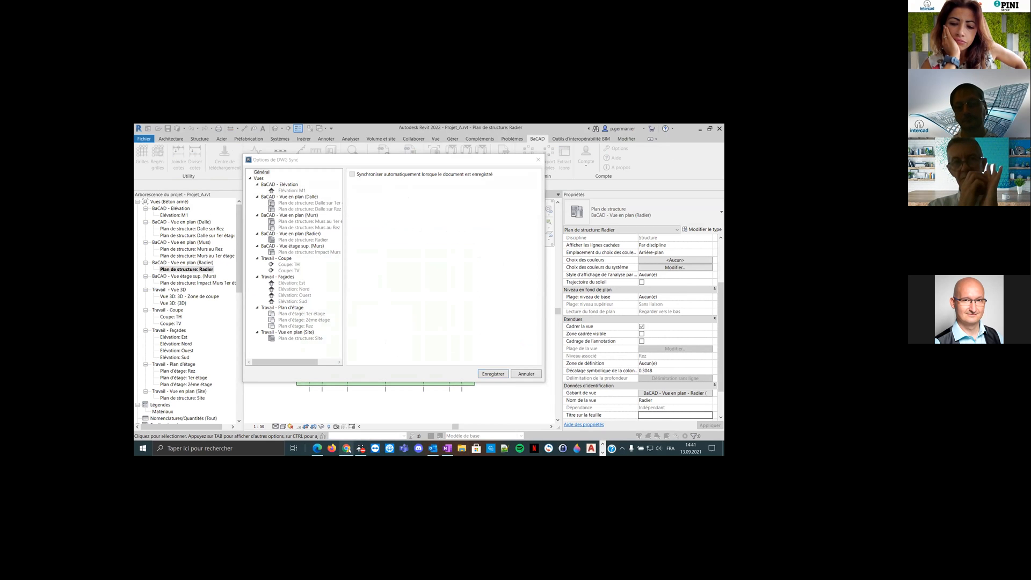
right_click(350, 447)
left_click(352, 407)
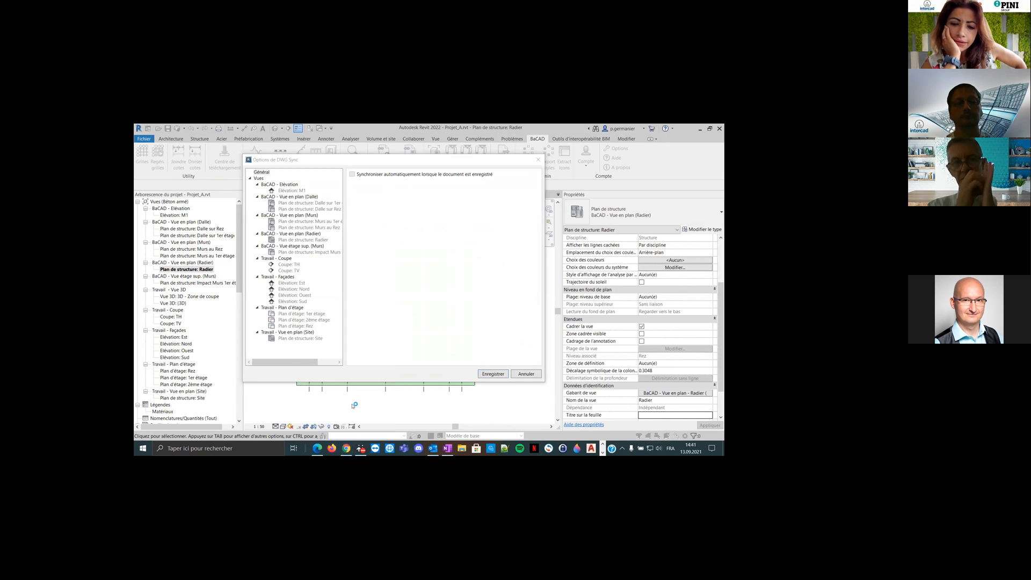
type("doc.b")
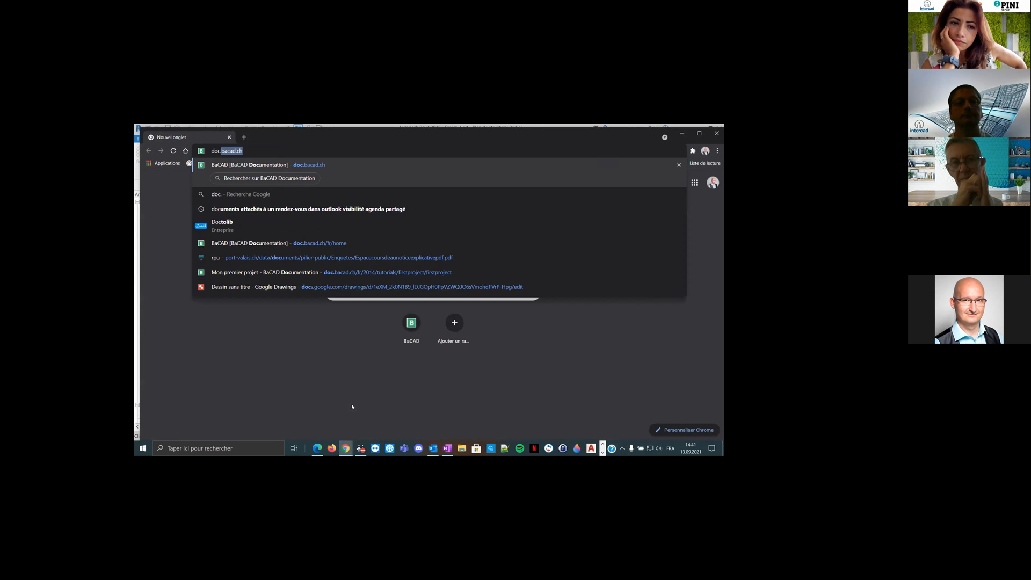
type("acad.ch")
Load doc.bacad.ch, browse the Autodesk Screencast videos list, then close Chrome
key("Return")
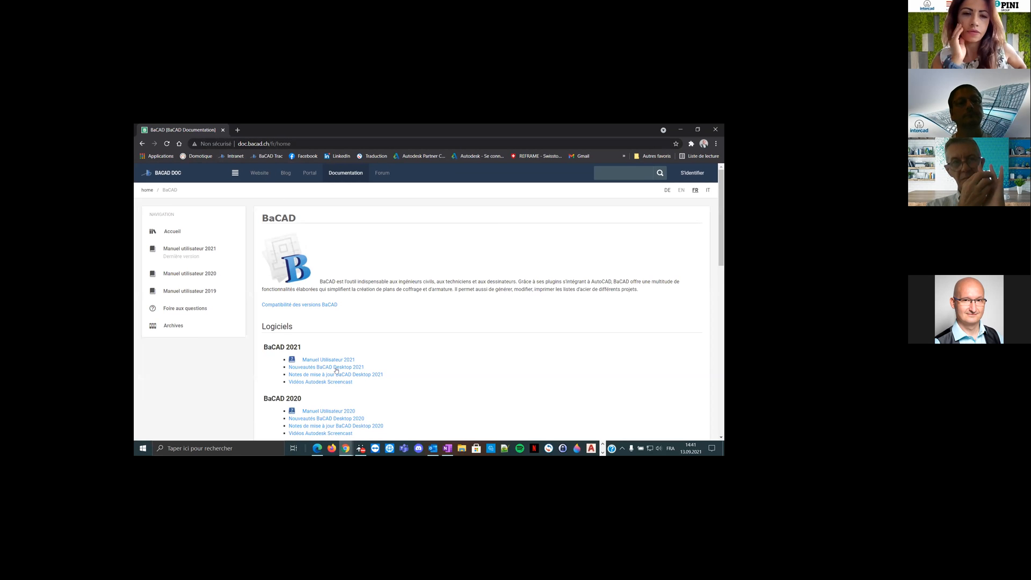
left_click(334, 382)
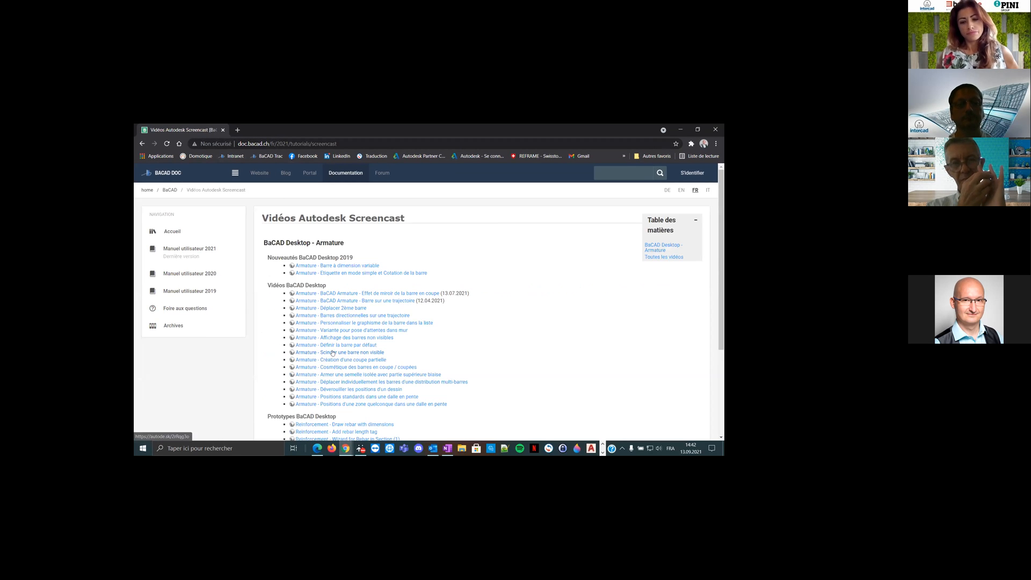
scroll(333, 352, "down", 3)
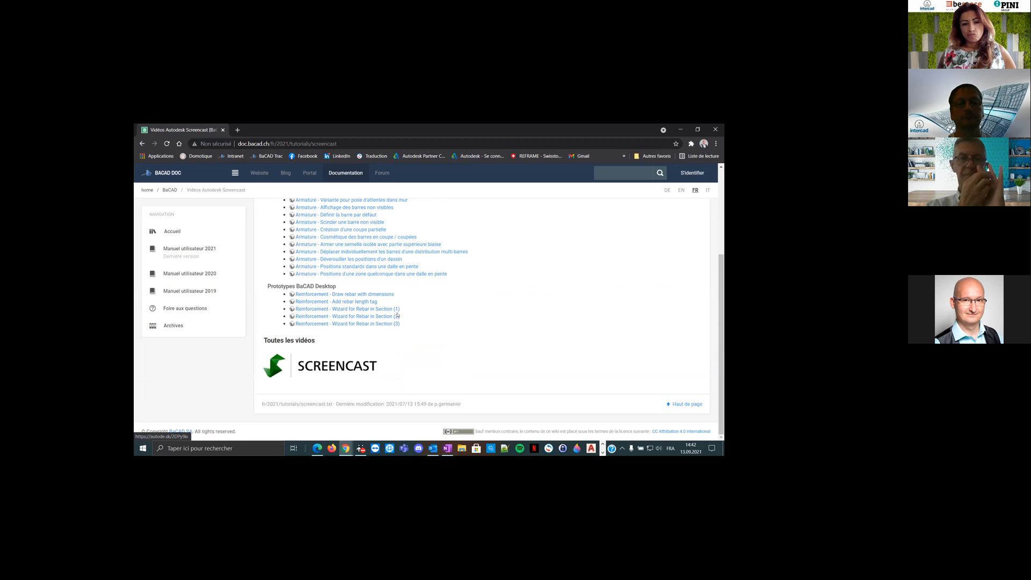
scroll(416, 310, "up", 2)
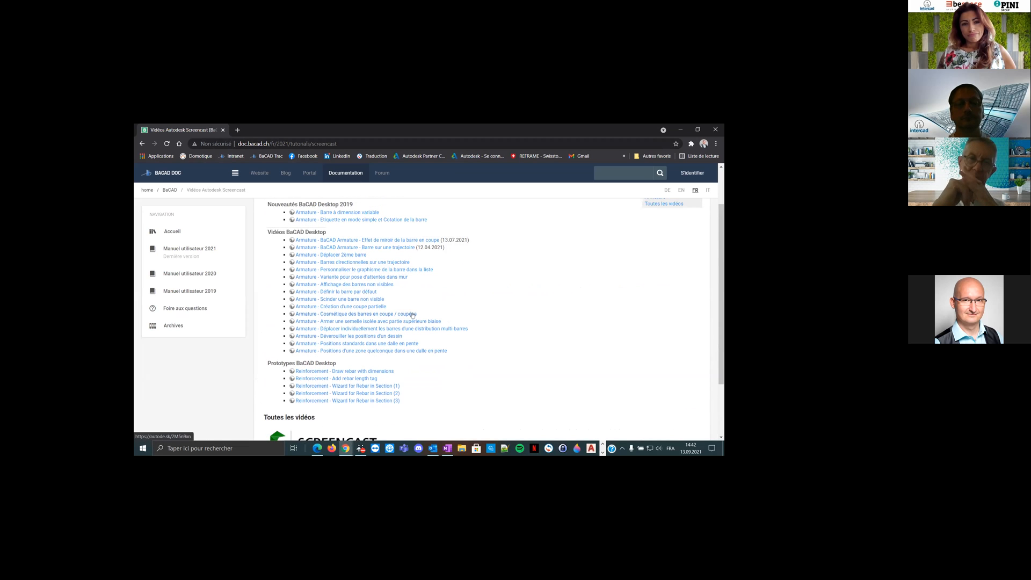
left_click(223, 130)
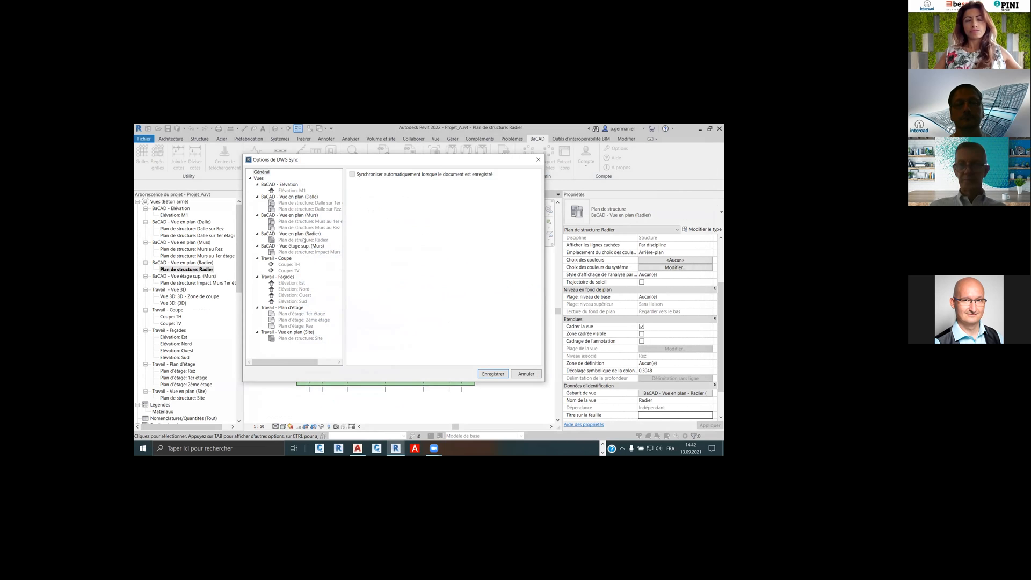
Set the Radier plan to synchronise into Projet_A_Armature.dwg and copy that file path
left_click(303, 239)
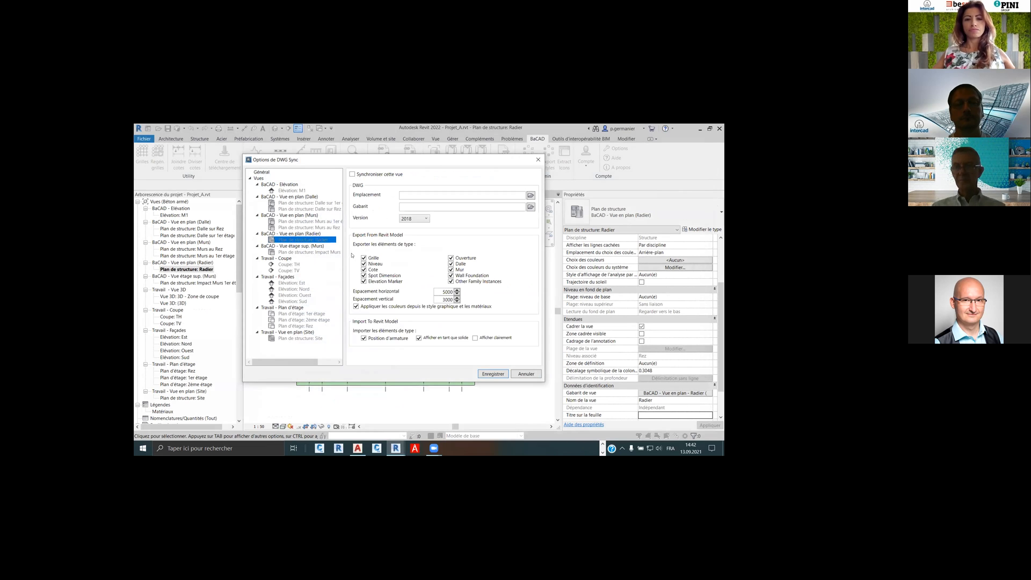
left_click(530, 194)
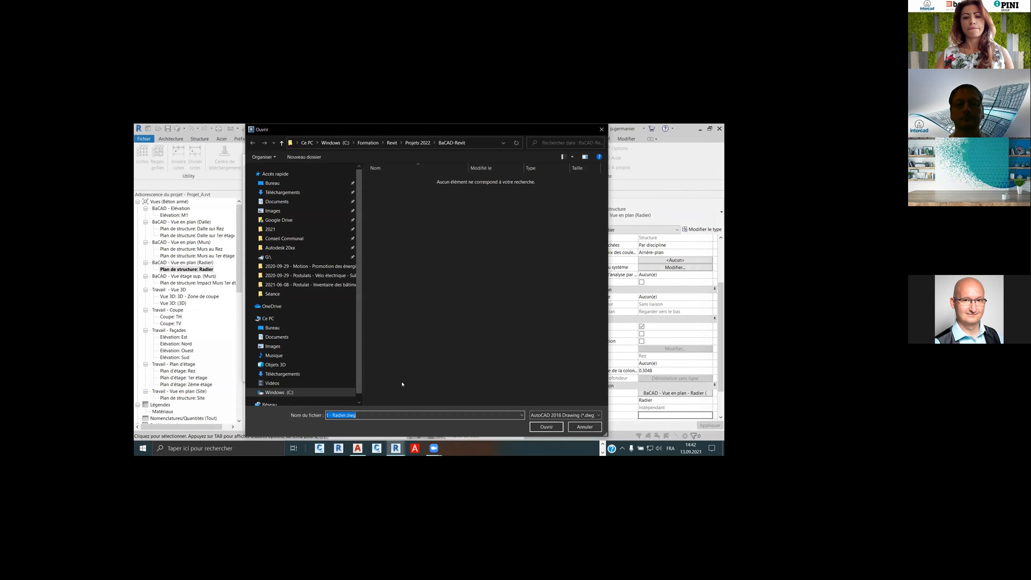
type("Projet_A_Armature")
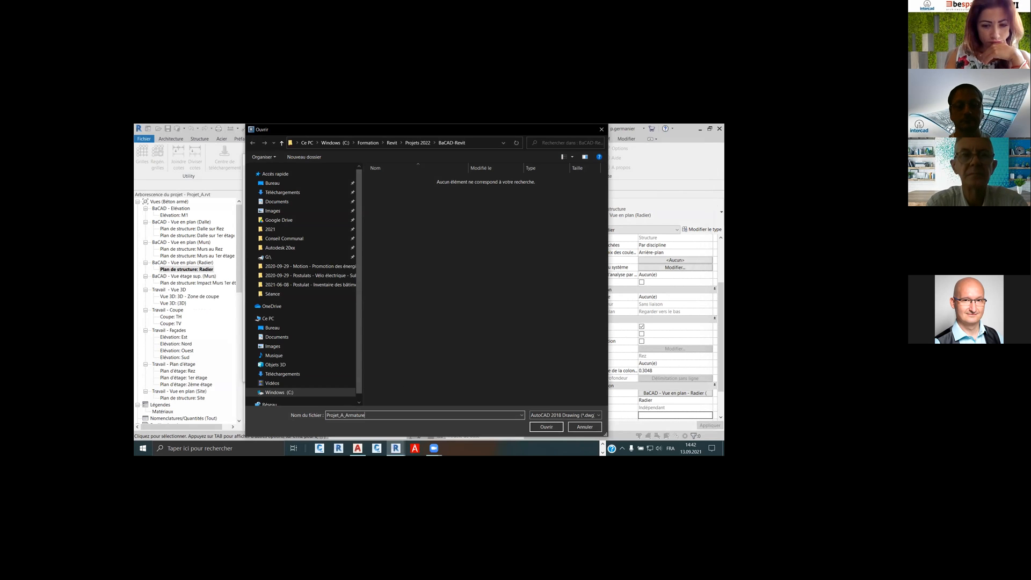
left_click(547, 427)
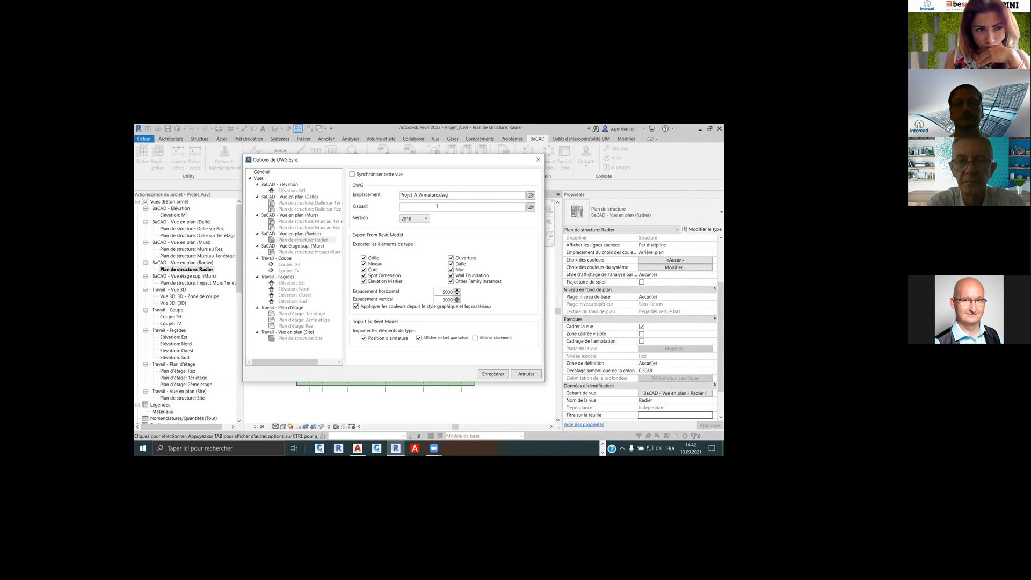
left_click(378, 174)
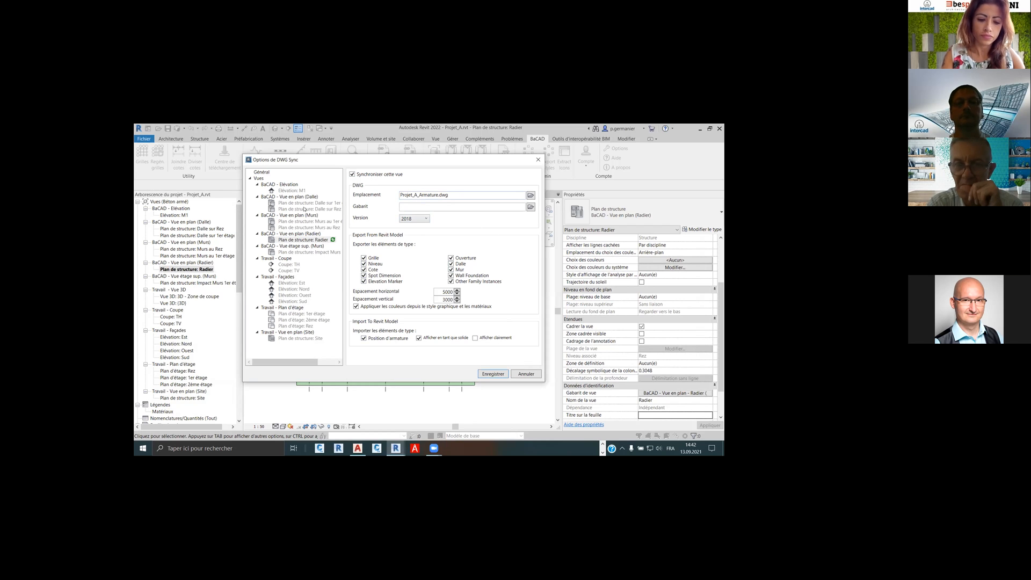
double_click(431, 195)
left_click_drag(449, 195, 398, 195)
key("ctrl+c")
right_click(420, 197)
left_click(441, 210)
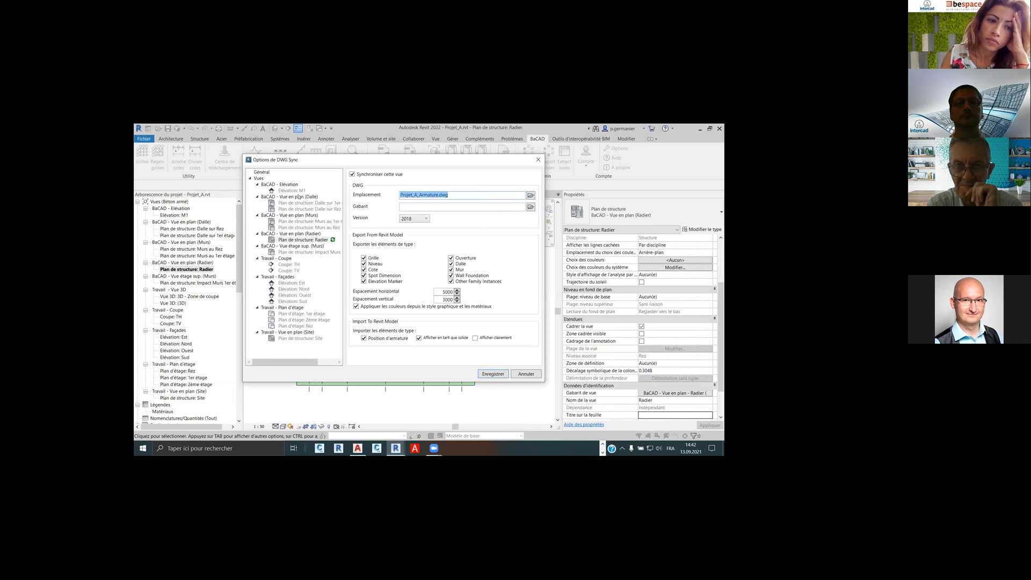
Point elevation M1 at the same Projet_A_Armature.dwg and enable its synchronisation
left_click(294, 190)
left_click(530, 195)
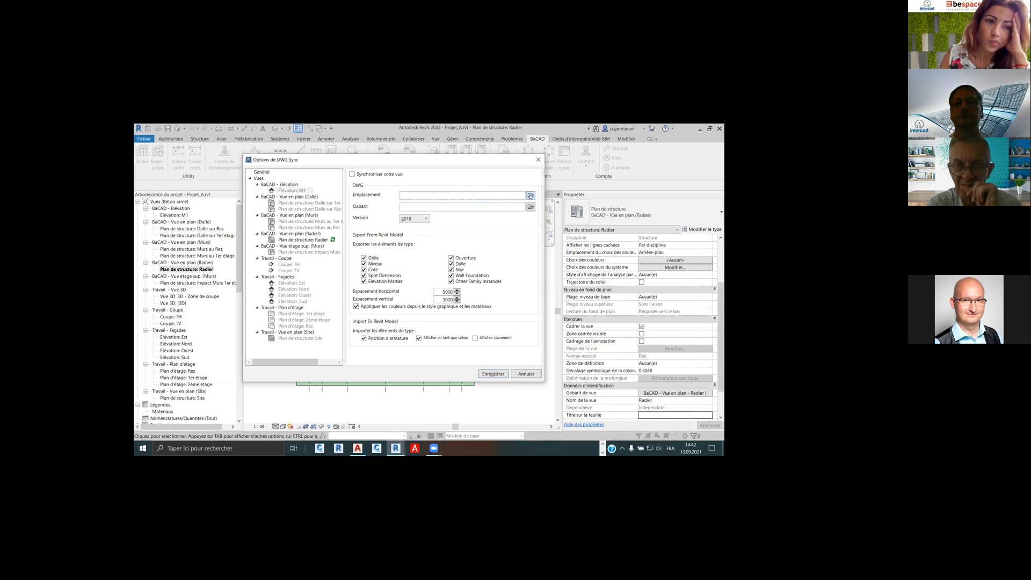
key("ctrl+v")
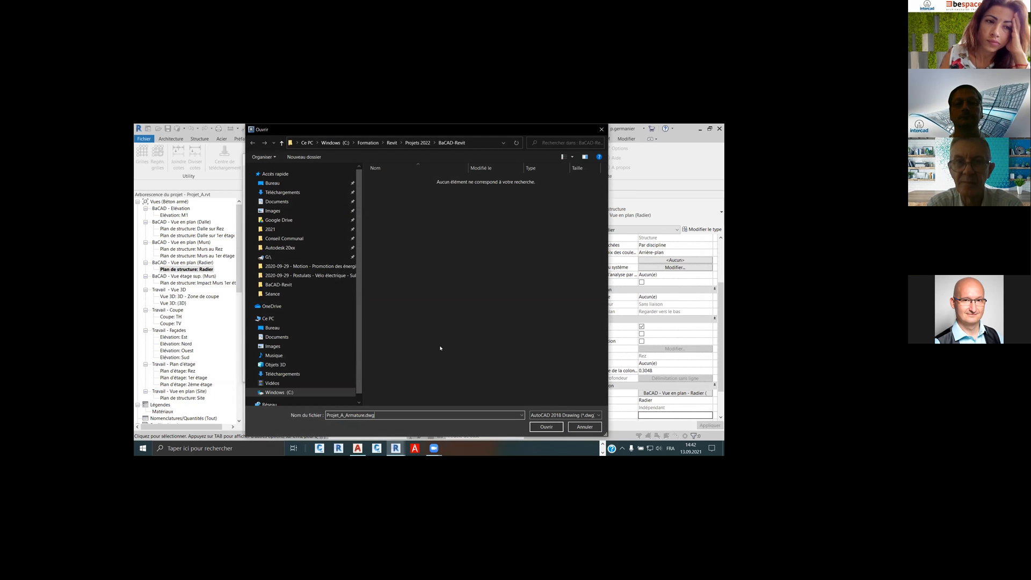
key("Return")
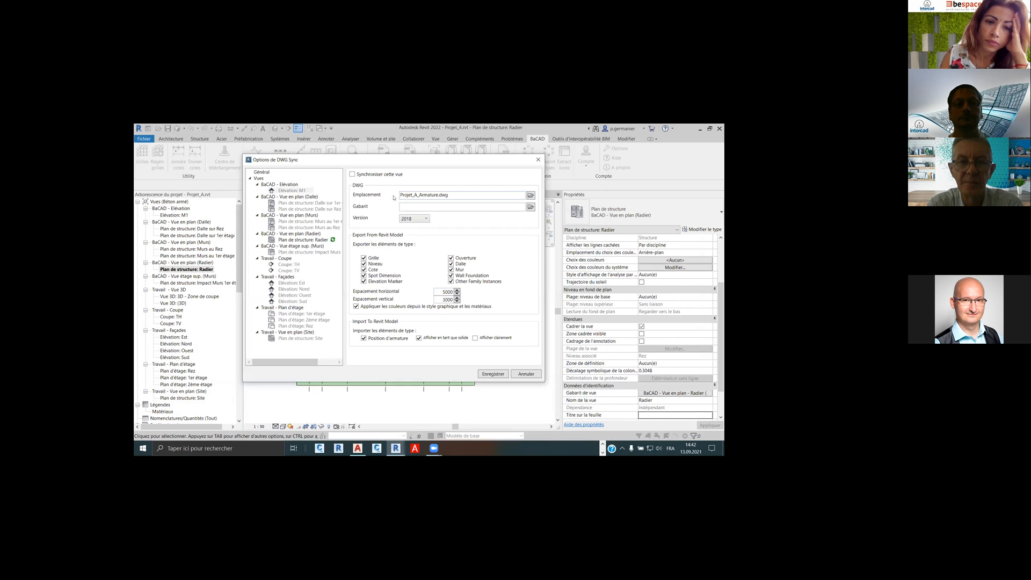
left_click(530, 196)
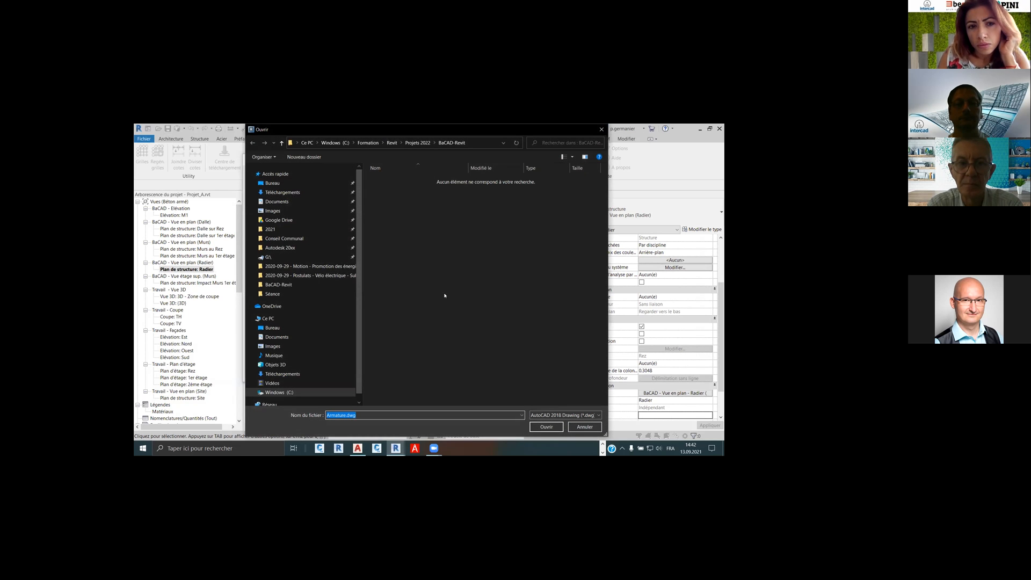
key("ctrl+v")
left_click(546, 426)
left_click(352, 175)
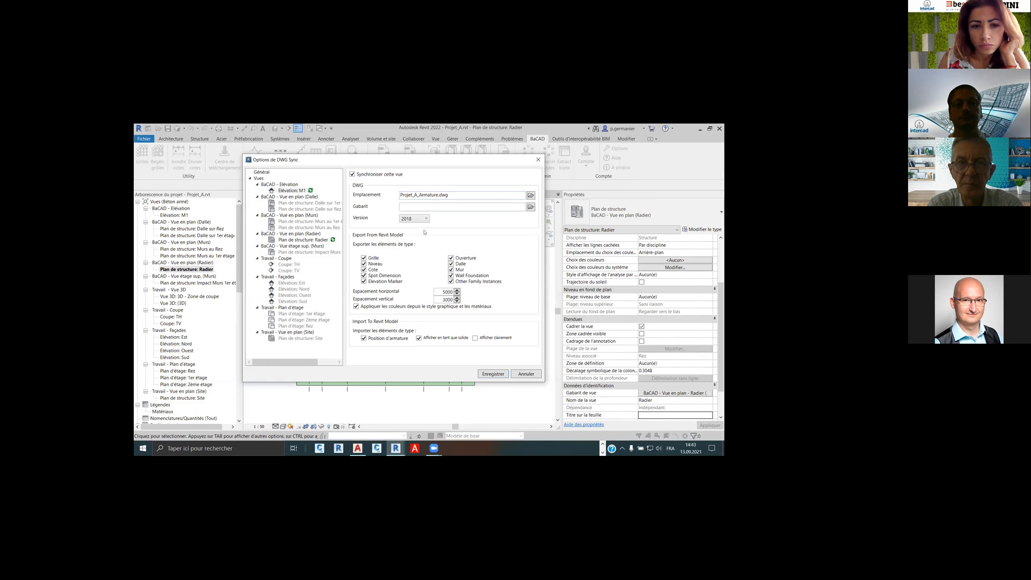
Save the sync settings and run Synchroniser to export Radier and M1 into Projet_A_Armature.dwg
left_click(499, 375)
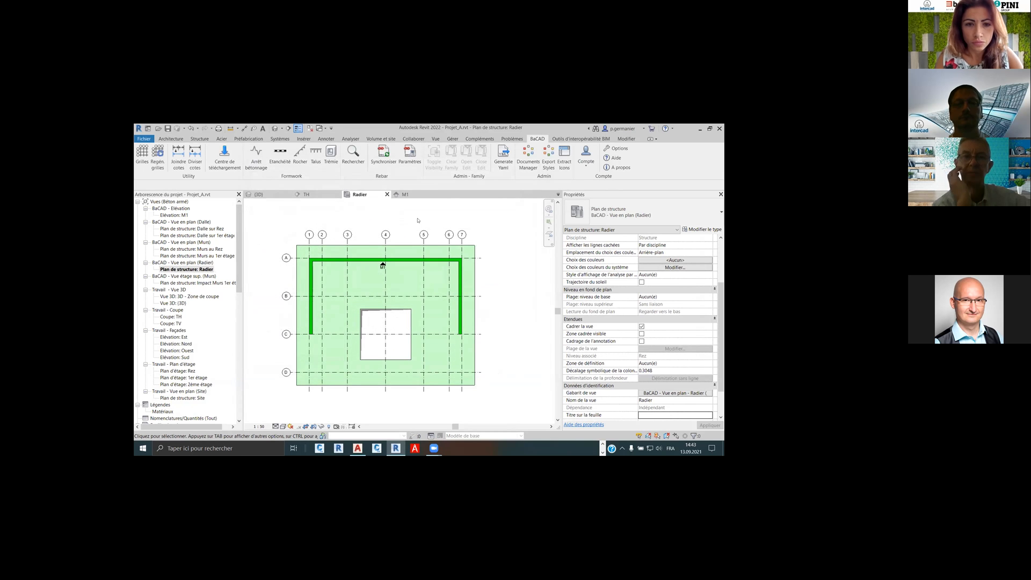
left_click(388, 159)
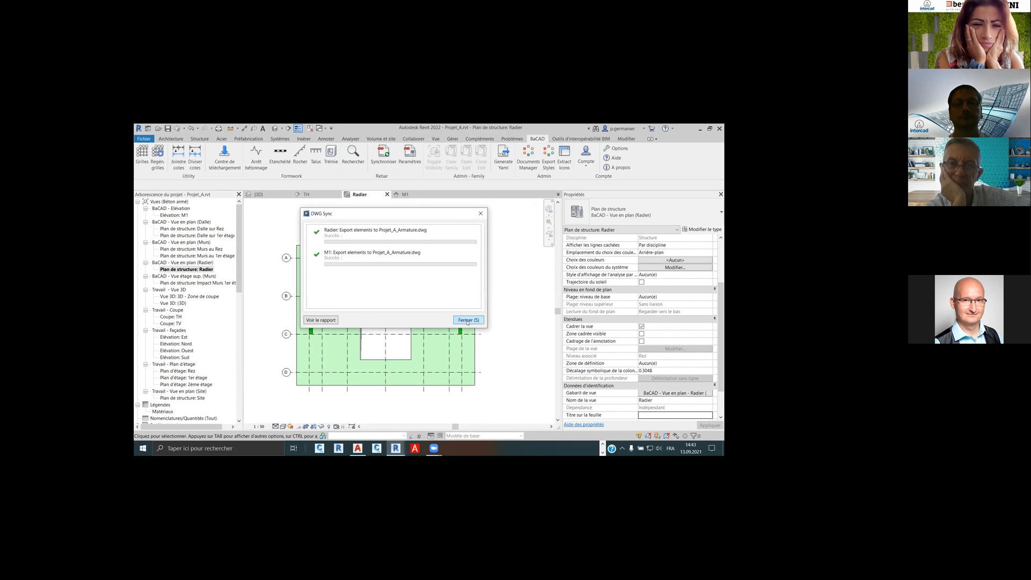
left_click(468, 321)
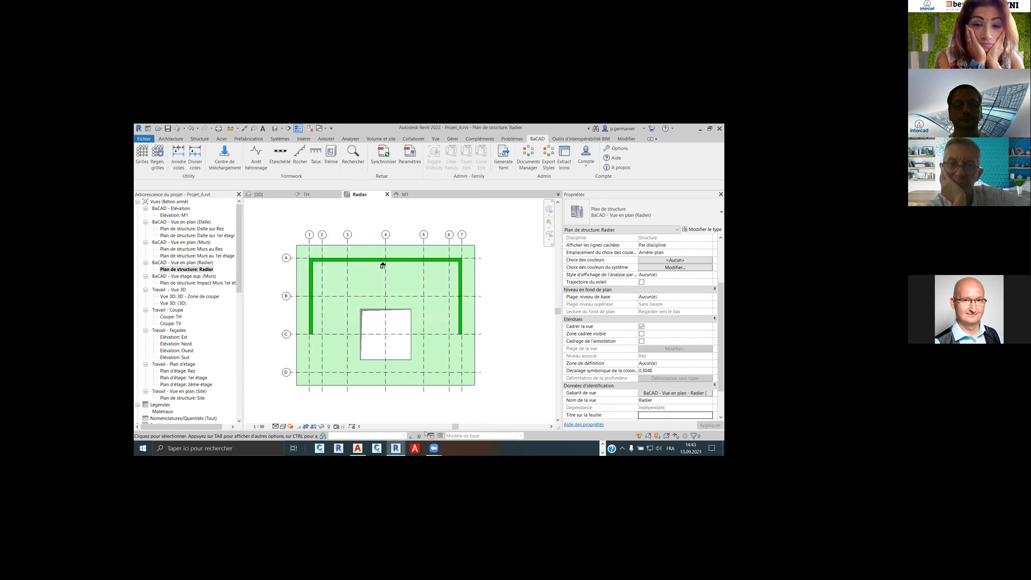
key("alt+Tab")
key("Tab")
key("Tab")
key("Tab")
key("Tab")
key("Tab")
key("Tab")
key("Tab")
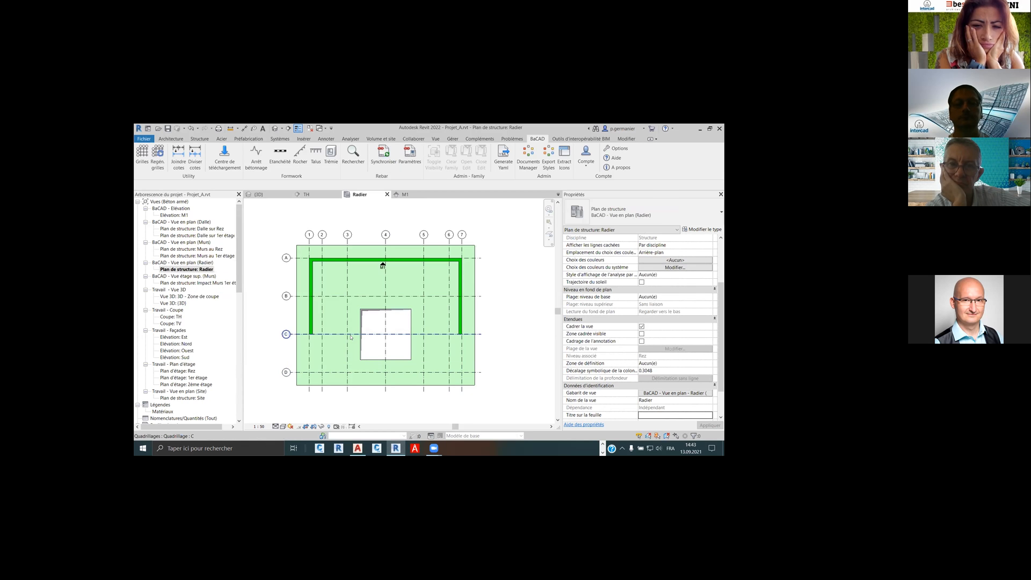
Locate the exported Projet_A_Armature.dwg in its BaCAD-Revit folder, then bring up AutoCAD
key("super+e")
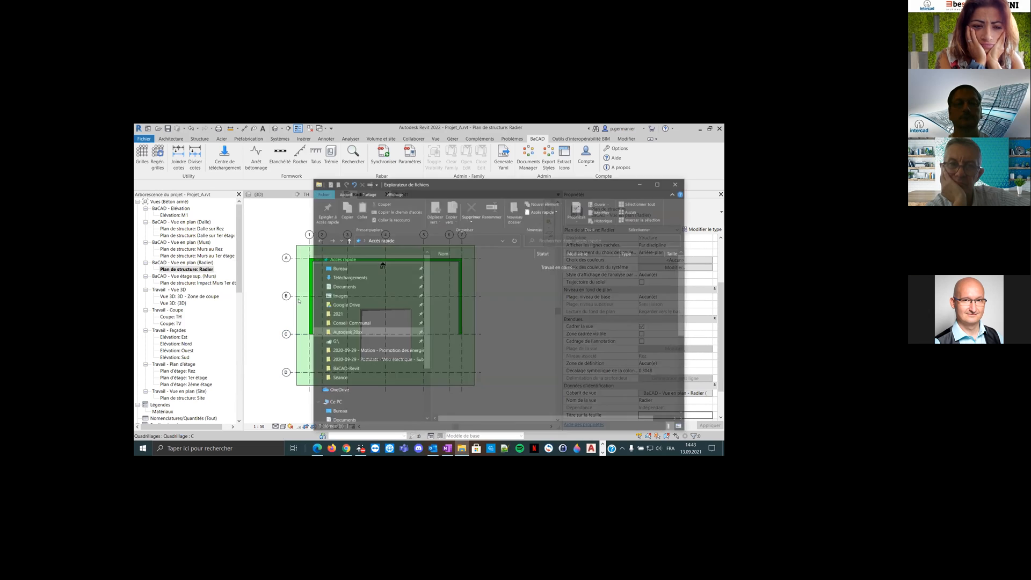
double_click(465, 392)
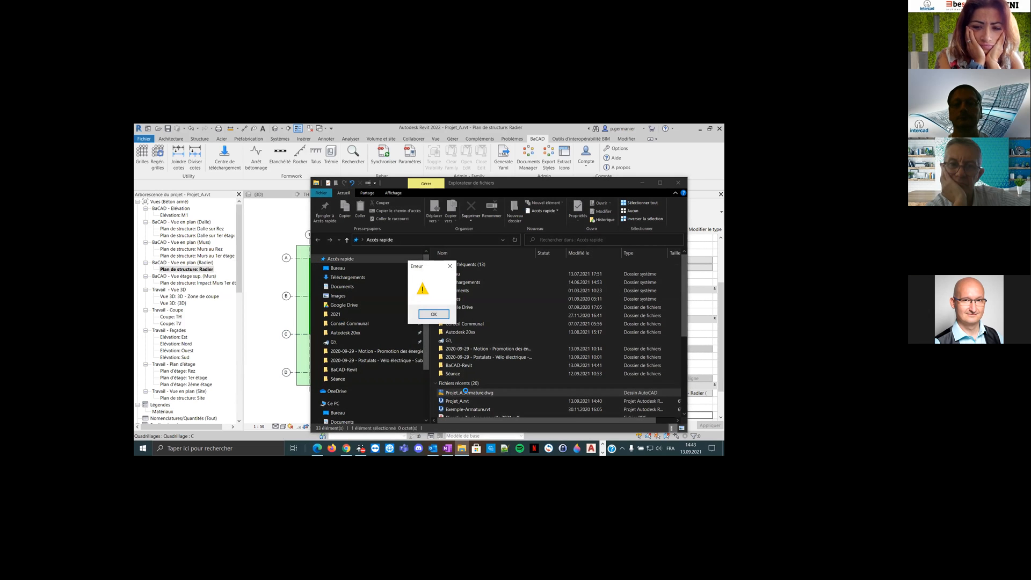
left_click(434, 314)
right_click(472, 392)
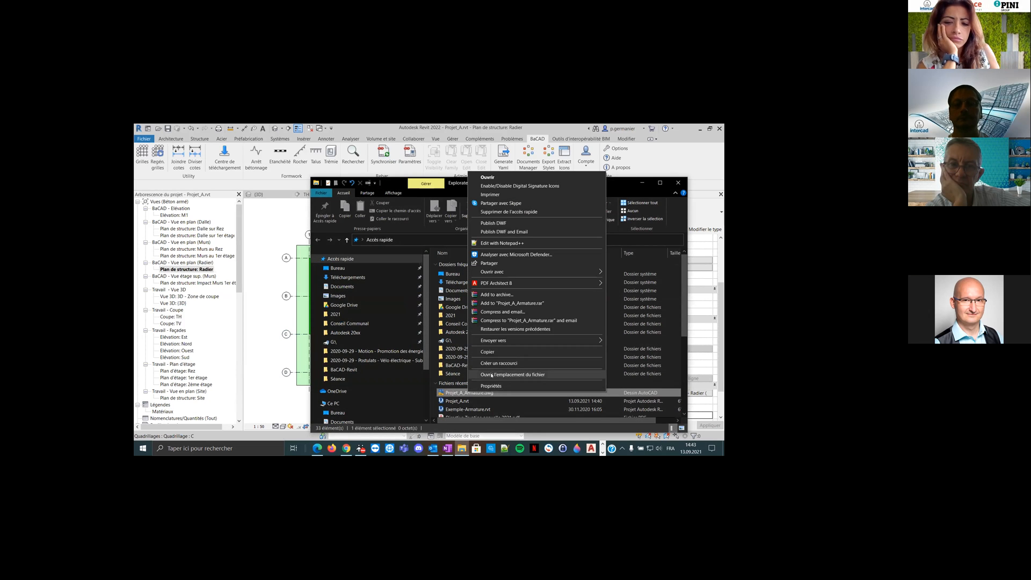
left_click(483, 374)
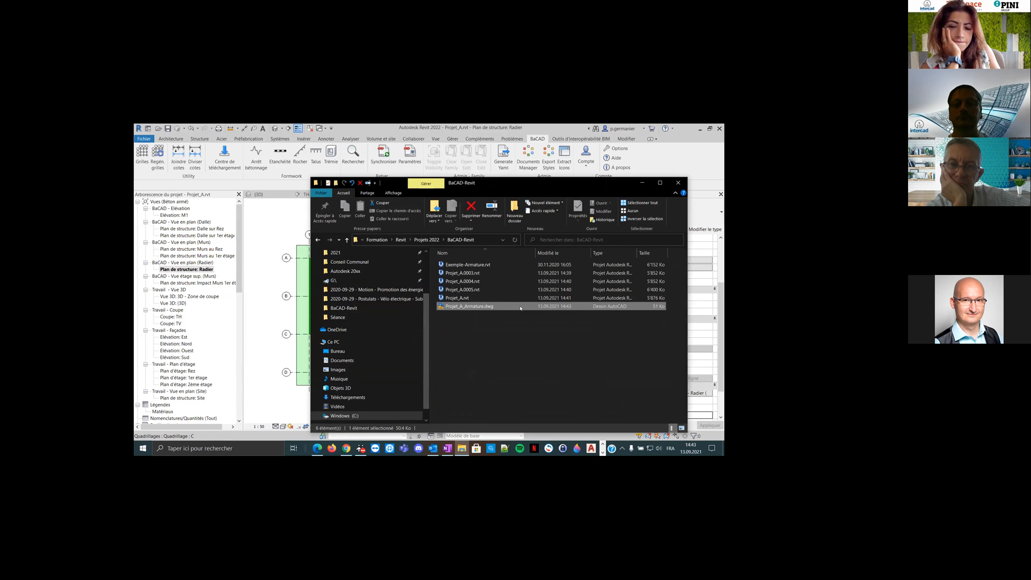
left_click_drag(511, 177, 468, 167)
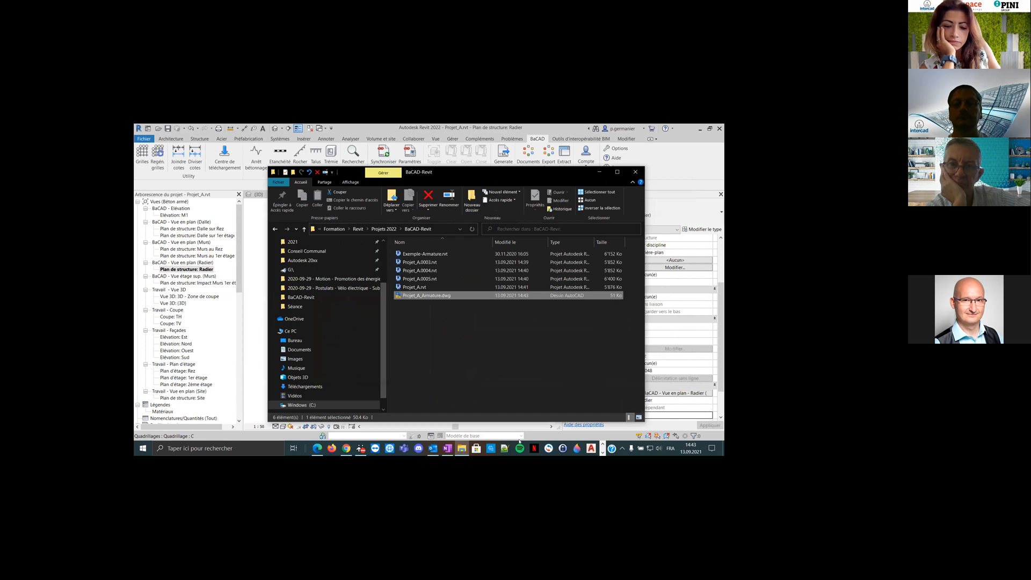
left_click(583, 454)
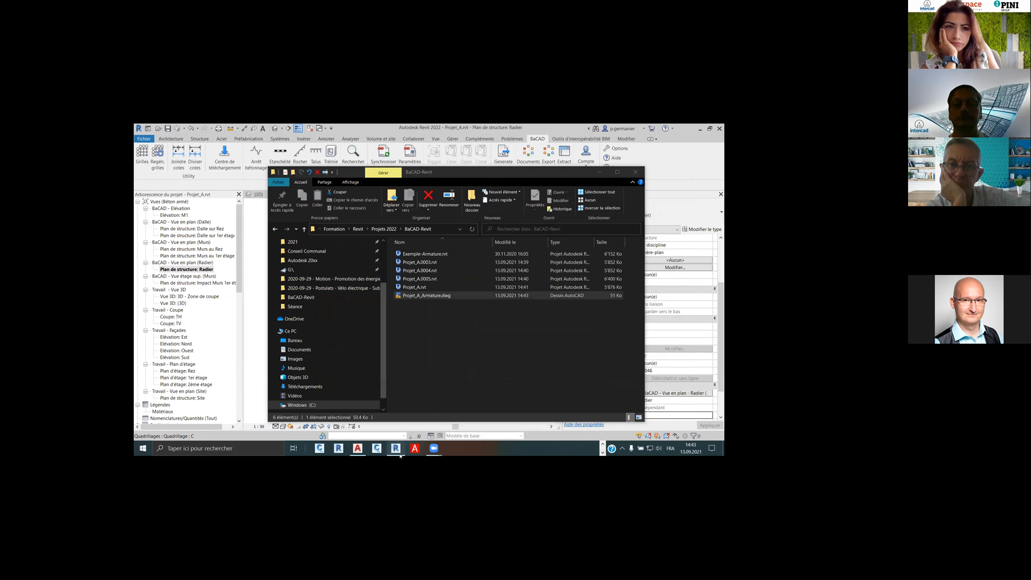
left_click(356, 448)
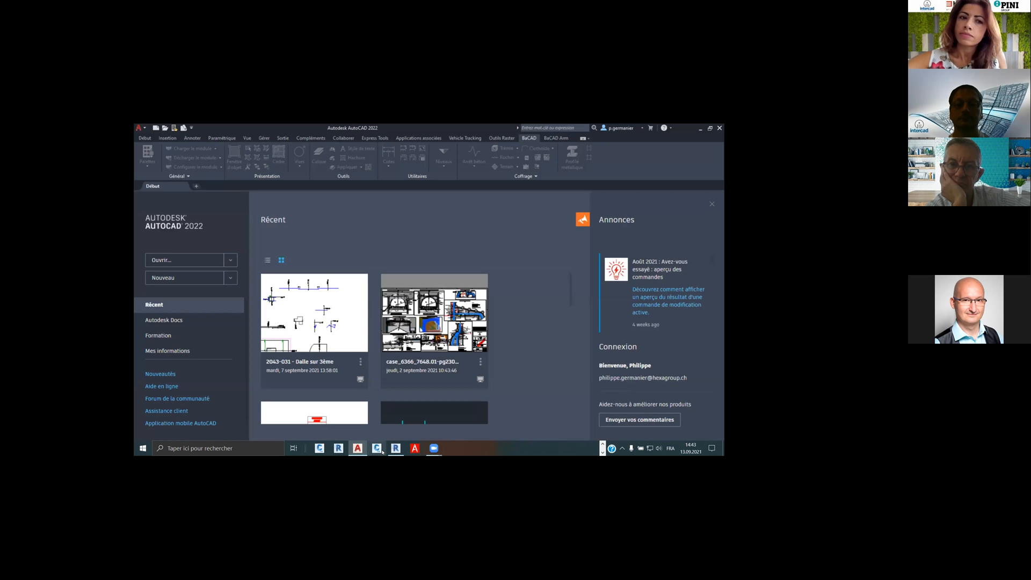
Finish opening Projet_A_Armature.dwg in AutoCAD and frame the exported plan and elevation
key("alt+Tab")
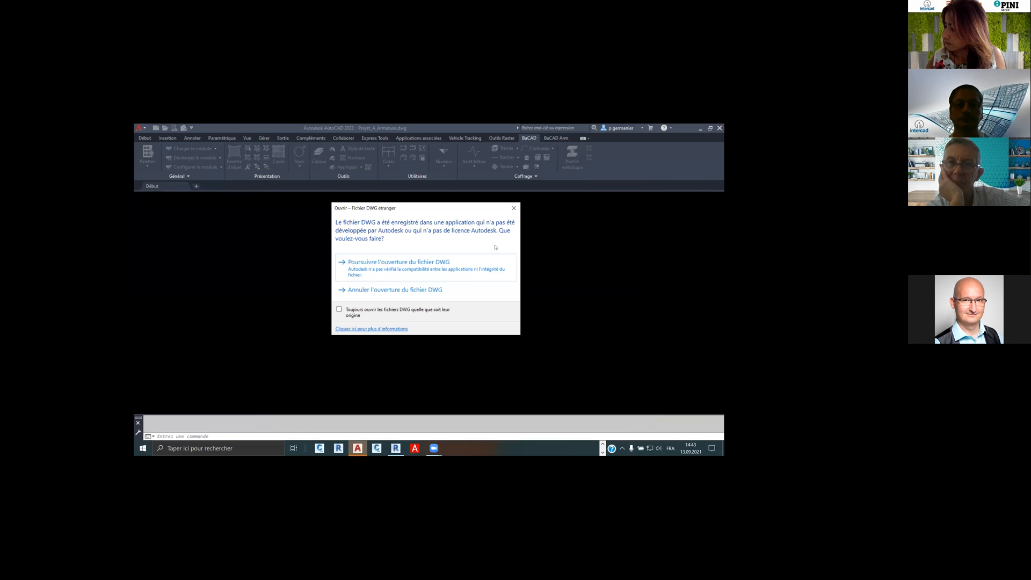
left_click(431, 268)
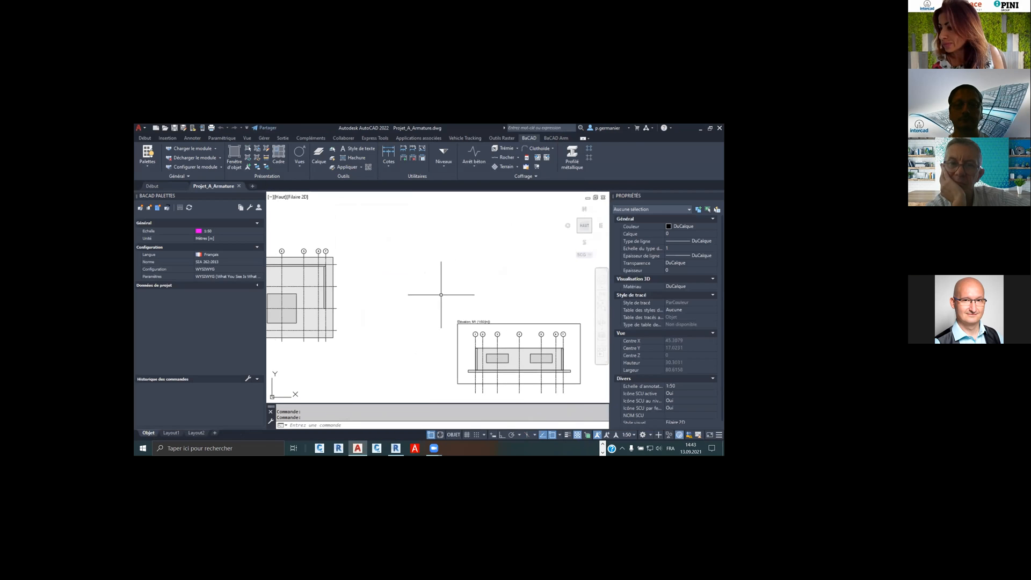
middle_click_drag(480, 306, 513, 255)
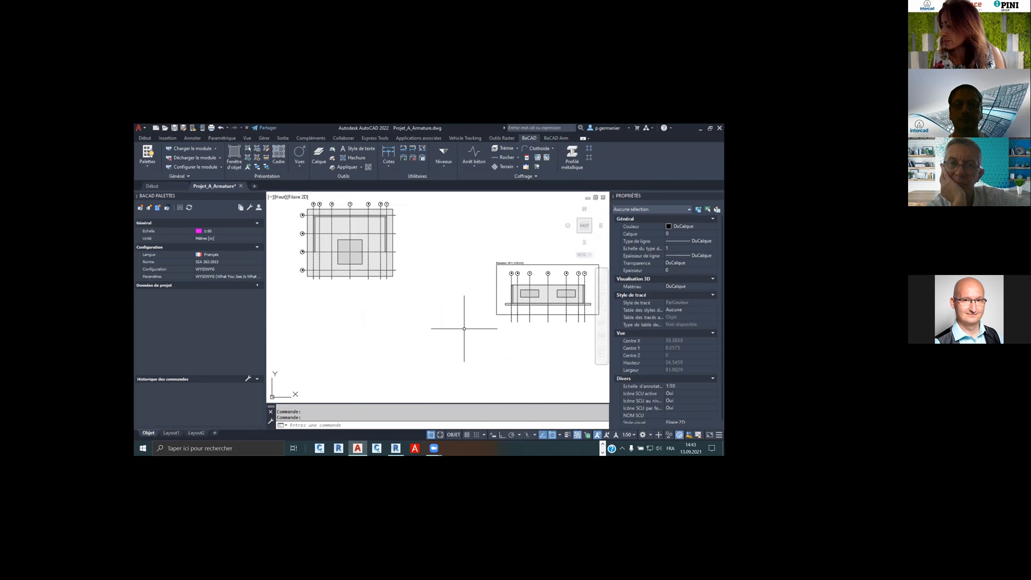
middle_click_drag(463, 327, 462, 369)
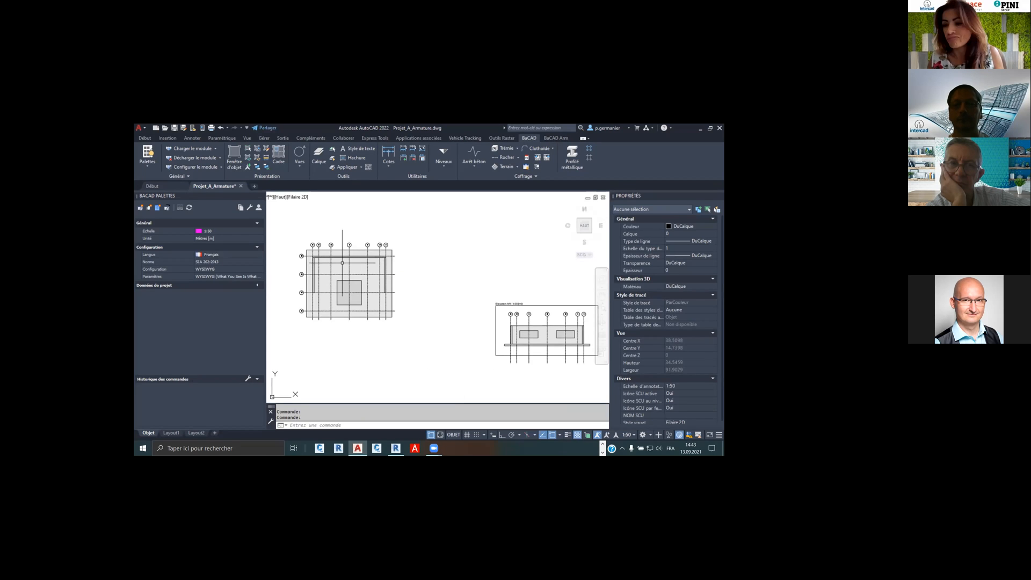
Load the BaCAD palette module and switch it to rebar bars
left_click(541, 137)
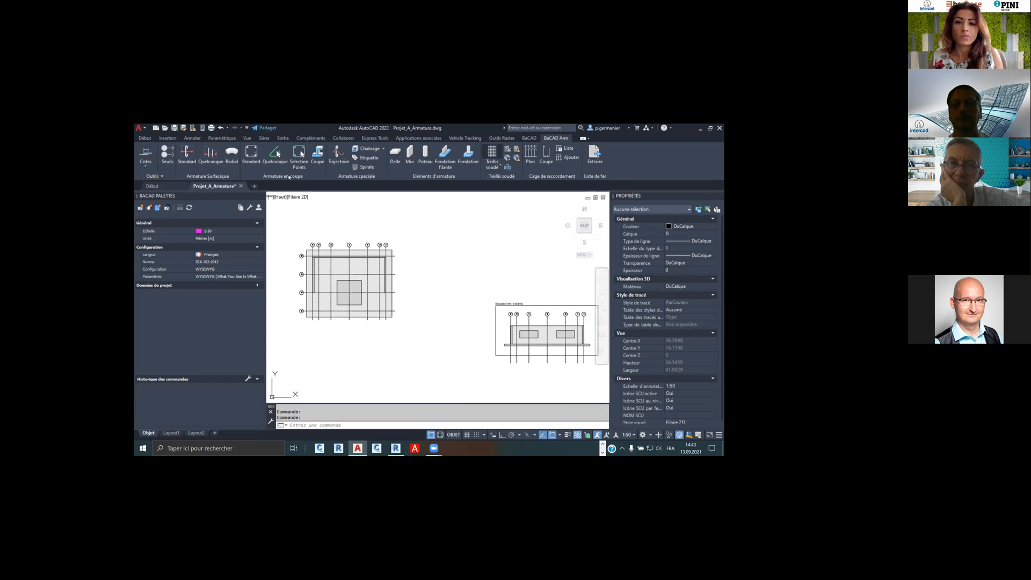
left_click(527, 138)
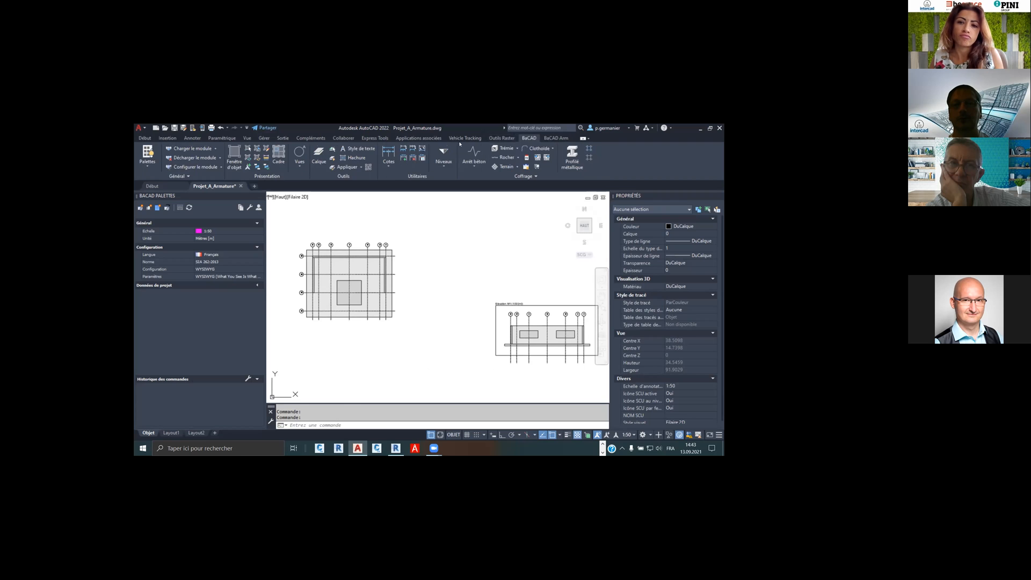
left_click(221, 168)
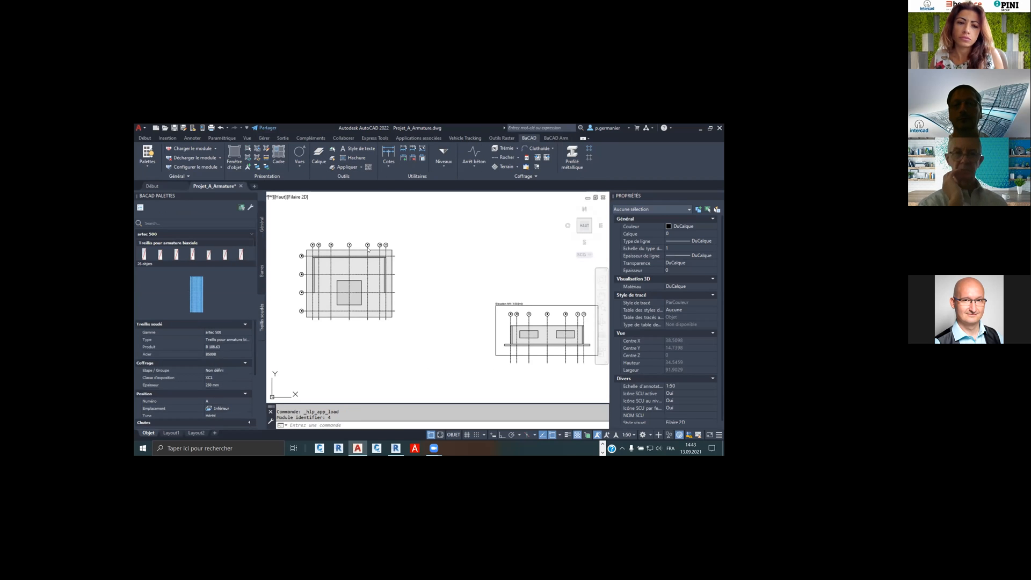
left_click(261, 271)
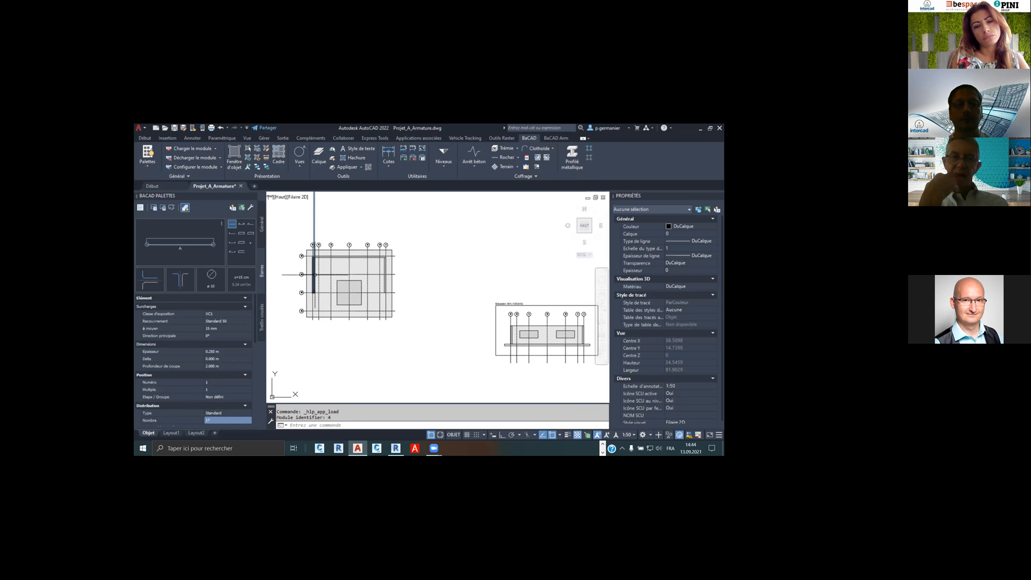
scroll(301, 287, "up", 3)
scroll(377, 265, "up", 2)
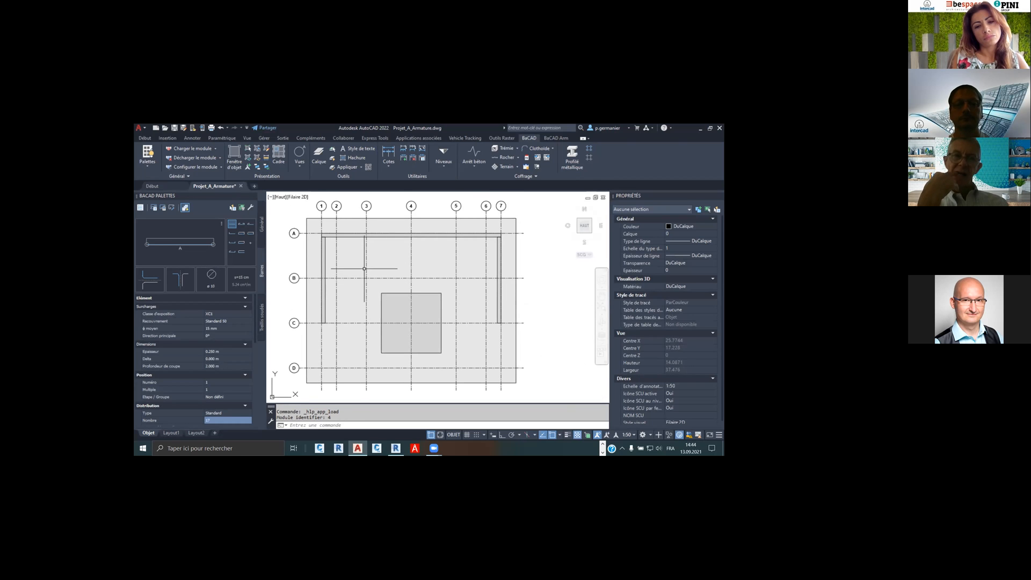
Choose a ø14 bar with the B-C-D-E shape and select the slab to reinforce
left_click(210, 287)
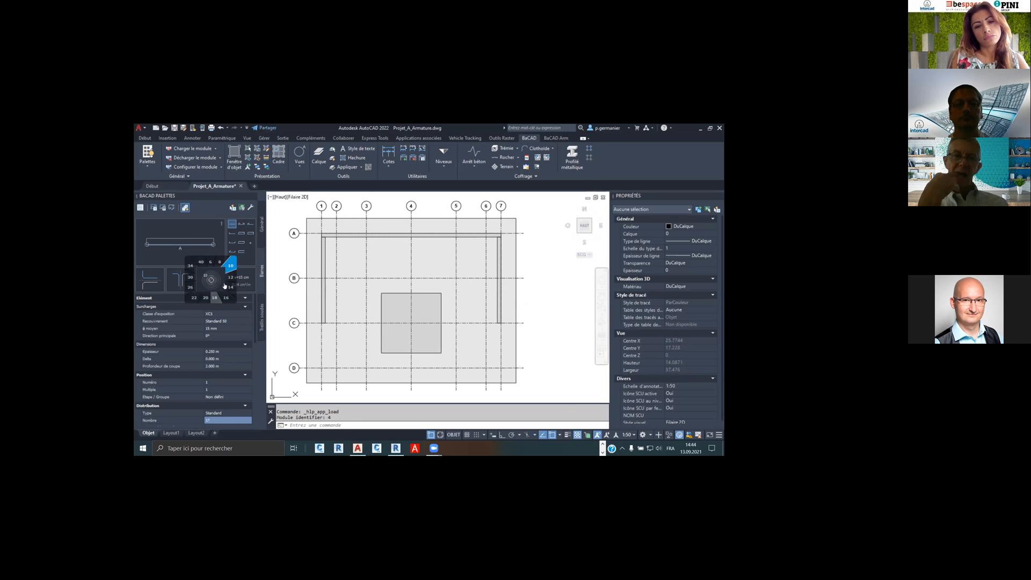
left_click(232, 289)
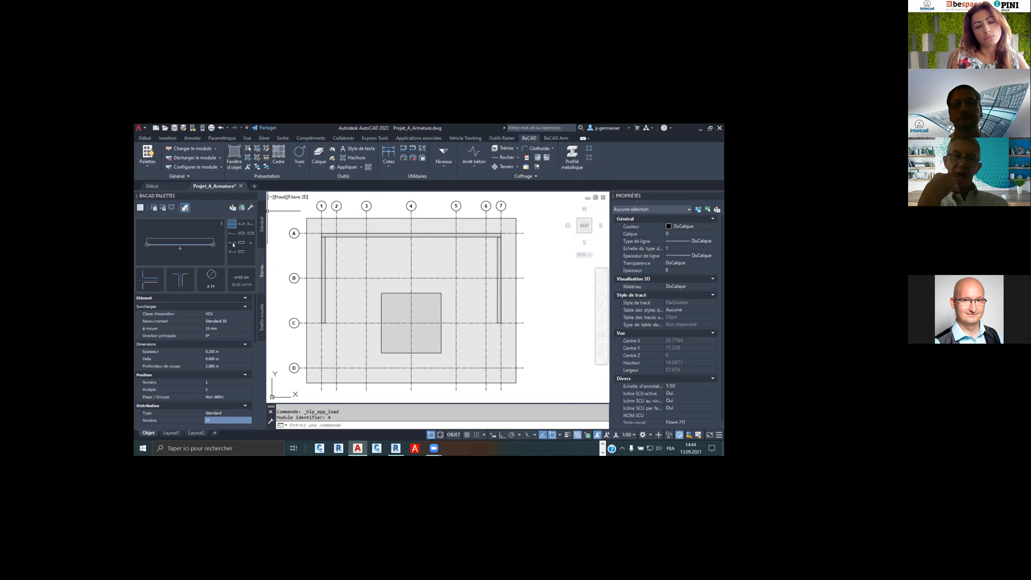
left_click(240, 225)
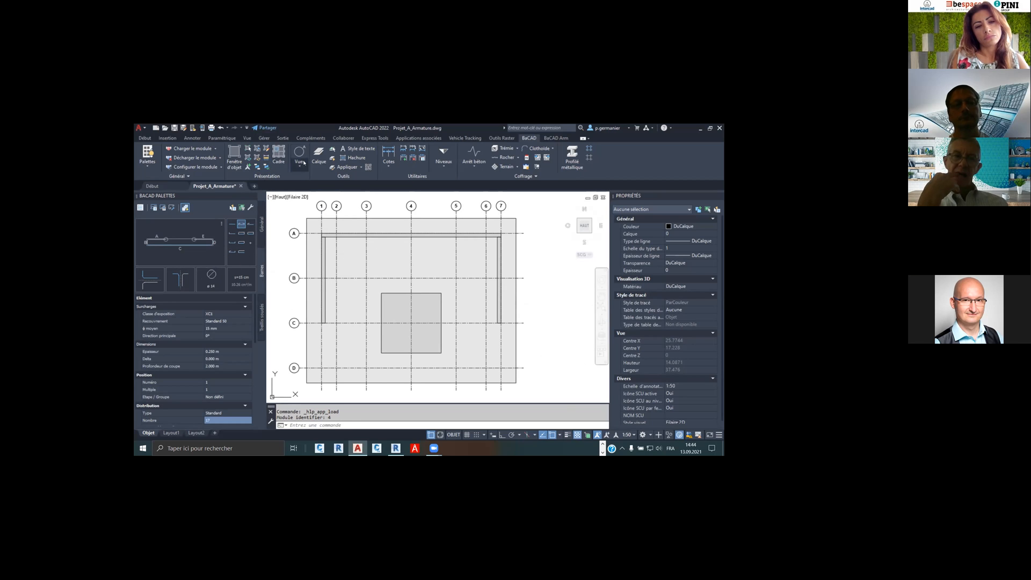
left_click(556, 138)
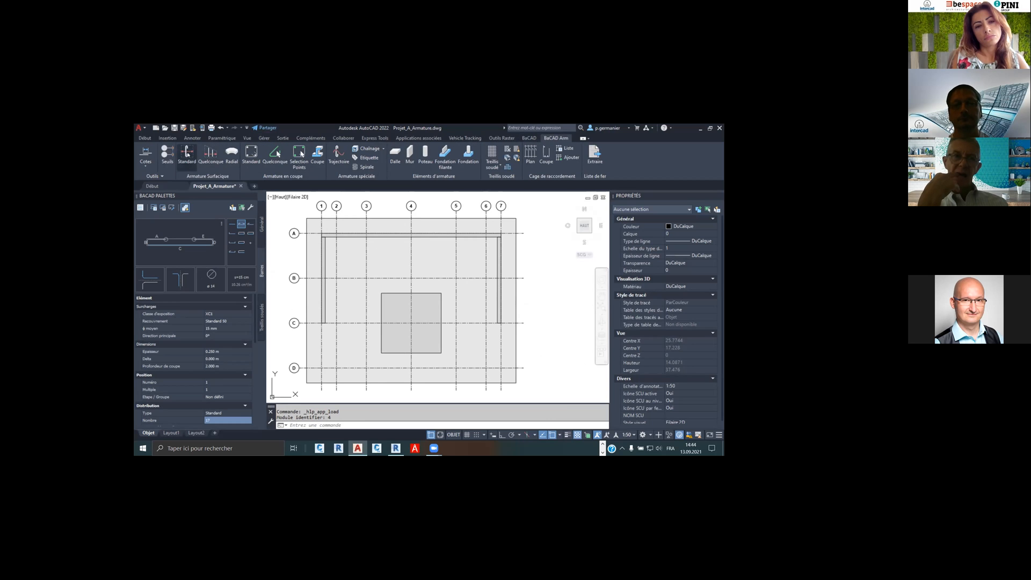
left_click(261, 225)
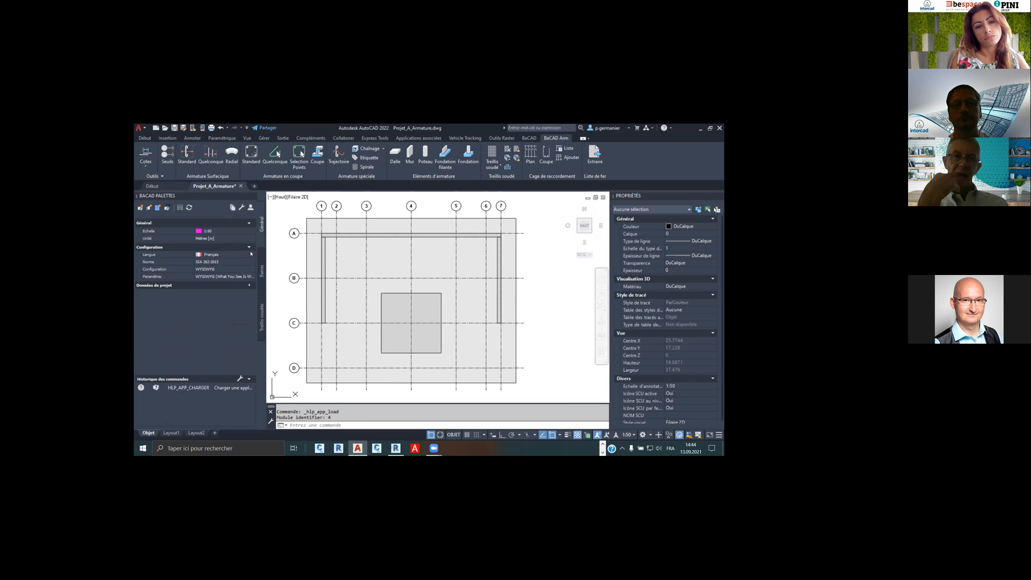
left_click(262, 276)
left_click(311, 218)
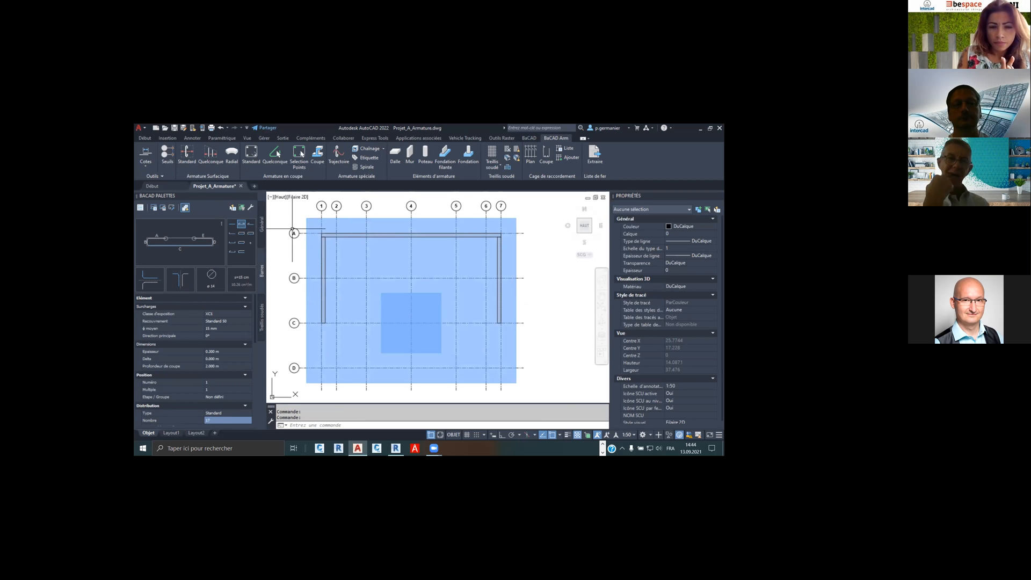
Assign the drawing to project 2041 Démo AutoCAD-BaCAD from the project list
left_click(262, 228)
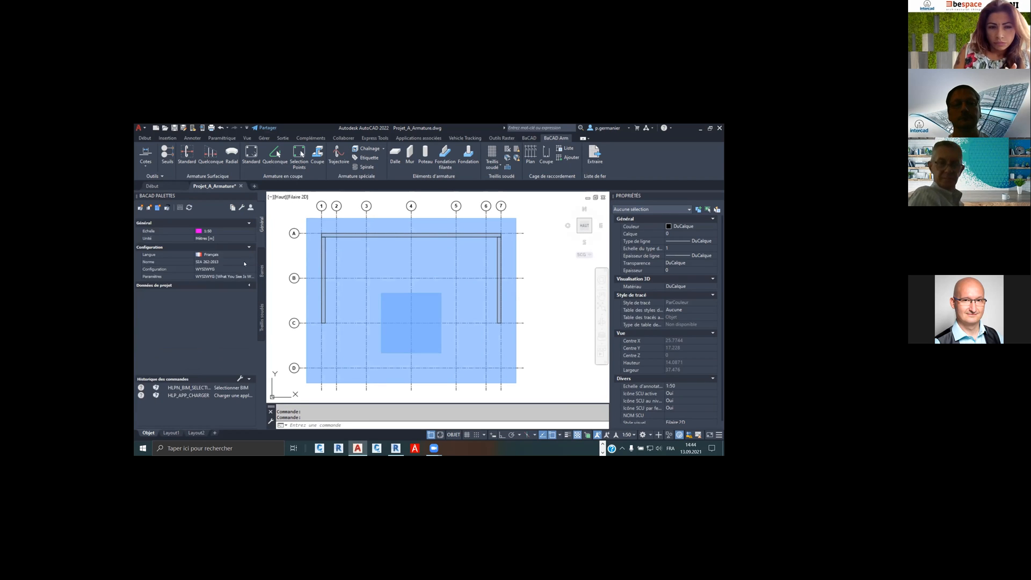
left_click(249, 286)
left_click(167, 207)
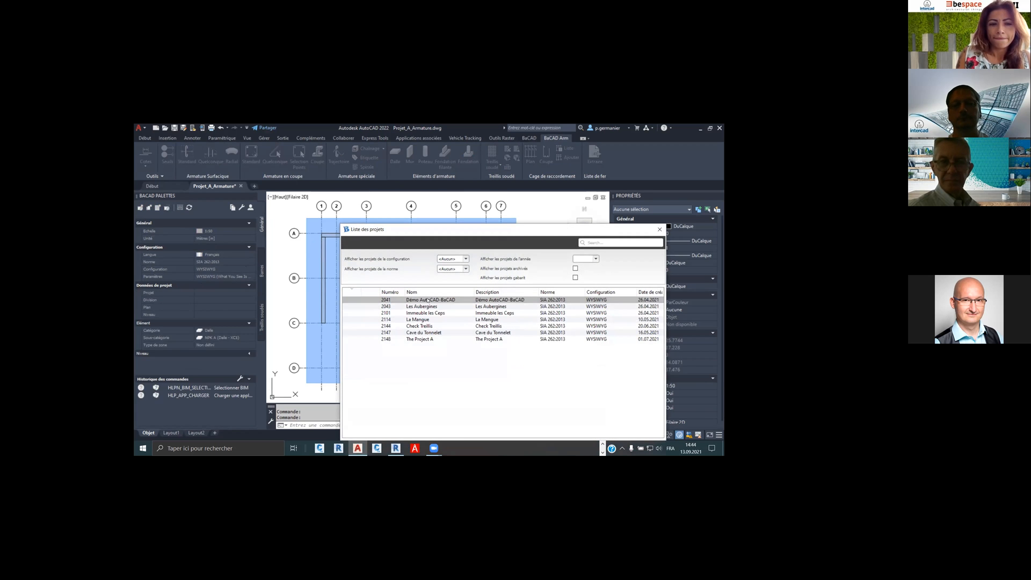
double_click(428, 300)
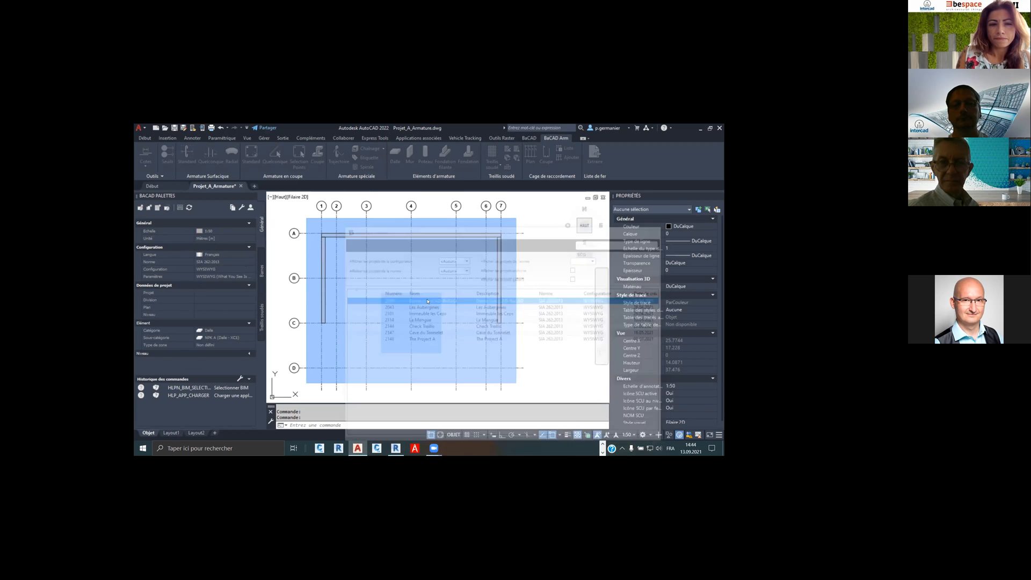
Create plan 001 Démo BaCAD-Revit with a verifier chosen and finish
left_click(238, 307)
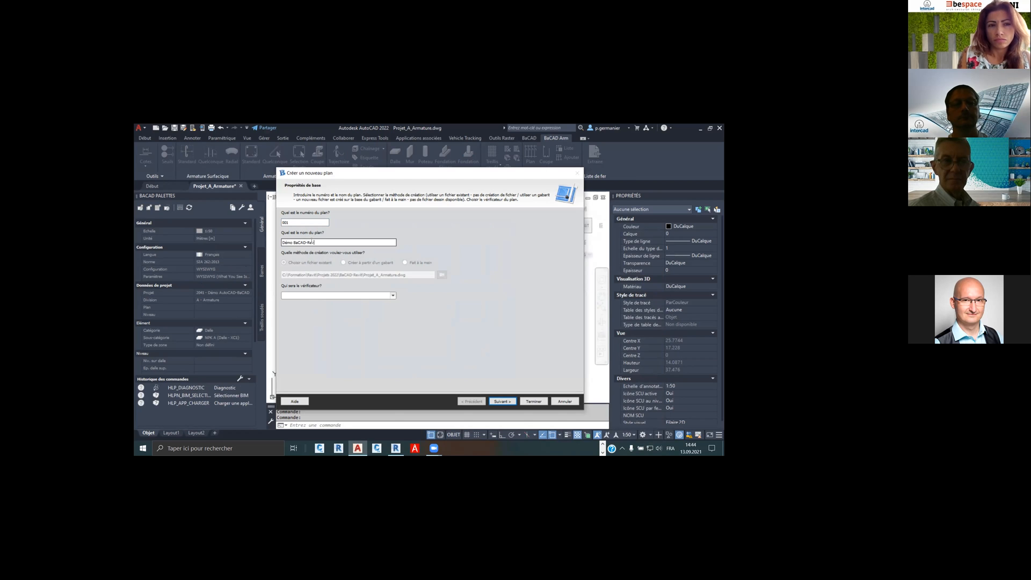
left_click(387, 294)
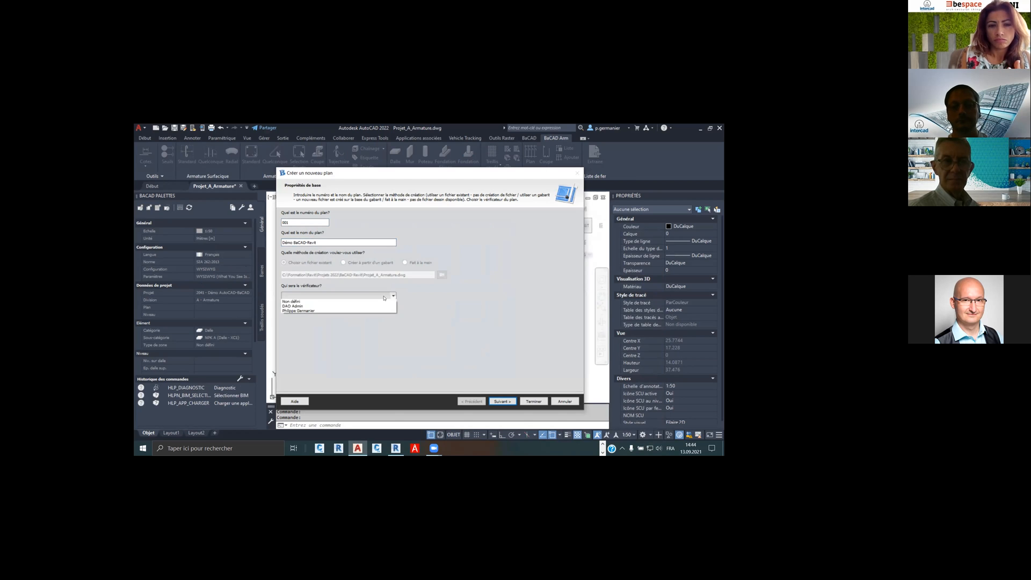
left_click(322, 310)
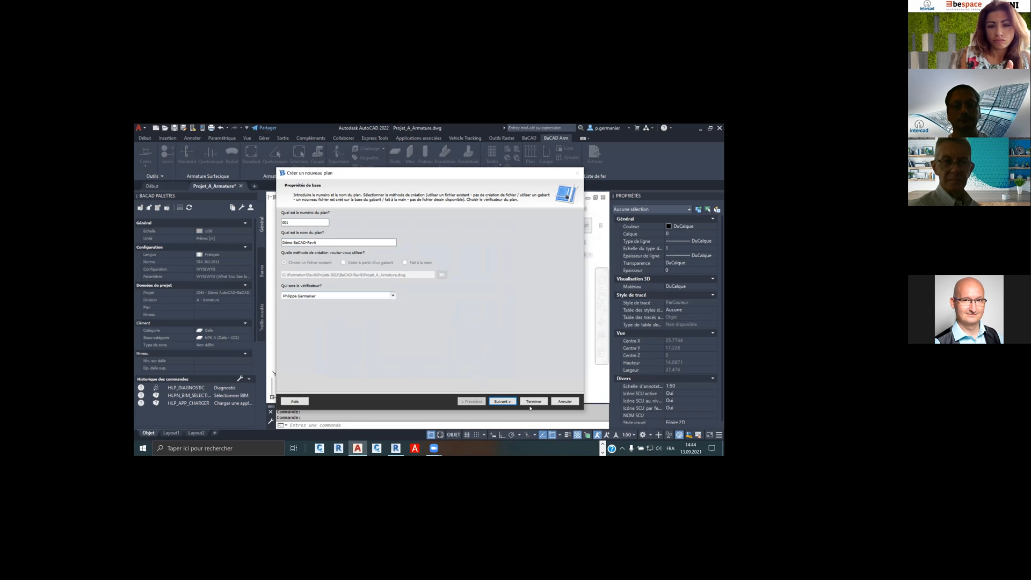
left_click(531, 402)
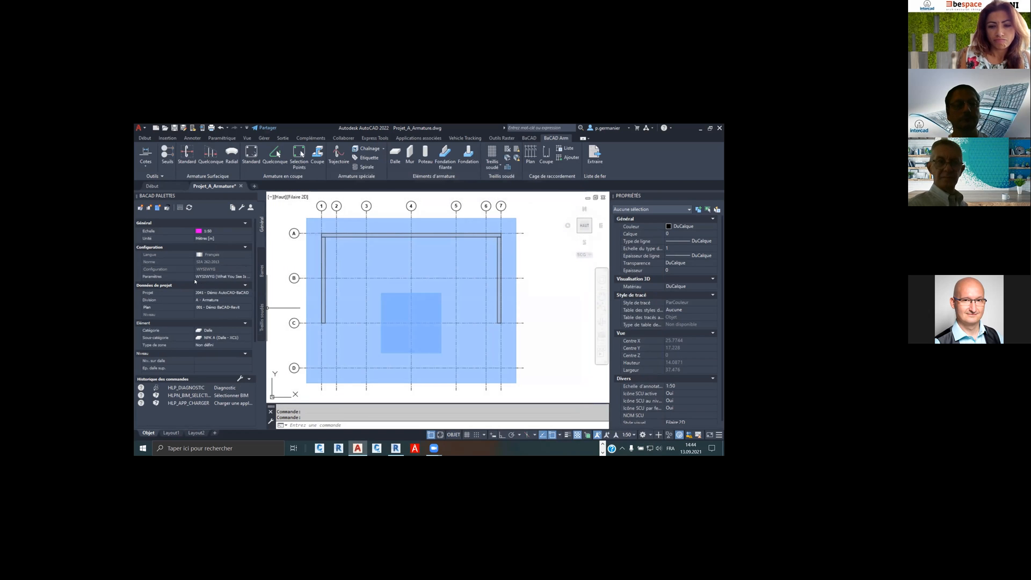
Change the slab's sub-category to NPK B (Dalle - XC3)
left_click(312, 218)
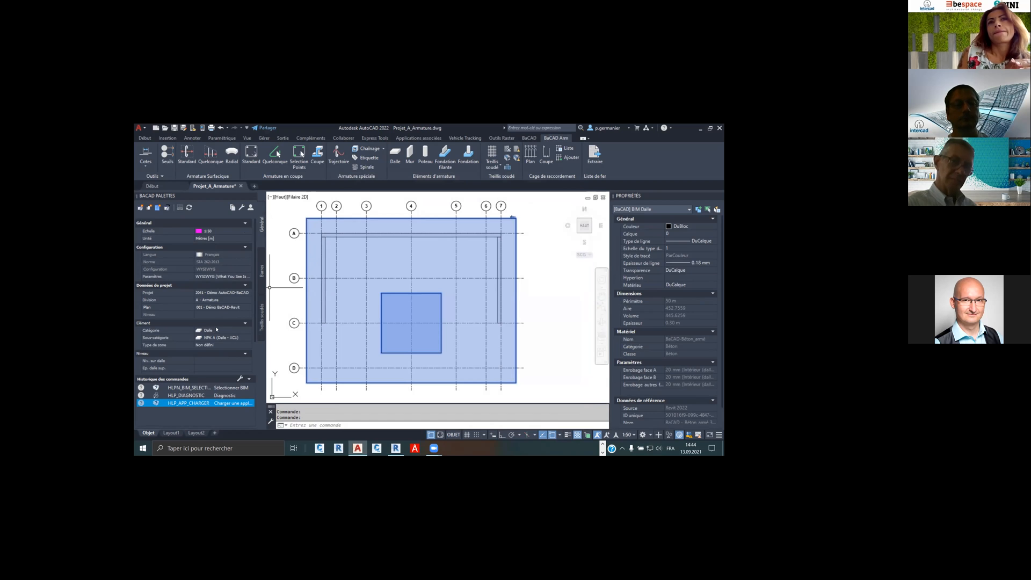
left_click(229, 338)
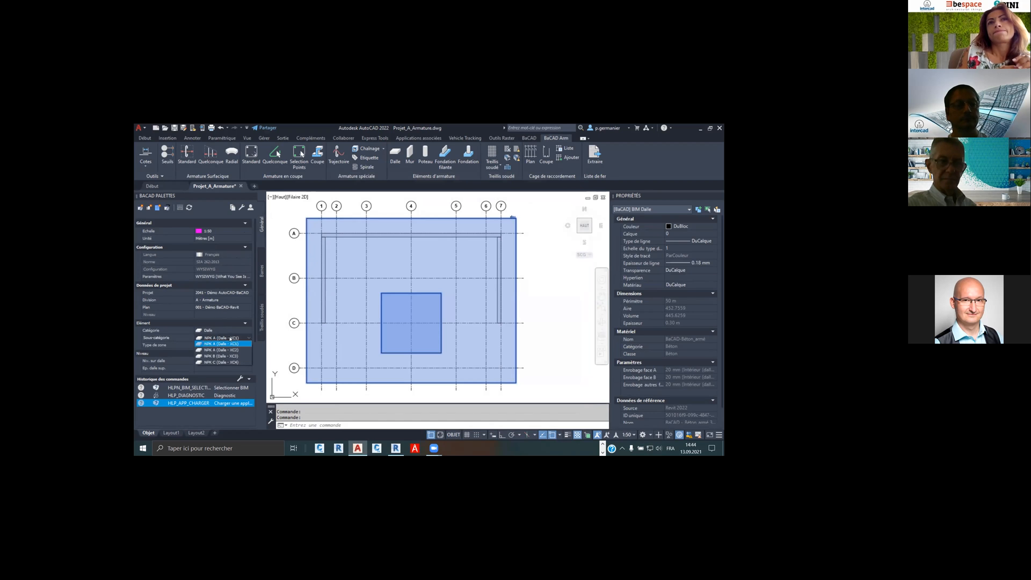
left_click(232, 355)
Start a standard rebar field from the slab corner in the Barres settings
left_click(262, 272)
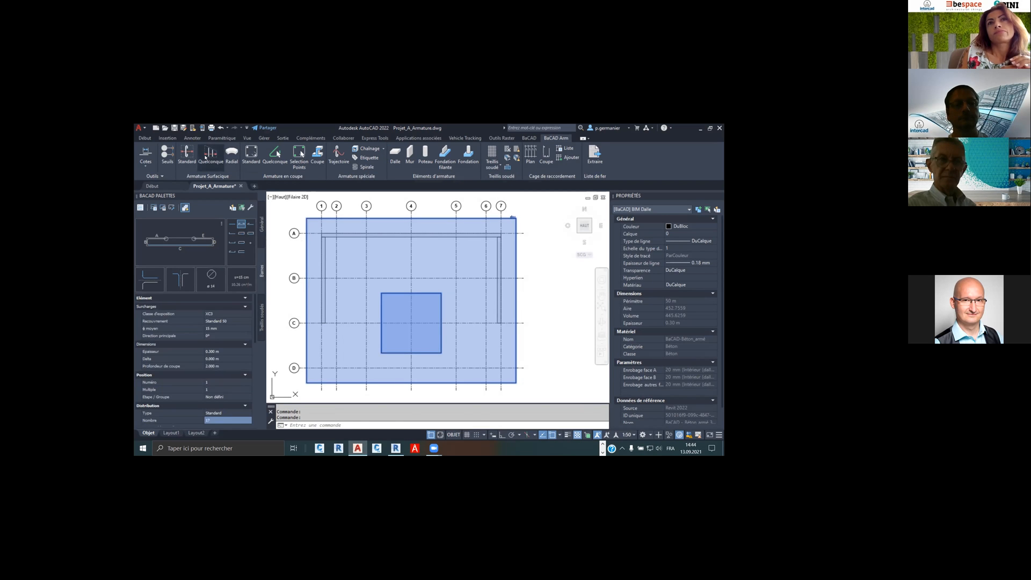
left_click(187, 156)
left_click(306, 218)
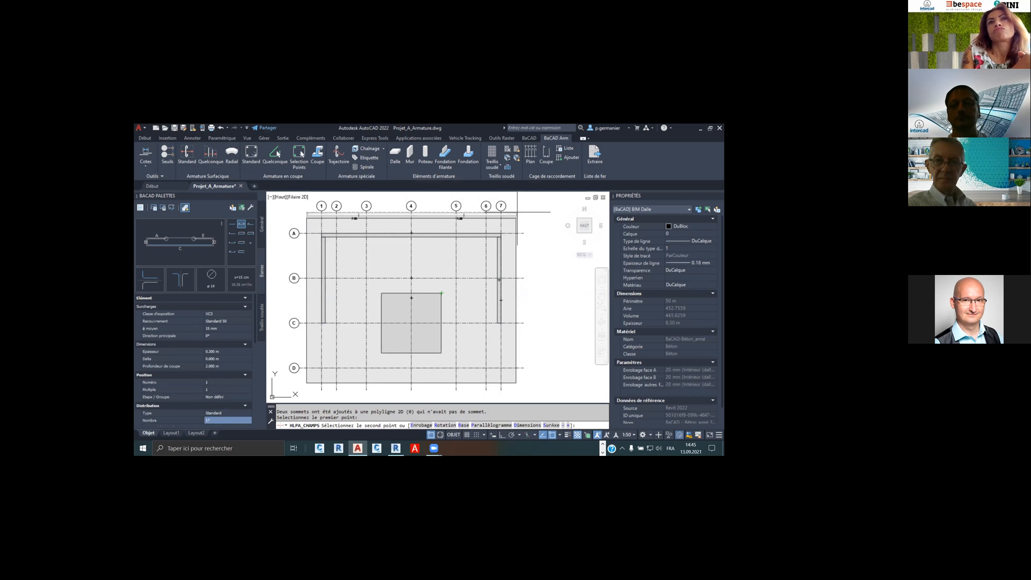
Place the horizontal rebar field with its opposite corner, distribution crossing and bar labels
left_click(515, 293)
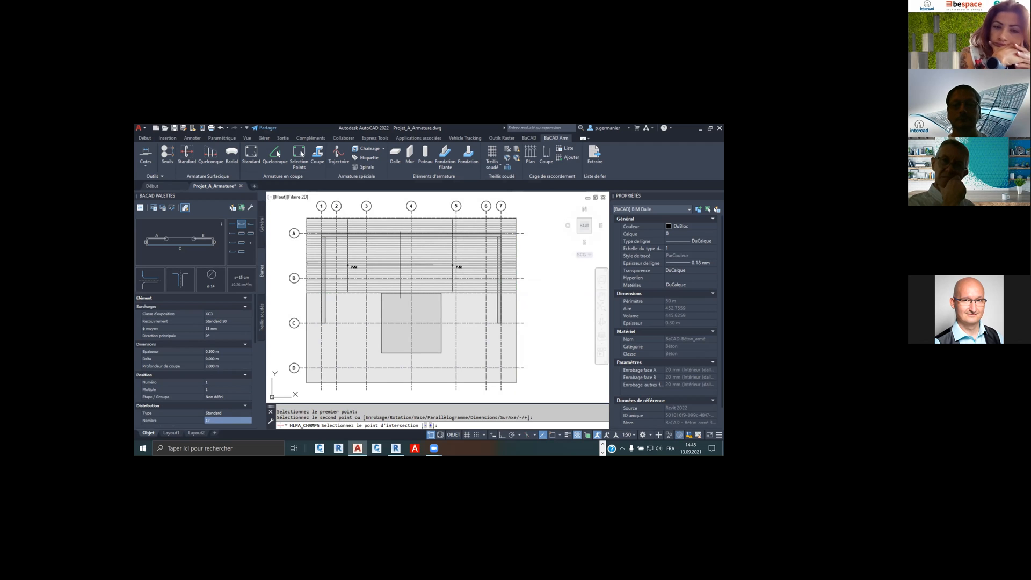
left_click(400, 264)
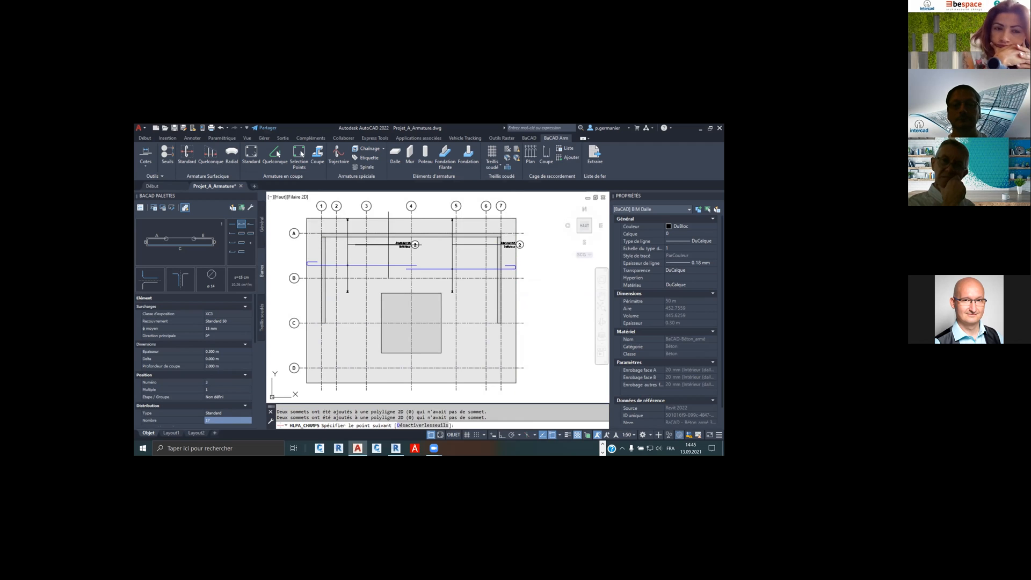
left_click(343, 199)
Stretch the field over axes 4–7 with its grips and reposition the distribution line and label
middle_click_drag(435, 287, 443, 327)
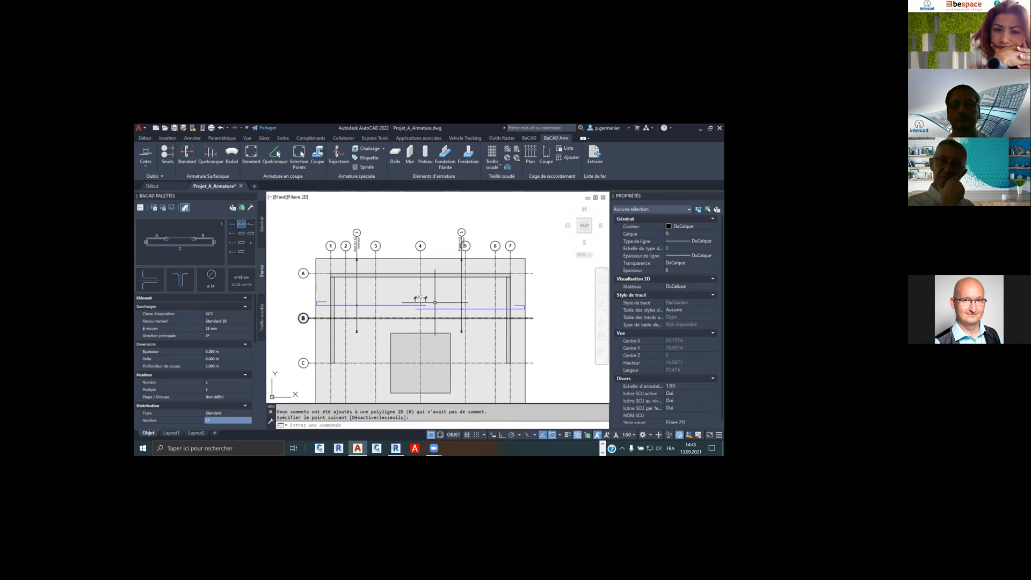
left_click(466, 295)
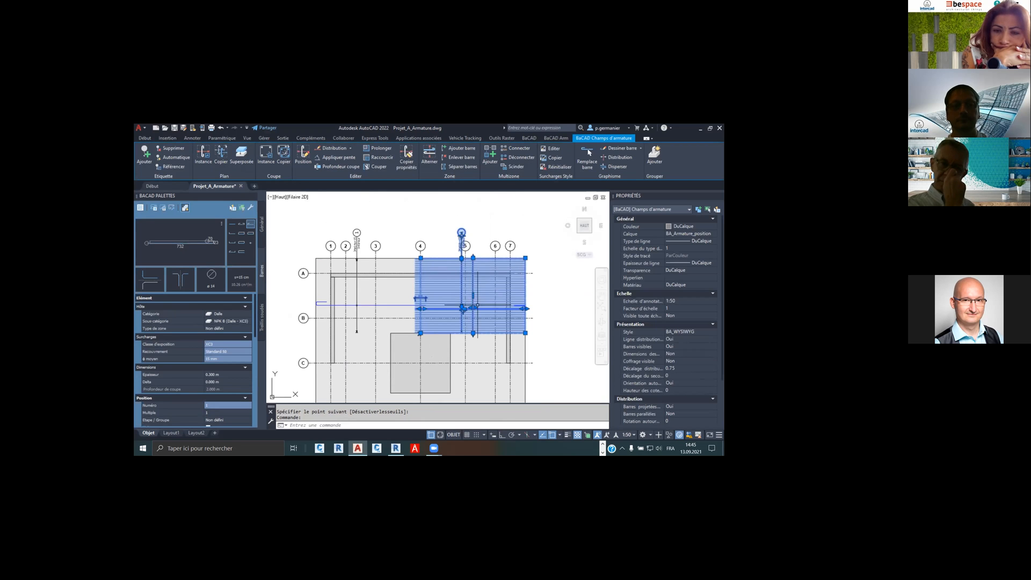
left_click(472, 308)
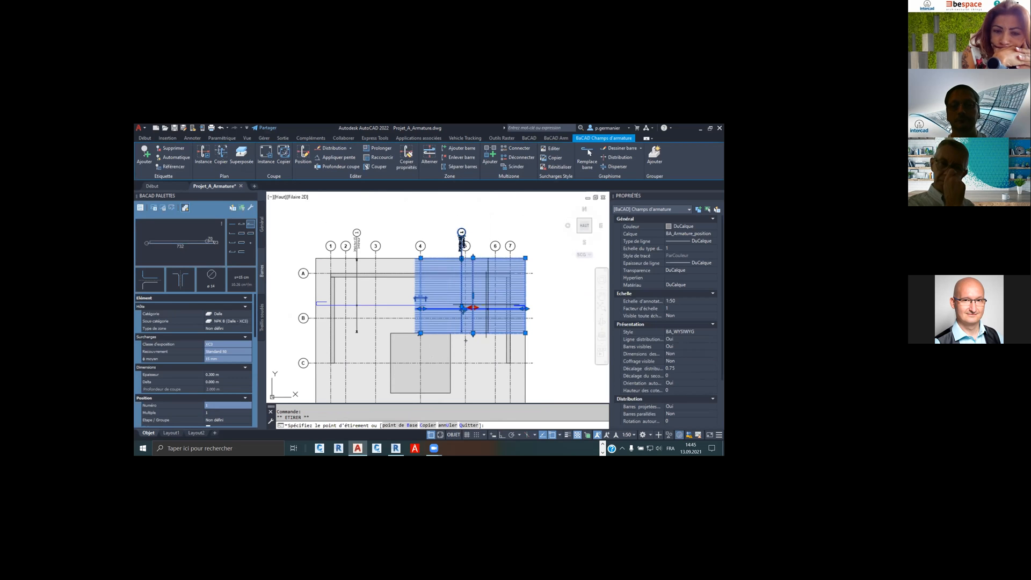
left_click(483, 309)
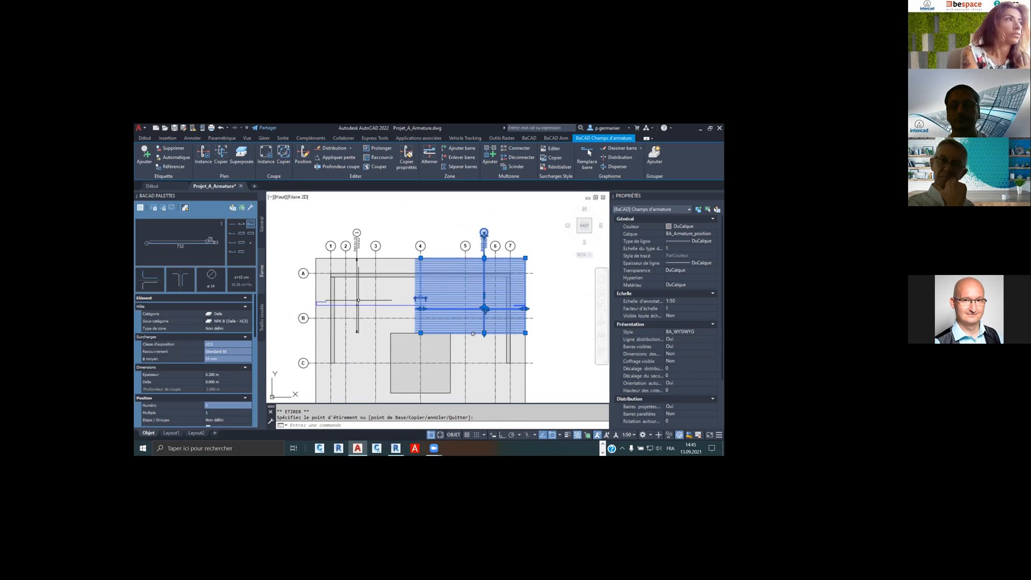
left_click(366, 300)
left_click(368, 308)
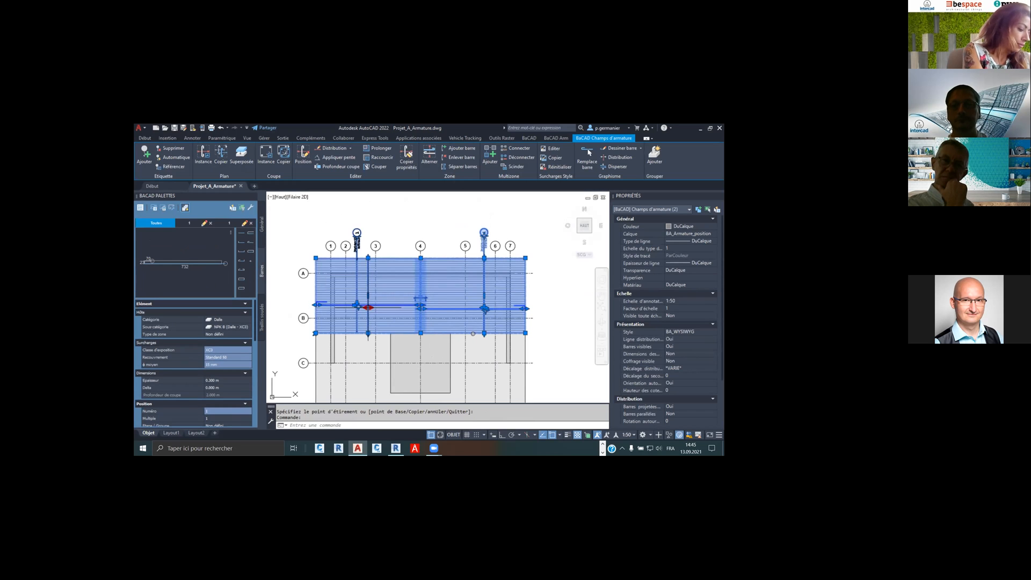
left_click(386, 304)
key("Escape")
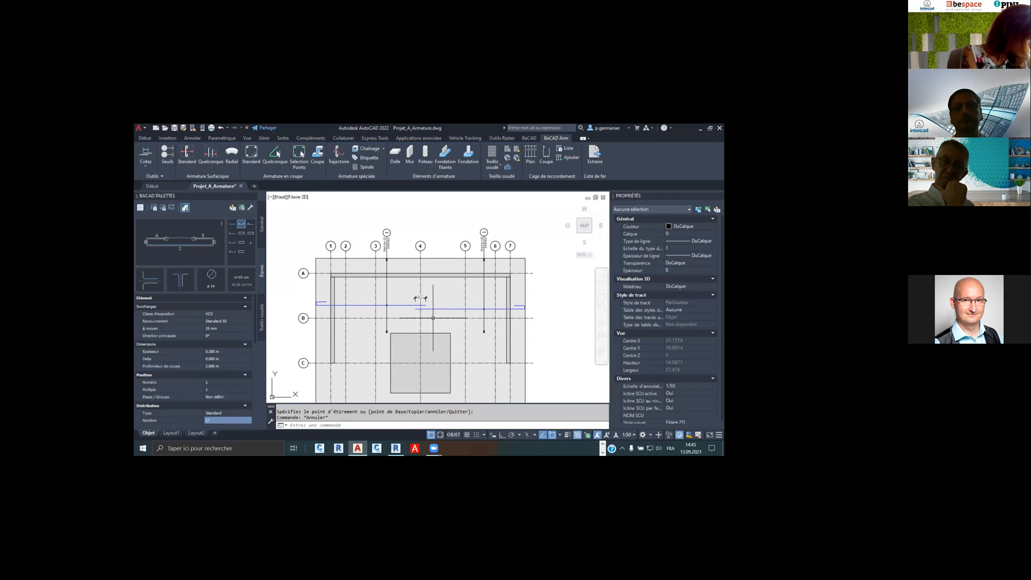
Draw a free-shape vertical rebar field over the slab's left strip, labelled 2
mouse_move(358, 252)
middle_mouse_down()
mouse_move(357, 209)
mouse_move(358, 224)
middle_mouse_up()
left_click(202, 159)
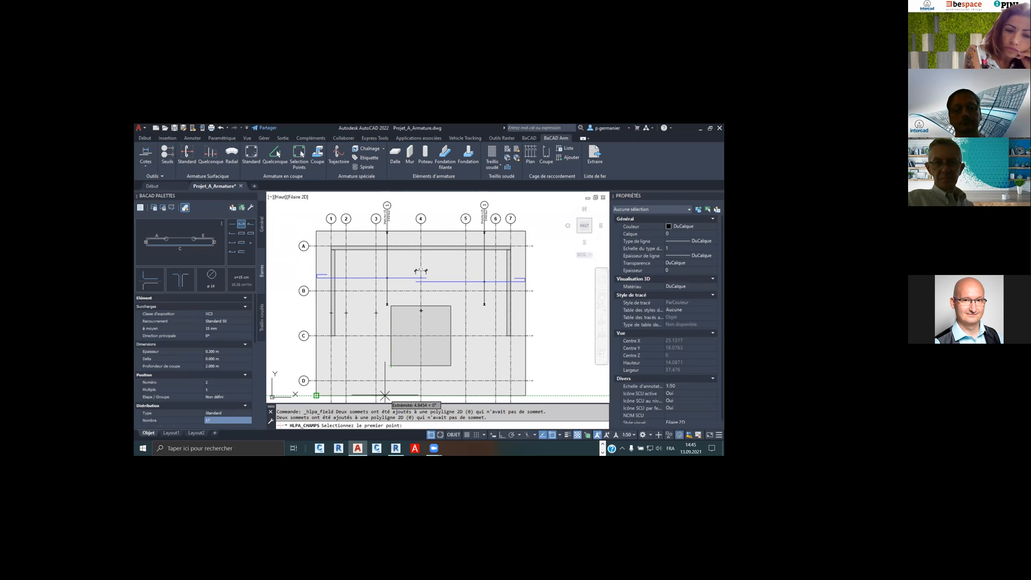
left_click(391, 395)
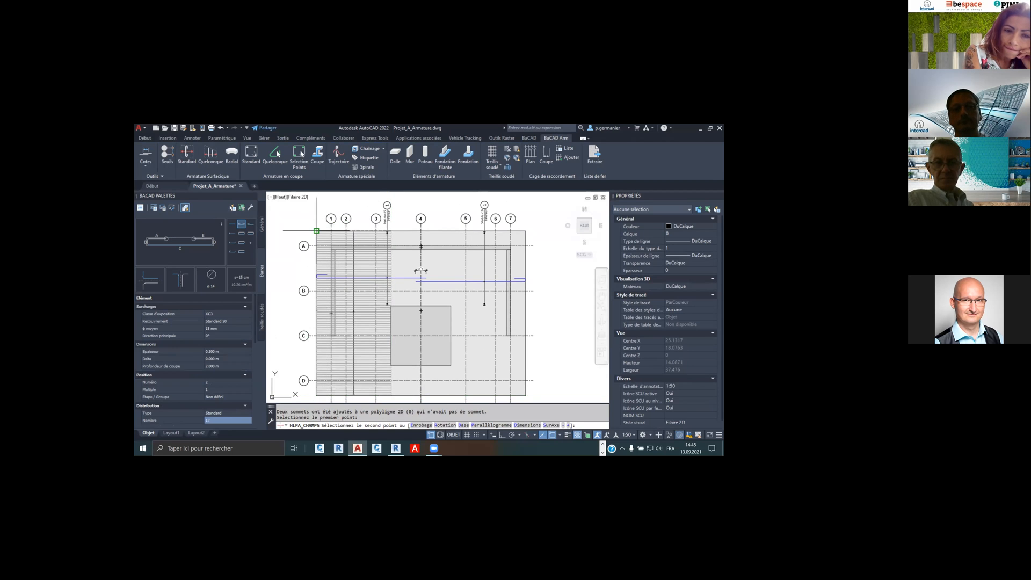
left_click(316, 231)
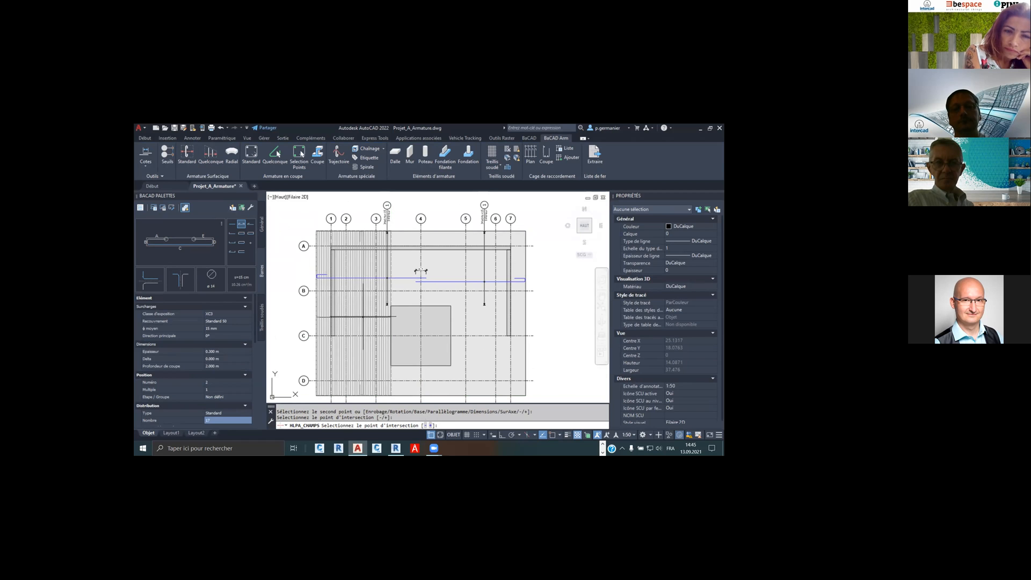
left_click(363, 317)
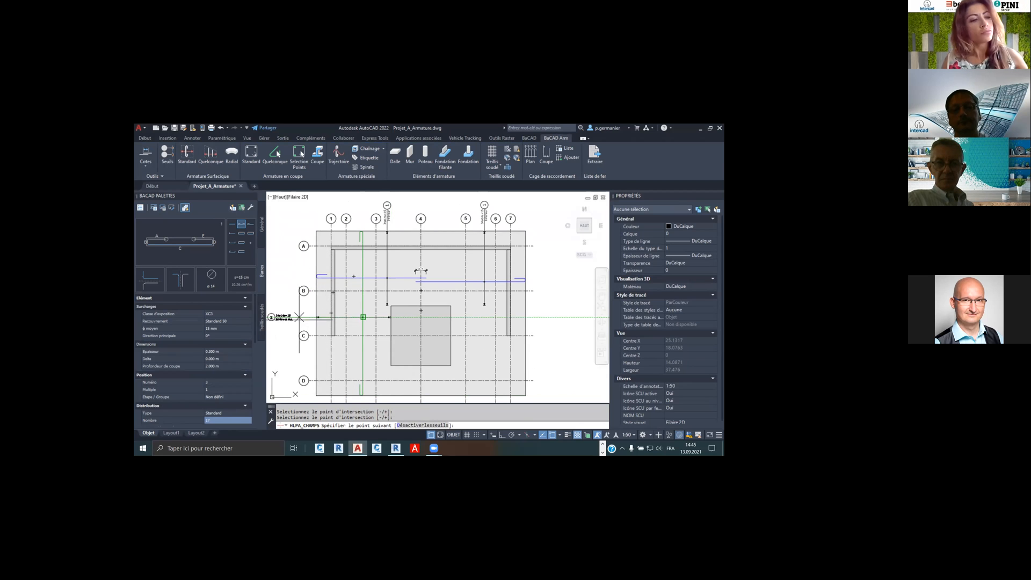
left_click(310, 324)
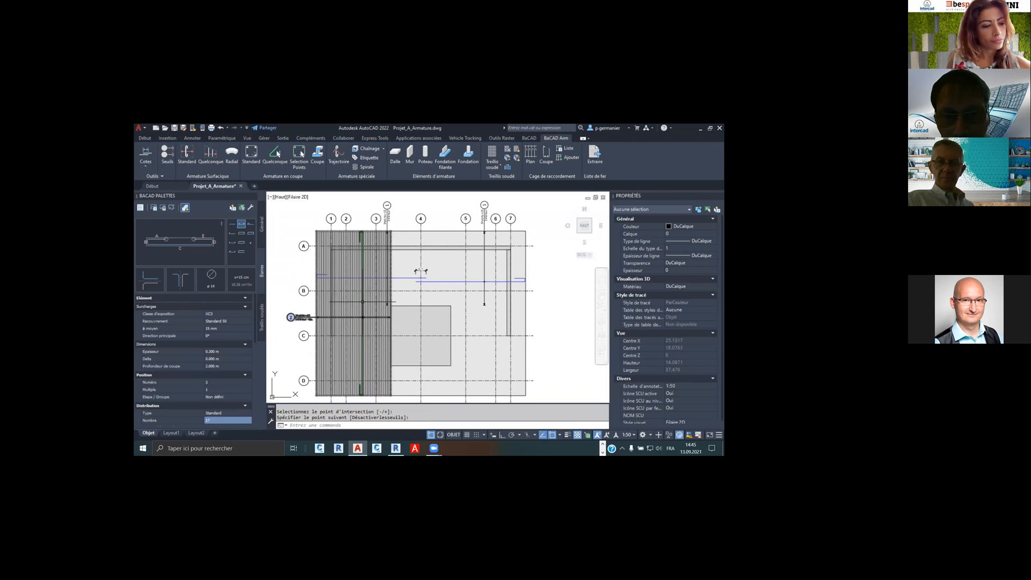
Select the new vertical field, clear the selection, and start another free-shape field
left_click(363, 302)
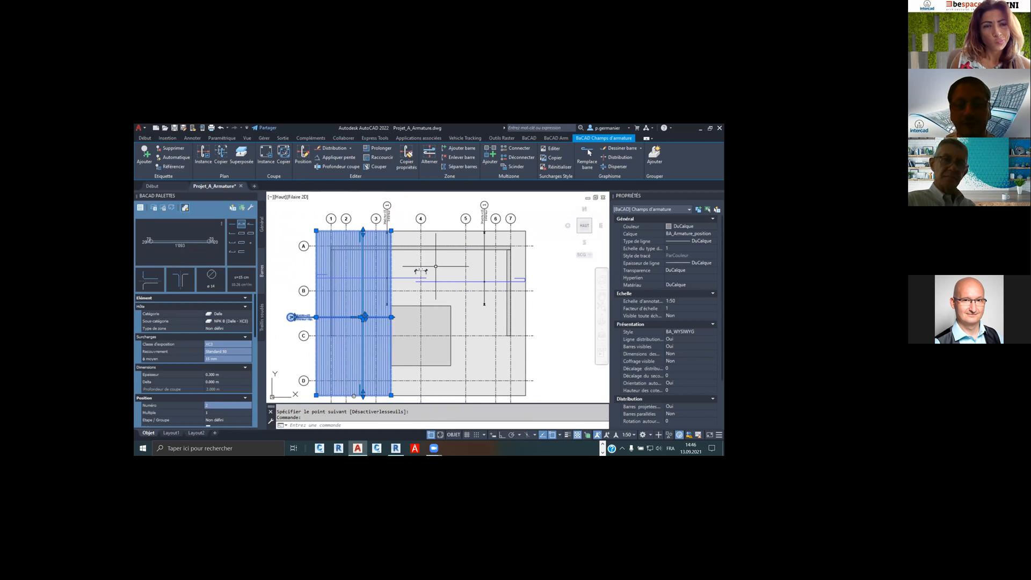
key("Escape")
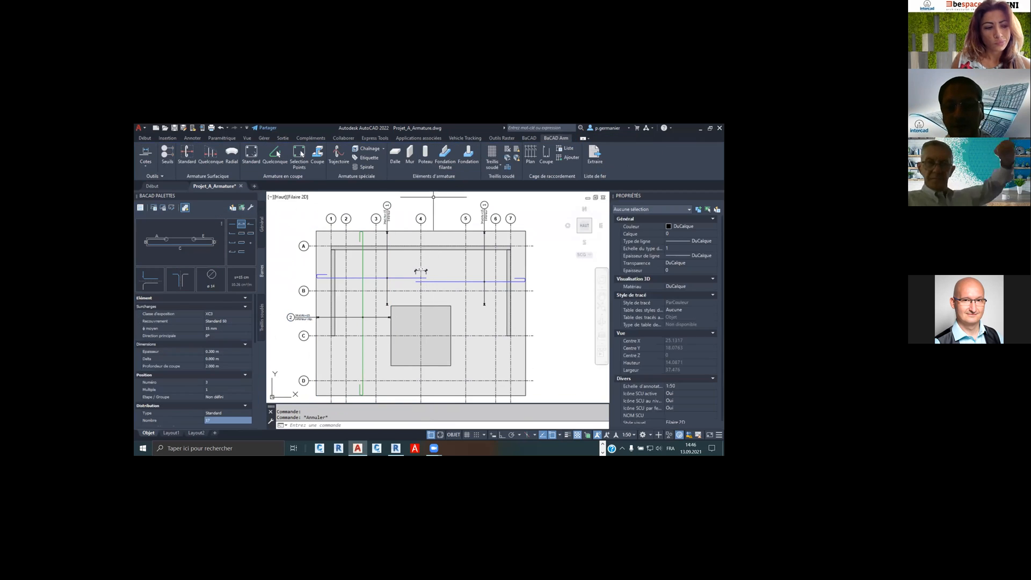
left_click(202, 153)
Place slab rebar field 3 with its distribution line and label, then save Projet_A_Armature.dwg
left_click(390, 305)
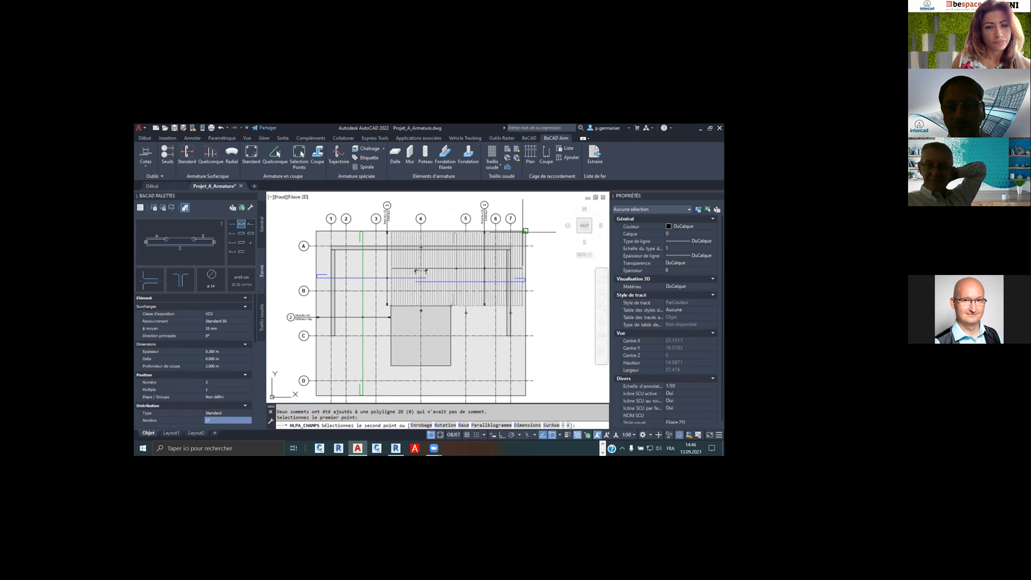
left_click(450, 230)
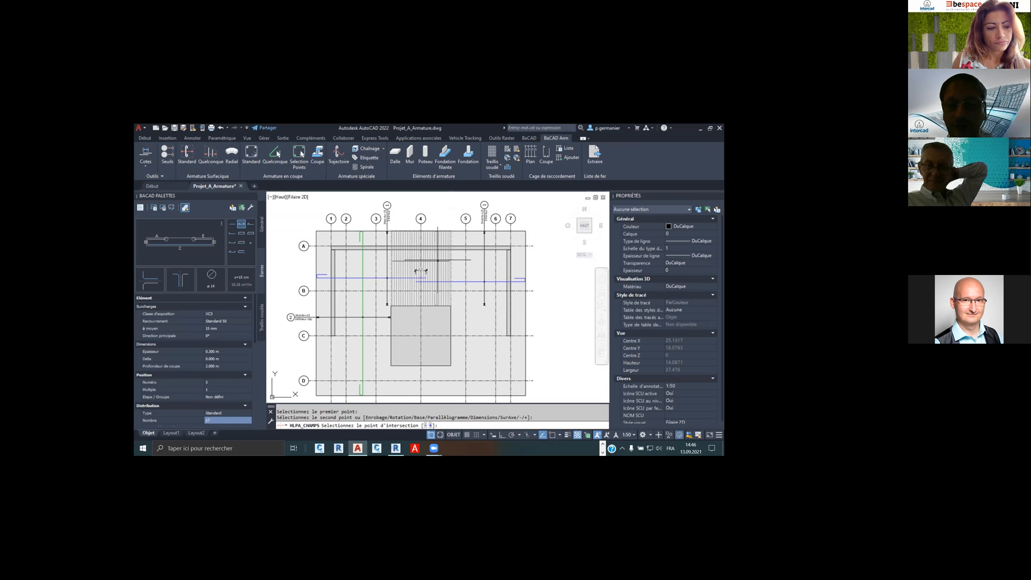
left_click(437, 260)
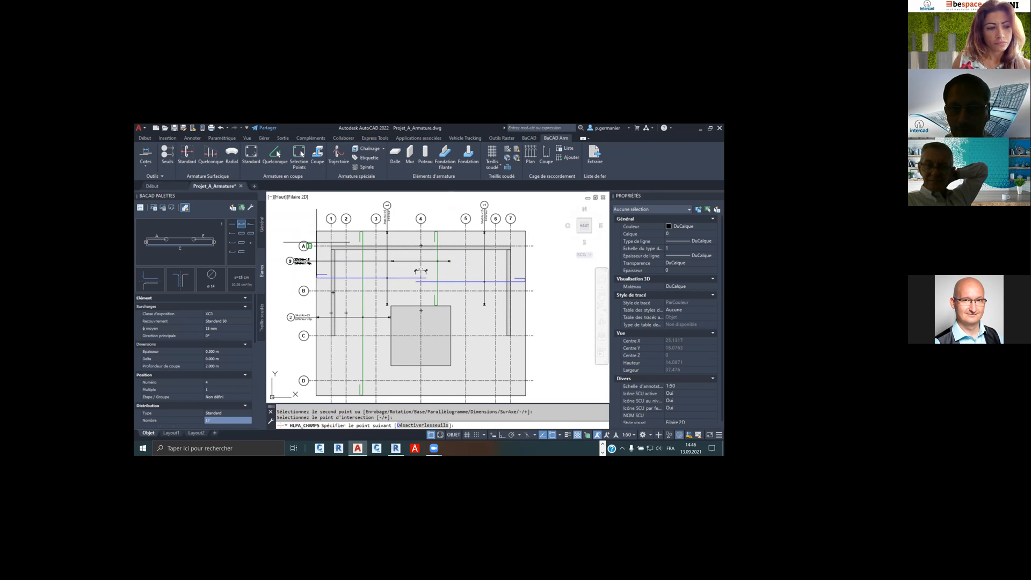
left_click(316, 231)
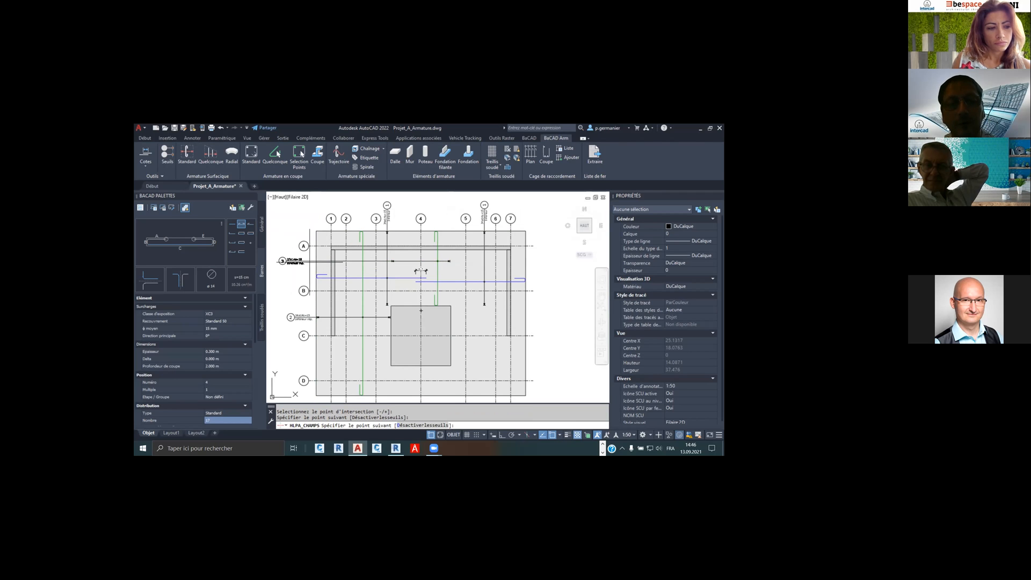
key("Escape")
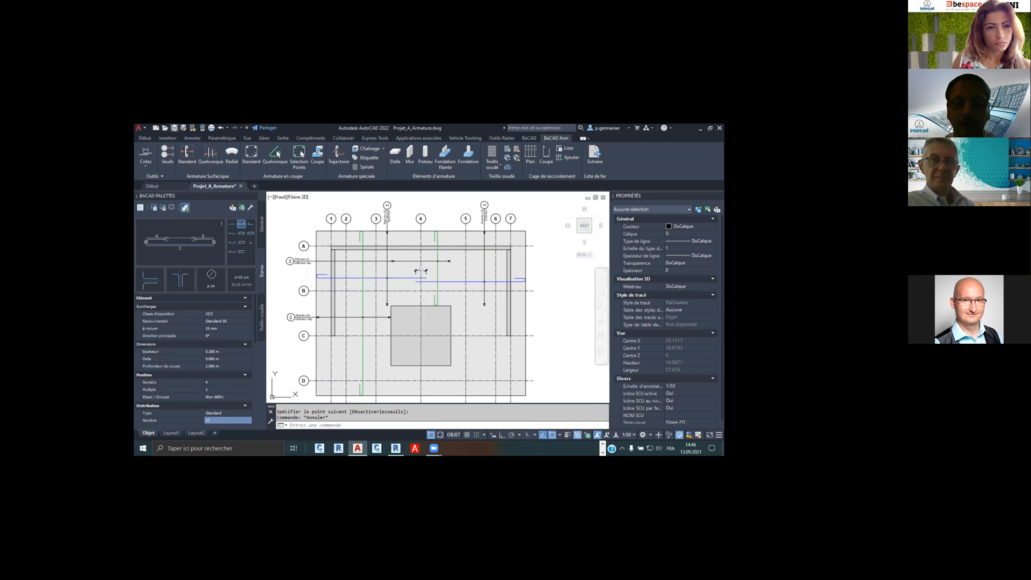
key("ctrl+s")
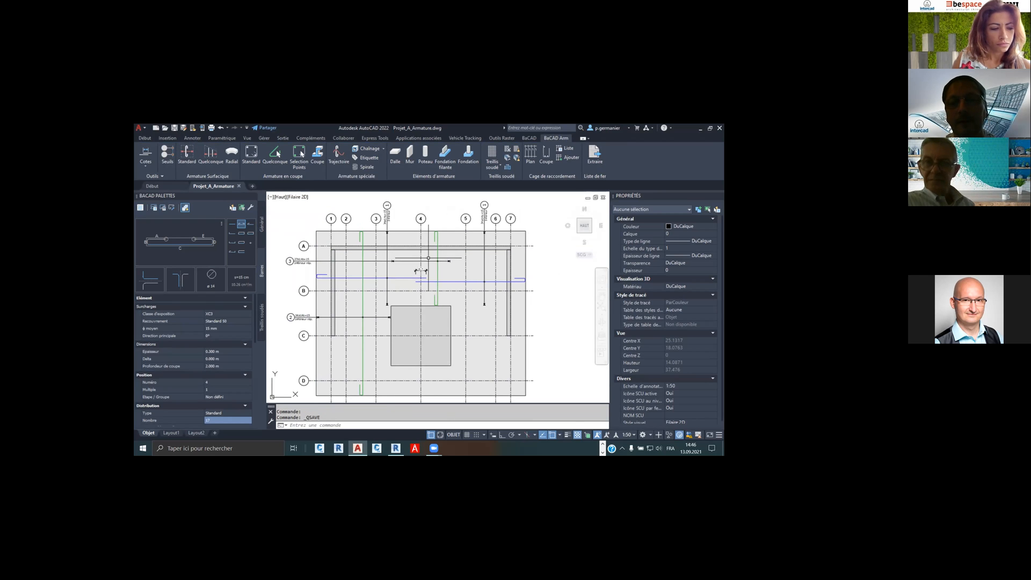
Zoom out, pan to Elévation M1 and zoom in, briefly selecting wall M1
scroll(537, 311, "down", 3)
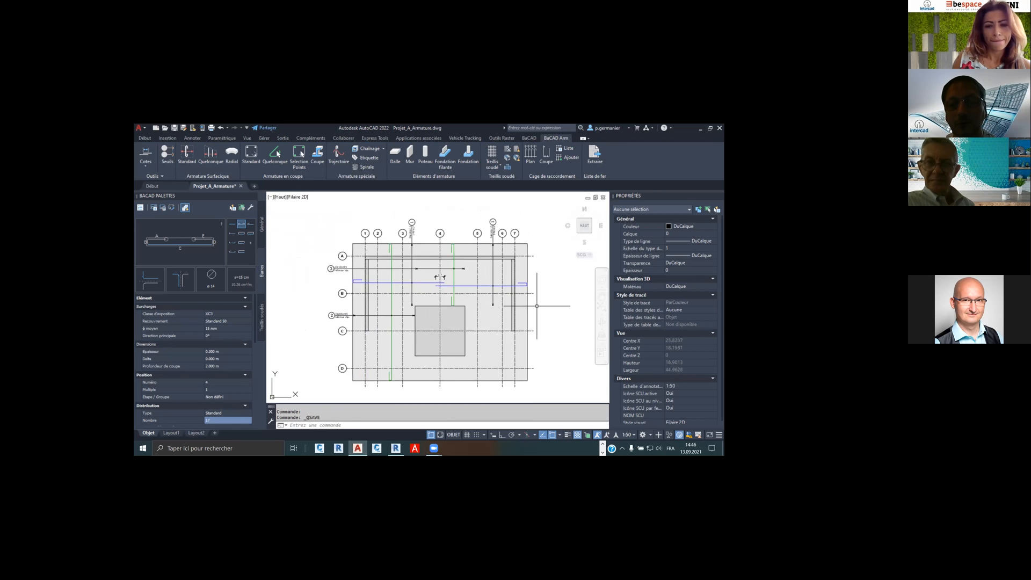
middle_click_drag(560, 343, 451, 314)
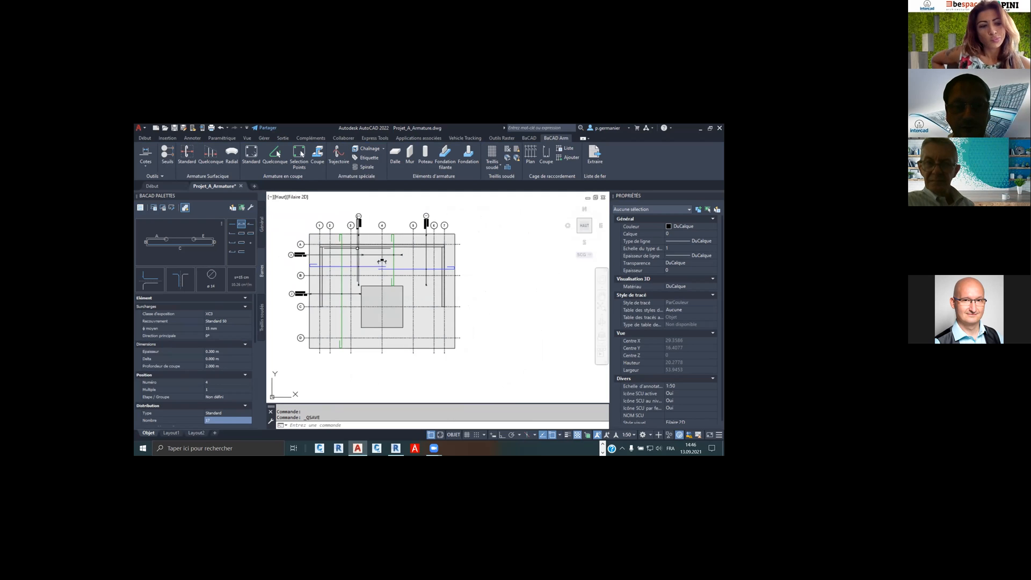
scroll(418, 260, "down", 2)
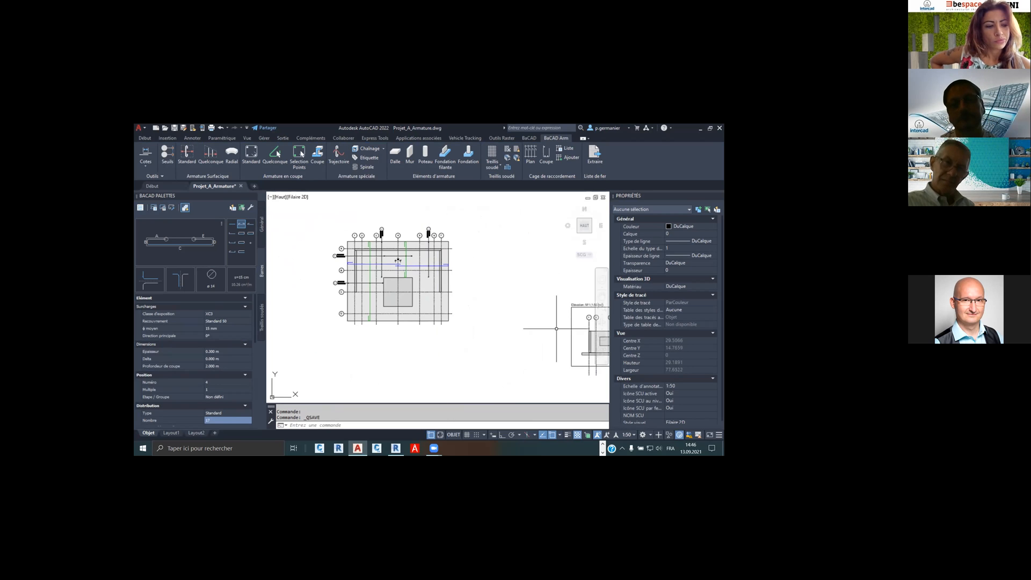
middle_click_drag(555, 328, 387, 279)
scroll(492, 293, "up", 4)
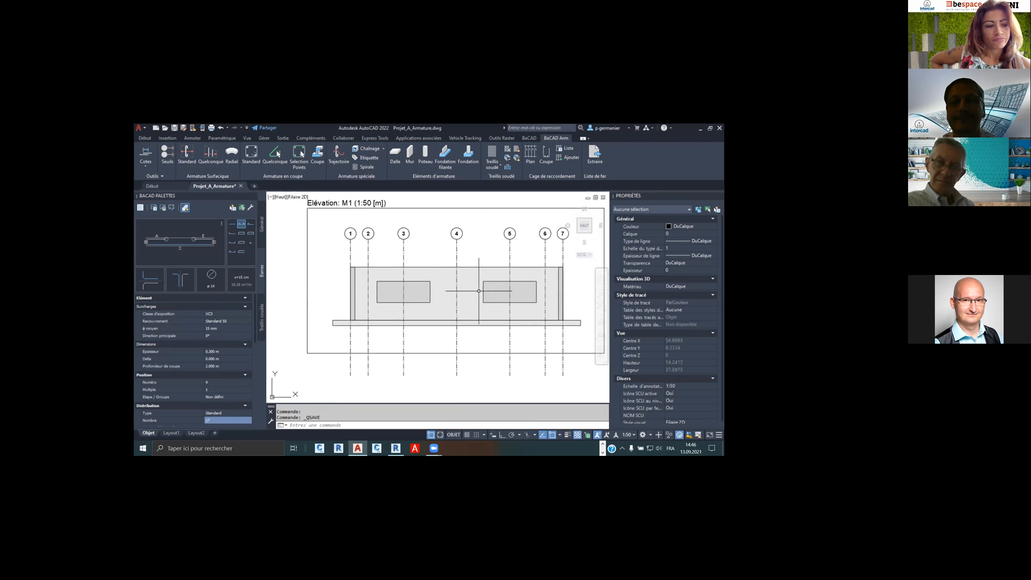
middle_click_drag(453, 296, 433, 298)
scroll(432, 298, "up", 1)
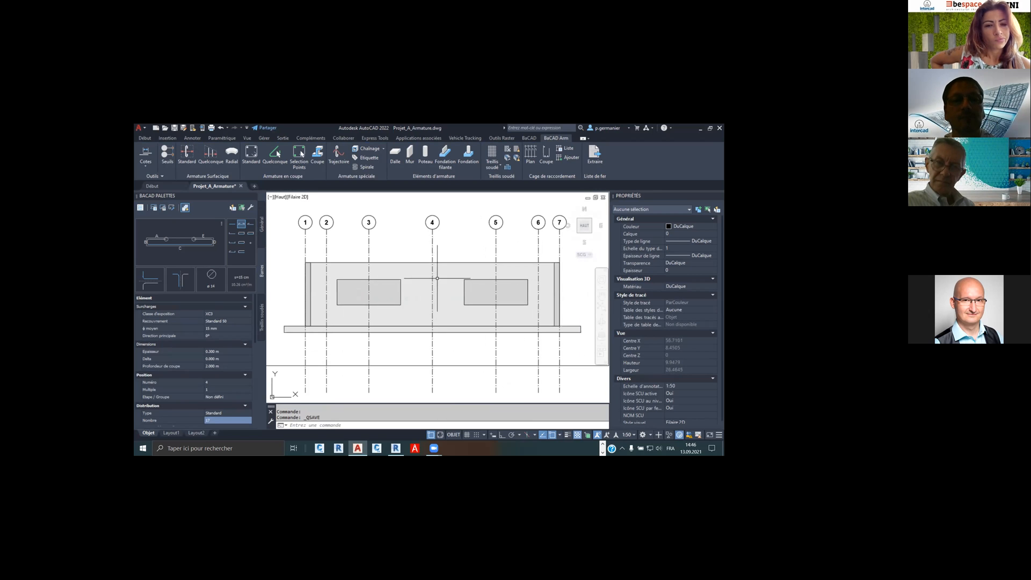
left_click(414, 262)
key("Escape")
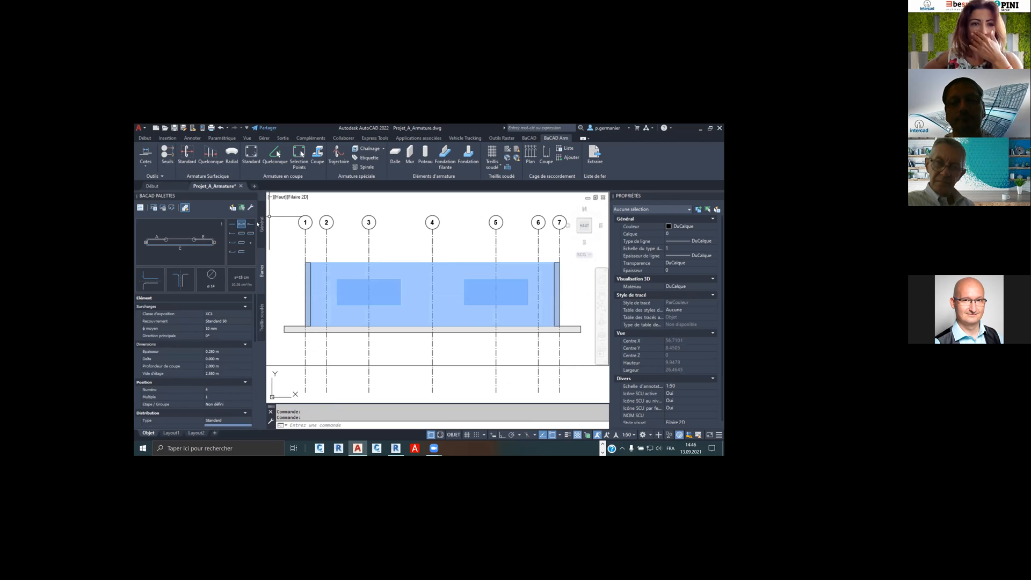
Review the general project and bar settings in the BaCAD palette
left_click(261, 230)
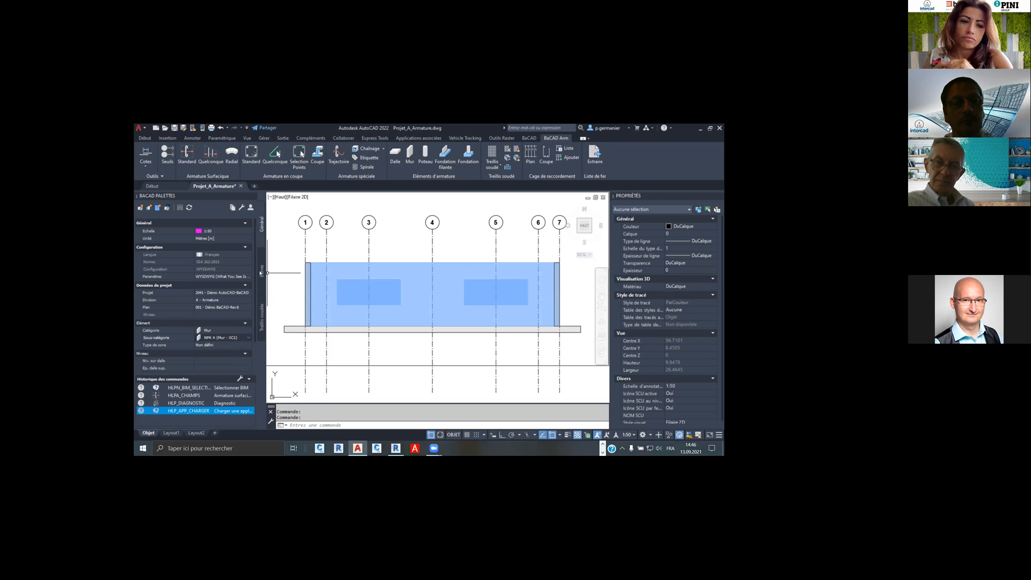
left_click(262, 269)
left_click(261, 230)
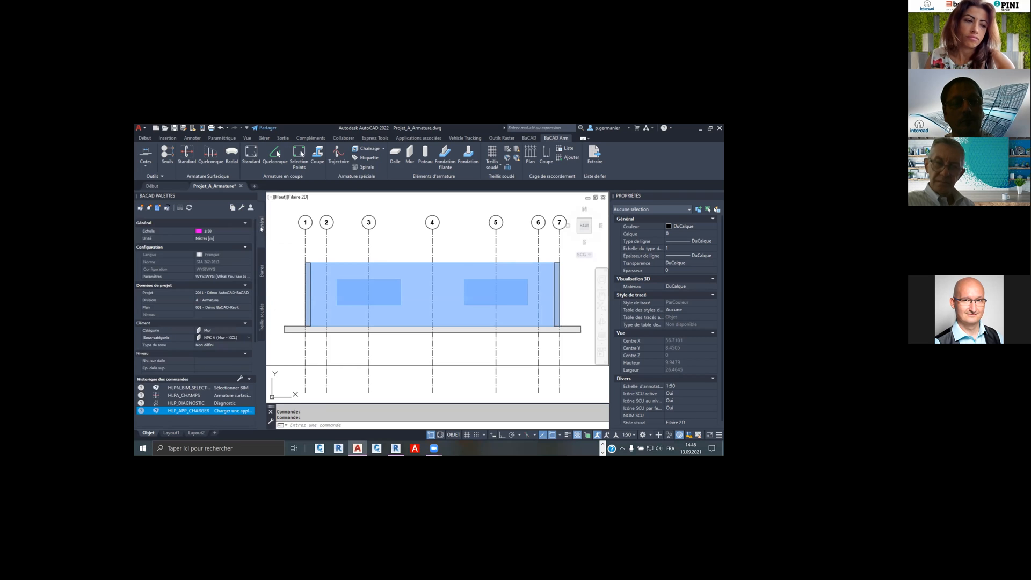
left_click(261, 271)
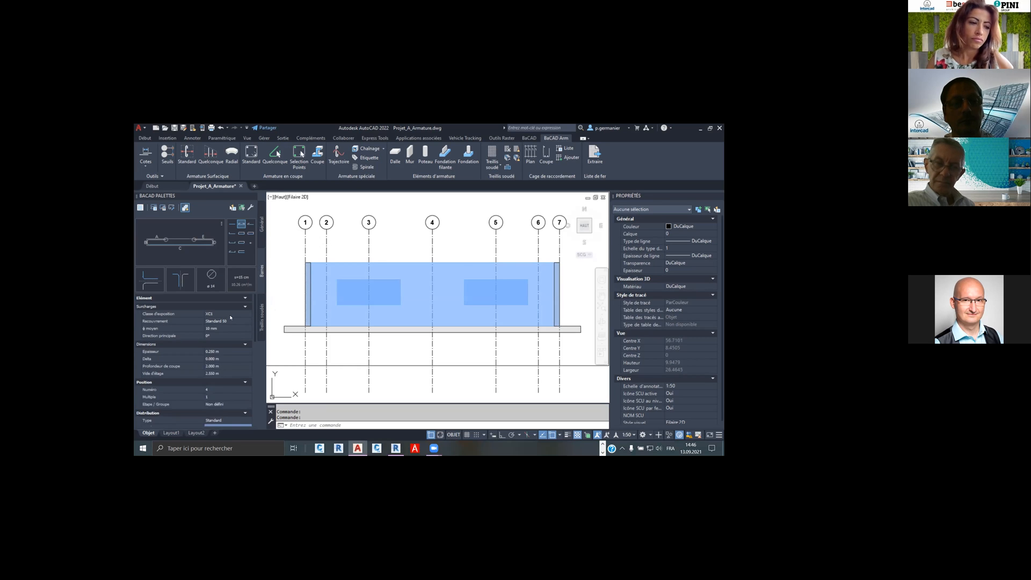
middle_click_drag(375, 303, 415, 298)
middle_click_drag(454, 245, 436, 244)
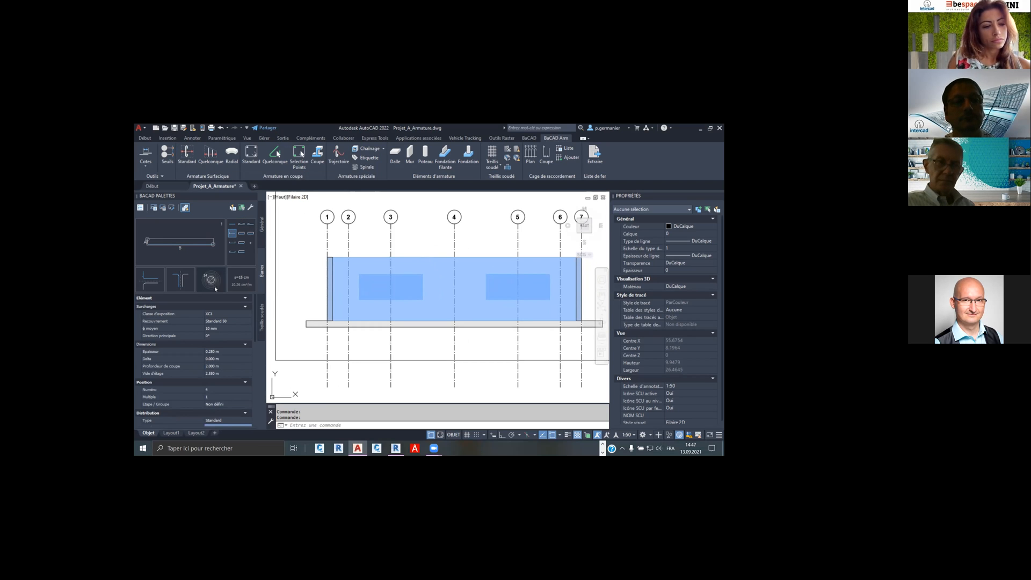
Set bar placement to Int. + Ext. vert. and start a standard surface reinforcement field
scroll(243, 349, "down", 3)
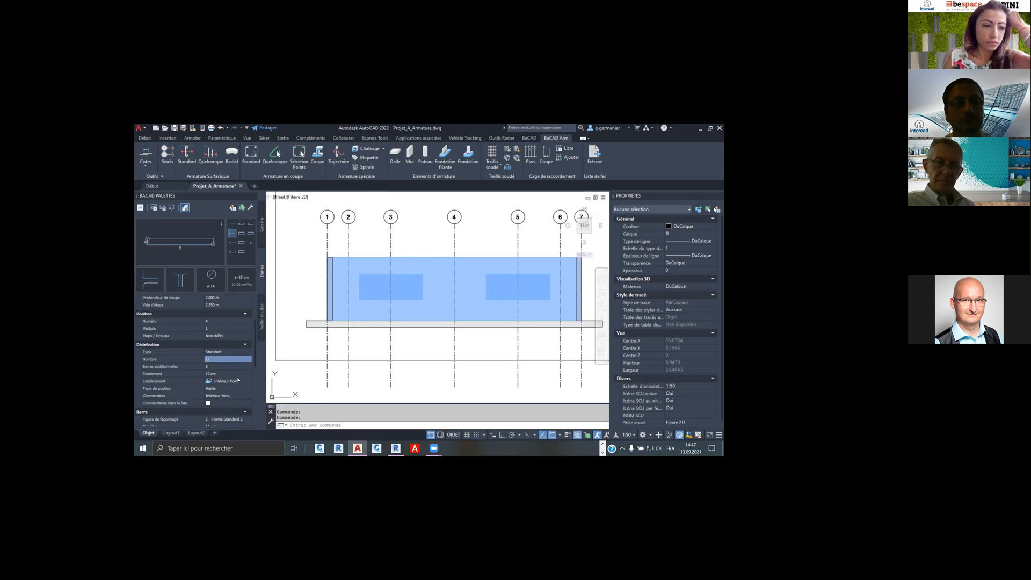
left_click(240, 381)
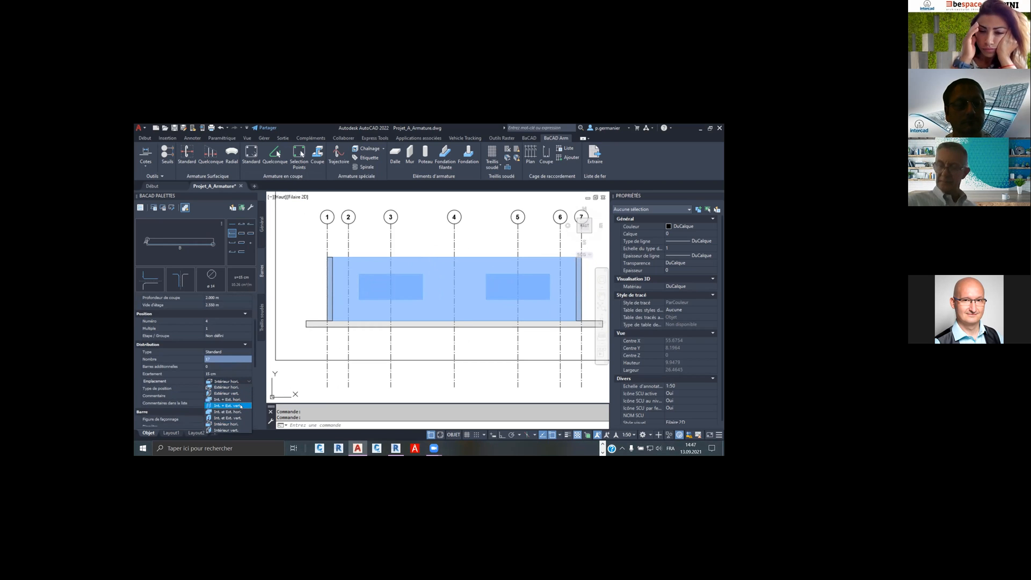
left_click(228, 405)
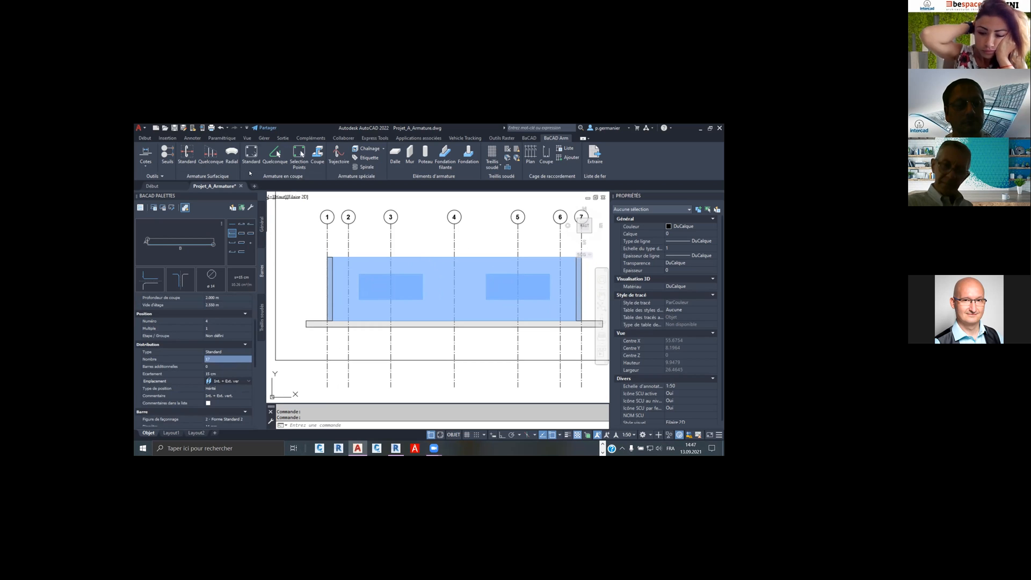
left_click(187, 154)
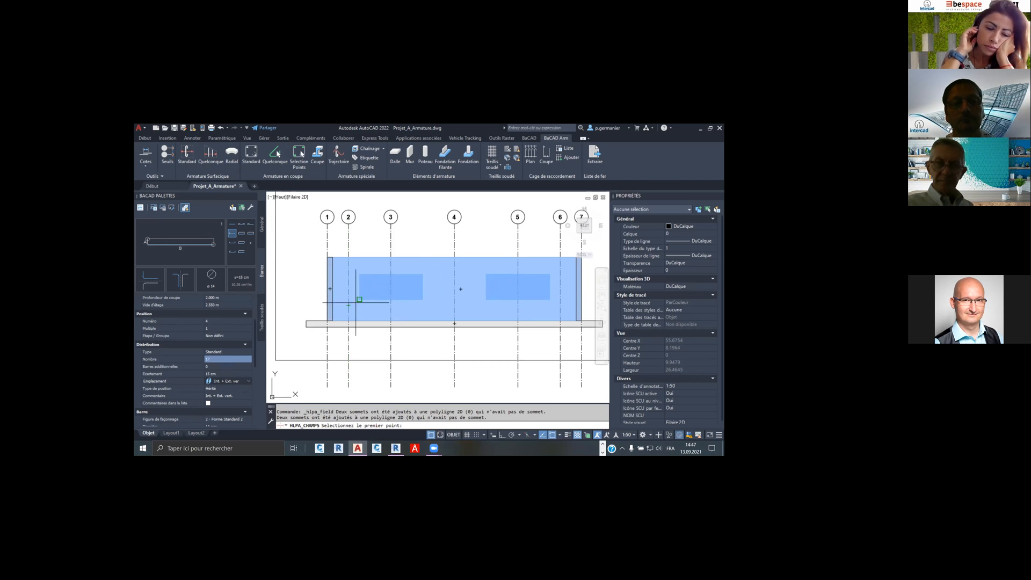
Draw the 2x11 ø14 vertical field at 15 spacing on wall M1 between axes 1 and 2
left_click(327, 321)
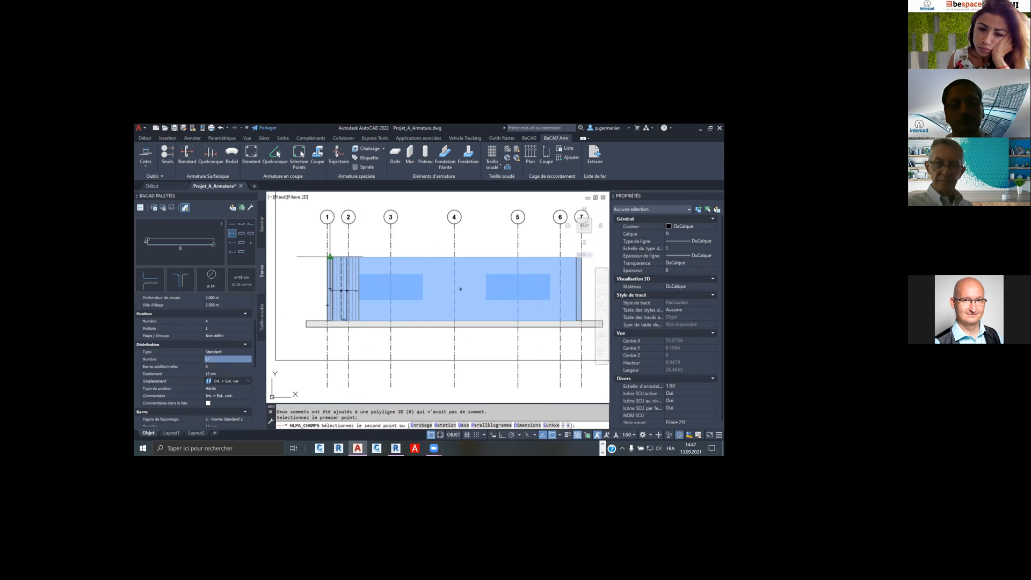
left_click(326, 257)
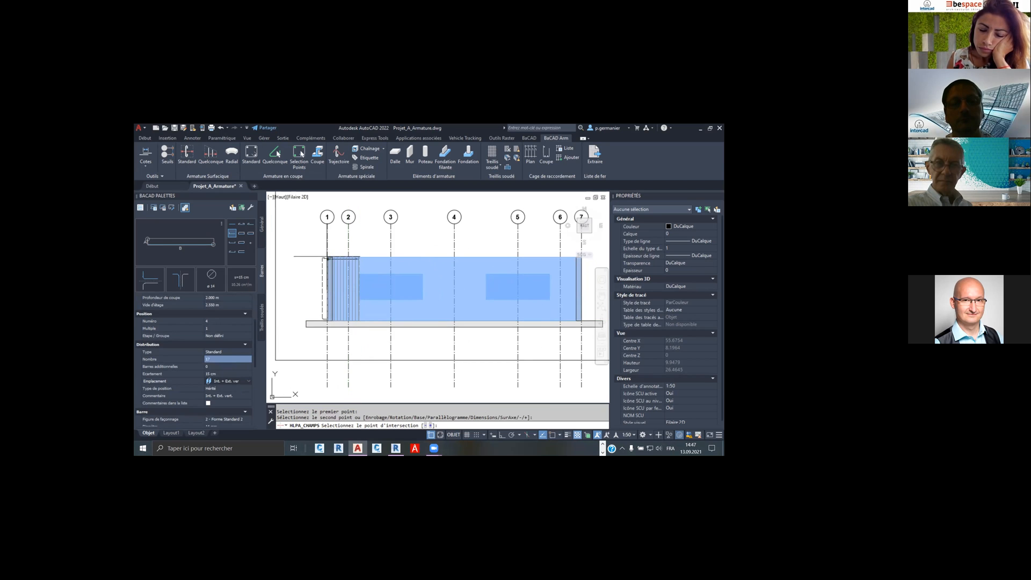
left_click(347, 285)
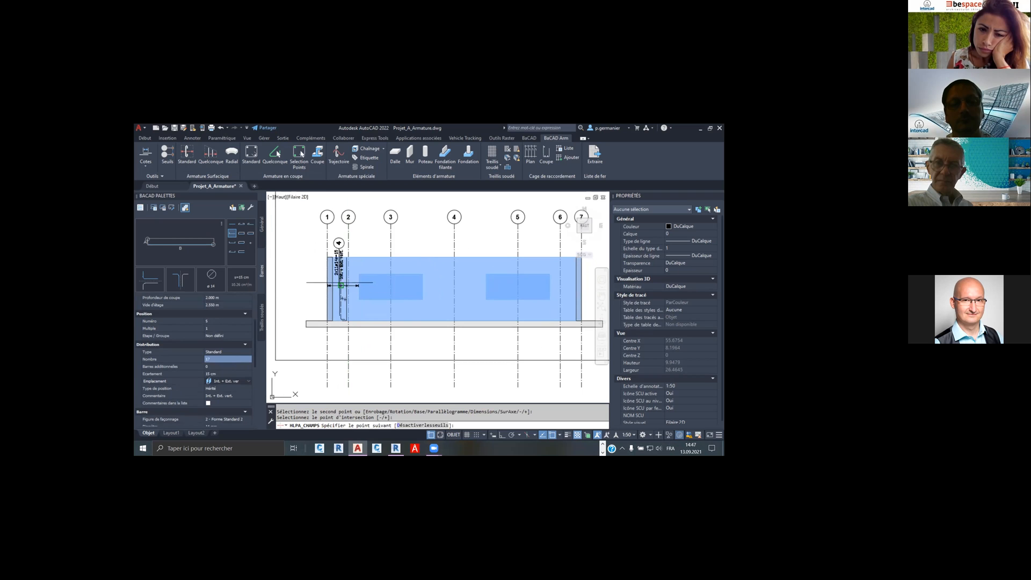
key("Return")
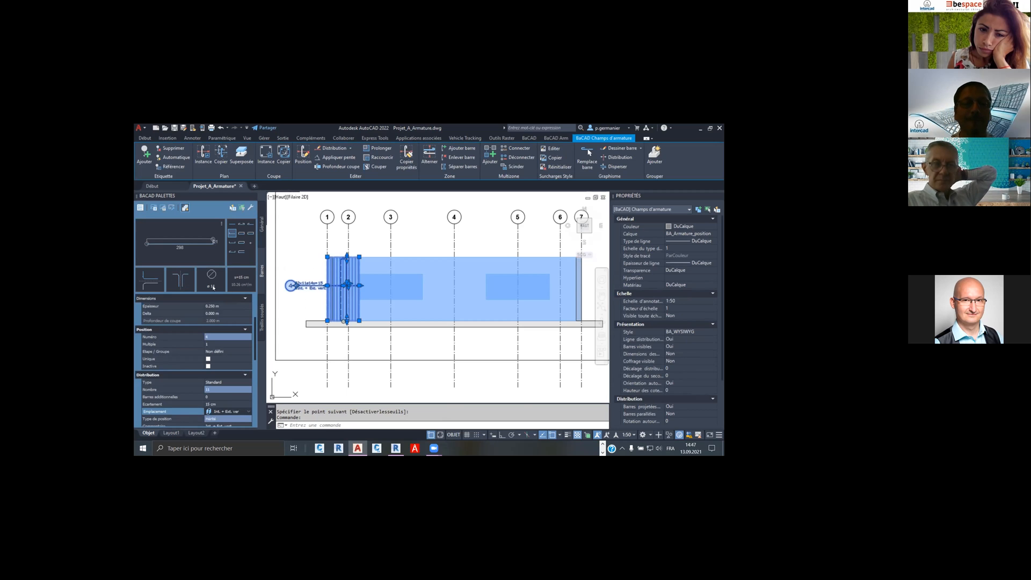
key("Escape")
left_click(300, 283)
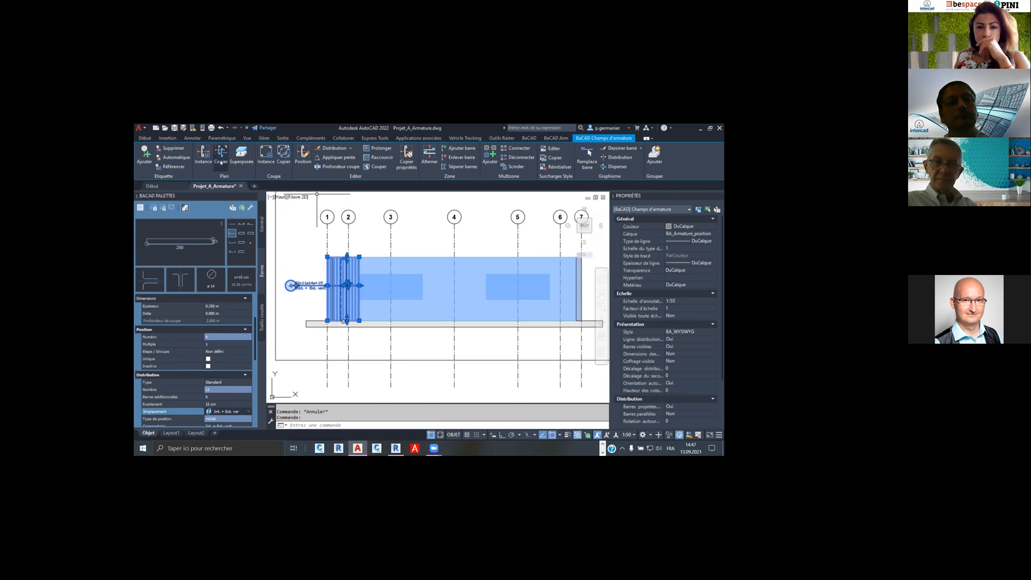
Copy the vertical rebar field to near grid 4, with its label above the wall
left_click(220, 161)
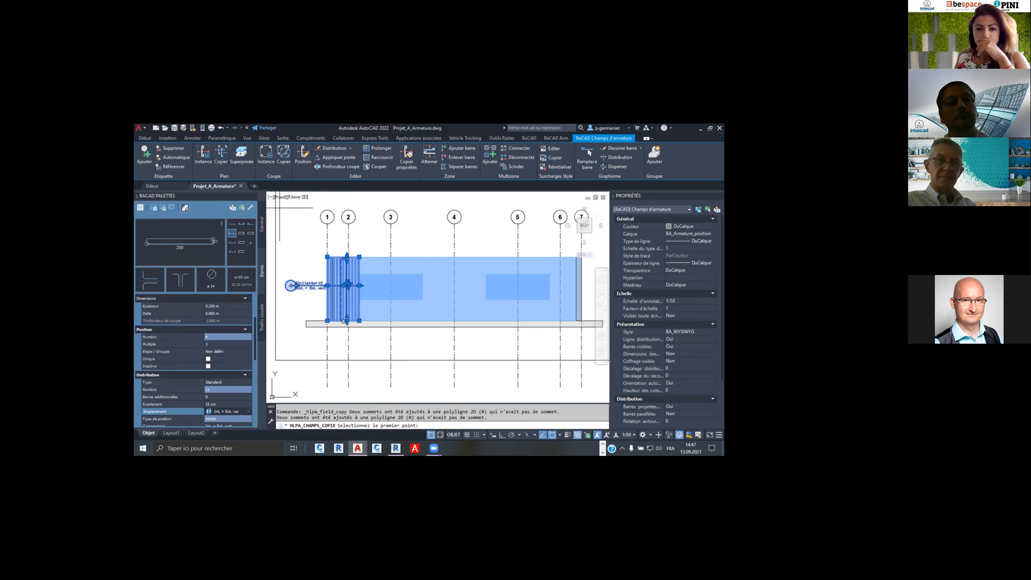
left_click(423, 320)
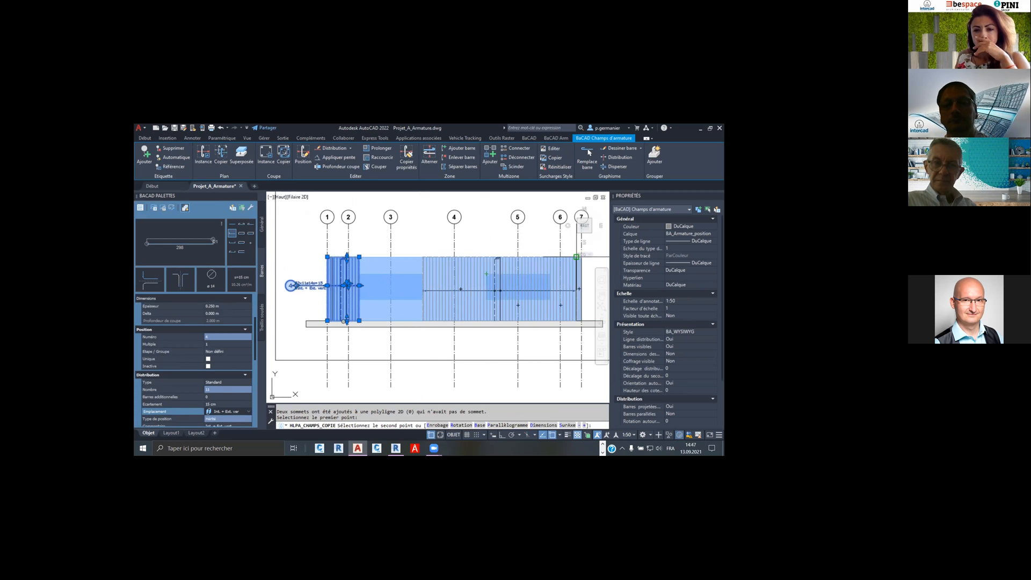
left_click(487, 257)
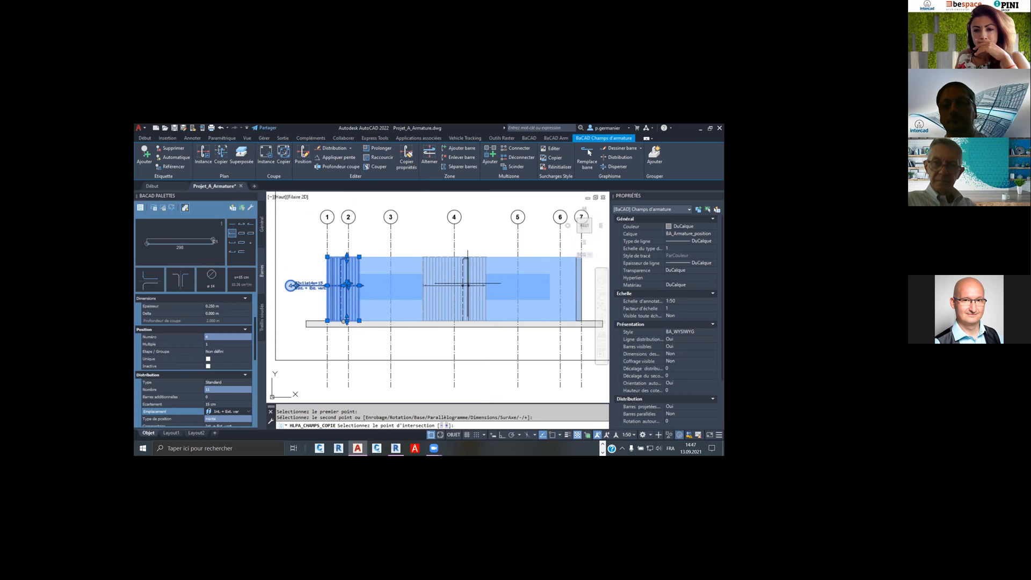
left_click(466, 285)
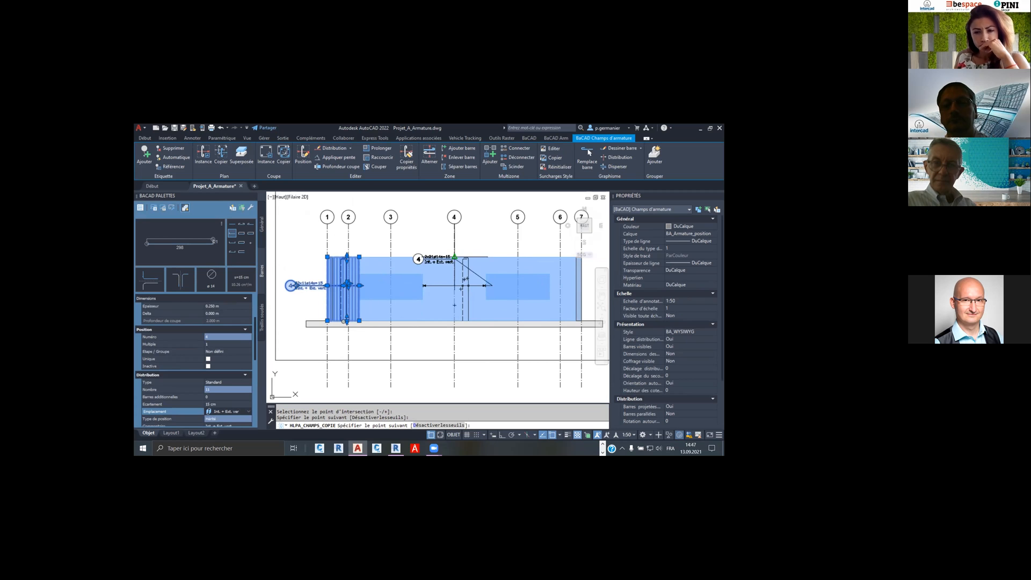
left_click(493, 257)
key("Return")
key("Escape")
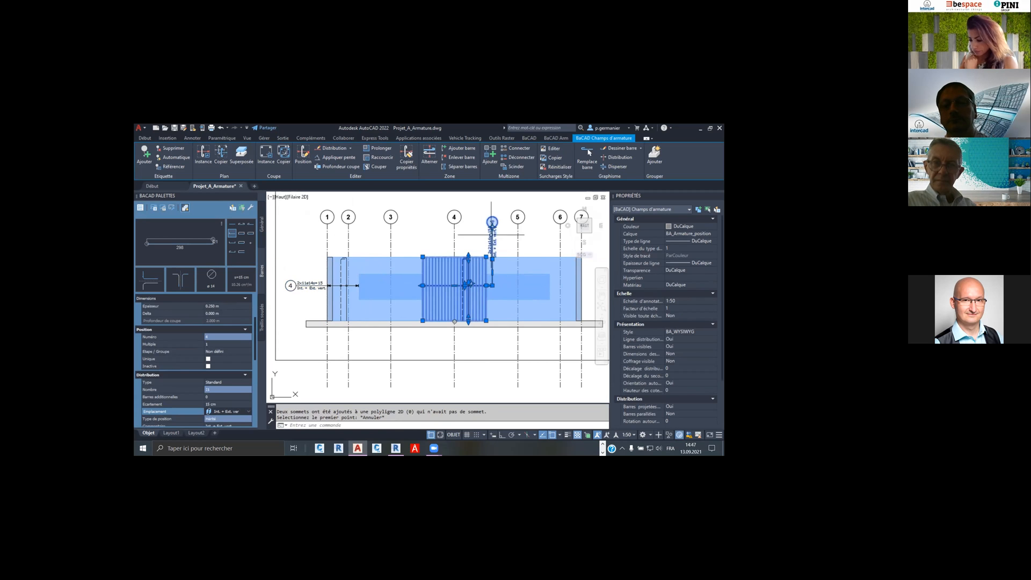
key("Escape")
Set field 5 bars to diameter ø12 and field 4 bars to ø10
left_click(493, 232)
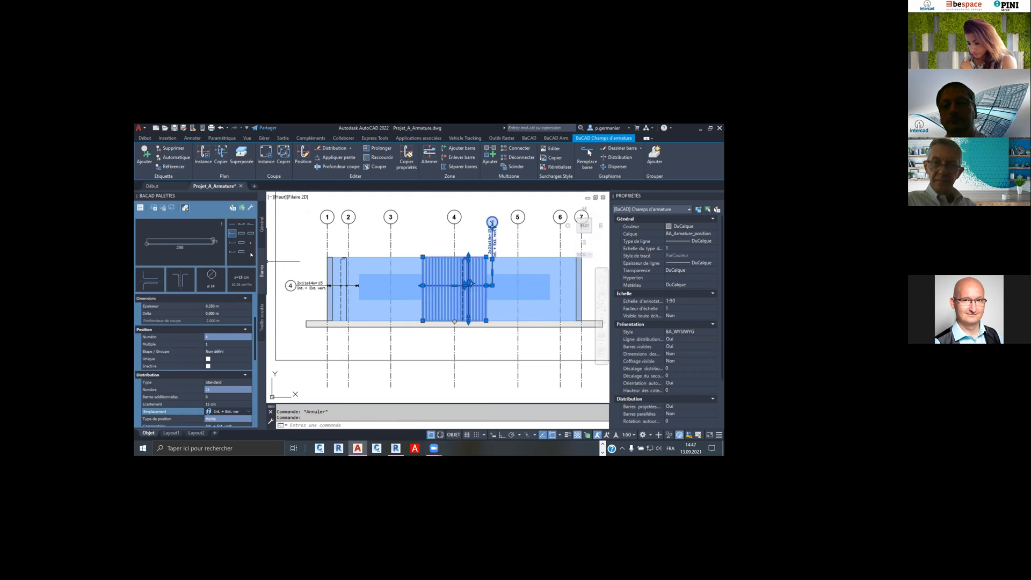
left_click(212, 280)
left_click(230, 278)
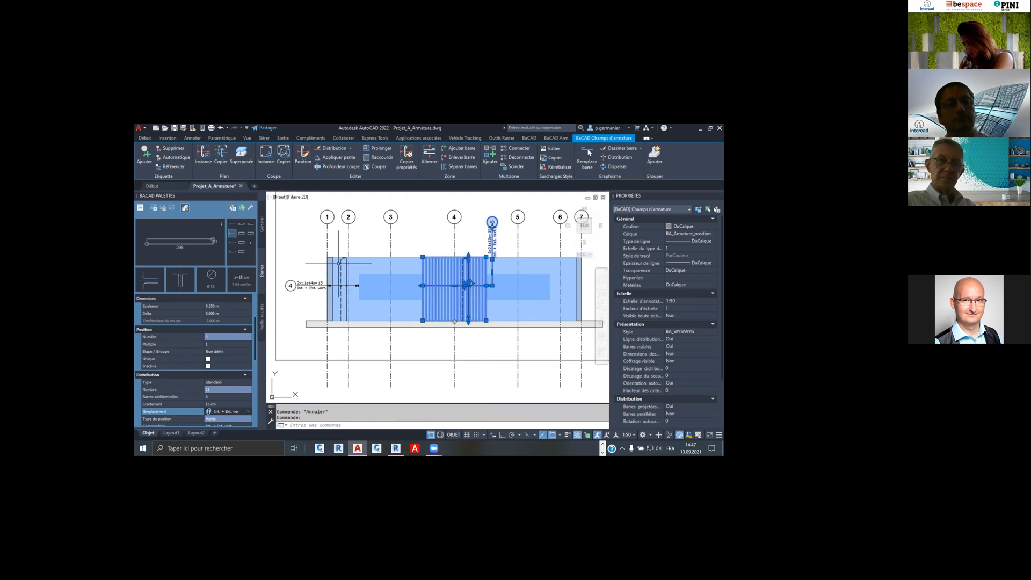
key("Escape")
left_click(339, 263)
left_click(218, 279)
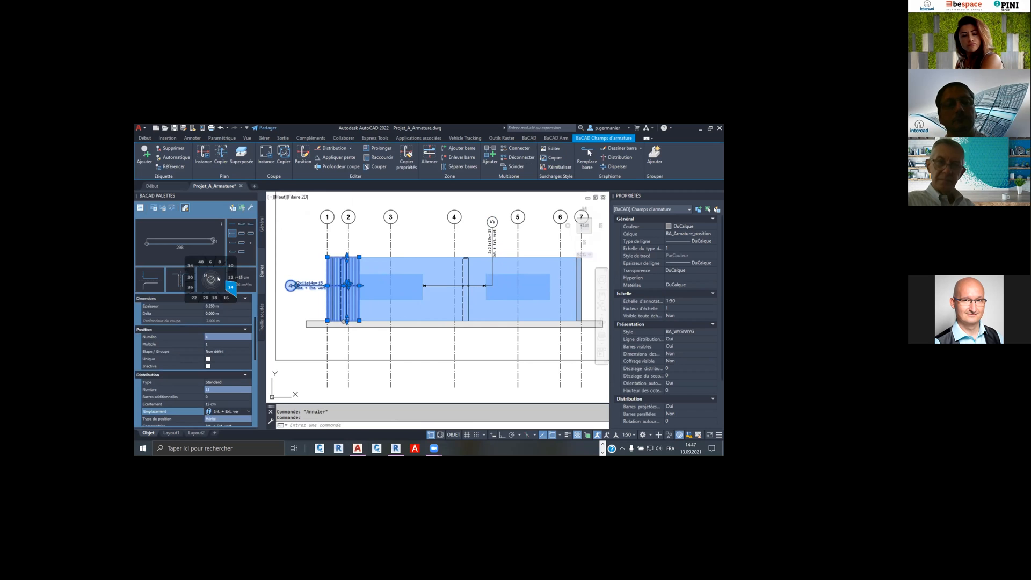
left_click(230, 268)
key("Escape")
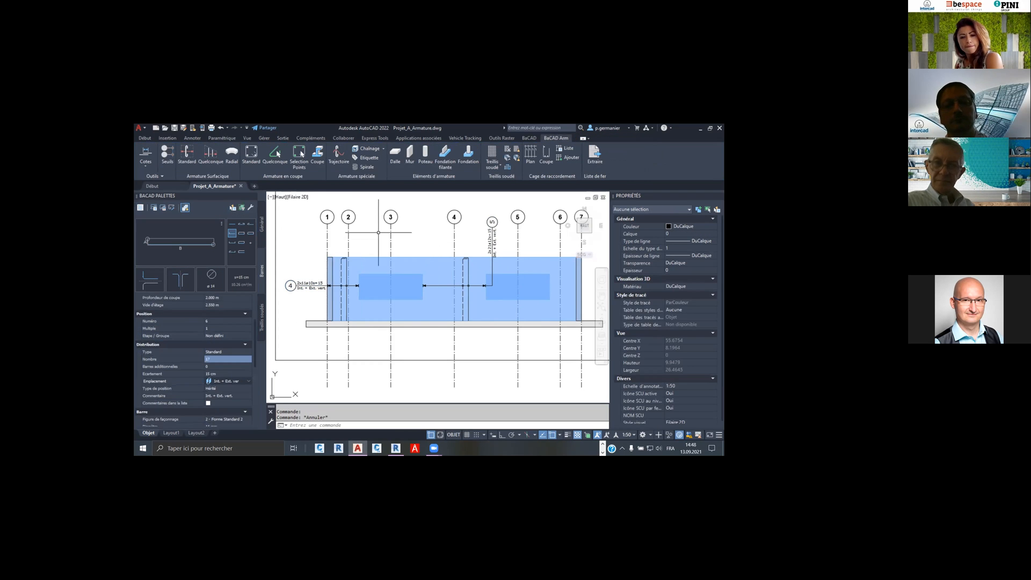
Draw horizontal rebar field 6 across the upper part of wall M1's elevation
left_click(188, 155)
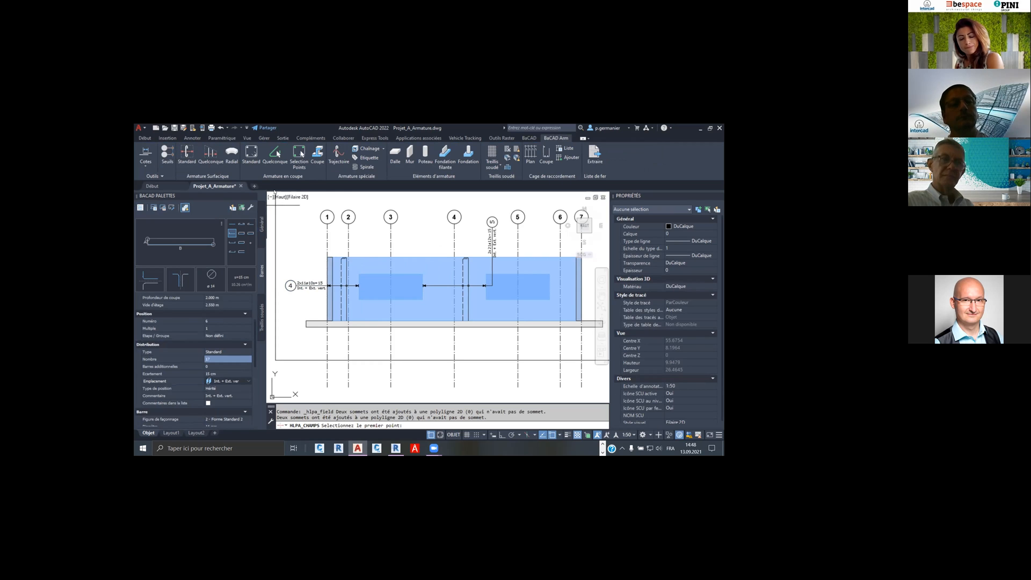
left_click(359, 273)
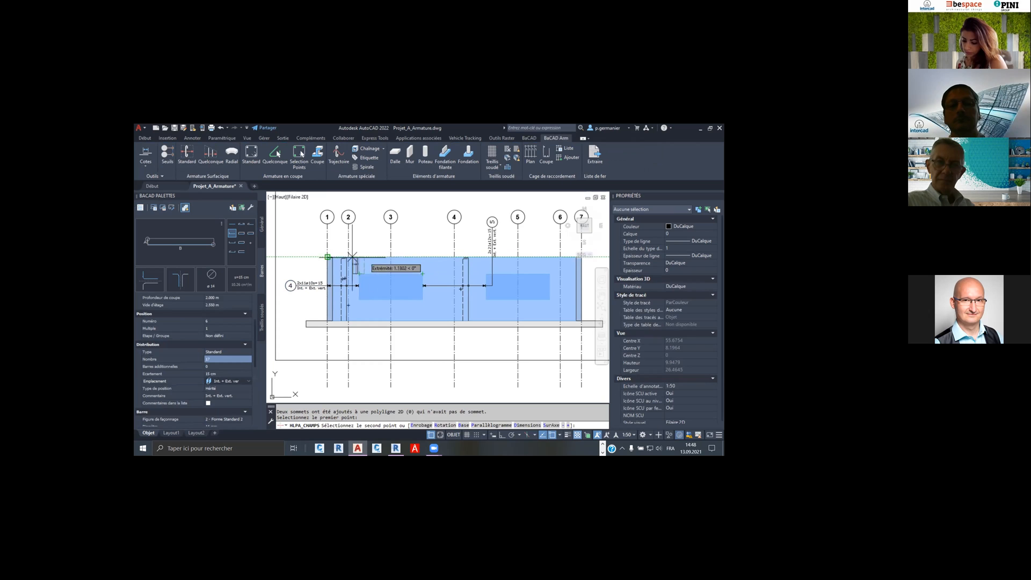
left_click(422, 256)
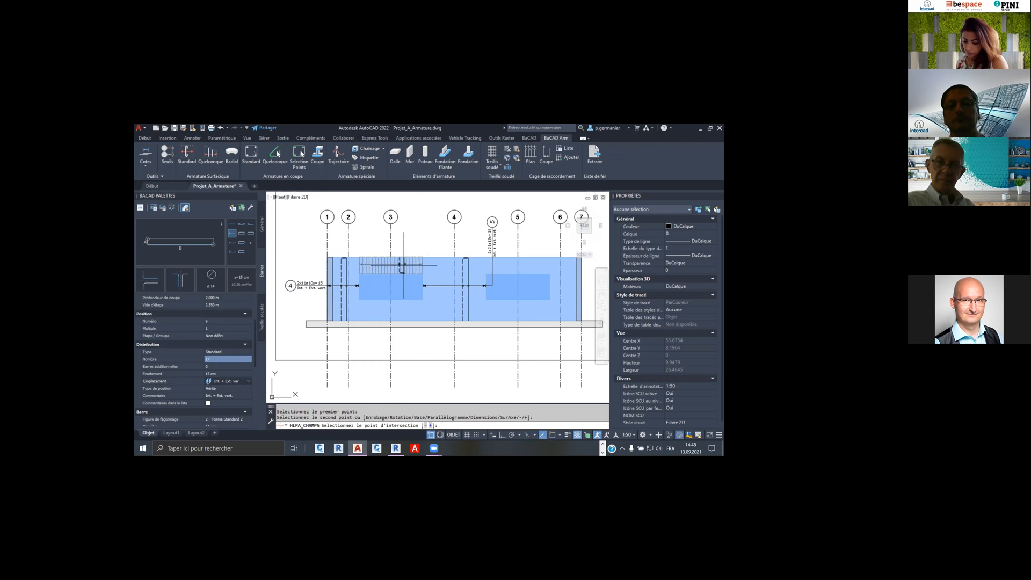
left_click(400, 268)
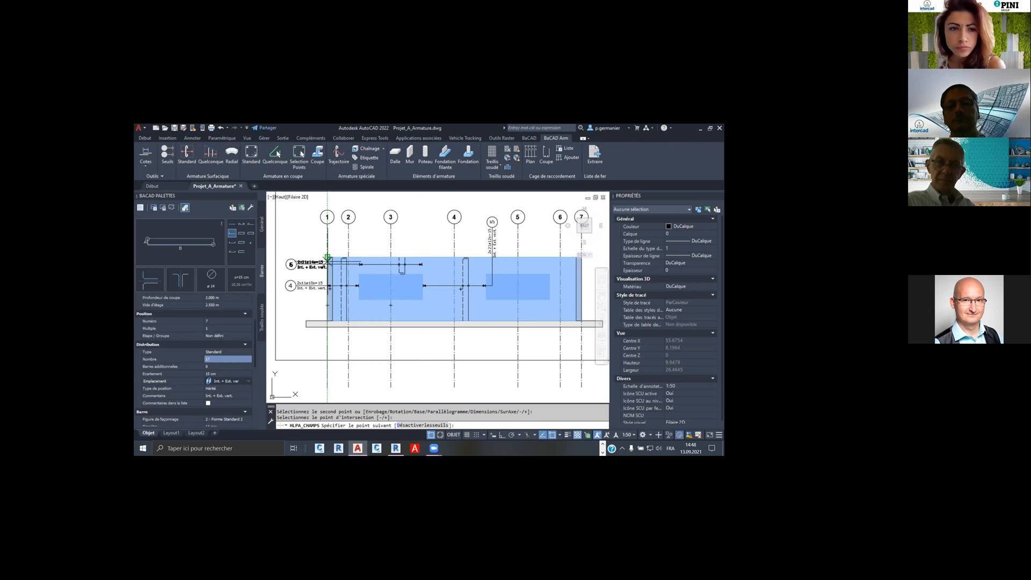
left_click(320, 264)
right_click(326, 267)
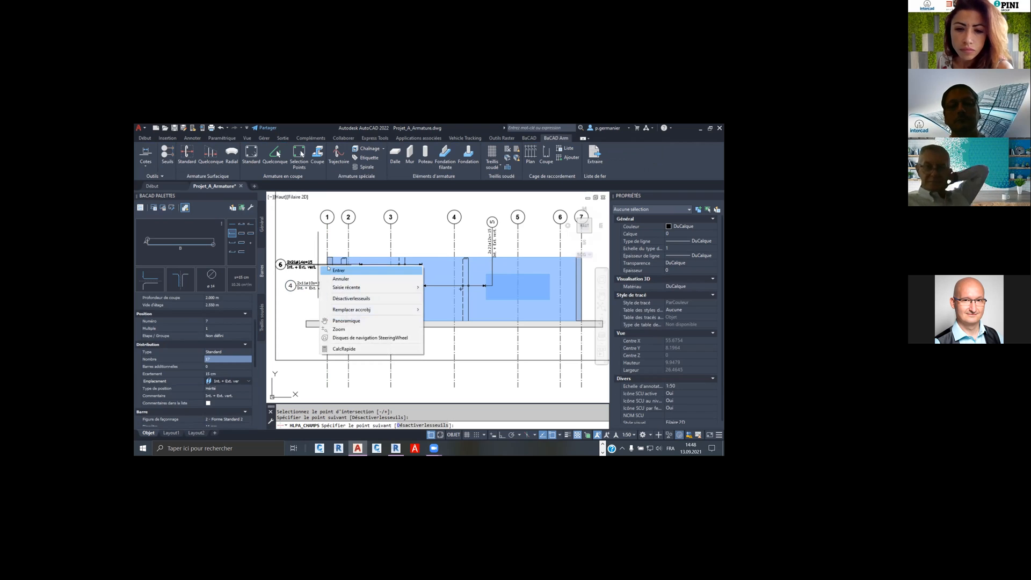
left_click(338, 270)
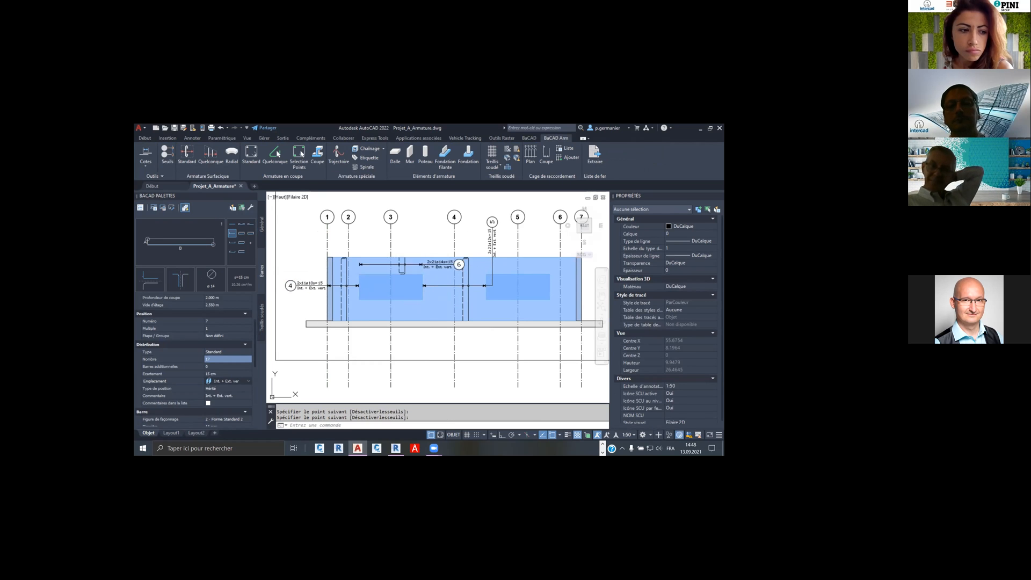
left_click(144, 155)
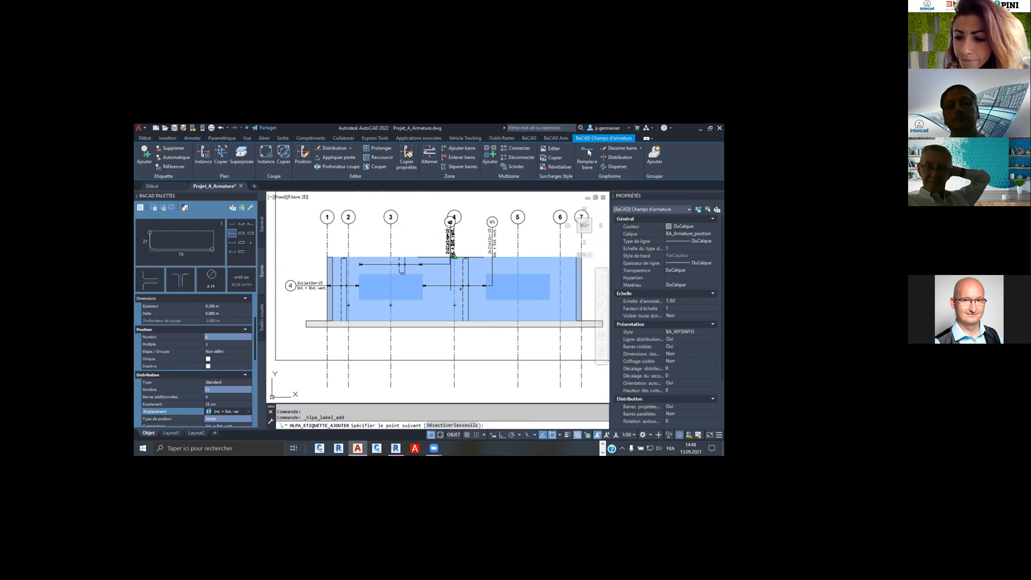
Add labels to field 6 at axis 4 and at the wall's left side
left_click(454, 259)
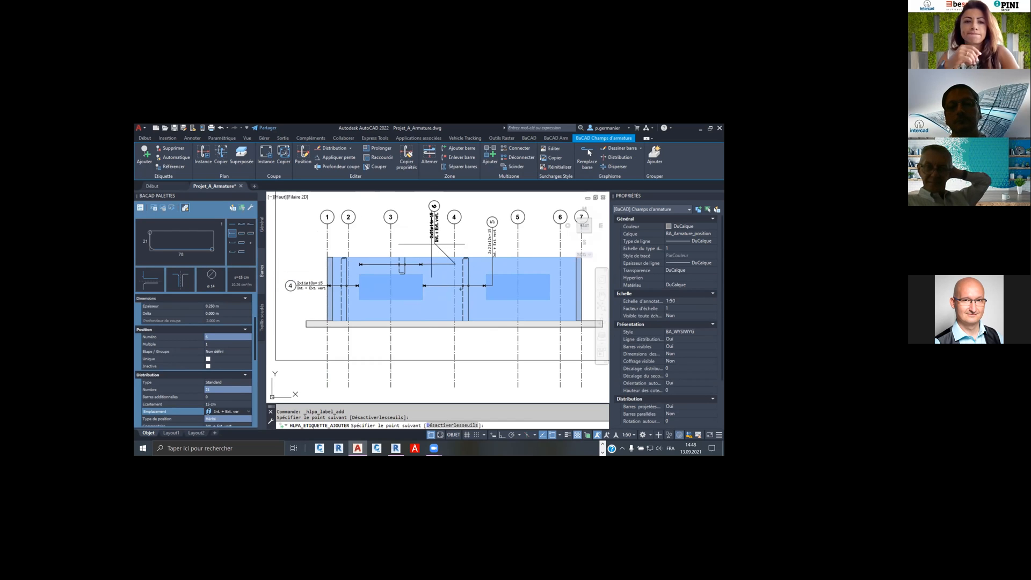
right_click(449, 244)
left_click(461, 249)
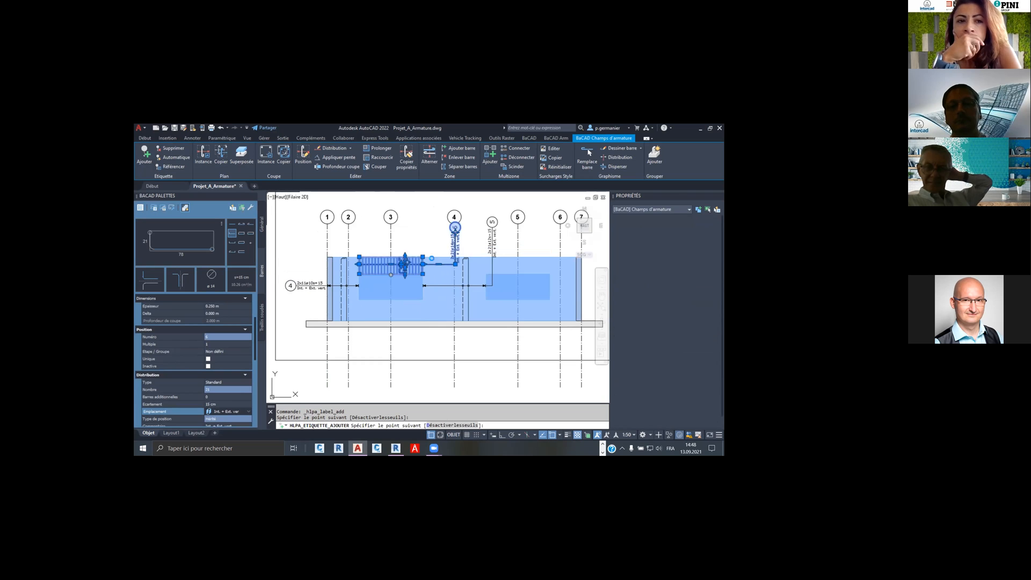
left_click(144, 153)
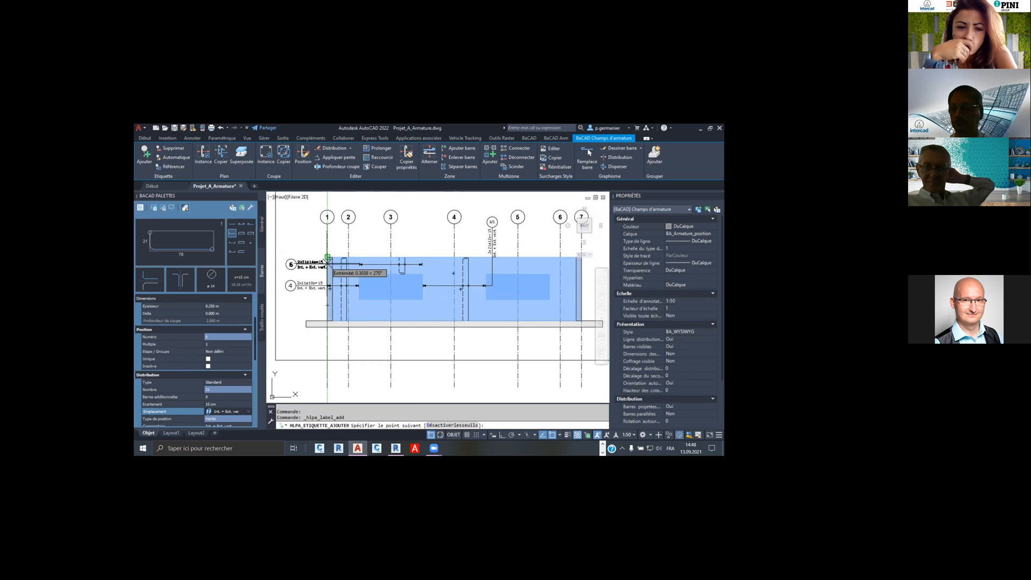
left_click(325, 265)
right_click(320, 264)
left_click(334, 270)
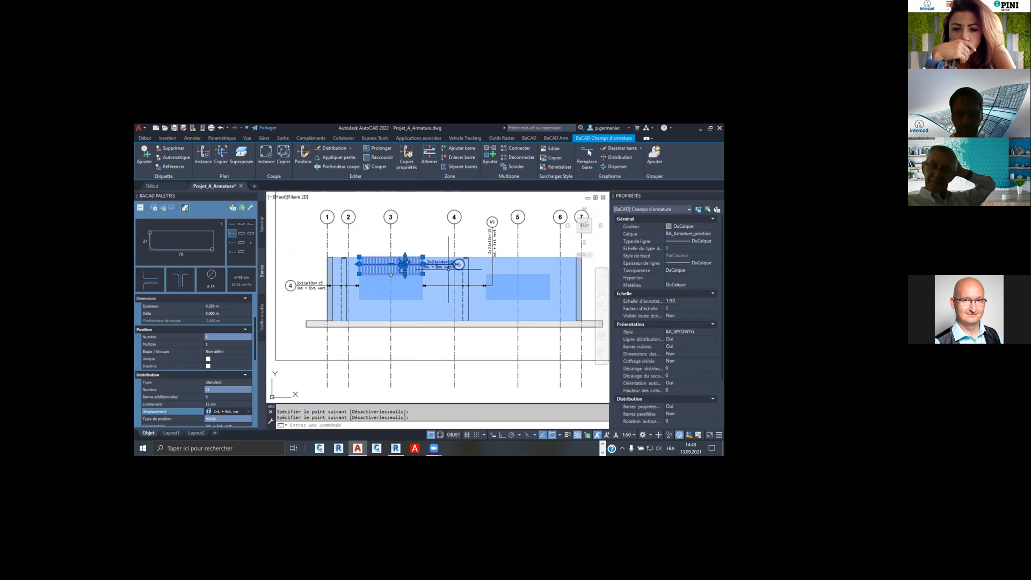
Re-place label 6 on the bar distribution, add one above the wall near grid 3, then select field 6
left_click(144, 153)
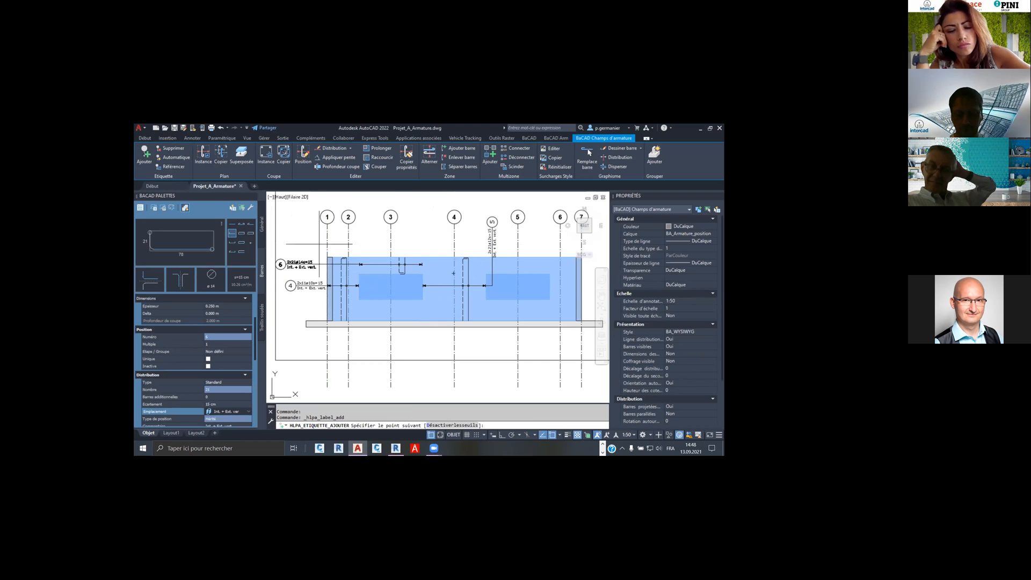
left_click(322, 263)
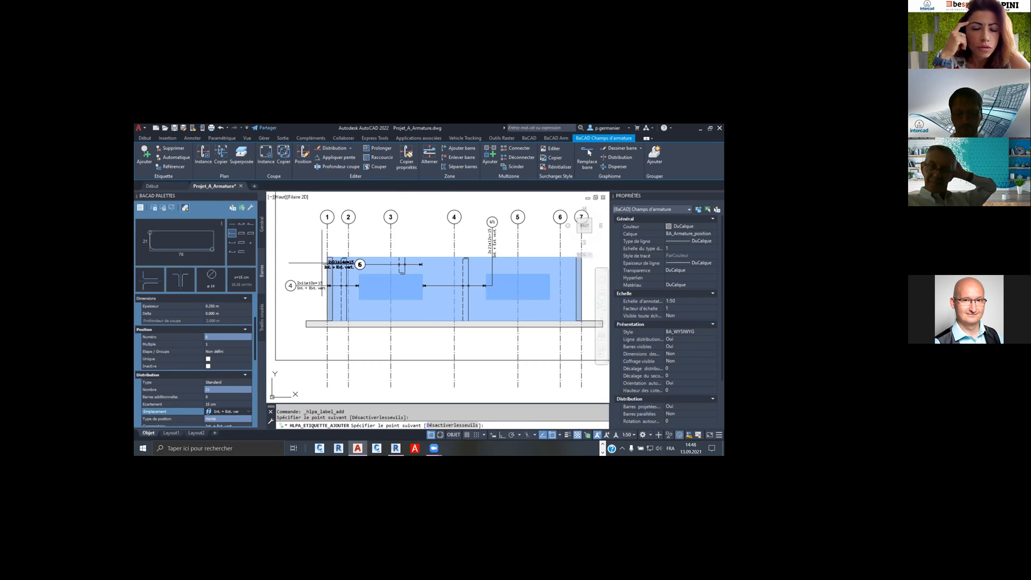
right_click(317, 262)
left_click(333, 269)
left_click(396, 263)
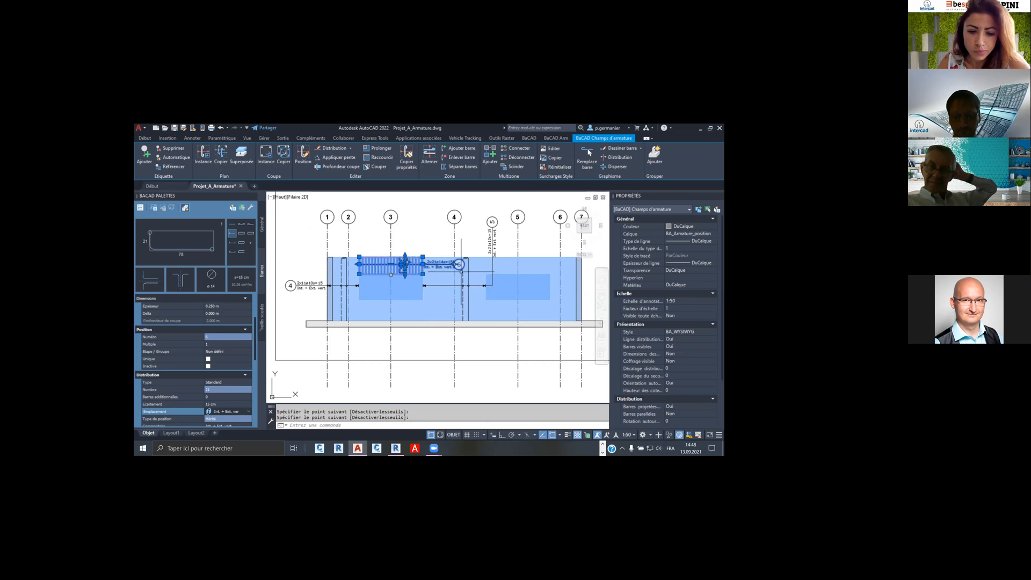
left_click(145, 153)
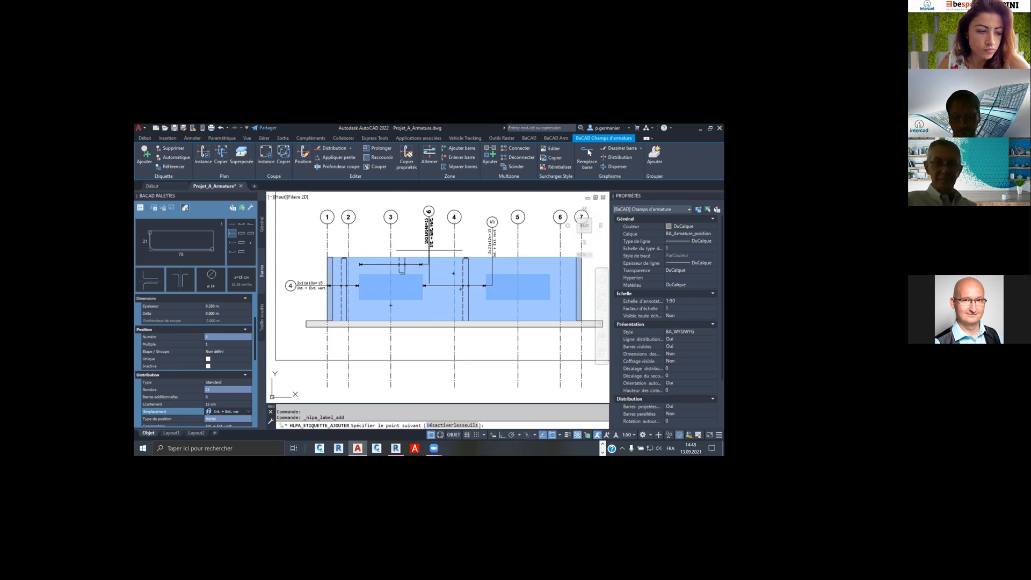
left_click(429, 248)
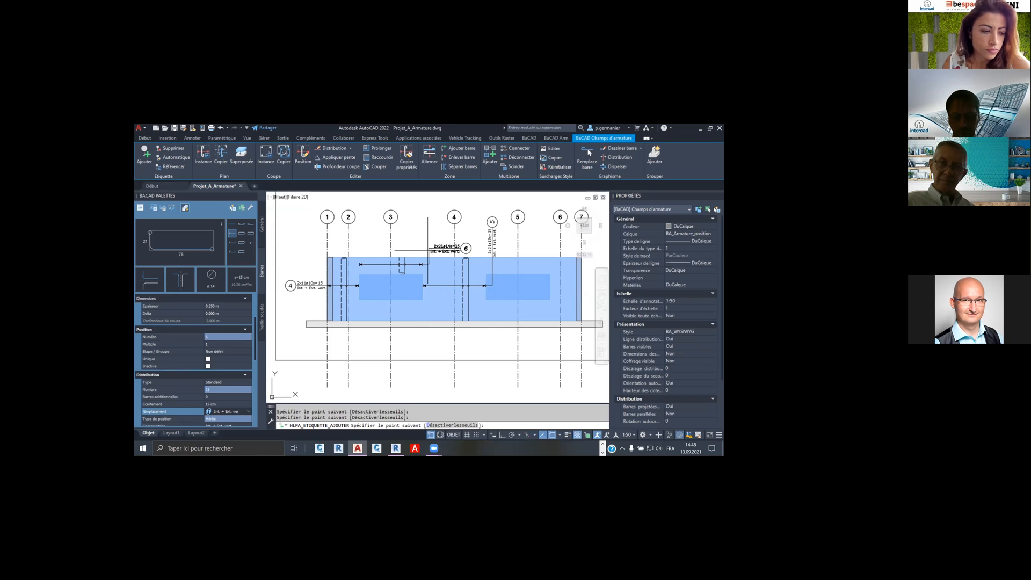
key("Escape")
key("Escape")
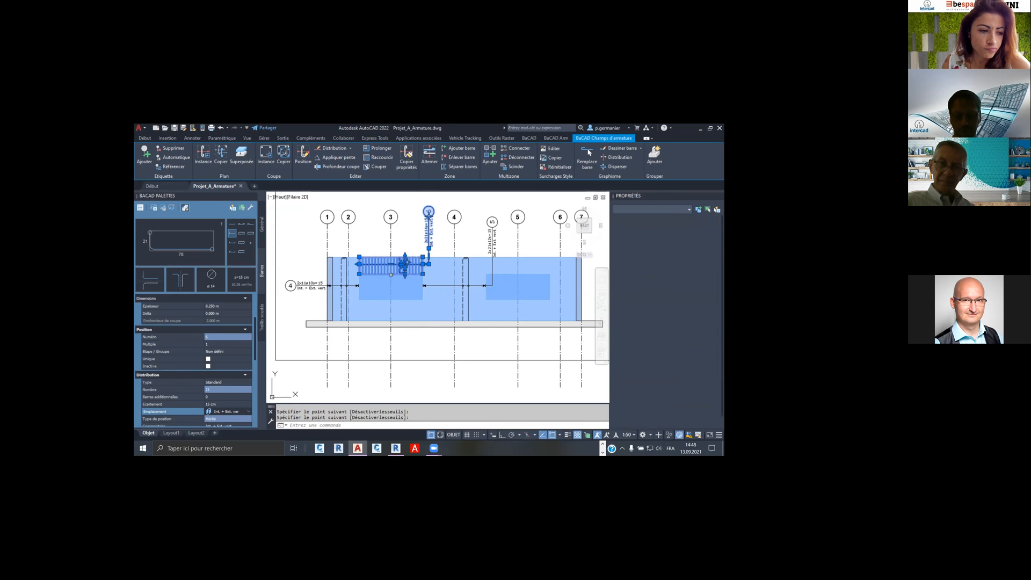
left_click(428, 253)
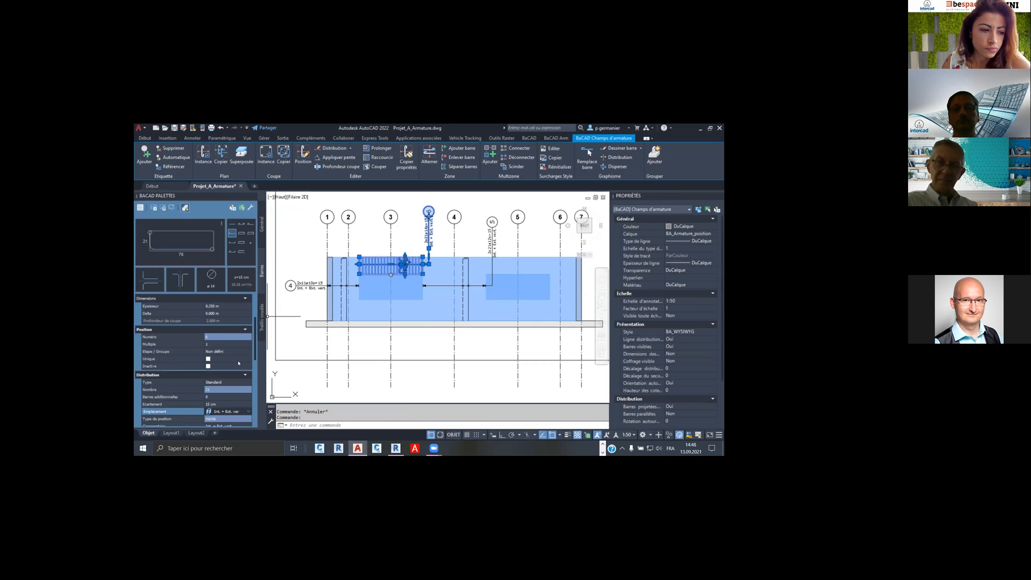
scroll(240, 396, "down", 2)
Set field 6 to Intérieur vert. placement with the closed stirrup shape 28 - Forme Standard 28
left_click(231, 366)
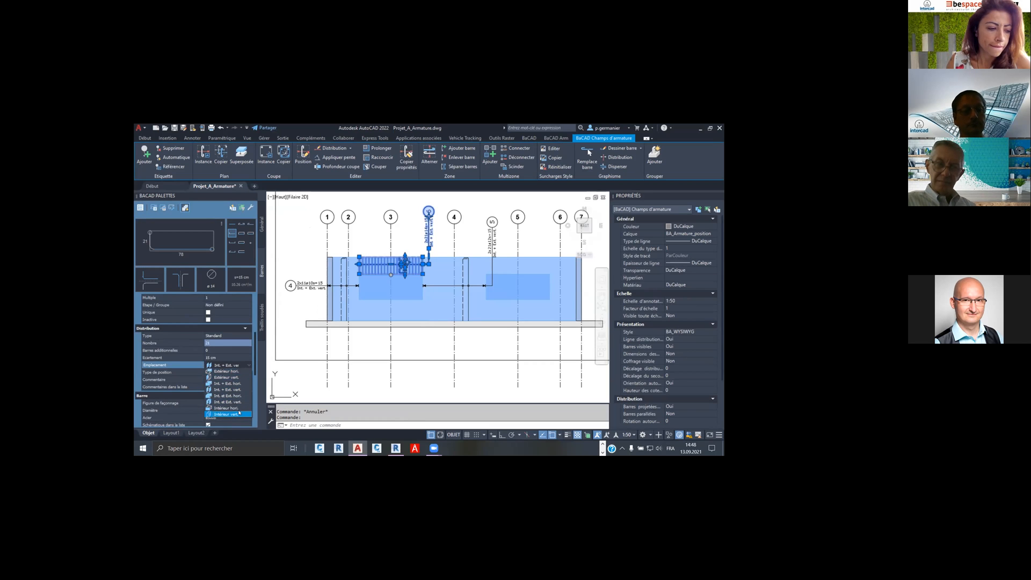
left_click(235, 389)
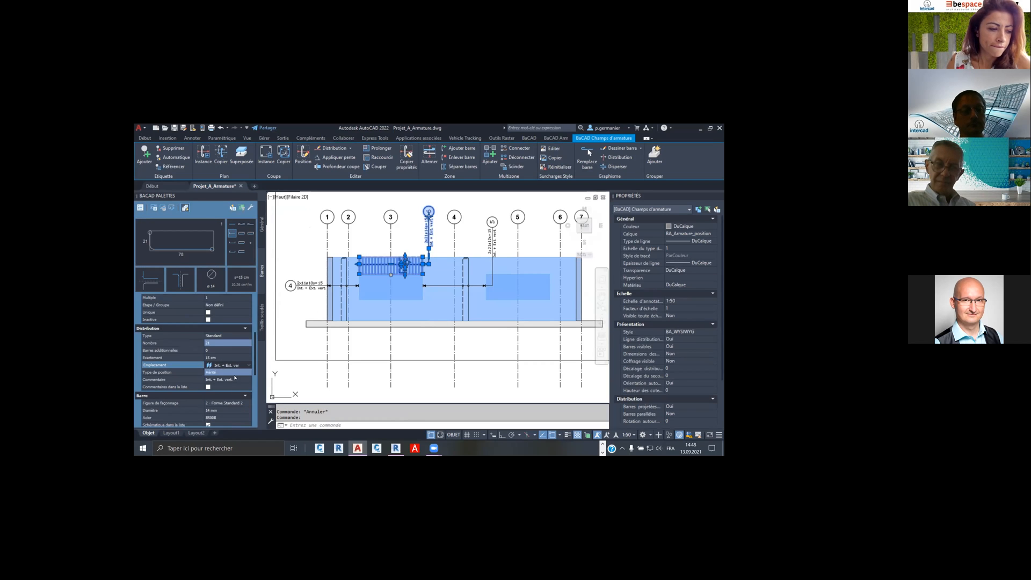
left_click(251, 234)
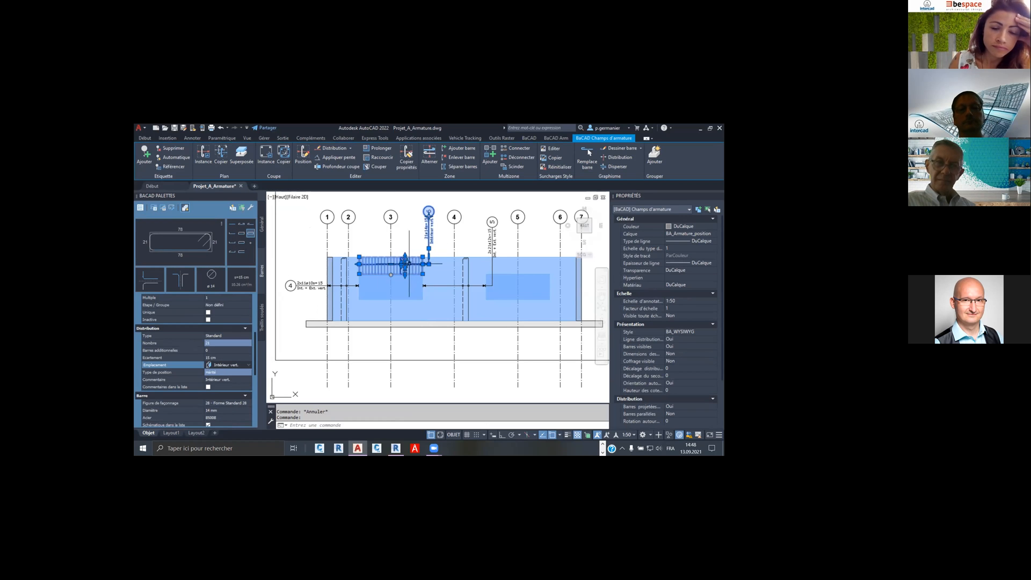
key("Escape")
scroll(408, 271, "up", 4)
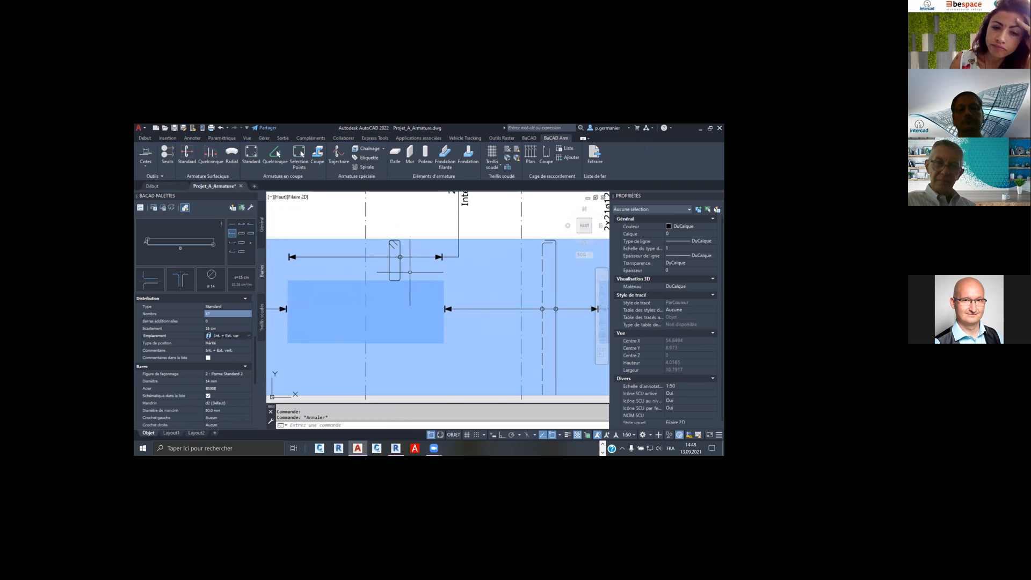
scroll(410, 272, "down", 4)
Try the Recouvrement overlap closure on the stirrup field, then revert it to Standard
left_click(406, 261)
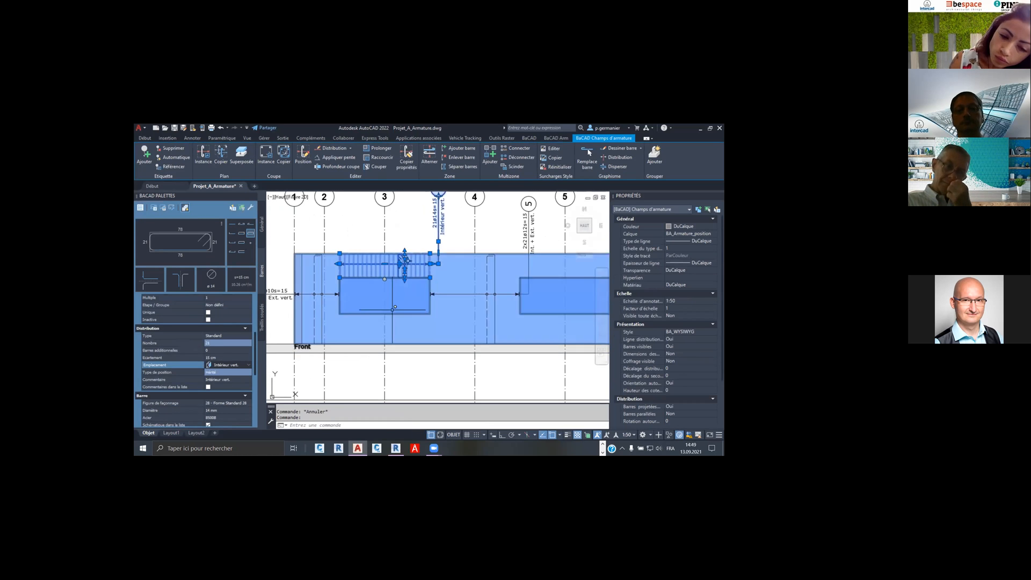
mouse_move(405, 275)
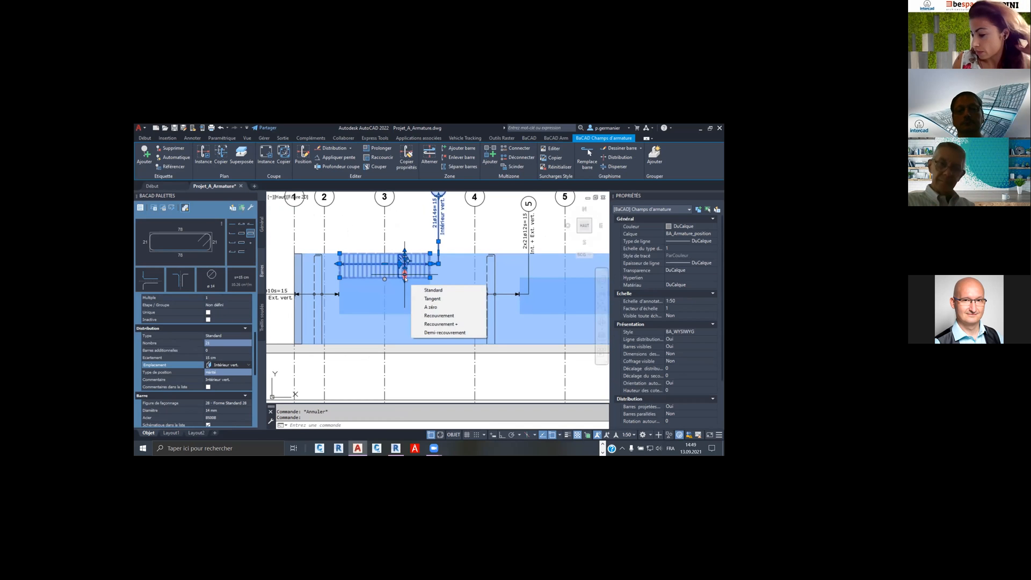
left_click(439, 315)
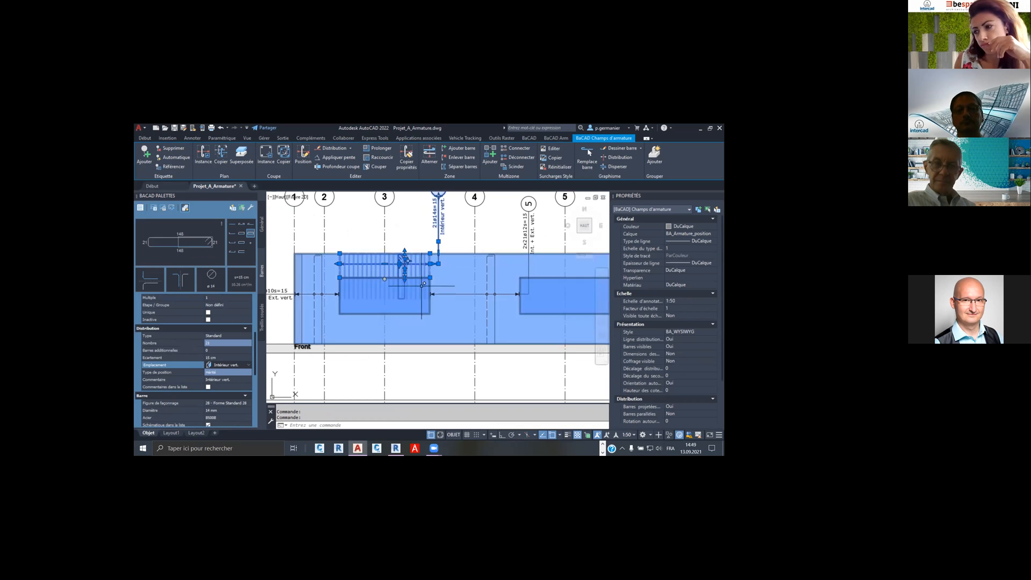
mouse_move(405, 275)
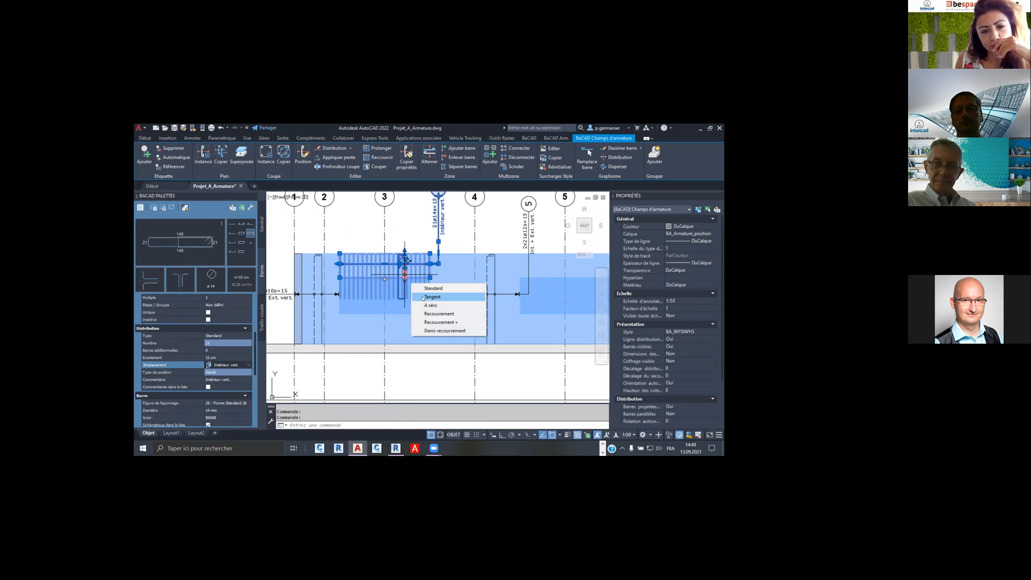
left_click(427, 291)
key("Escape")
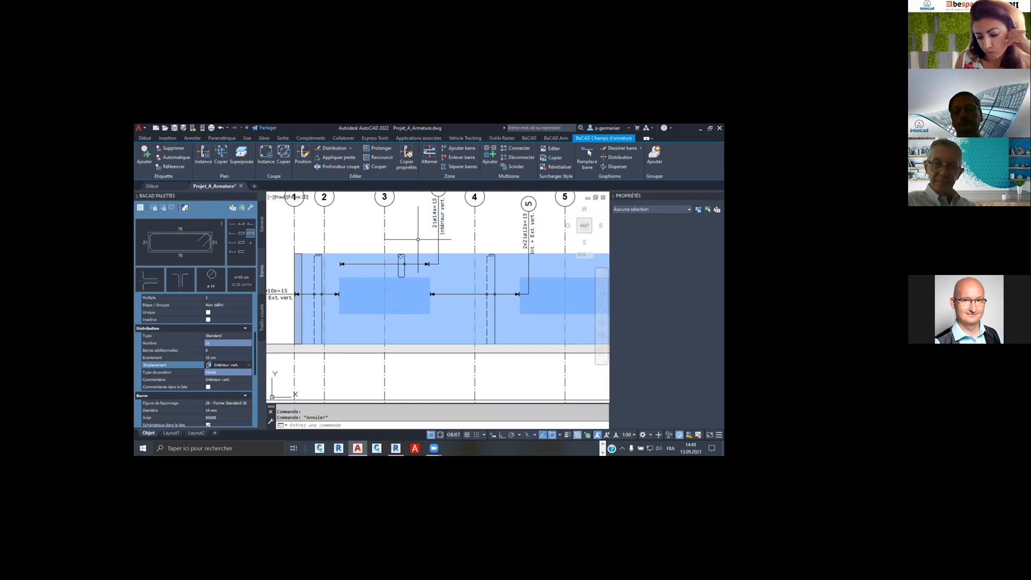
scroll(409, 265, "up", 4)
scroll(421, 270, "down", 4)
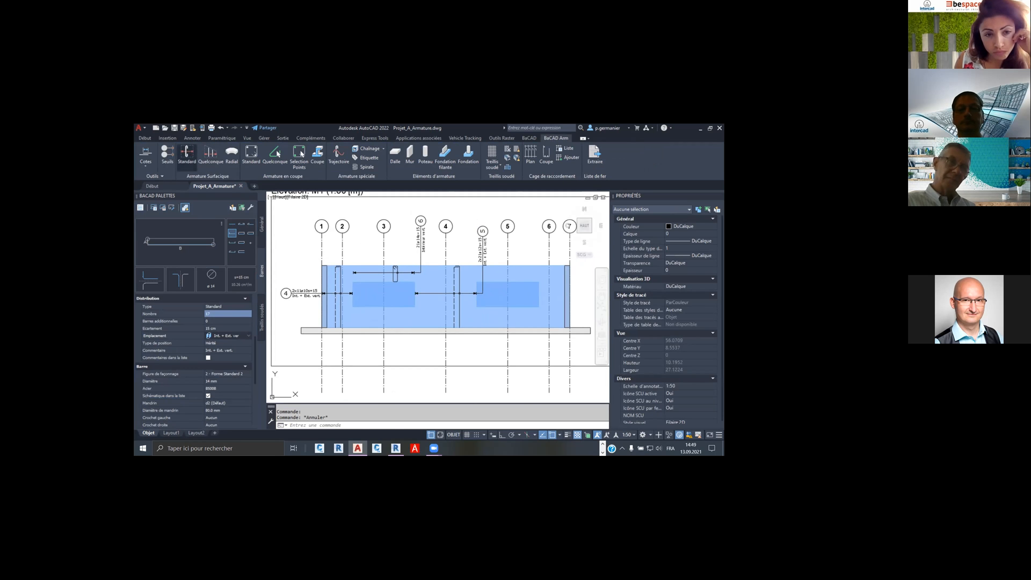
Start a new horizontal rebar field at its first point with Int. + Ext. hor placement
left_click(187, 153)
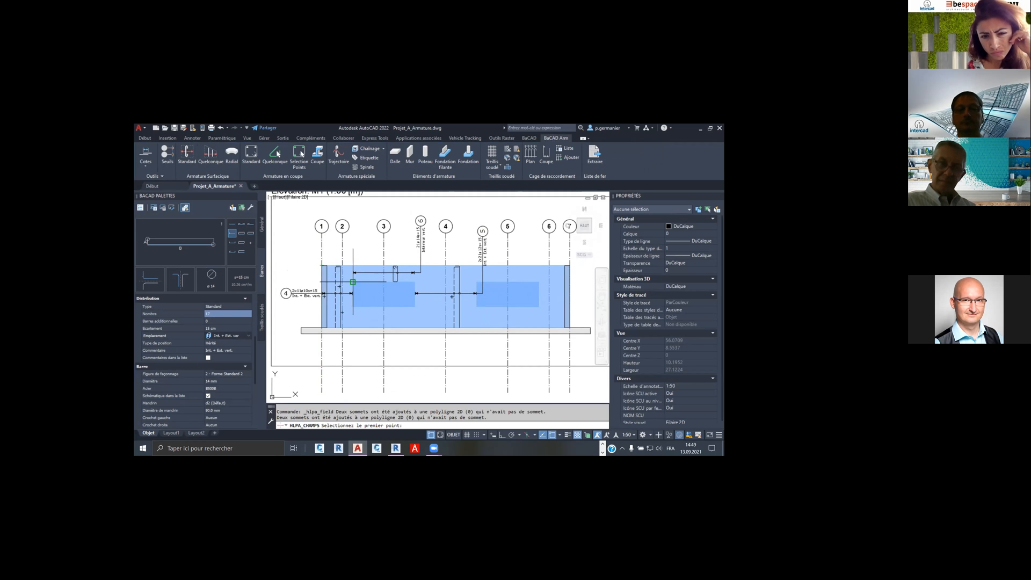
left_click(322, 281)
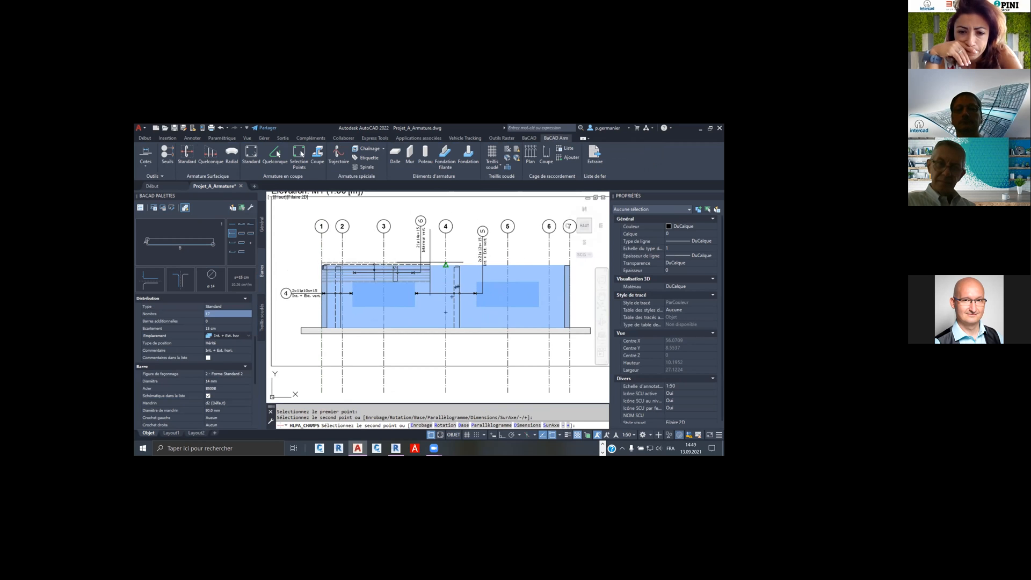
left_click(252, 234)
scroll(240, 387, "down", 2)
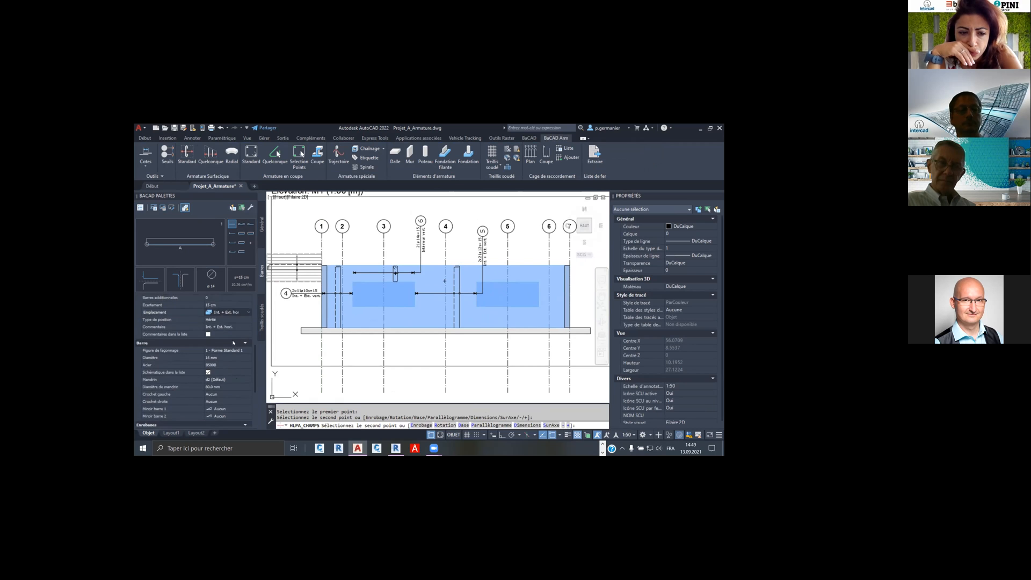
scroll(233, 343, "up", 2)
left_click(232, 336)
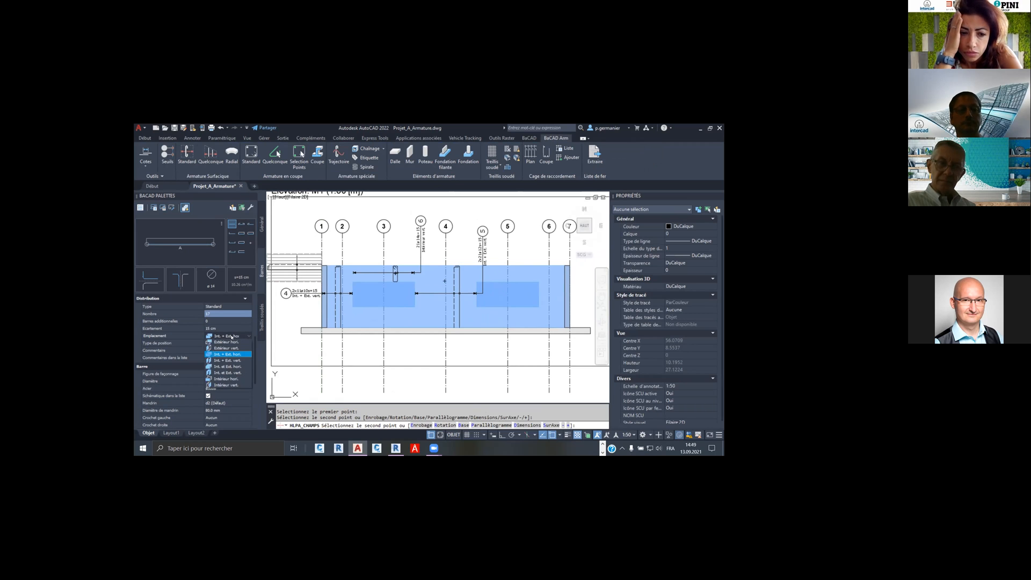
left_click(232, 337)
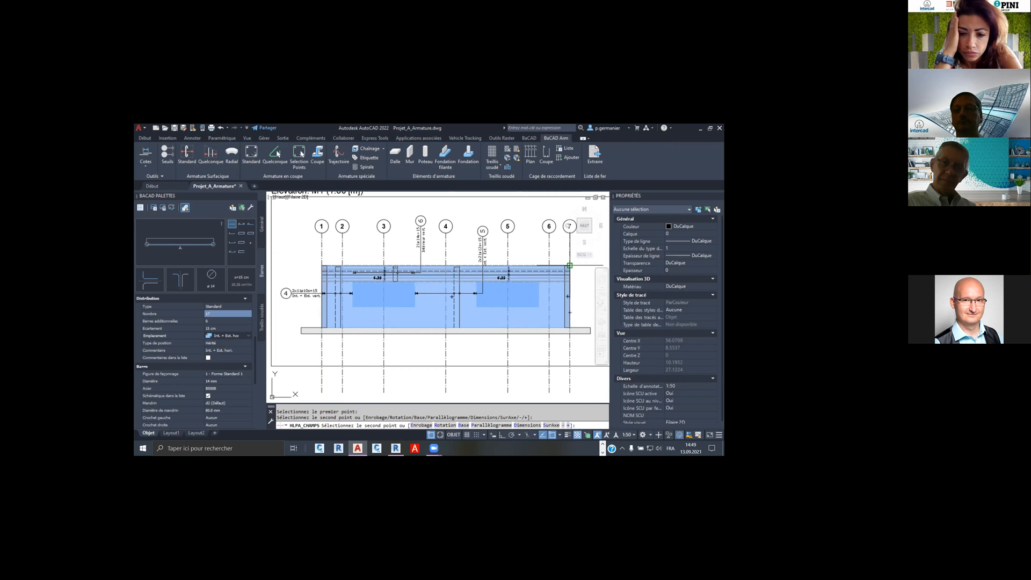
Pick the field's end and intersection points, place label 7, and save the drawing
left_click(570, 265)
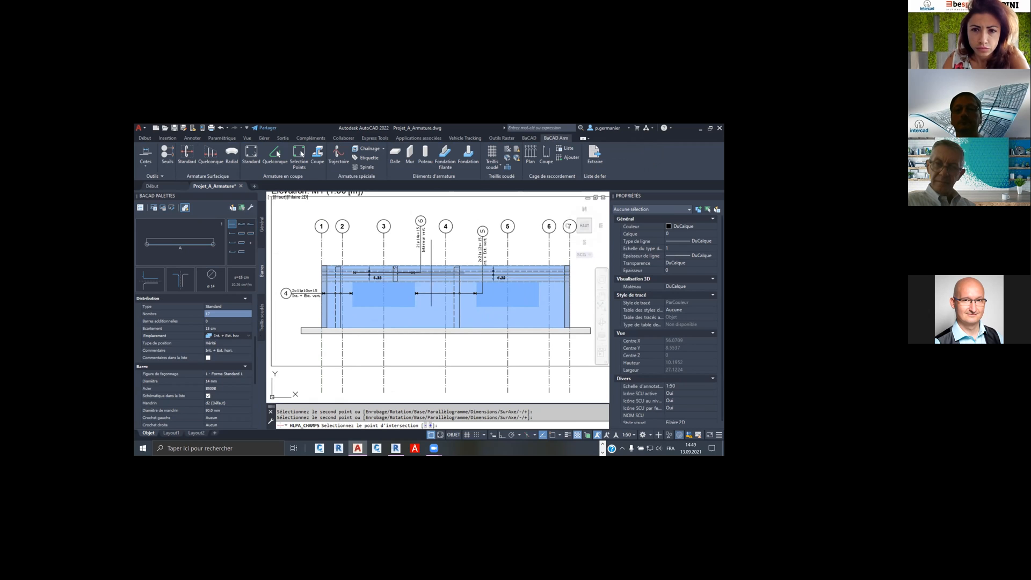
left_click(431, 273)
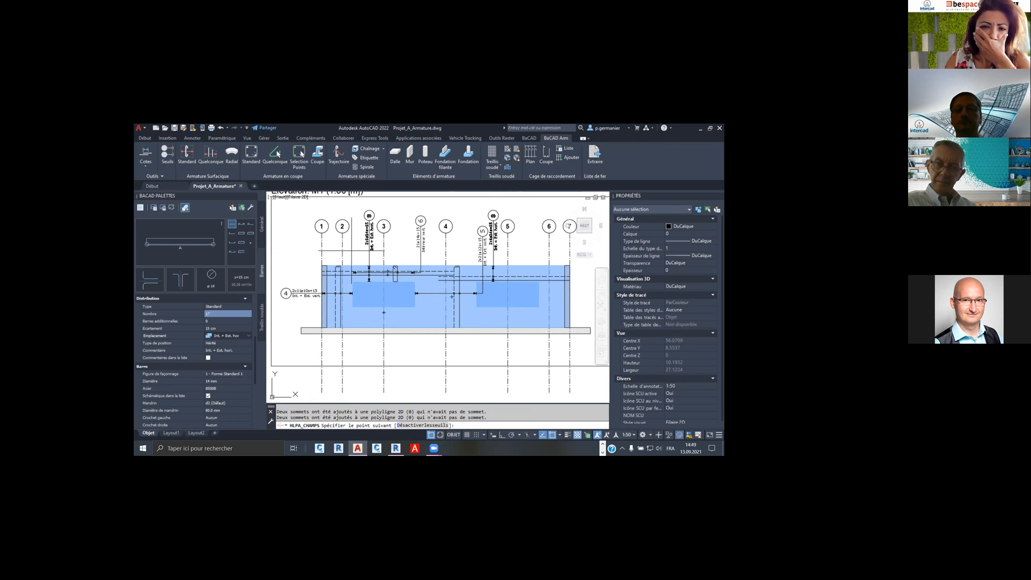
left_click(352, 249)
scroll(504, 339, "down", 1)
scroll(510, 344, "up", 1)
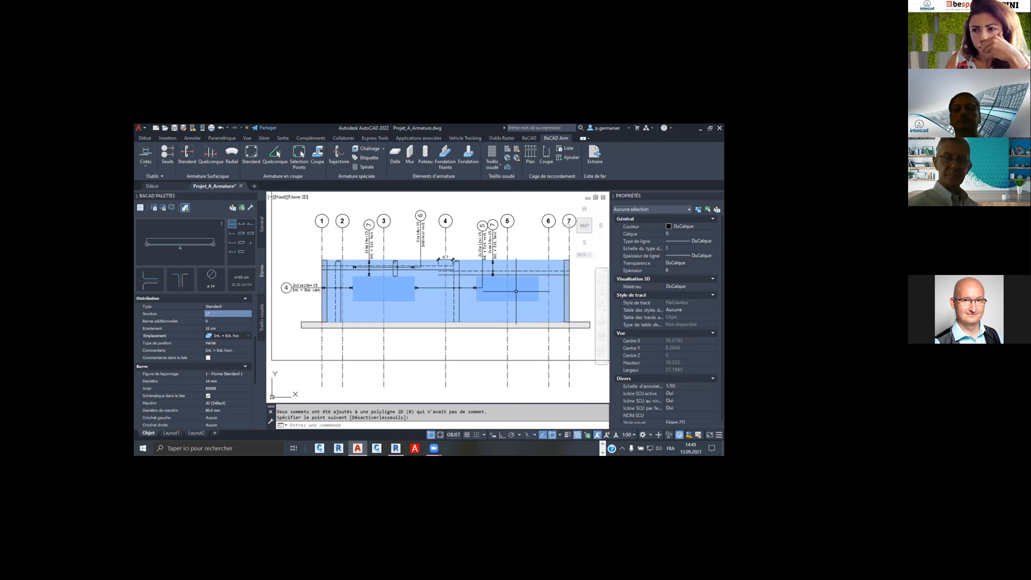
scroll(444, 282, "down", 1)
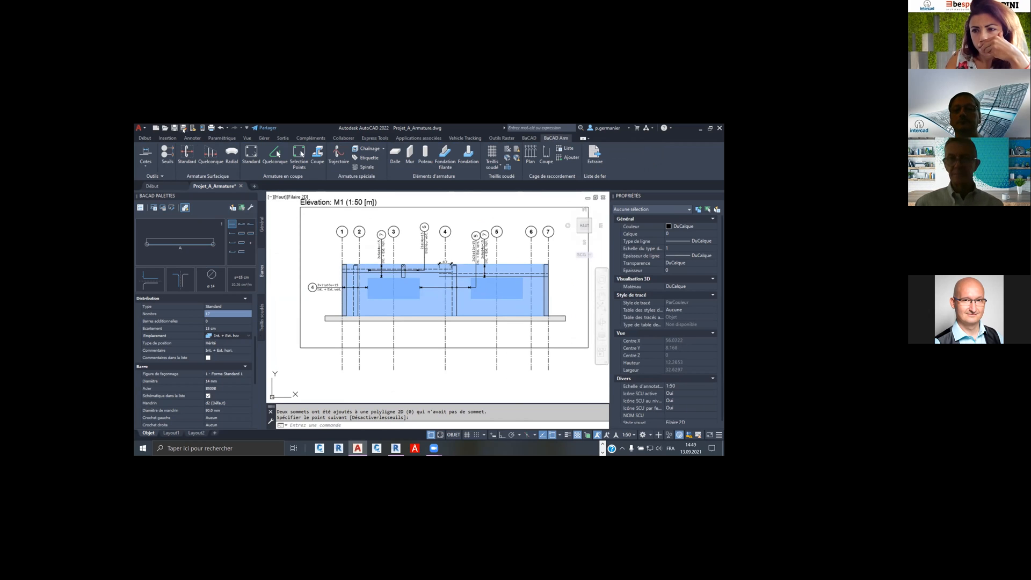
key("ctrl+s")
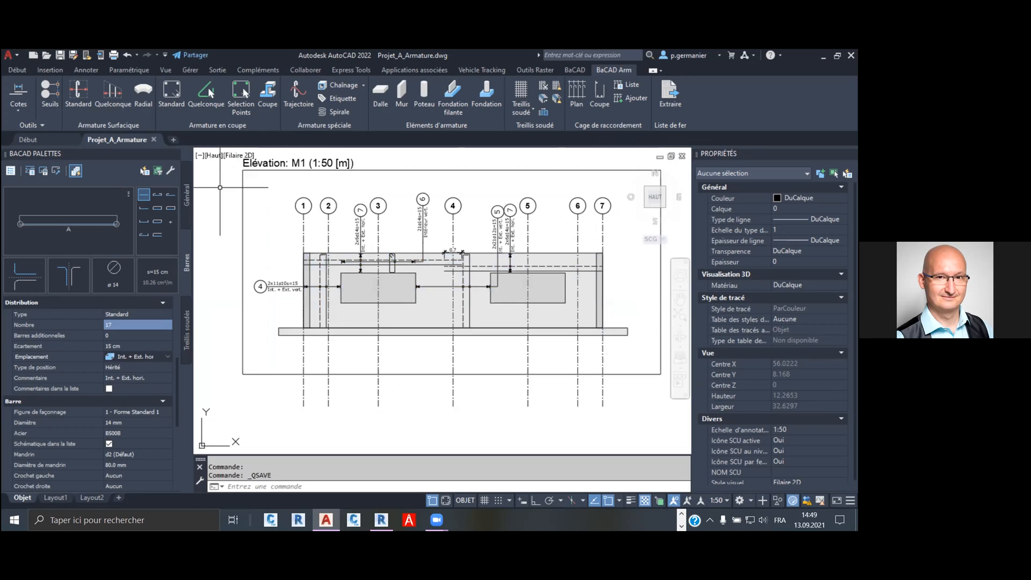
Close Projet_A_Armature.dwg and minimize AutoCAD so Revit's Radier plan shows
scroll(389, 277, "down", 3)
middle_click_drag(371, 272, 516, 298)
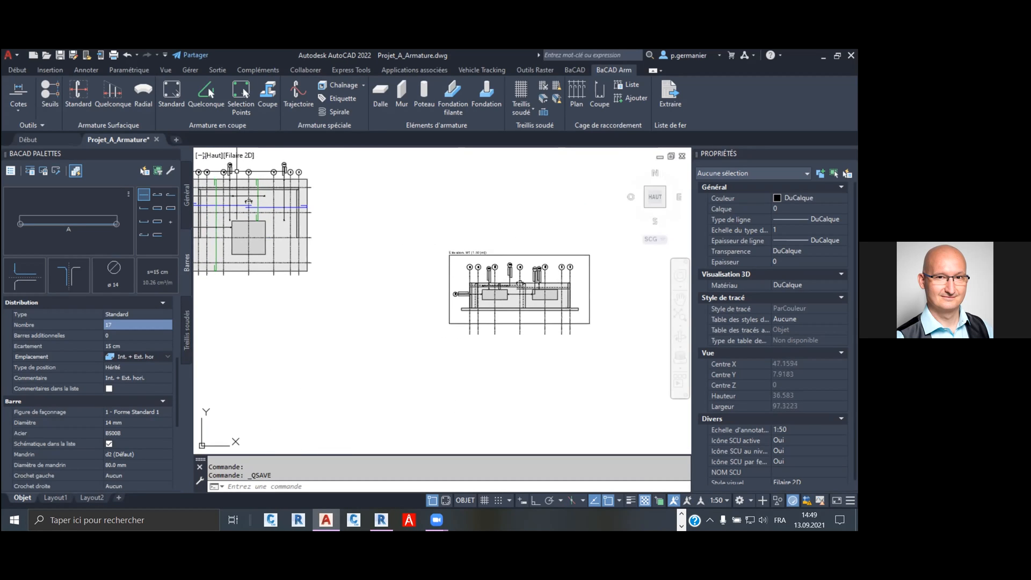
left_click(153, 139)
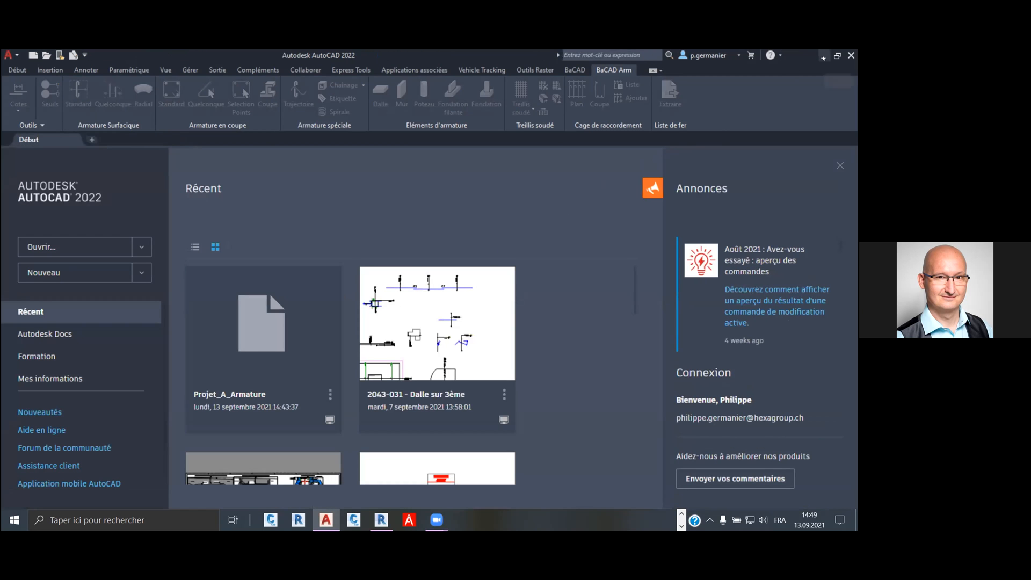
left_click(823, 56)
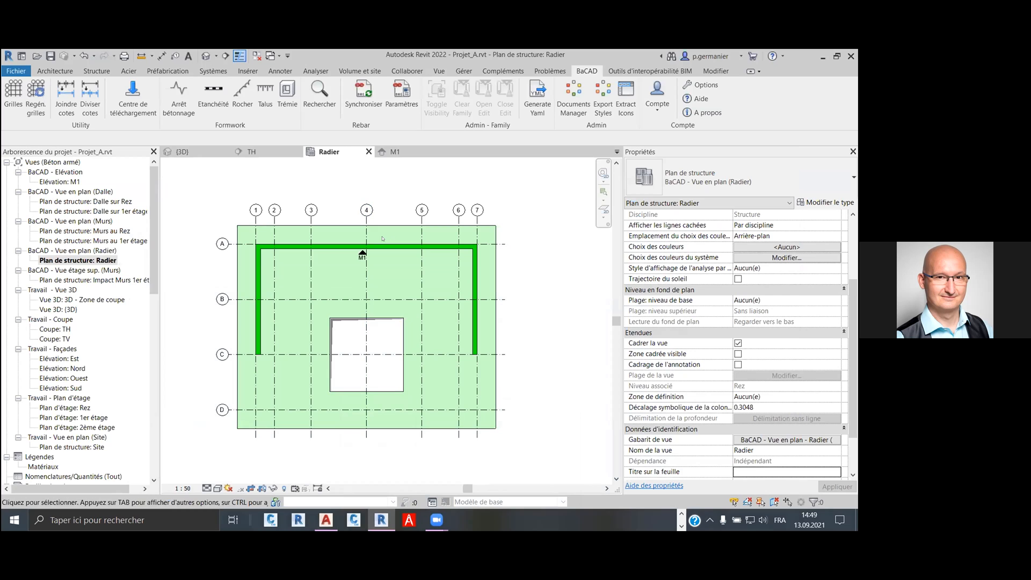
In the {3D} view, give the slab and three walls a 51% transparency graphics override
left_click(189, 151)
scroll(399, 315, "down", 1)
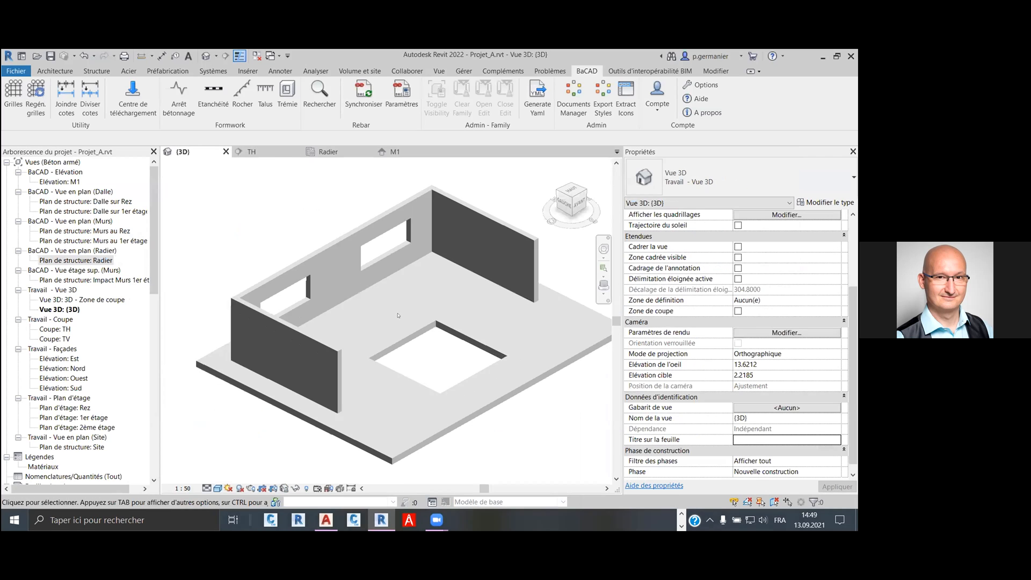
scroll(398, 315, "down", 2)
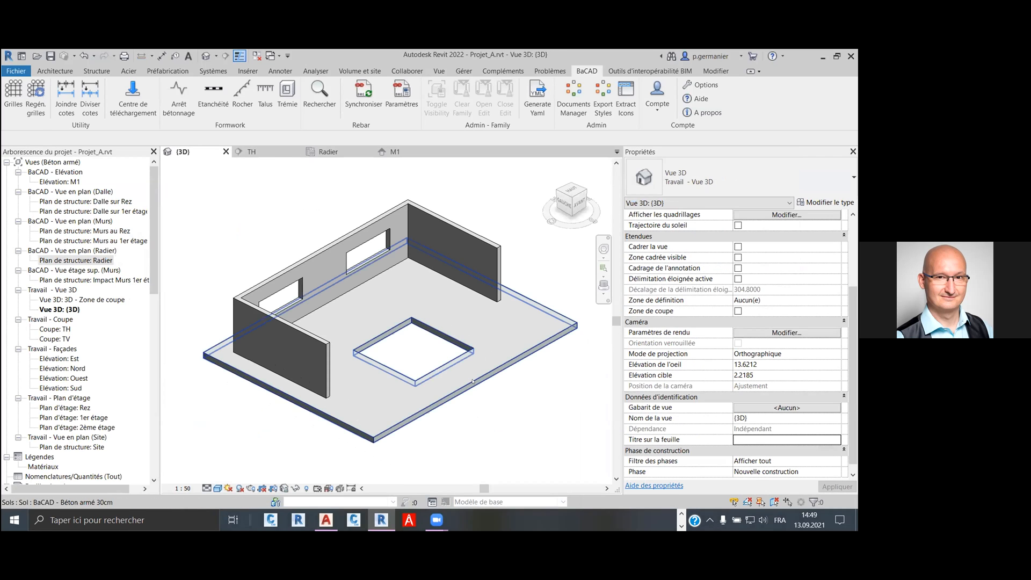
left_click(472, 381)
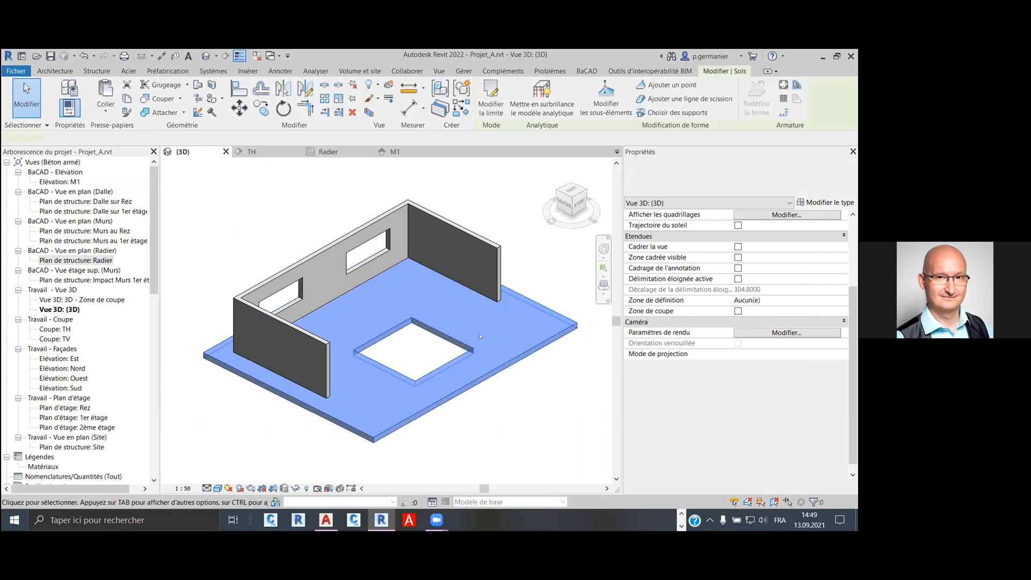
left_click(475, 233, "ctrl")
left_click(296, 326, "ctrl")
left_click(296, 326, "ctrl")
right_click(252, 207)
mouse_move(384, 264)
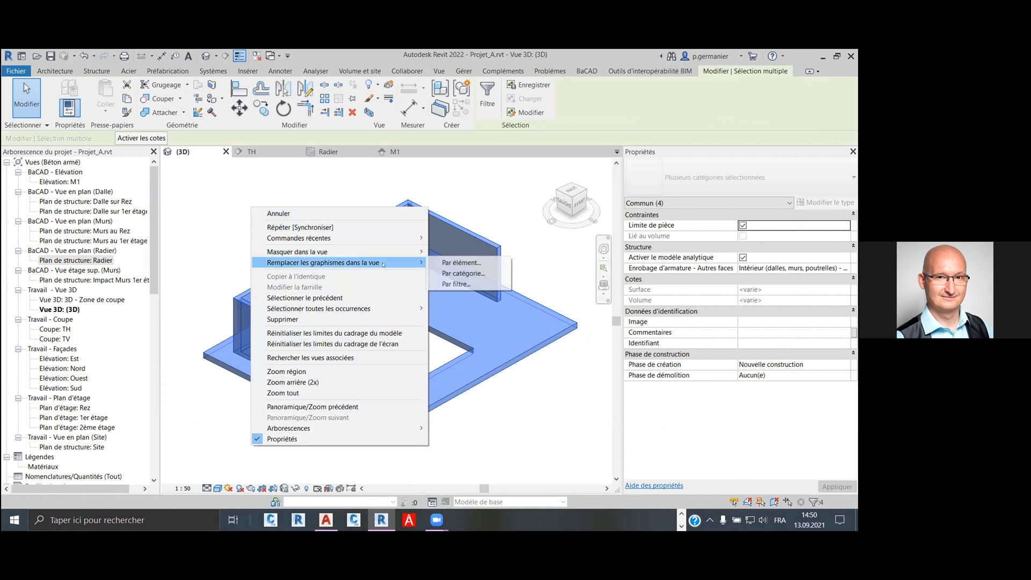
left_click(456, 262)
left_click_drag(130, 279, 161, 279)
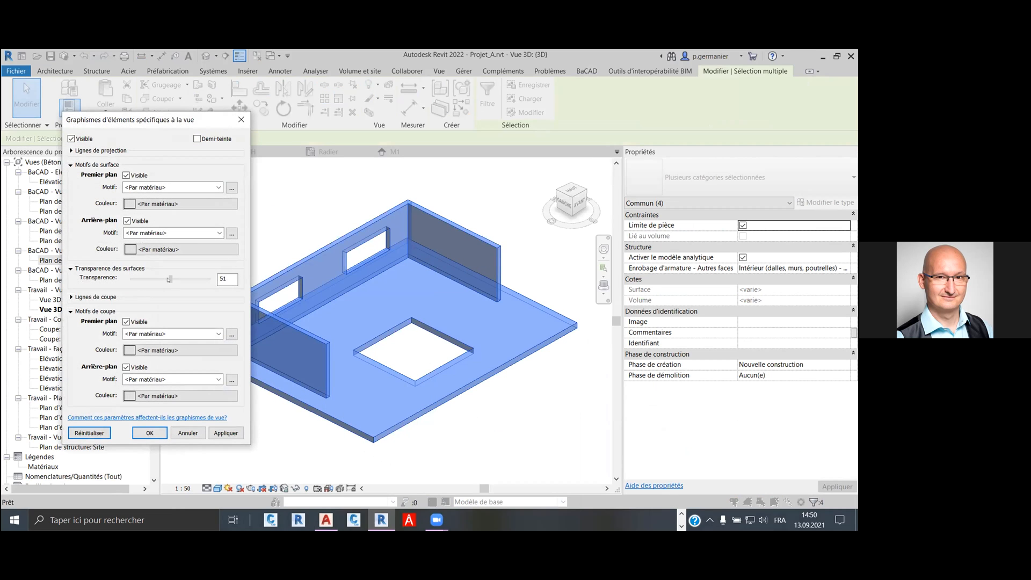
left_click(151, 433)
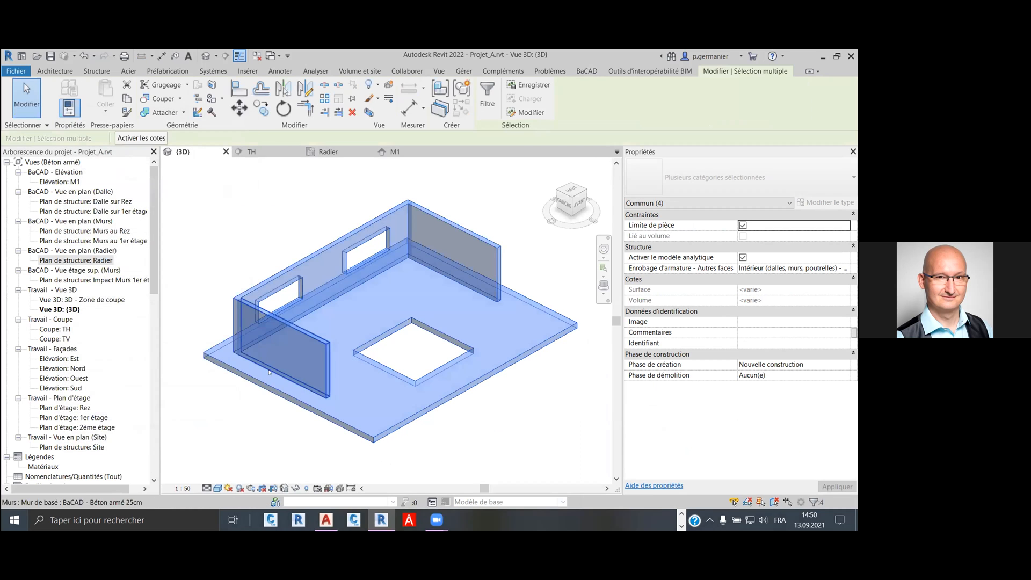
Clear the selection and check the Radier plan's properties before returning to the 3D view's
left_click(269, 209)
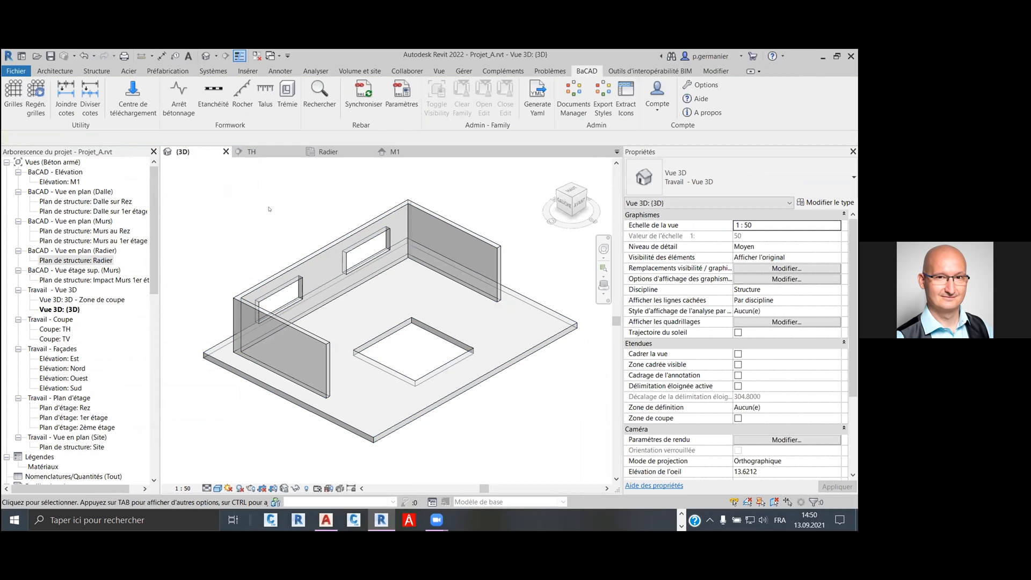
left_click(102, 260)
scroll(733, 368, "down", 4)
scroll(733, 370, "up", 4)
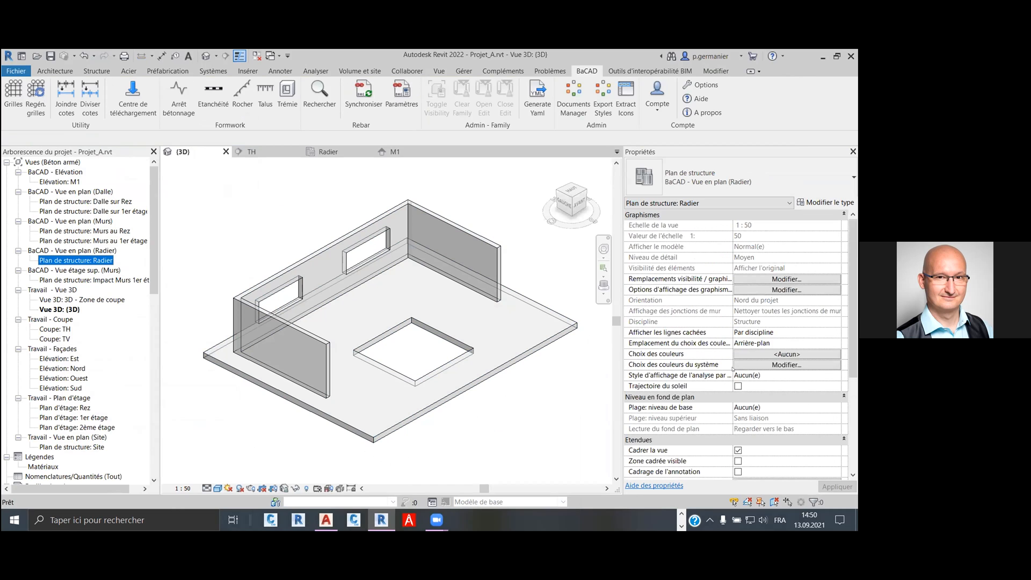
left_click(447, 253)
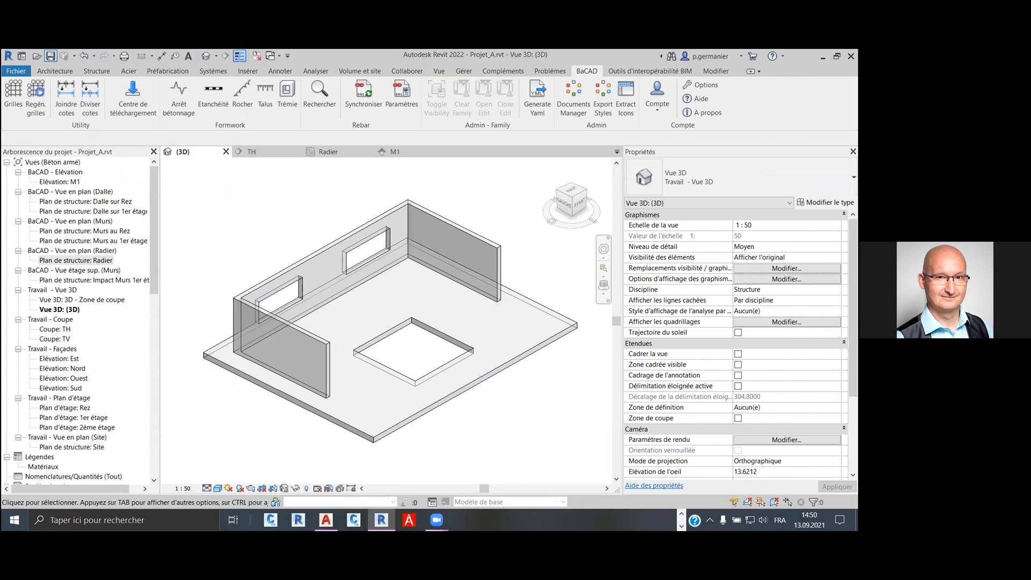
Review the M1 and Radier sync settings, synchronise, and accept the Rebar Distribution - Standard download
left_click(403, 99)
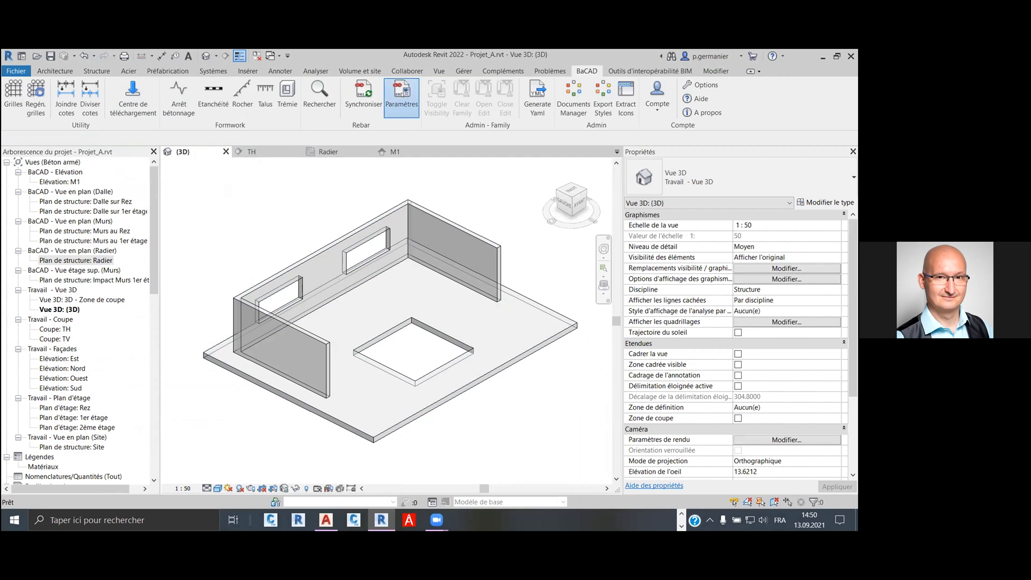
left_click(231, 146)
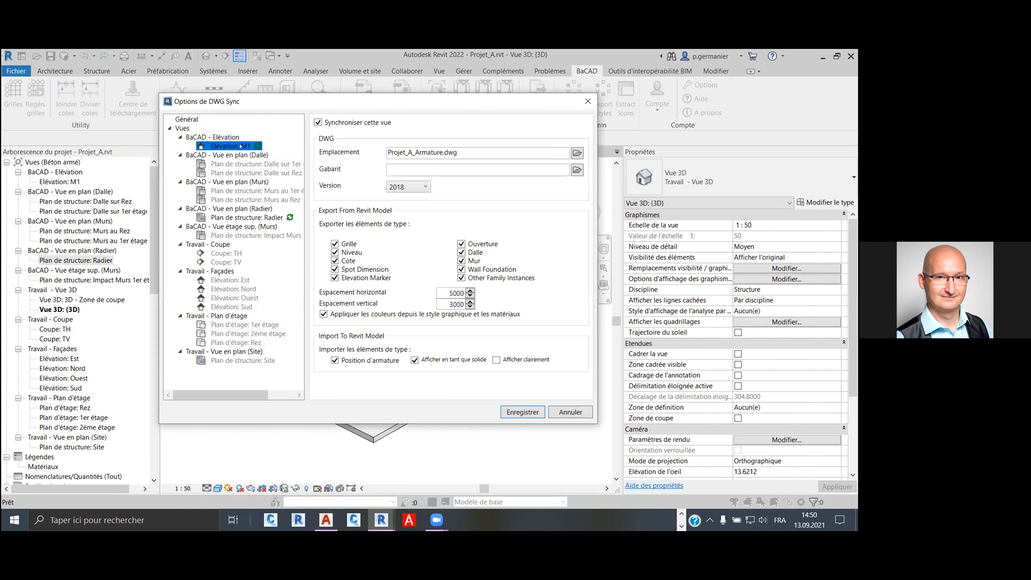
left_click(276, 218)
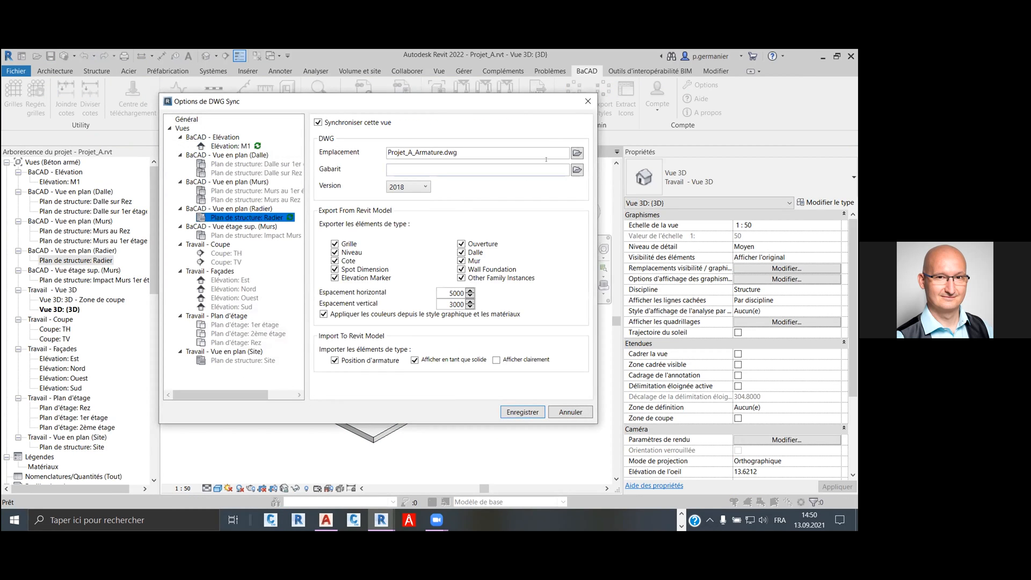
left_click(587, 101)
left_click(355, 95)
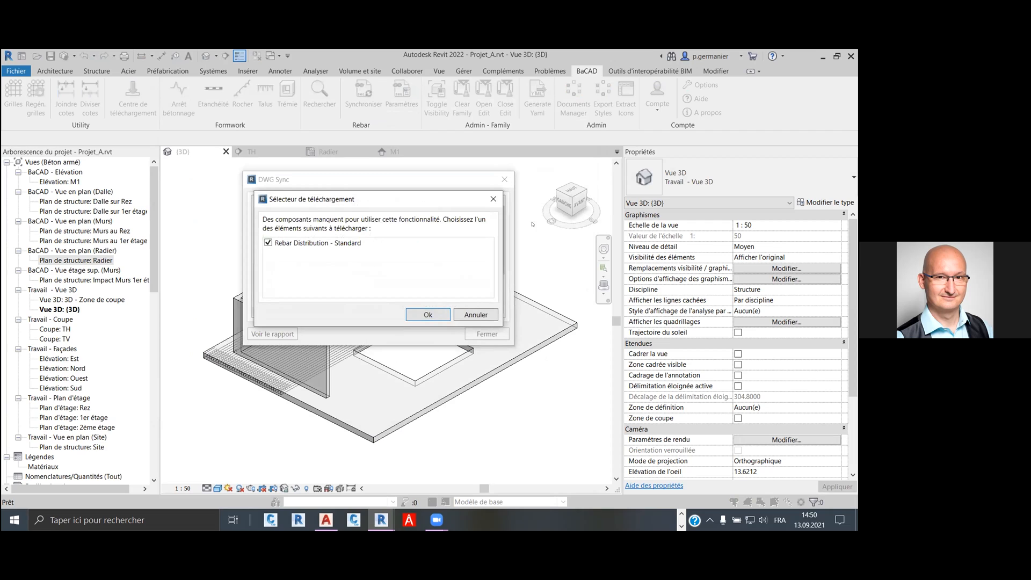
left_click(427, 314)
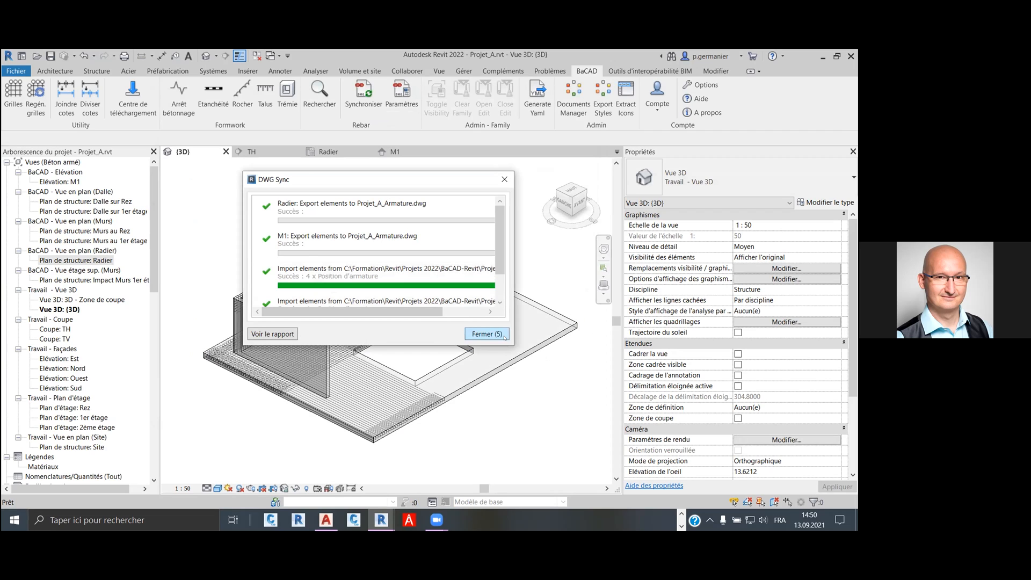
Zoom to the slab opening, select the 27-bar Ø14 set, and open its View Visibility States
left_click(503, 333)
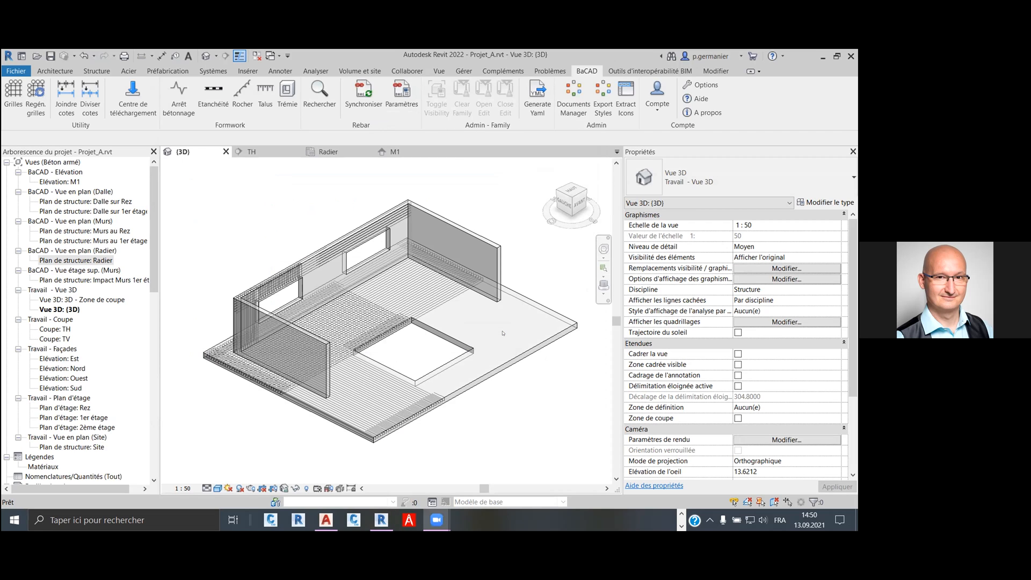
left_click(431, 447)
mouse_move(424, 440)
middle_mouse_down("shift")
mouse_move(421, 430)
mouse_move(417, 446)
mouse_move(414, 434)
mouse_move(428, 424)
mouse_move(412, 430)
middle_mouse_up("shift")
scroll(371, 347, "up", 4)
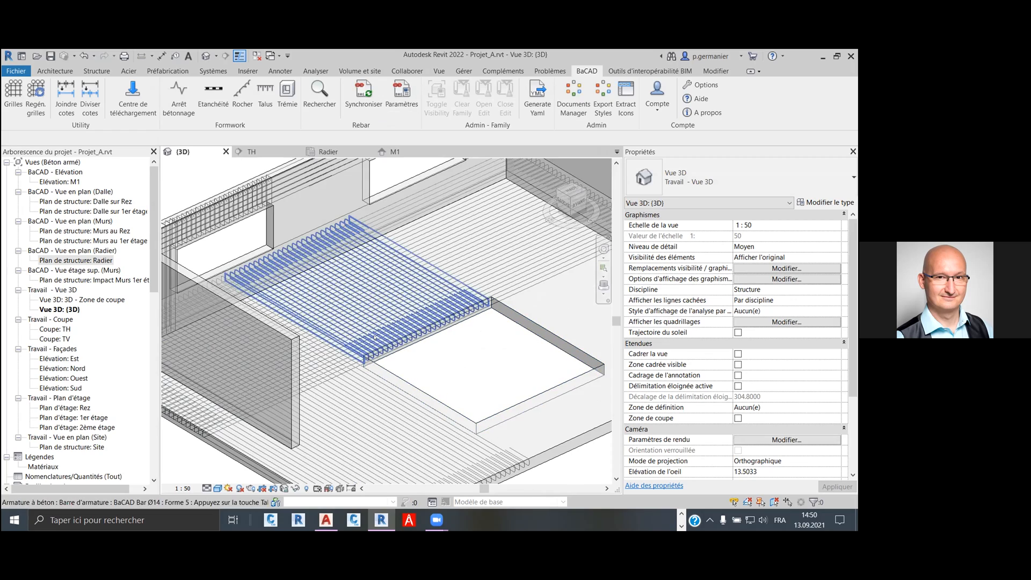
left_click(370, 343)
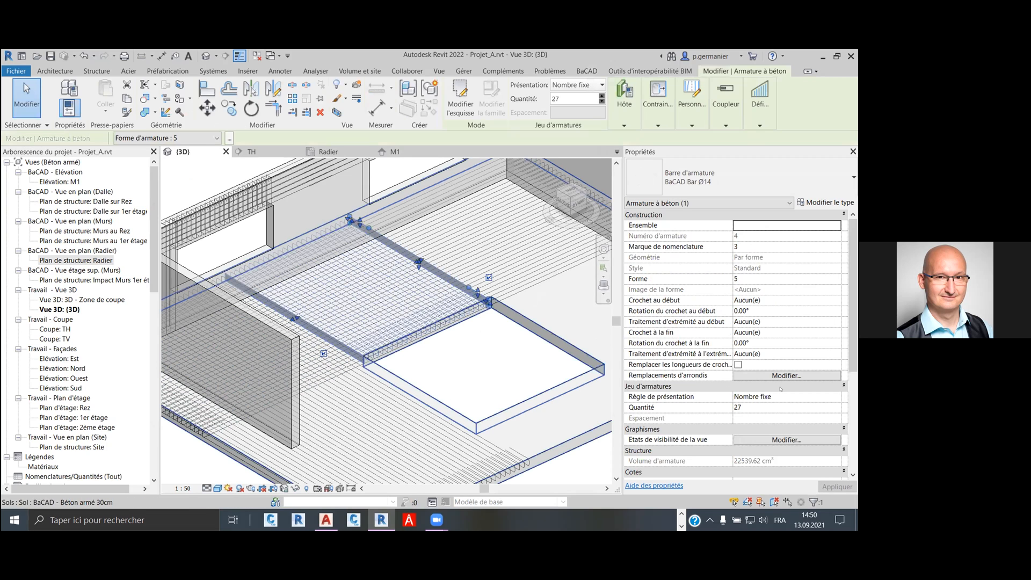
left_click(769, 438)
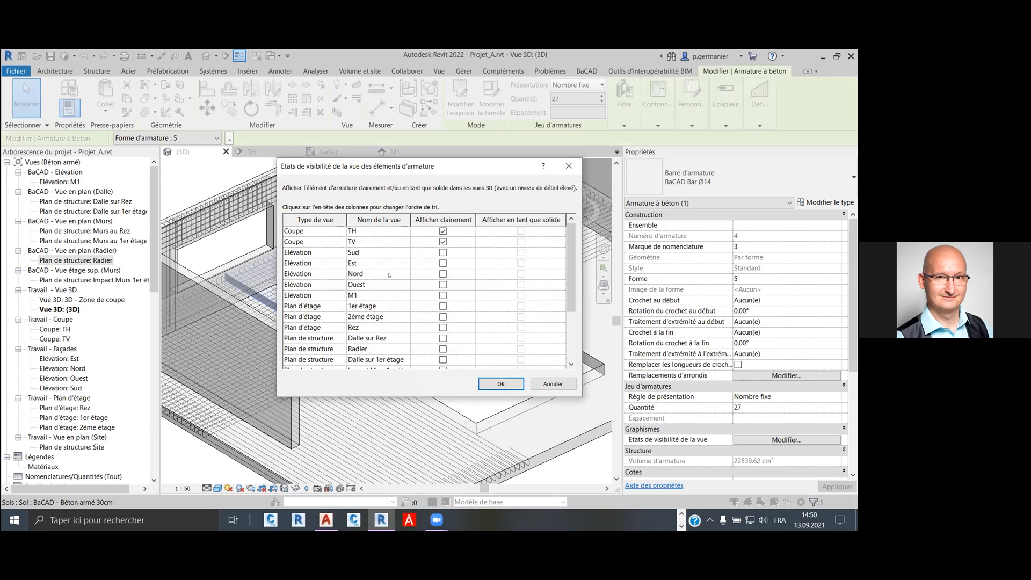
Tick Afficher clairement for elevation M1 and the Radier plan, and confirm the Ø14 visibility states
left_click(442, 295)
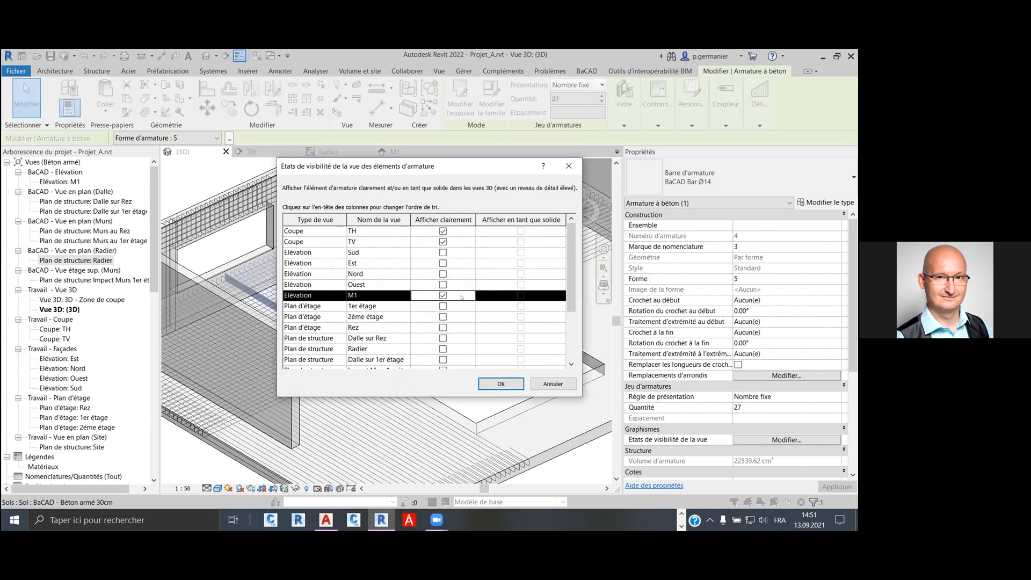
scroll(531, 308, "down", 1)
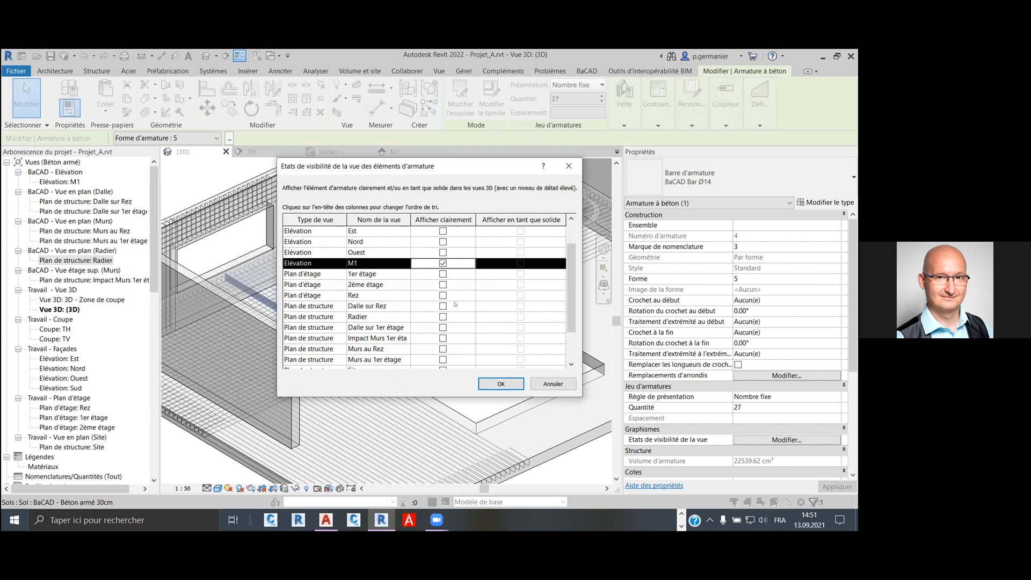
scroll(454, 304, "down", 1)
scroll(454, 309, "up", 1)
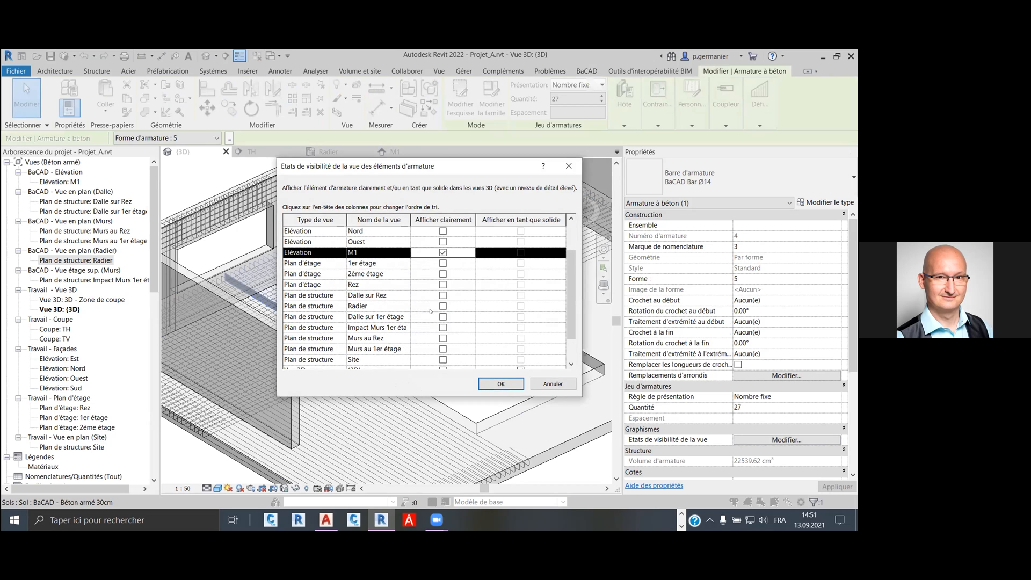
left_click(443, 306)
scroll(475, 338, "down", 1)
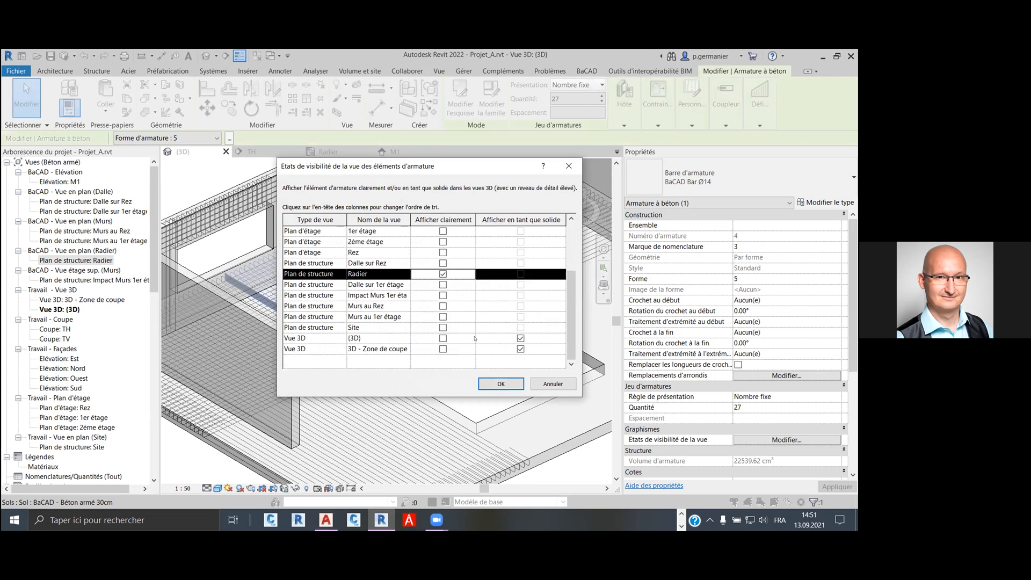
left_click(442, 338)
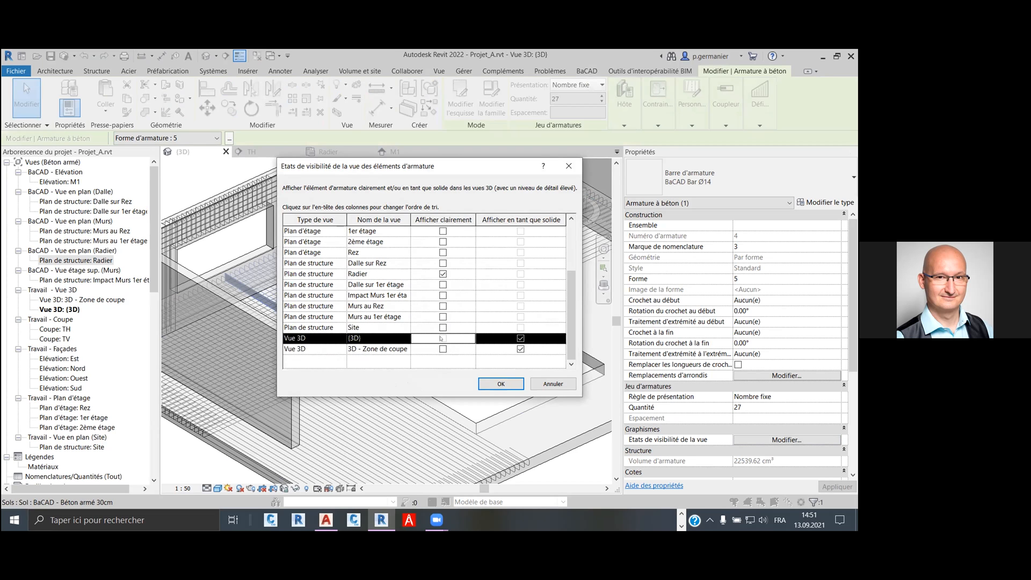
left_click(441, 349)
left_click(500, 383)
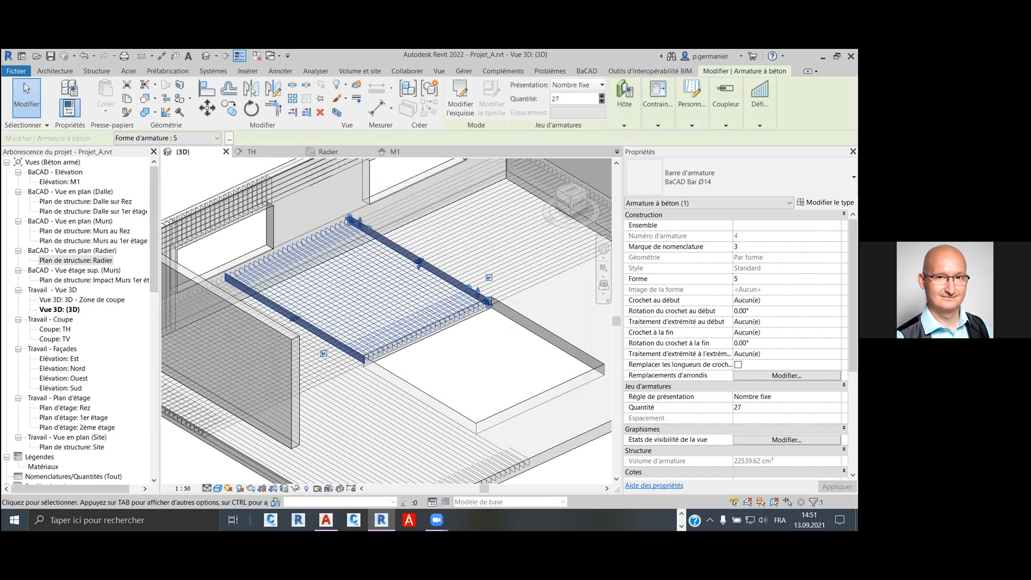
Set the 3D view to Fine detail, frame the slab rebar, and switch to the Radier plan
left_click(206, 488)
left_click(217, 478)
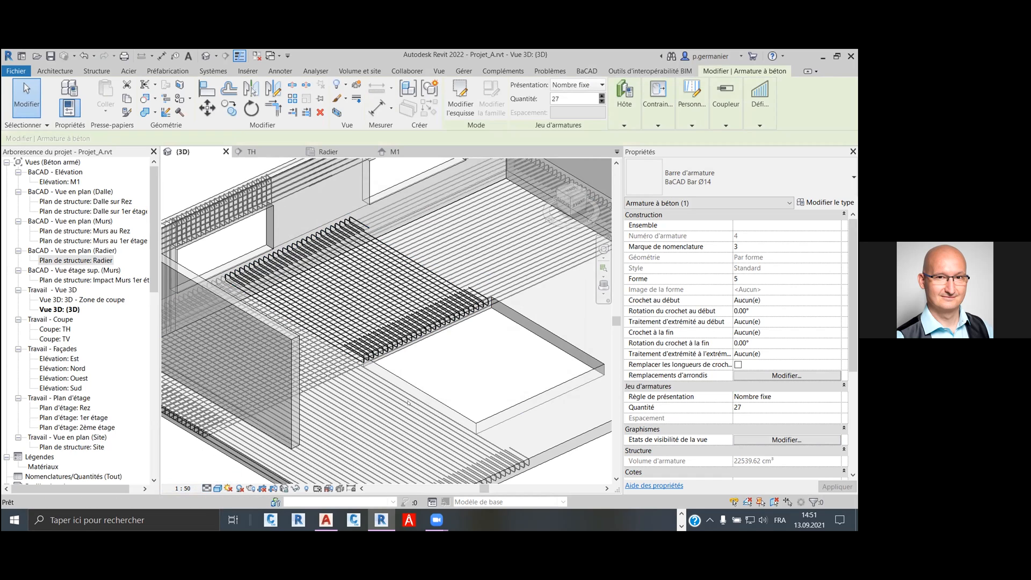
key("Escape")
scroll(495, 394, "up", 5)
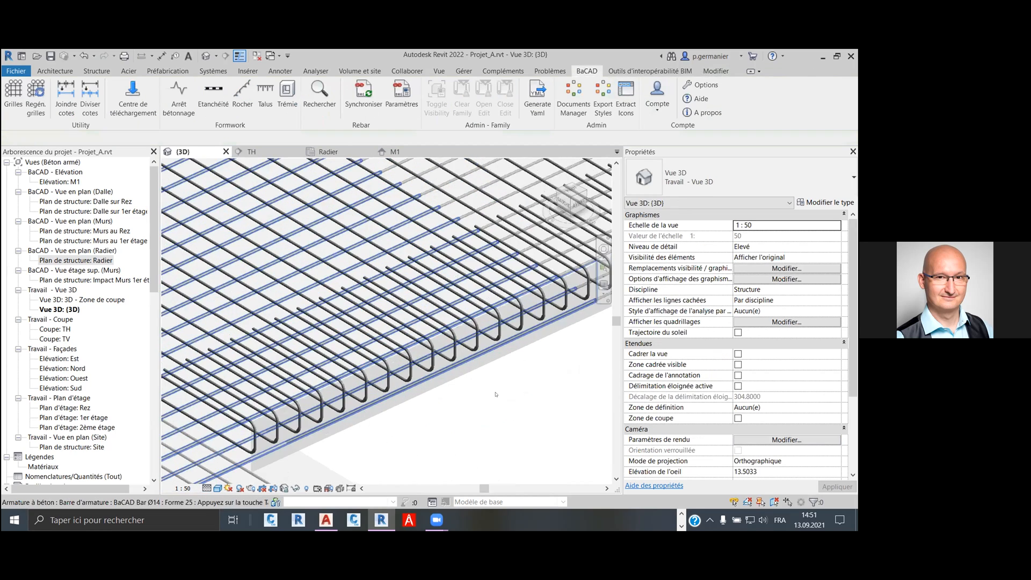
scroll(495, 395, "down", 6)
scroll(519, 349, "down", 5)
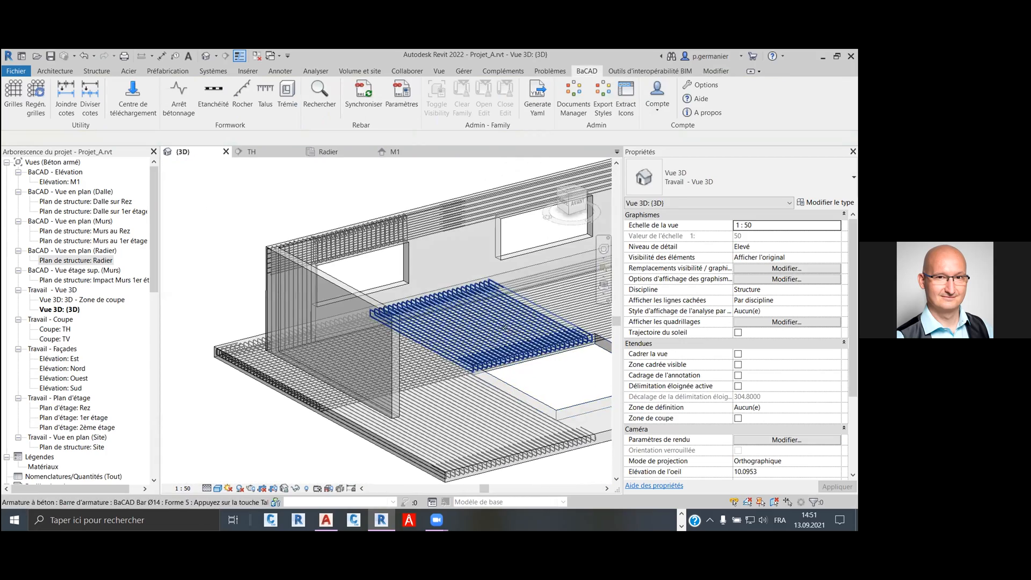
middle_click_drag(504, 327, 459, 319)
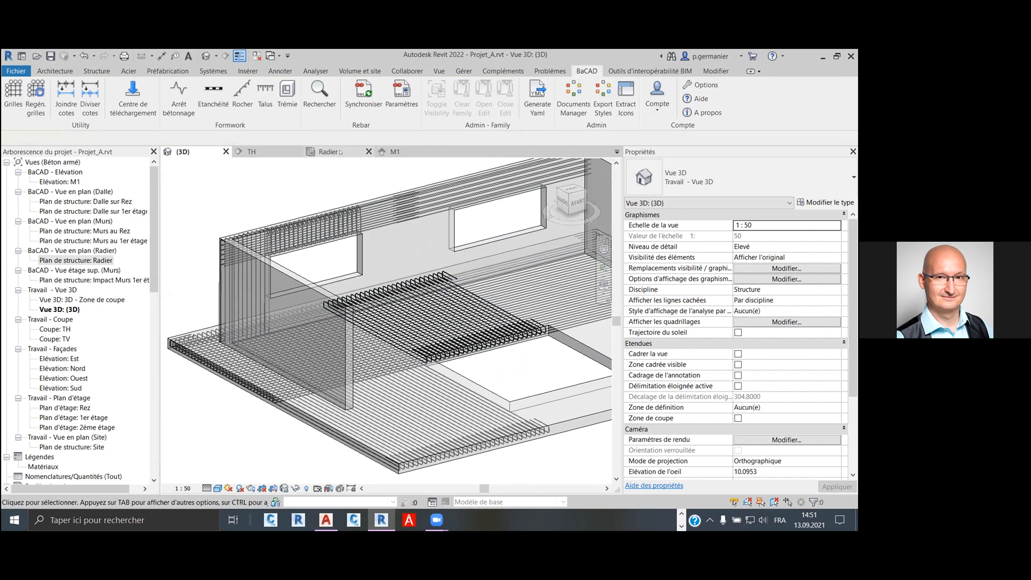
left_click(340, 152)
Pan the Radier plan to centre the slab and reveal grids 6 and 7
scroll(196, 216, "up", 4)
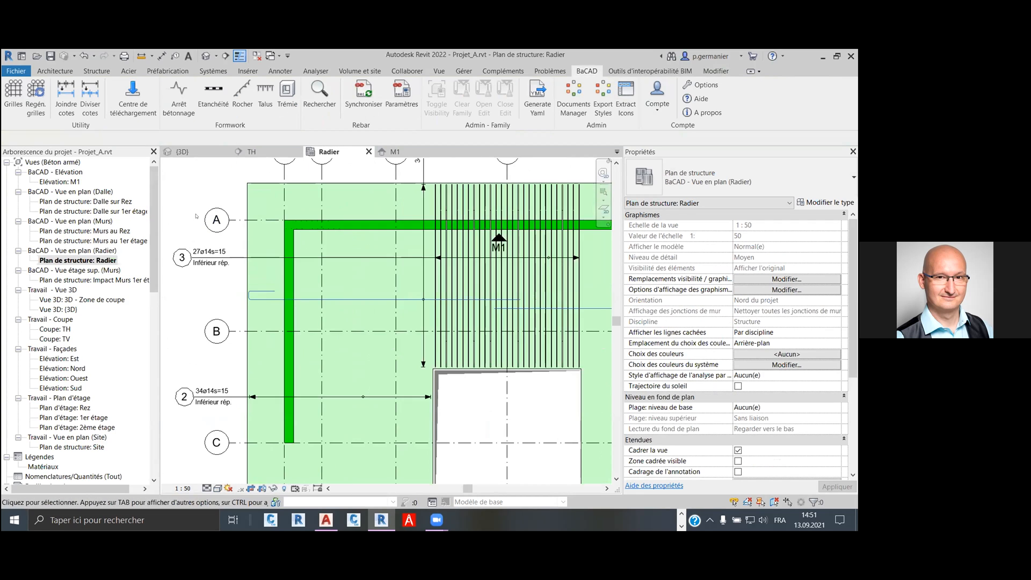
scroll(196, 216, "up", 3)
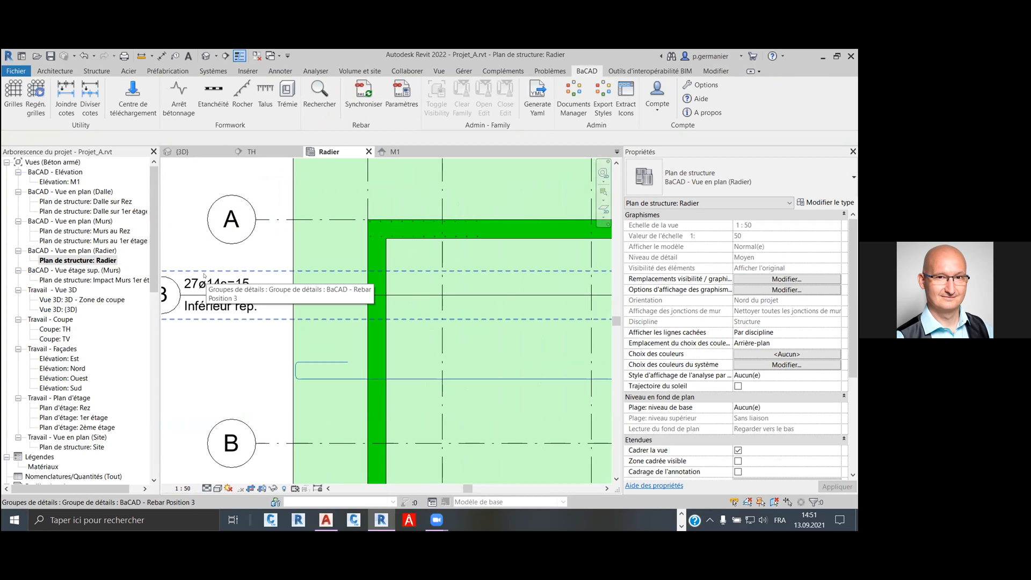
scroll(204, 275, "down", 3)
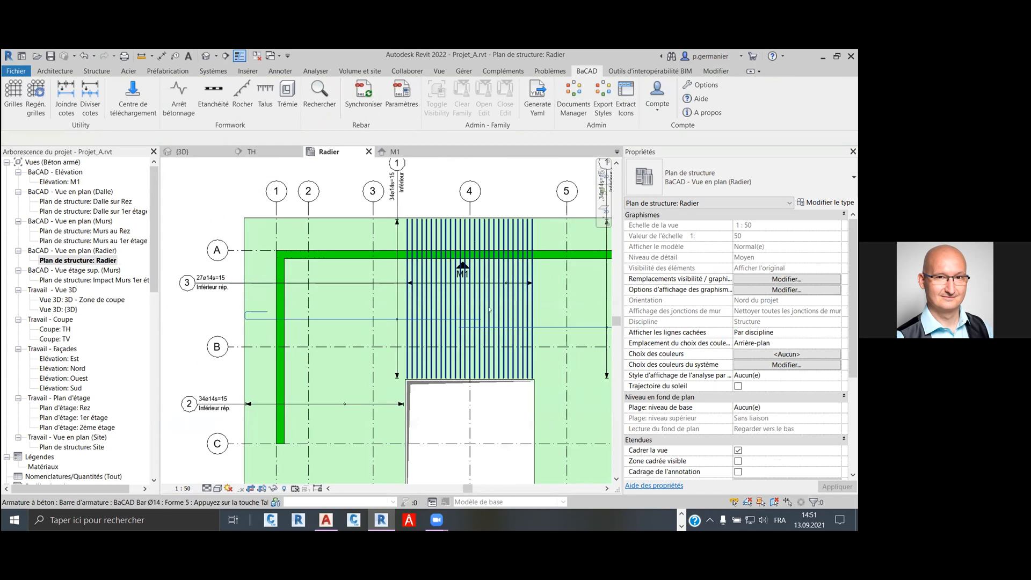
middle_click_drag(489, 310, 389, 305)
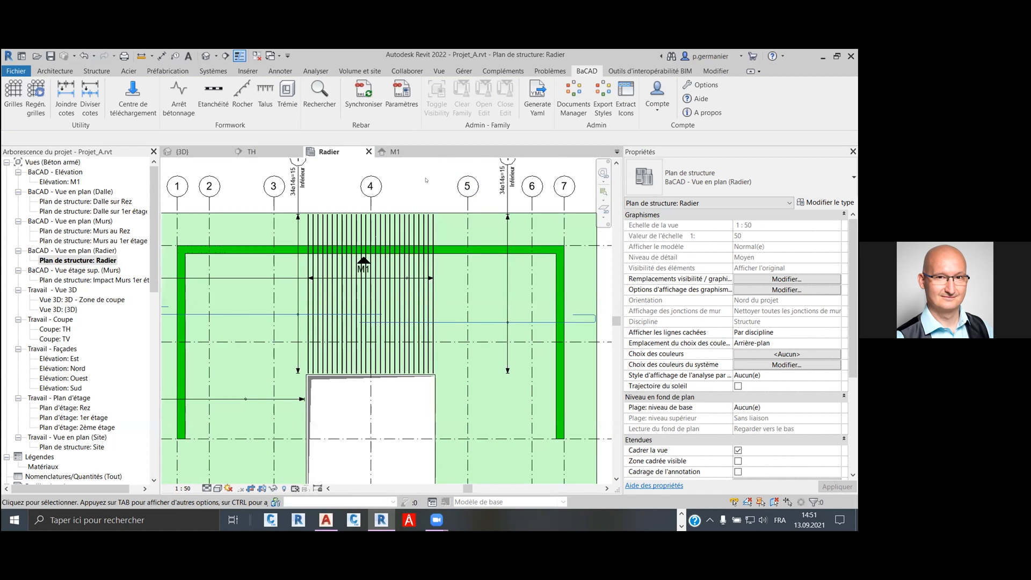
scroll(425, 181, "down", 2)
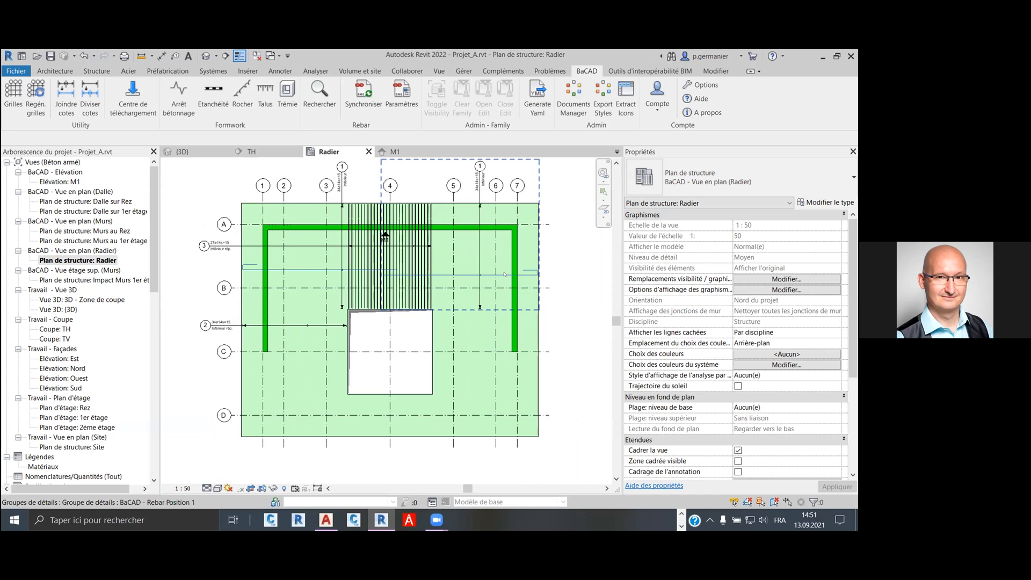
middle_click_drag(212, 266, 211, 295)
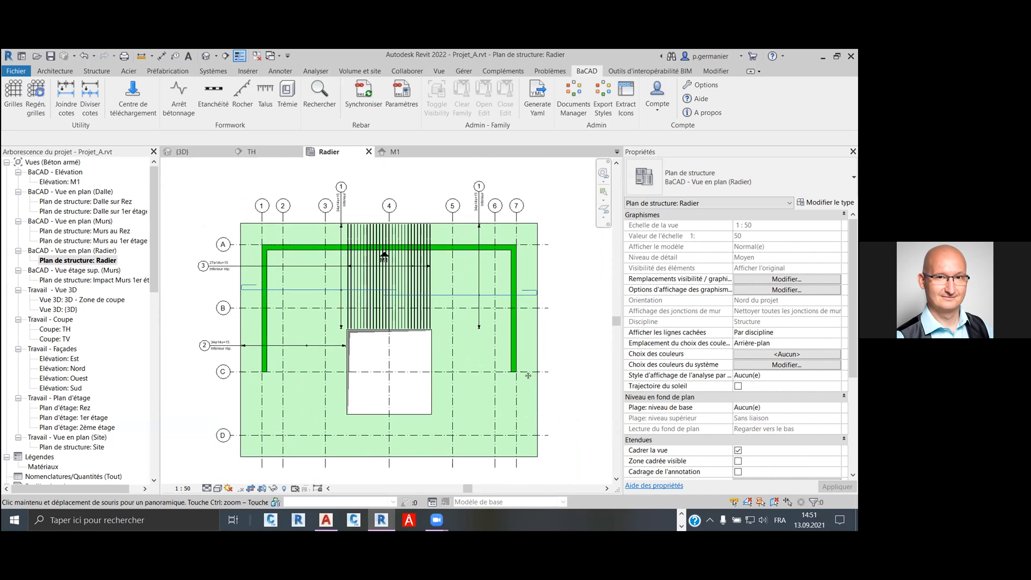
Open Elévation: M1 and inspect the bottom rebar band across the elevation
double_click(75, 182)
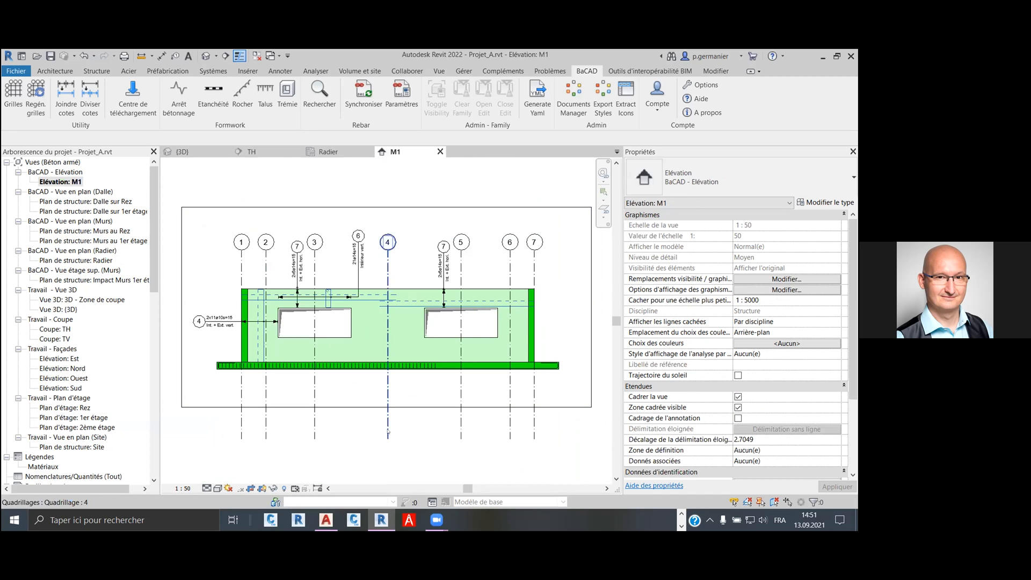
scroll(387, 408, "up", 2)
scroll(387, 398, "up", 4)
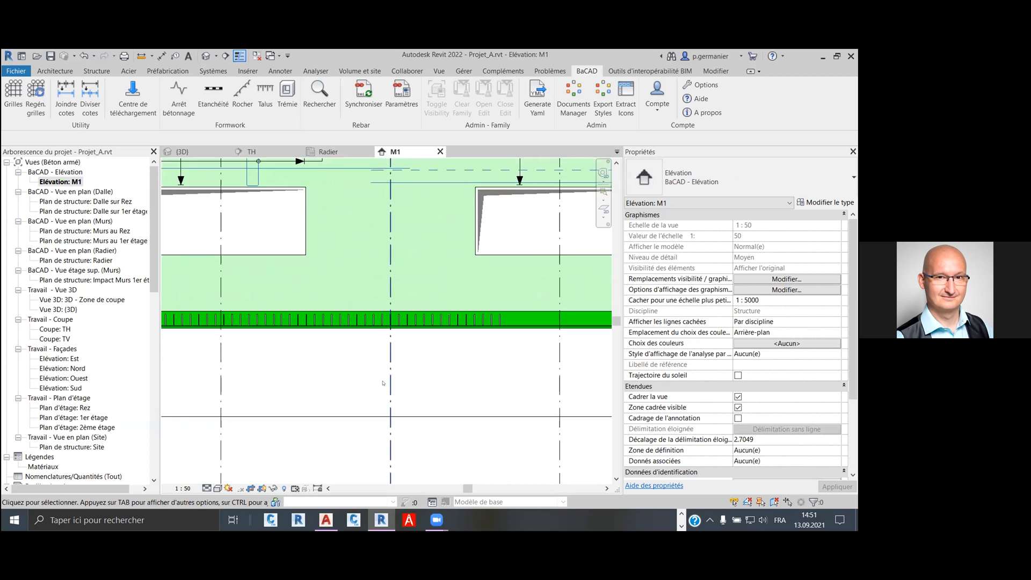
middle_click_drag(386, 381, 522, 503)
scroll(296, 401, "up", 10)
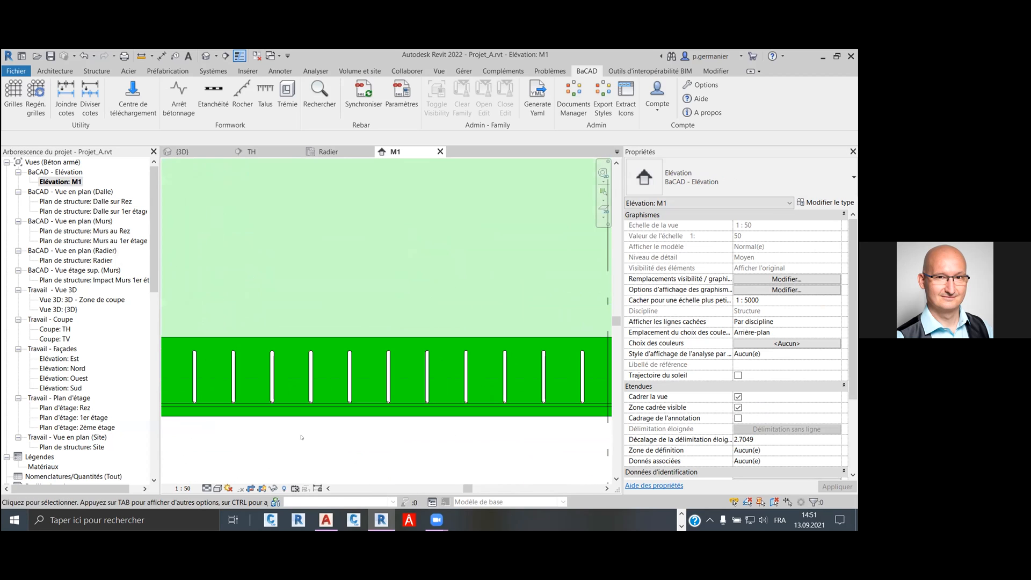
scroll(381, 419, "down", 8)
middle_click_drag(358, 444, 285, 431)
scroll(415, 403, "down", 4)
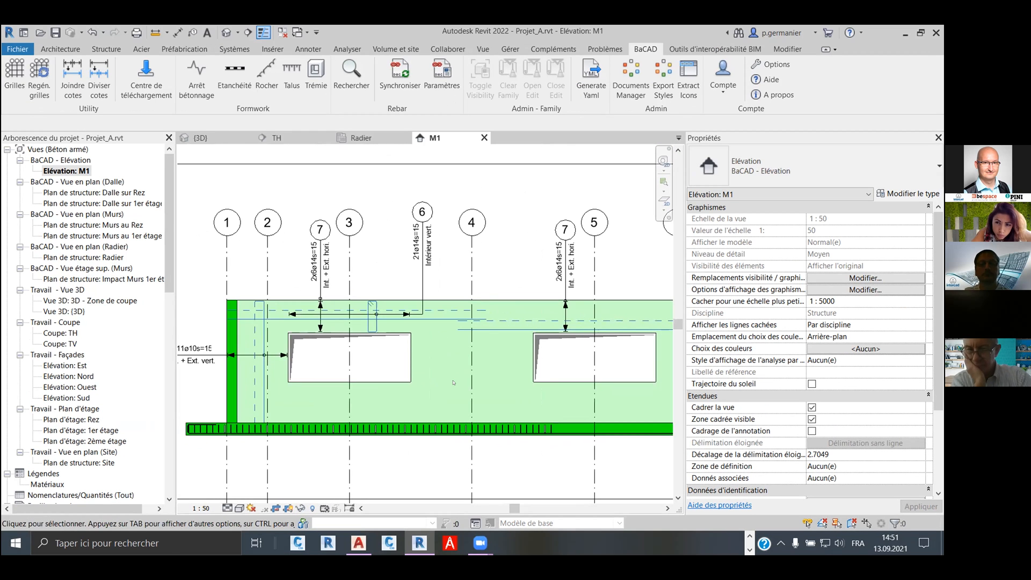
Back in the Radier plan, inspect the 27-bar slab rebar set and view the whole slab
left_click(356, 139)
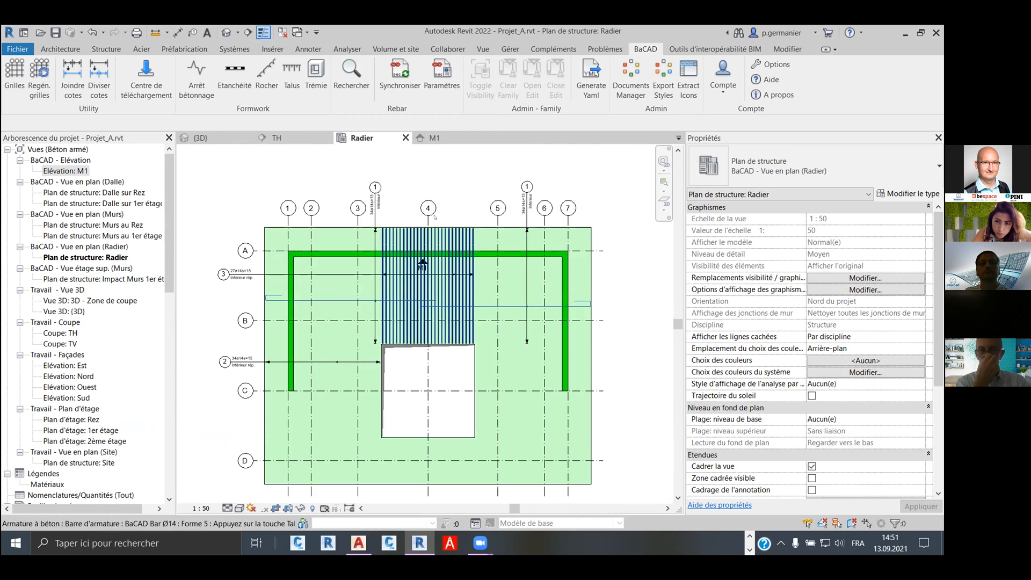
scroll(409, 263, "up", 5)
scroll(430, 245, "up", 2)
left_click(472, 236)
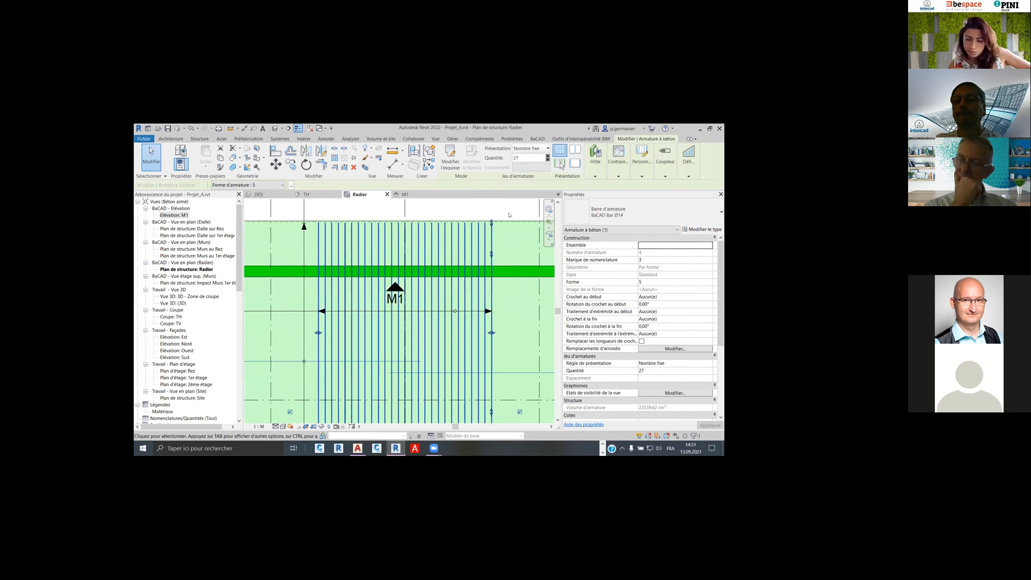
left_click(490, 210)
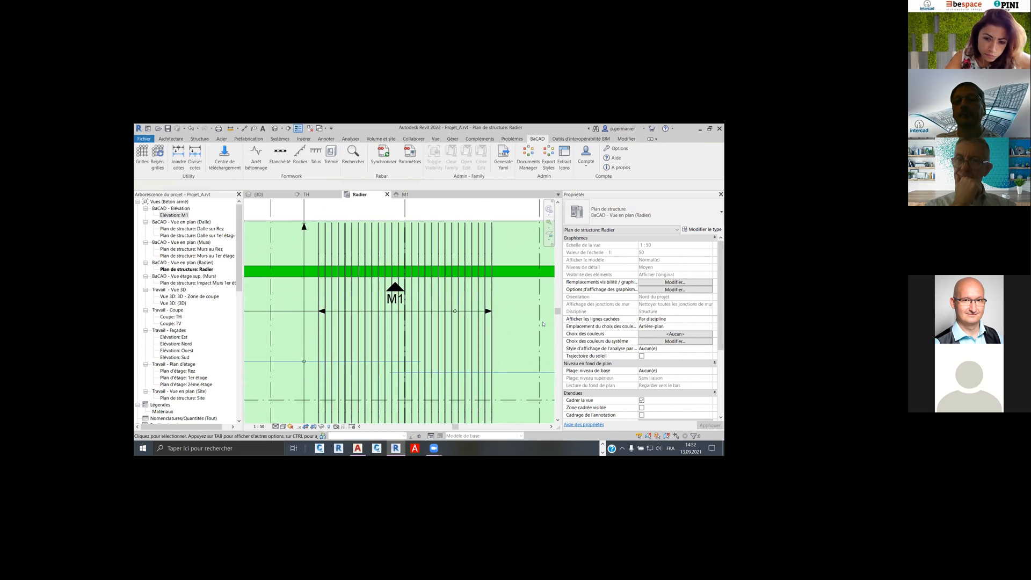
scroll(503, 318, "down", 5)
middle_click_drag(503, 318, 437, 299)
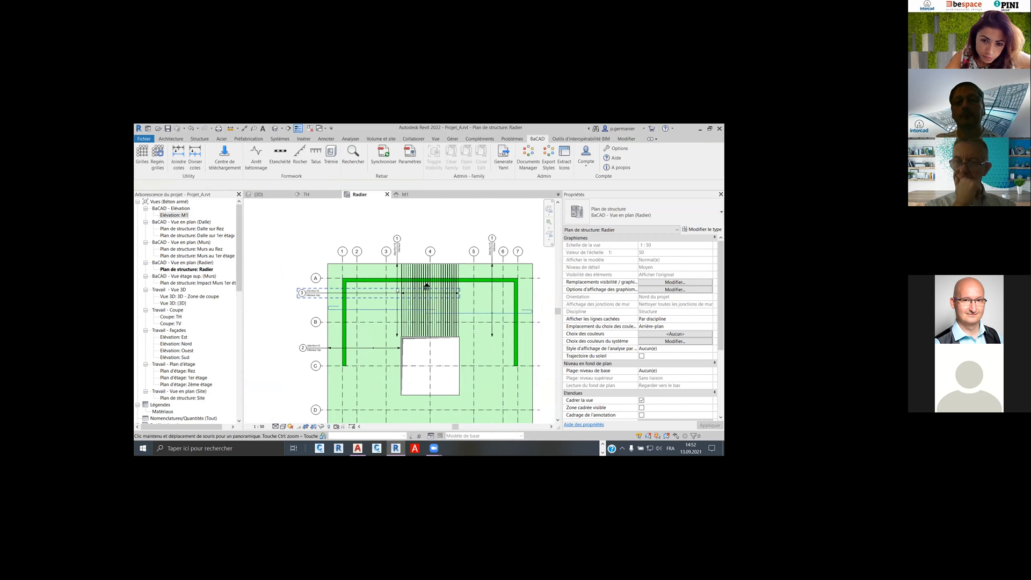
Check the M1 elevation's rebar tags over grids 2–4, then open the TH section
left_click(406, 195)
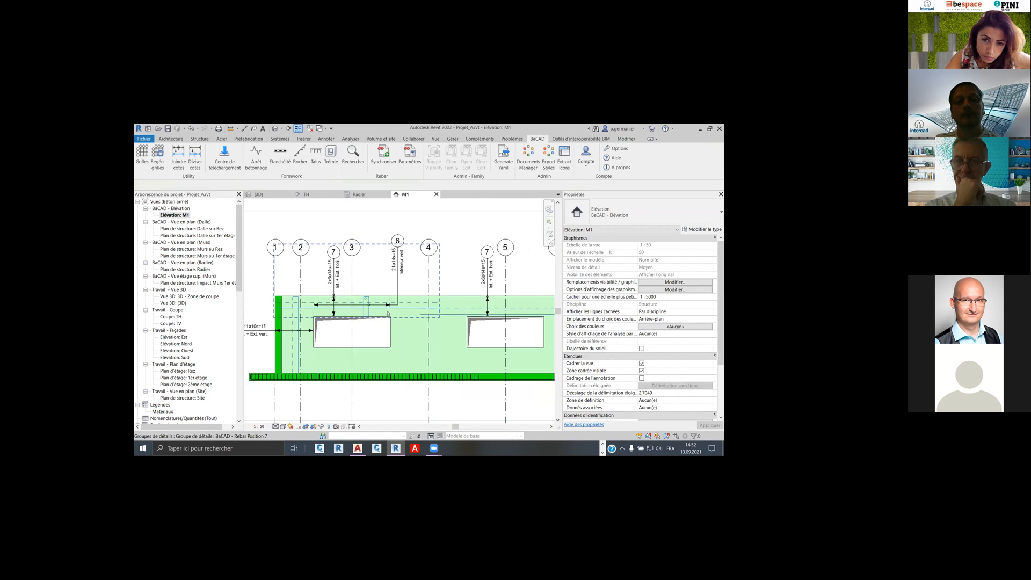
scroll(359, 300, "up", 3)
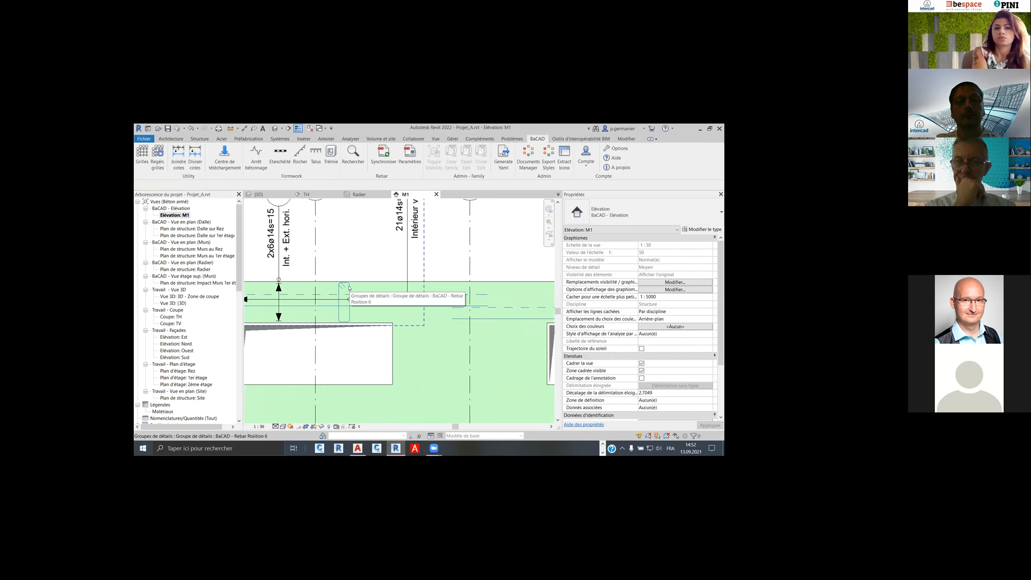
middle_click_drag(392, 208, 436, 249)
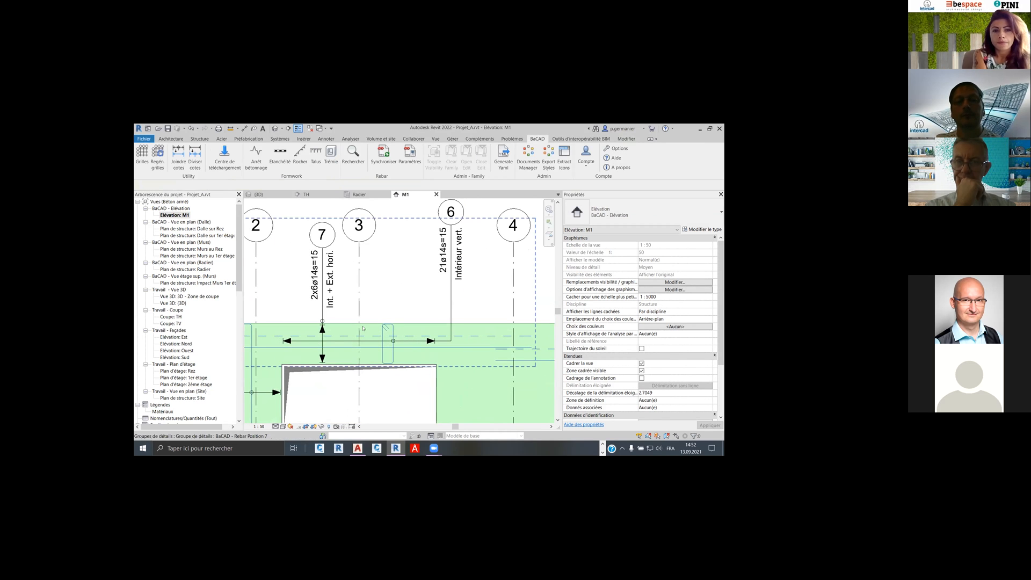
scroll(387, 338, "down", 4)
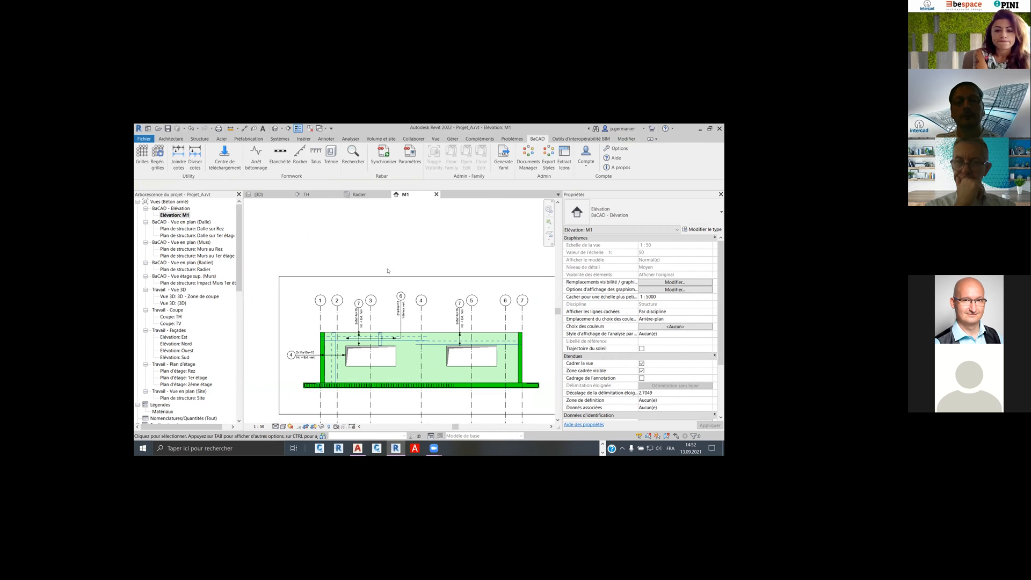
left_click(308, 195)
In 3D, set the upper wall rebar set to Maximum Spacing layout at 15 cm
left_click(261, 195)
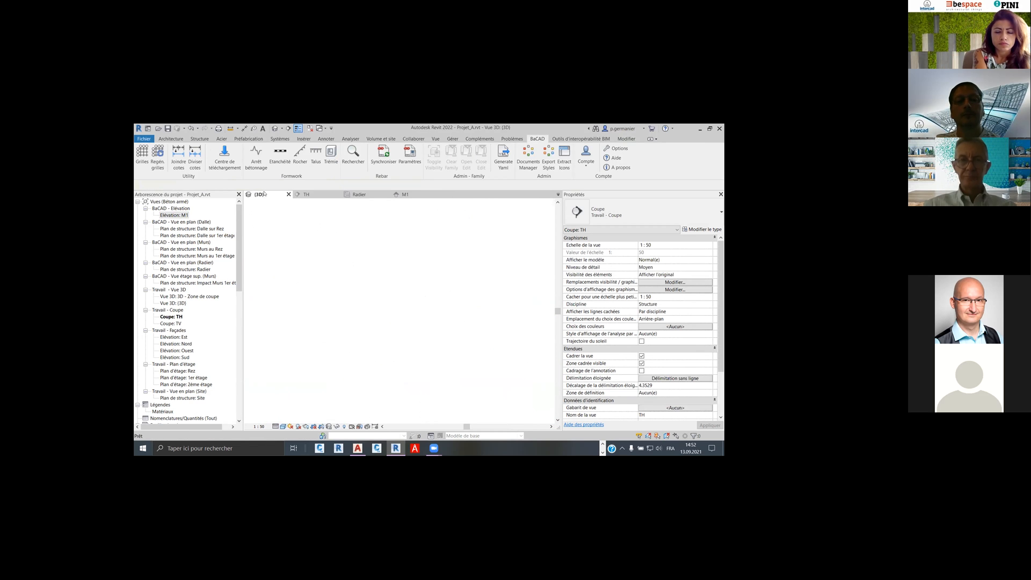
scroll(391, 254, "up", 3)
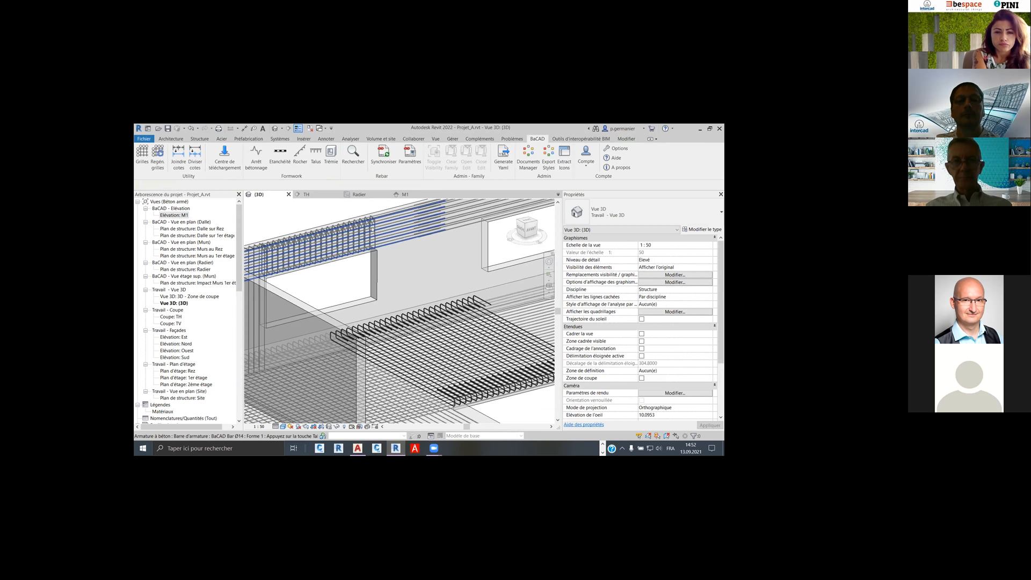
left_click(372, 228)
middle_click_drag(511, 262, 558, 273)
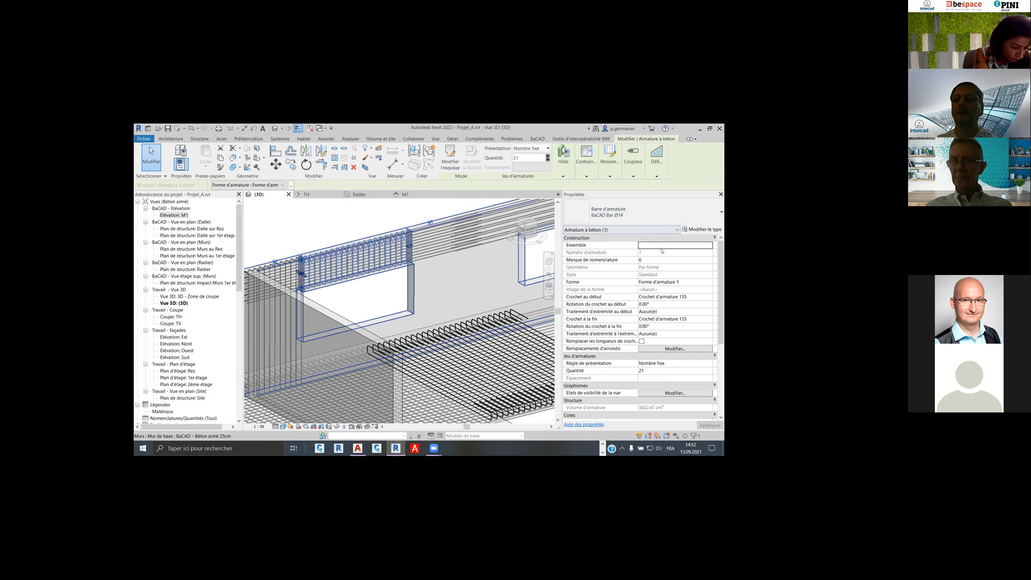
left_click(544, 150)
left_click(532, 157)
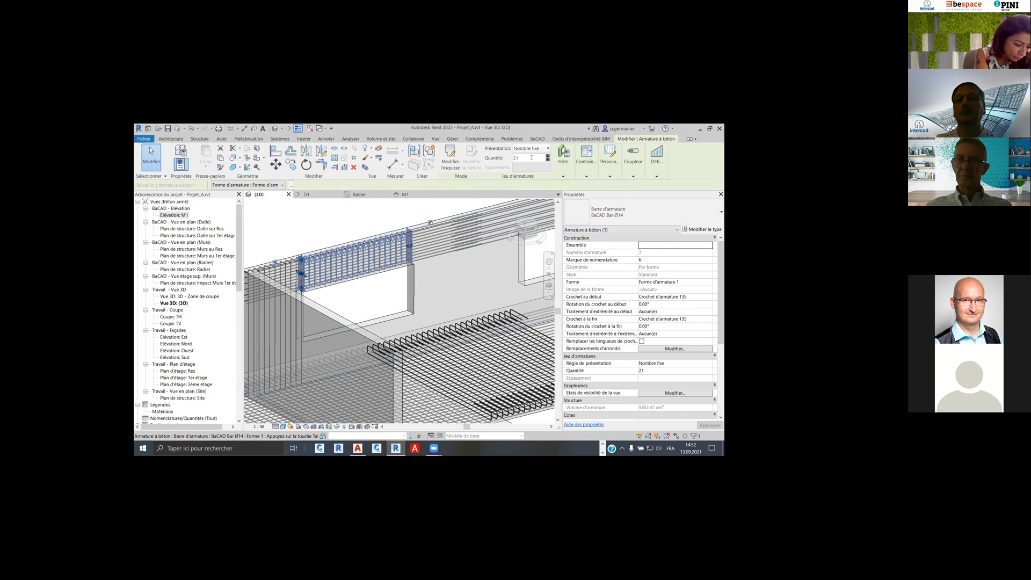
key("Return")
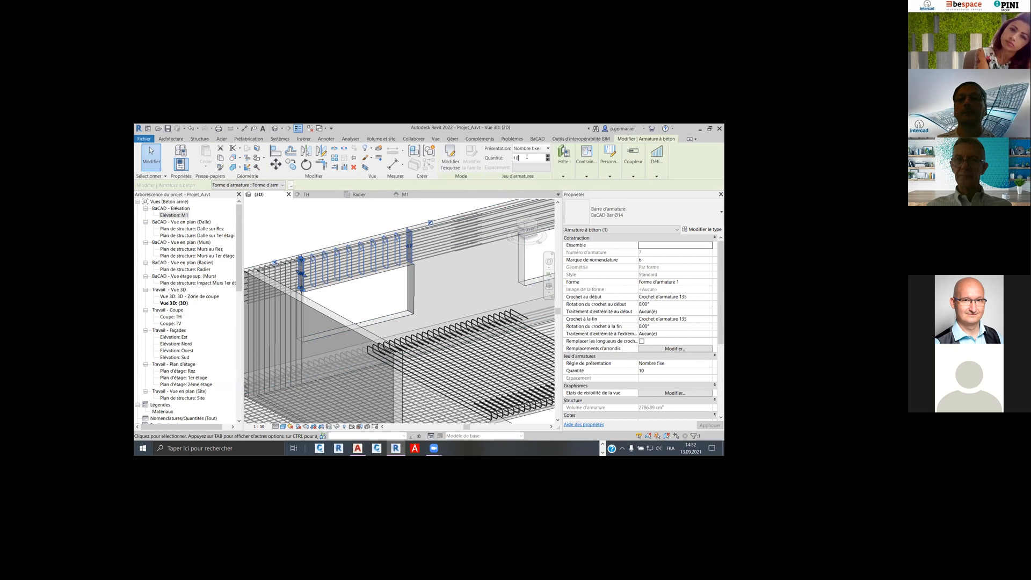
left_click(531, 149)
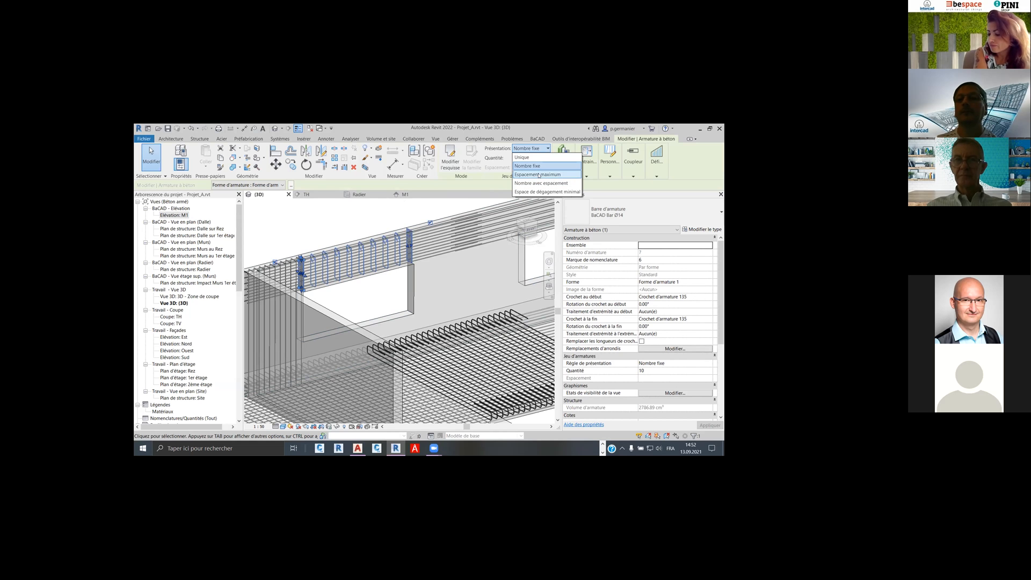
left_click(539, 175)
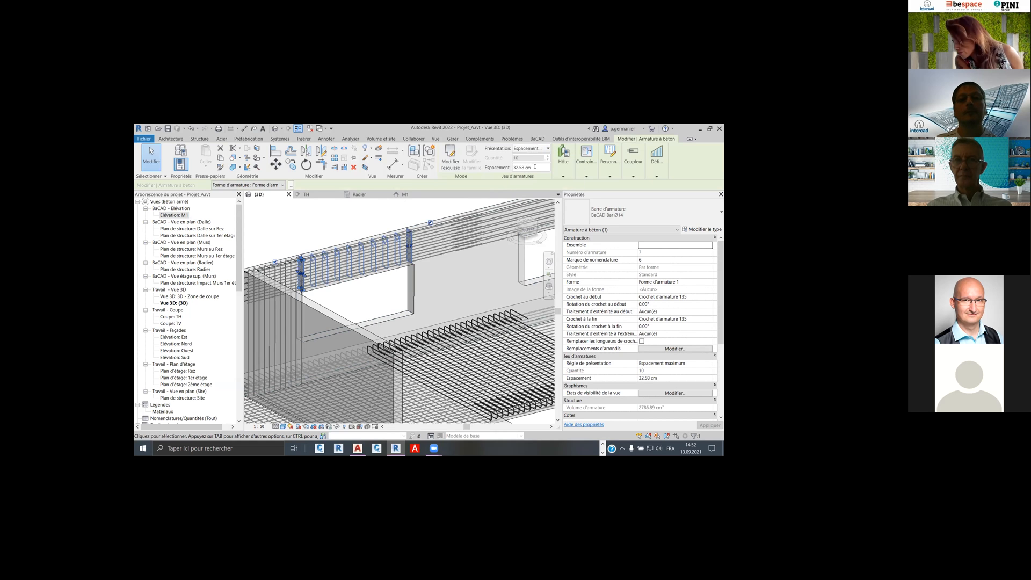
key("Return")
type("15")
key("Return")
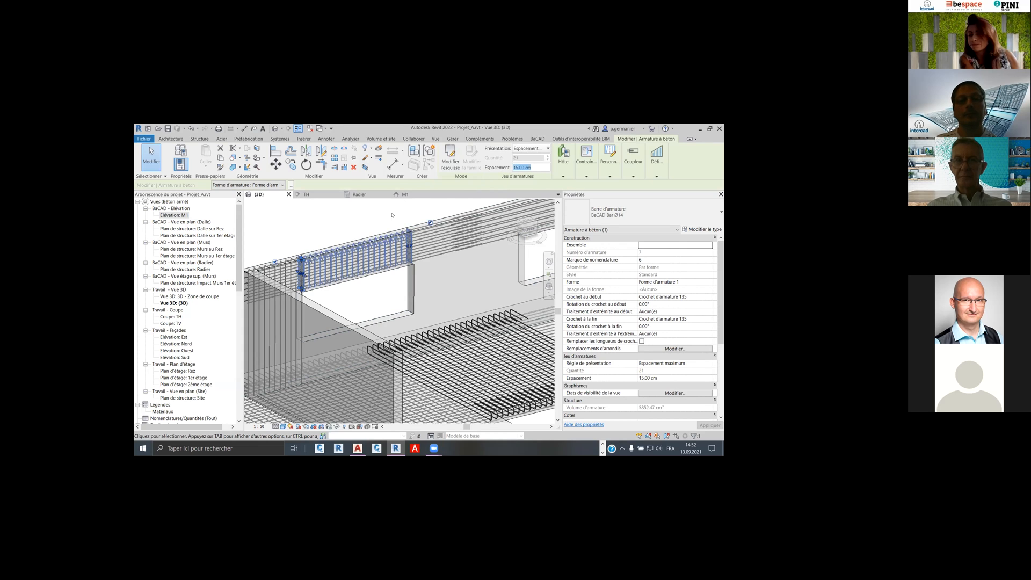
Open the BaCAD Bar Ø14 type properties and move the dialog aside
mouse_move(720, 275)
left_mouse_down()
mouse_move(719, 332)
mouse_move(719, 263)
left_mouse_up()
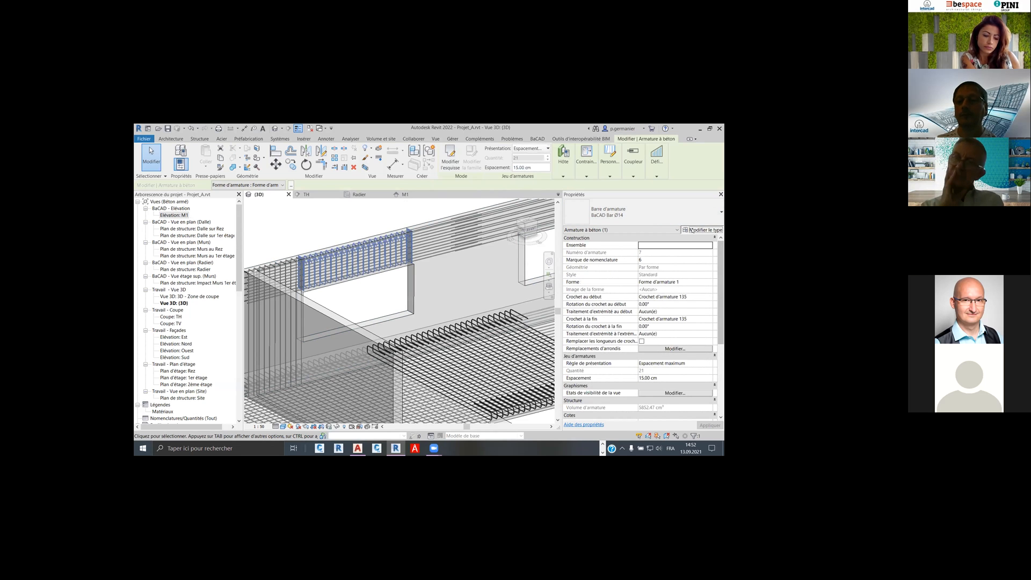
left_click(691, 230)
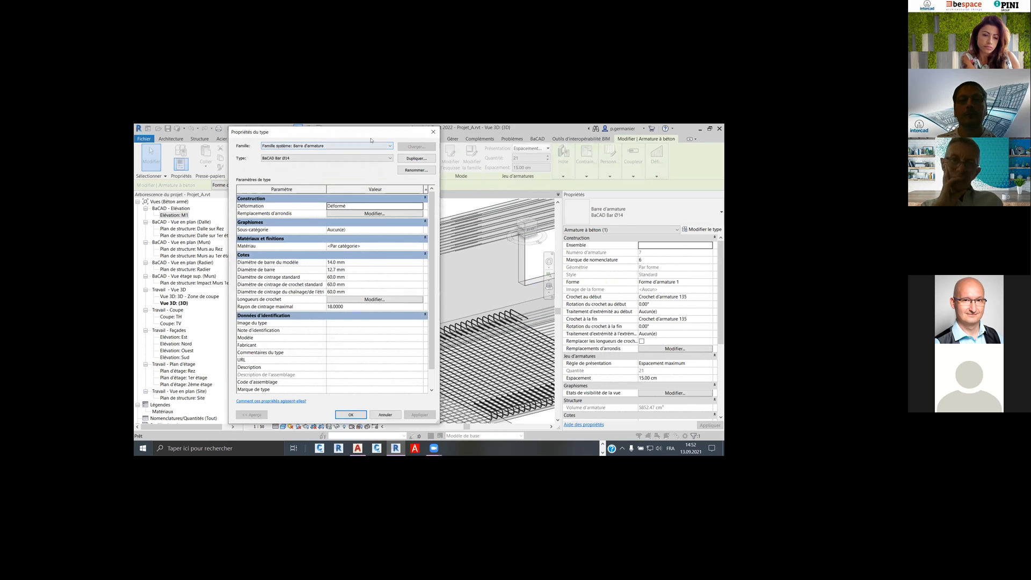
left_click_drag(371, 140, 581, 149)
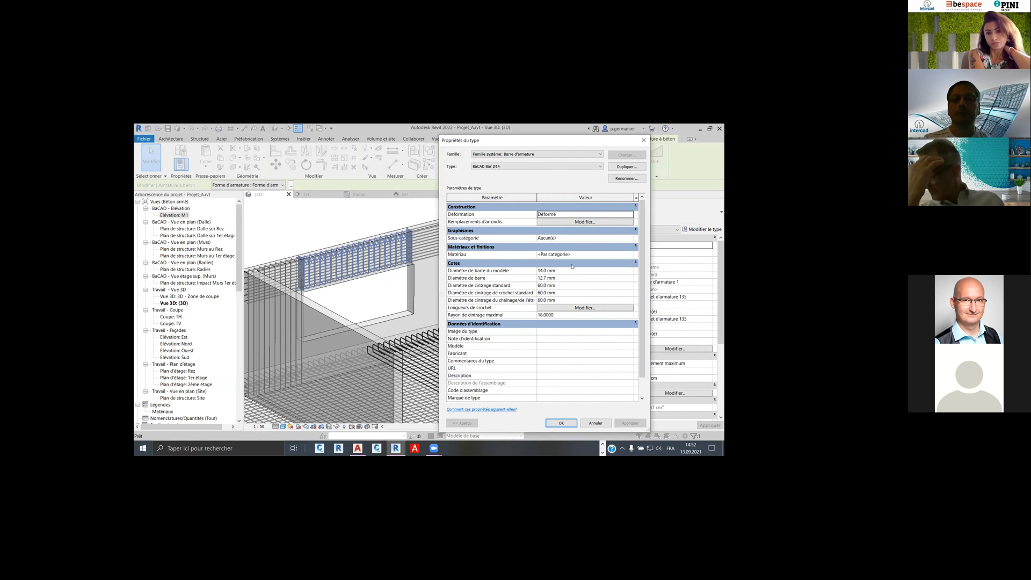
Close the Ø14 type properties, zoom over the 3D rebar, and select the wall set above the openings
left_click(643, 141)
left_click(391, 215)
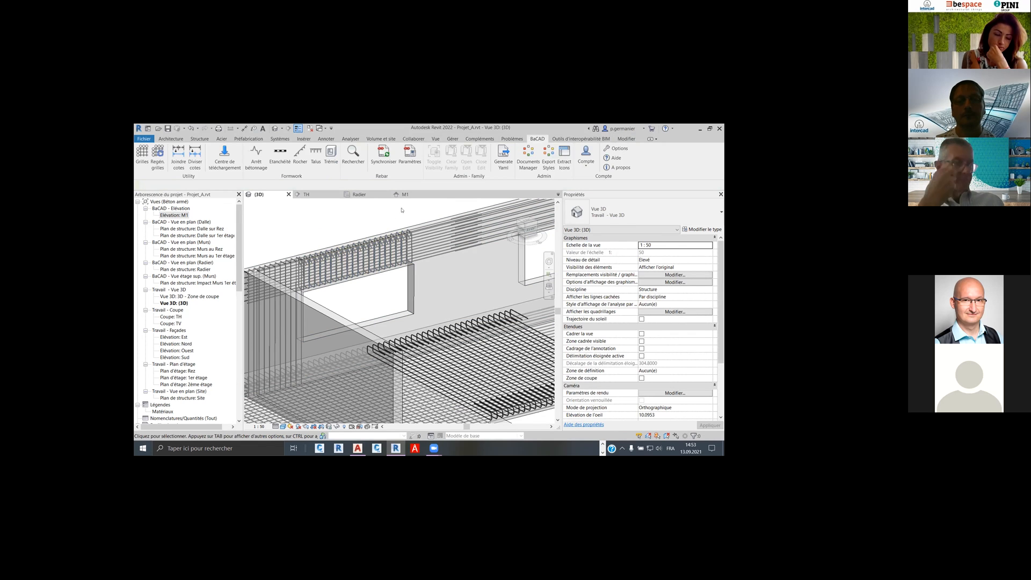
scroll(343, 251, "down", 1)
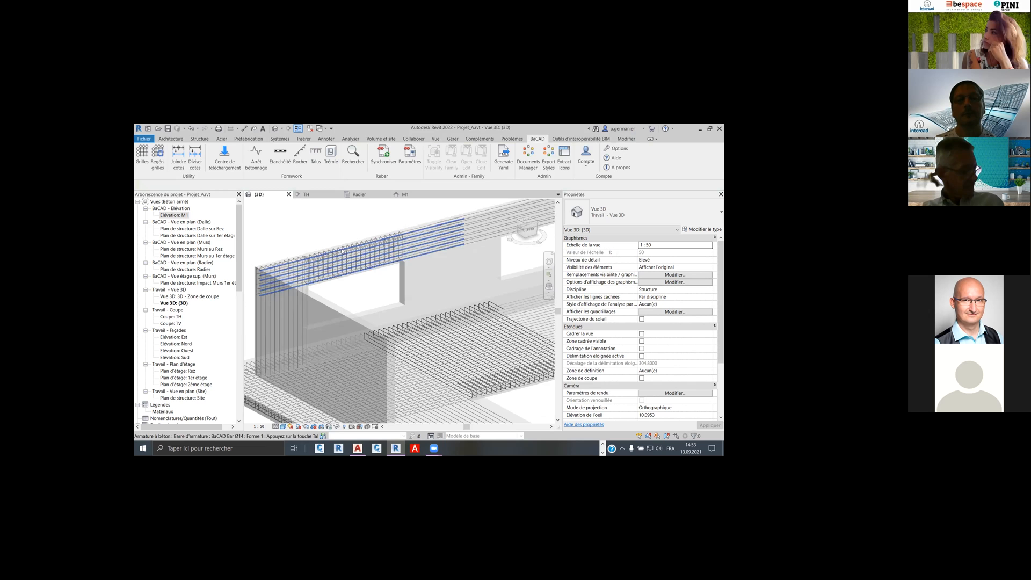
scroll(343, 252, "down", 2)
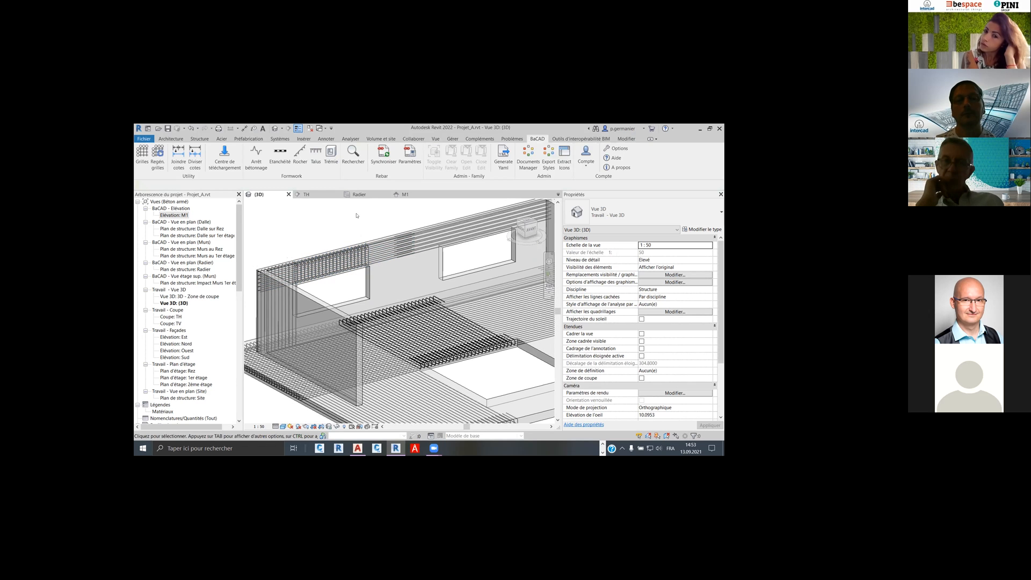
scroll(499, 369, "down", 2)
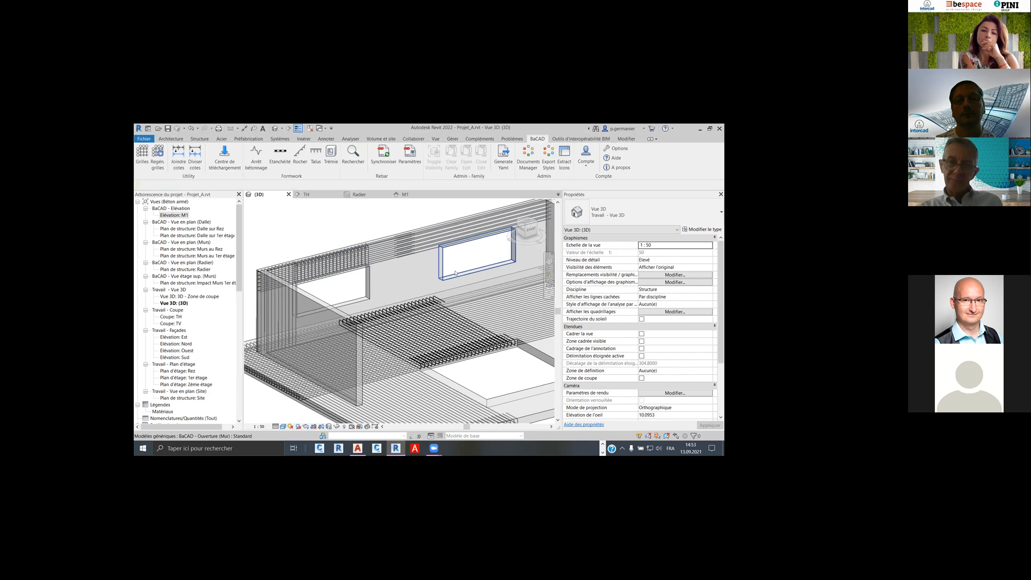
scroll(499, 368, "down", 1)
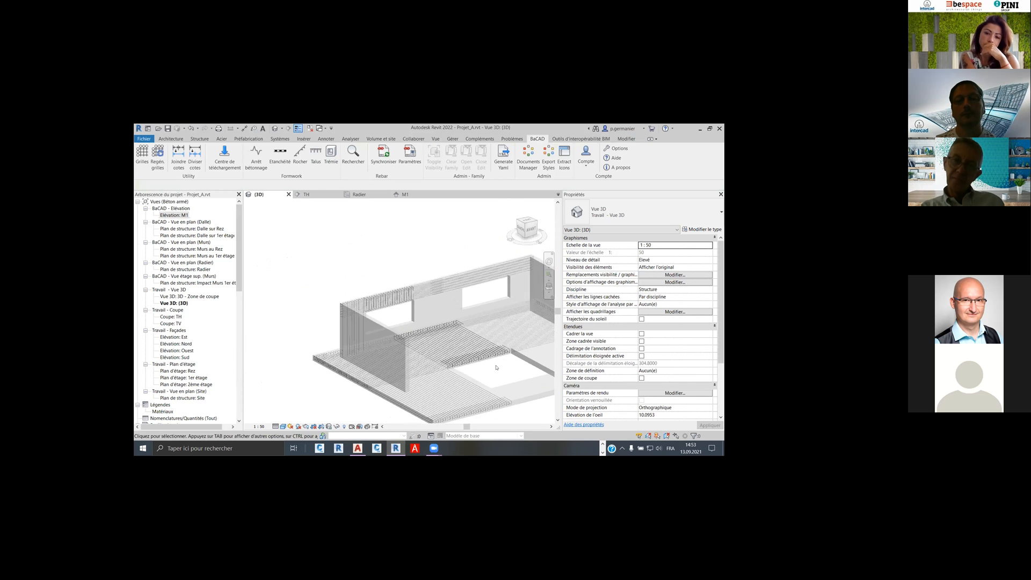
scroll(490, 361, "up", 6)
scroll(486, 355, "down", 4)
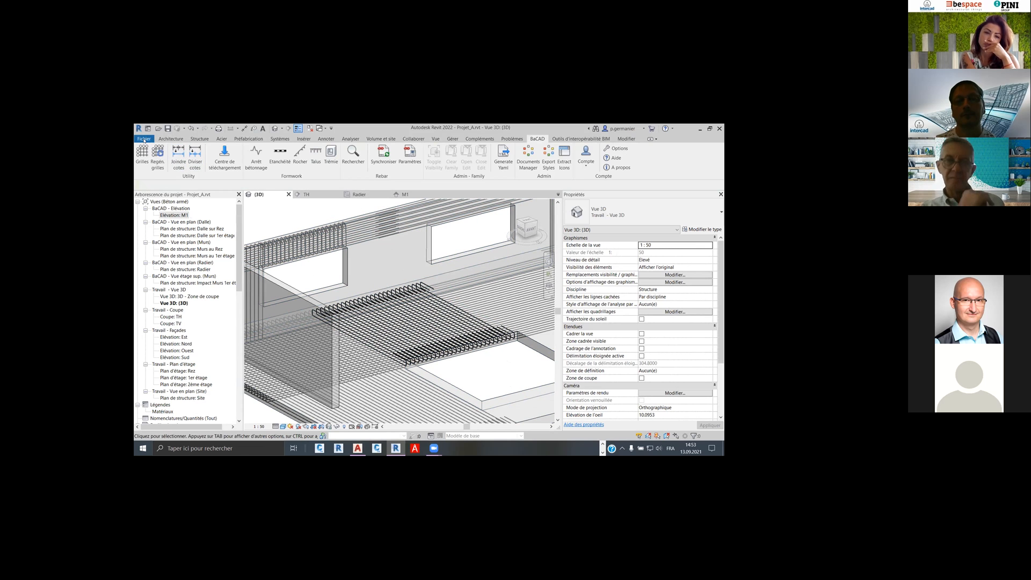
scroll(343, 242, "down", 3)
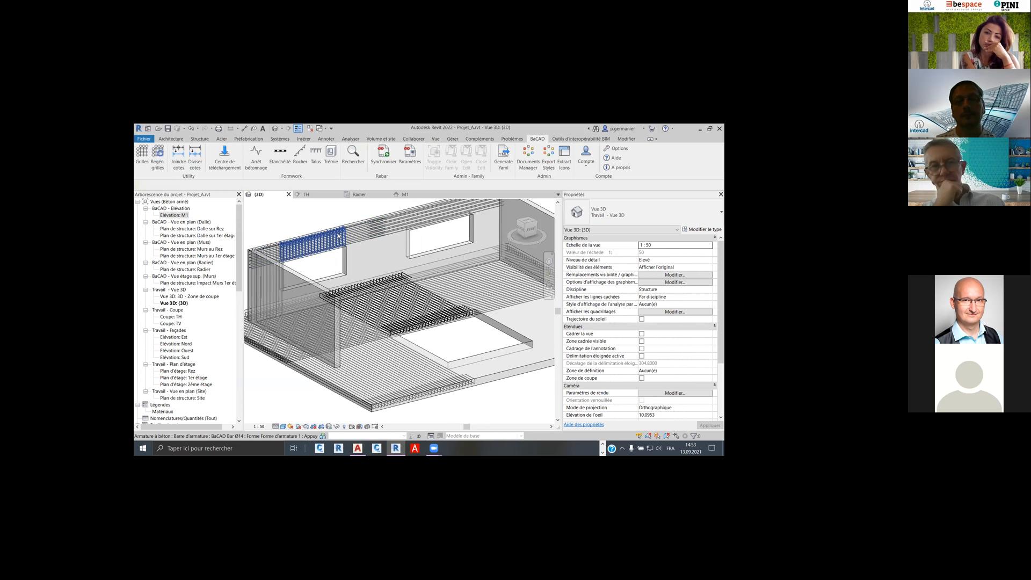
left_click(341, 238)
Clear the rebar selection in the TH section, then close TH and return to elevation M1
left_click(306, 195)
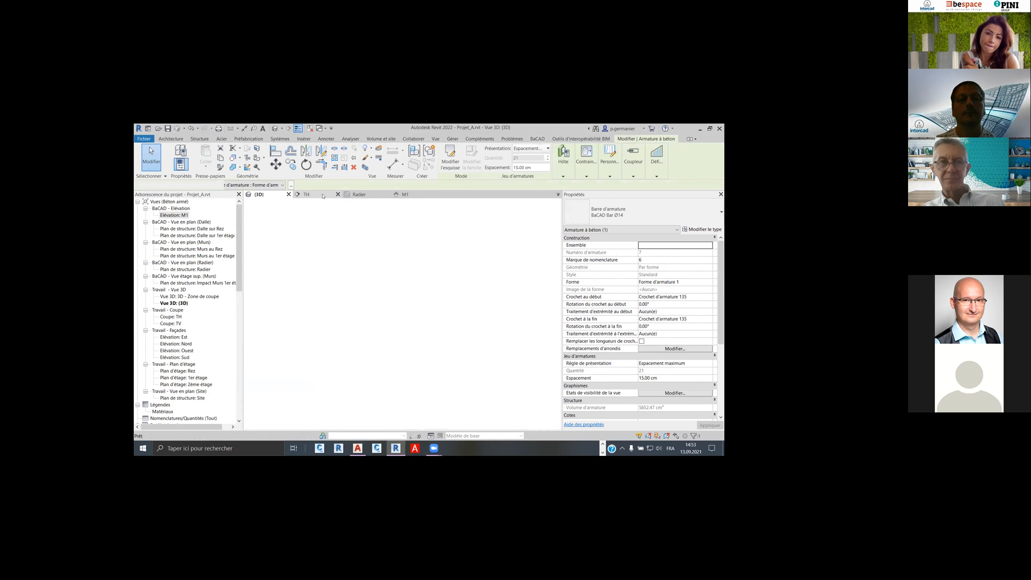
scroll(343, 274, "up", 2)
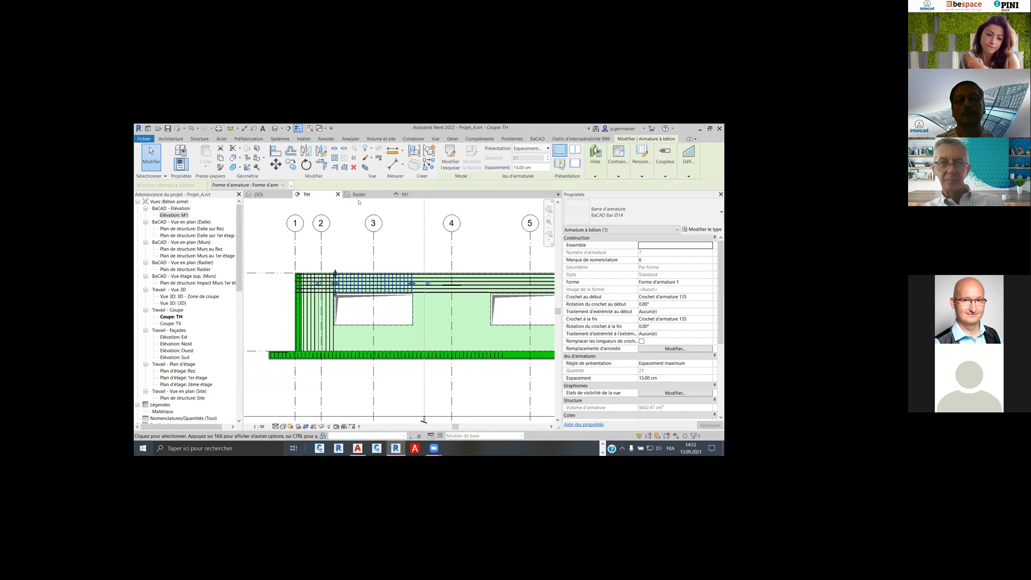
left_click(367, 242)
left_click(406, 194)
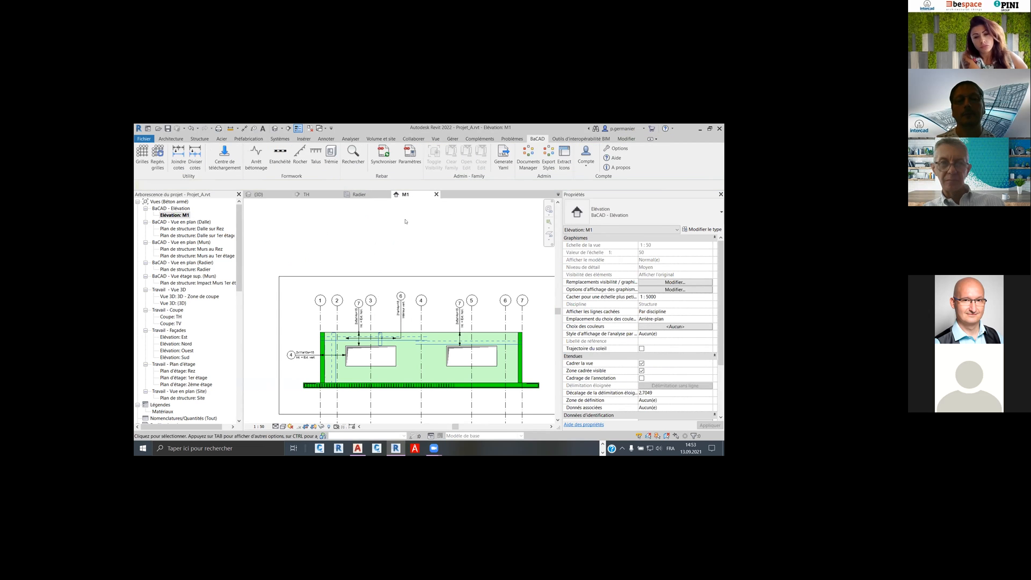
left_click(337, 195)
Zoom in on the M1 wall, select the Rebar Position 7 detail group, then deselect it
scroll(360, 317, "up", 2)
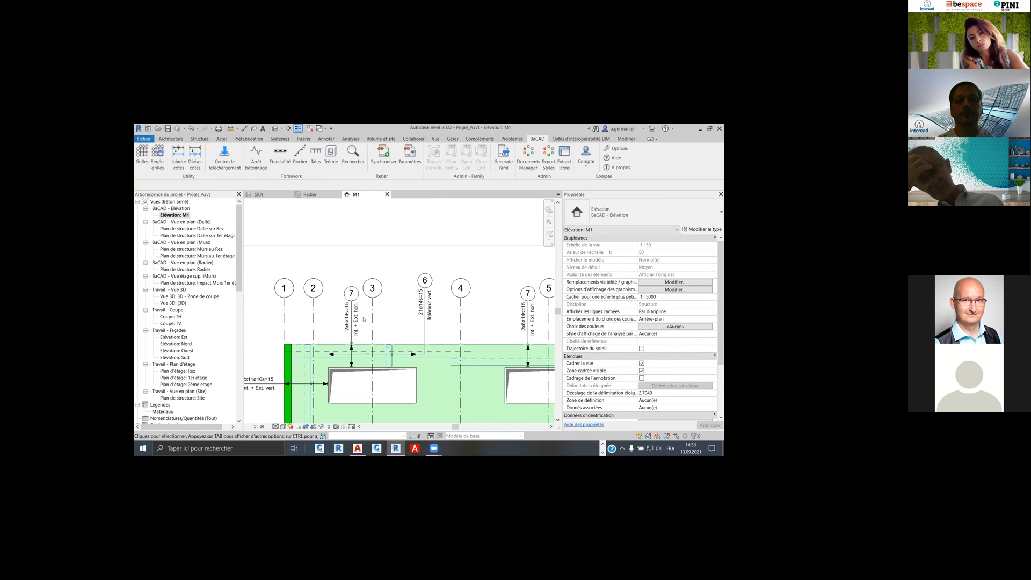
left_click(357, 317)
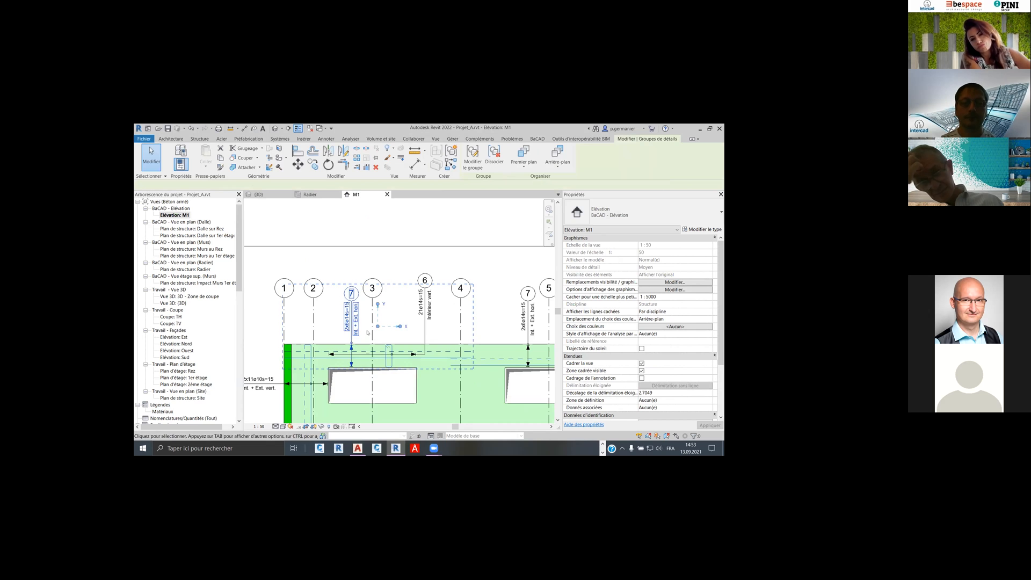
scroll(391, 311, "down", 1)
middle_click_drag(391, 311, 338, 307)
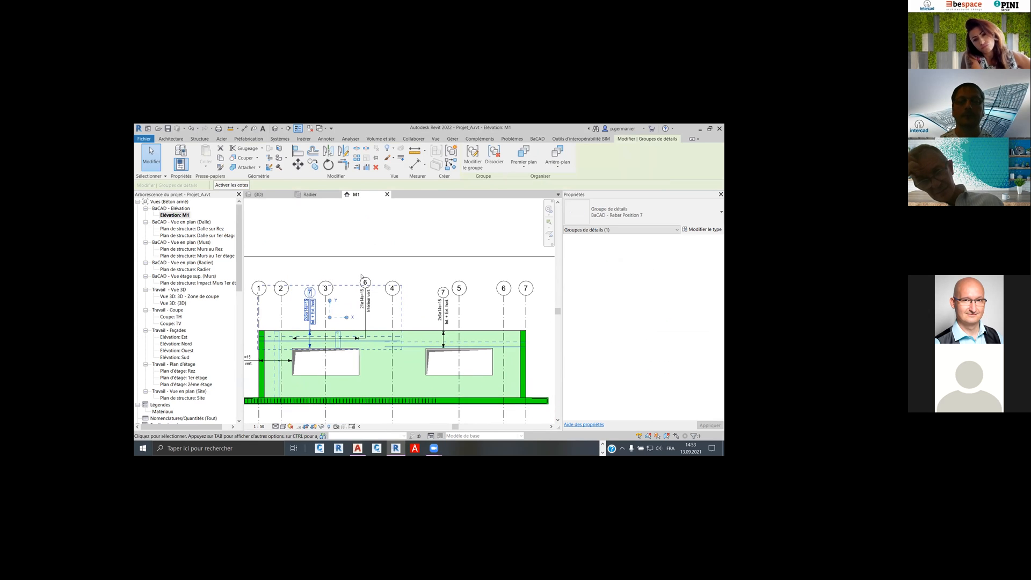
left_click(357, 237)
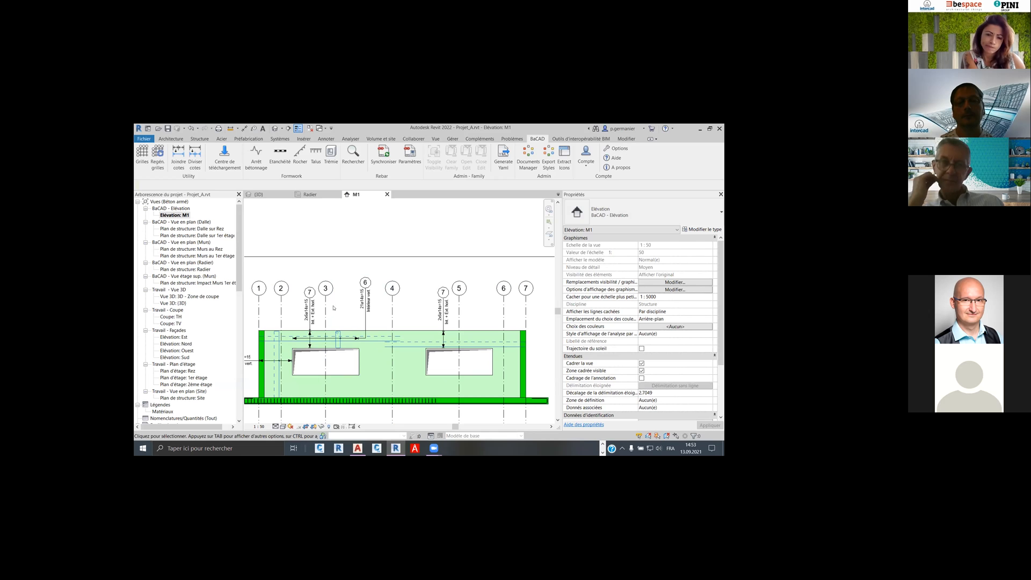
Open Exemple-Armature.rvt from recent documents and select rebar tag 52 in section B
left_click(154, 140)
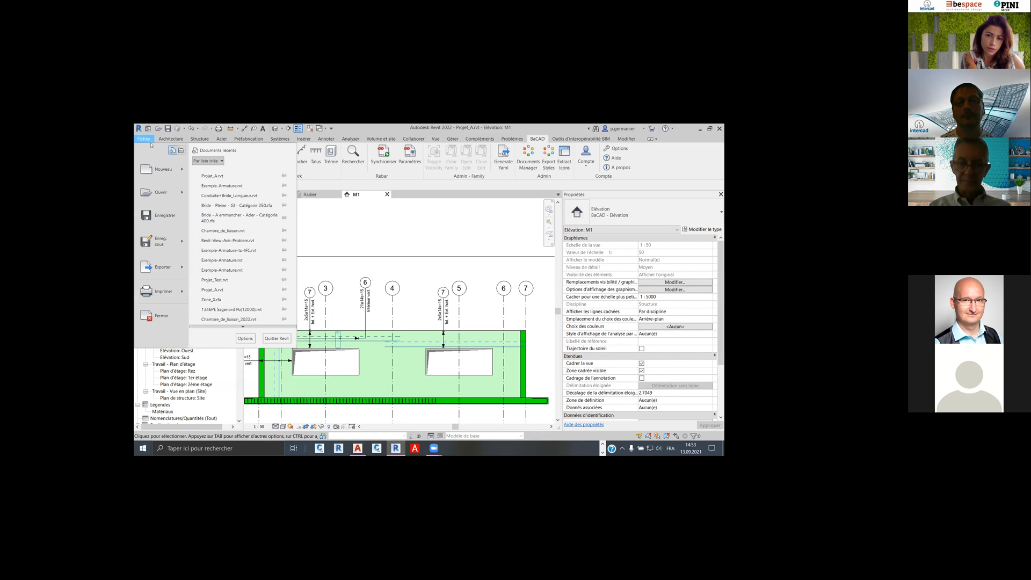
left_click(231, 186)
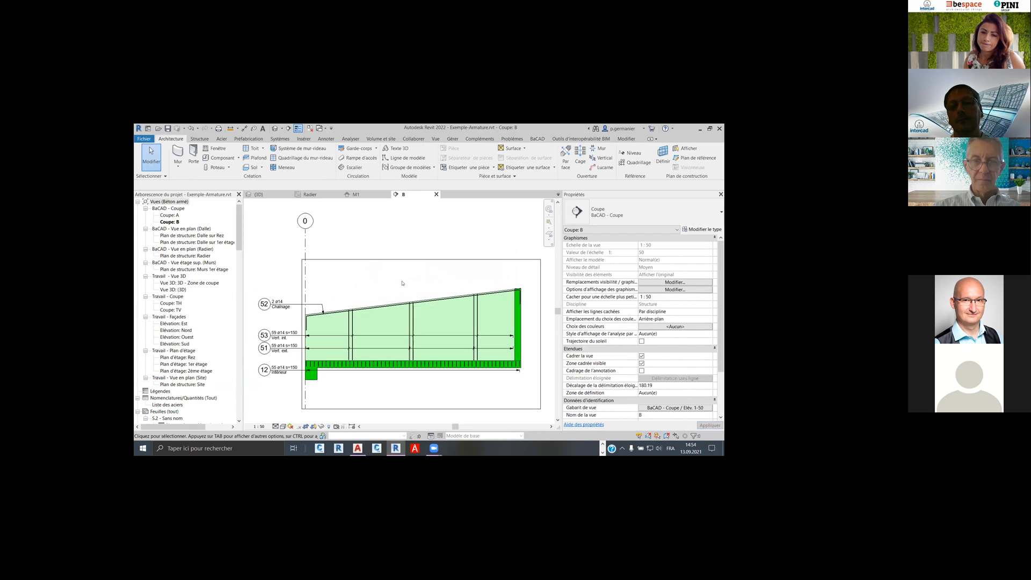
middle_click_drag(300, 315, 373, 288)
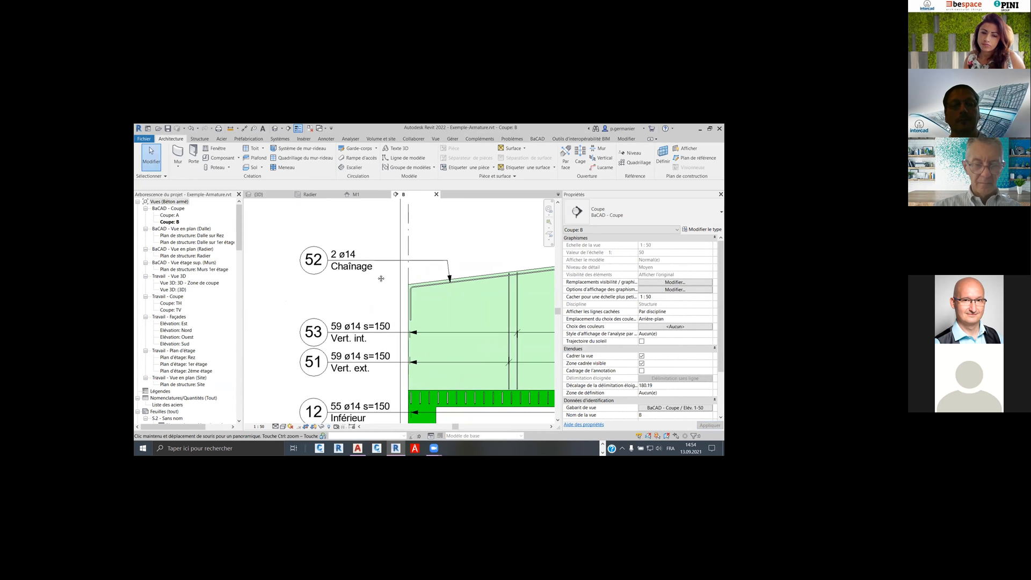
left_click(354, 262)
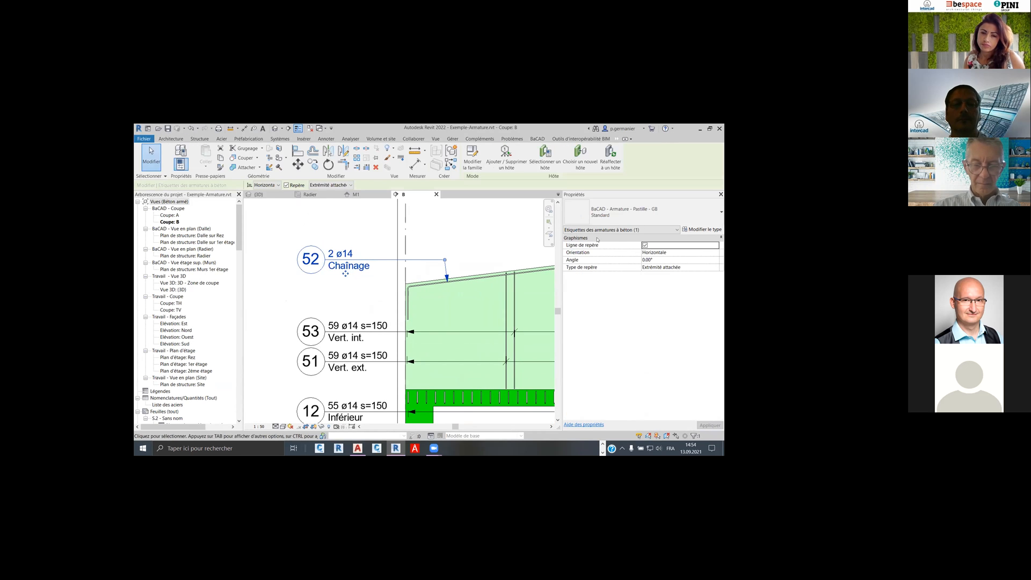
Deselect tag 52, move section B over the footing, and select slab rebar set 12
scroll(451, 270, "down", 2)
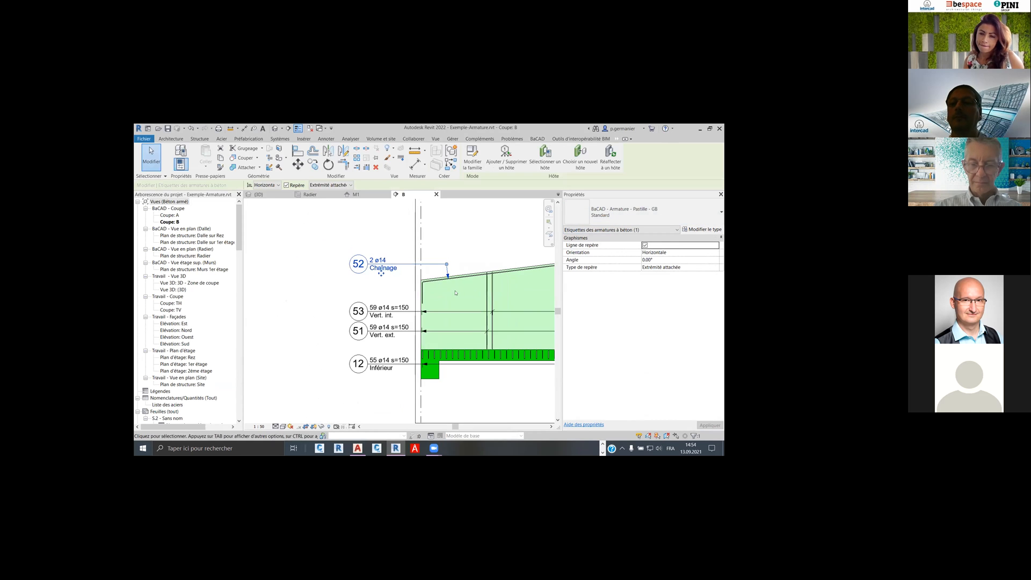
middle_click_drag(452, 270, 355, 270)
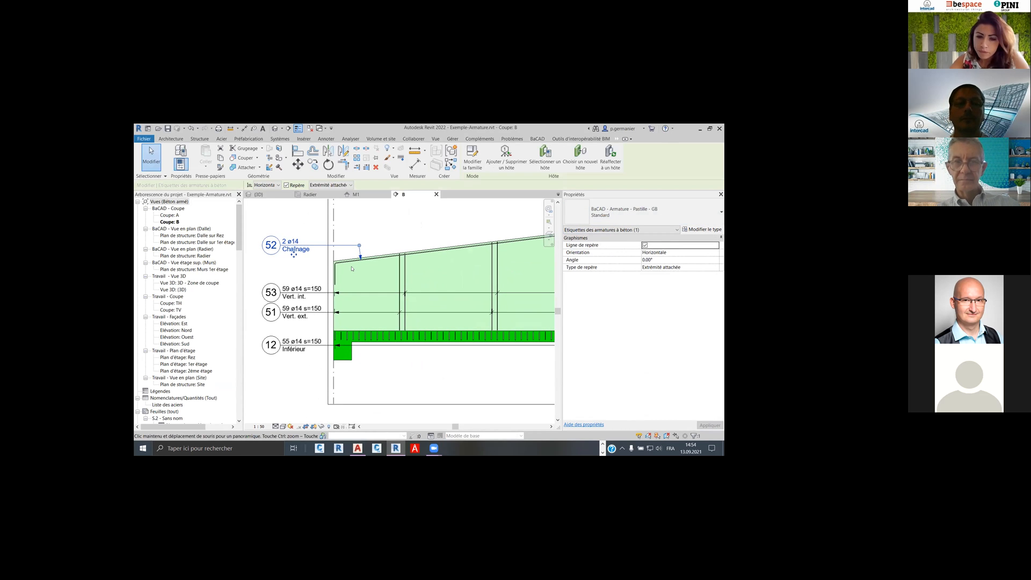
key("Escape")
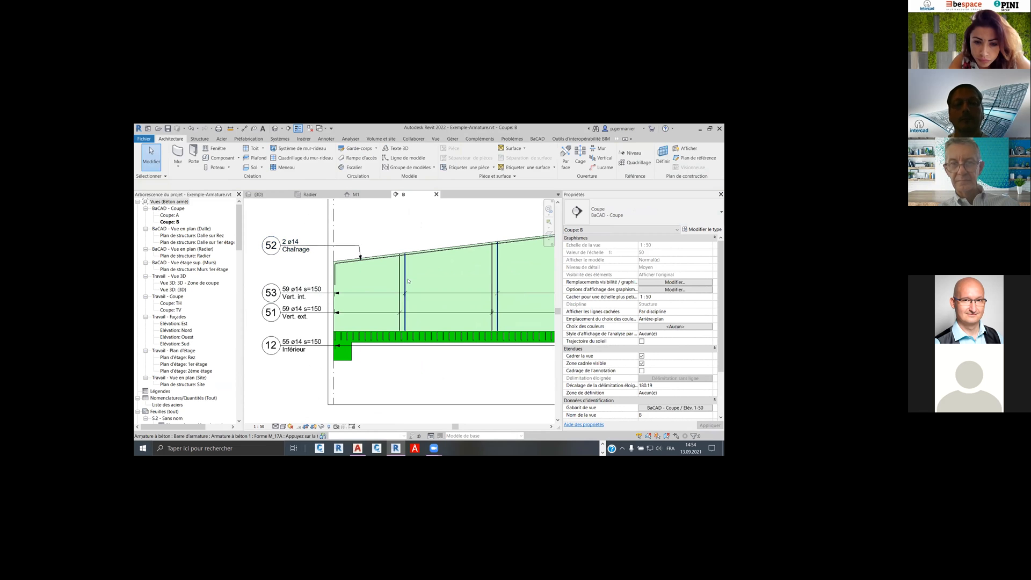
scroll(376, 334, "down", 3)
mouse_move(376, 333)
middle_mouse_down()
mouse_move(355, 328)
mouse_move(382, 353)
middle_mouse_up()
scroll(346, 342, "up", 5)
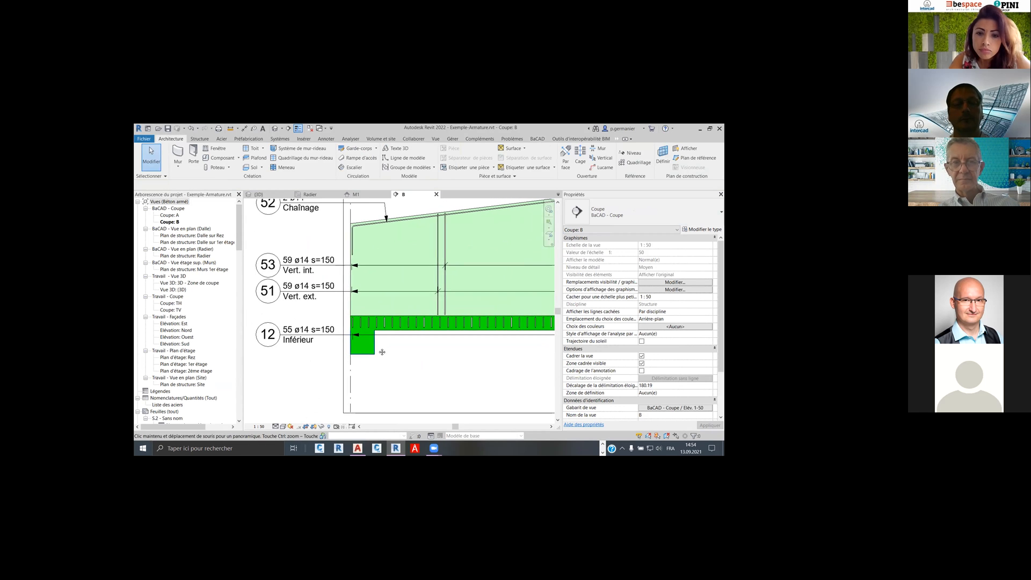
left_click(372, 325)
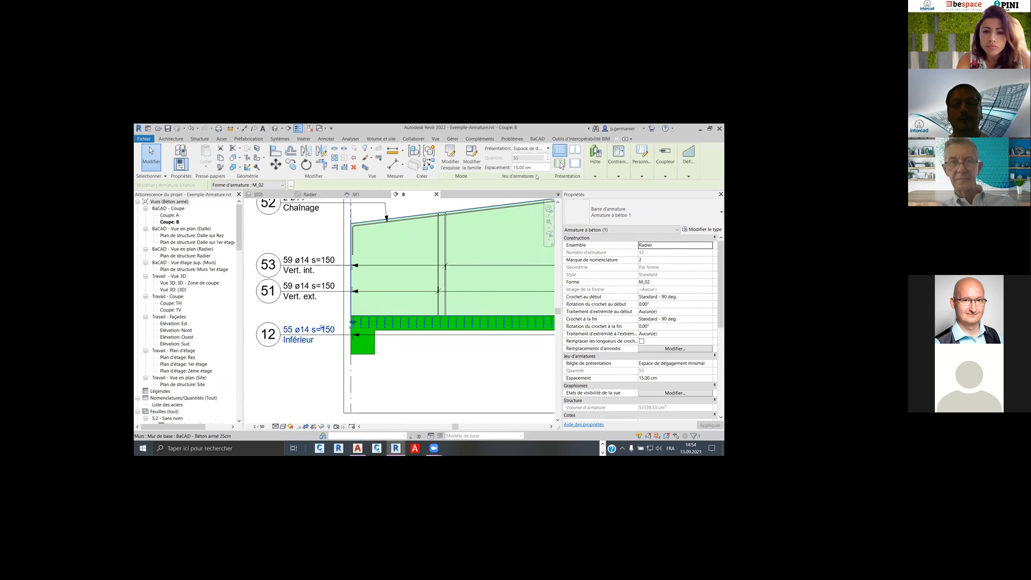
Change rebar set 12's spacing to 10 cm, then set it back to 15 cm
left_click(524, 168)
type("10")
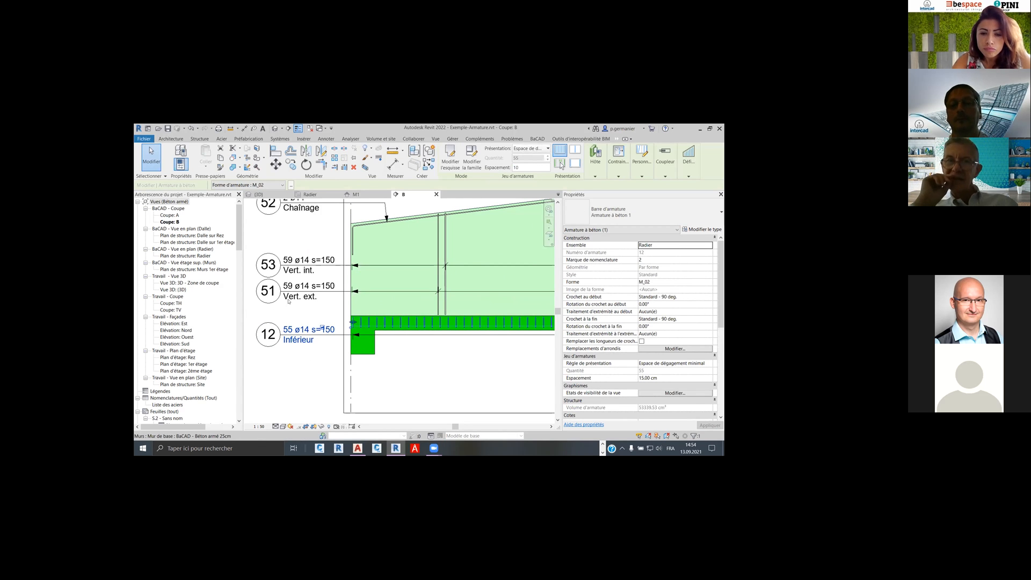
key("Return")
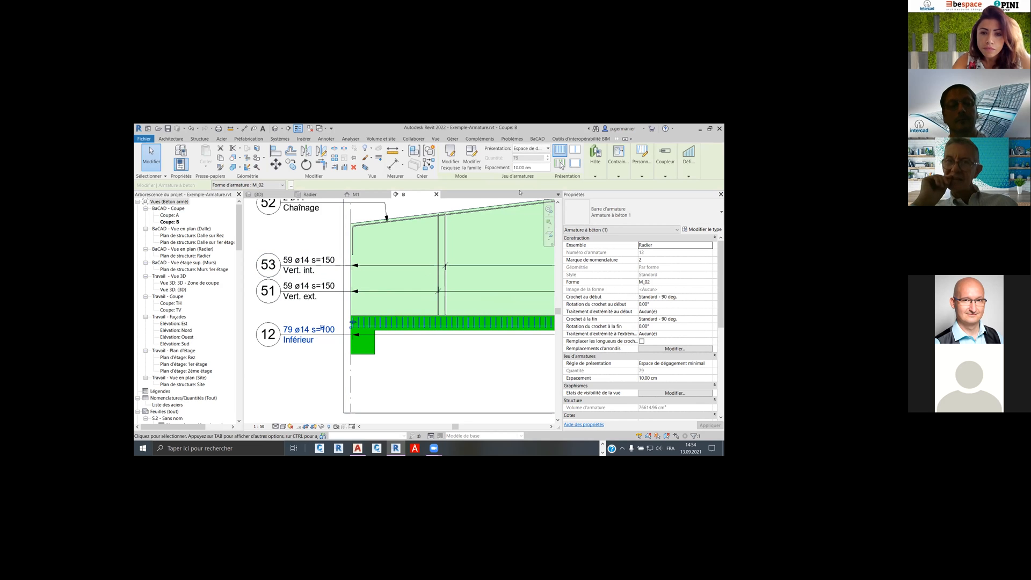
left_click(541, 165)
type("15")
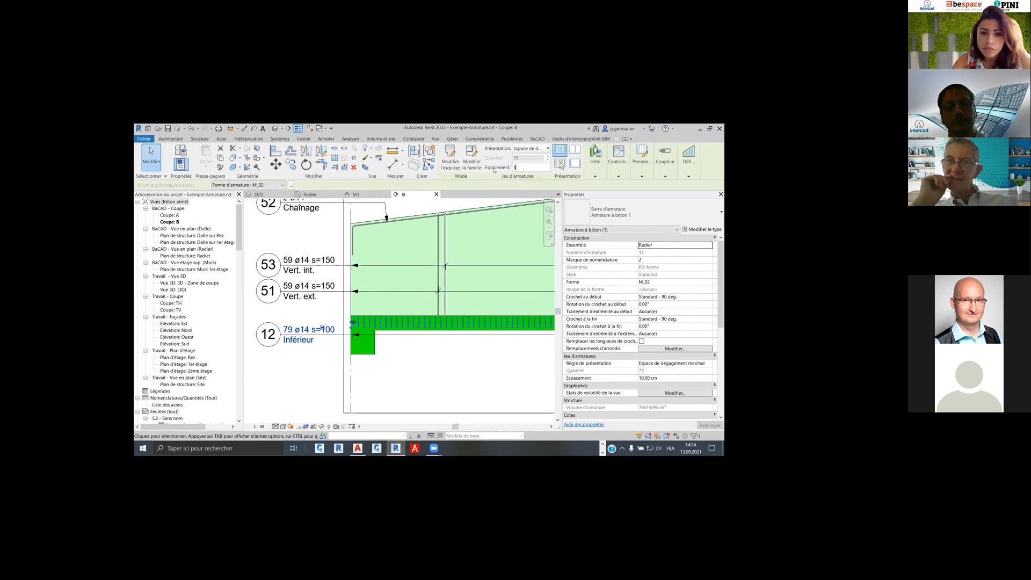
key("Return")
Open rebar set 12's type properties, cancel without changes, and deselect the rebar
middle_click_drag(453, 345, 445, 362)
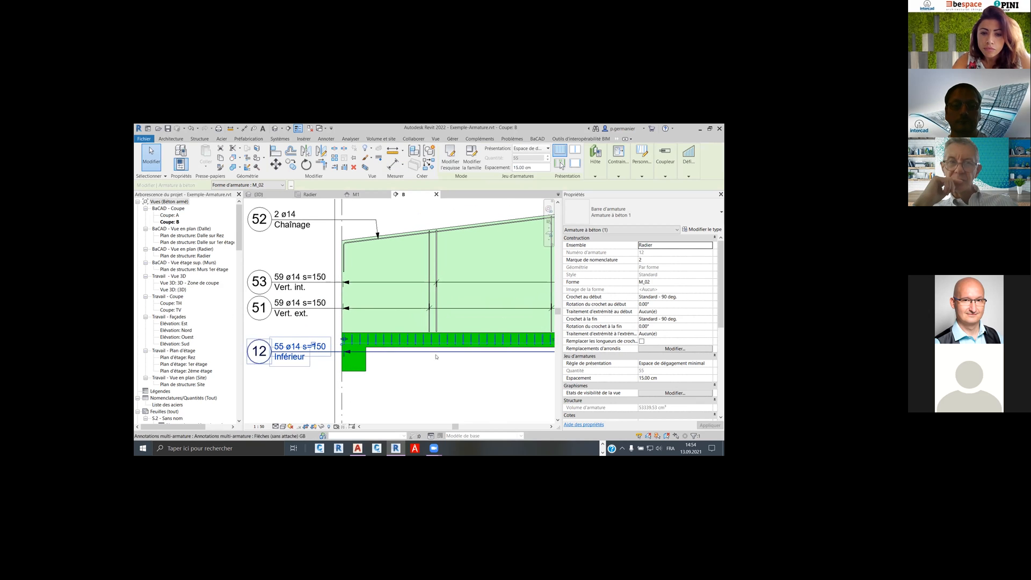
left_click(692, 233)
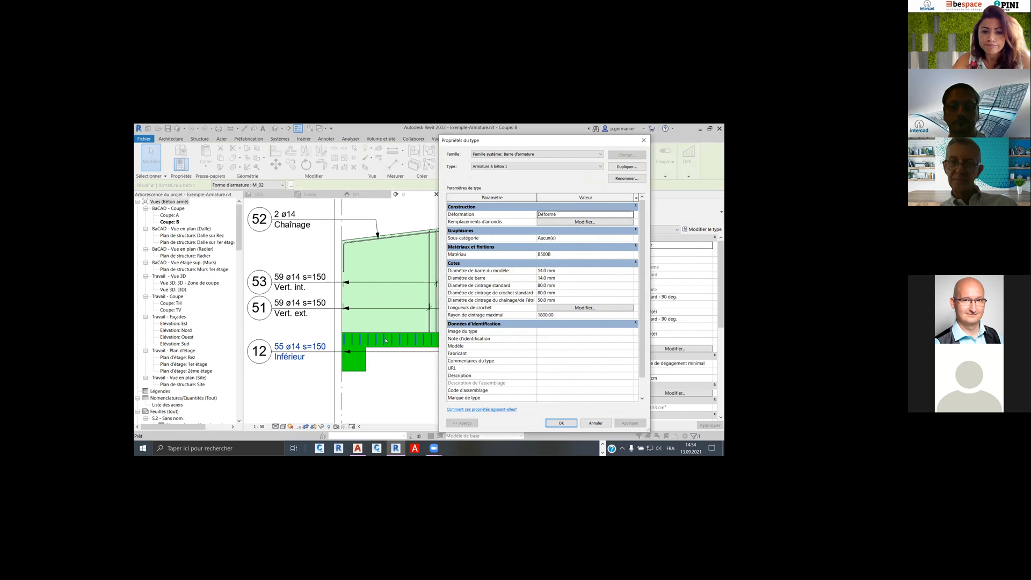
left_click(596, 423)
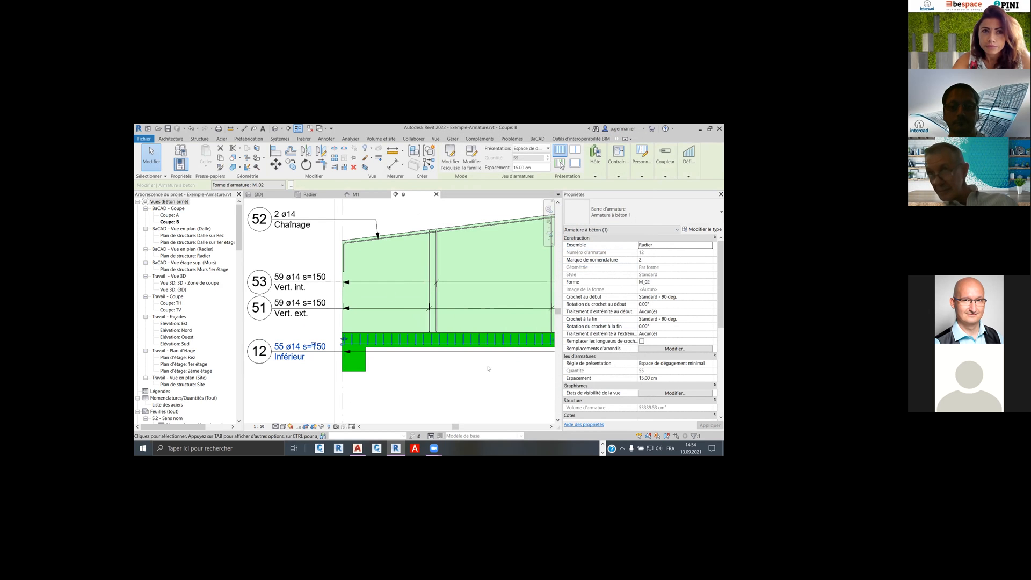
key("Escape")
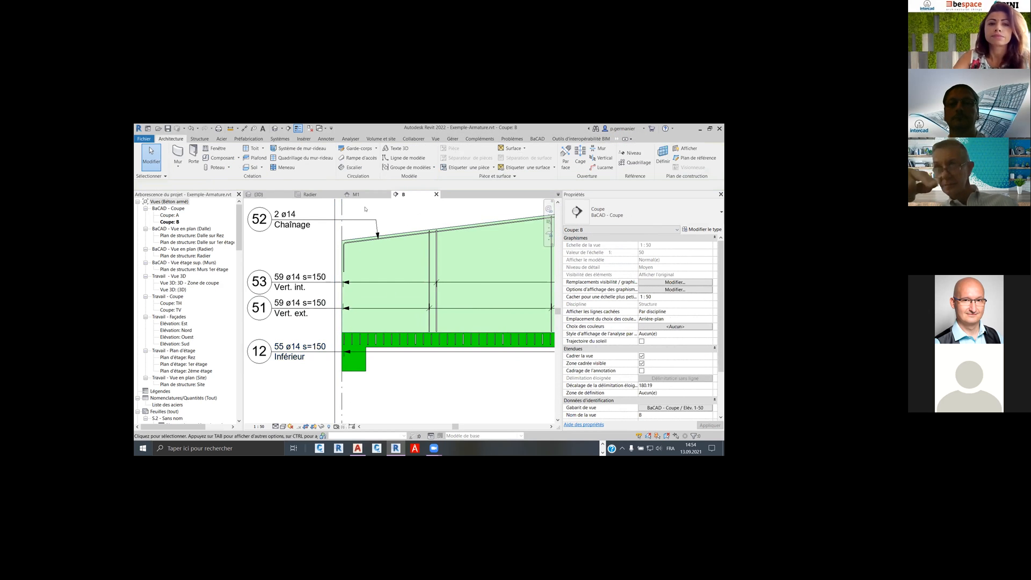
scroll(344, 287, "down", 2)
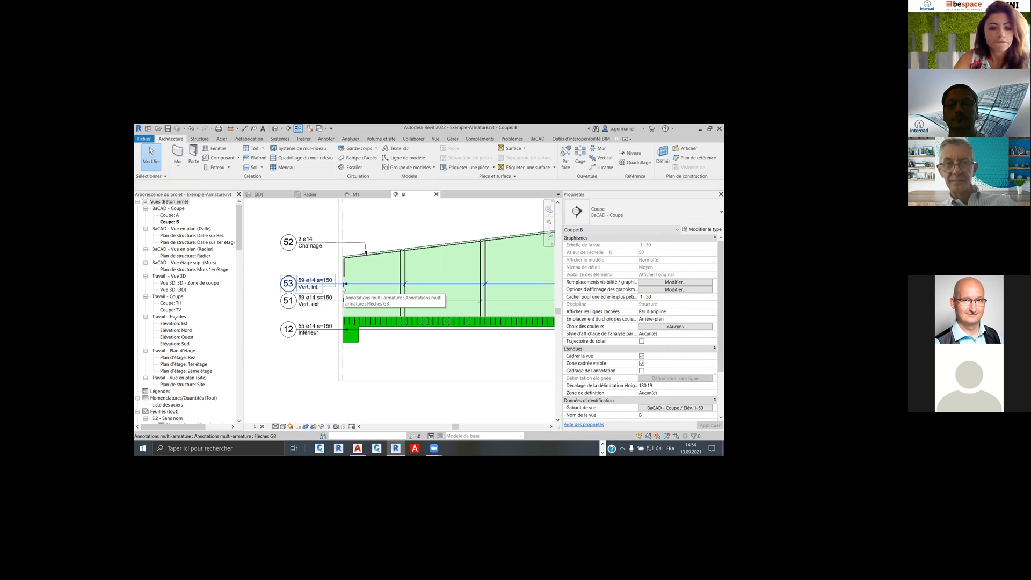
scroll(418, 284, "up", 2)
scroll(409, 262, "down", 2)
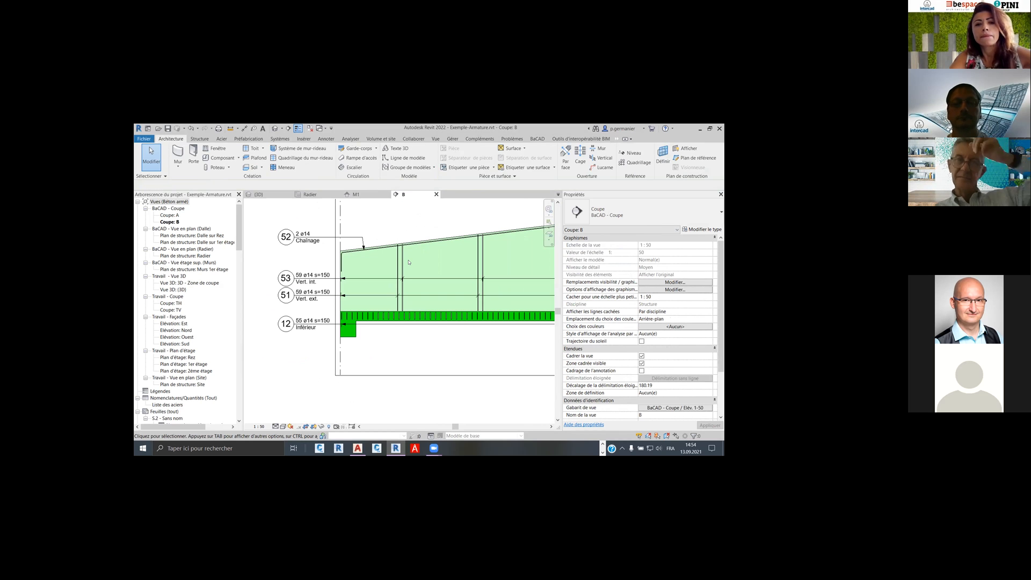
left_click(141, 448)
type("control")
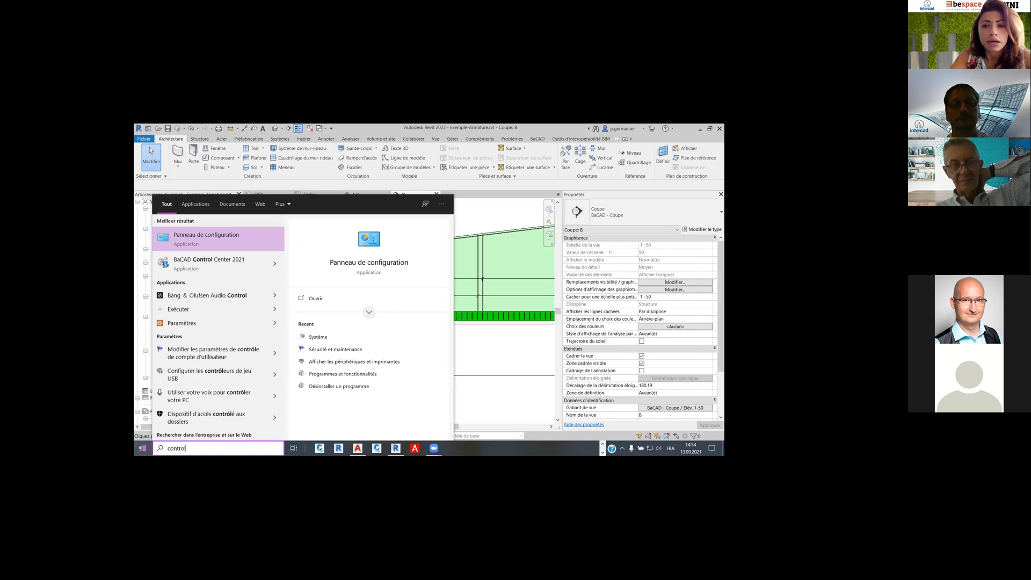
left_click(184, 263)
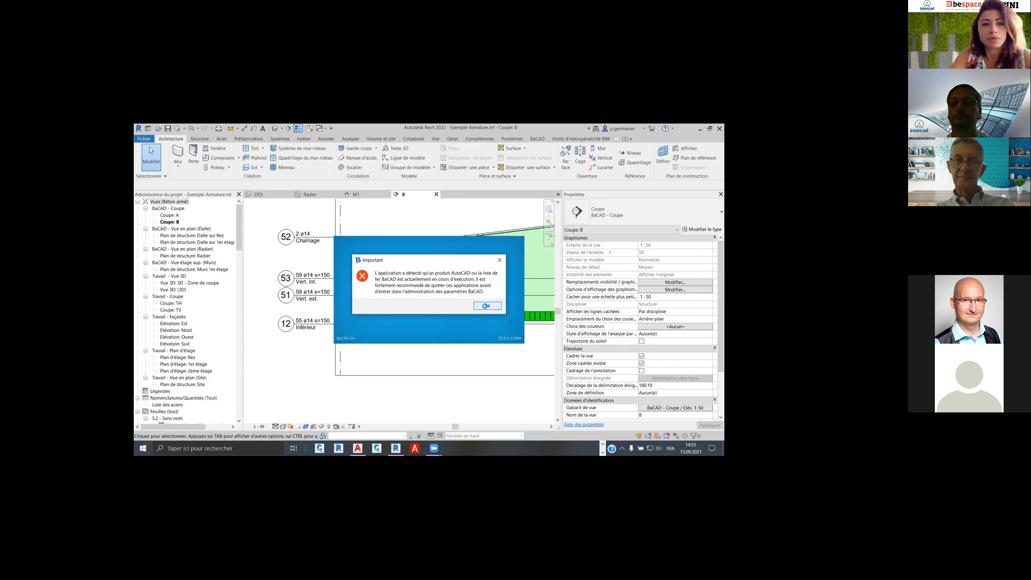
left_click(487, 305)
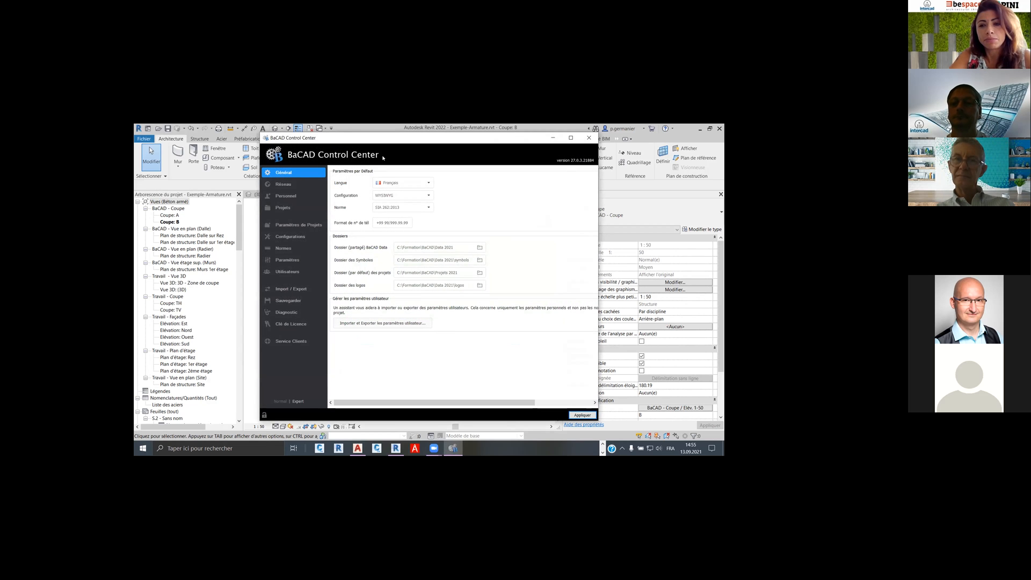
mouse_move(257, 157)
left_mouse_down()
mouse_move(195, 157)
mouse_move(235, 144)
mouse_move(246, 164)
left_mouse_up()
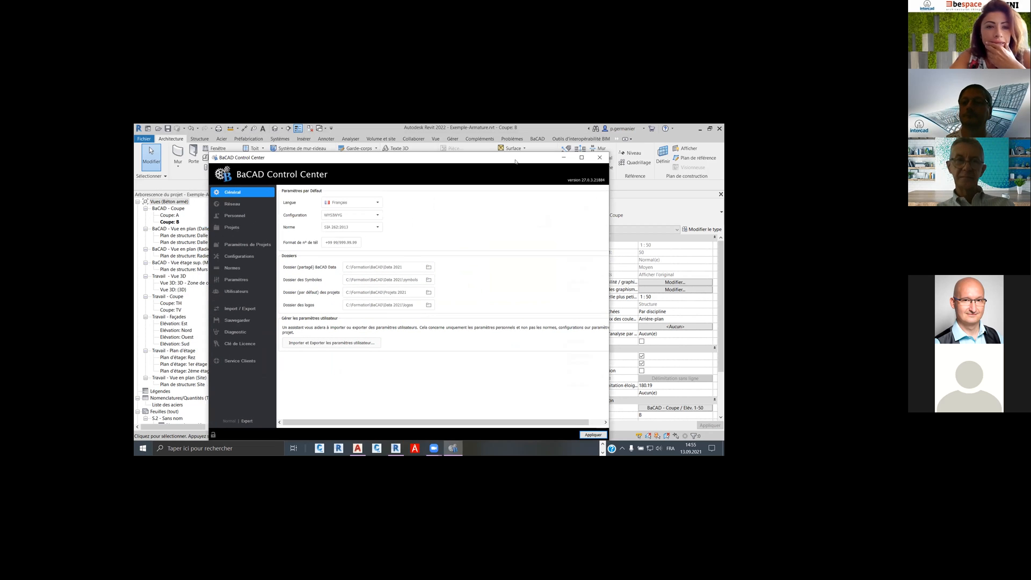
left_click(600, 157)
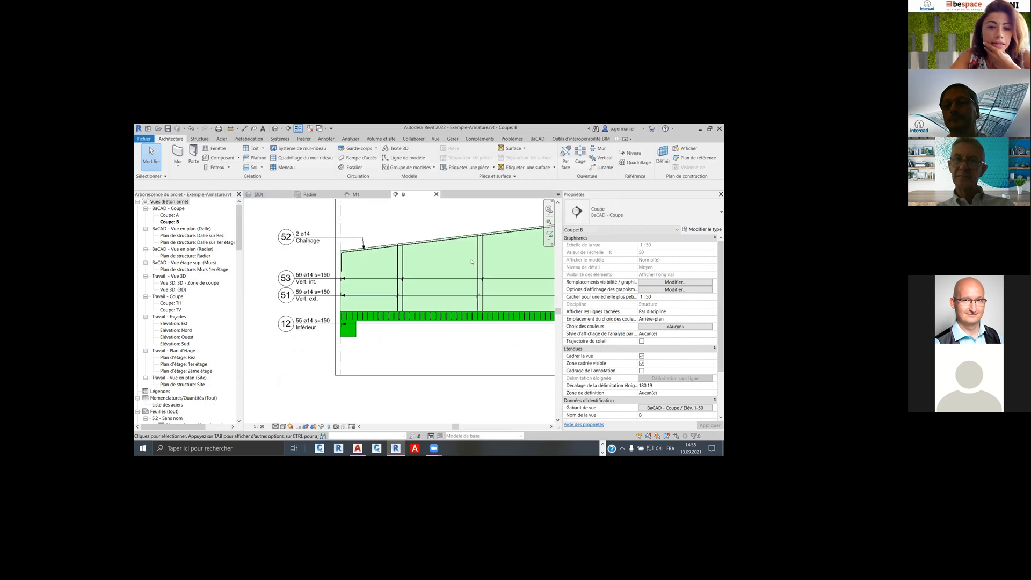
View Projet_A's M1 elevation centred on the wall, then go back to section B
left_click(436, 194)
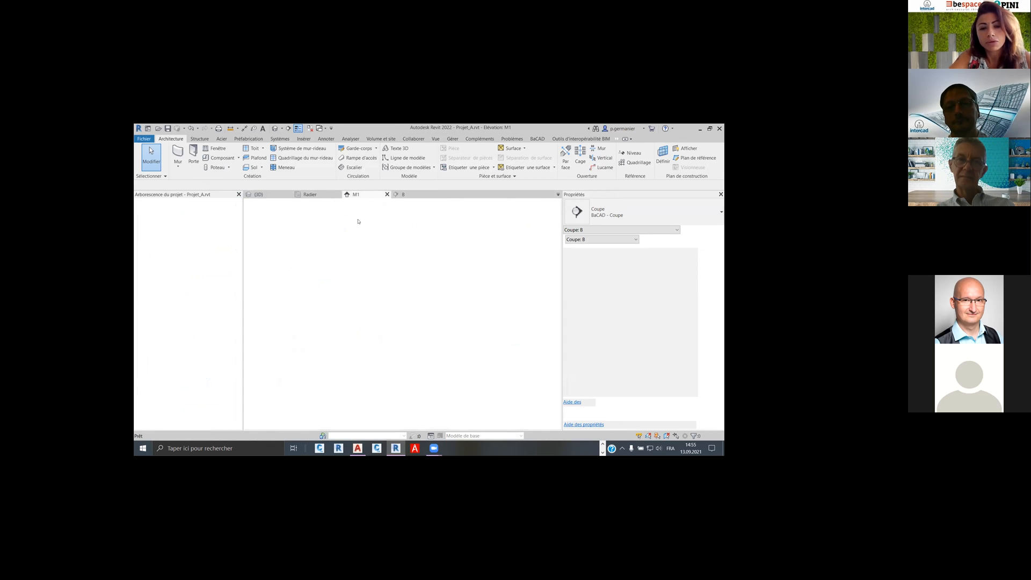
middle_click_drag(380, 288, 405, 263)
scroll(405, 263, "down", 1)
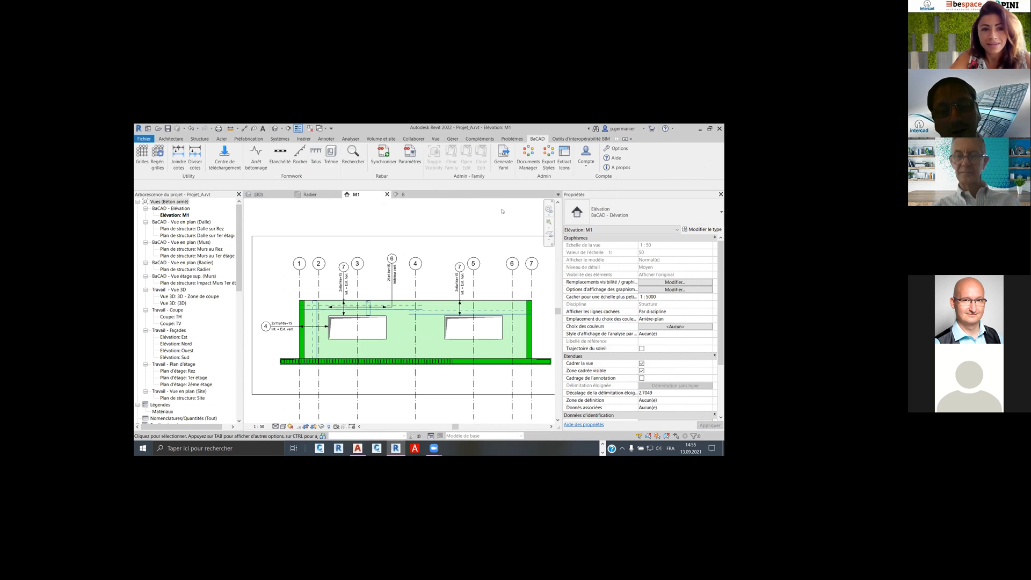
left_click(407, 196)
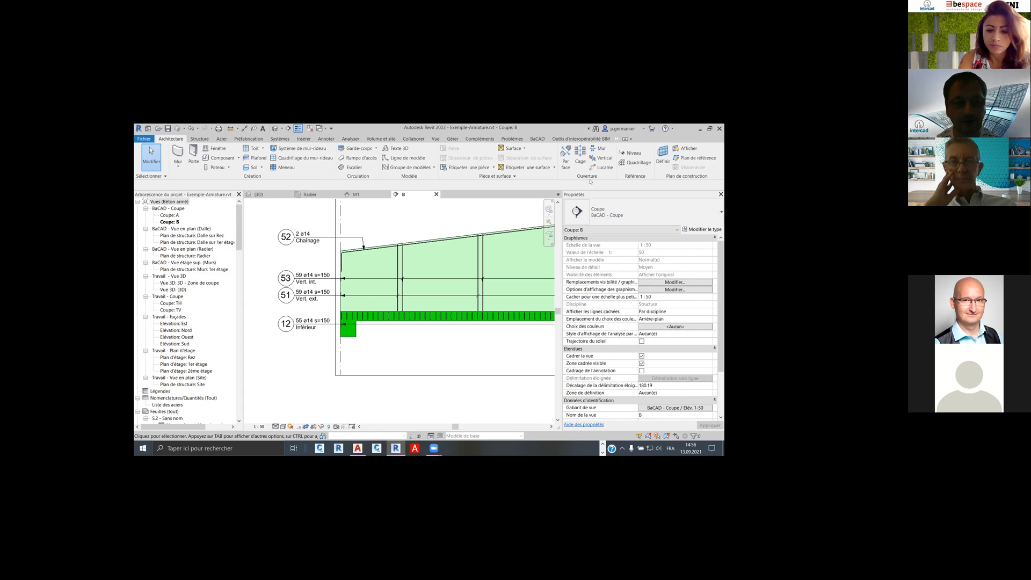
With the BaCAD ribbon tab showing, zoom in on Projet_A's 3D view of the slab rebar
left_click(535, 140)
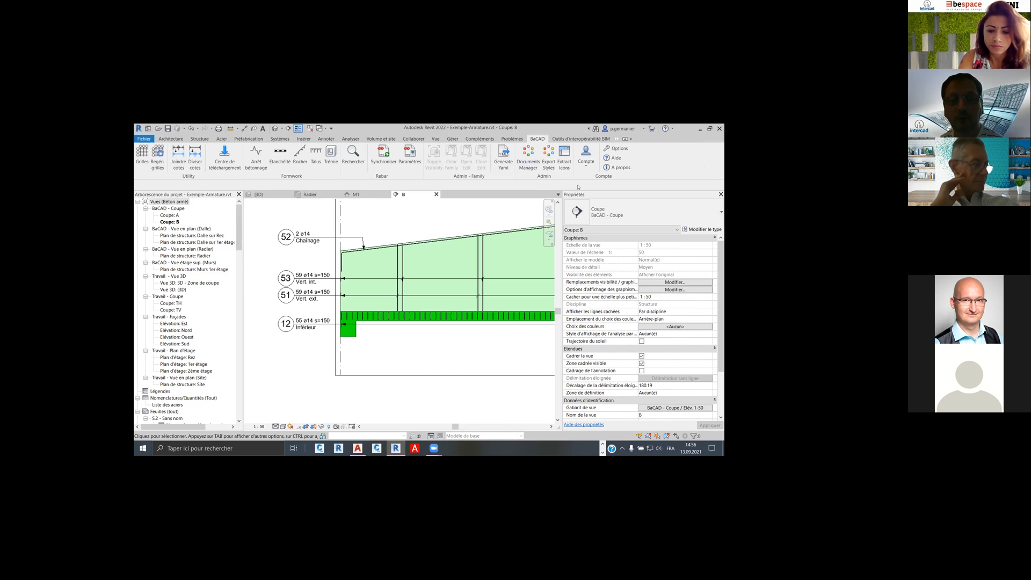
left_click(258, 194)
scroll(405, 293, "up", 5)
scroll(404, 294, "down", 5)
scroll(338, 323, "up", 5)
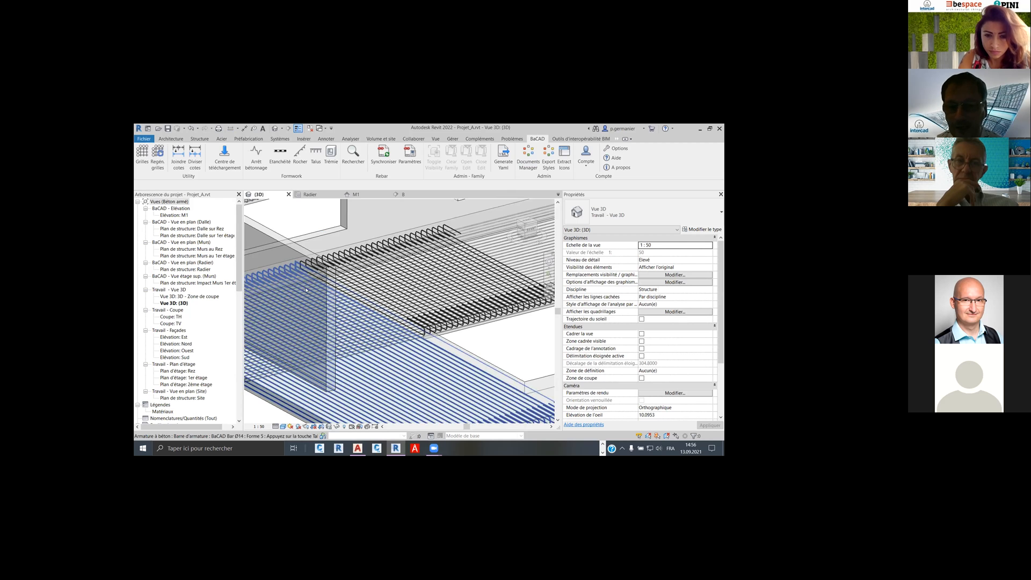
Open Exemple-Armature's 3D view and orbit it to see the slab and wall bars
left_click(404, 194)
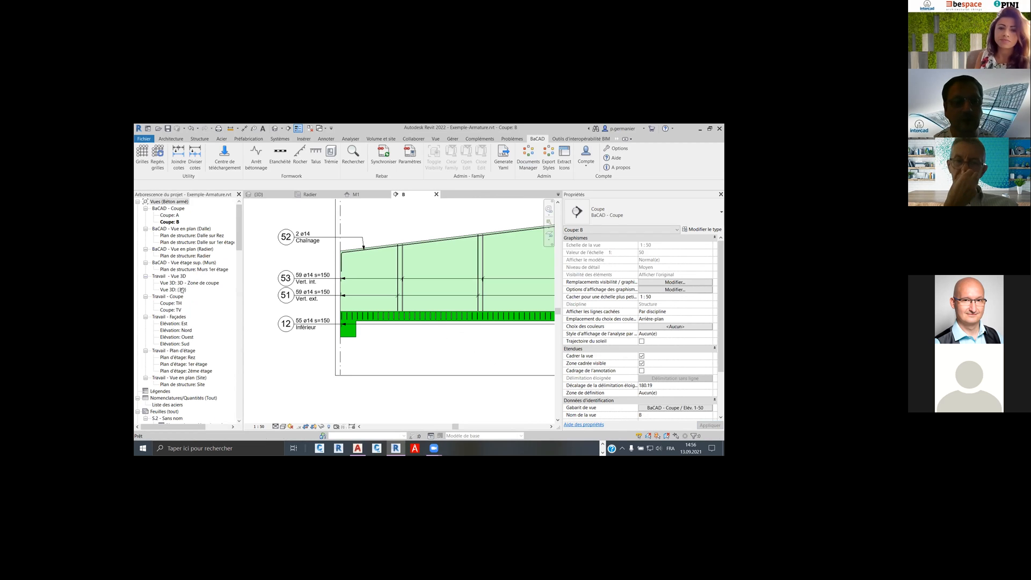
double_click(181, 290)
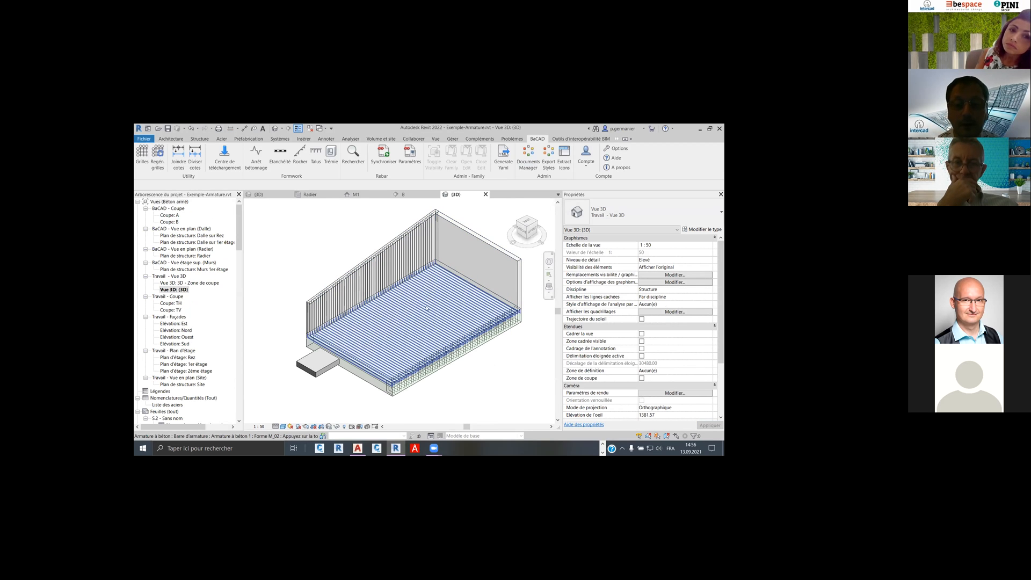
middle_click_drag(397, 358, 367, 260, "shift")
scroll(368, 259, "up", 5)
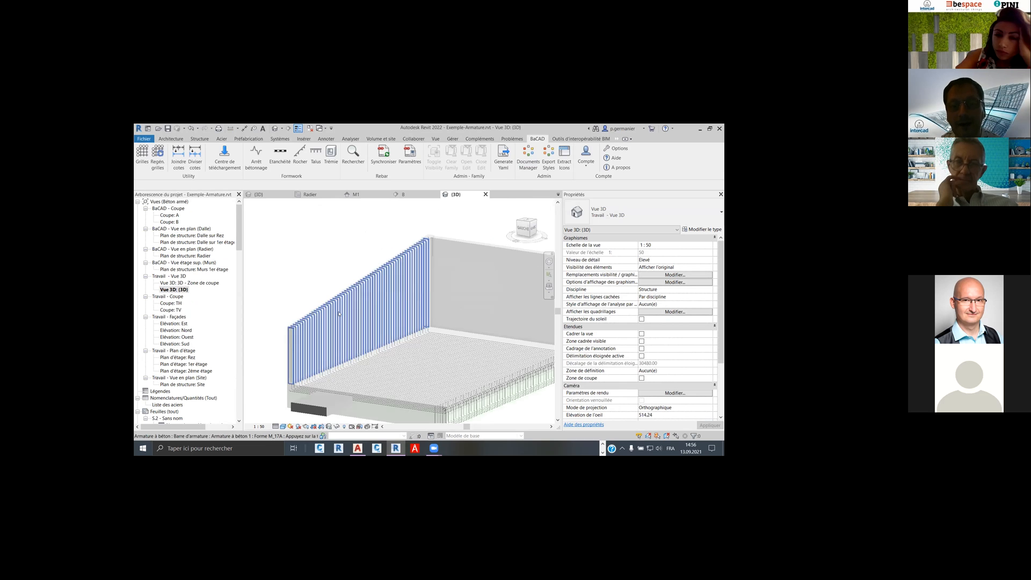
middle_click_drag(344, 311, 304, 253, "shift")
Back in Projet_A's 3D view, select the slab opening to inspect its size
left_click(260, 194)
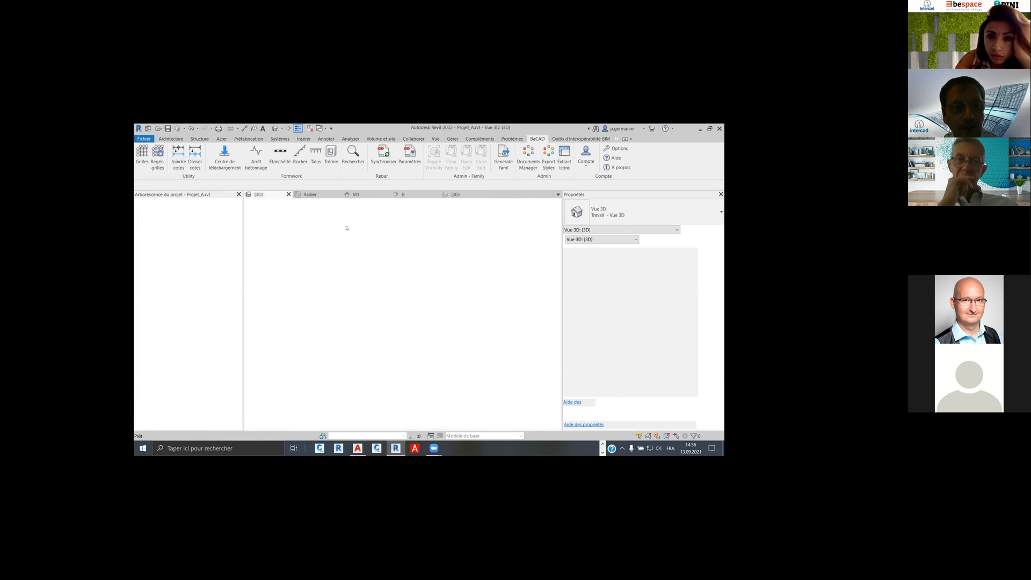
scroll(480, 334, "down", 4)
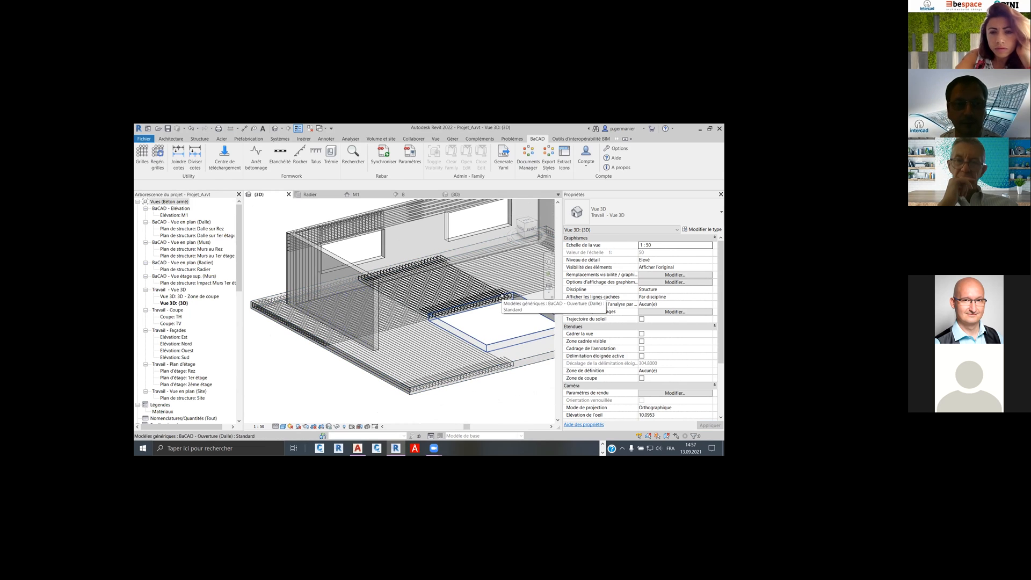
left_click(512, 308)
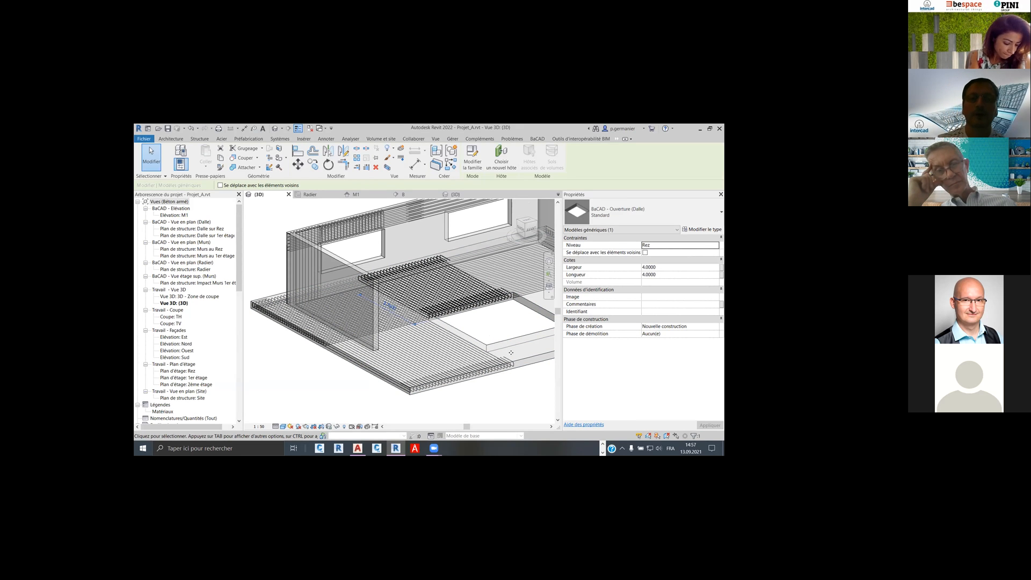
Zoom out to the whole slab and walls and deselect the 4.0000 by 4.0000 opening
middle_click_drag(470, 367, 456, 397)
scroll(408, 383, "down", 2)
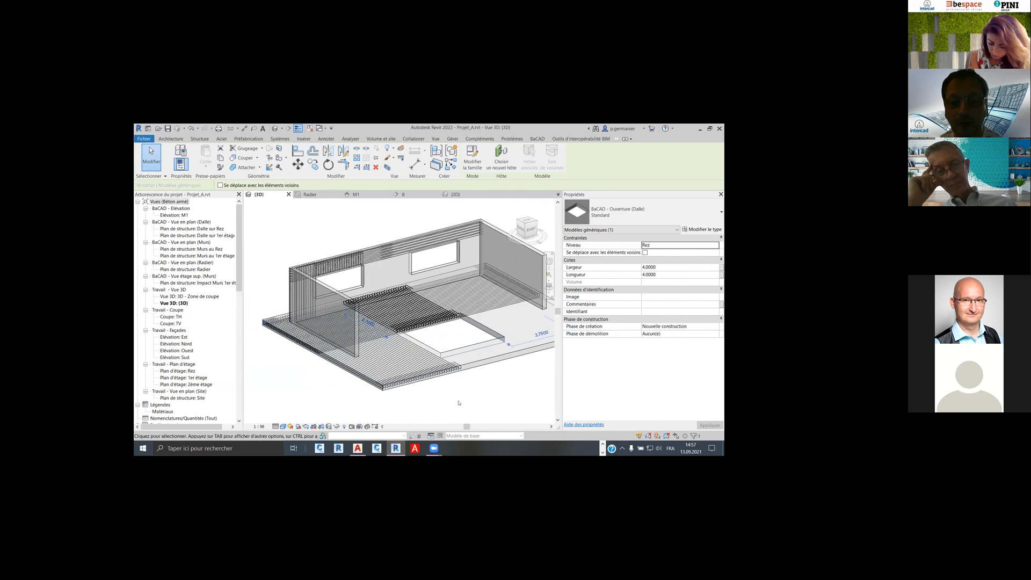
left_click(456, 397)
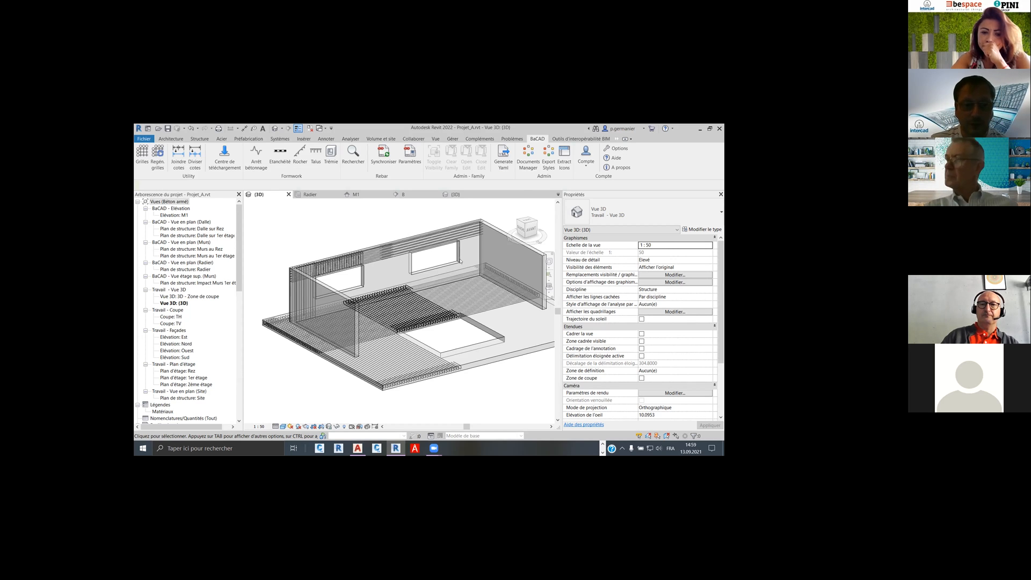
left_click(610, 168)
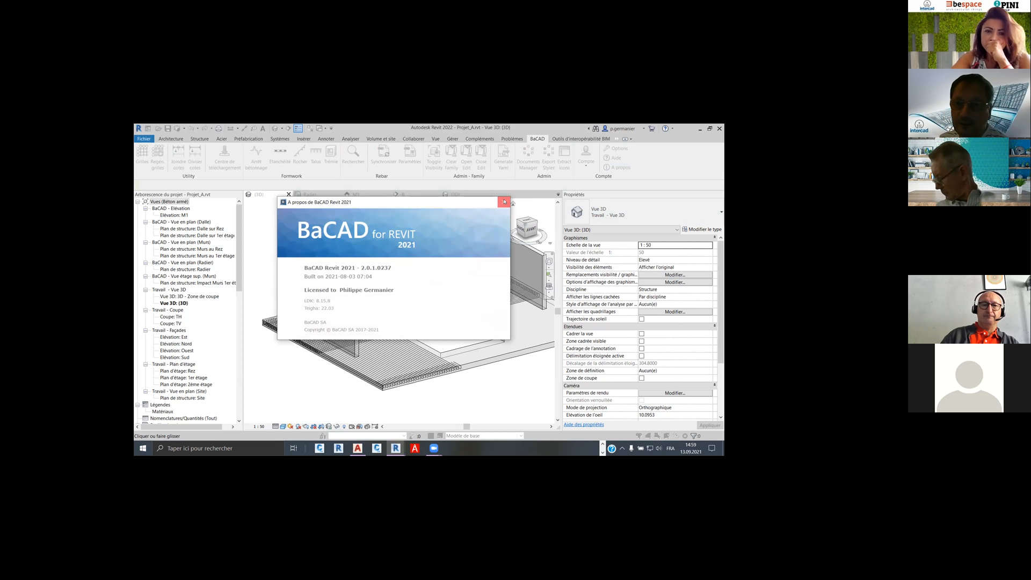
left_click(503, 202)
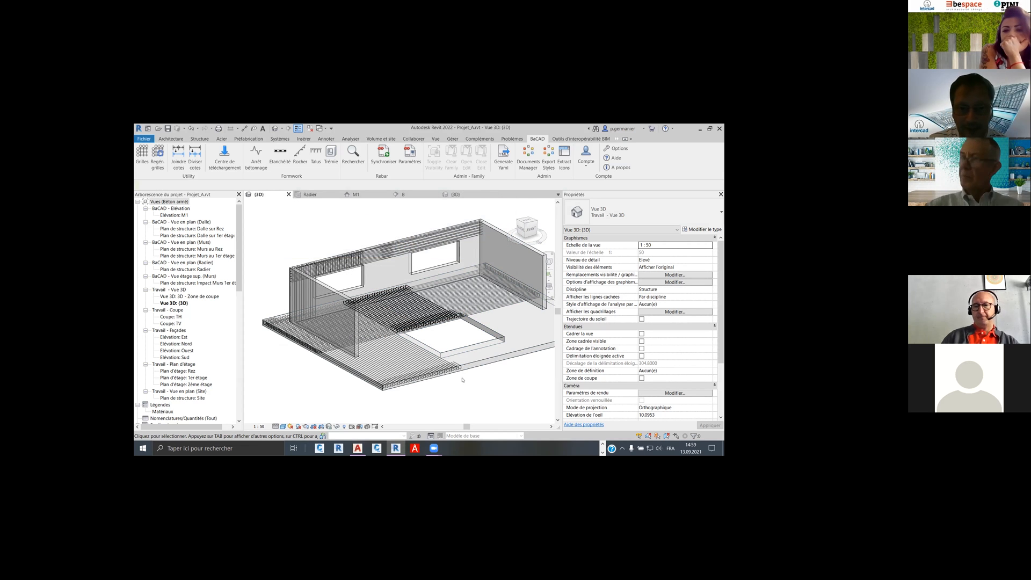
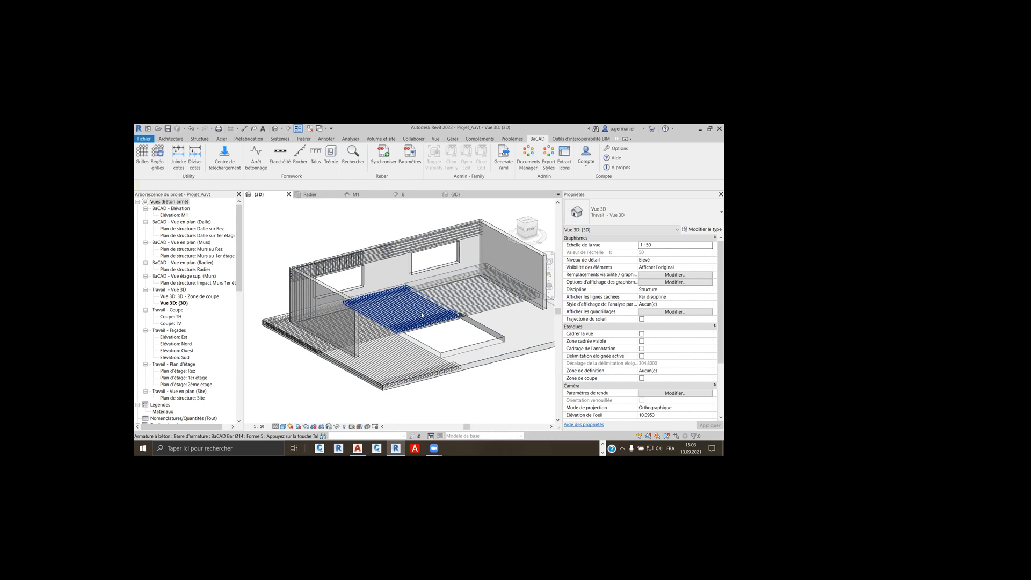
From the Radier plan, open the Coupe: TV section view
scroll(370, 316, "up", 8)
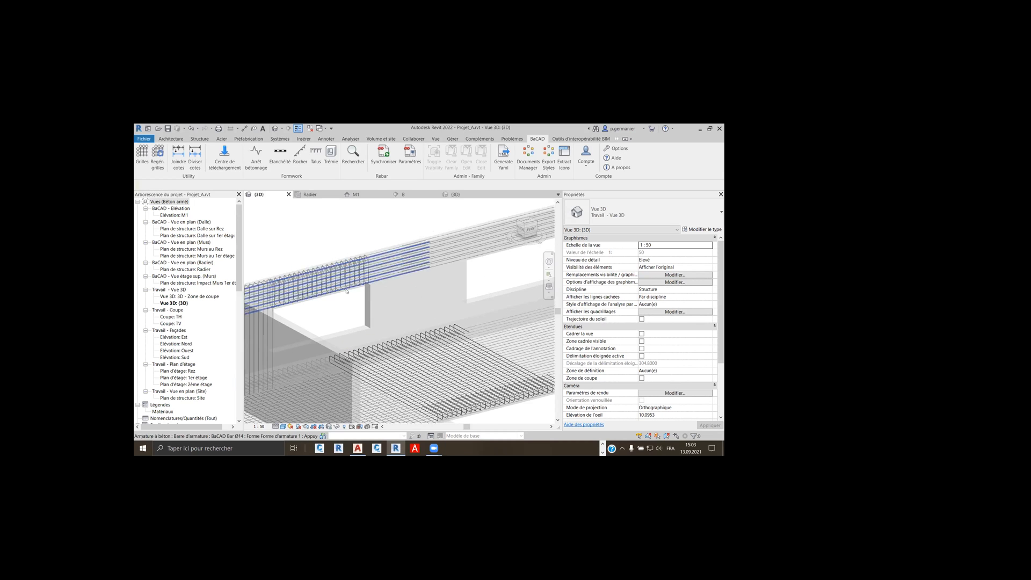
scroll(371, 316, "down", 8)
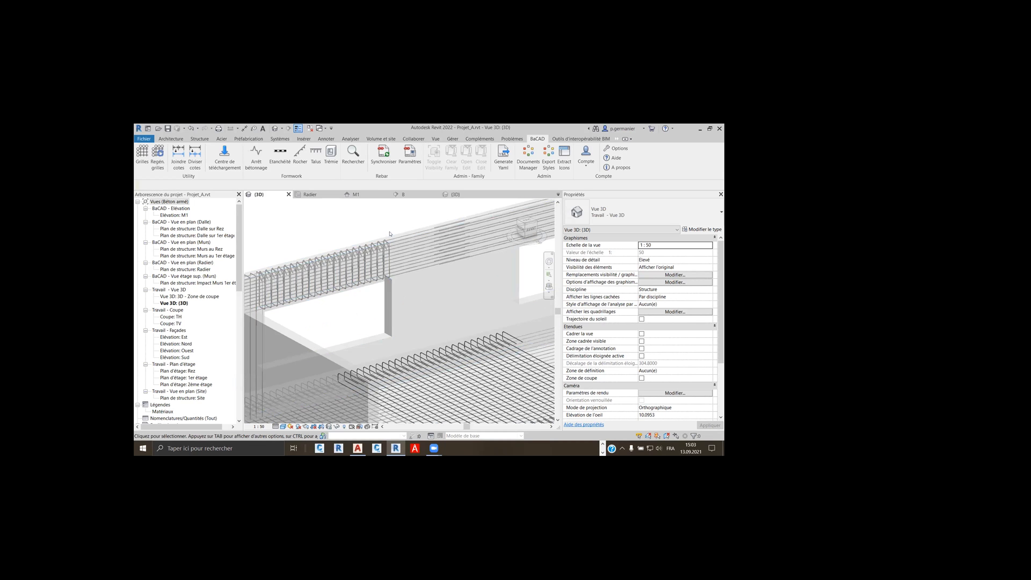
left_click(310, 194)
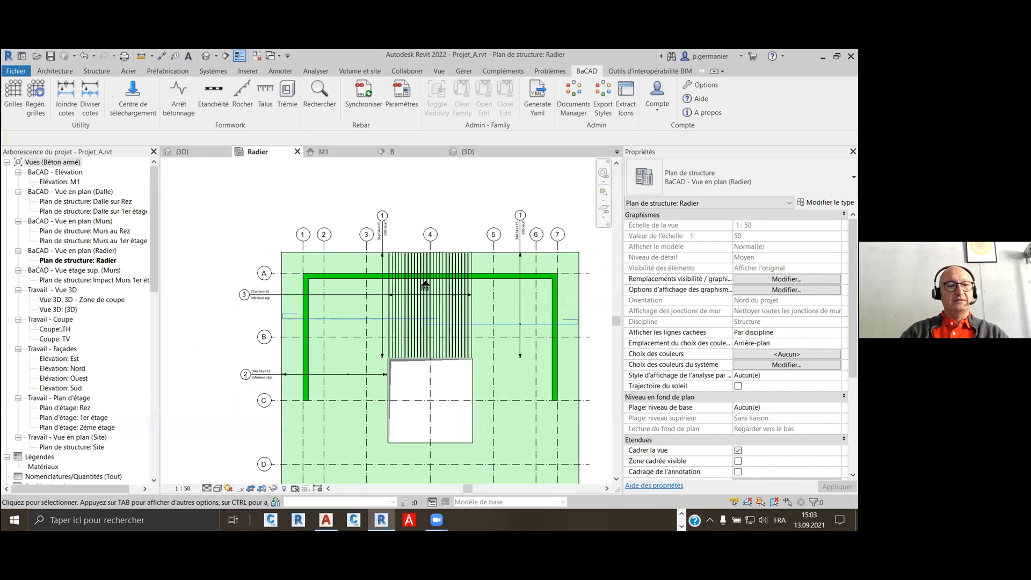
double_click(63, 339)
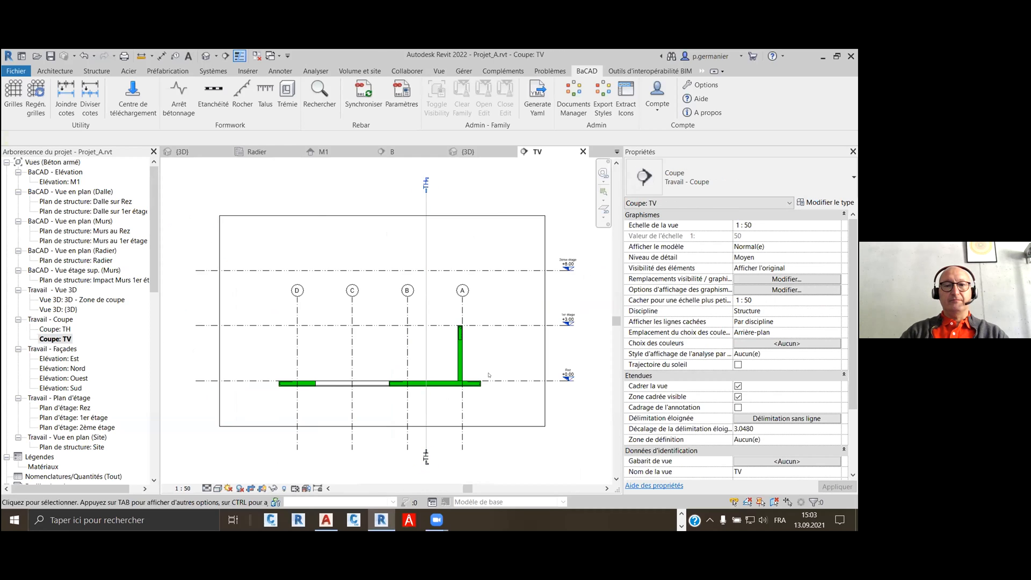
Zoom to wall A's top and select its Ø14 stirrup set of 21 bars at 15 cm
scroll(475, 329, "up", 10)
middle_click_drag(389, 338, 441, 269)
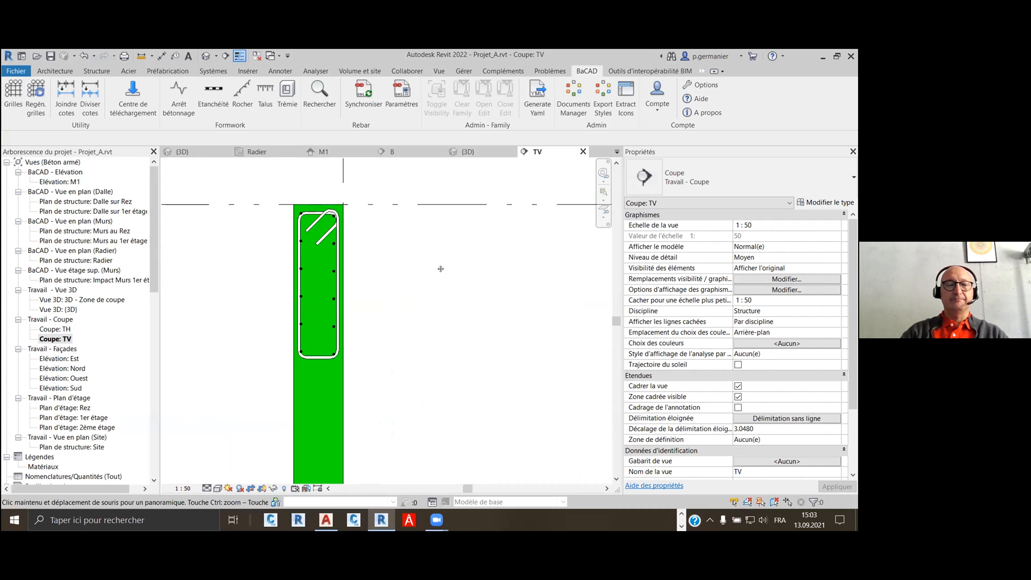
scroll(430, 255, "up", 1)
left_click(305, 226)
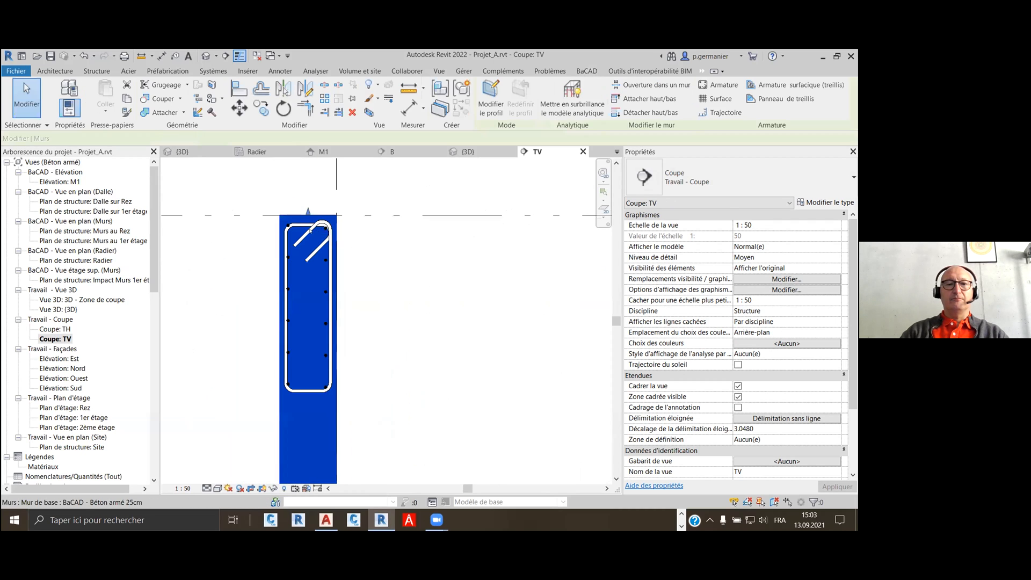
key("Escape")
left_click(312, 225)
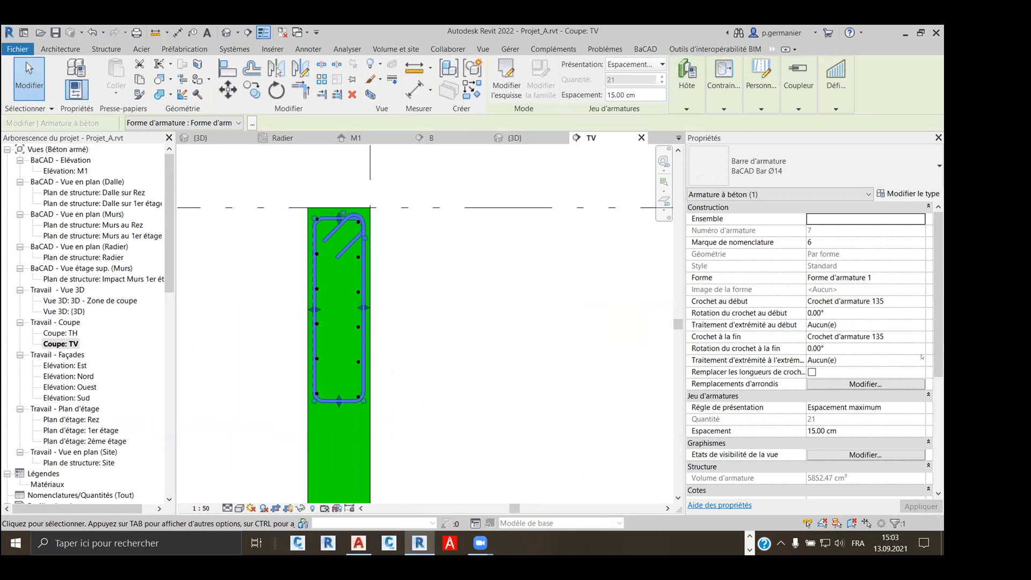
left_click_drag(938, 309, 932, 336)
scroll(850, 341, "up", 2)
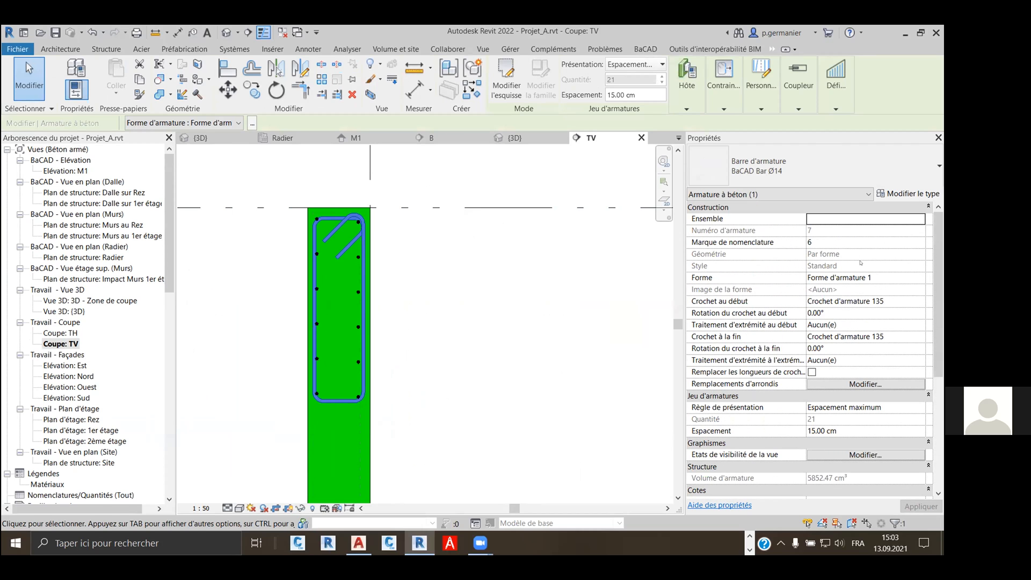
left_click_drag(939, 296, 940, 406)
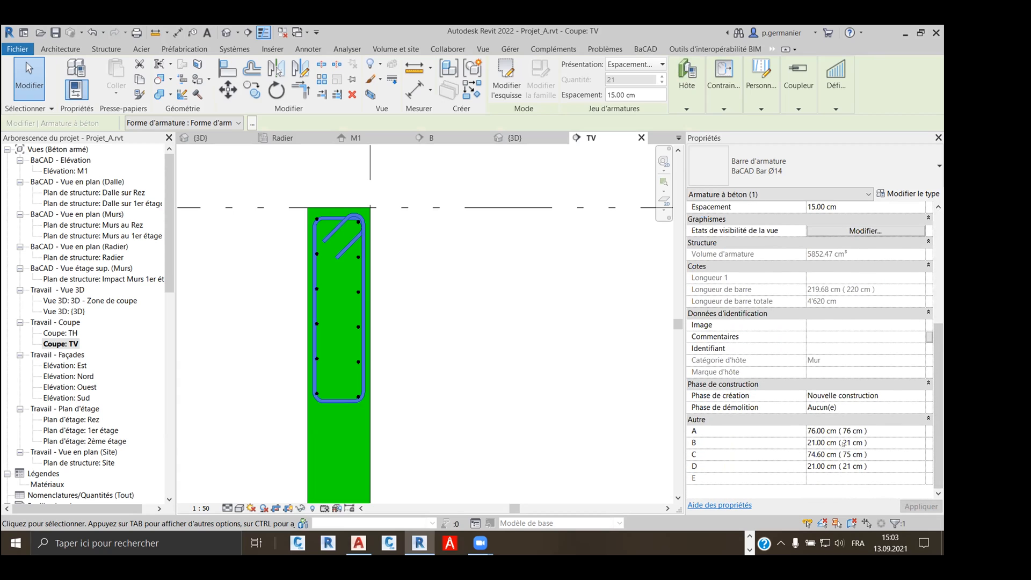
left_click(826, 430)
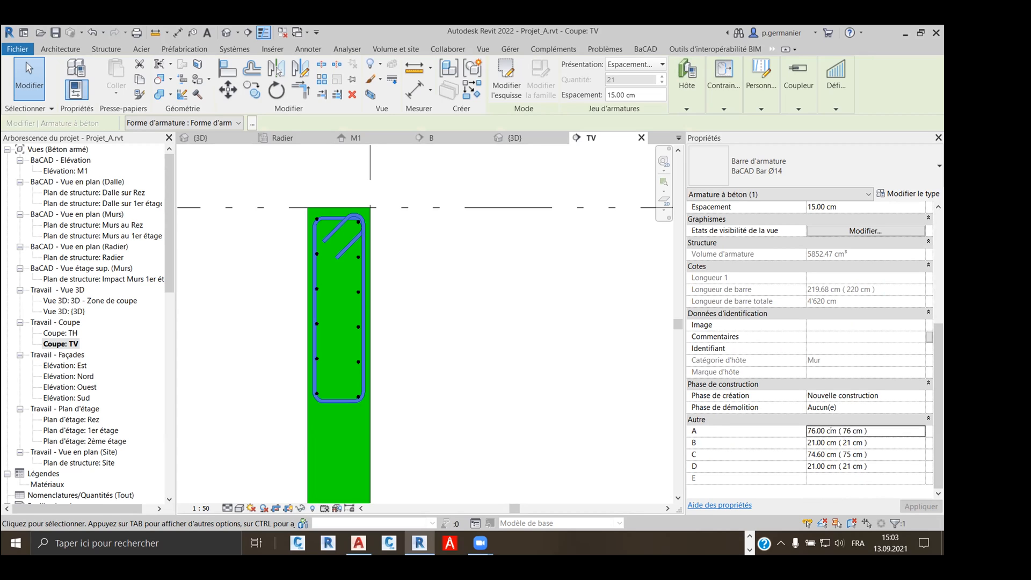
type("100")
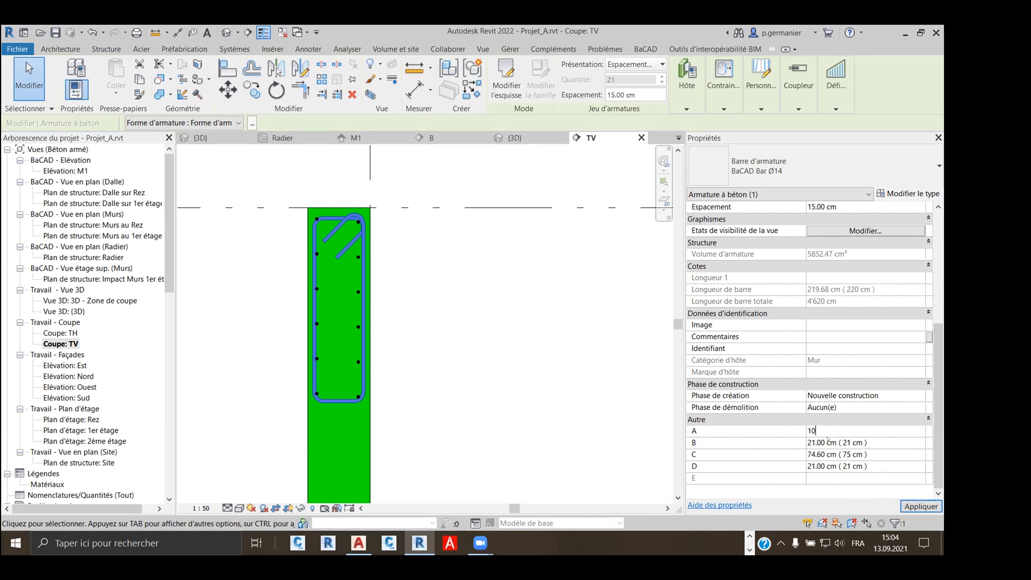
left_click(912, 506)
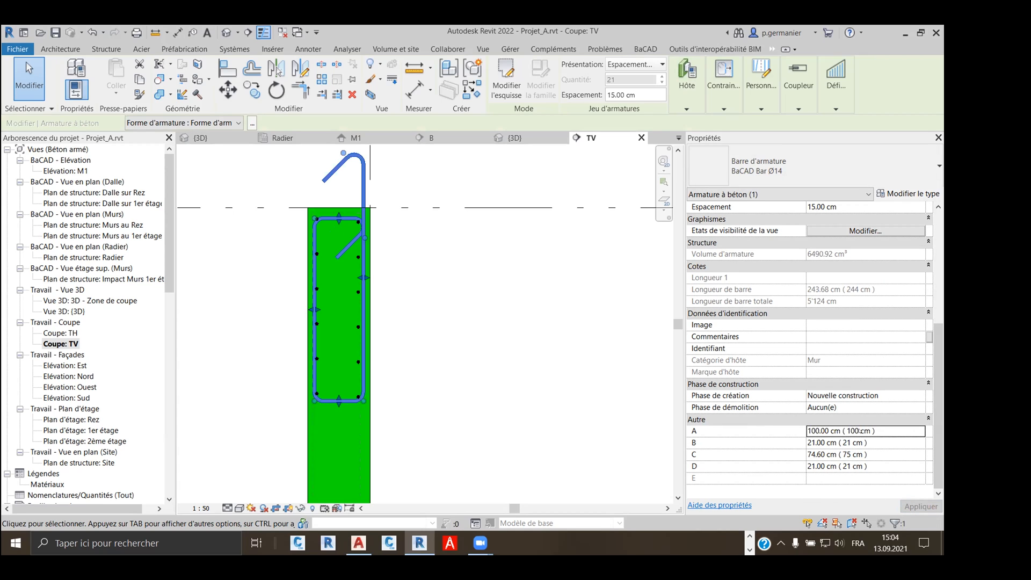
left_click(859, 431)
type("76")
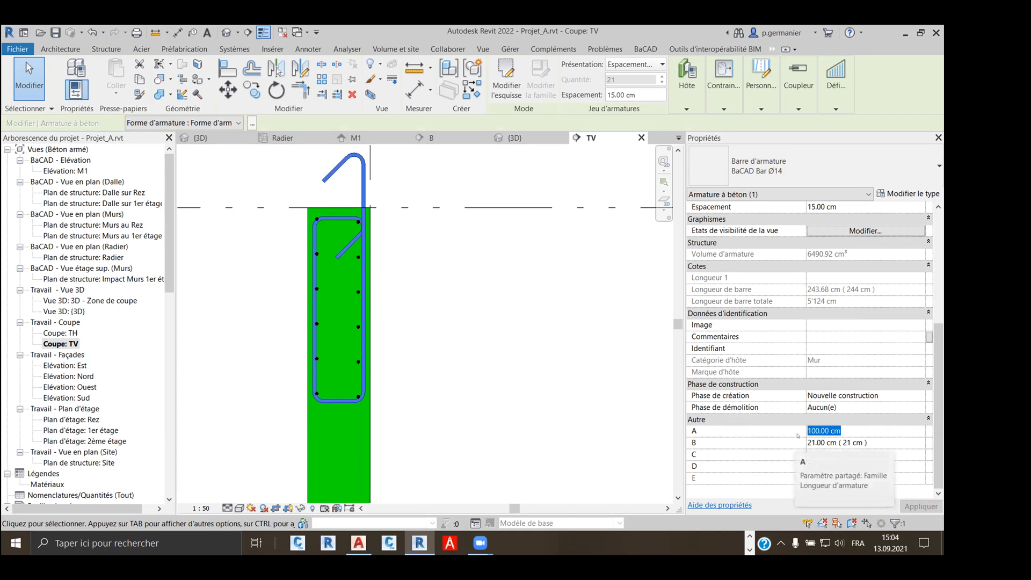
key("Return")
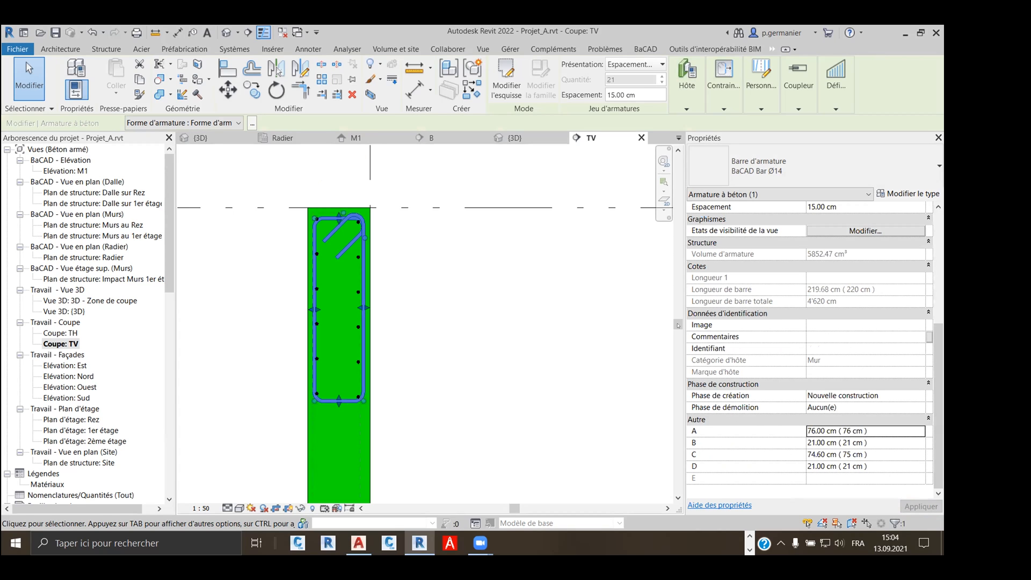
scroll(413, 250, "up", 2)
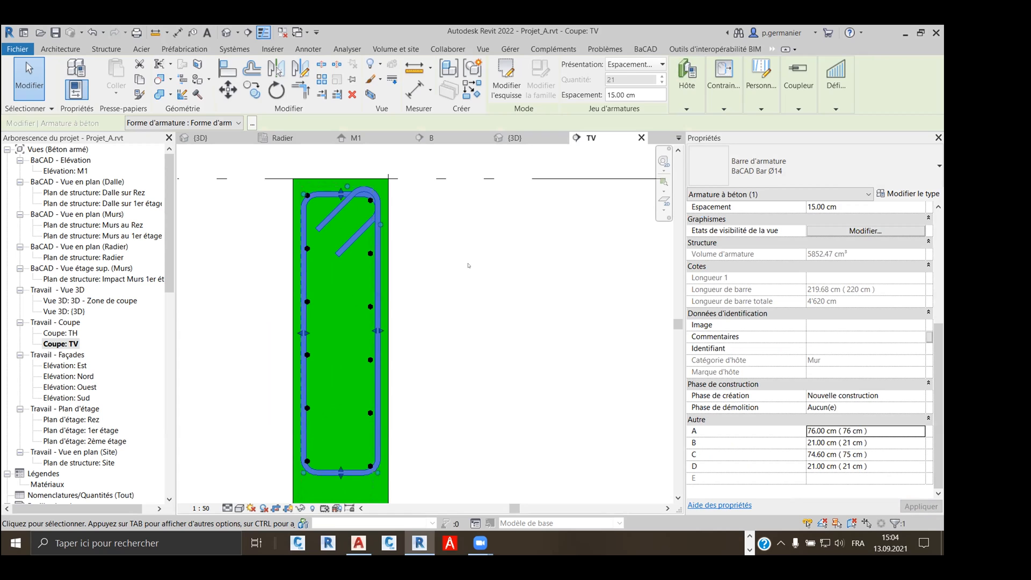
left_click(468, 265)
left_click(389, 196)
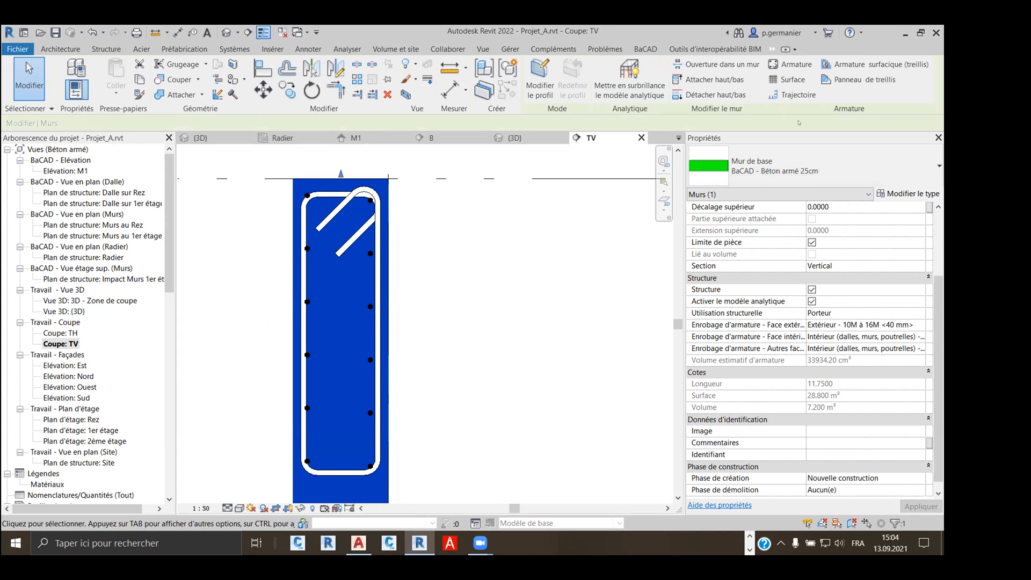
left_click(561, 246)
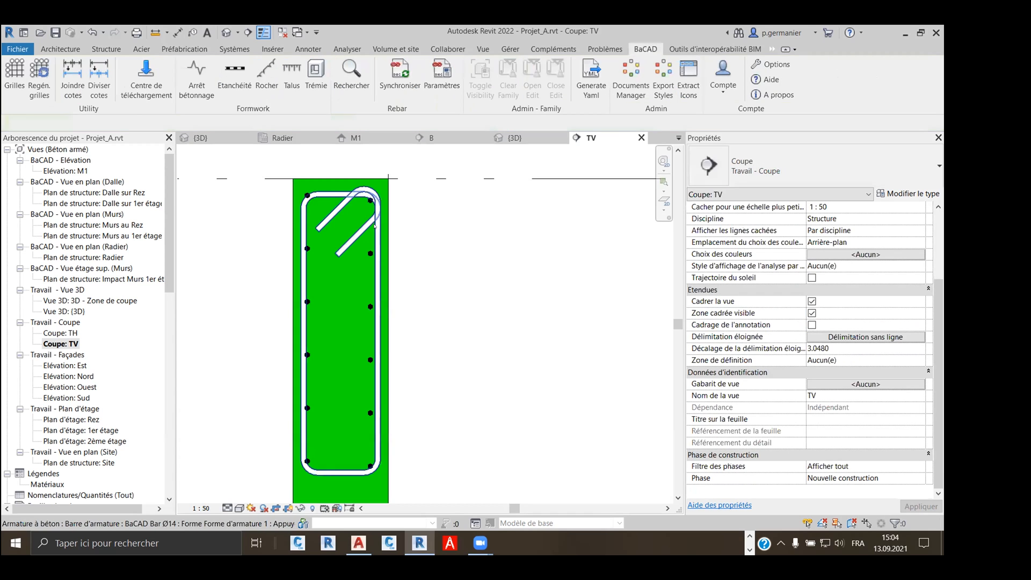
left_click(421, 232)
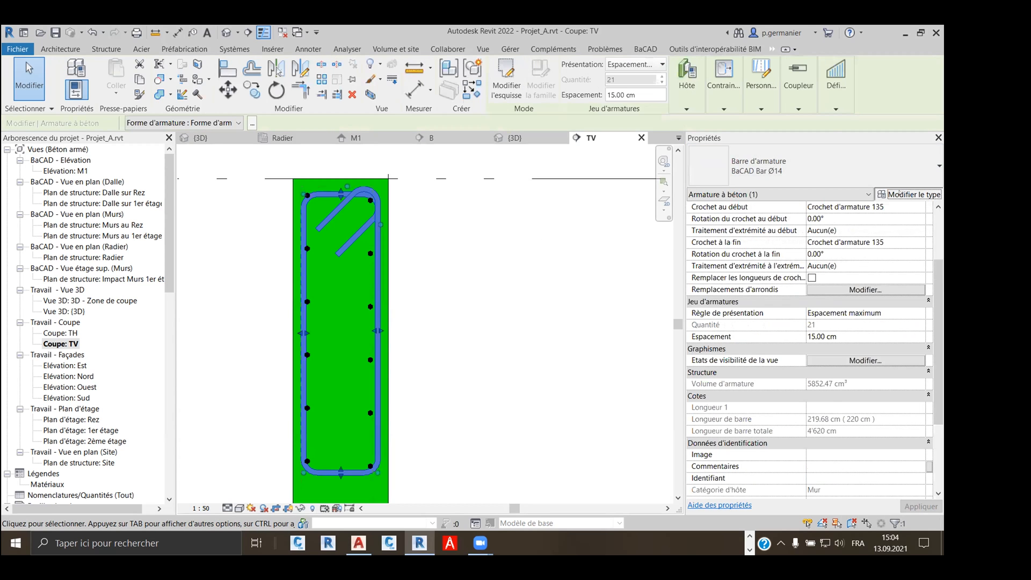
left_click(908, 193)
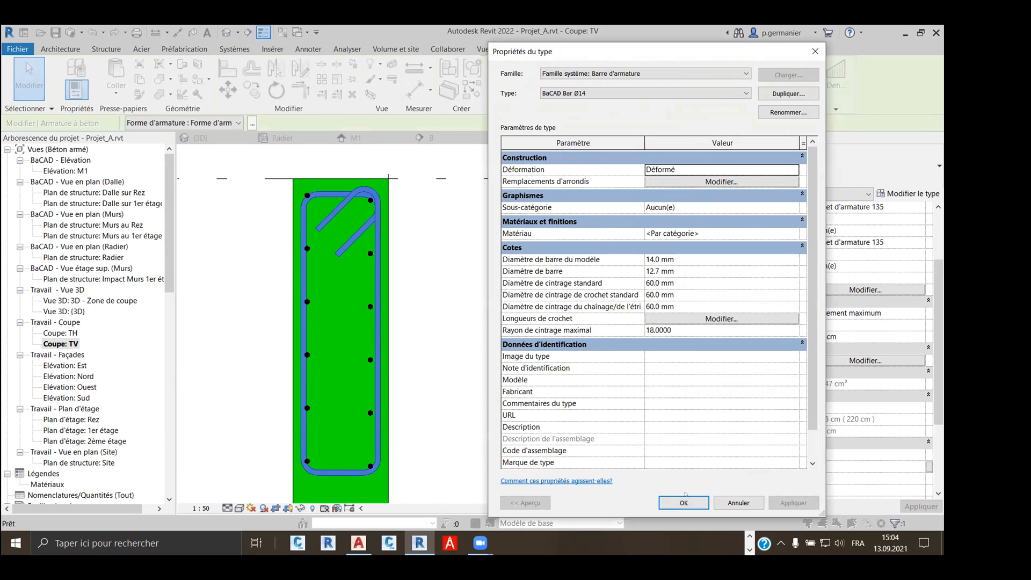
scroll(812, 454, "down", 3)
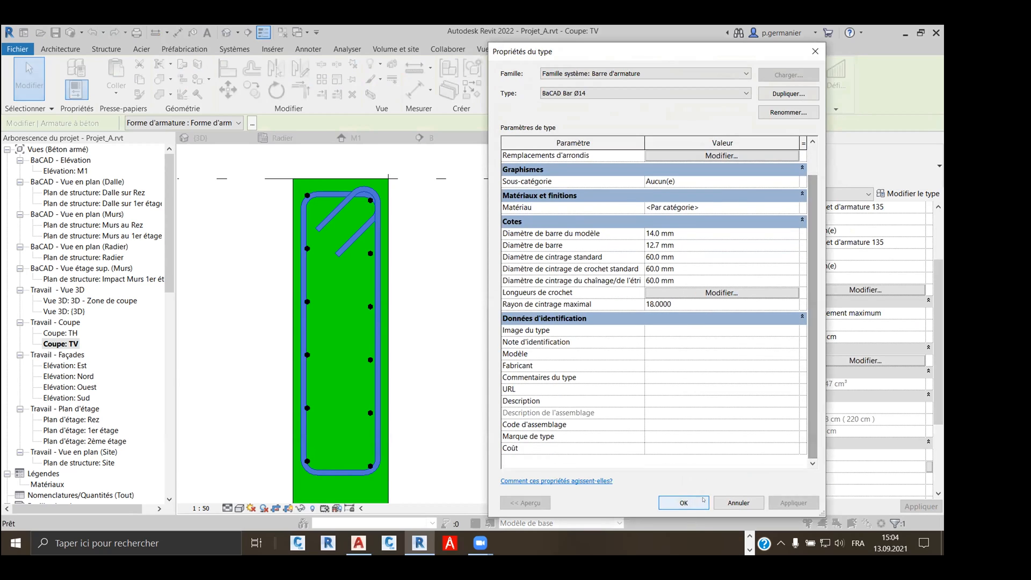
left_click(684, 502)
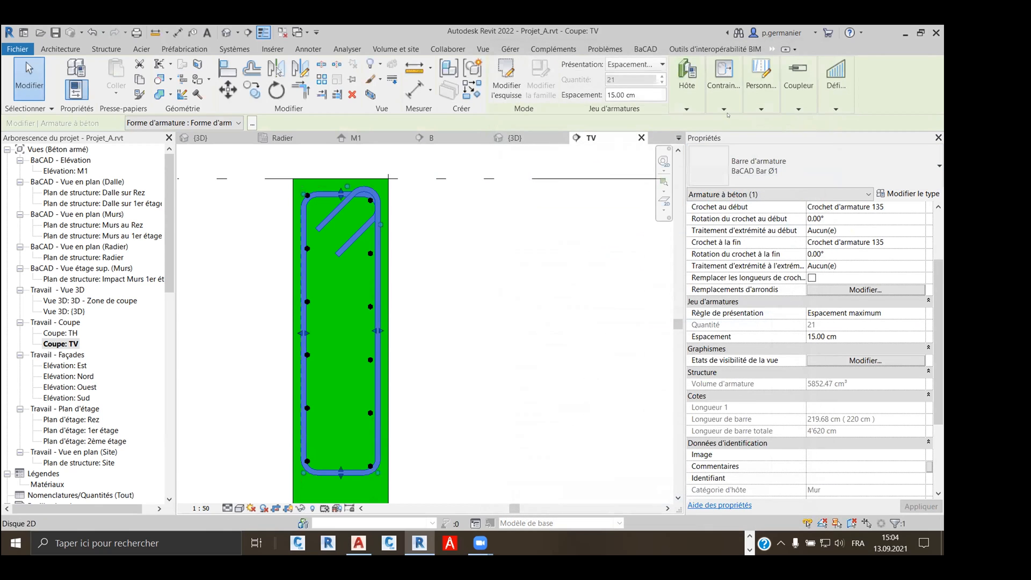
left_click(721, 107)
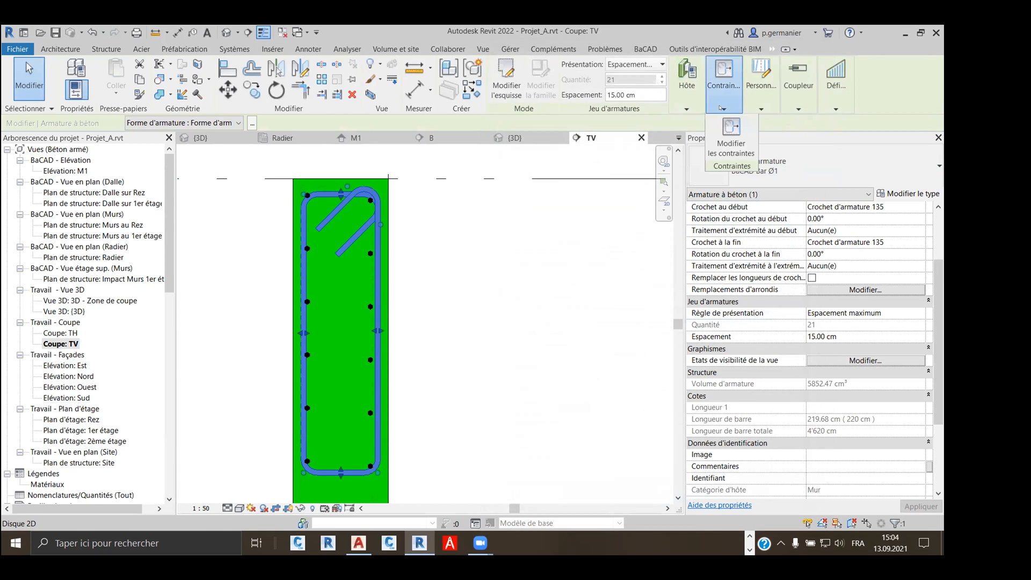
left_click(764, 107)
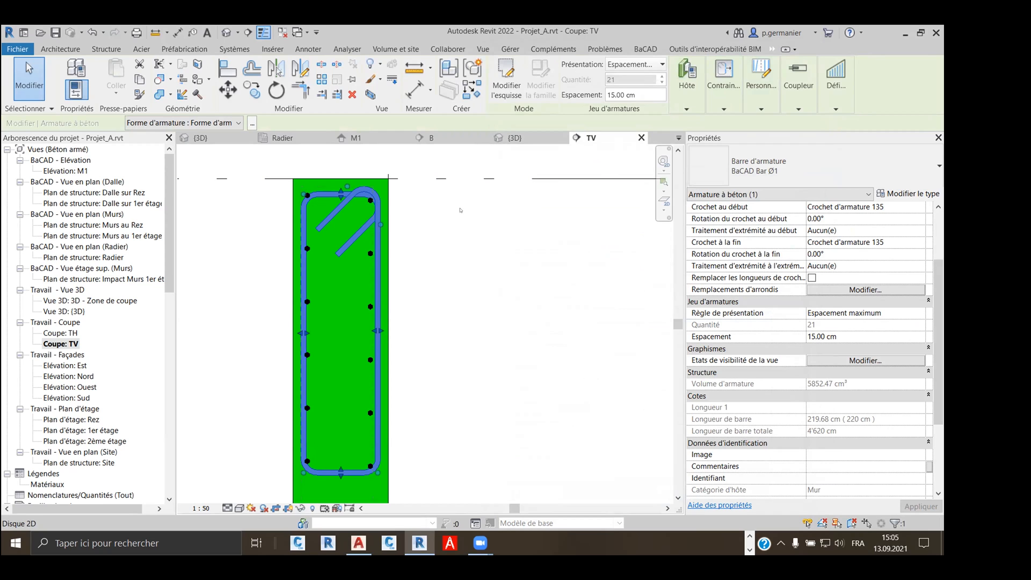
left_click(238, 123)
left_click(238, 122)
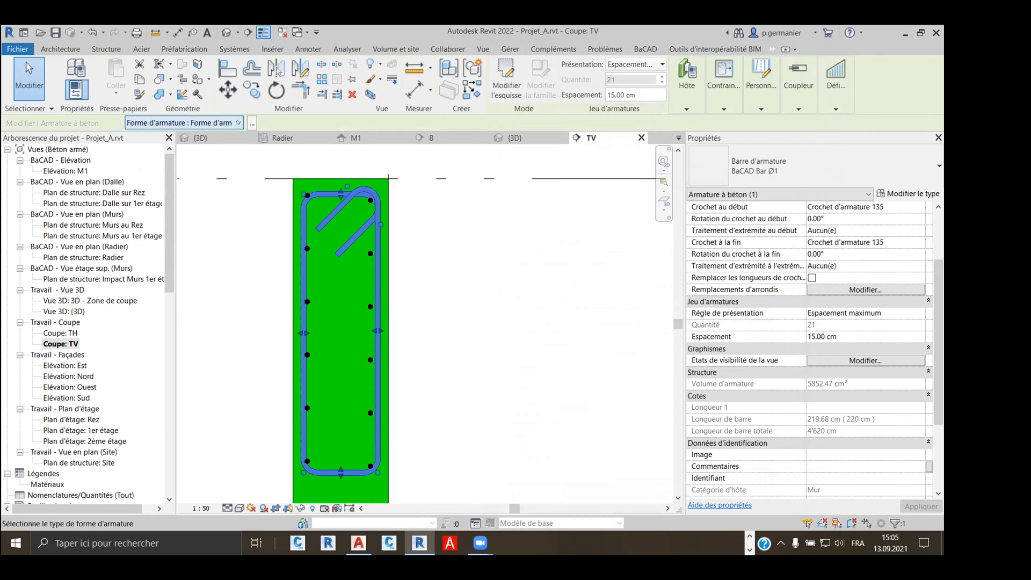
left_click(251, 123)
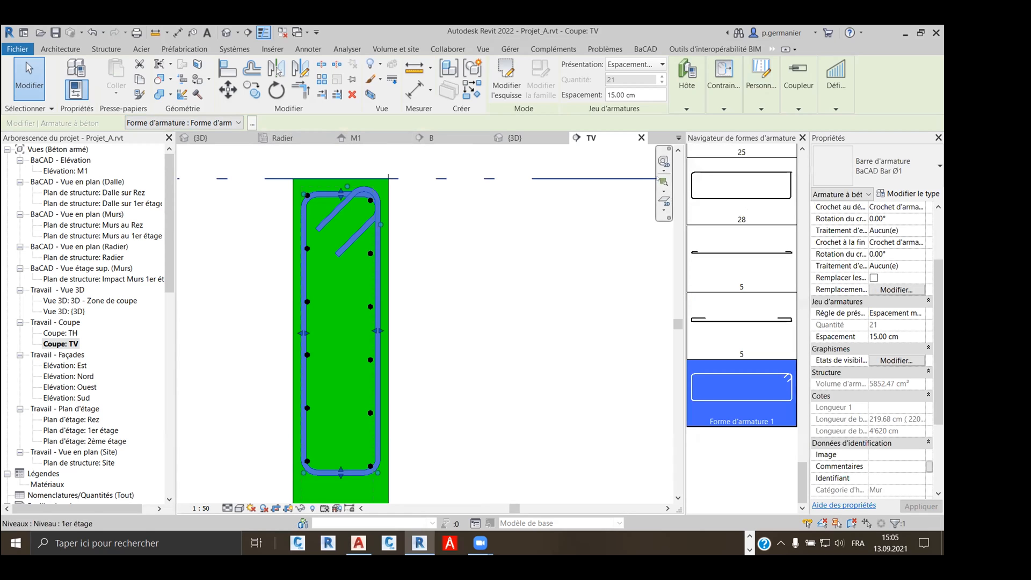
left_click(251, 123)
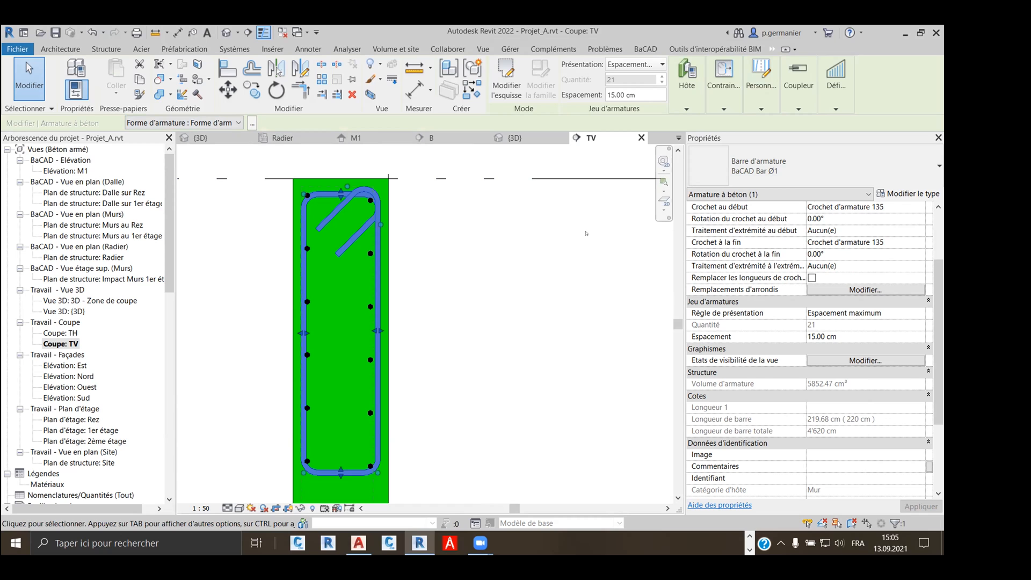
left_click(579, 271)
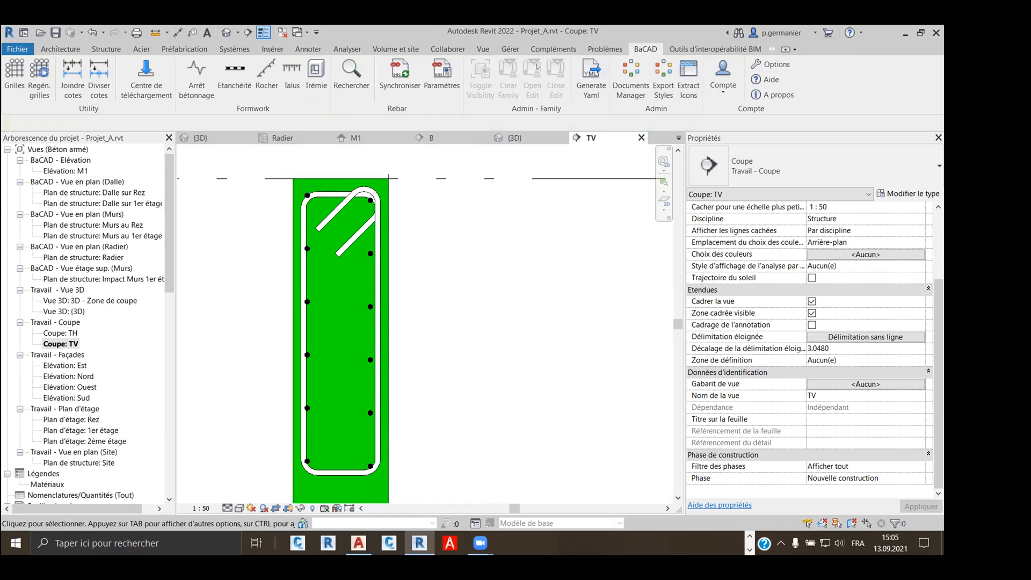
Start a rebar placement and review its placement method, orientation and constraint options
left_click(106, 49)
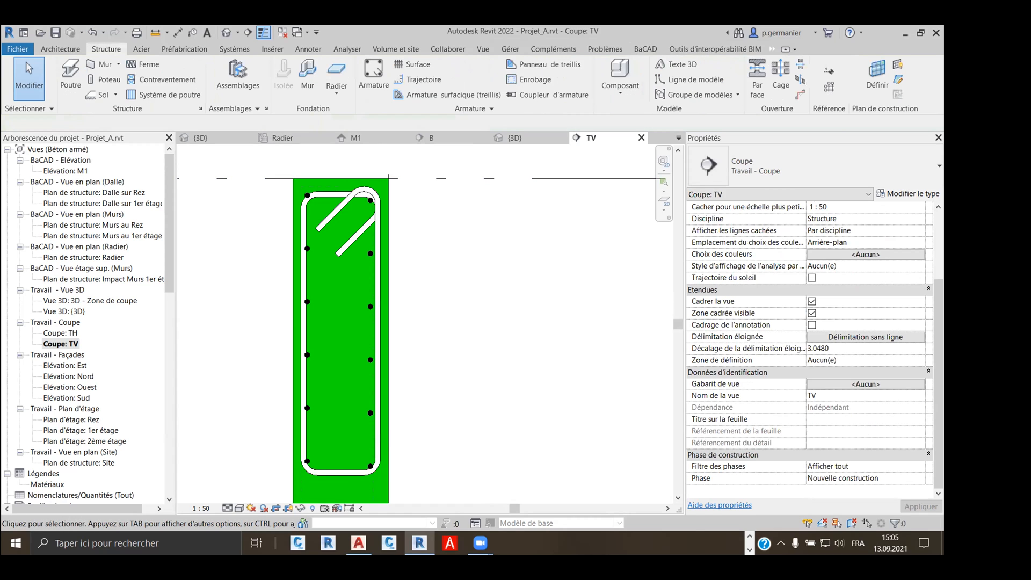
left_click(370, 75)
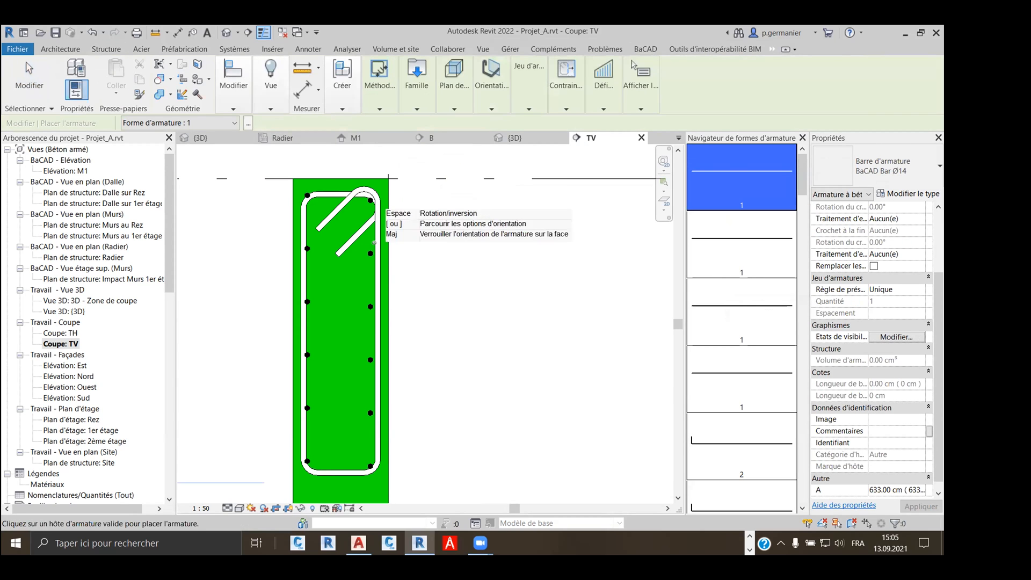
scroll(584, 168, "down", 1)
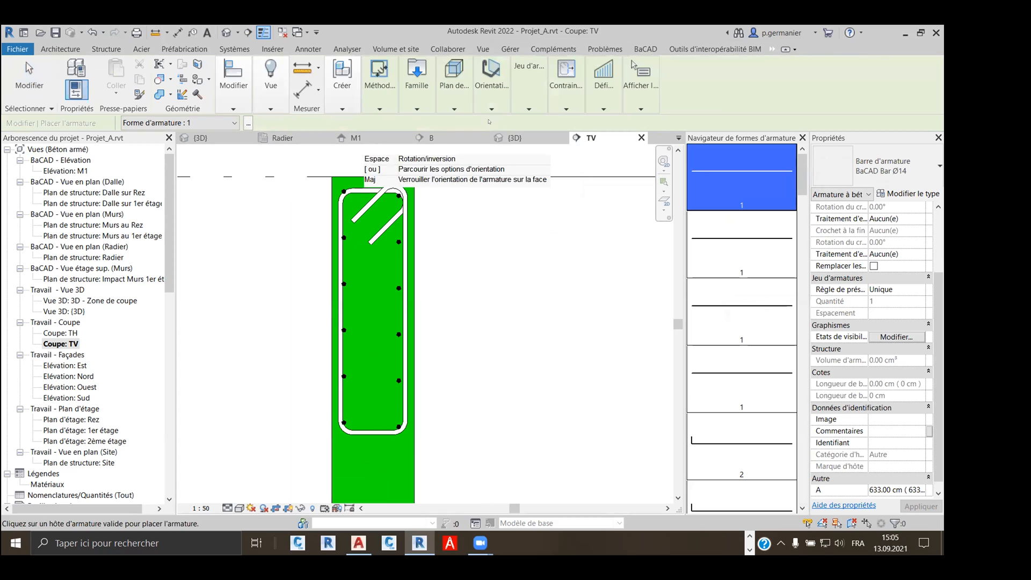
left_click(381, 108)
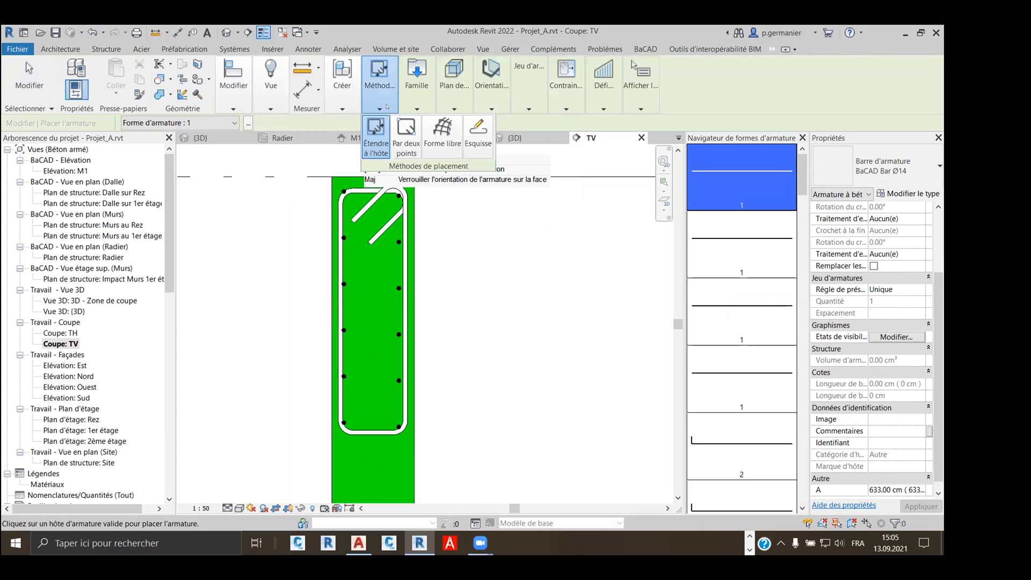
left_click(504, 107)
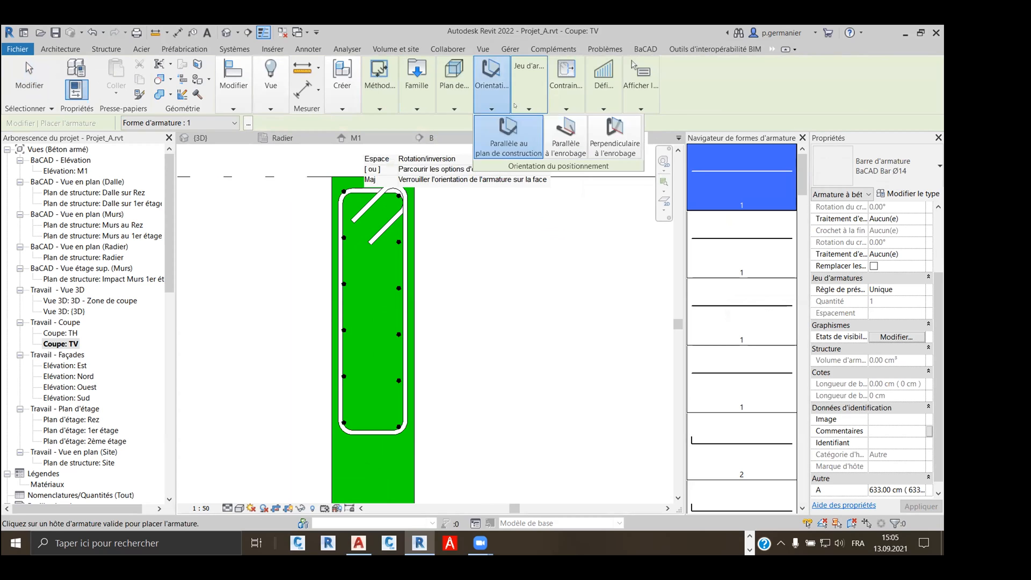
left_click(530, 106)
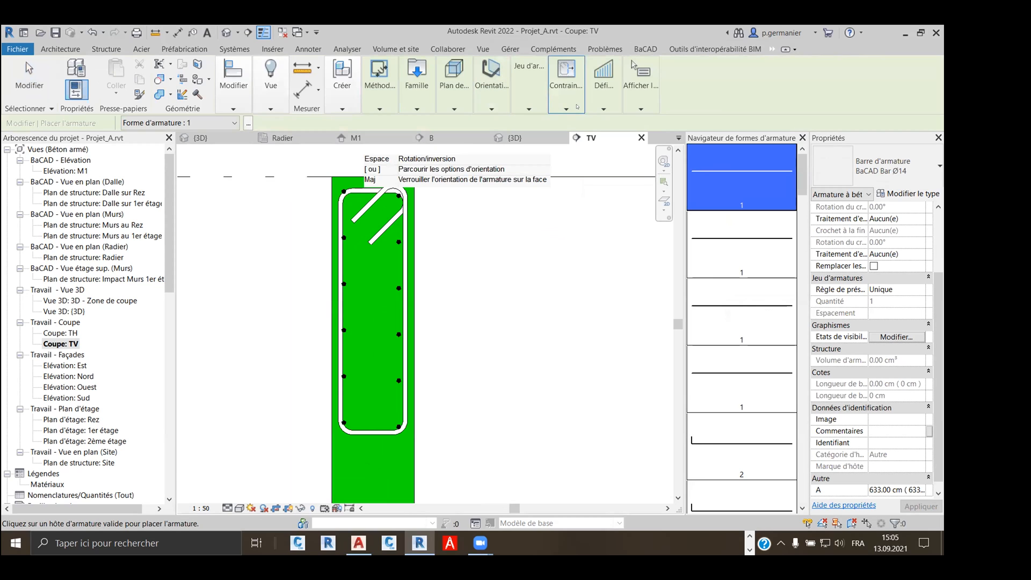
left_click(570, 107)
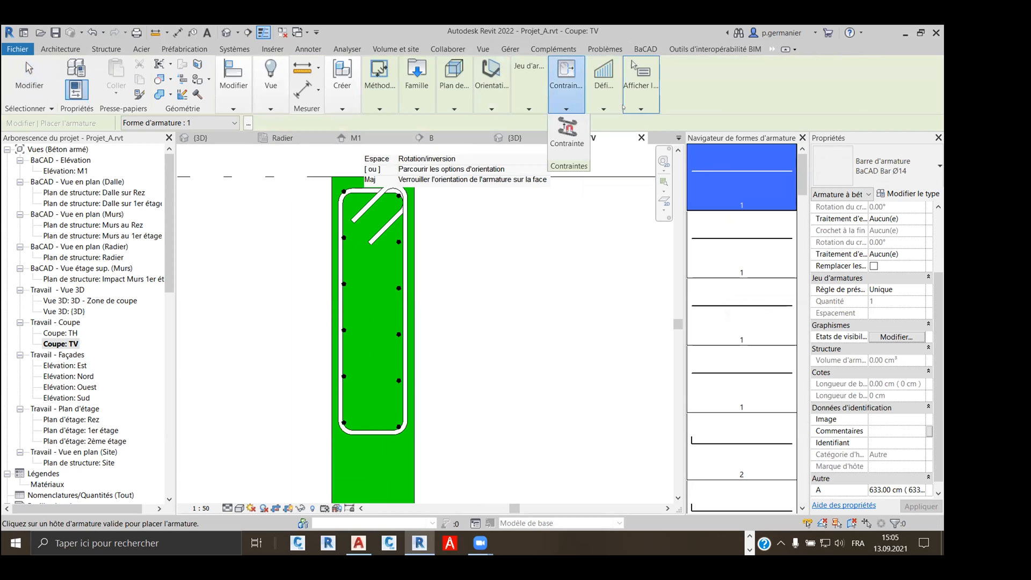
Review the help tooltip, rebar set and placement plane options, then cancel the placement
left_click(640, 104)
left_click(527, 107)
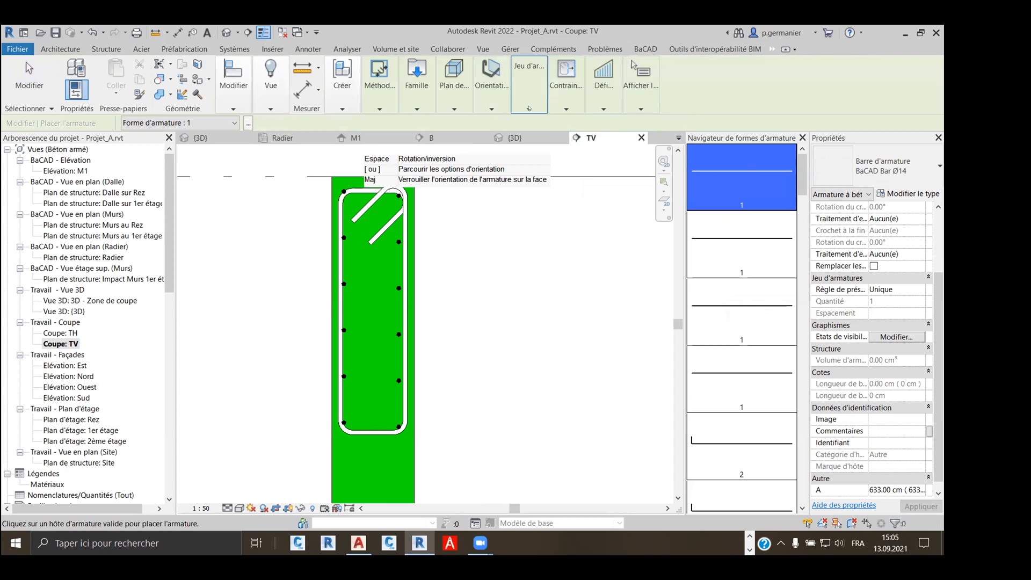
left_click(490, 109)
left_click(491, 108)
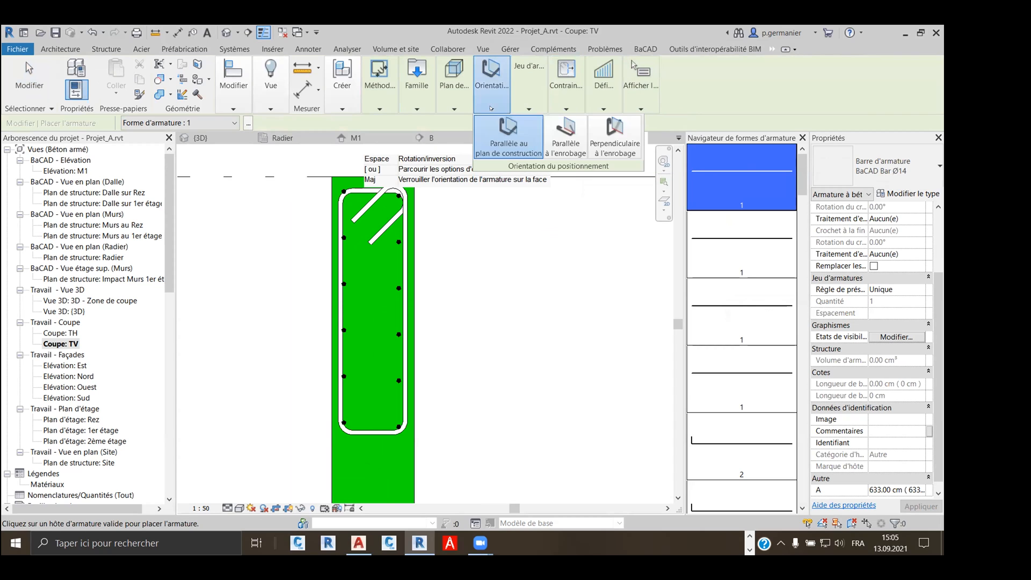
left_click(454, 107)
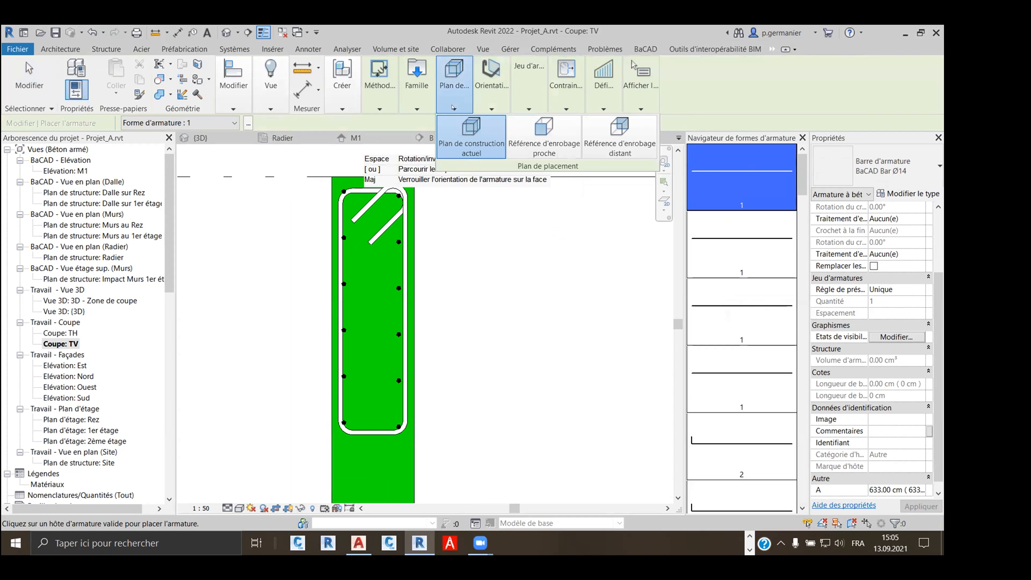
left_click(375, 107)
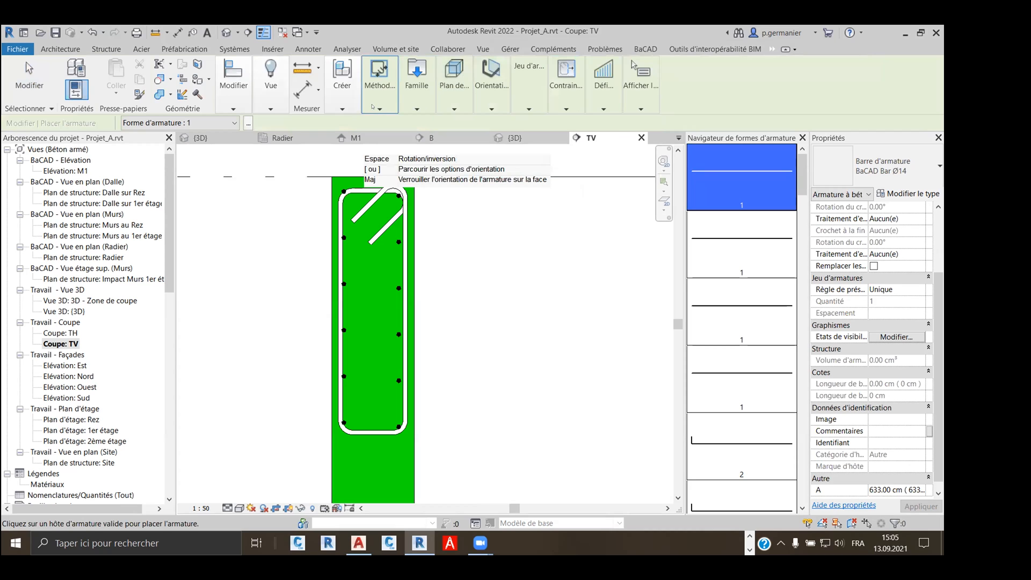
left_click(378, 108)
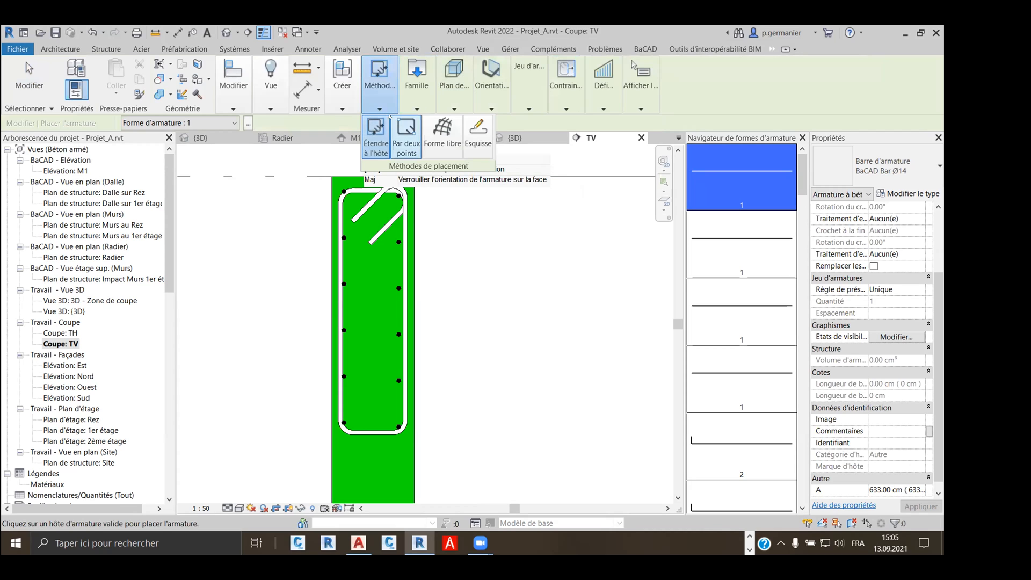
key("Escape")
key("Escape")
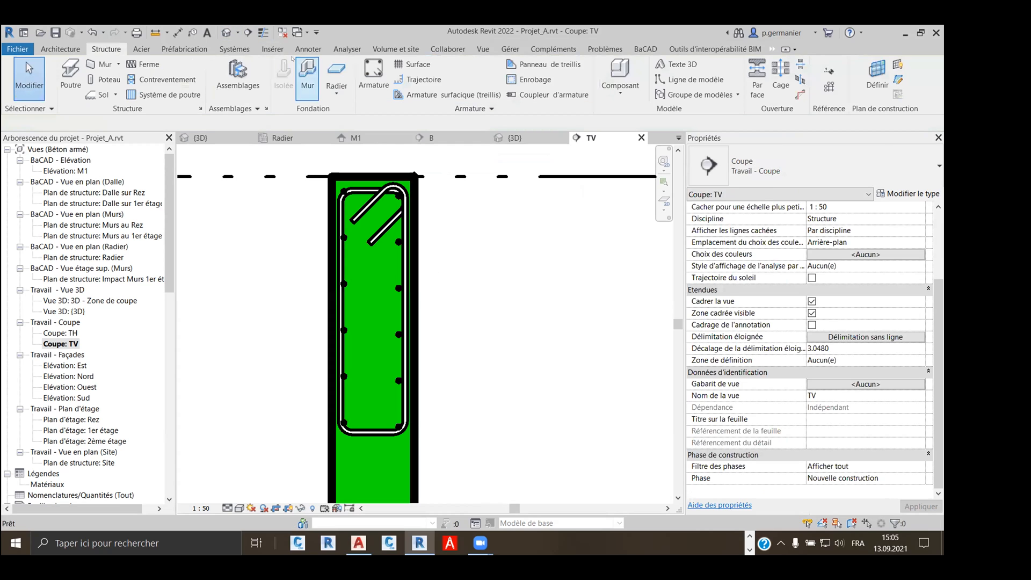
Set the section view scale to 1:20 and select the concrete wall
left_click(201, 507)
left_click(207, 402)
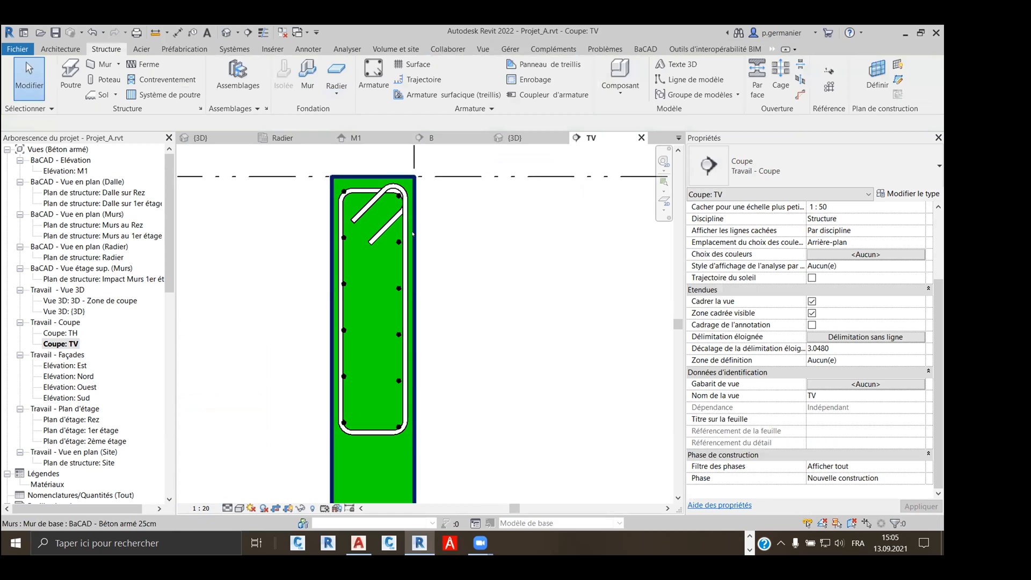
left_click(412, 222)
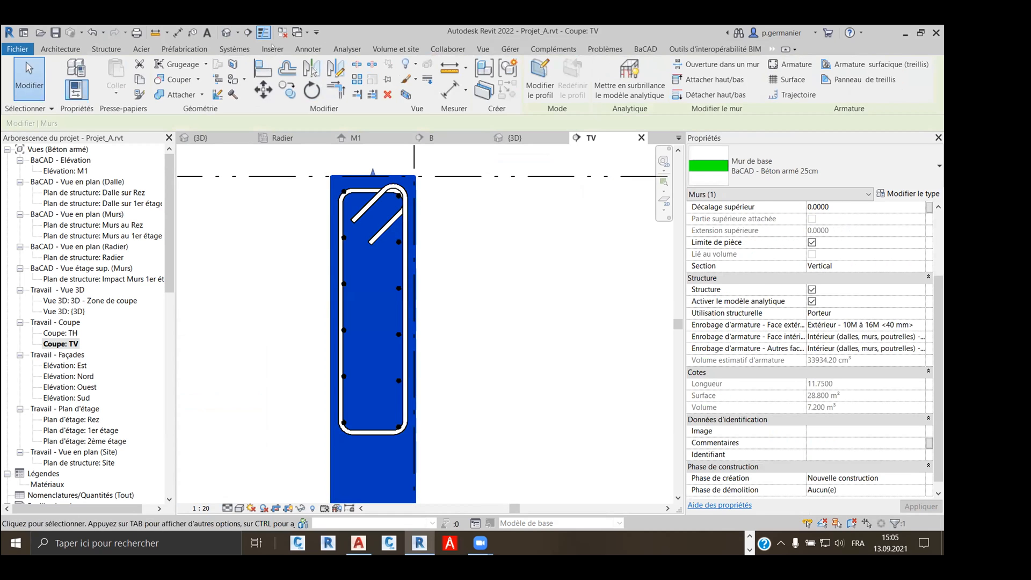
left_click(397, 154)
left_click(413, 185)
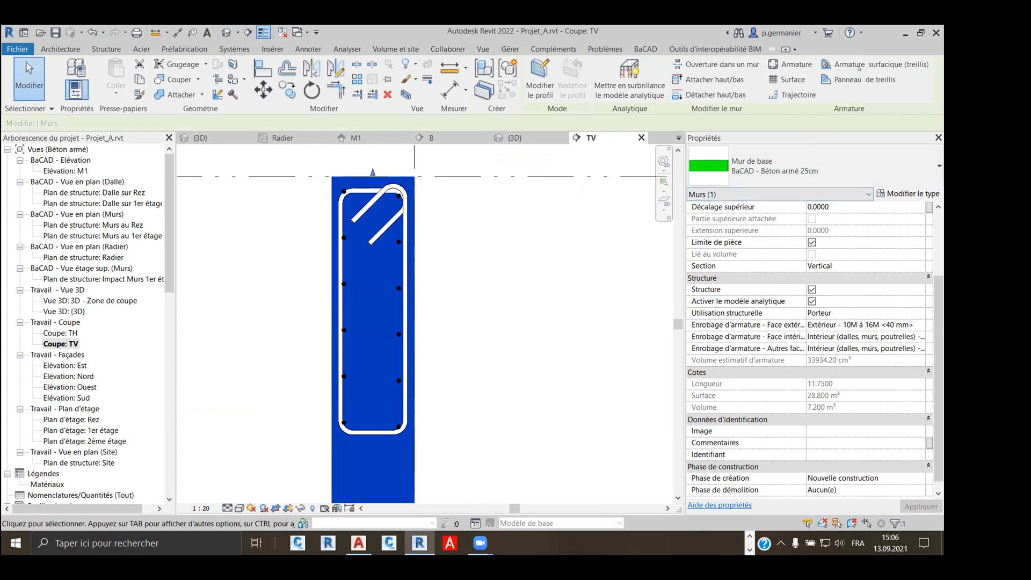
Set the wall's rebar orientation to Perpendiculaire à l'enrobage, then exit placement
left_click(789, 64)
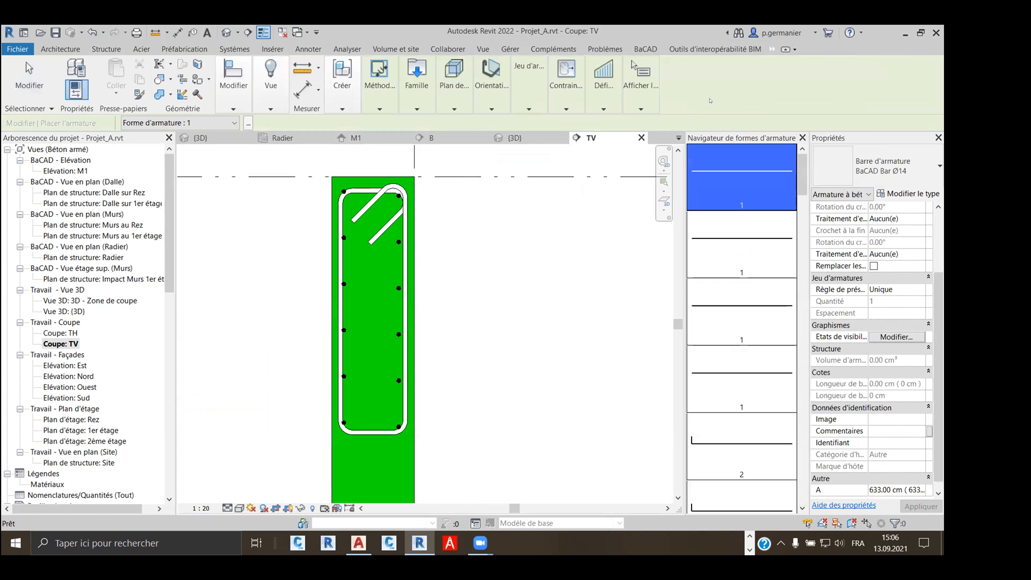
left_click(454, 108)
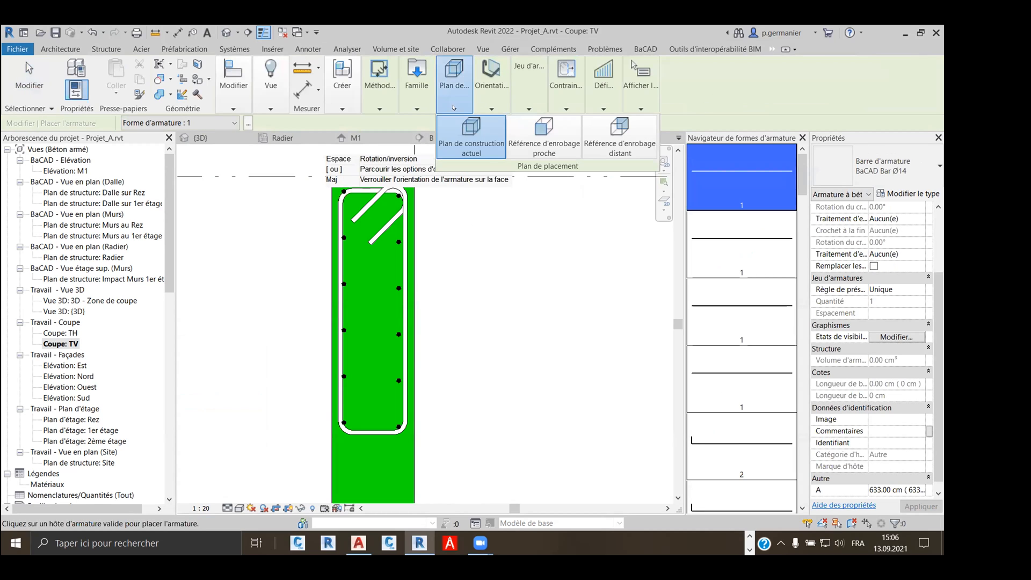
left_click(490, 110)
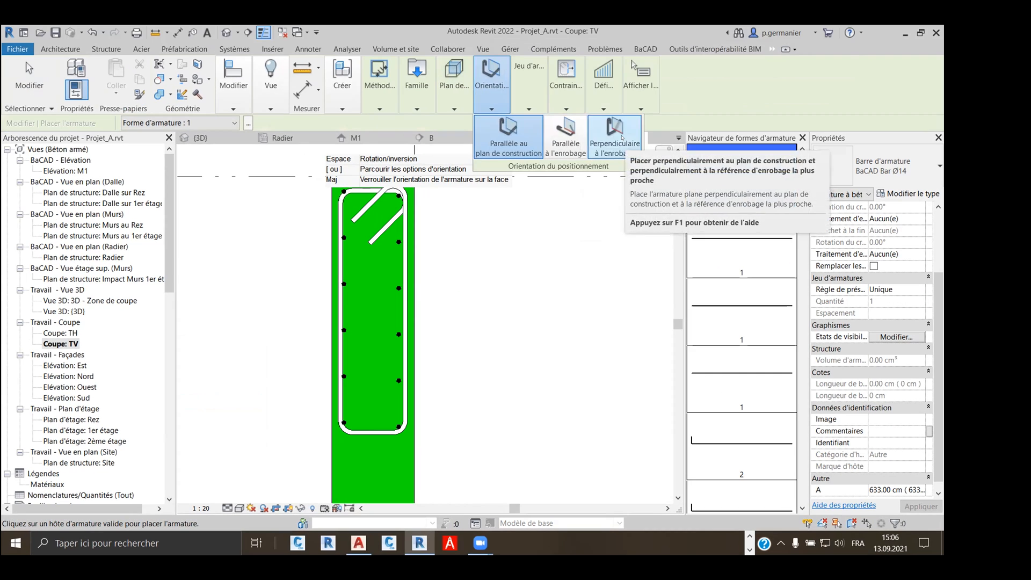
left_click(619, 138)
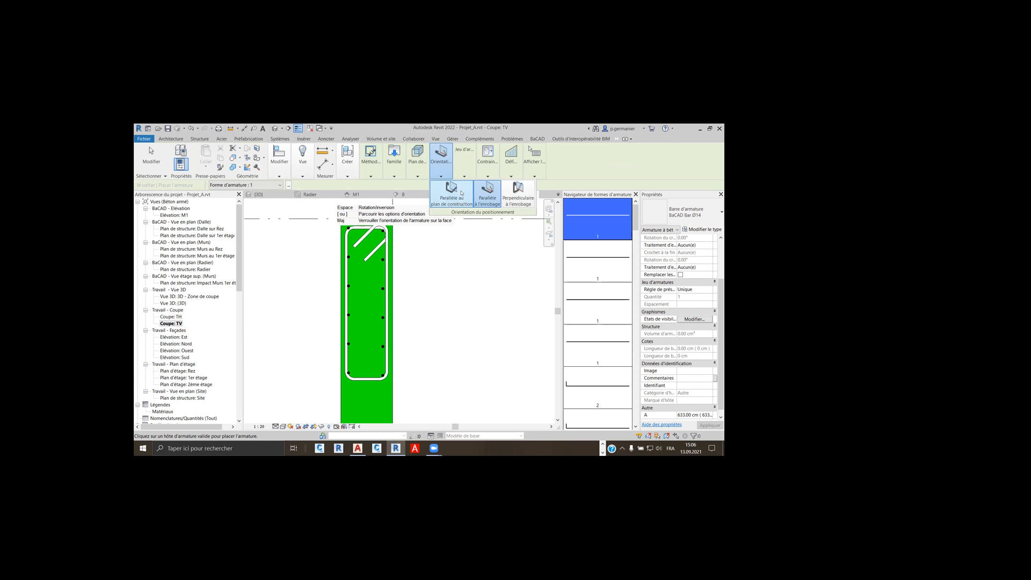
left_click(531, 94)
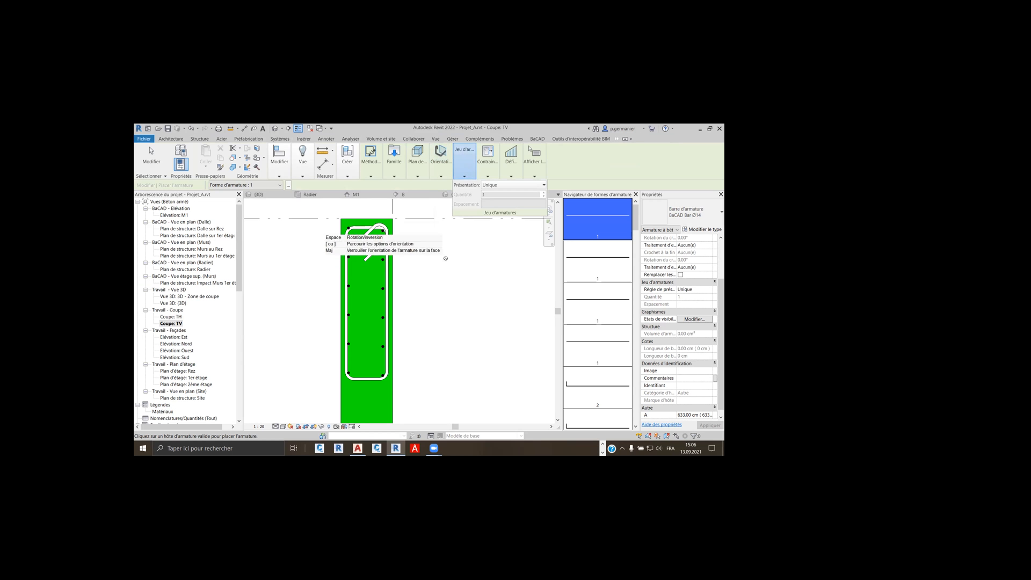
key("Escape")
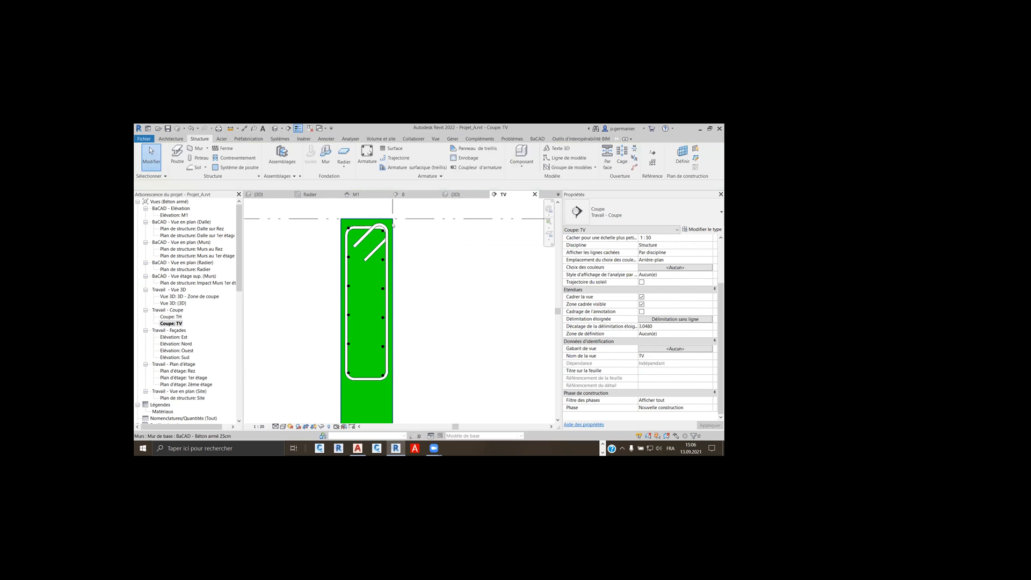
Set the wall's rebar placement plane to Référence d'enrobage proche without adding a bar
left_click(389, 246)
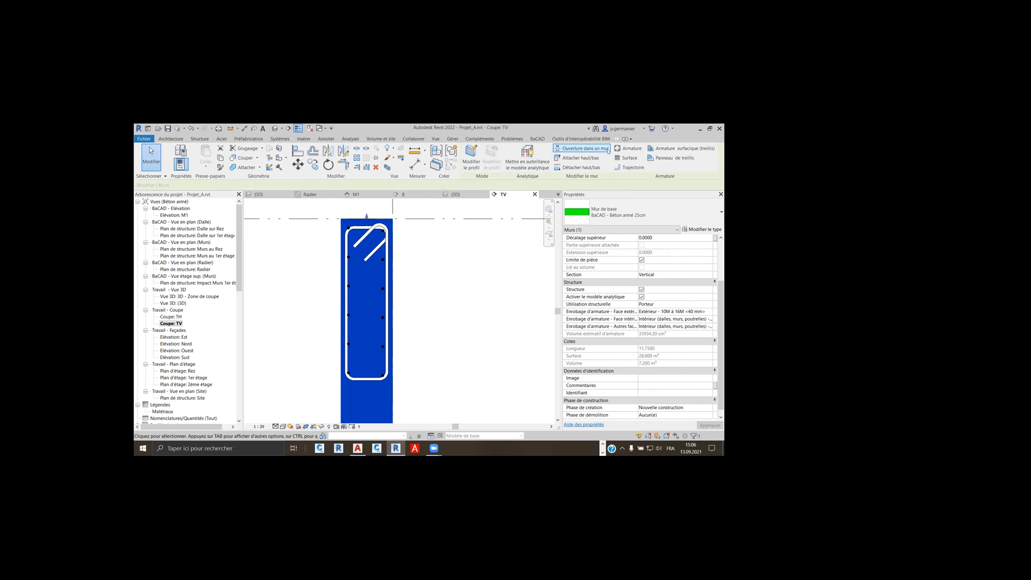
left_click(629, 148)
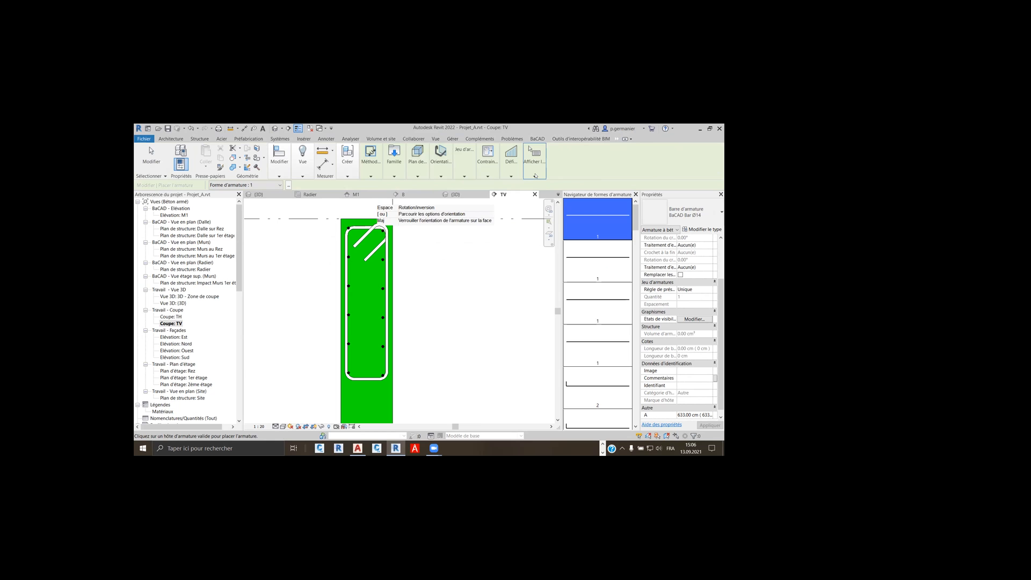
left_click(418, 176)
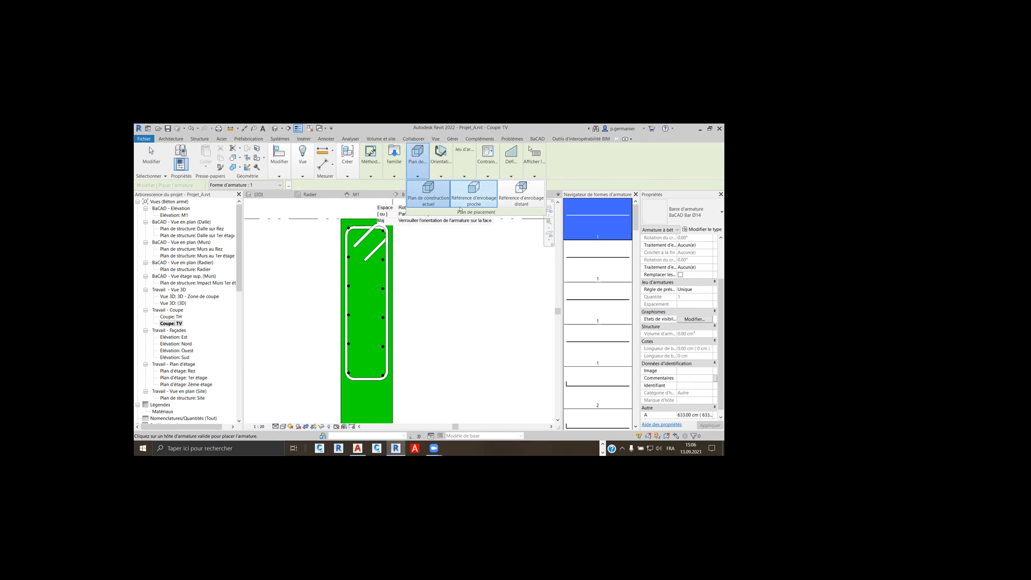
left_click(471, 203)
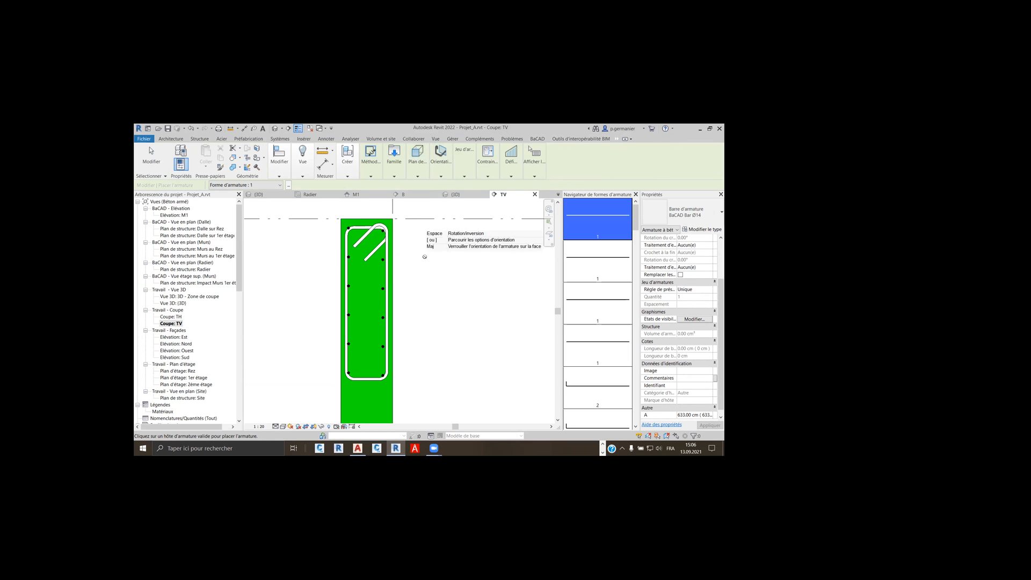
left_click(635, 195)
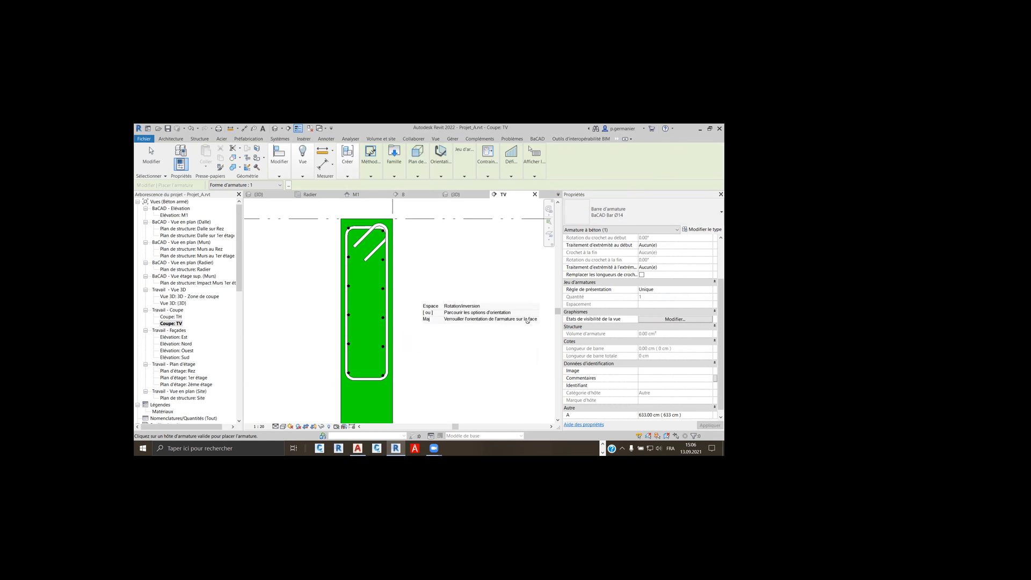
key("Escape")
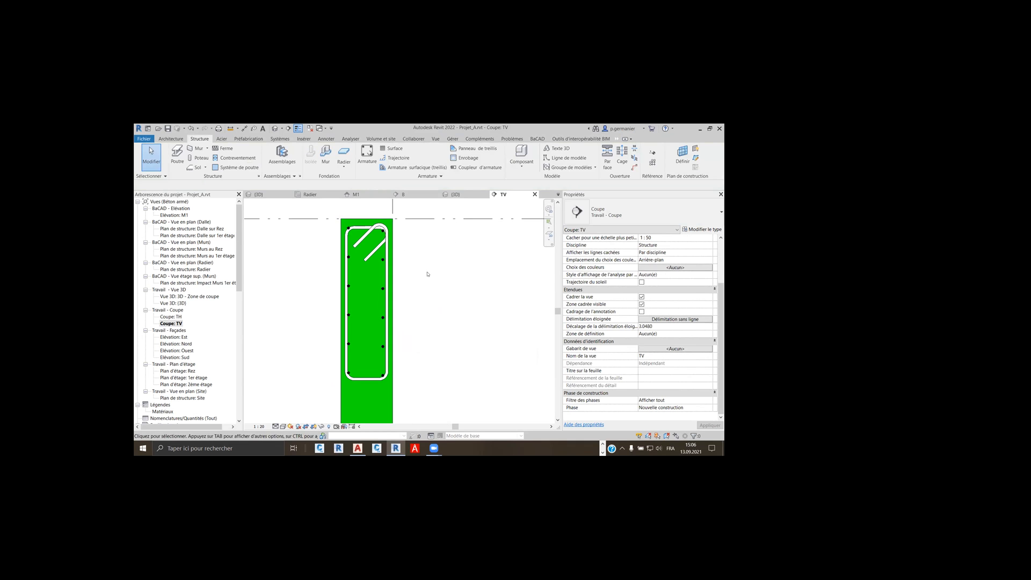
scroll(429, 271, "down", 3)
scroll(448, 292, "down", 2)
middle_click_drag(480, 380, 474, 305)
scroll(399, 227, "up", 1)
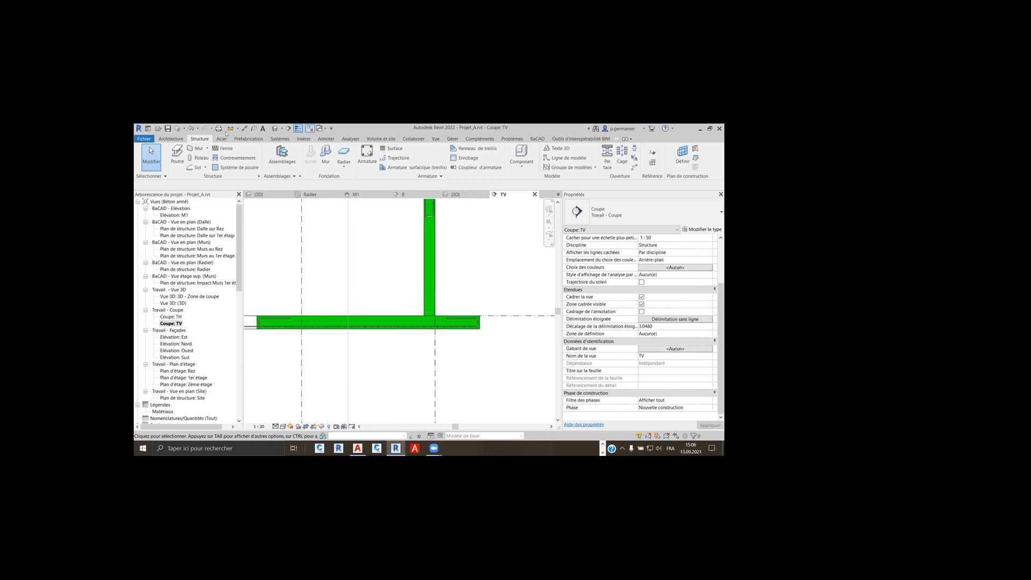
left_click(310, 128)
left_click(262, 195)
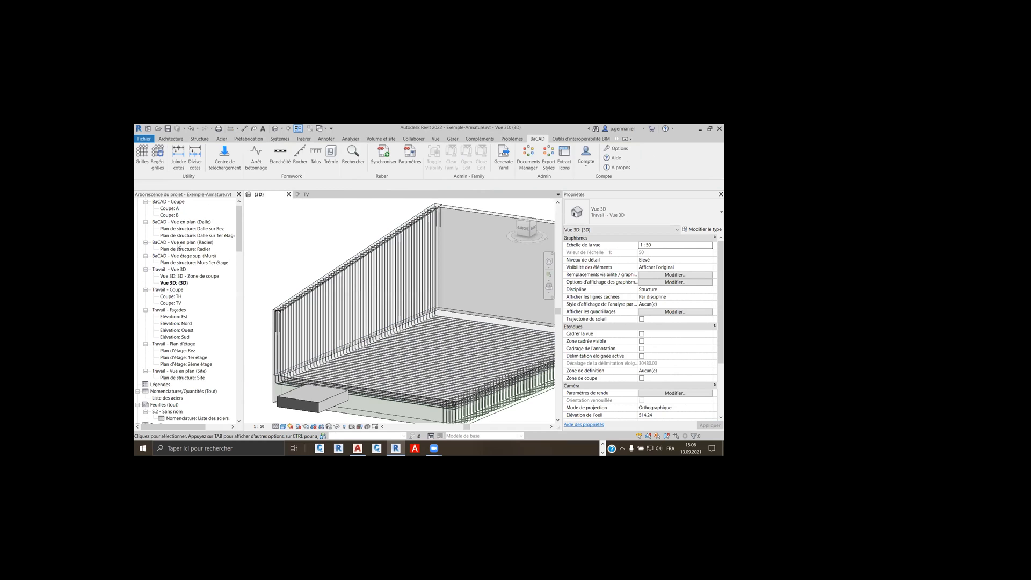
left_click(219, 235)
double_click(219, 235)
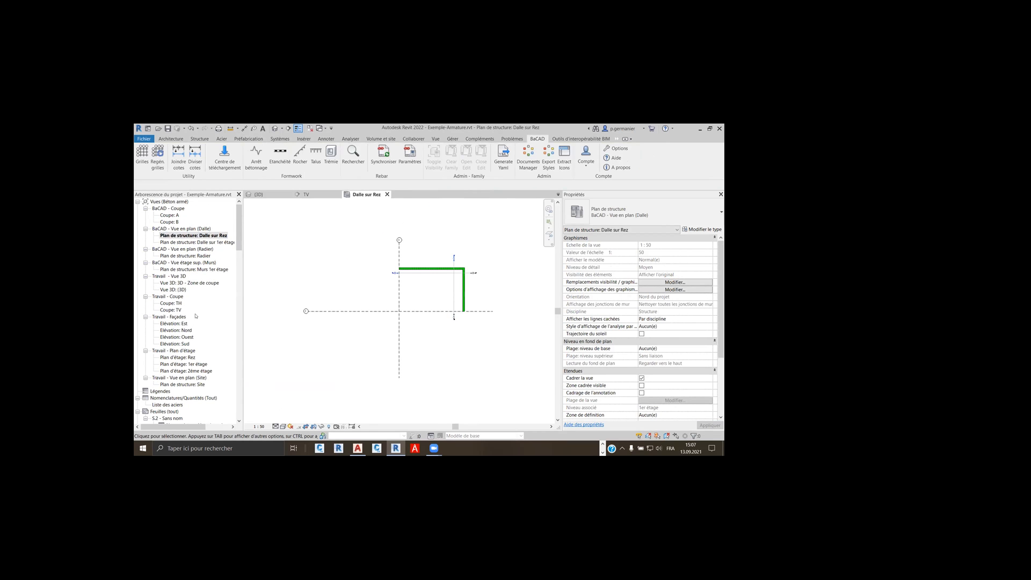
double_click(170, 215)
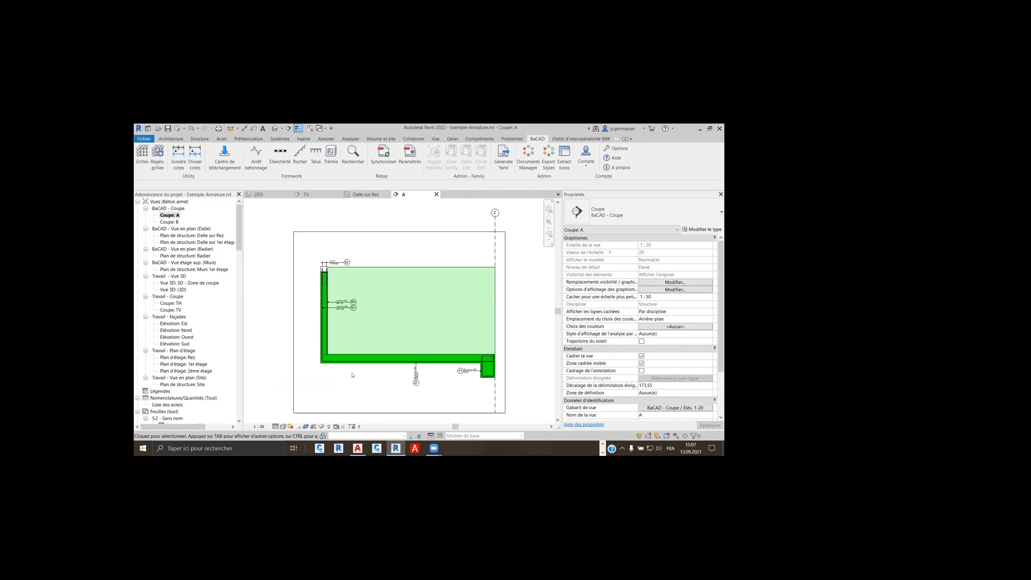
scroll(333, 362, "up", 8)
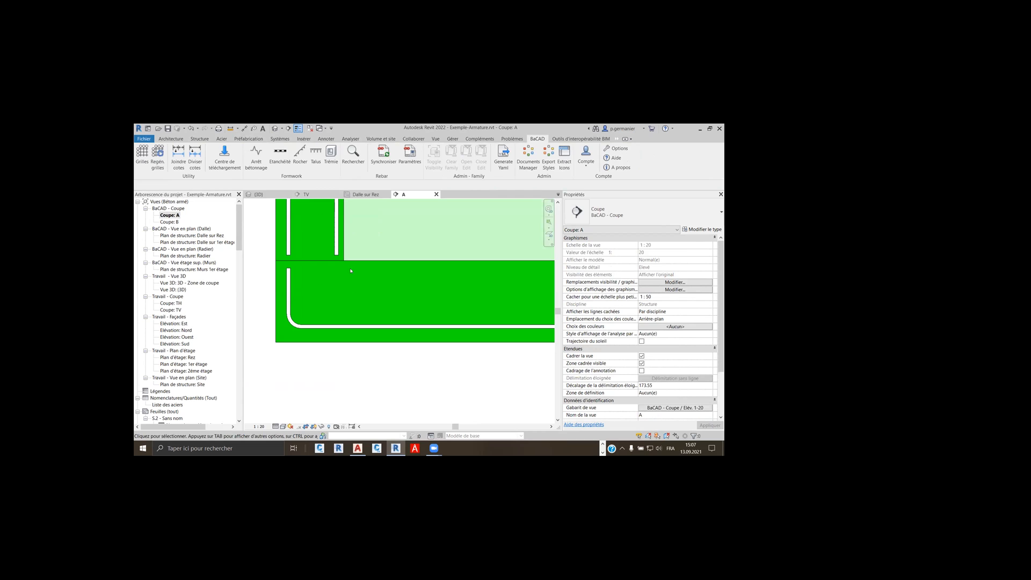
Select the floor slab and start a rebar, reviewing its tooltip, placement and set options
left_click(350, 270)
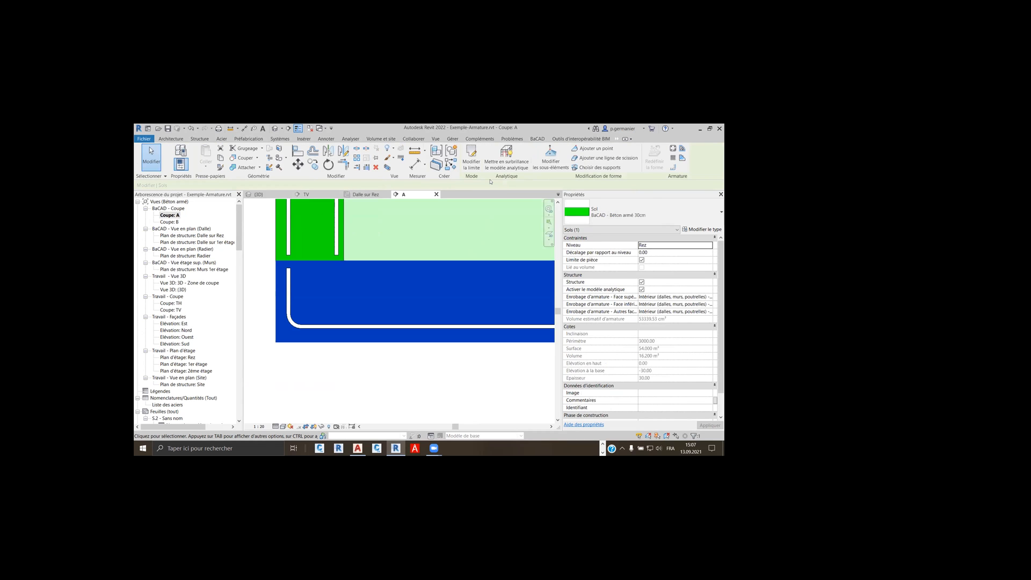
left_click(672, 149)
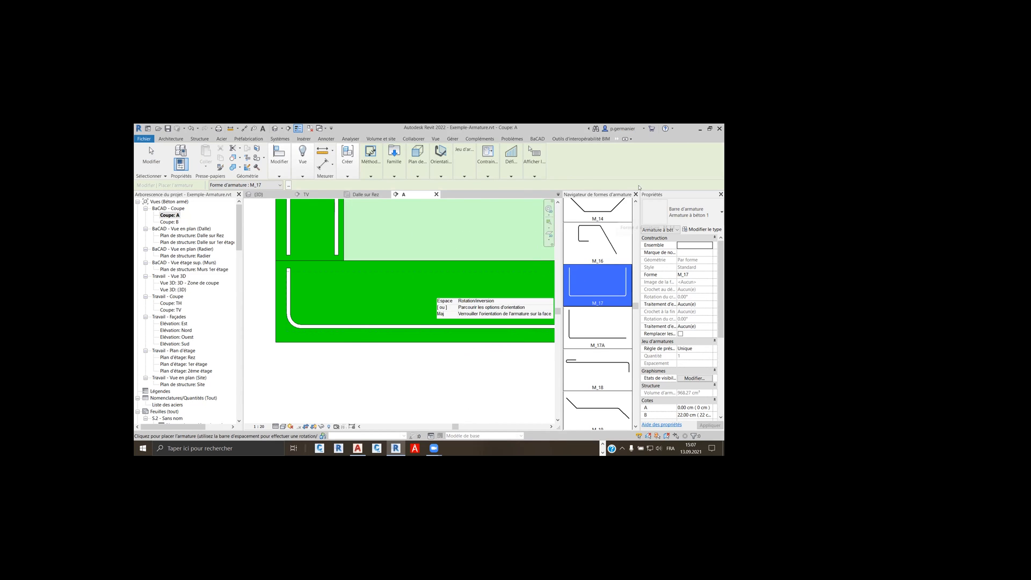
left_click(532, 176)
left_click(369, 175)
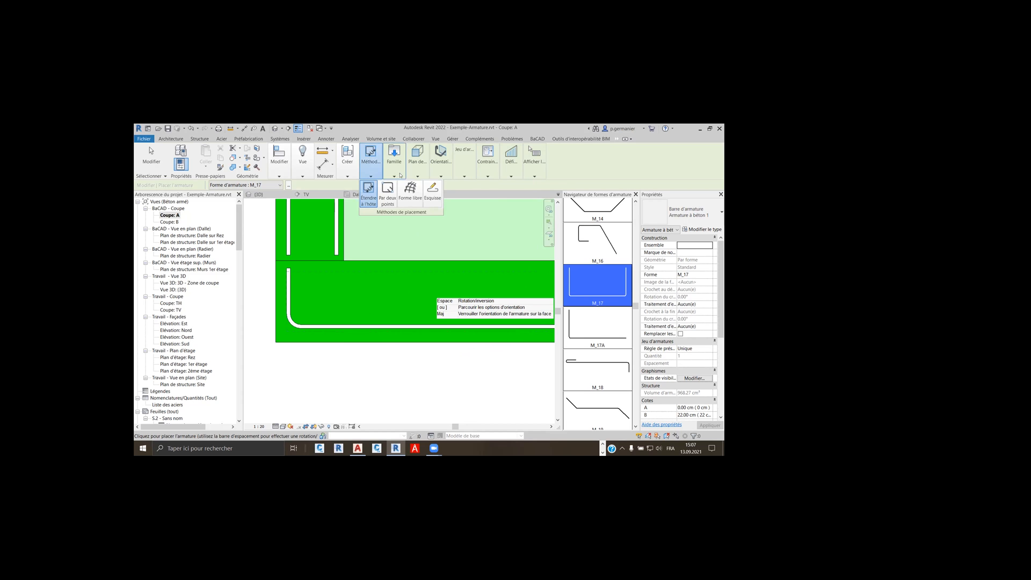
left_click(465, 171)
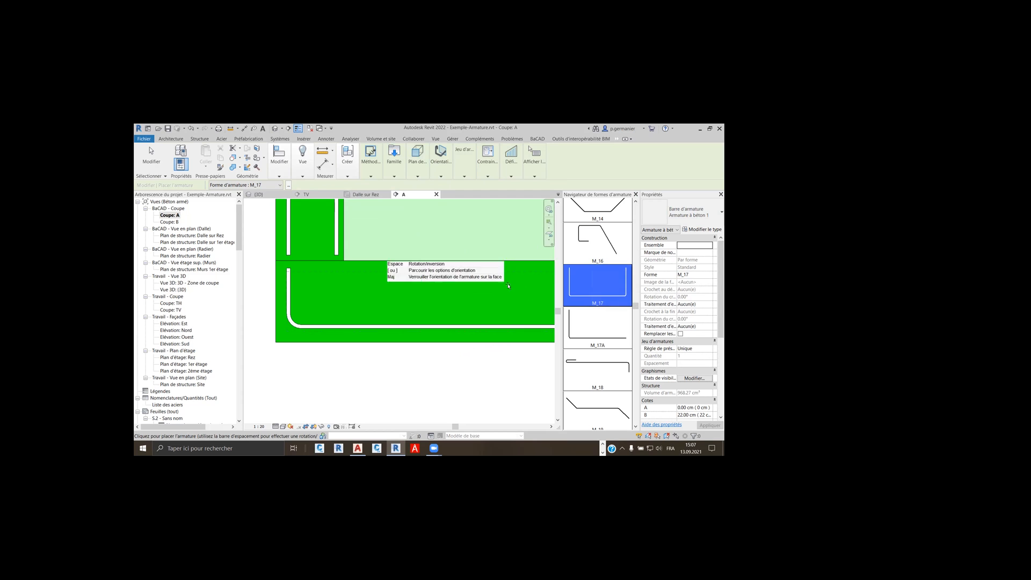
Place the M_17 rebar in the slab's lower corner, dismiss the visibility warning, and finish
scroll(356, 328, "down", 3)
middle_click_drag(356, 327, 375, 310)
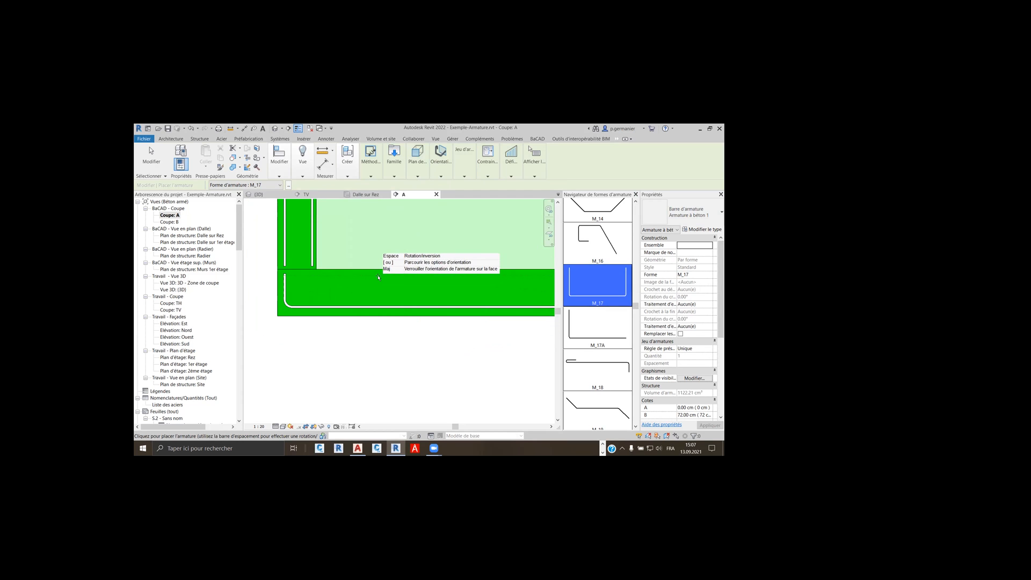
left_click(379, 277)
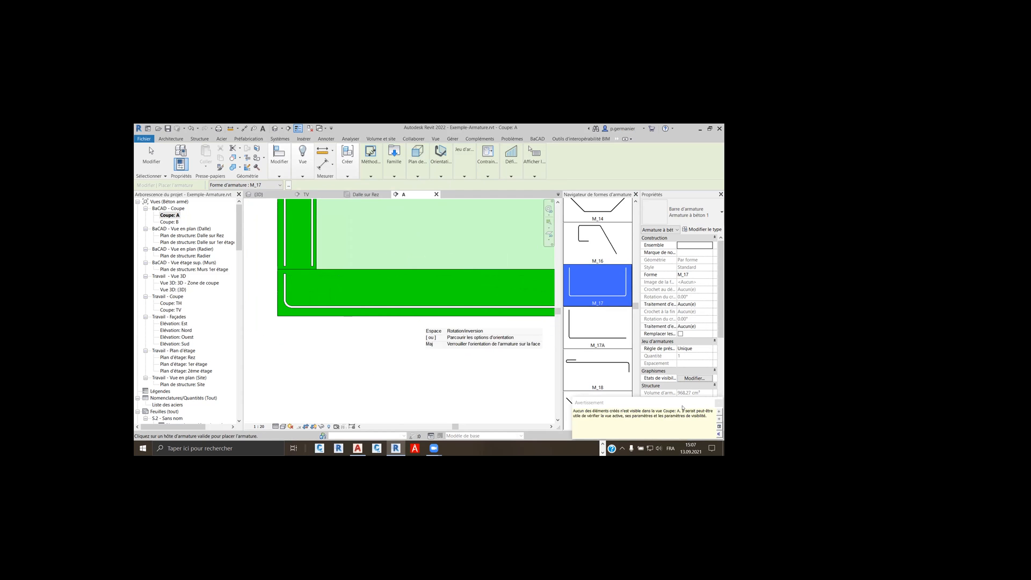
left_click(718, 404)
scroll(499, 343, "down", 2)
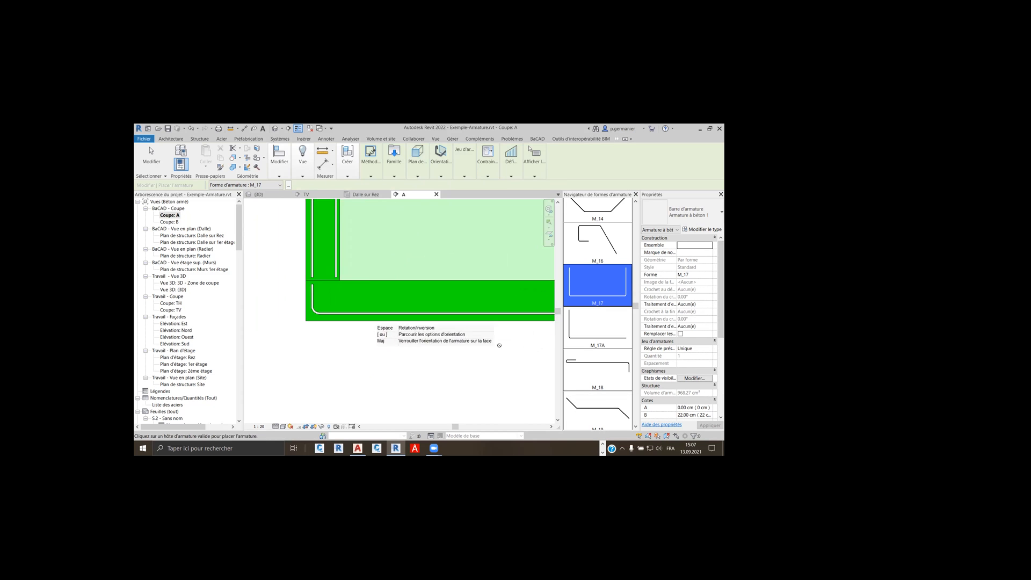
middle_click_drag(491, 342, 382, 322)
scroll(424, 315, "down", 3)
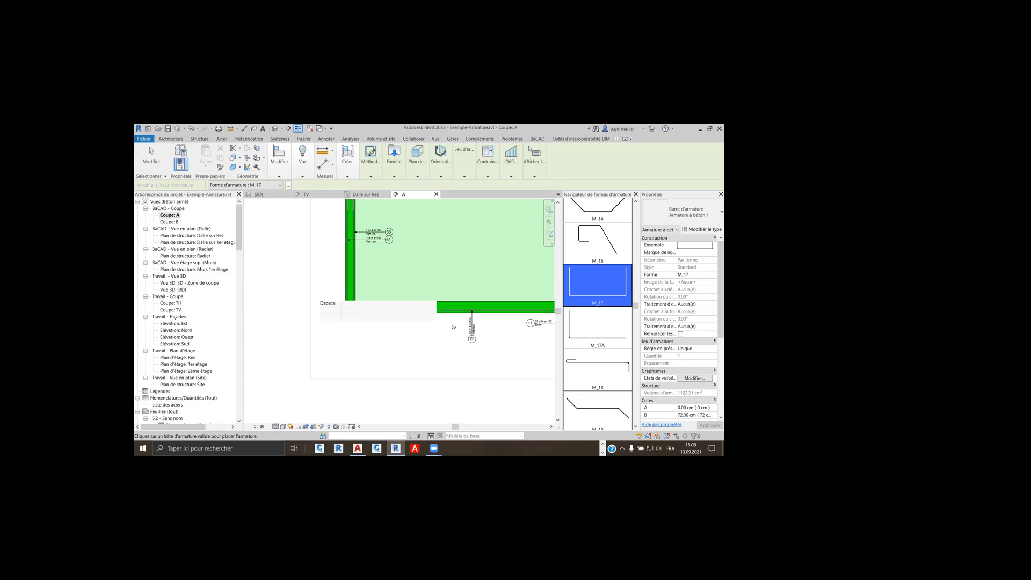
middle_click_drag(486, 341, 343, 326)
scroll(428, 315, "up", 1)
scroll(427, 316, "up", 6)
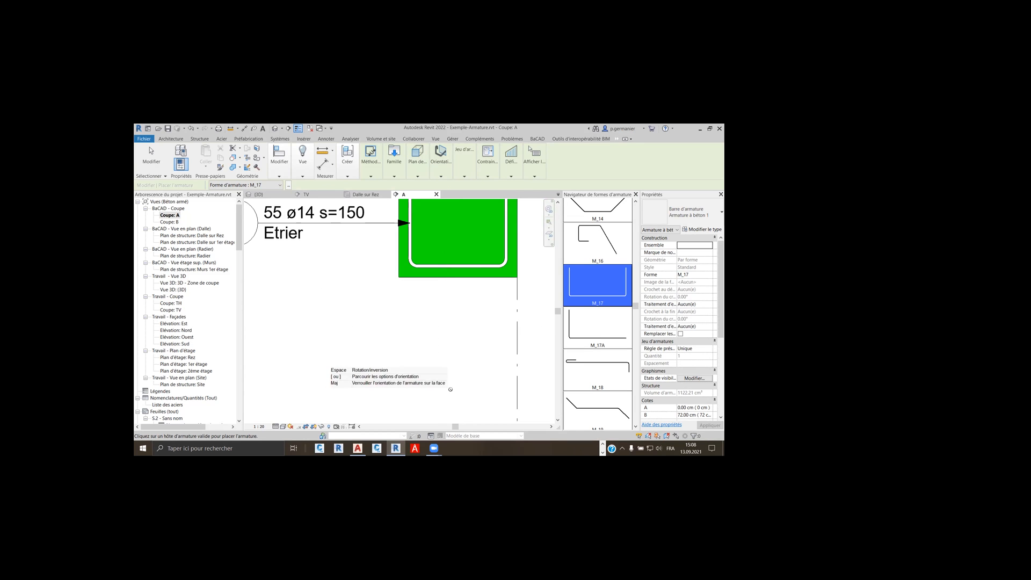
key("Escape")
scroll(460, 313, "down", 2)
middle_click_drag(459, 313, 464, 380)
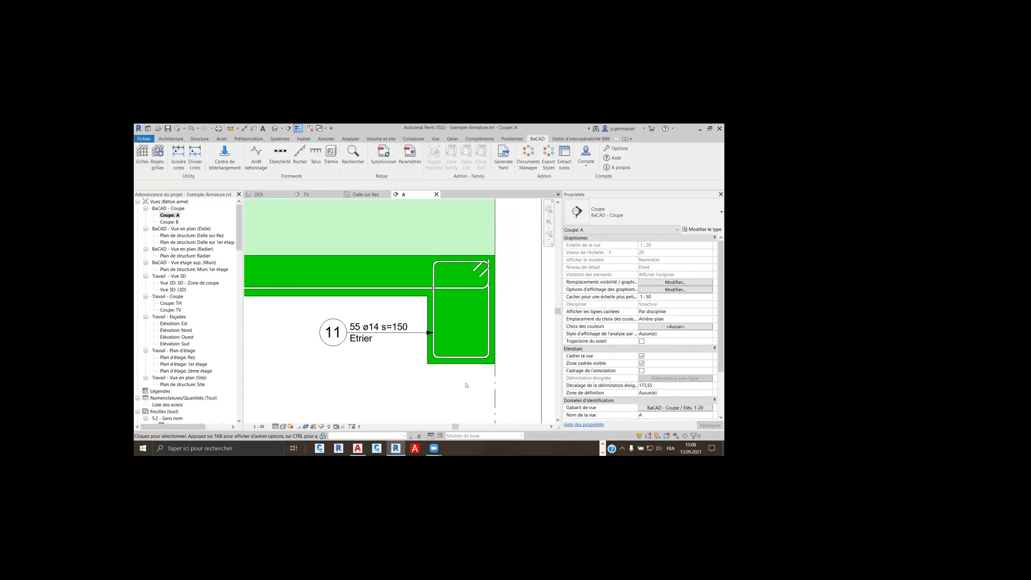
Reselect the floor slab under the Structure tab, zoom in, then cancel the M_17 placement
left_click(422, 257)
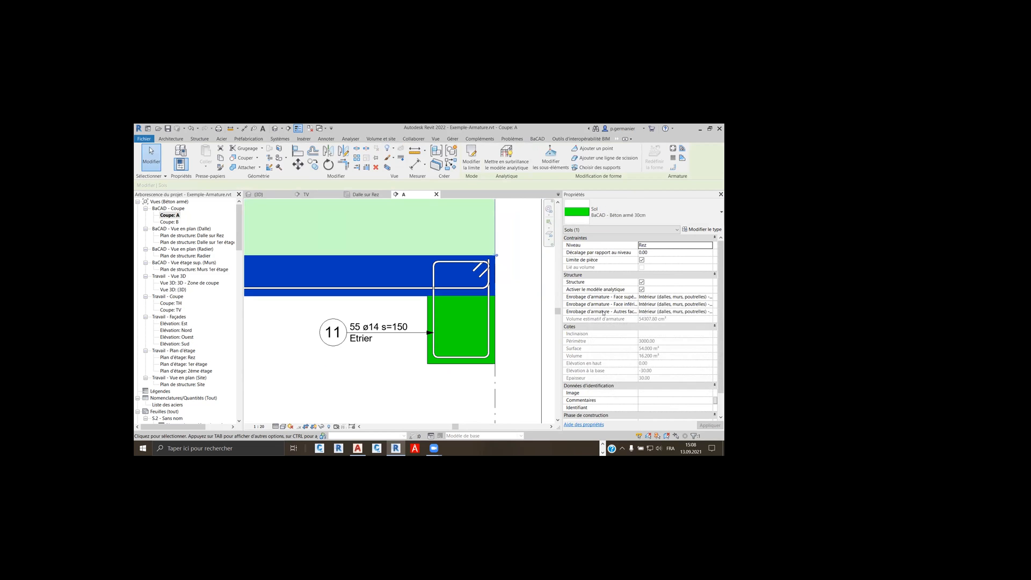
left_click(271, 326)
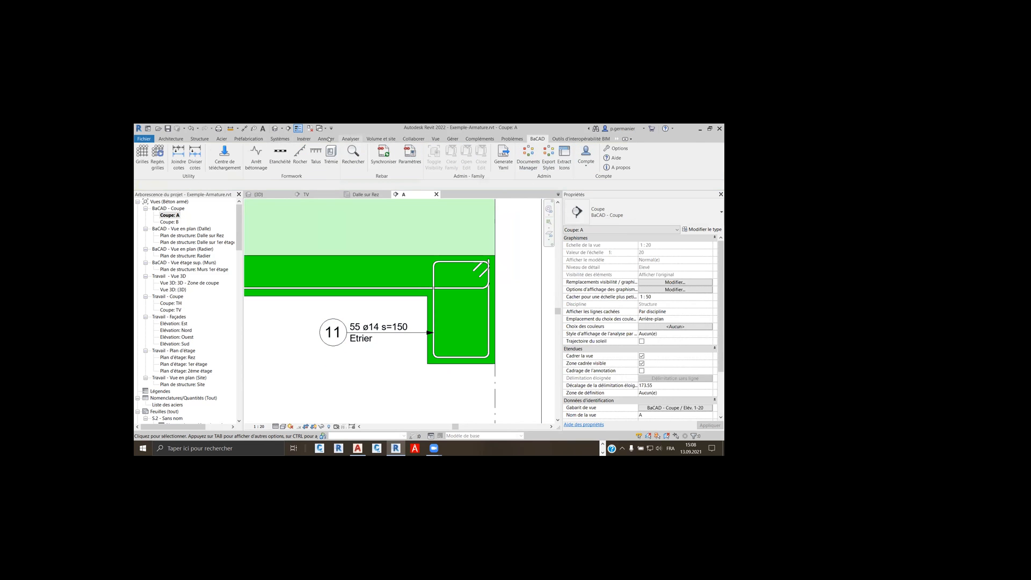
left_click(200, 139)
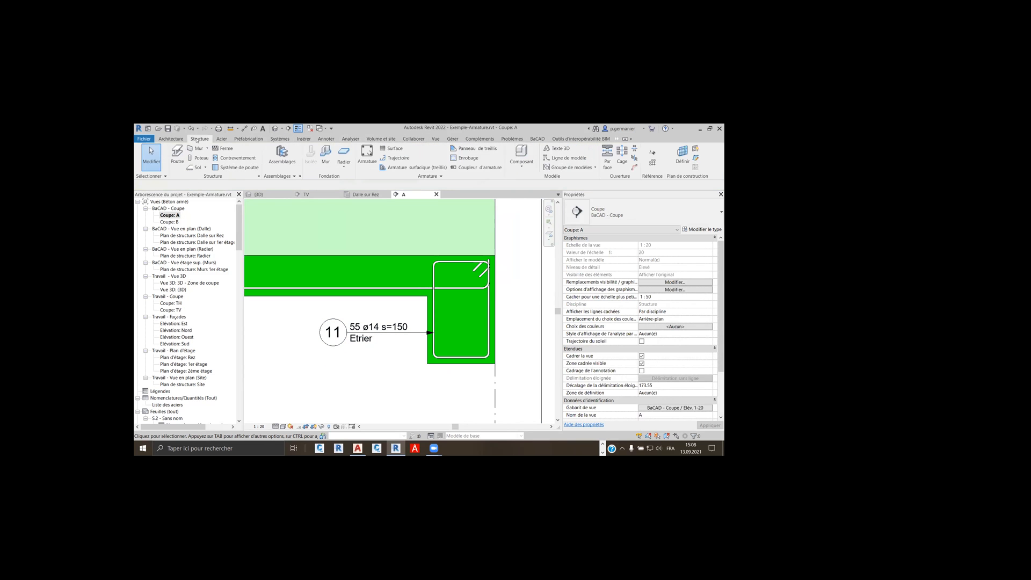
left_click(461, 262)
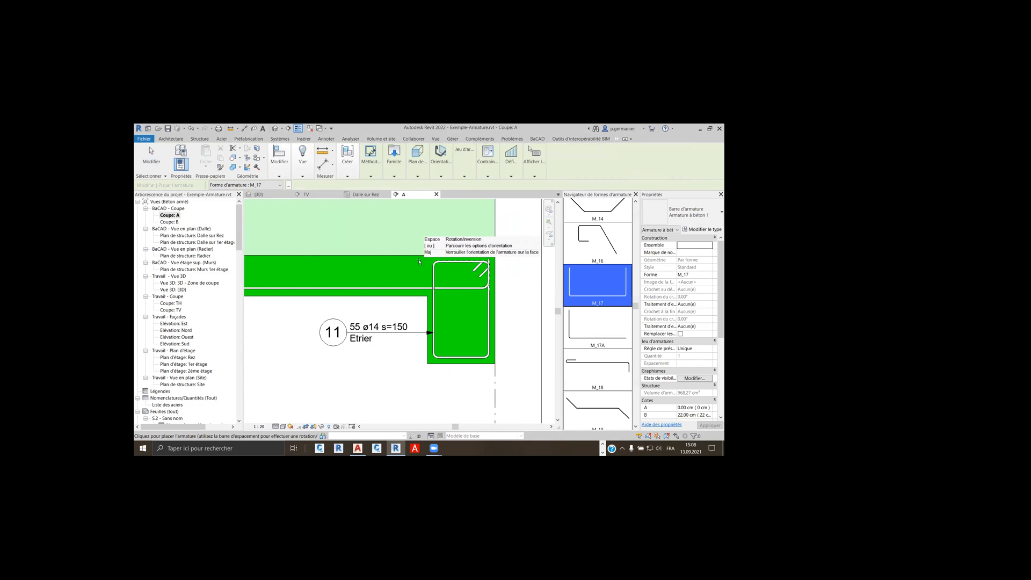
scroll(418, 266, "up", 3)
scroll(423, 268, "up", 1)
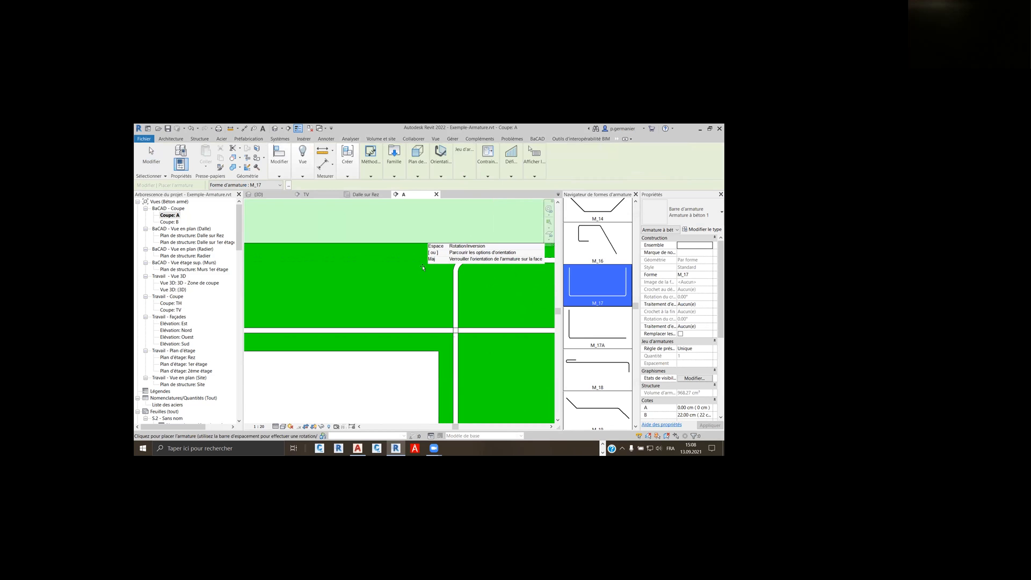
key("Escape")
key("Escape")
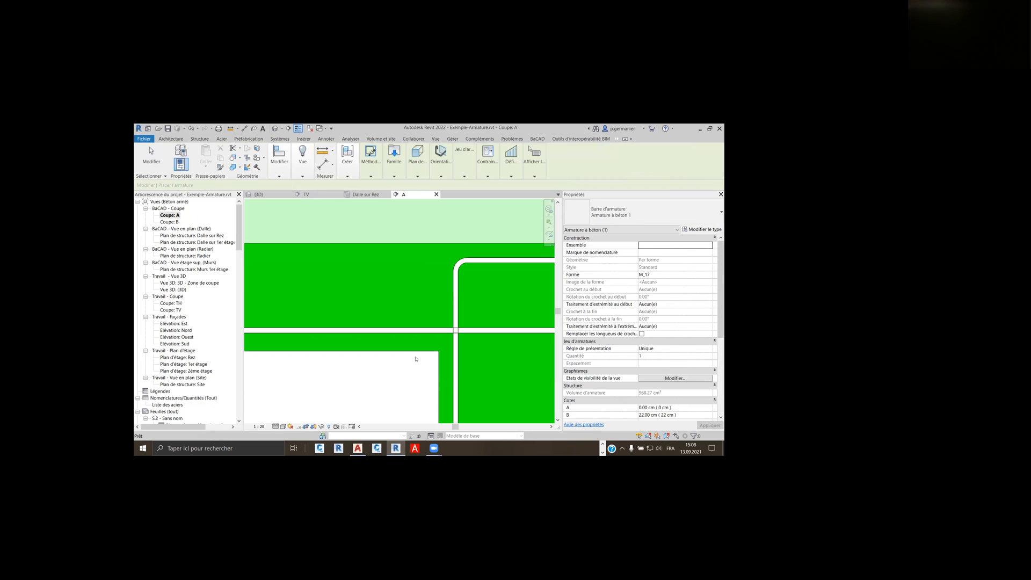
Keep the slab's top-face rebar cover as Intérieur (dalles, murs, poutrelles)
left_click(467, 251)
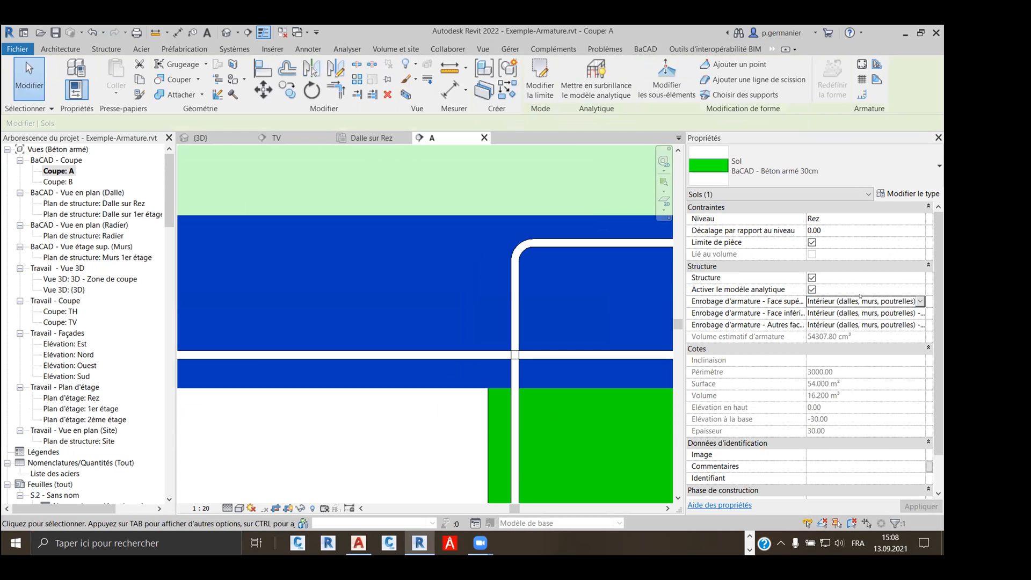
left_click(837, 300)
left_click(837, 301)
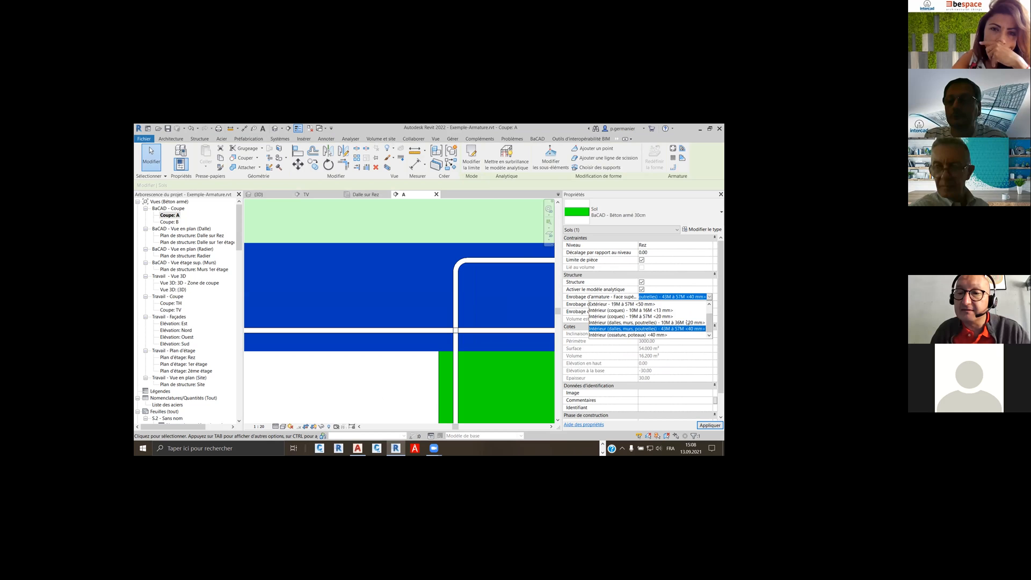
left_click(687, 328)
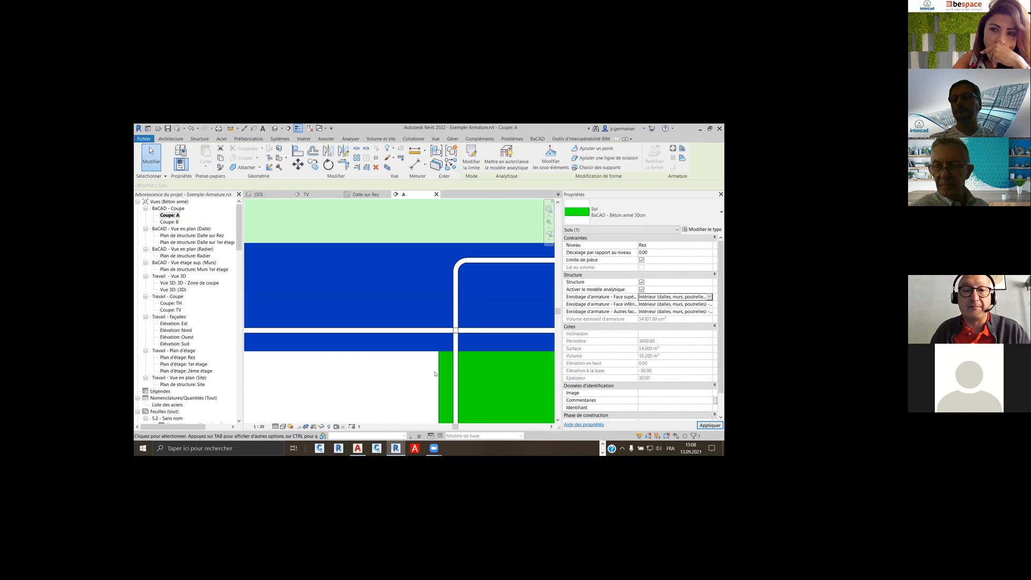
left_click(396, 375)
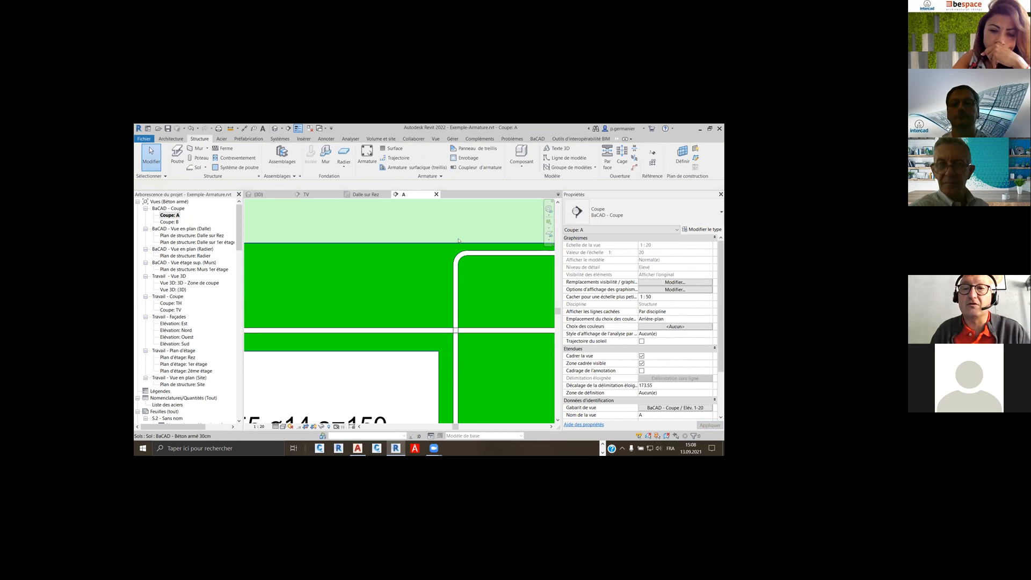
Start an M_17 rebar in the slab and pan between tag 12 and the right-end beam
left_click(529, 241)
left_click(672, 148)
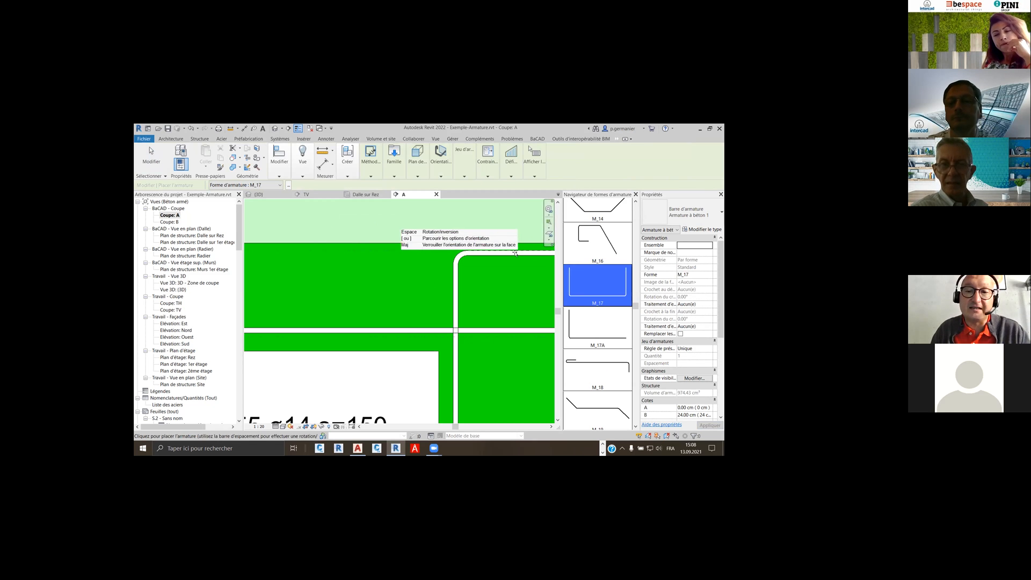
scroll(479, 266, "down", 4)
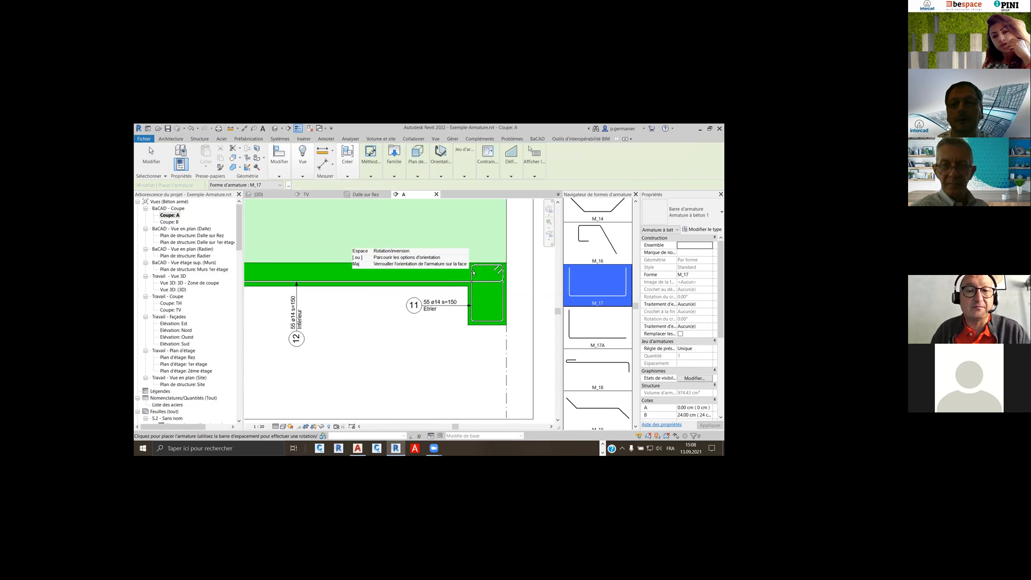
middle_click_drag(423, 291, 547, 283)
middle_click_drag(346, 293, 500, 295)
scroll(354, 275, "up", 3)
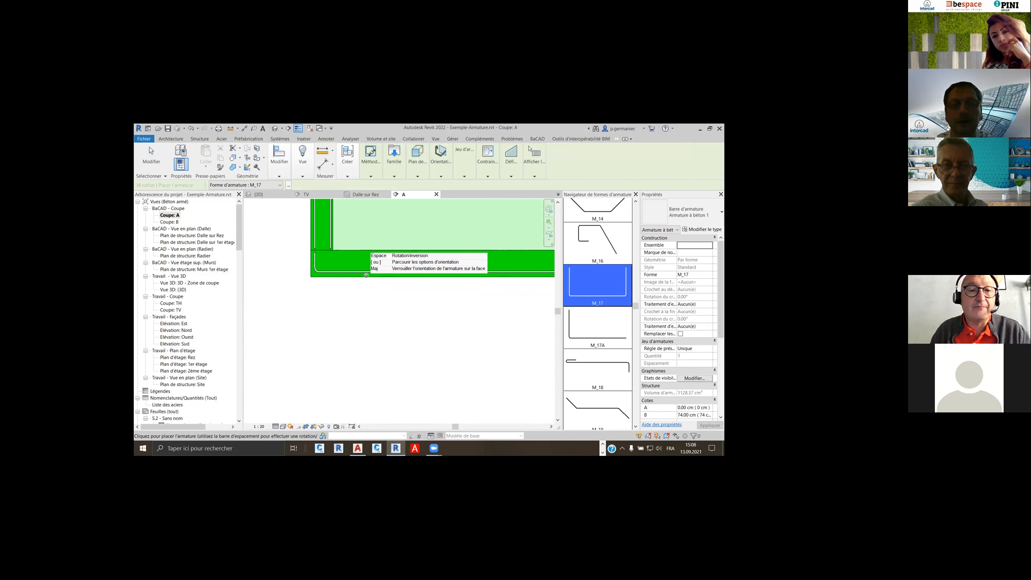
scroll(337, 263, "down", 3)
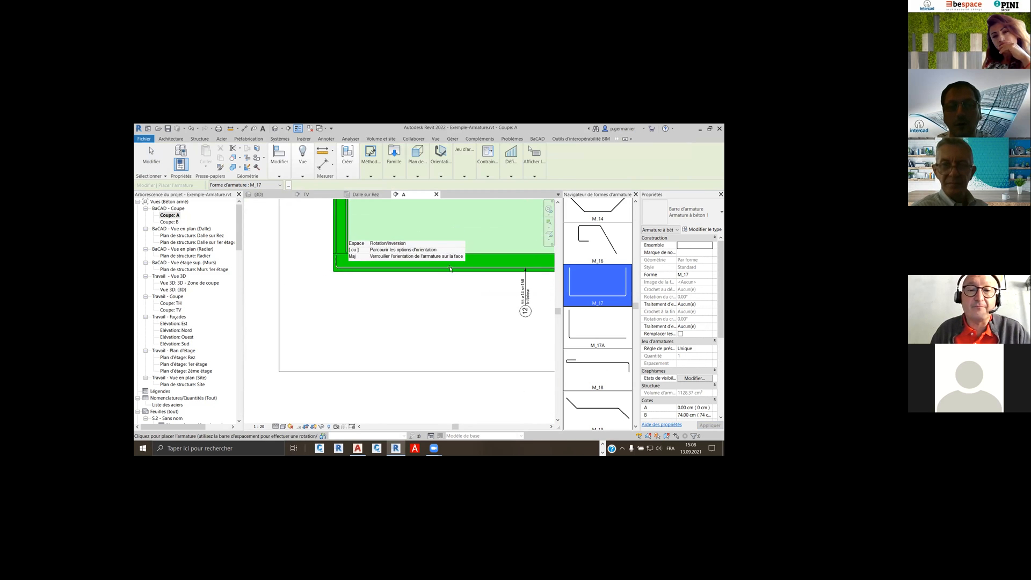
middle_click_drag(455, 269, 282, 283)
middle_click_drag(456, 302, 373, 322)
scroll(385, 311, "up", 4)
Exit rebar placement, select the slab, and set its top-face cover to the interior option
key("Escape")
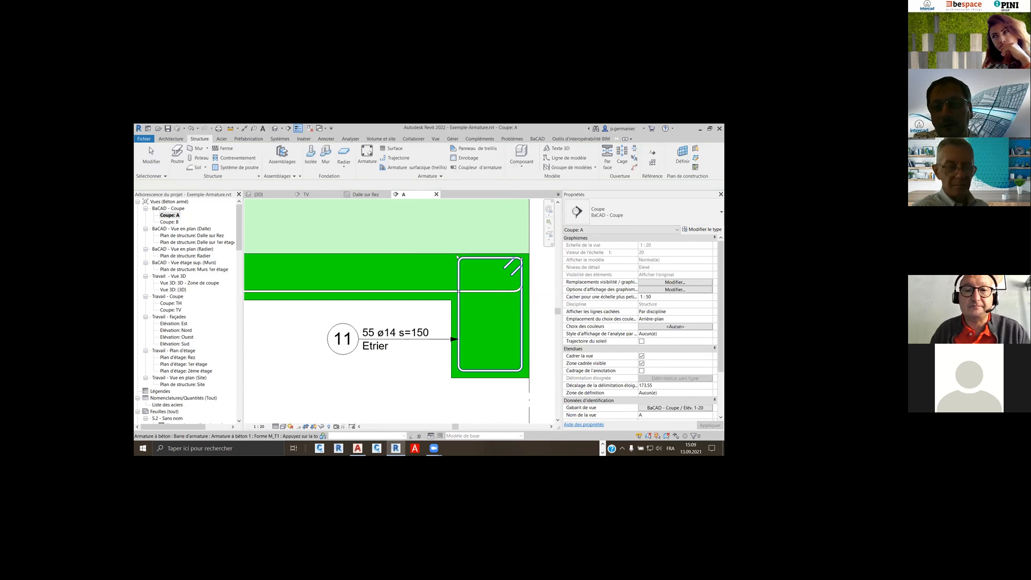
left_click(507, 256)
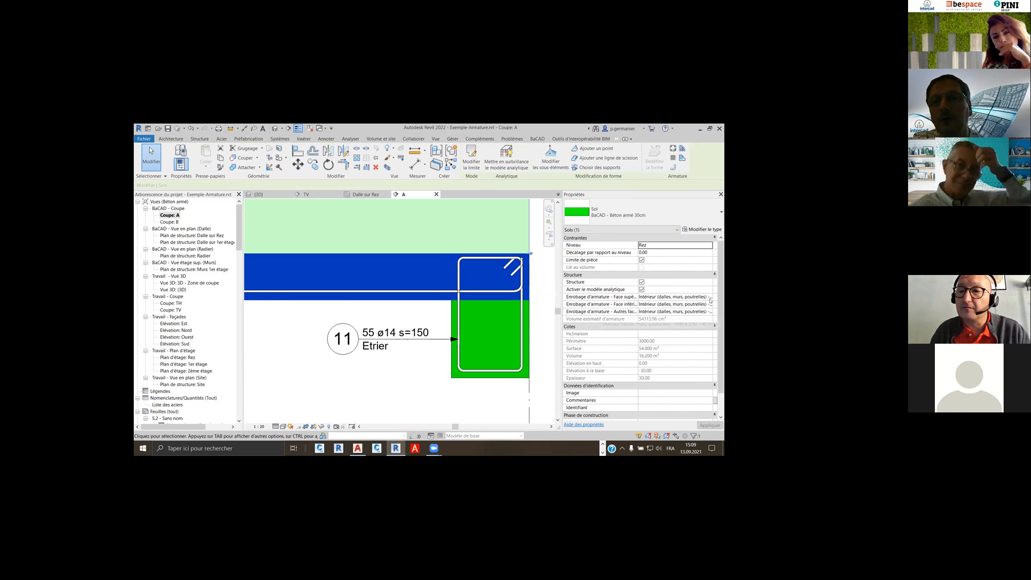
left_click(710, 298)
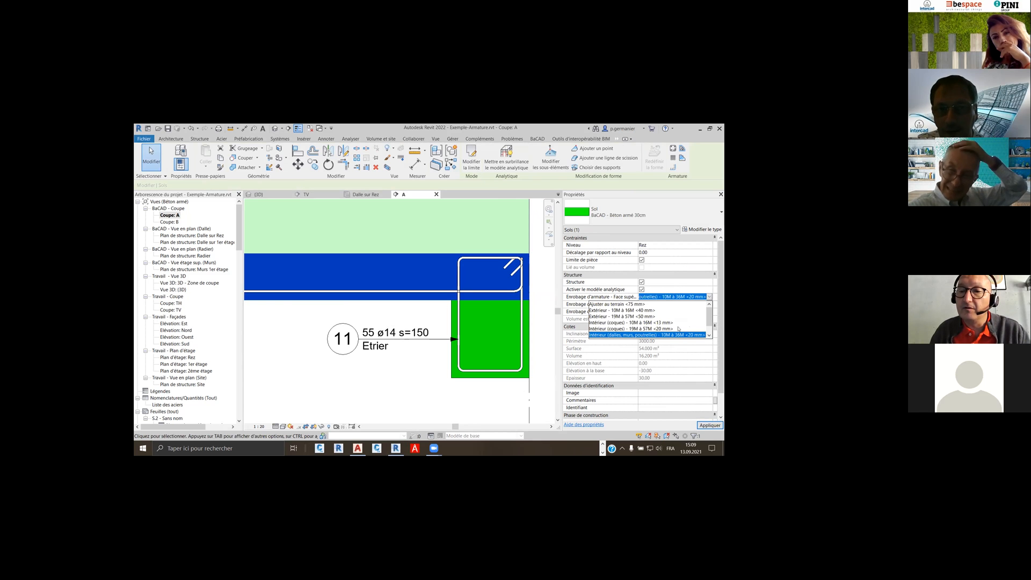
scroll(676, 334, "down", 1)
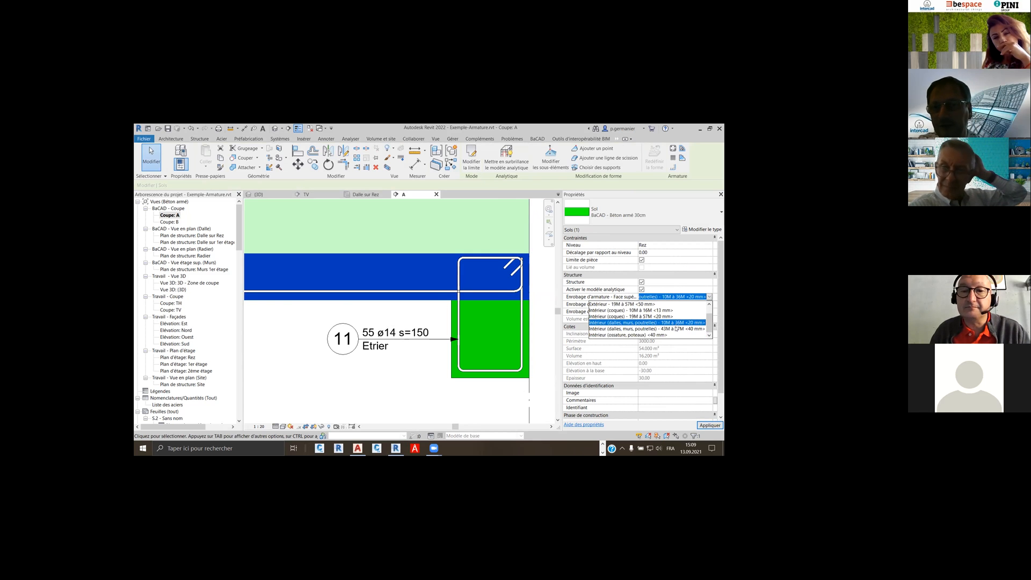
left_click(676, 329)
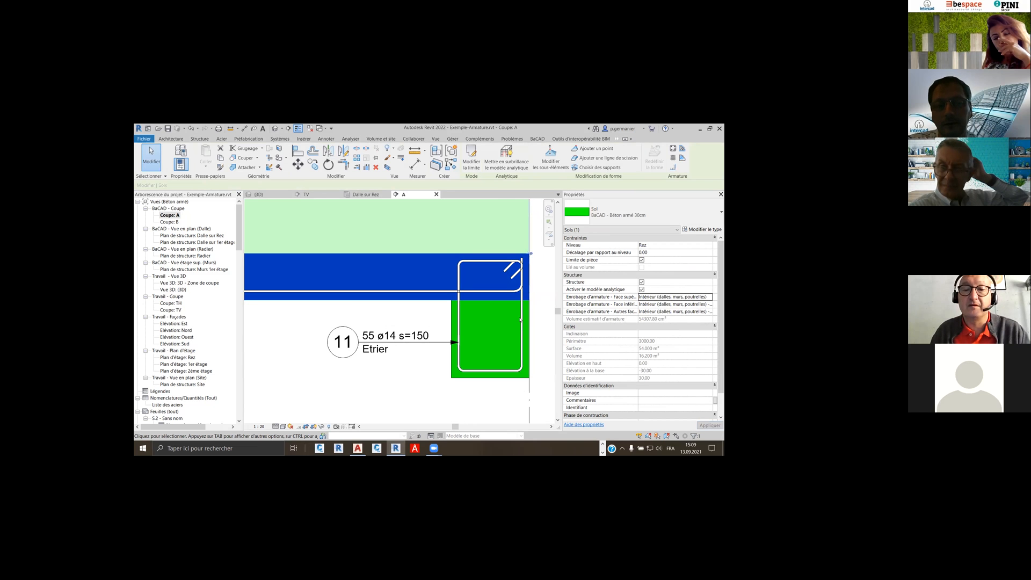
scroll(524, 270, "up", 5)
middle_click_drag(524, 270, 530, 294)
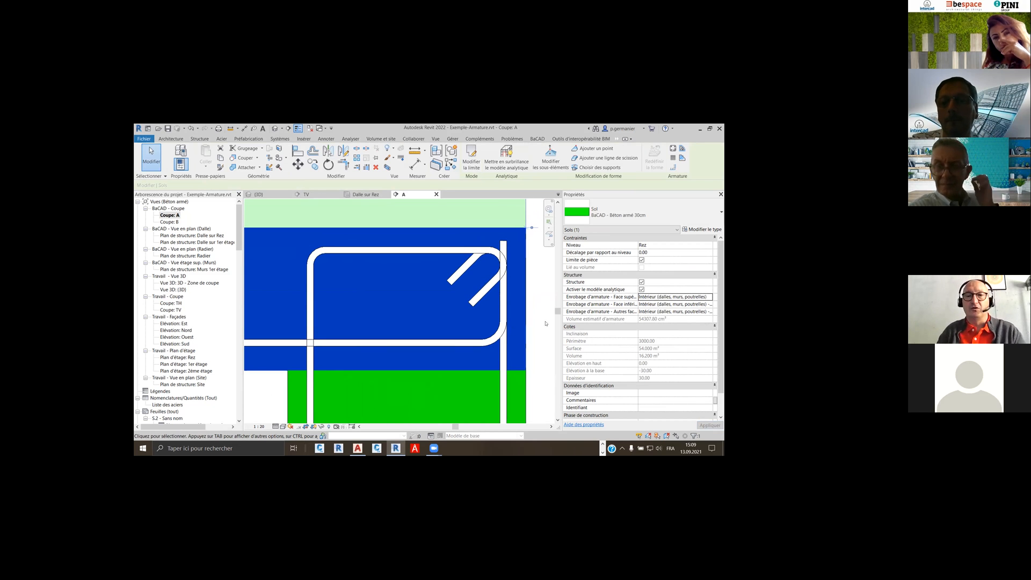
Set the other-faces and top-face covers to Intérieur 10M à 36M <20 mm>, apply, and view {3D}
left_click(709, 313)
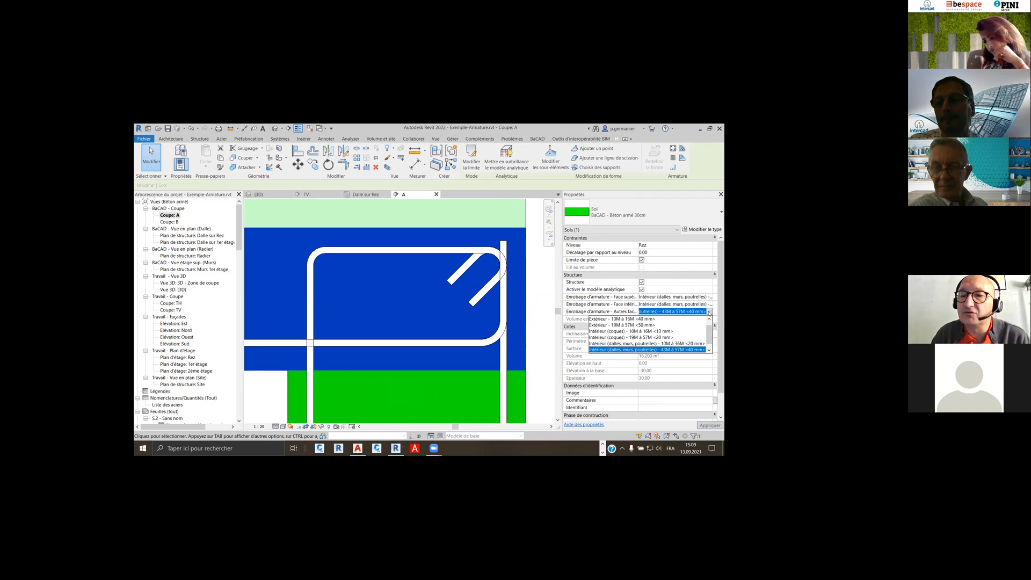
left_click(692, 344)
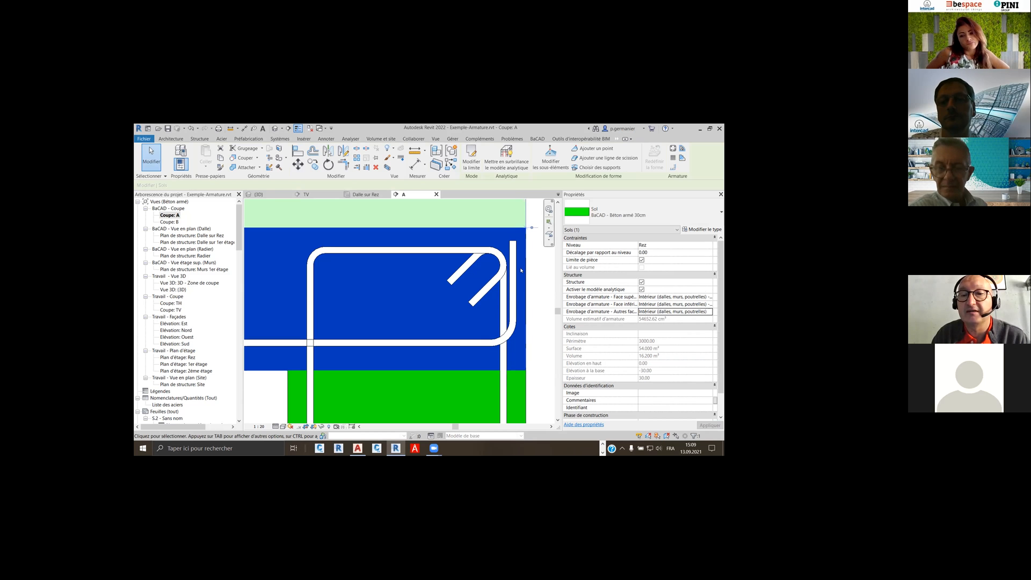
left_click(709, 312)
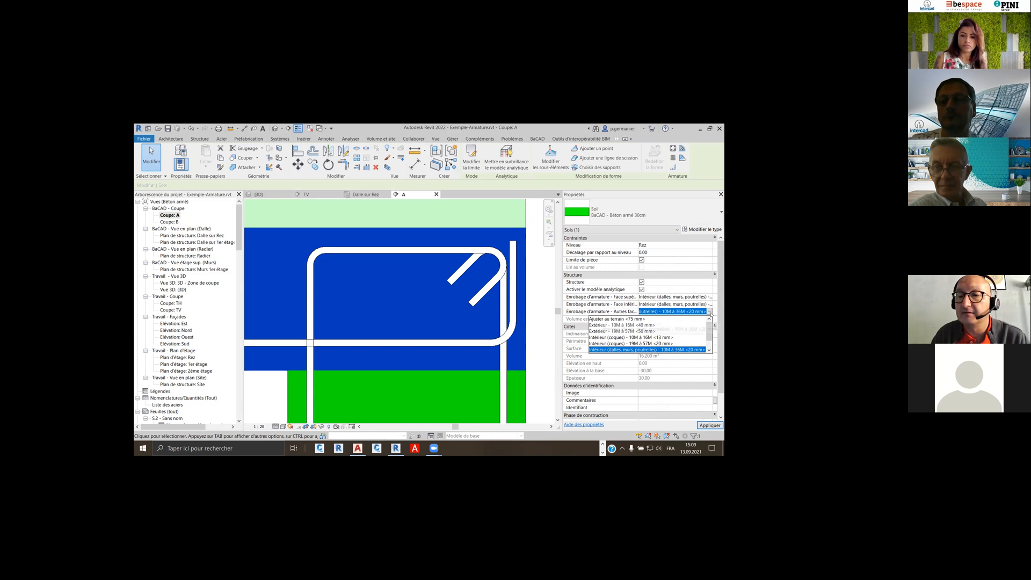
left_click(691, 344)
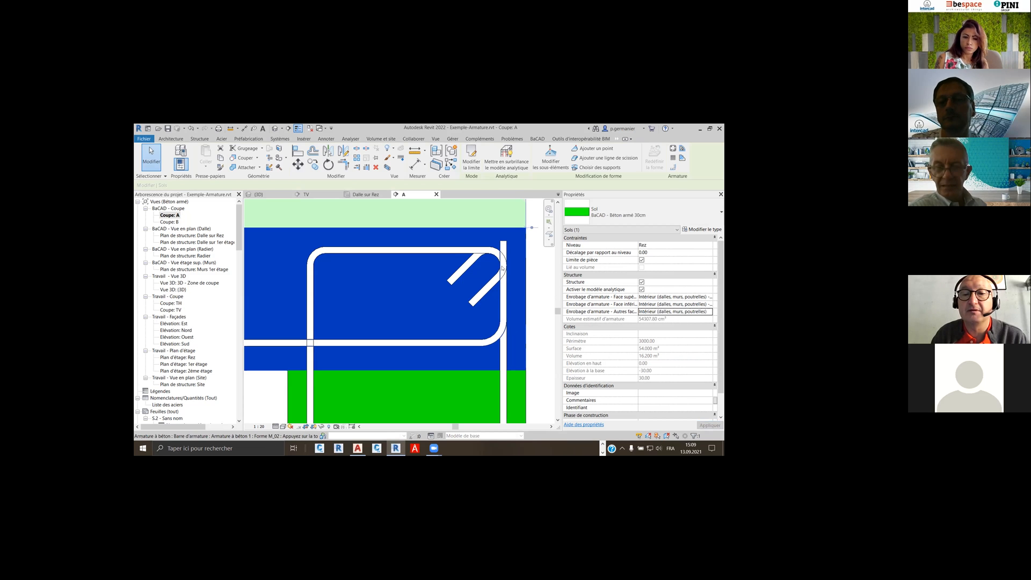
left_click(709, 297)
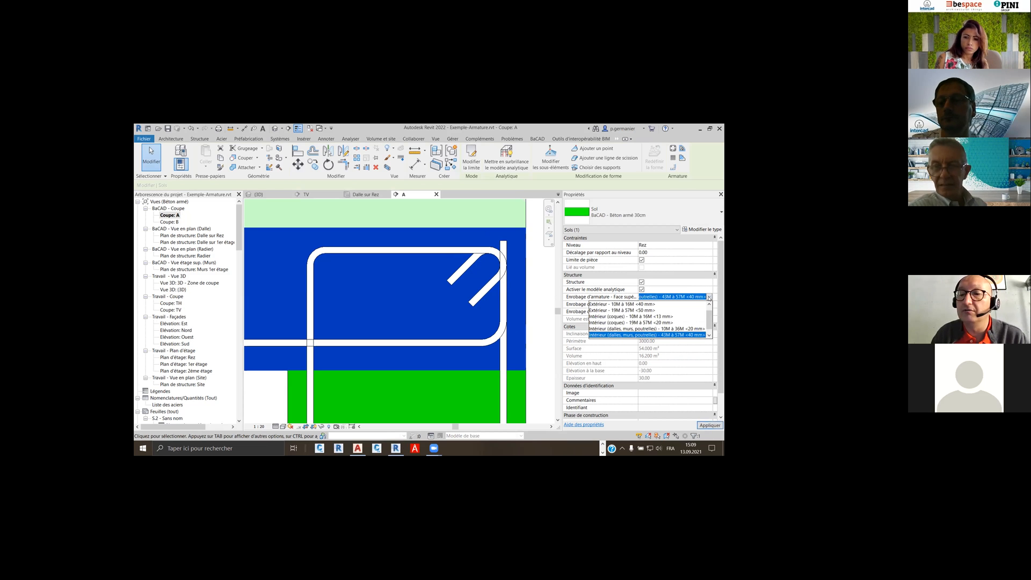
left_click(690, 328)
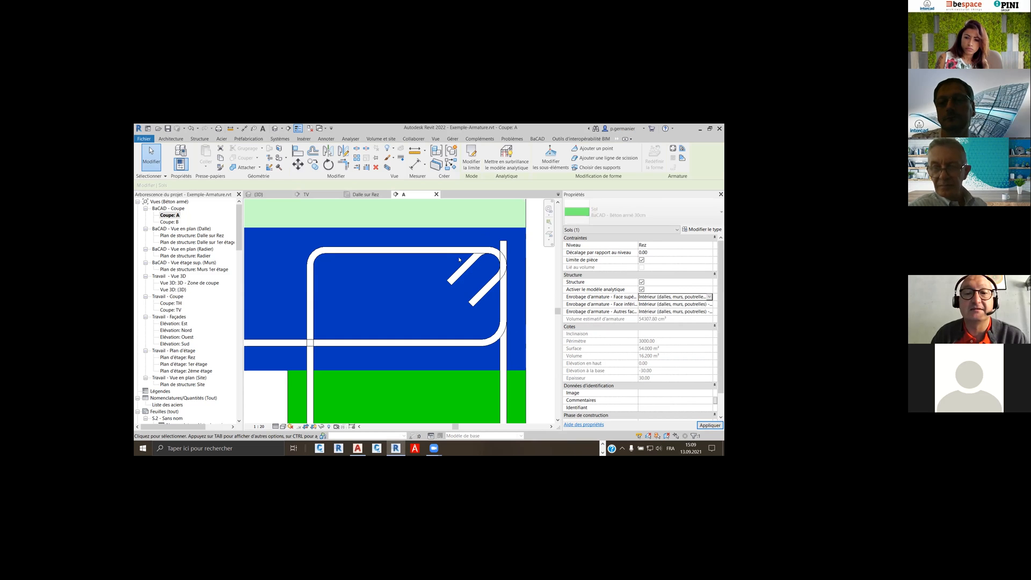
left_click(710, 297)
scroll(693, 330, "down", 1)
left_click(691, 323)
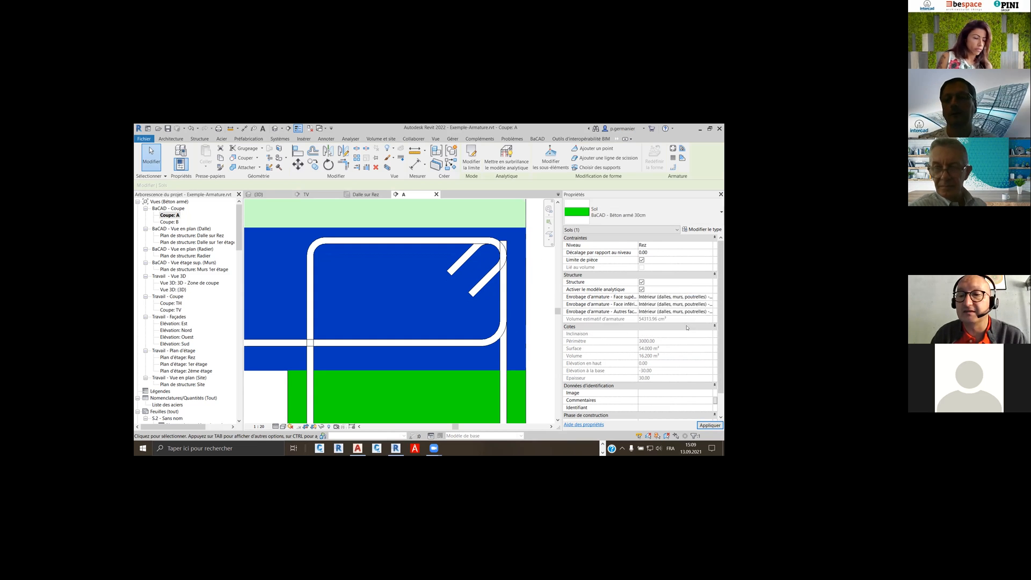
left_click(267, 394)
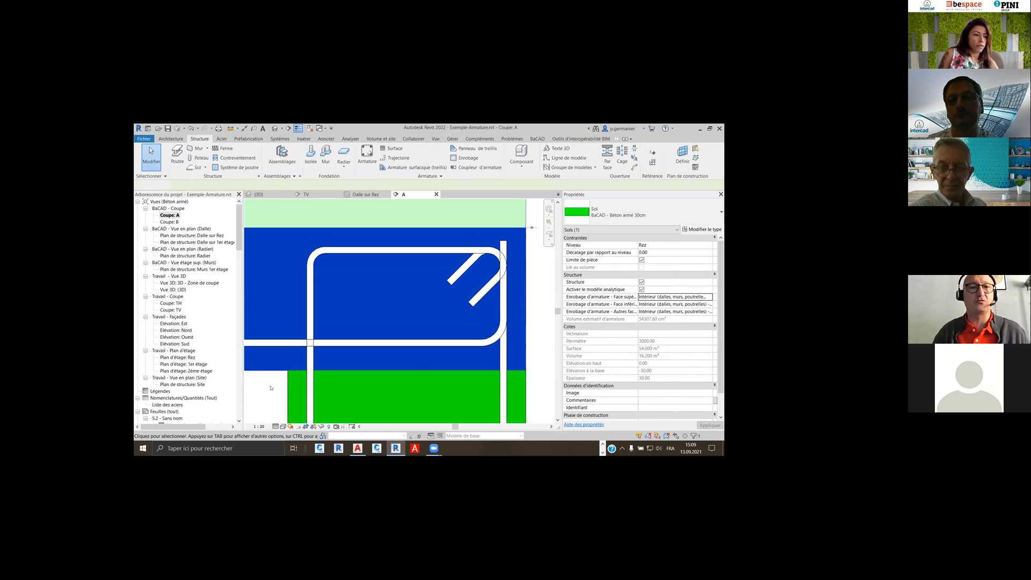
left_click(258, 194)
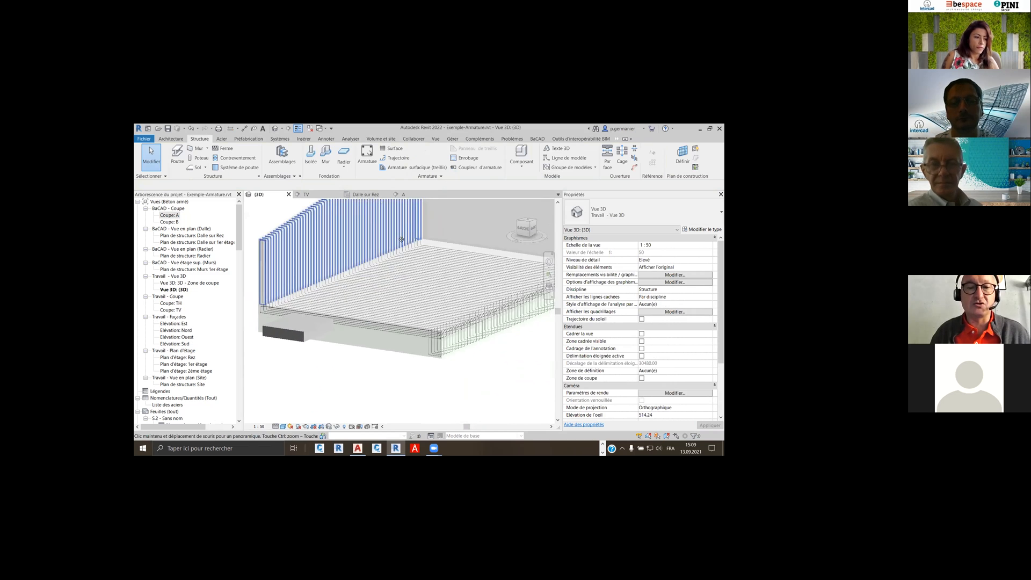
Check the slab's properties in Projet_A's TV section, then return to section A zoomed out
left_click(323, 194)
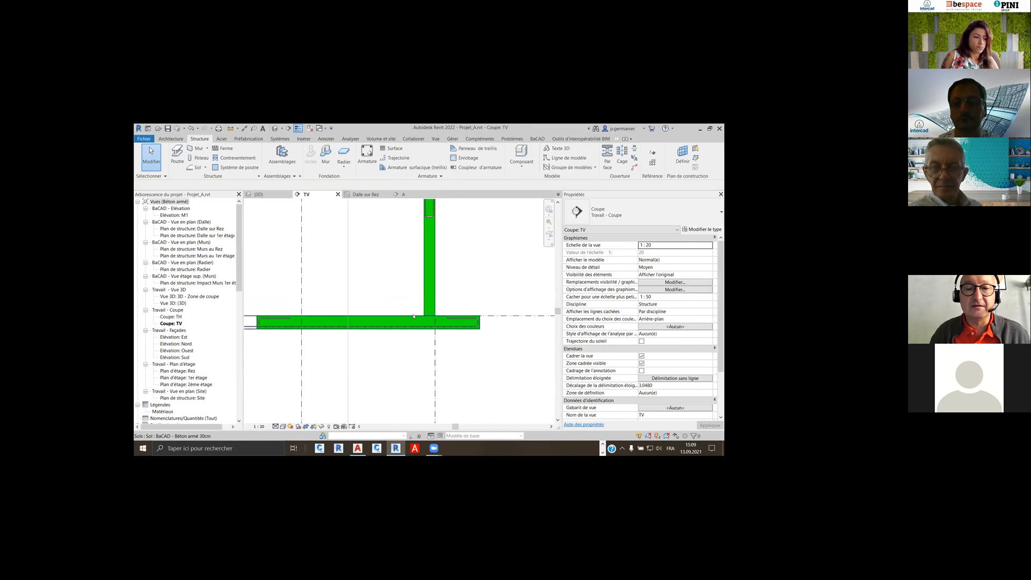
left_click(414, 315)
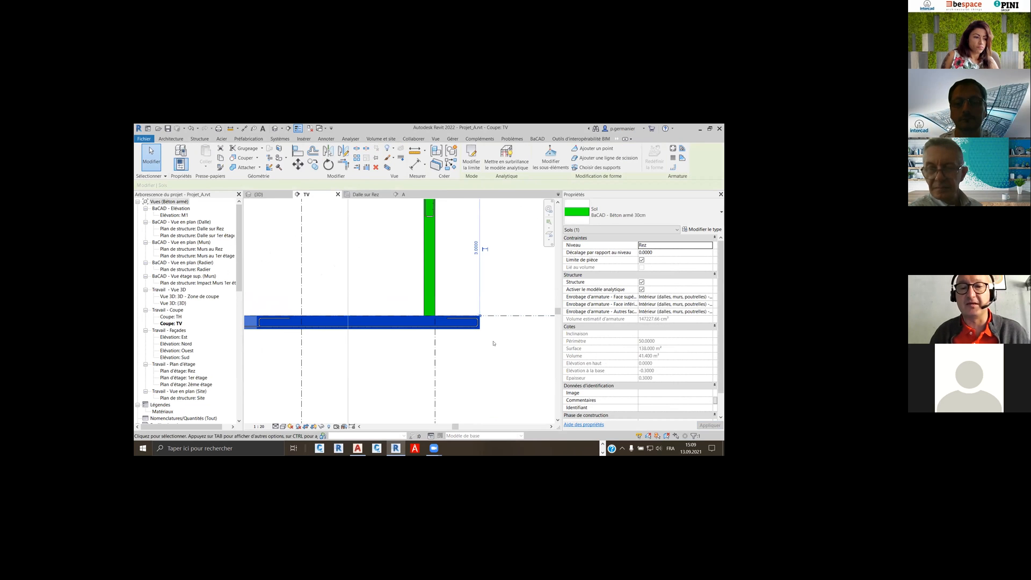
left_click(505, 268)
left_click(409, 195)
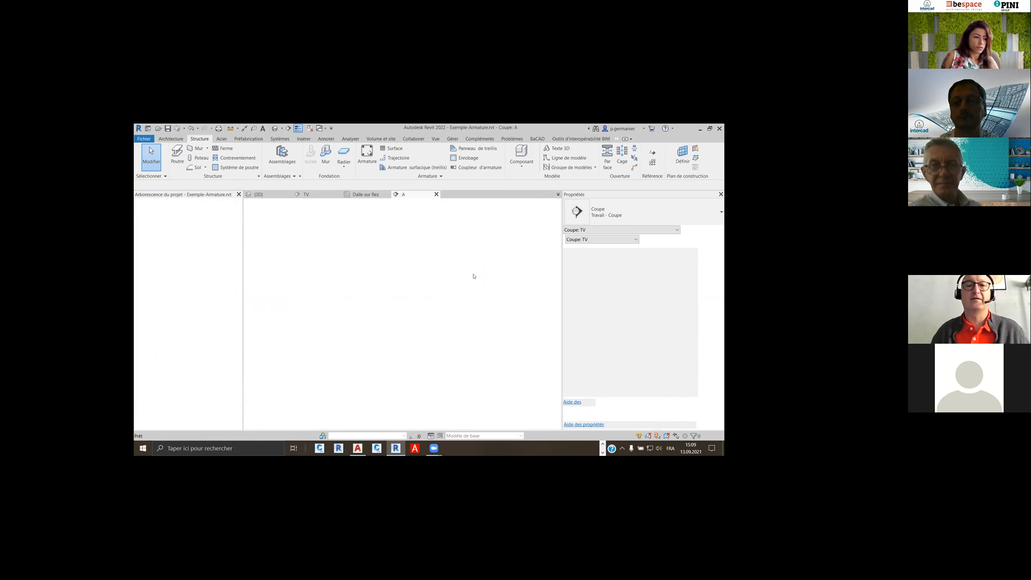
scroll(471, 264, "down", 5)
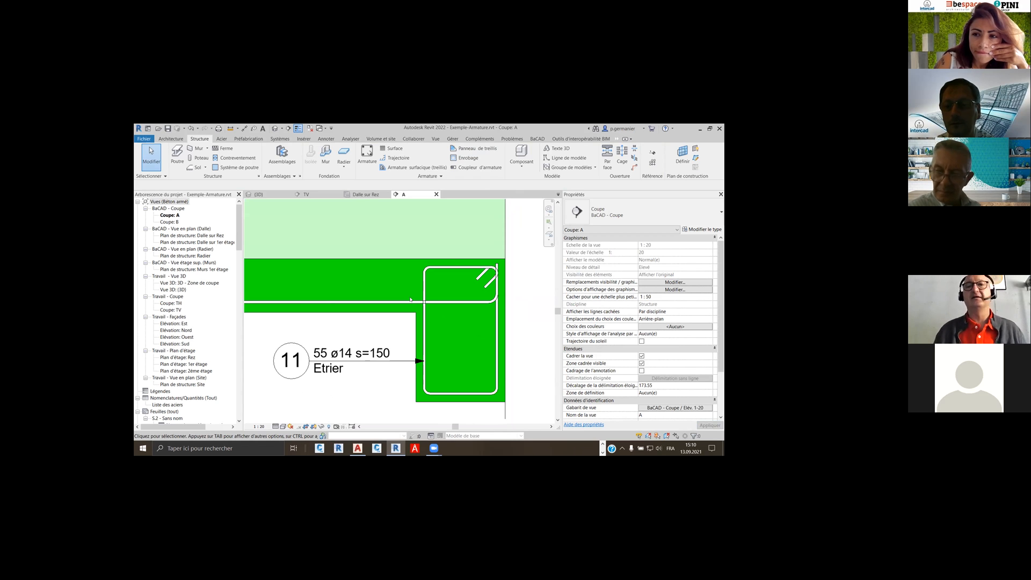
Switch the ribbon to the BaCAD tab
left_click(535, 139)
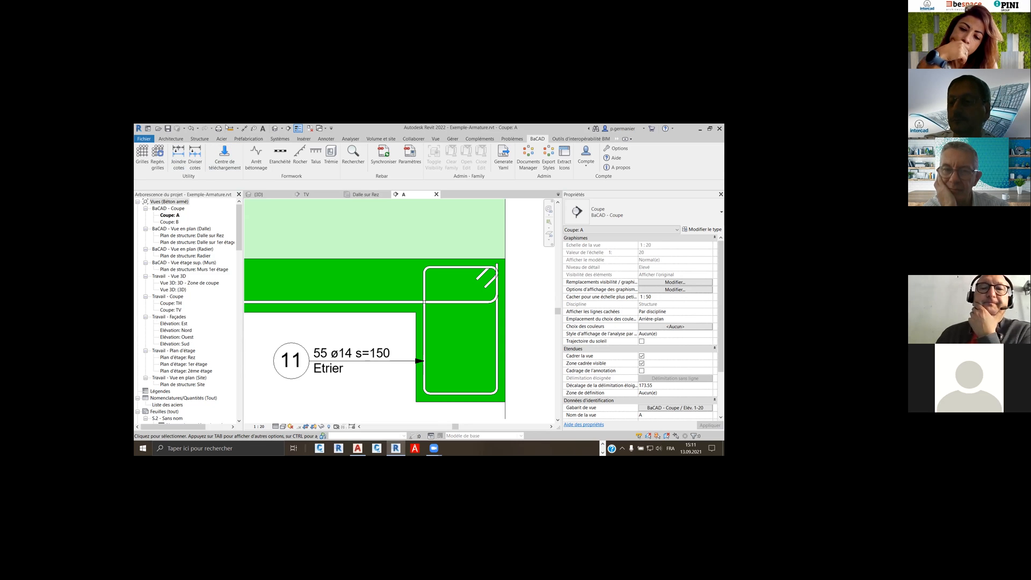
Close the A, Dalle sur Rez and TV views, discard Projet_A's changes, and show Fichiers récents
left_click(436, 194)
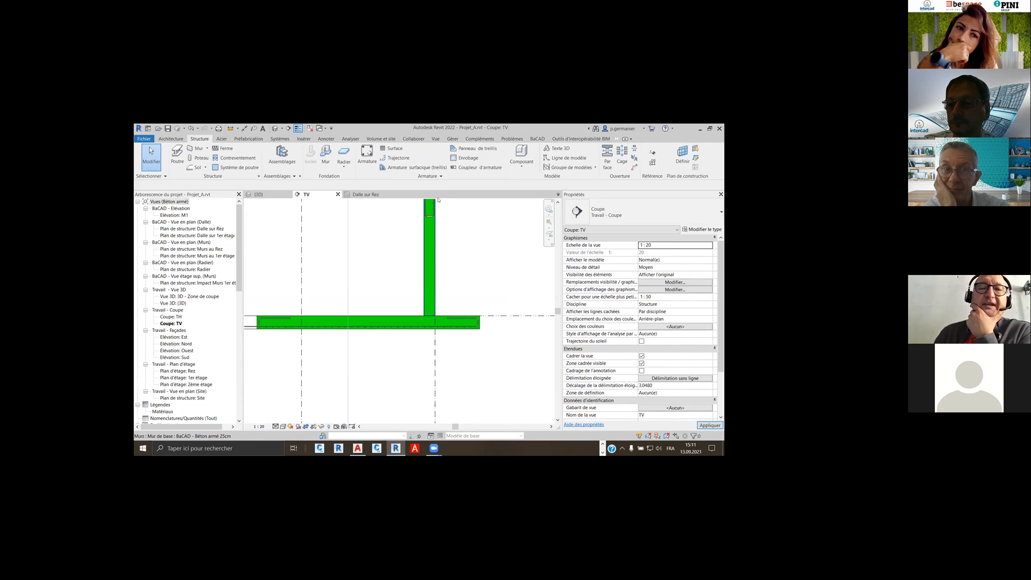
left_click(387, 194)
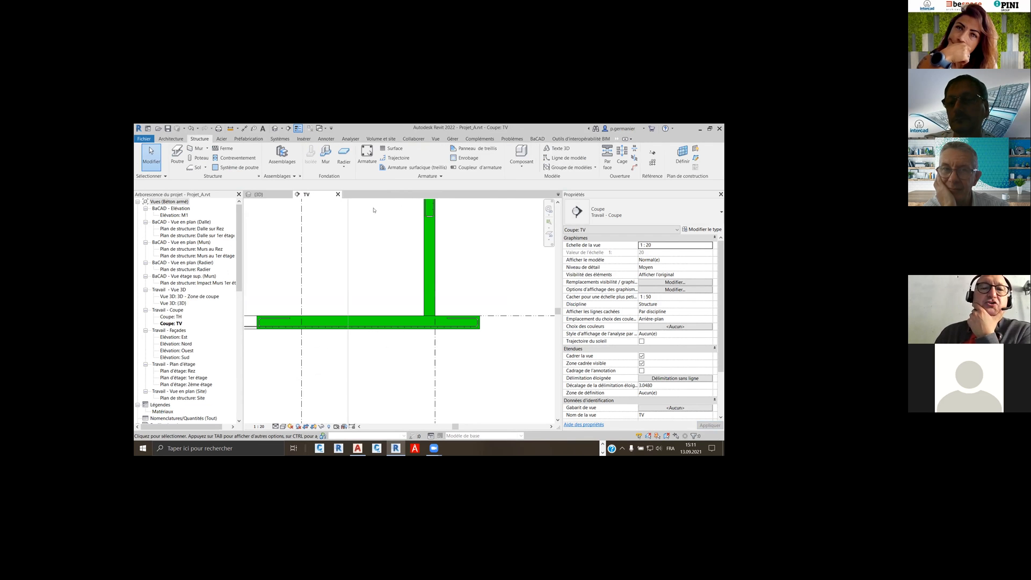
left_click(337, 194)
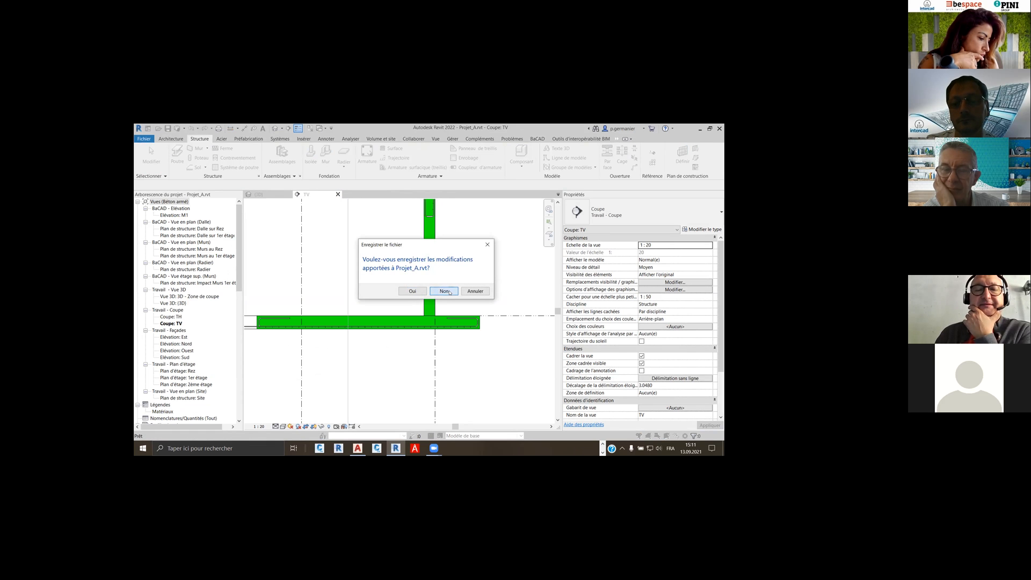
left_click(444, 291)
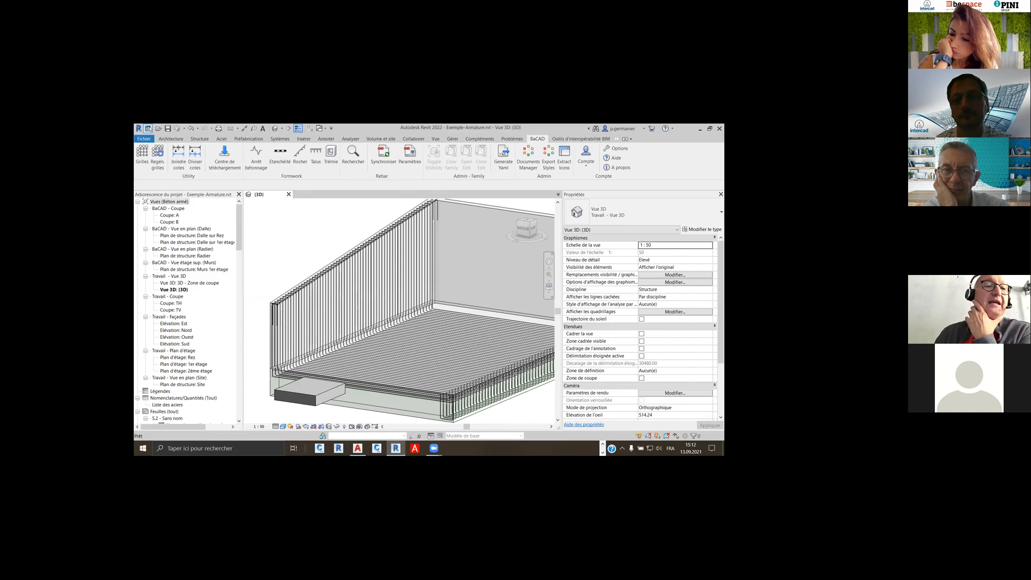
left_click(146, 138)
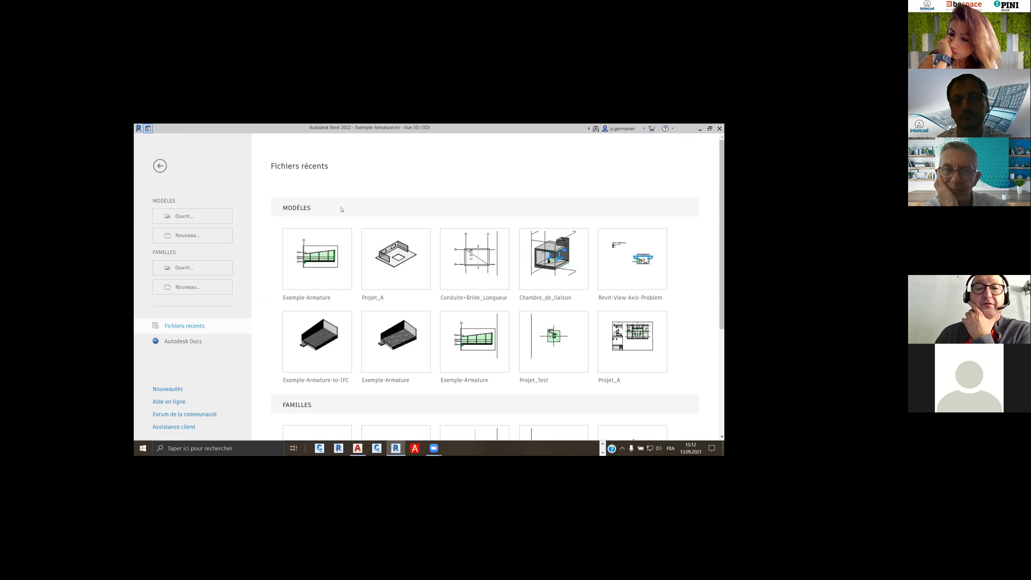
Reopen Projet_A and open the Plan de structure: Radier view
left_click(378, 298)
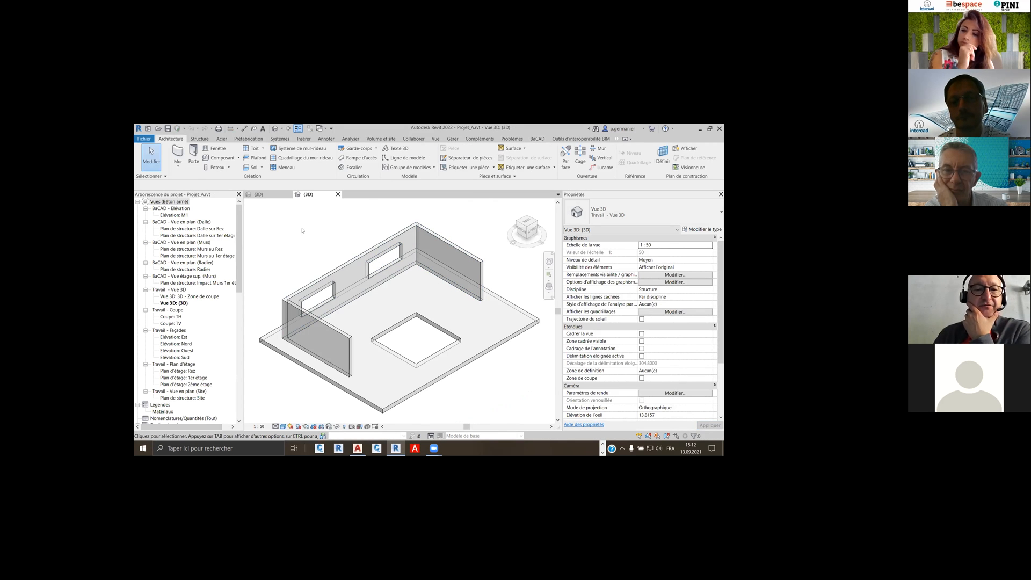
left_click(204, 269)
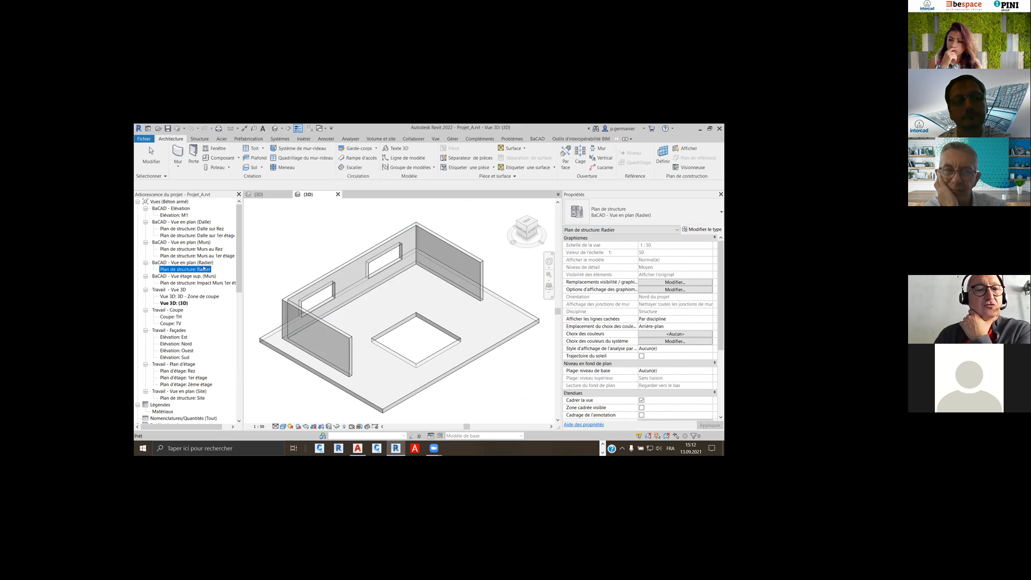
double_click(204, 268)
scroll(376, 244, "up", 3)
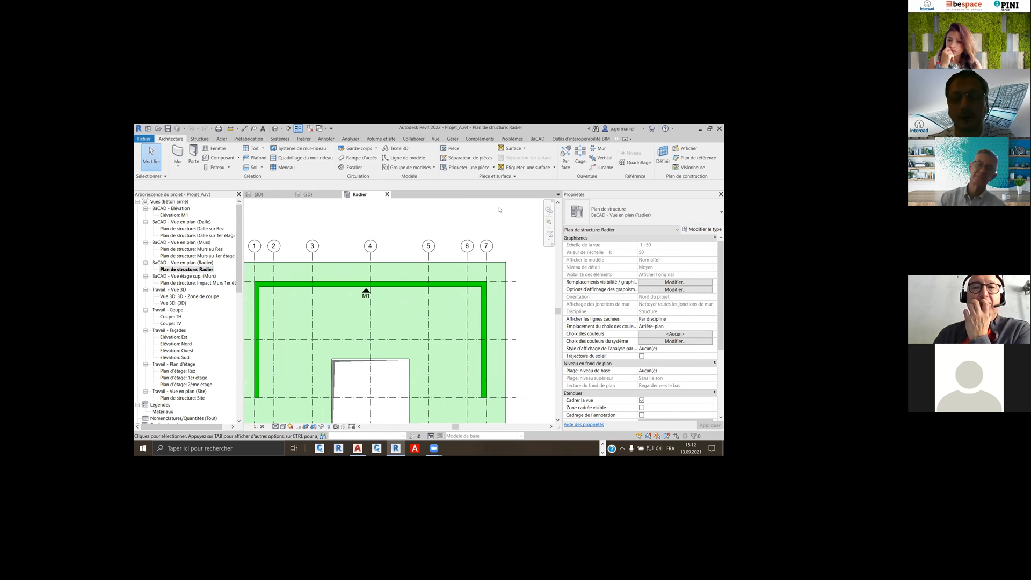
Check BaCAD's DWG Sync settings and synchronise the plan with Projet_A_Armature.dwg
left_click(534, 139)
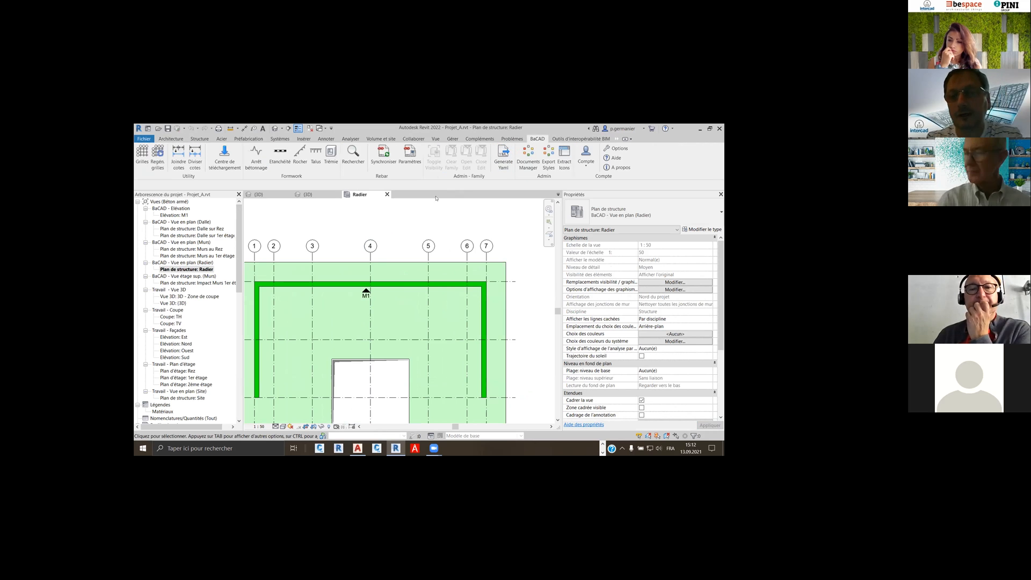
left_click(410, 156)
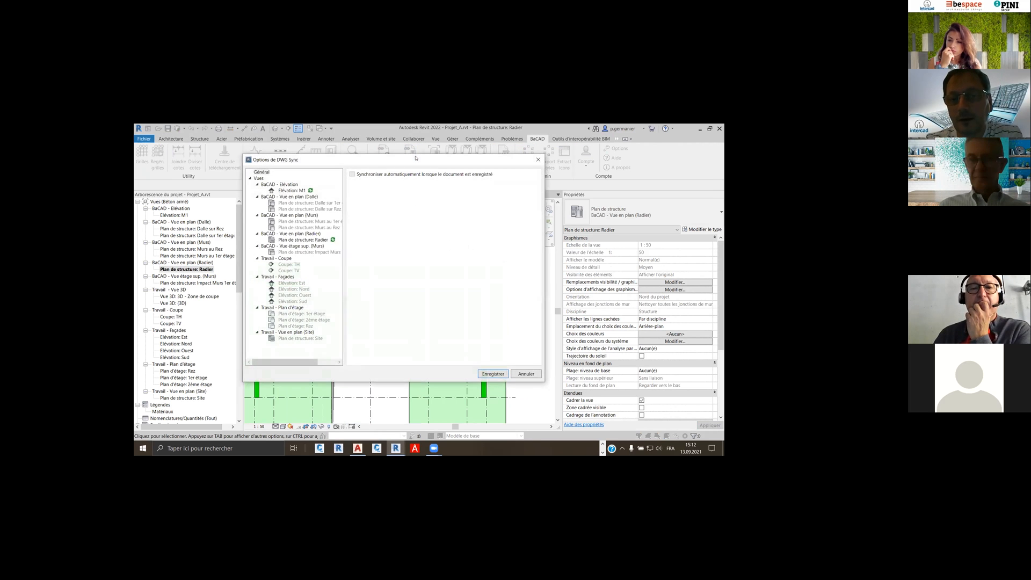
left_click(538, 159)
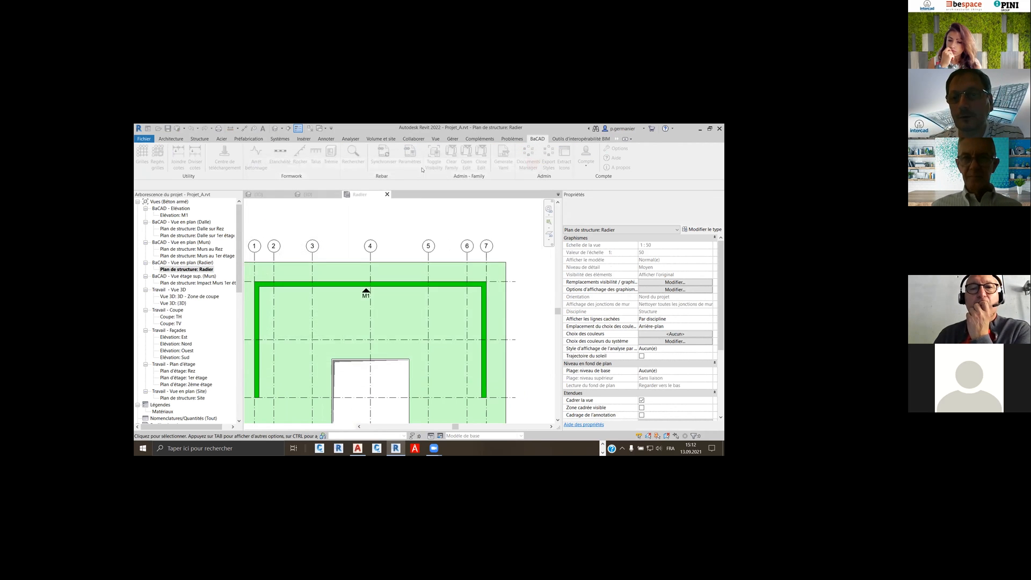
left_click(388, 157)
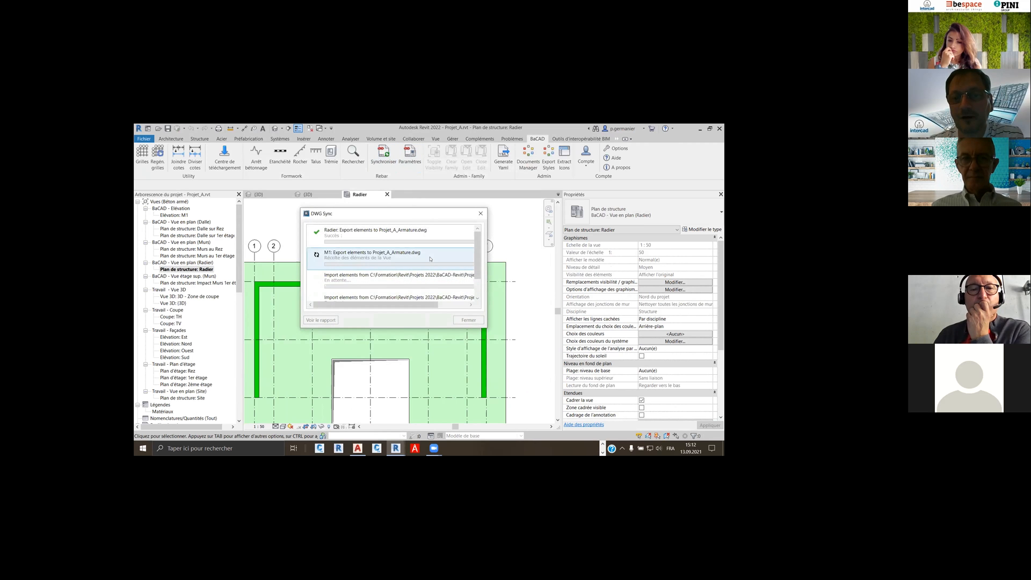
left_click(436, 307)
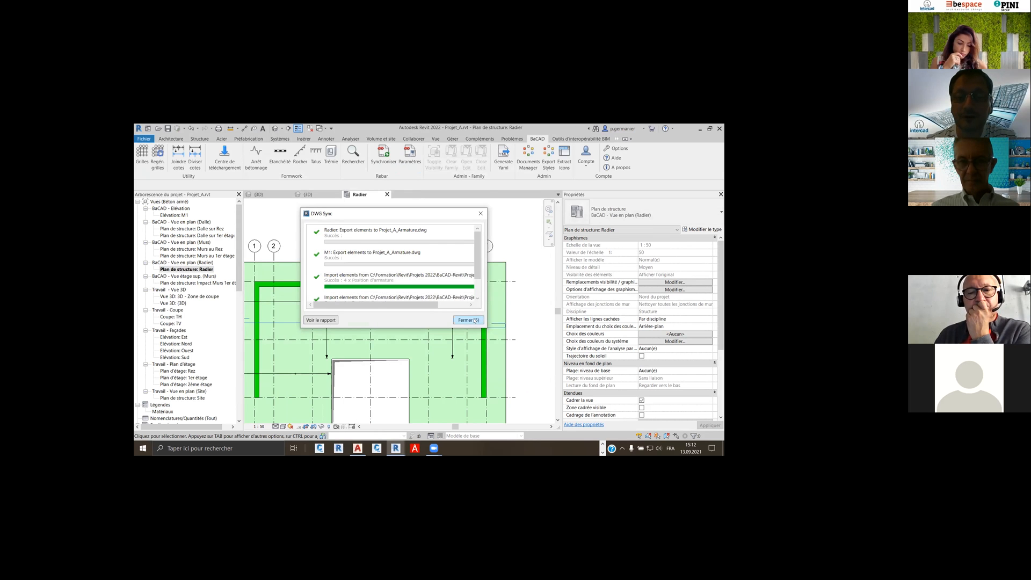
left_click(468, 320)
Open the Elévation: M1 view and centre on the left end of the wall
middle_click_drag(438, 293, 470, 242)
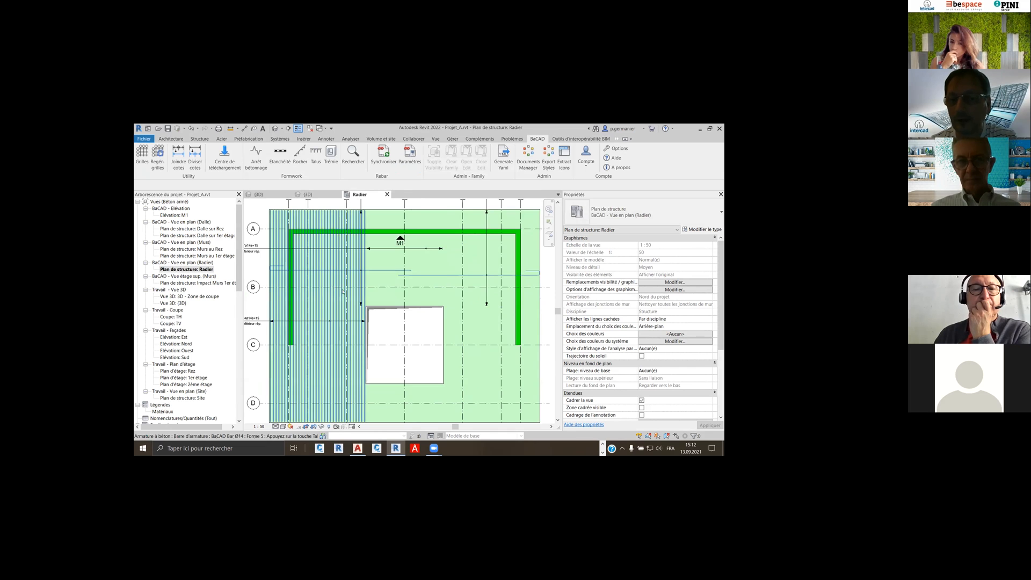
middle_click_drag(342, 292, 399, 305)
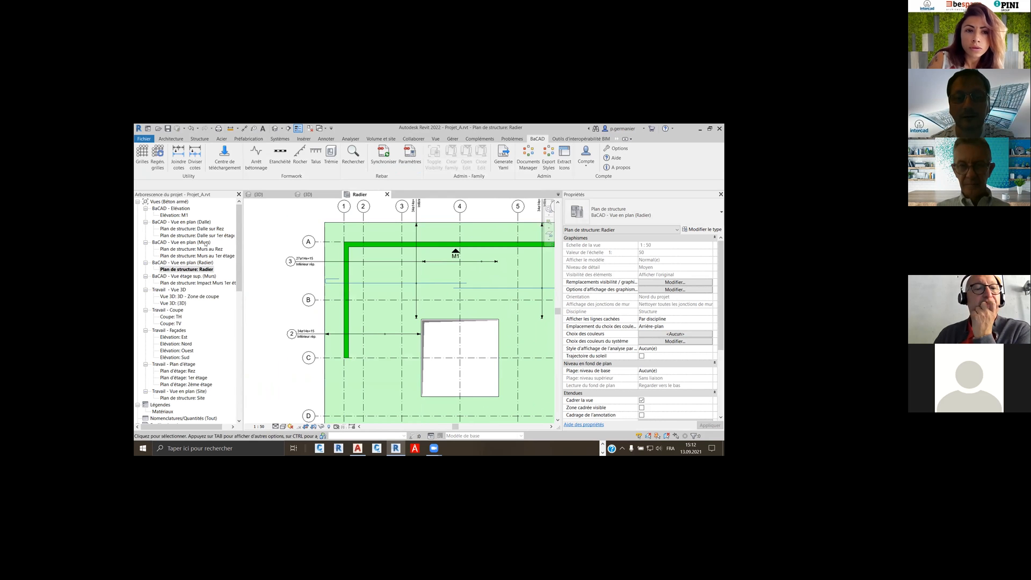
double_click(174, 215)
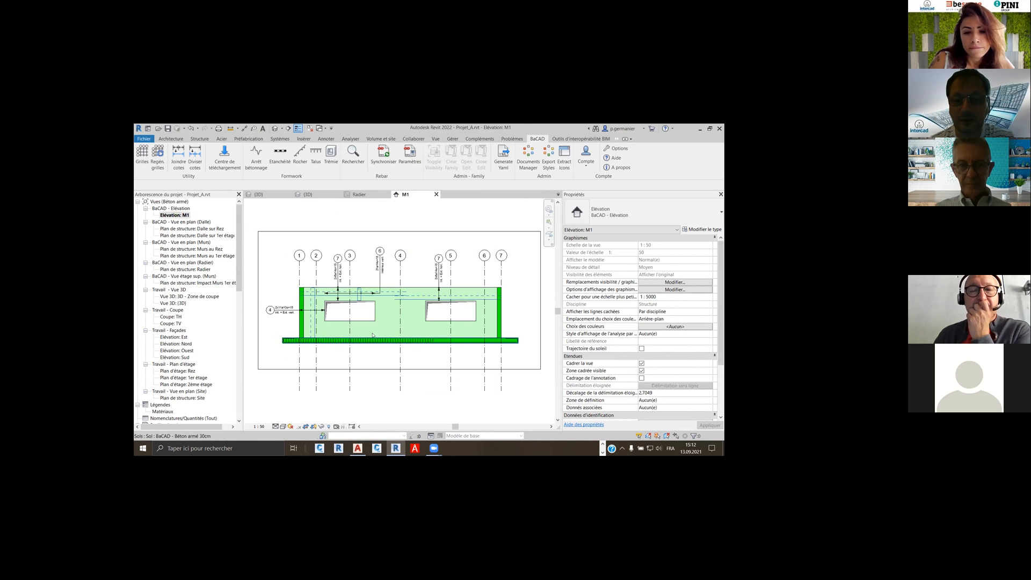
scroll(307, 316, "up", 3)
middle_click_drag(307, 315, 349, 284)
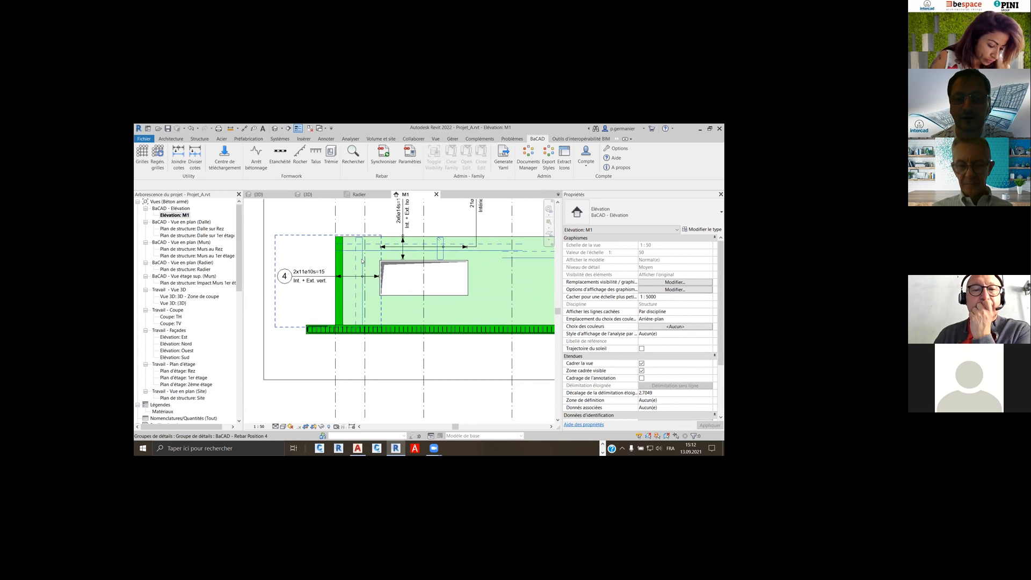
scroll(367, 261, "down", 2)
In the 3D view, select the slab's bottom rebar set
left_click(319, 196)
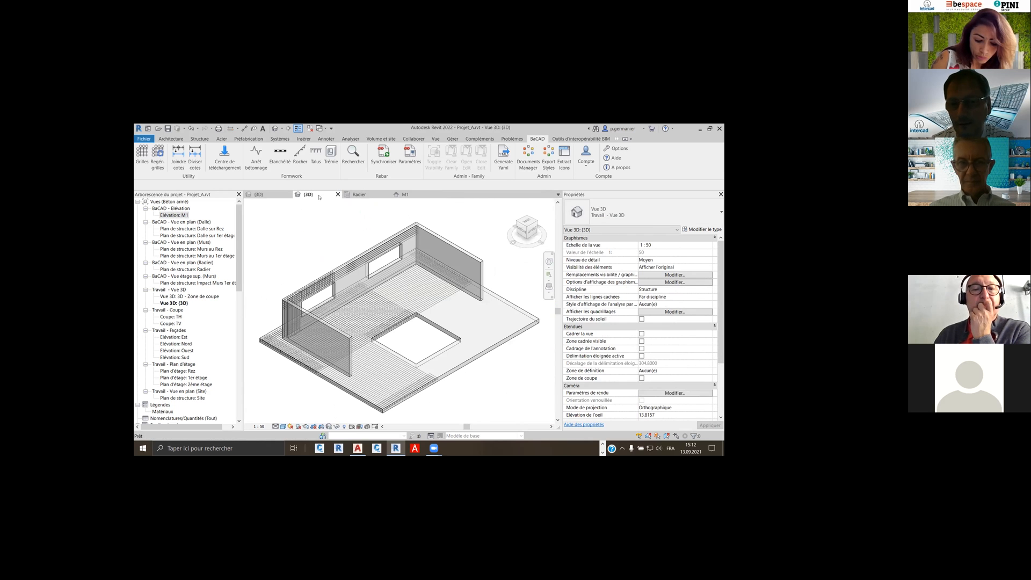
scroll(396, 347, "up", 5)
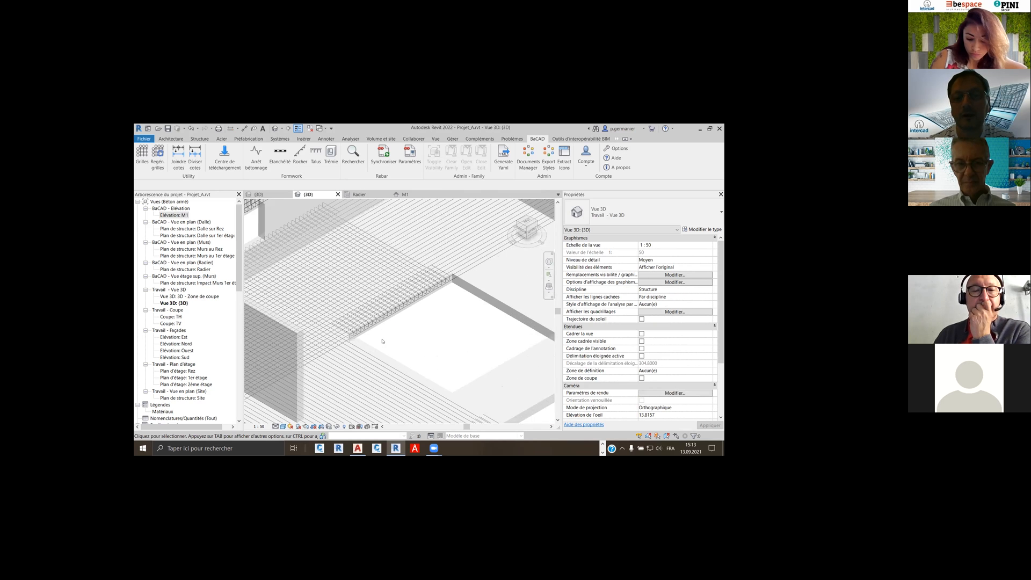
scroll(398, 317, "down", 4)
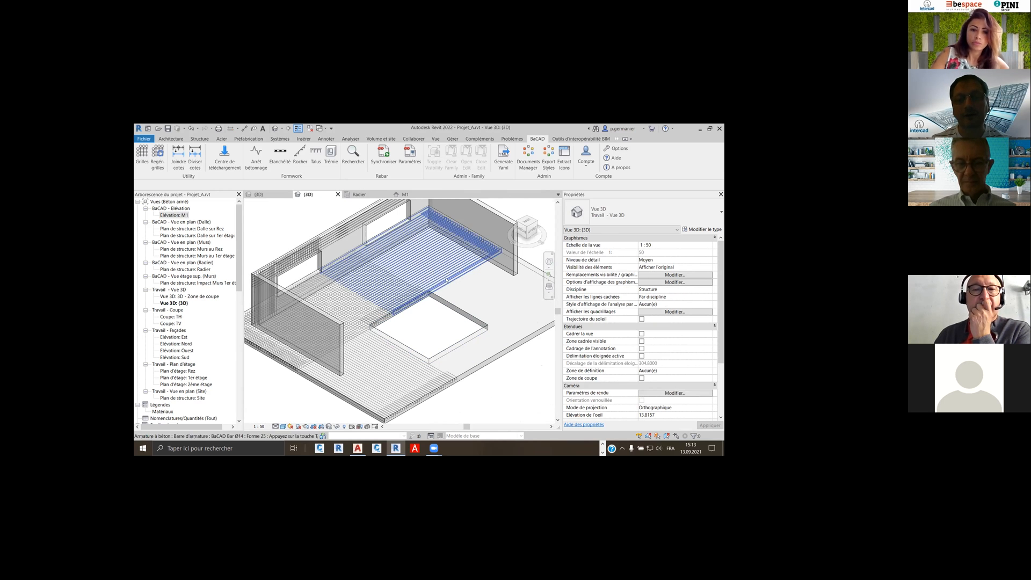
left_click(339, 374)
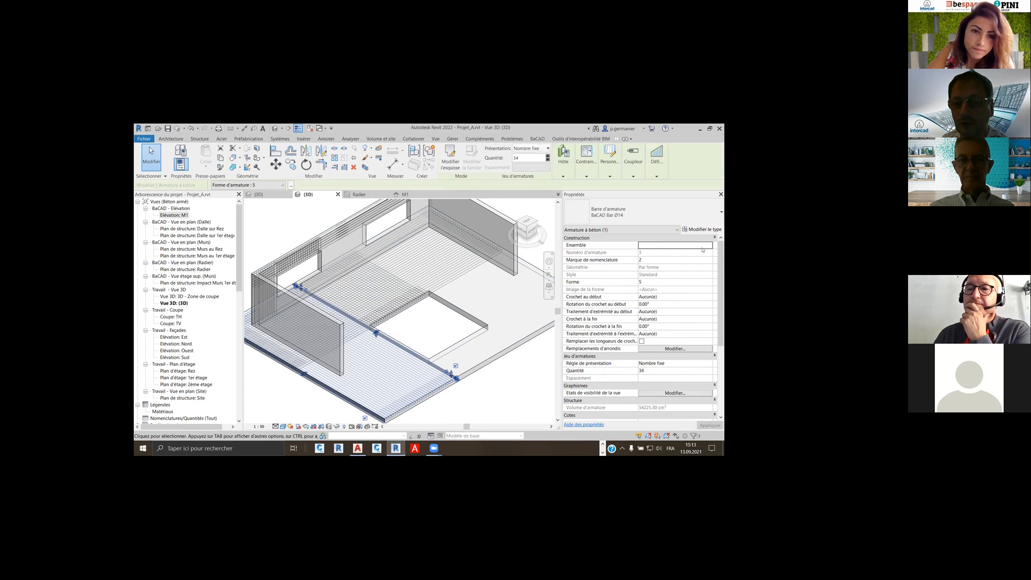
Set the rebar type's model bar diameter to 16 and rename it BaCAD Bar Ø16
left_click(701, 229)
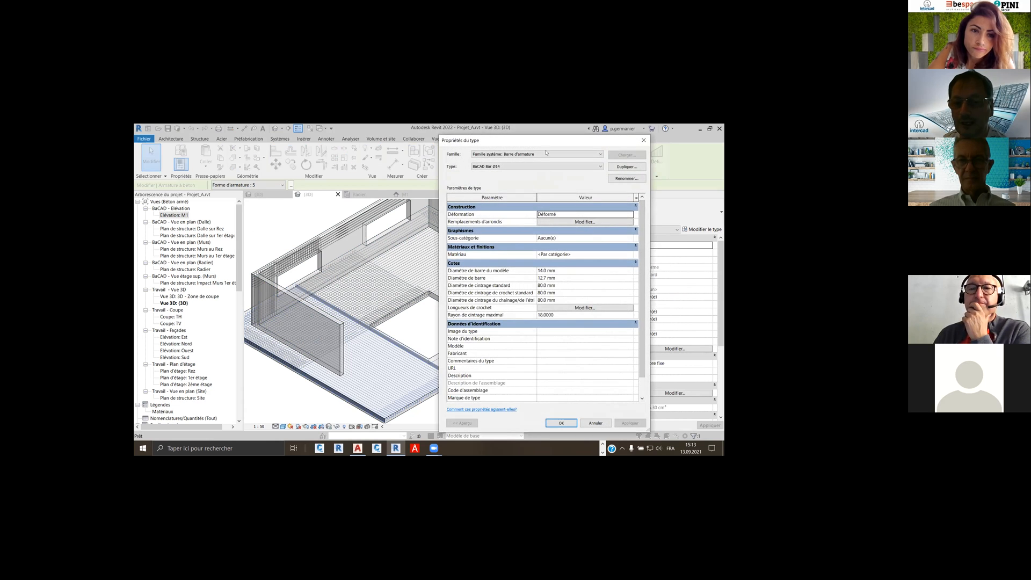
left_click_drag(544, 142, 448, 136)
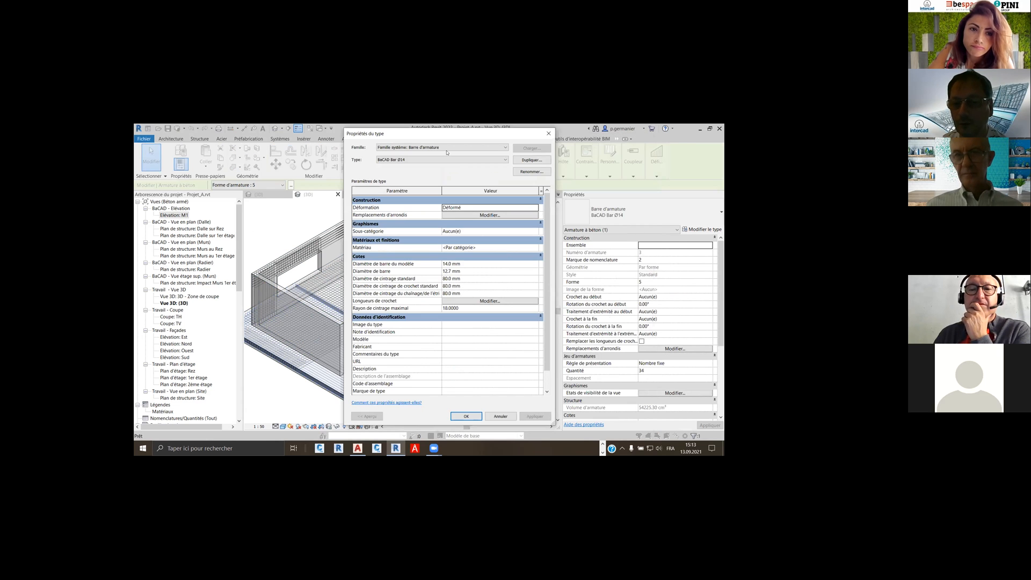
left_click(465, 263)
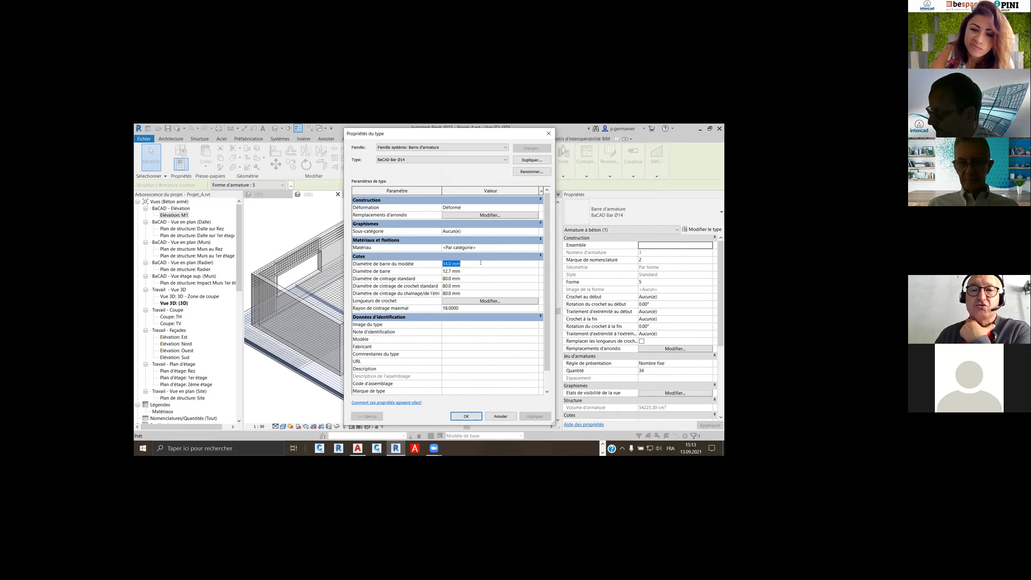
type("16")
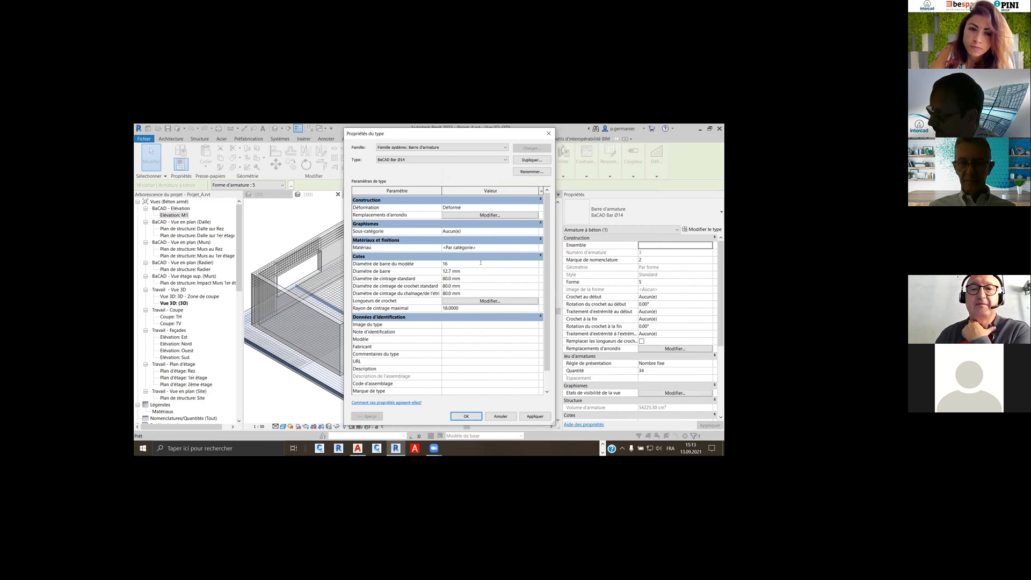
left_click(531, 171)
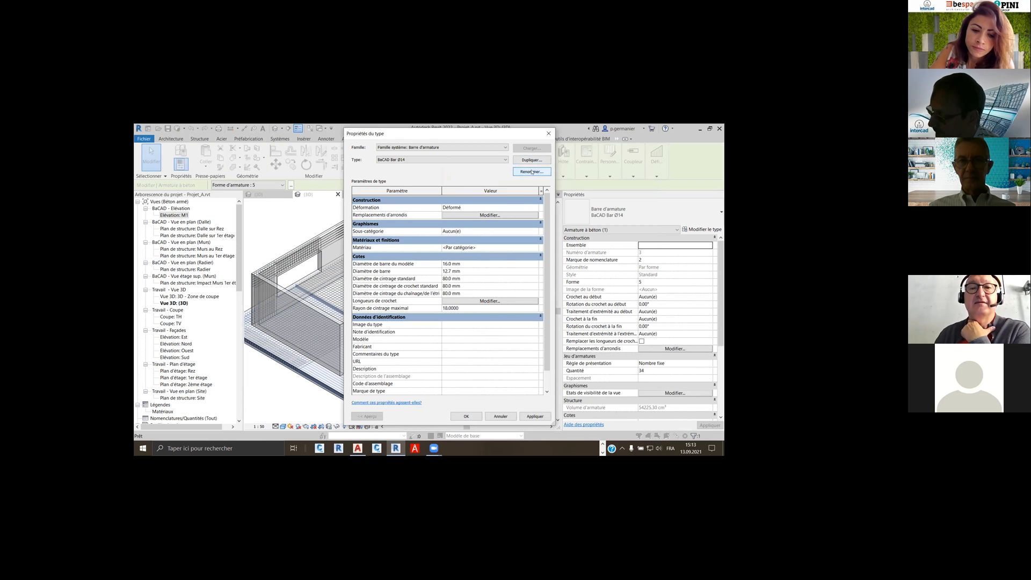
left_click(463, 280)
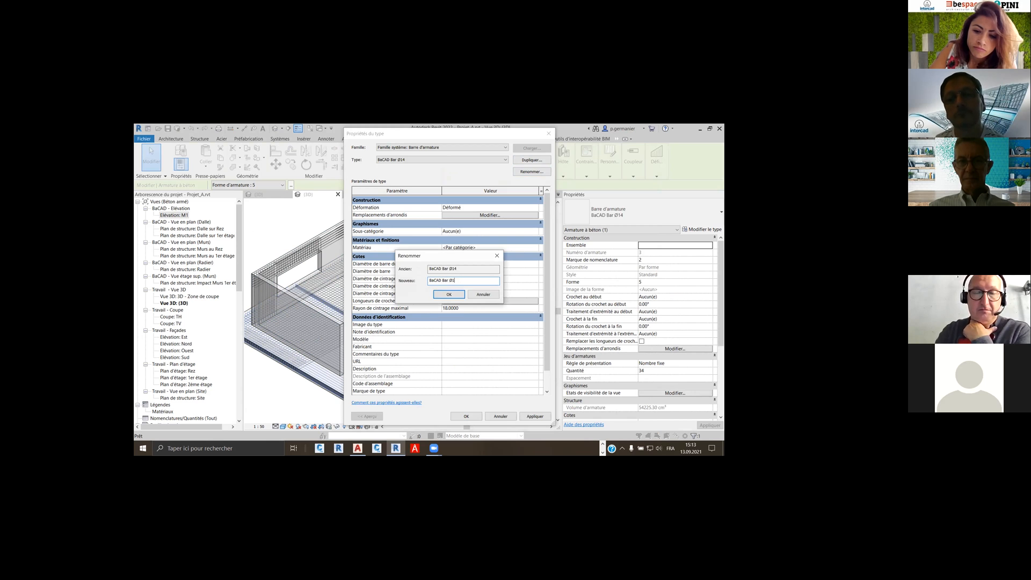
left_click(448, 294)
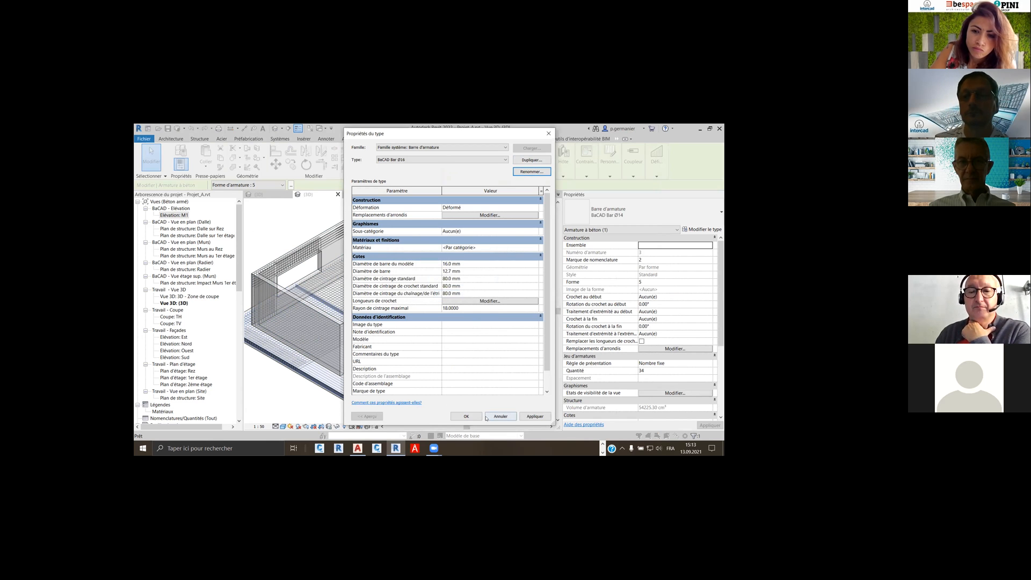
left_click(534, 416)
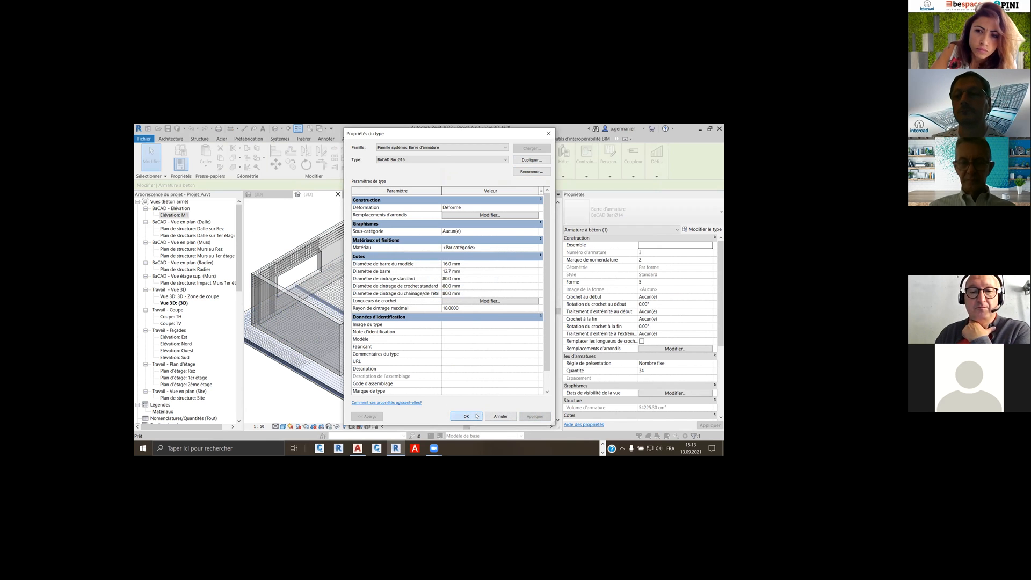
left_click(476, 415)
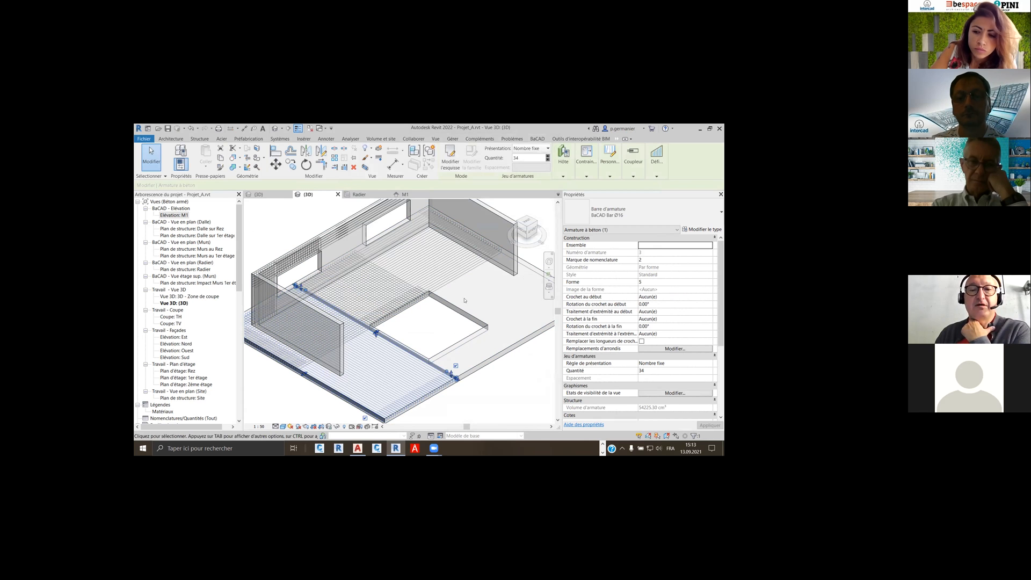
key("Escape")
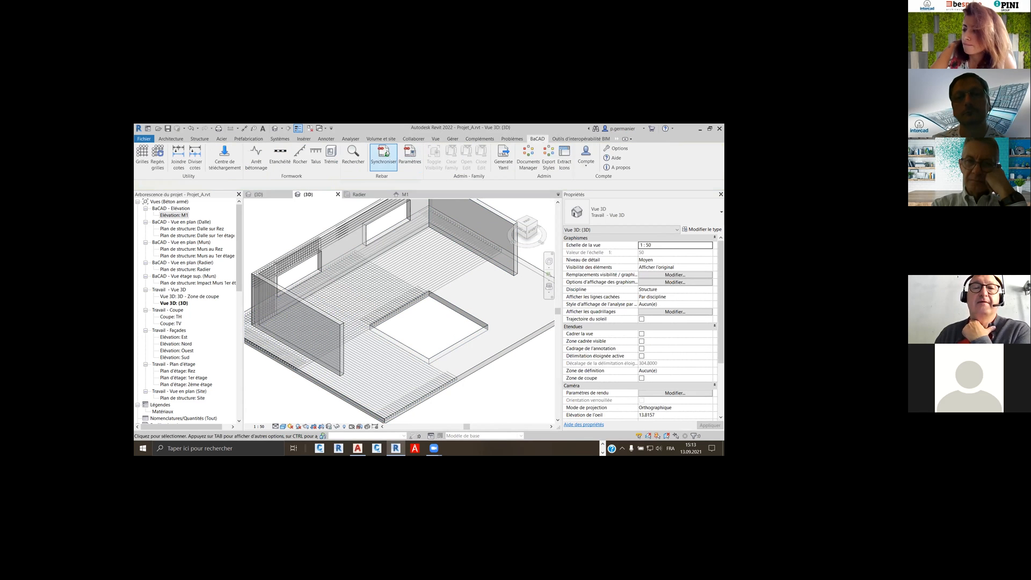
Run BaCAD Synchroniser with Projet_A_Armature.dwg and close the finished report
left_click(390, 163)
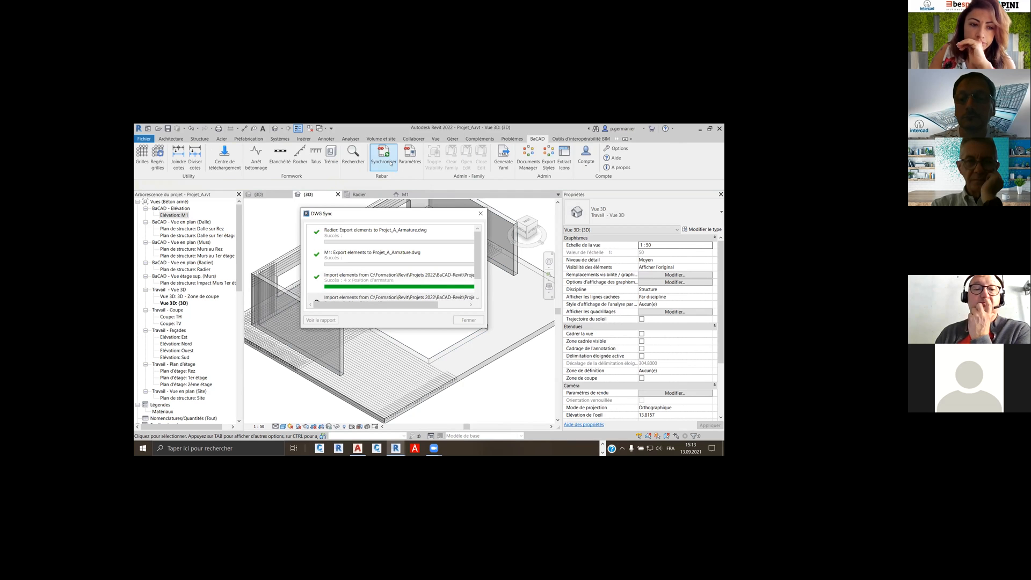
left_click(480, 213)
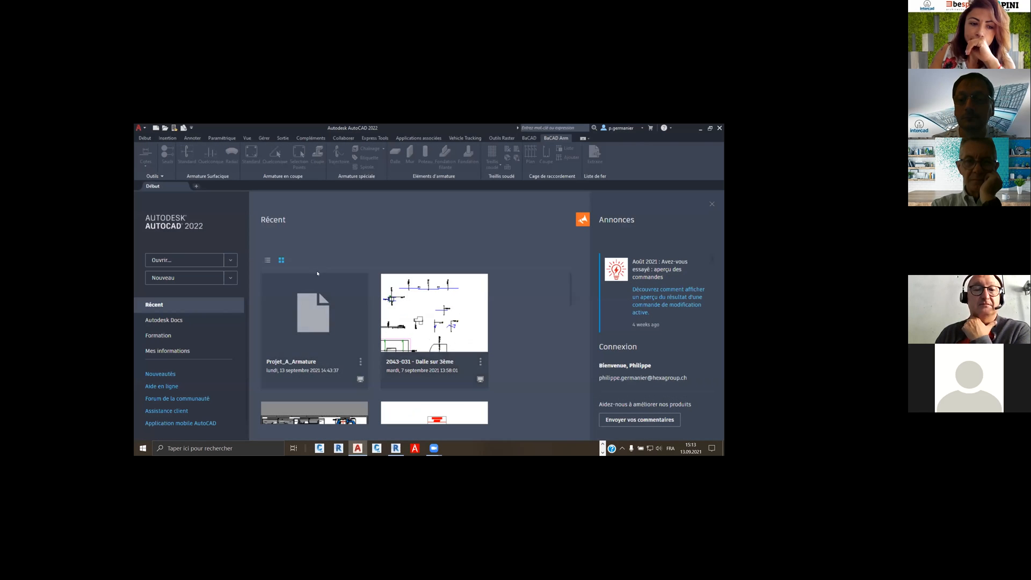
Open Projet_A_Armature despite the foreign-file warning and zoom in on axis 2
left_click(304, 363)
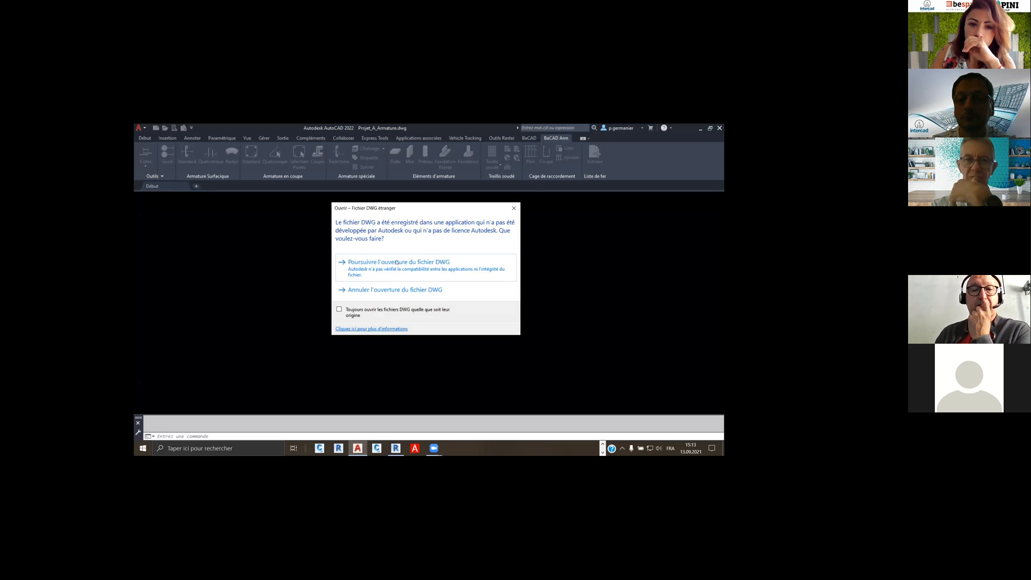
left_click(399, 267)
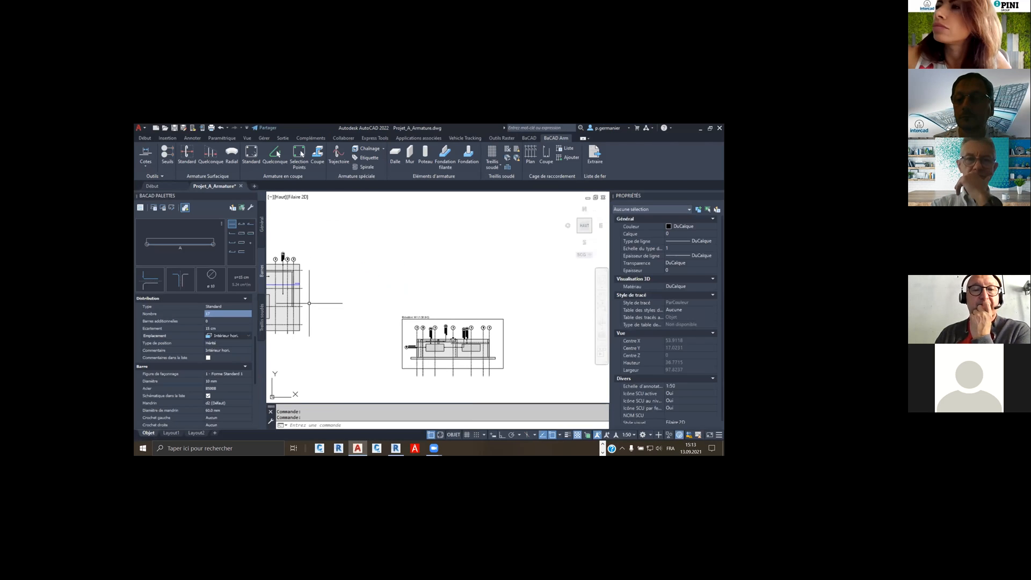
middle_click_drag(426, 264, 459, 258)
scroll(333, 288, "up", 3)
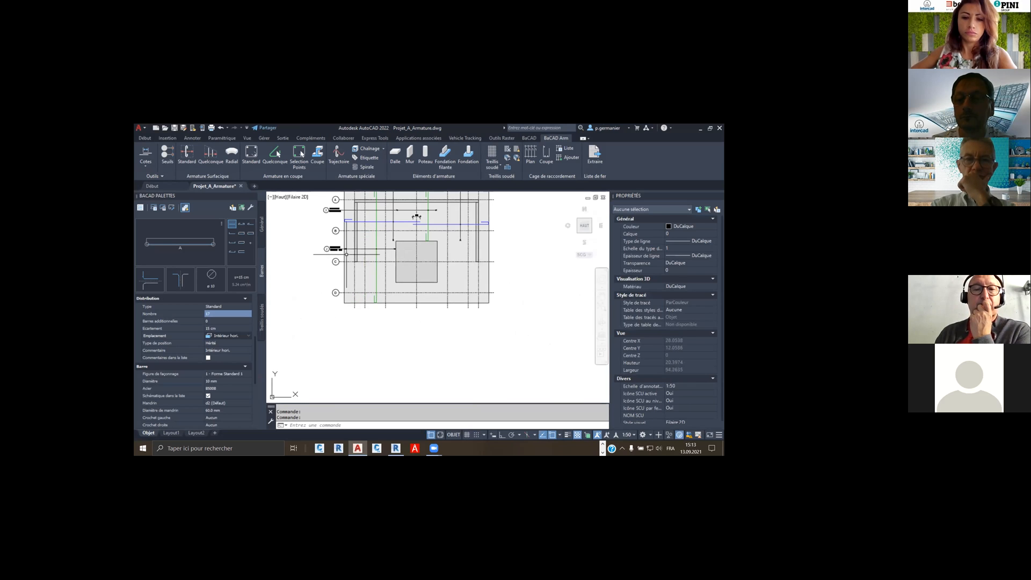
scroll(344, 247, "up", 5)
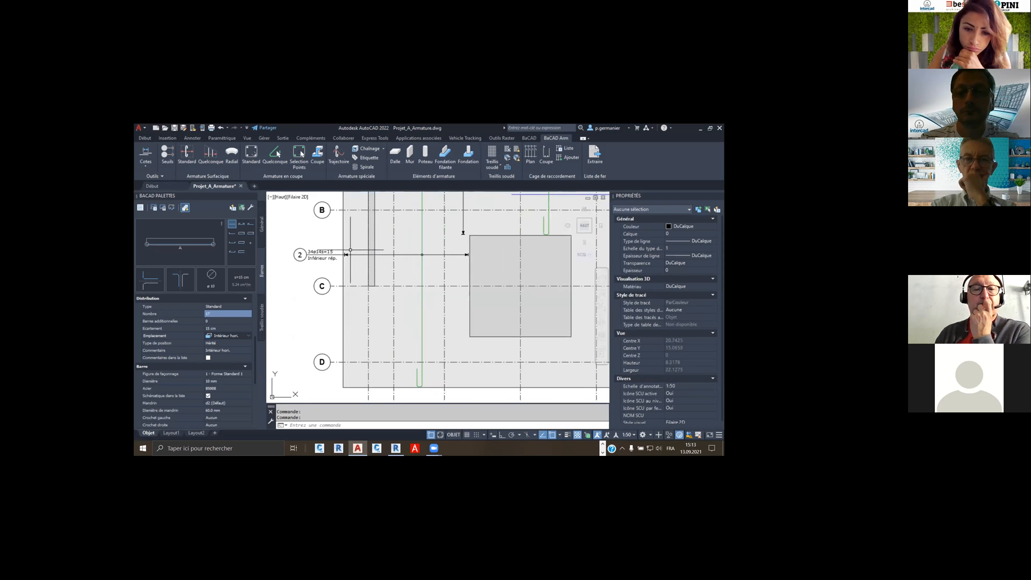
Run the BaCAD Diagnostic on the axis-2 rebar field, then minimise AutoCAD
left_click(155, 176)
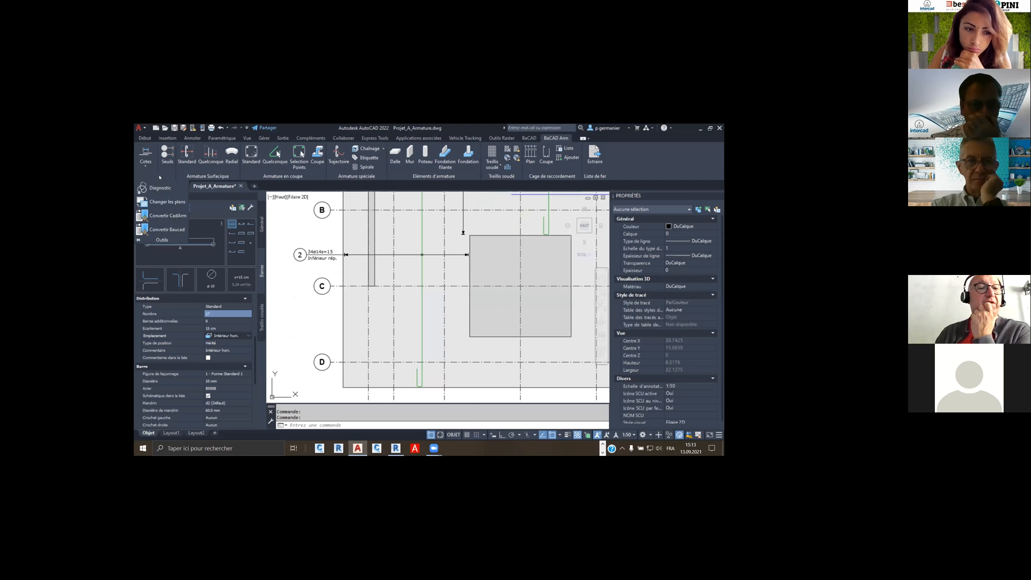
left_click(161, 188)
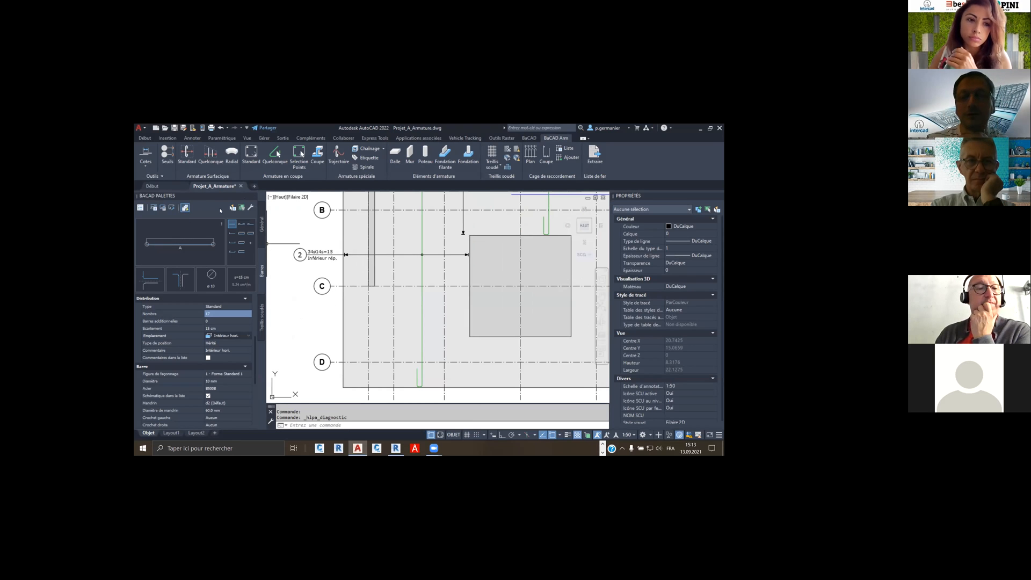
left_click(442, 254)
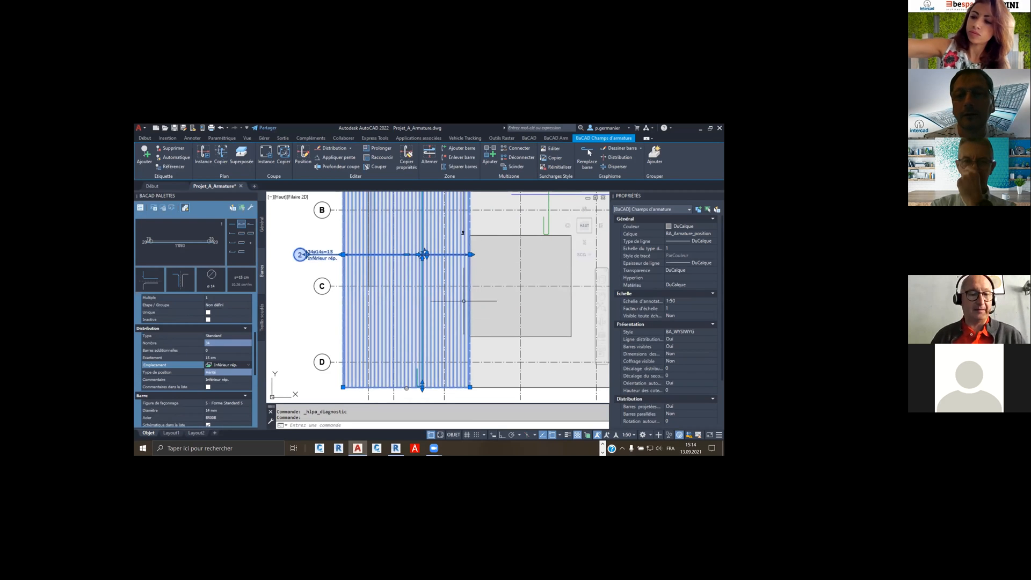
key("Escape")
key("Escape")
scroll(442, 264, "down", 3)
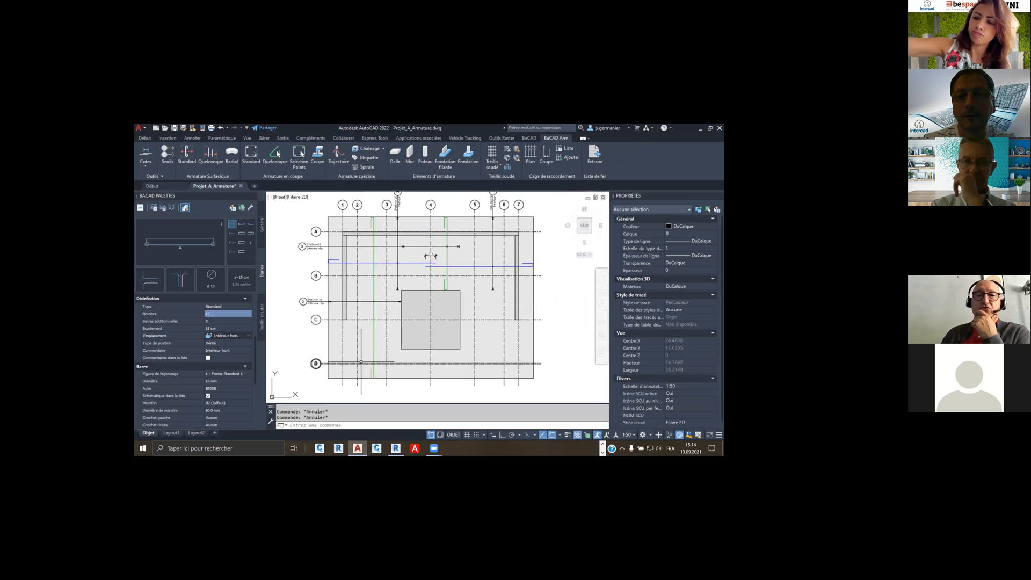
left_click(699, 127)
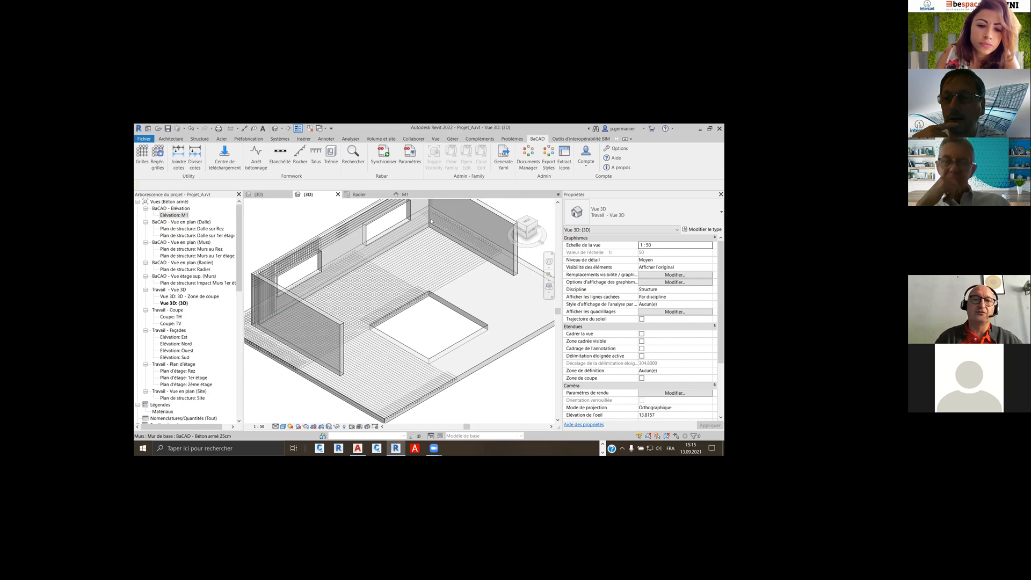
Check DWG Sync options for Elévation: M1 and Plan de structure: Radier, then return to AutoCAD
left_click(409, 156)
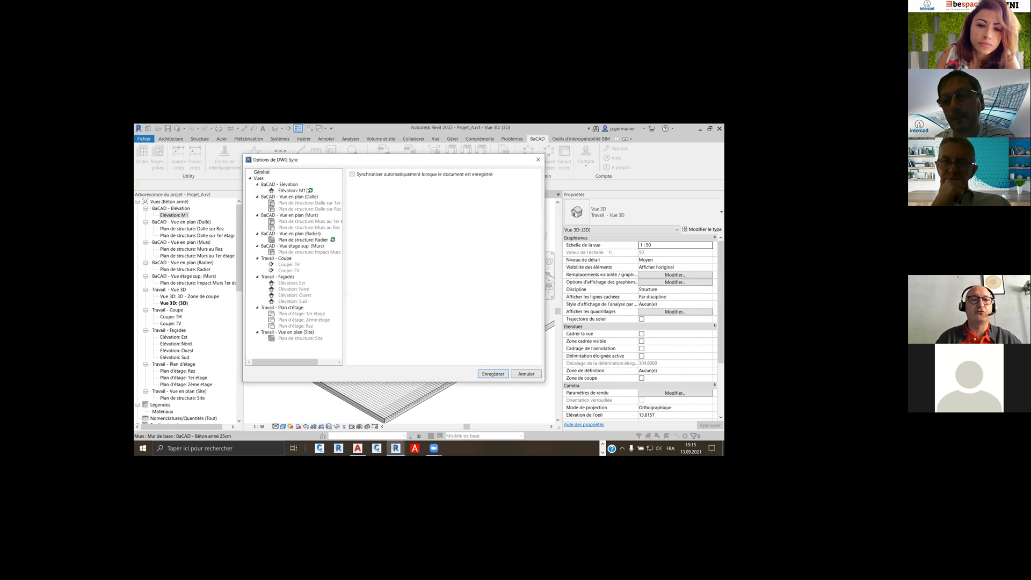
left_click(306, 190)
left_click(329, 239)
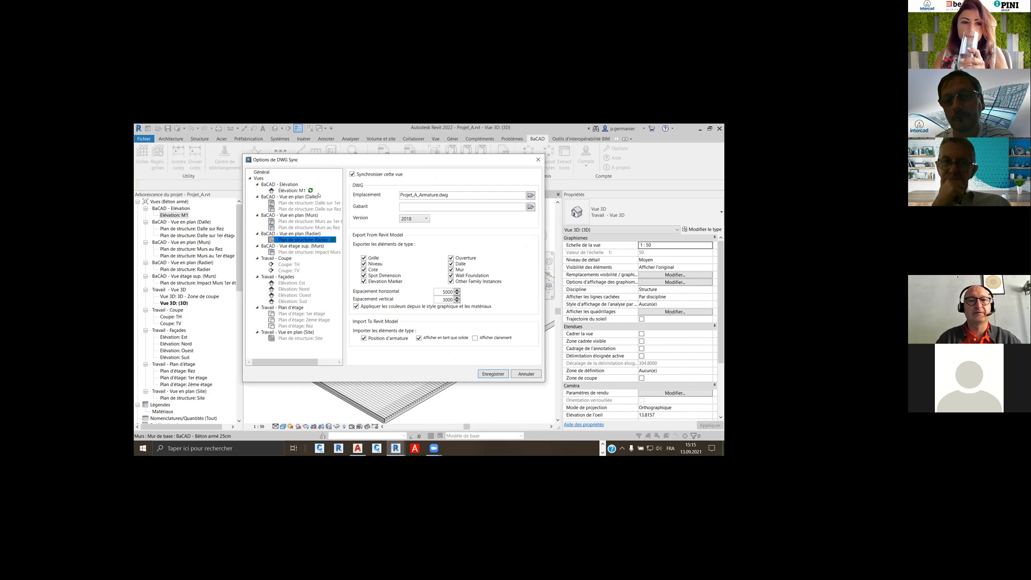
left_click(538, 159)
left_click(357, 448)
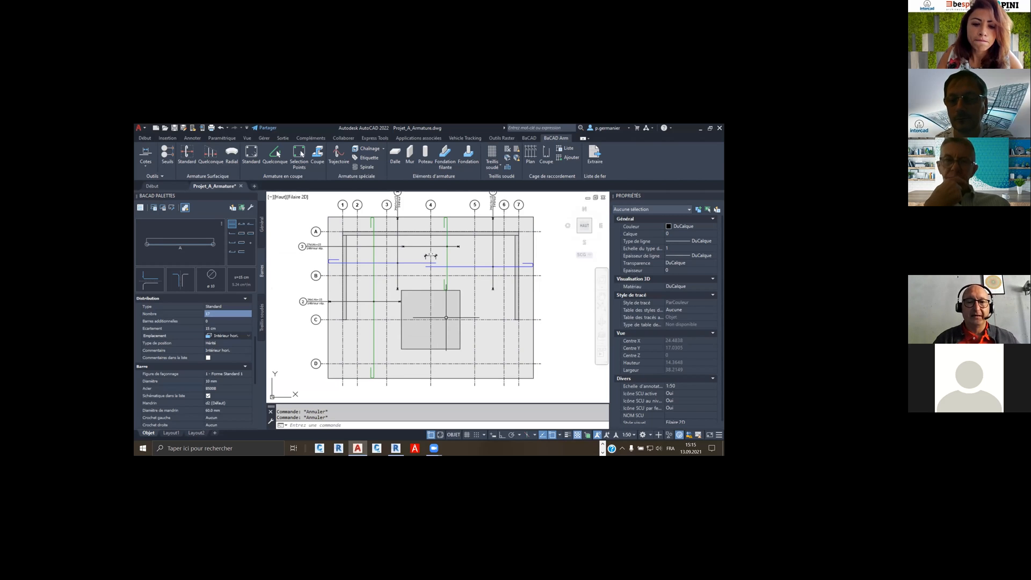
Start HLPN_BIM_LIER via bim and crossing-select the 18 reinforcement objects
type("bim")
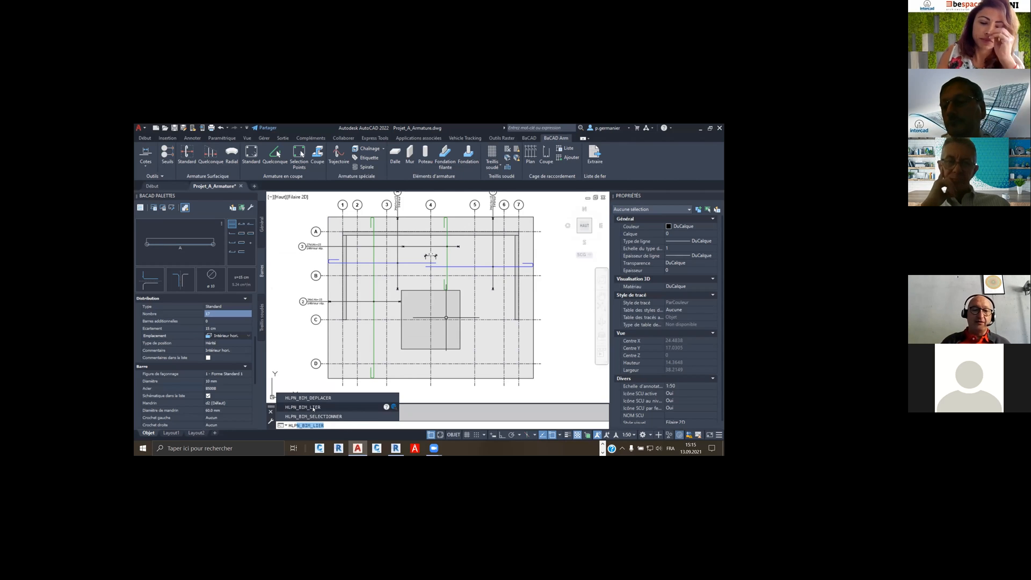
left_click(313, 407)
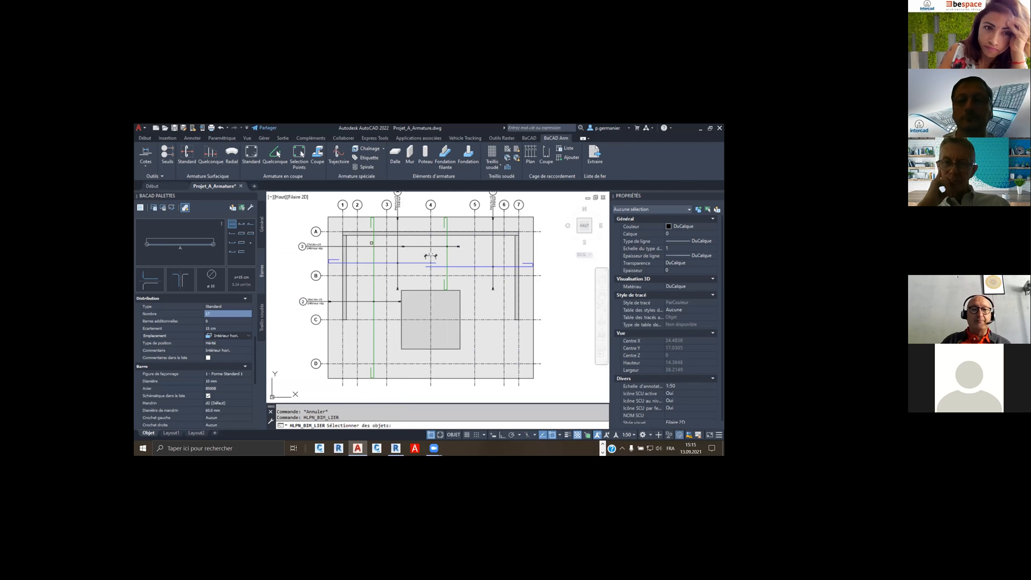
middle_click_drag(527, 248, 518, 265)
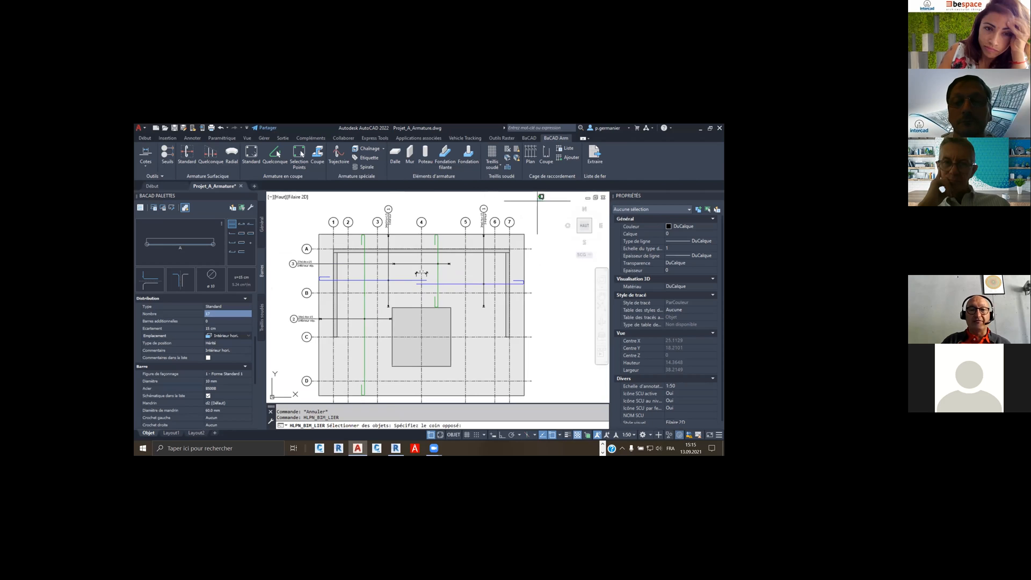
left_click(537, 200)
left_click(297, 347)
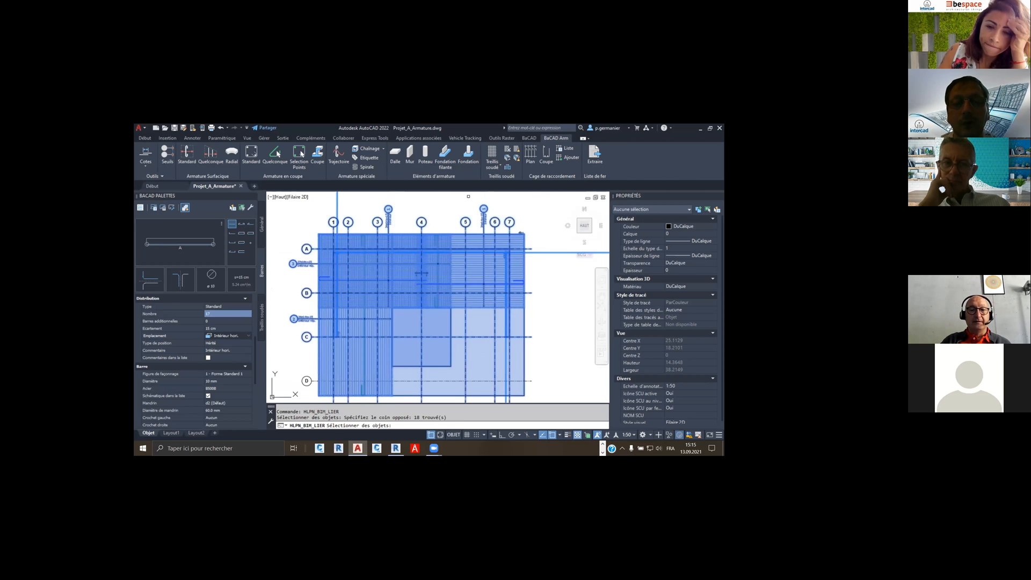
key("Return")
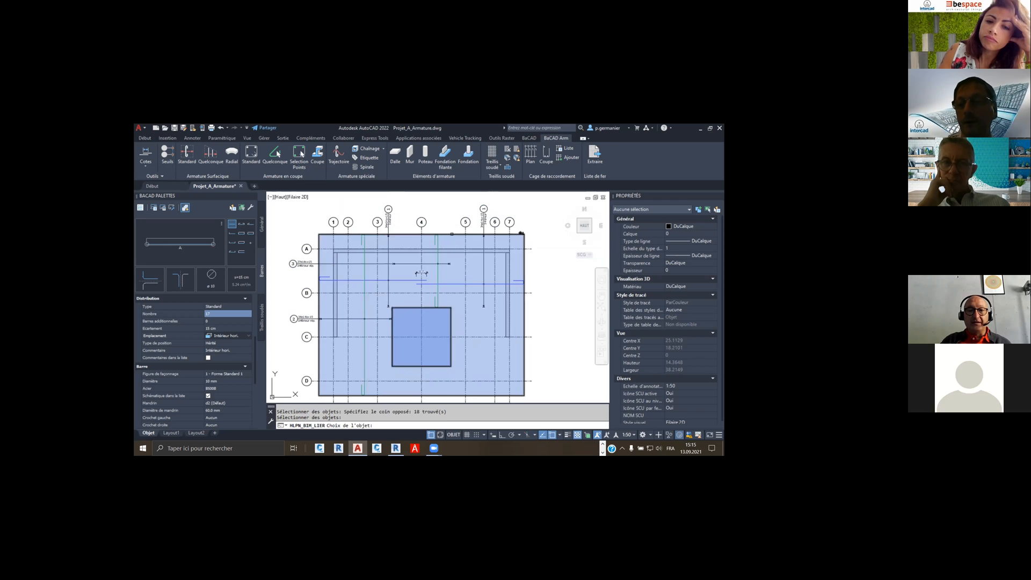
Link the selected reinforcement to the slab and quick-save the drawing
left_click(521, 233)
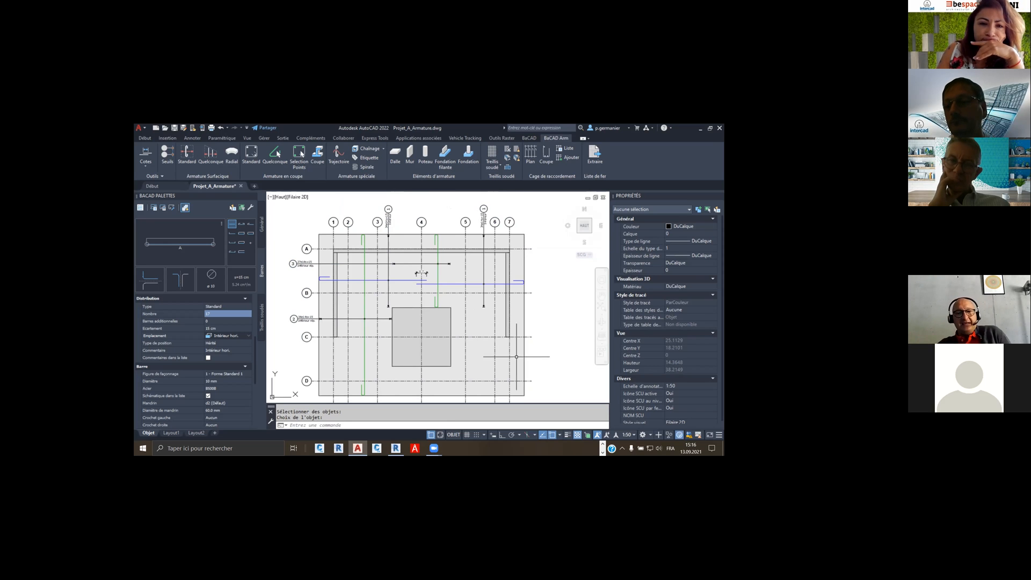
left_click(520, 233)
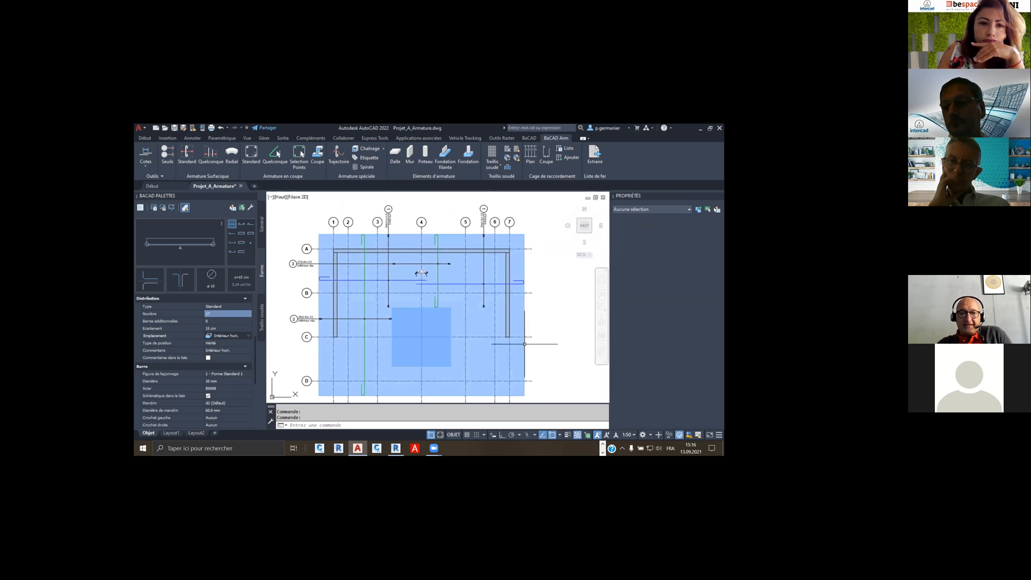
key("Escape")
key("Escape")
scroll(527, 292, "down", 2)
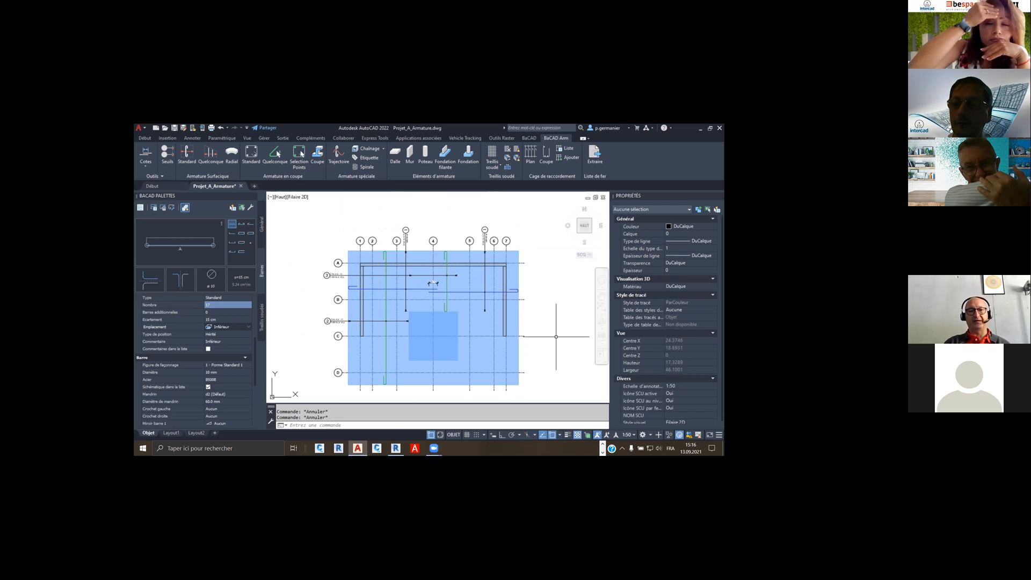
left_click(174, 129)
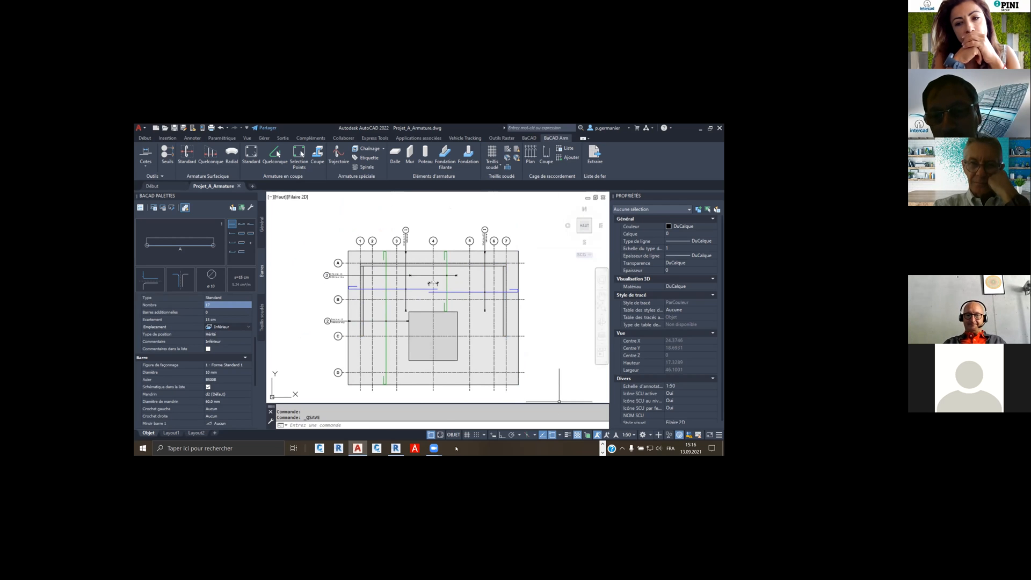
mouse_move(433, 449)
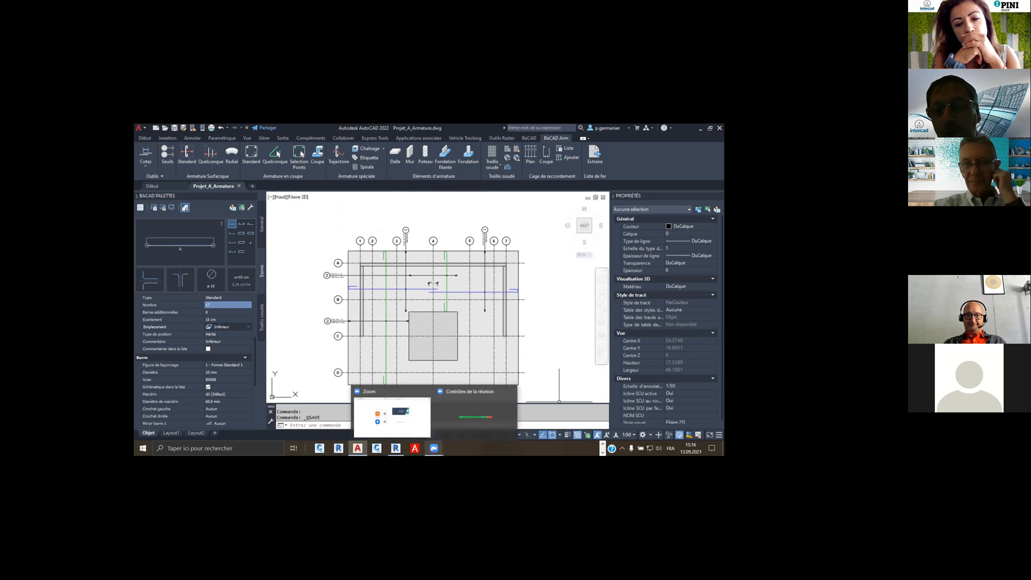
left_click(467, 413)
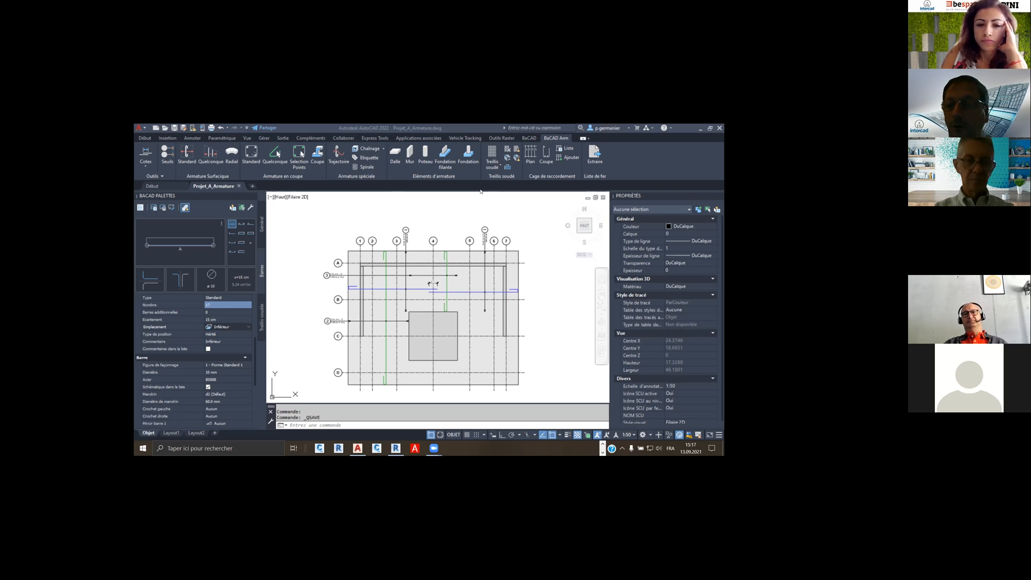
Zoom out and pan left until the Elévation: M1 (1:50) drawing fills the view
left_click(435, 209)
left_click(390, 211)
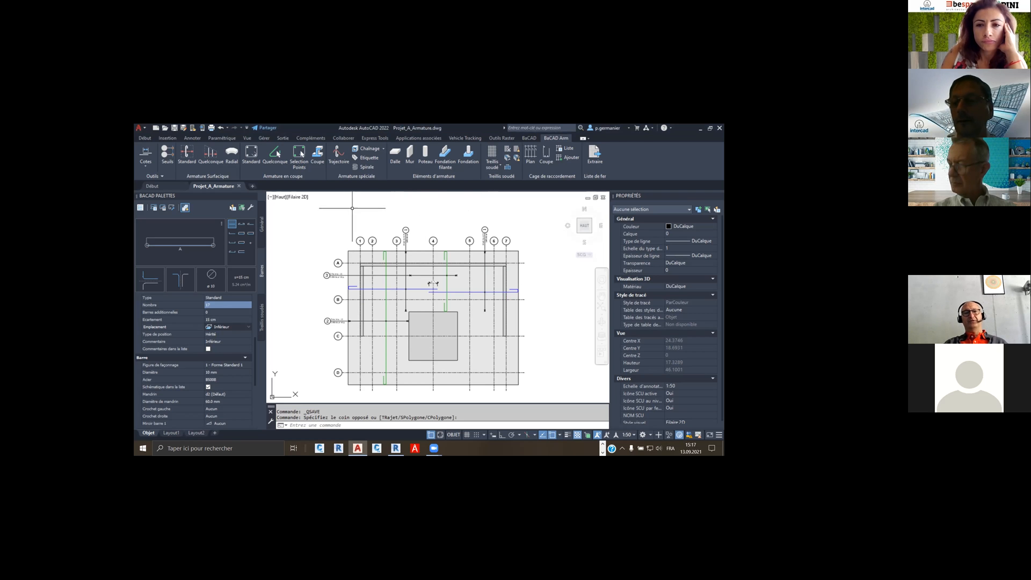
scroll(330, 204, "down", 3)
mouse_move(331, 204)
middle_mouse_down()
mouse_move(456, 256)
mouse_move(486, 254)
middle_mouse_up()
middle_click_drag(396, 281, 331, 281)
middle_click_drag(522, 281, 321, 273)
scroll(409, 296, "up", 4)
mouse_move(502, 287)
middle_mouse_down()
mouse_move(366, 285)
mouse_move(410, 283)
middle_mouse_up()
scroll(367, 285, "up", 1)
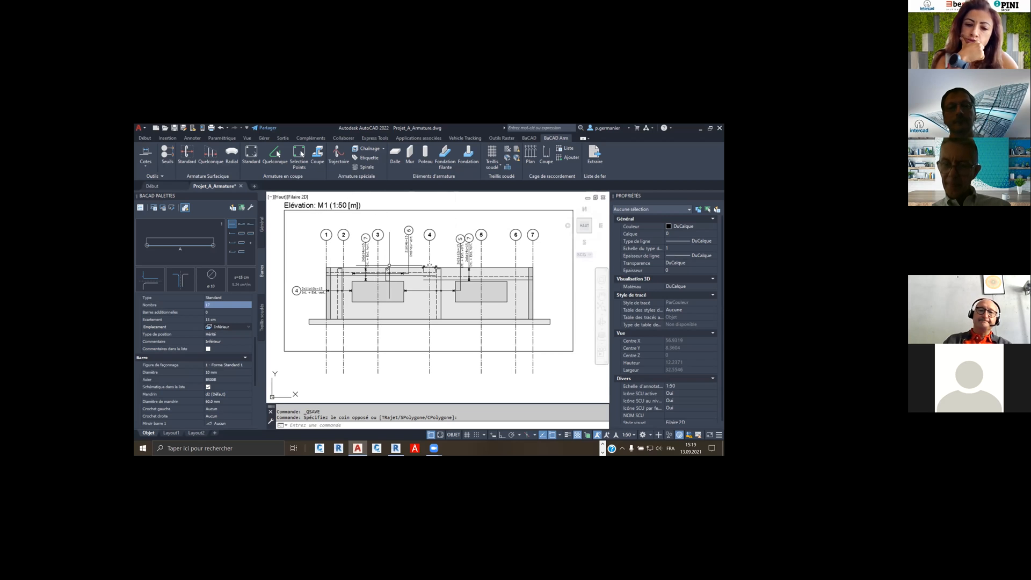
left_click(517, 214)
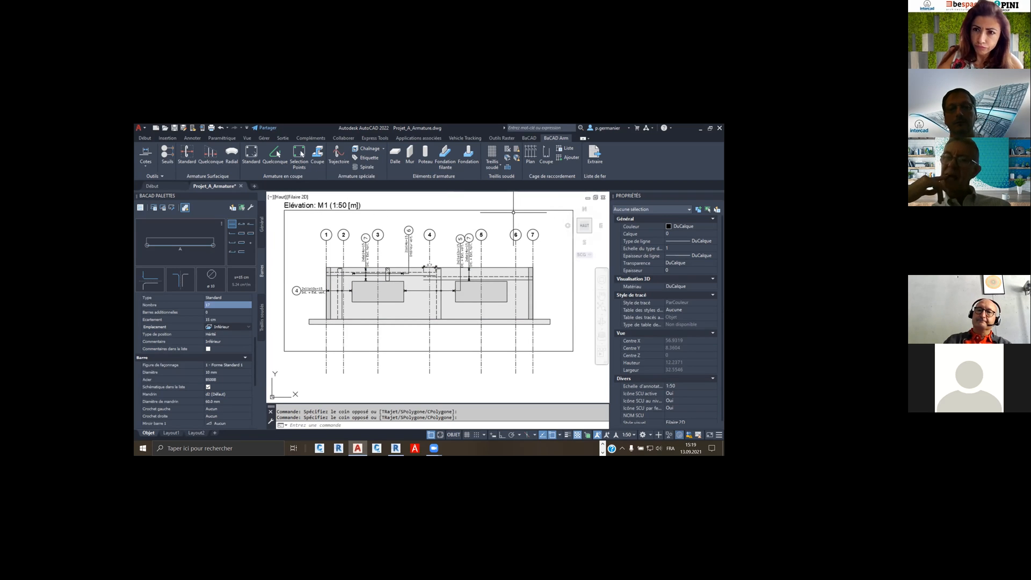
left_click(501, 148)
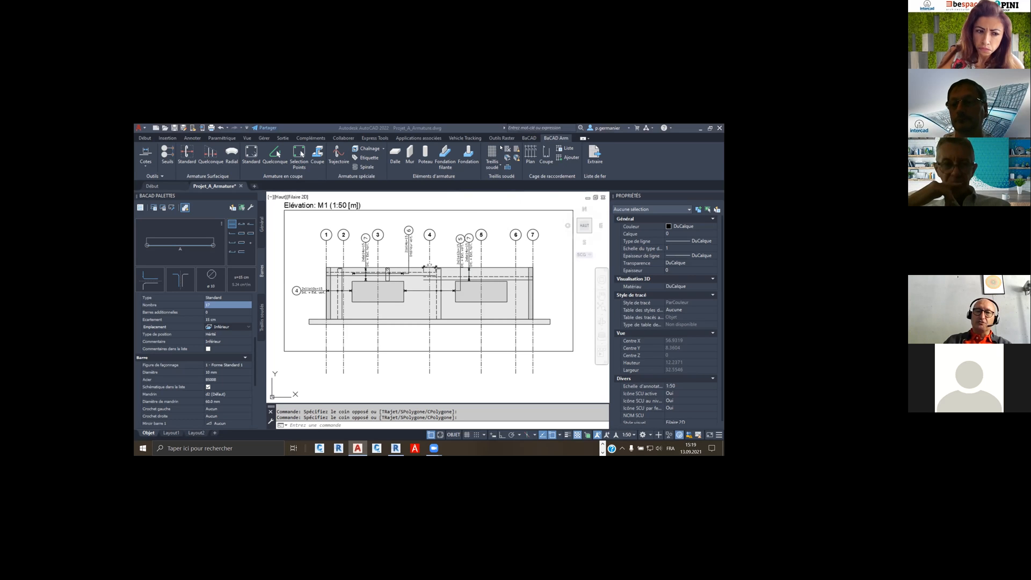
left_click(442, 203)
left_click(348, 205)
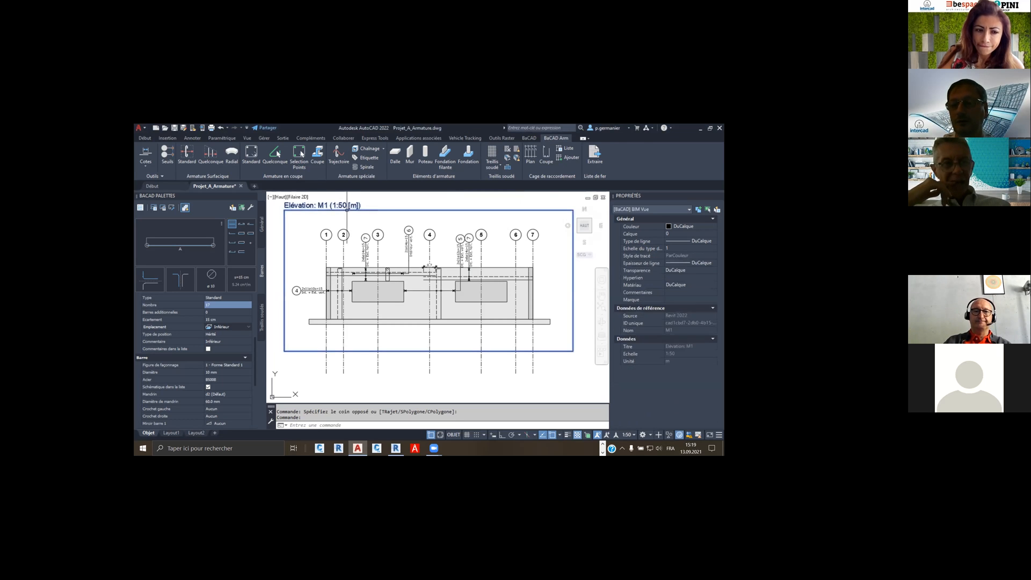
right_click(330, 210)
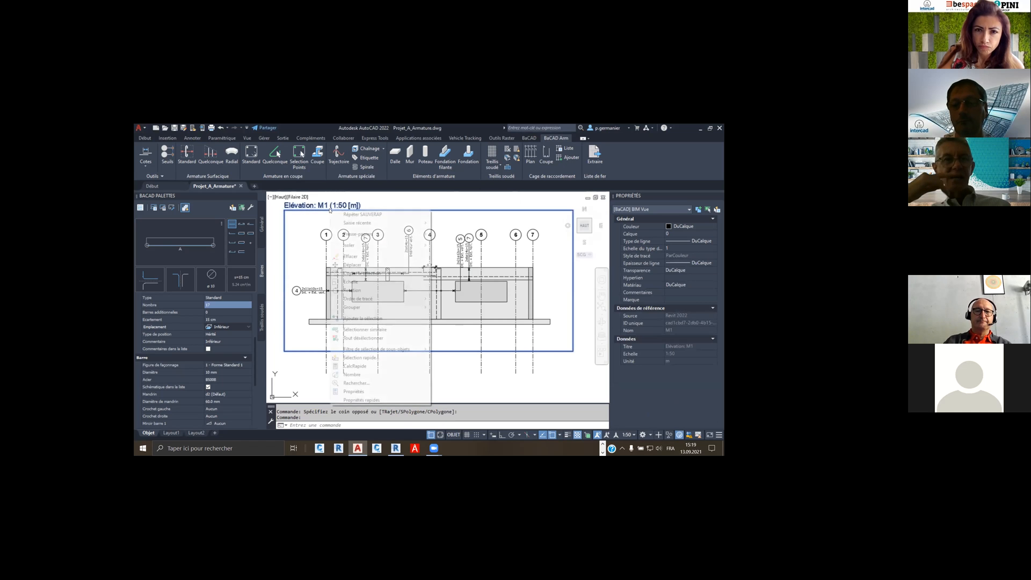
left_click(390, 201)
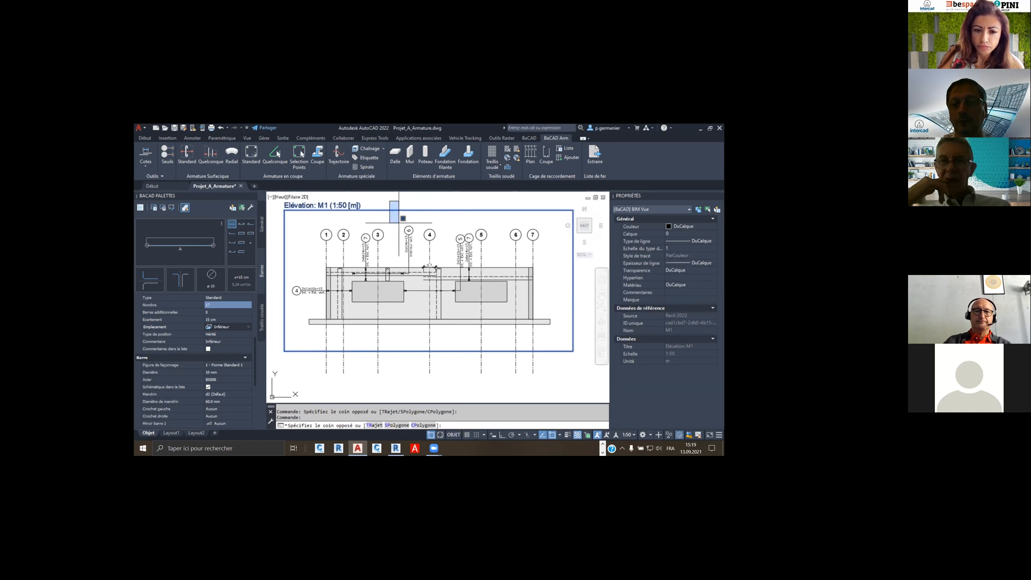
left_click(408, 214)
key("Escape")
key("Escape")
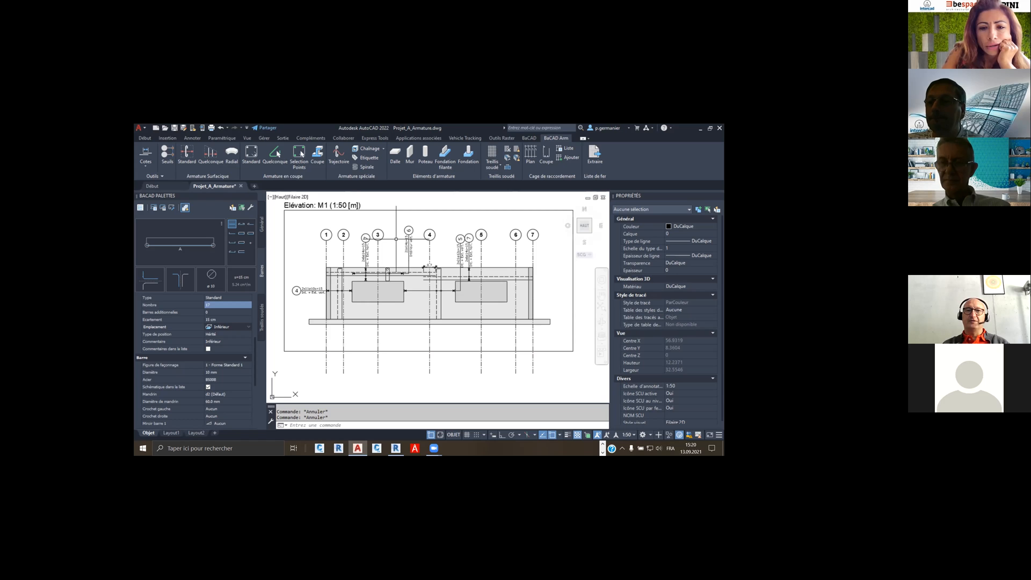
left_click(240, 128)
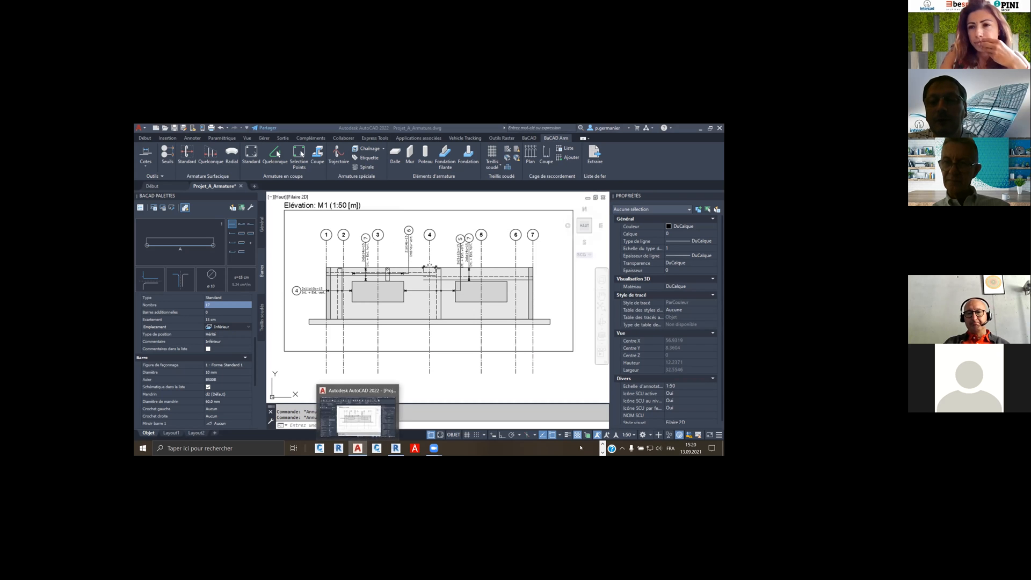
Open a new Chrome browser window from the taskbar
left_click(602, 445)
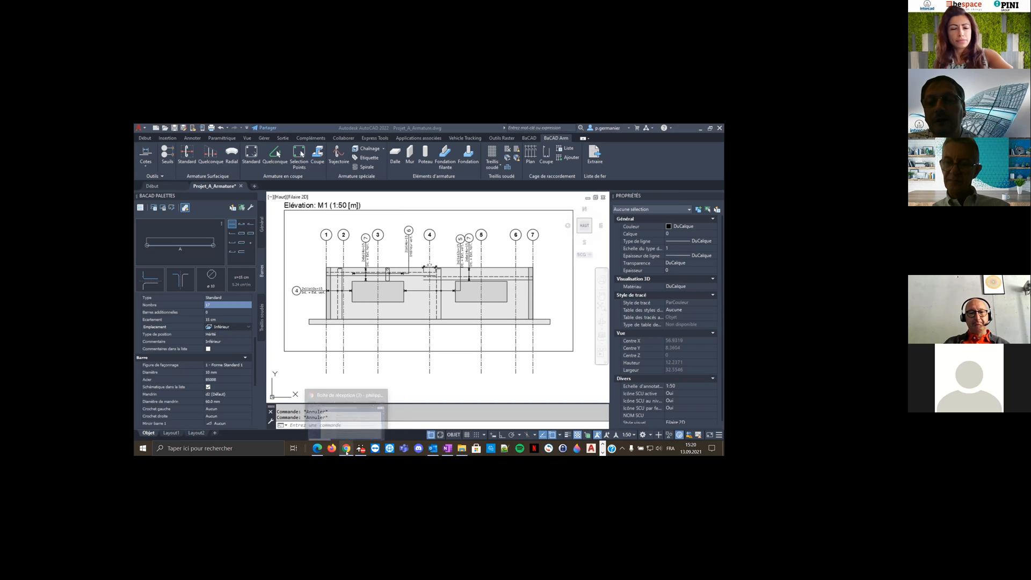
left_click(364, 436)
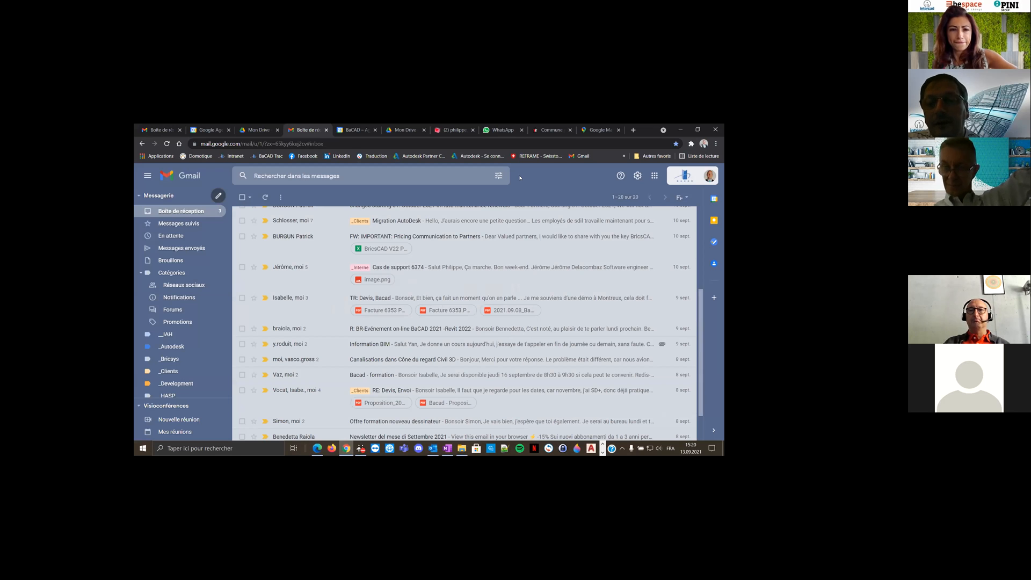
left_click(680, 132)
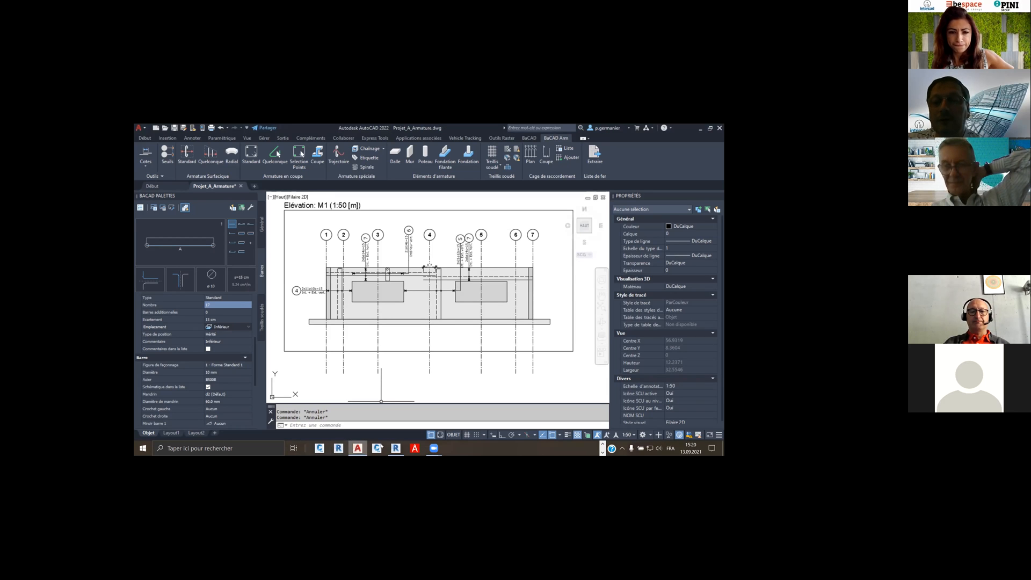
left_click(602, 445)
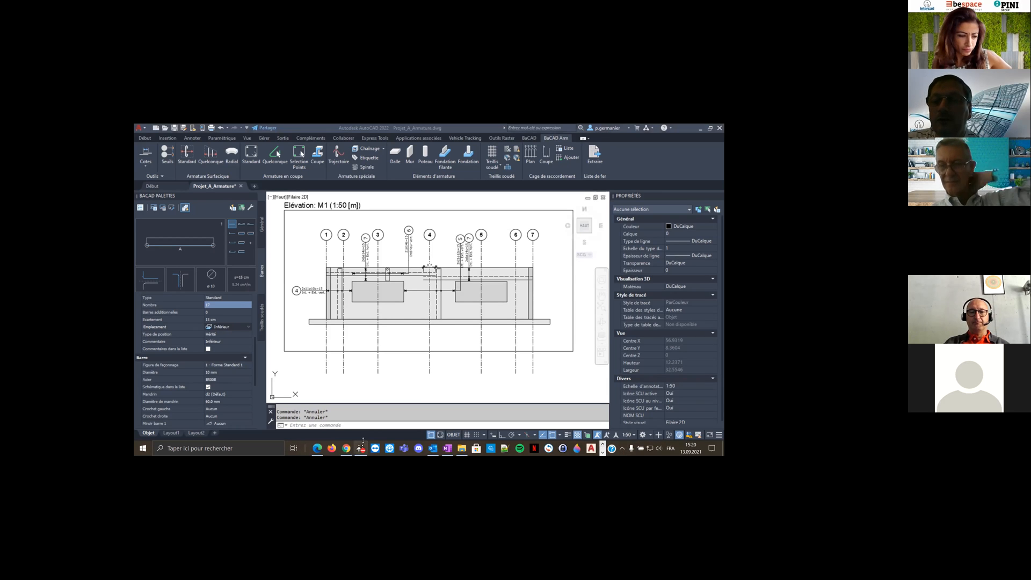
right_click(346, 448)
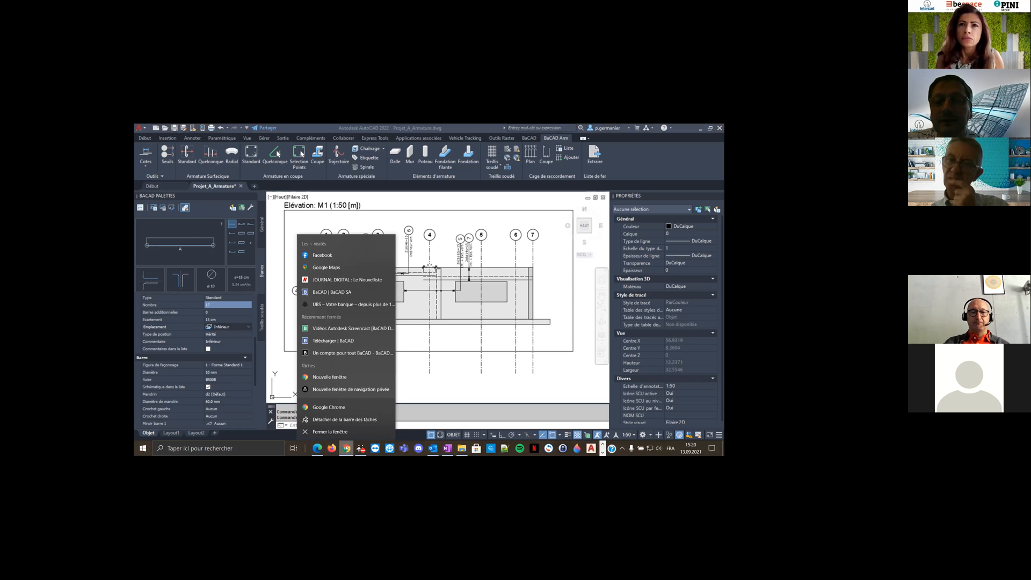
left_click(344, 419)
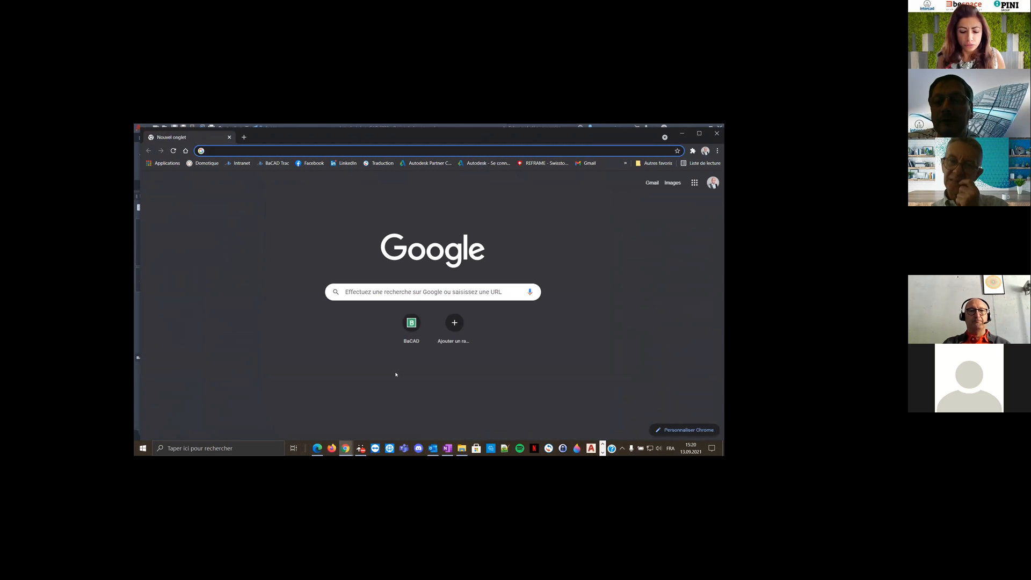
Load doc.bacad.ch and open the Nouveautés BaCAD Desktop 2019 notes
type("doc.bacad.c")
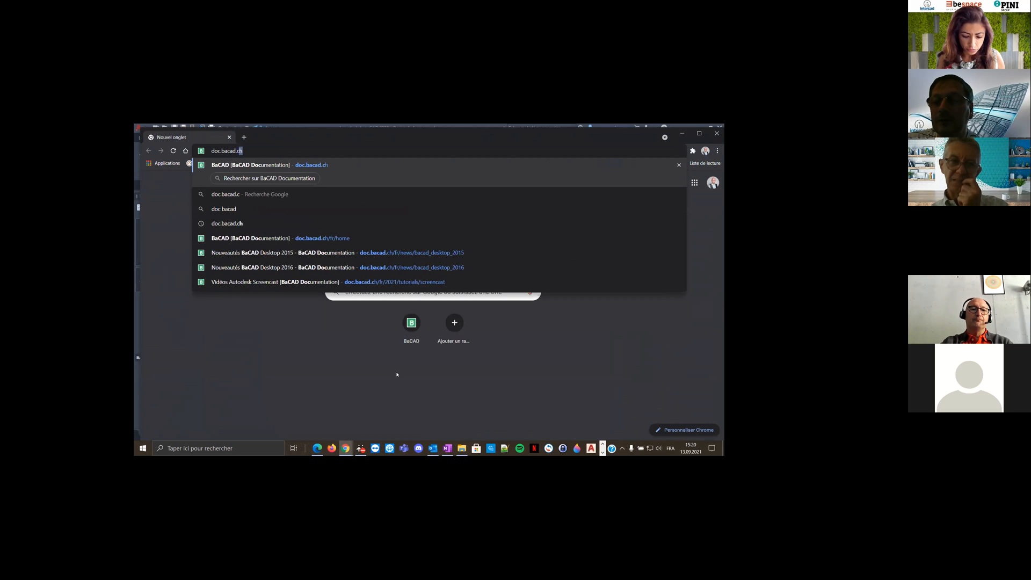
key("Return")
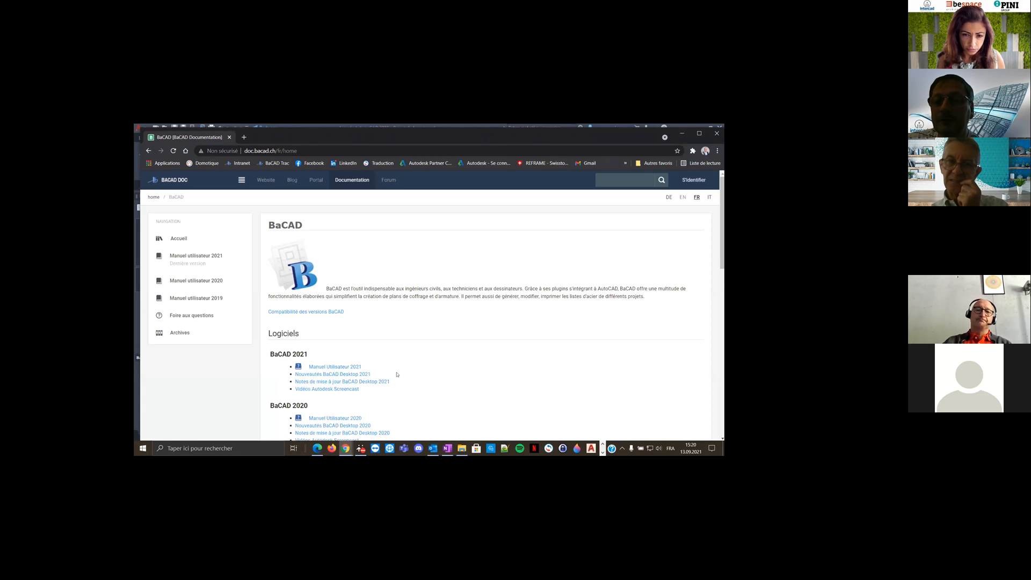
scroll(285, 315, "down", 3)
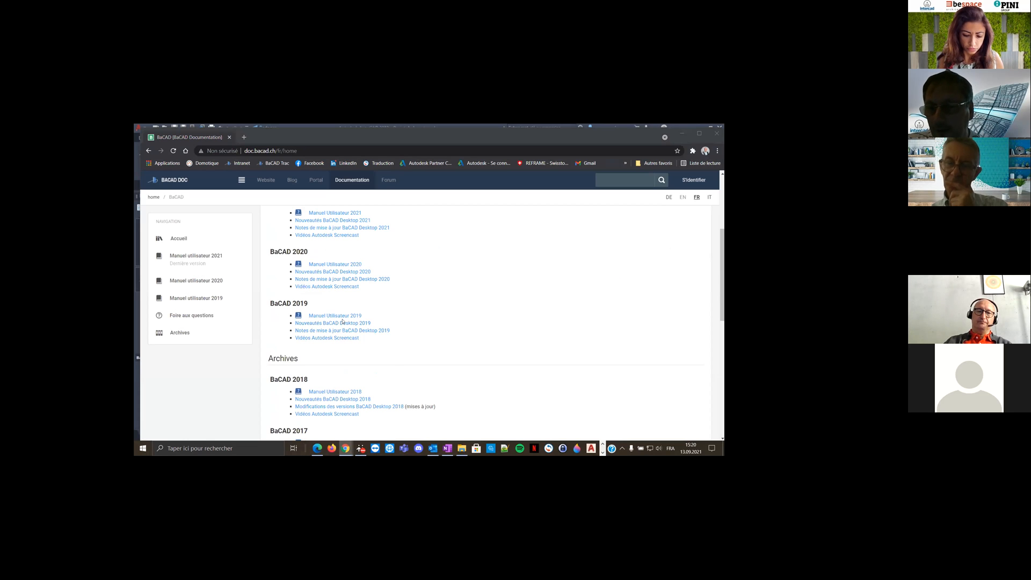
scroll(381, 347, "up", 2)
scroll(381, 346, "down", 4)
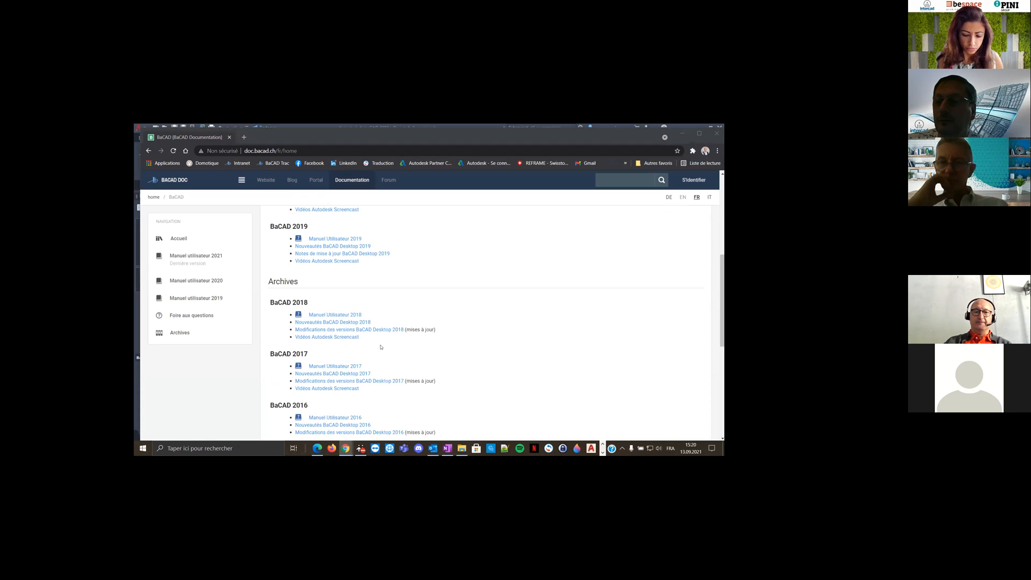
scroll(381, 347, "up", 1)
scroll(332, 342, "down", 4)
scroll(330, 253, "up", 4)
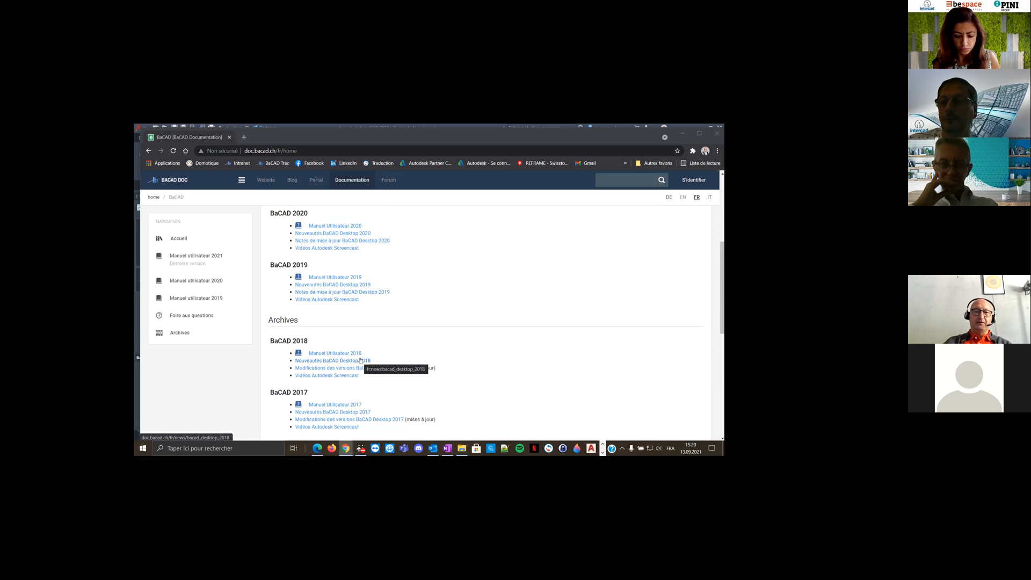
scroll(360, 360, "up", 3)
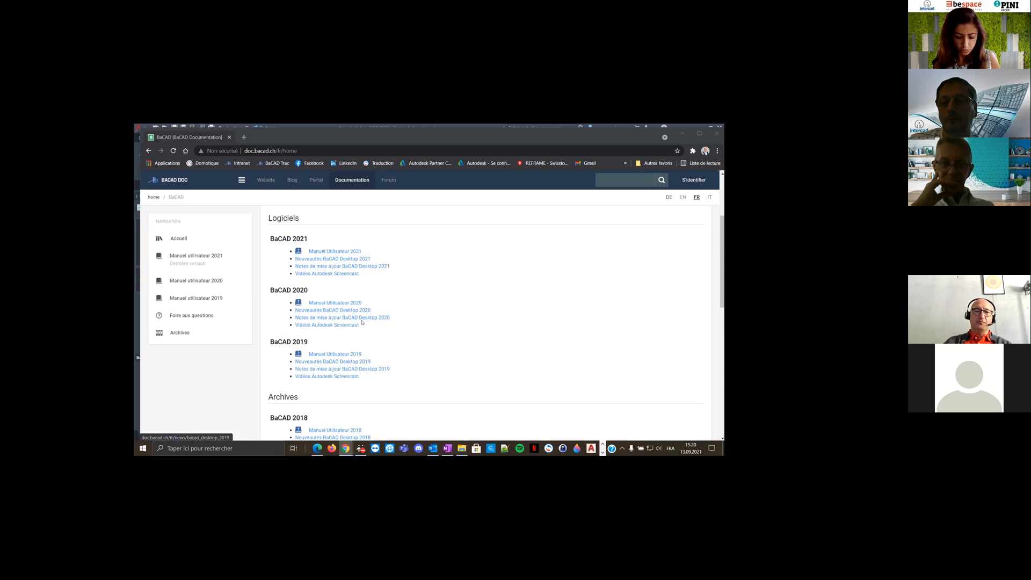
left_click(363, 362)
Scroll through the 2019 Armature new features, then go back to the documentation home page
scroll(398, 327, "down", 10)
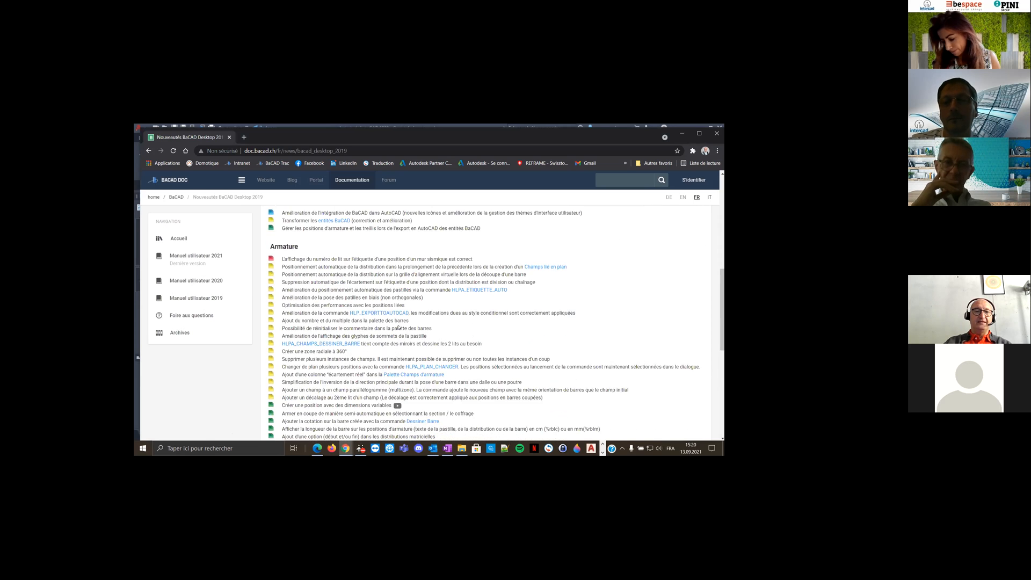
scroll(398, 327, "down", 1)
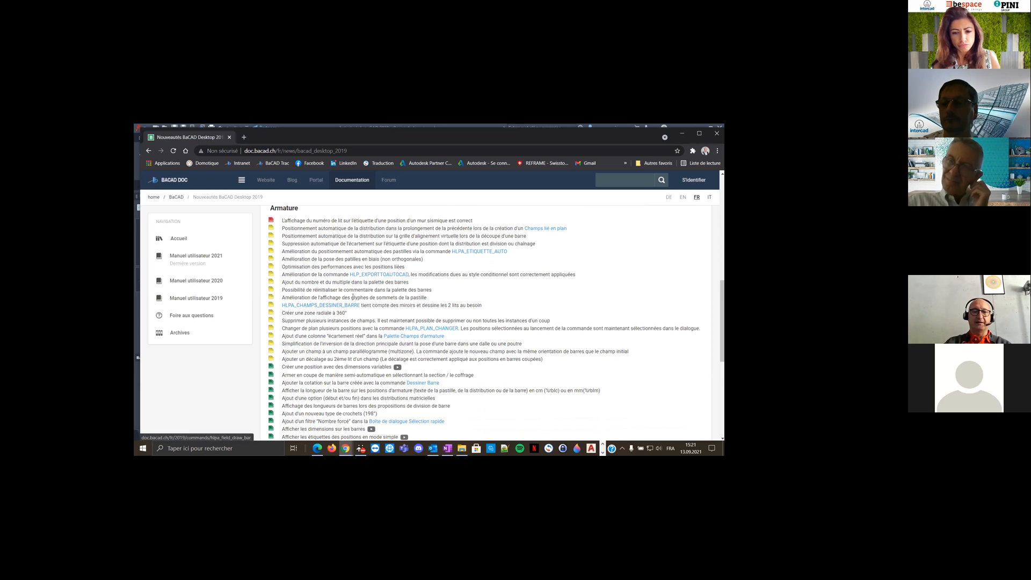
scroll(377, 280, "down", 2)
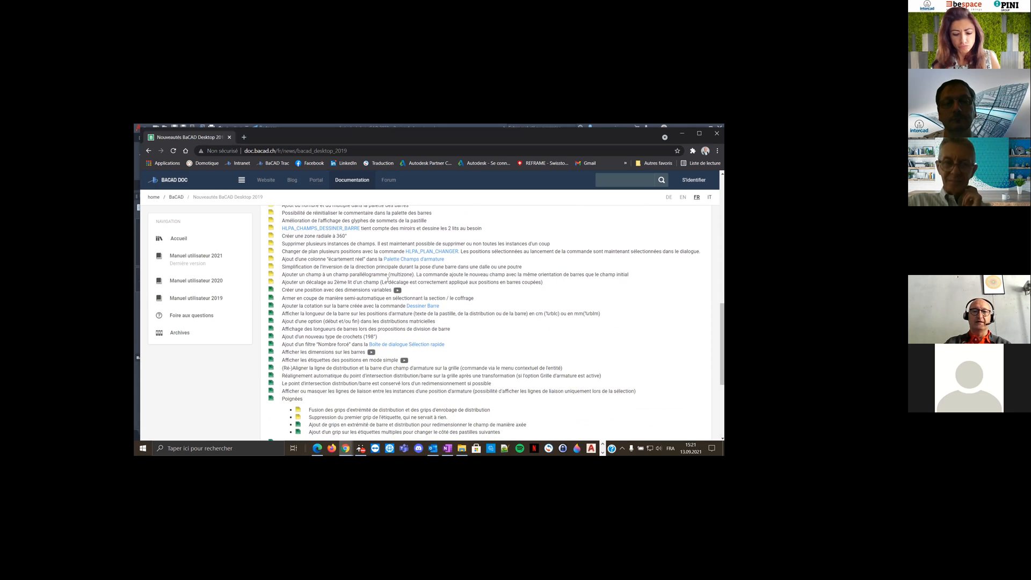
scroll(301, 216, "up", 2)
scroll(302, 217, "up", 2)
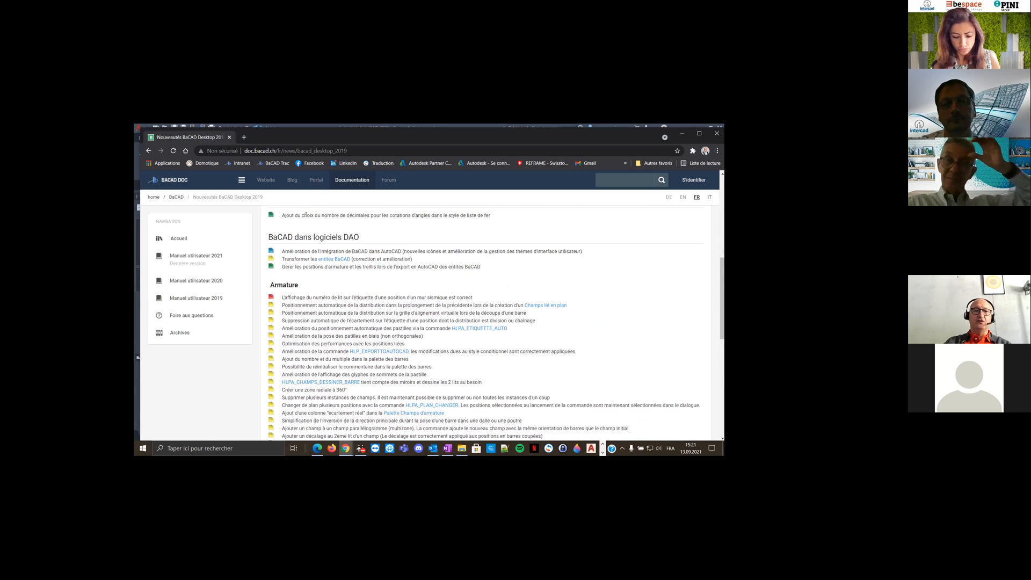
scroll(307, 220, "up", 2)
scroll(338, 229, "down", 4)
scroll(337, 229, "down", 3)
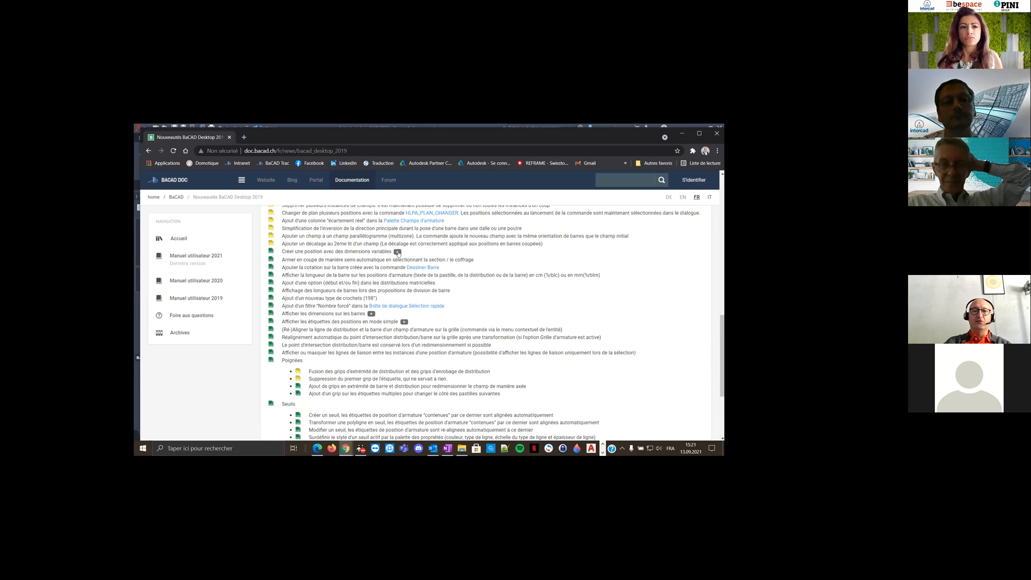
key("Home")
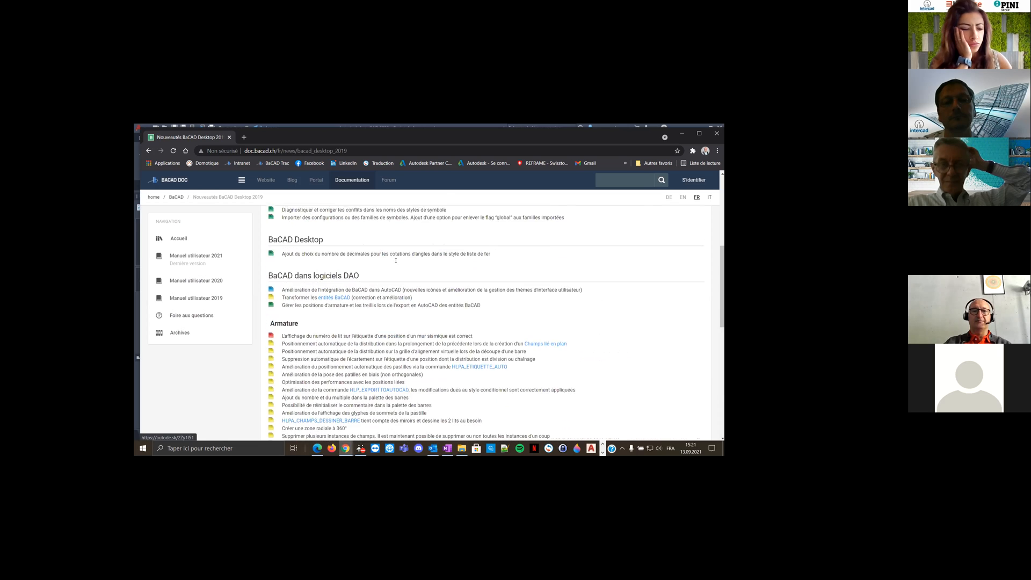
left_click(148, 151)
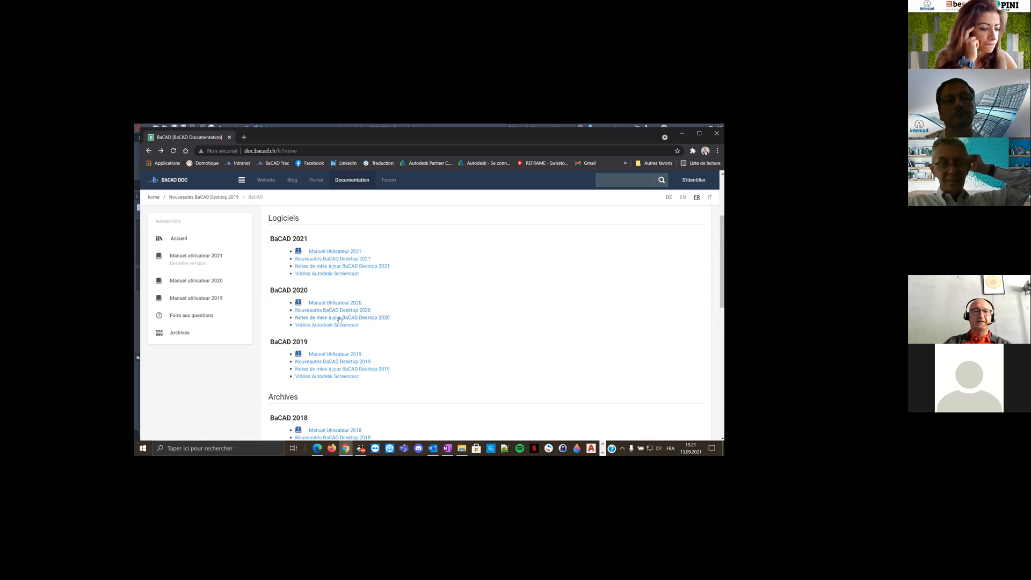
Read through the BaCAD Desktop 2020 new-features notes, then return to the documentation home page
left_click(359, 311)
scroll(376, 305, "down", 10)
scroll(391, 299, "down", 10)
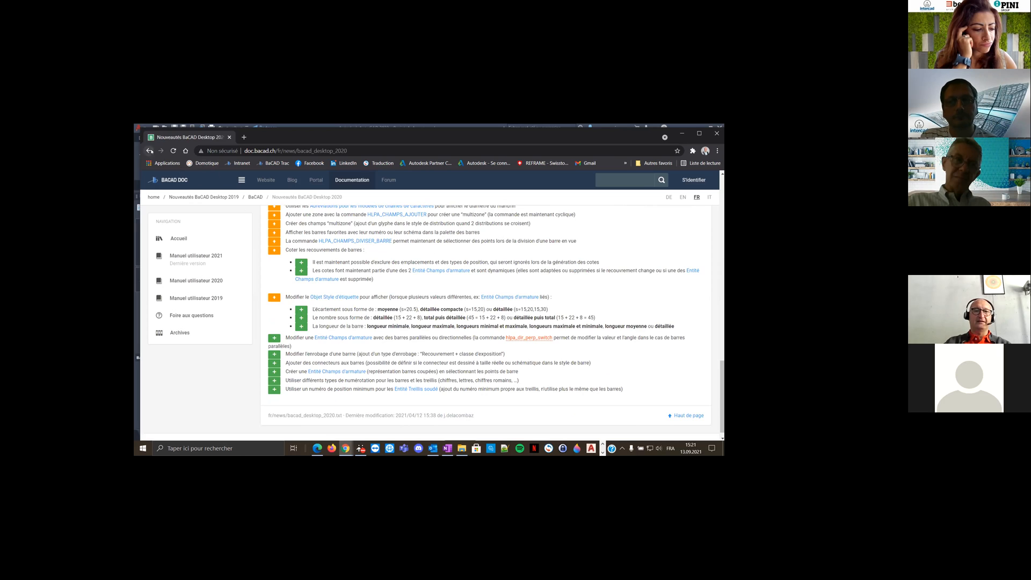
left_click(149, 151)
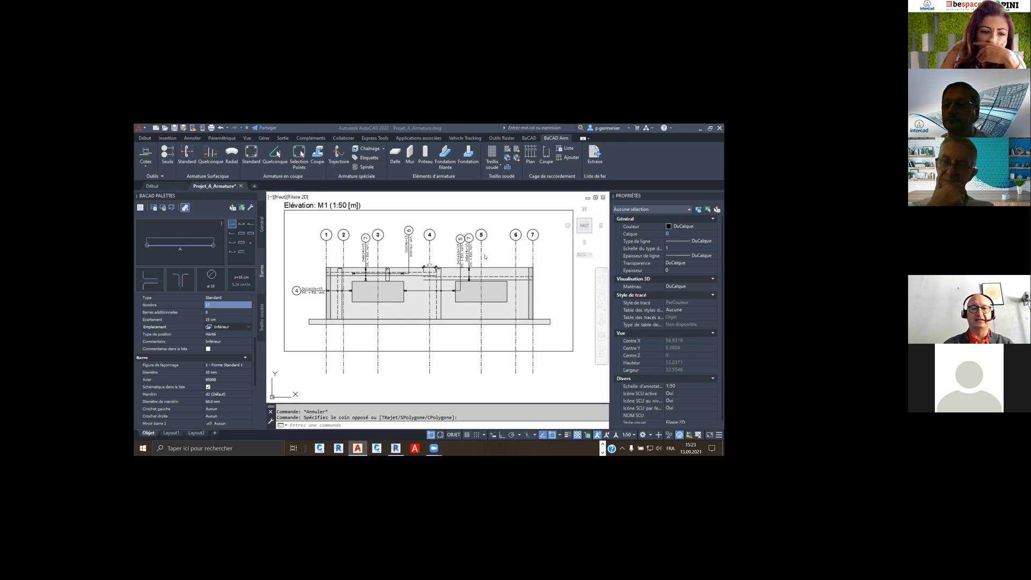
In Revit, check the M1 and {3D} views, then open the Liste des aciers schedule
left_click(396, 448)
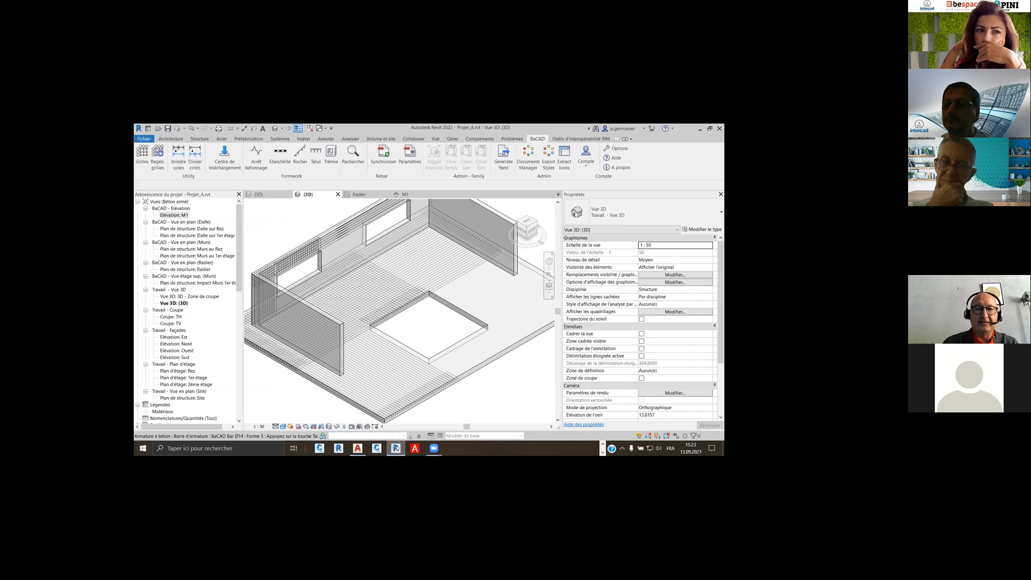
left_click(407, 196)
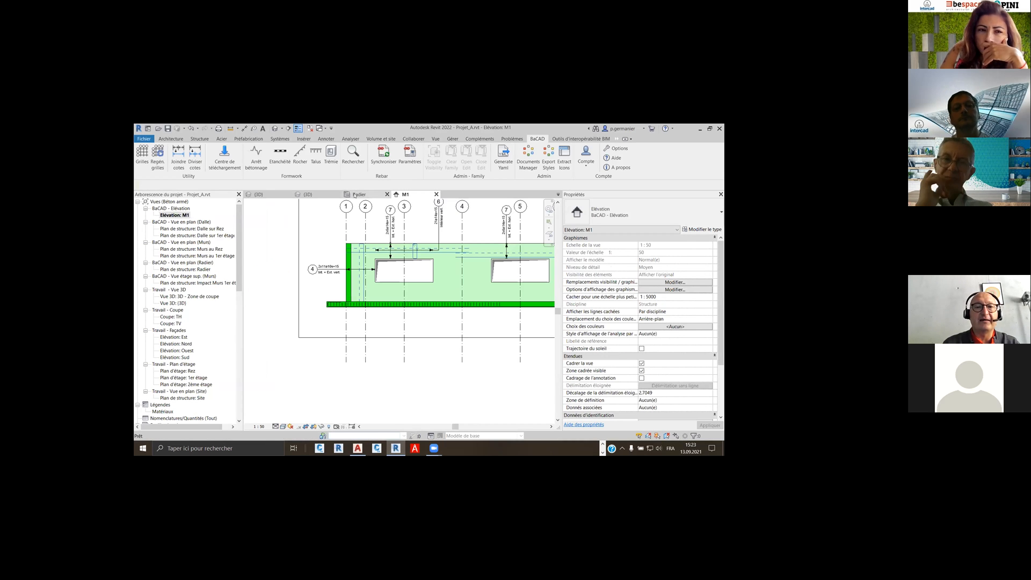
left_click(258, 195)
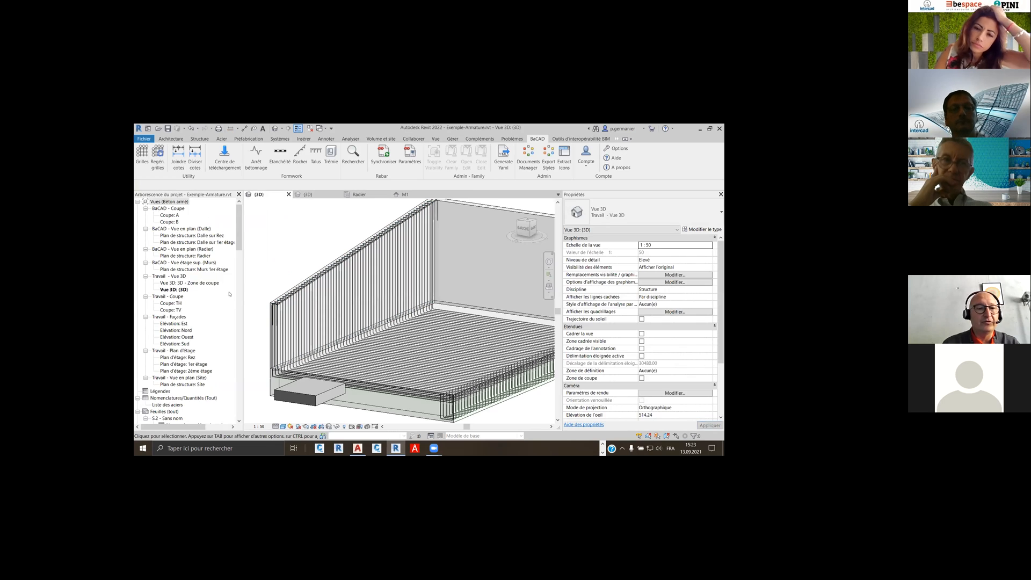
scroll(154, 390, "down", 2)
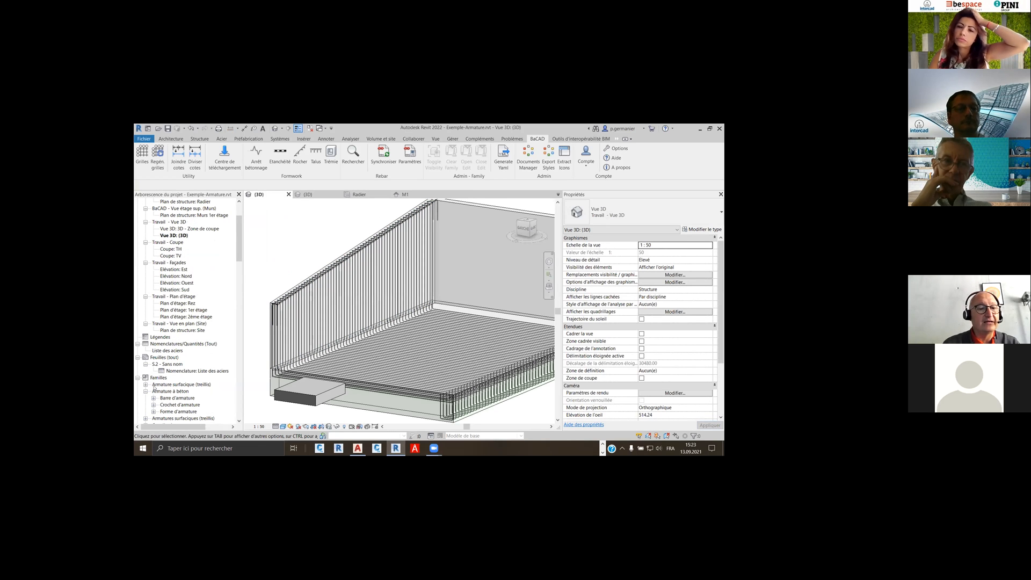
left_click(174, 350)
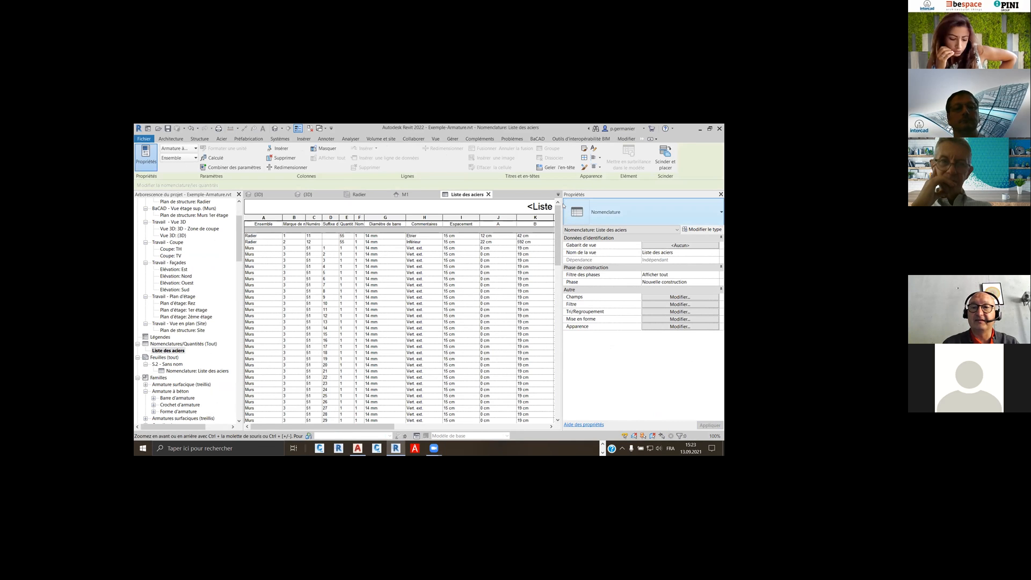
left_click_drag(390, 426, 349, 394)
Open sheet S.2 - Sans nom and inspect the Liste des aciers schedule placed on it
left_click(168, 364)
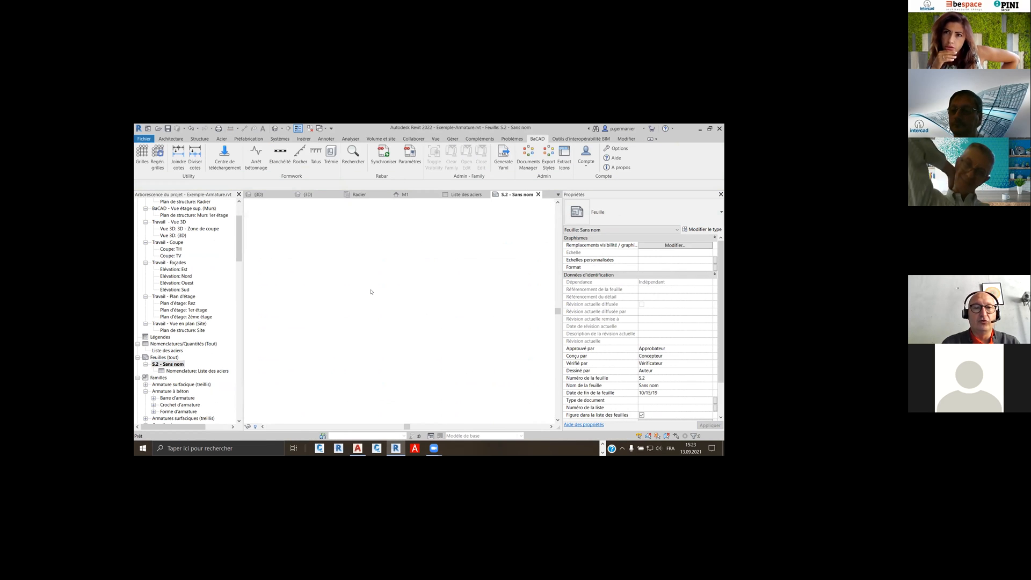
scroll(417, 242, "up", 6)
scroll(418, 243, "down", 4)
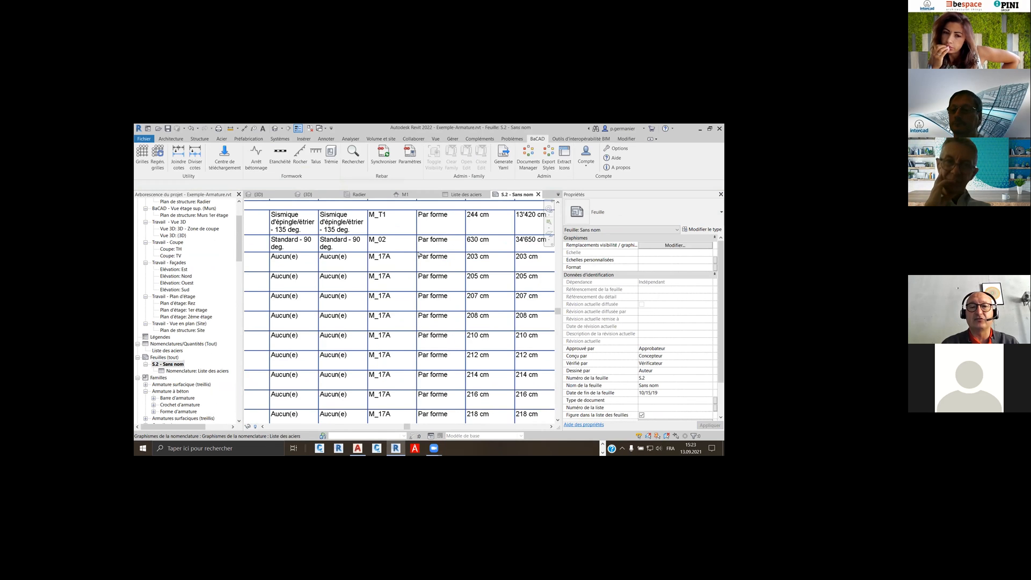
mouse_move(436, 278)
middle_mouse_down()
mouse_move(507, 270)
mouse_move(512, 278)
mouse_move(431, 278)
middle_mouse_up()
scroll(454, 278, "down", 1)
scroll(510, 278, "down", 5)
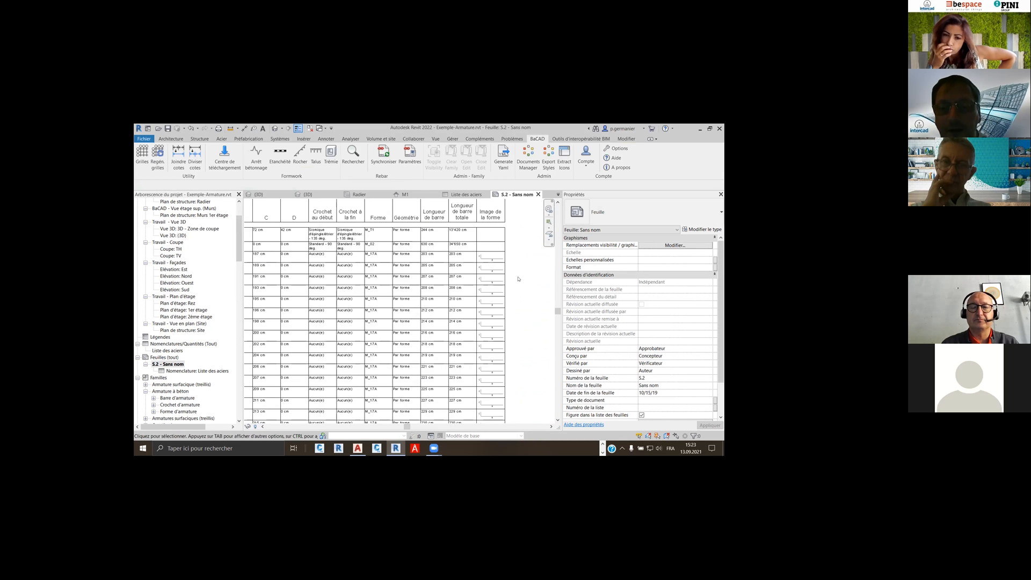
scroll(490, 289, "up", 3)
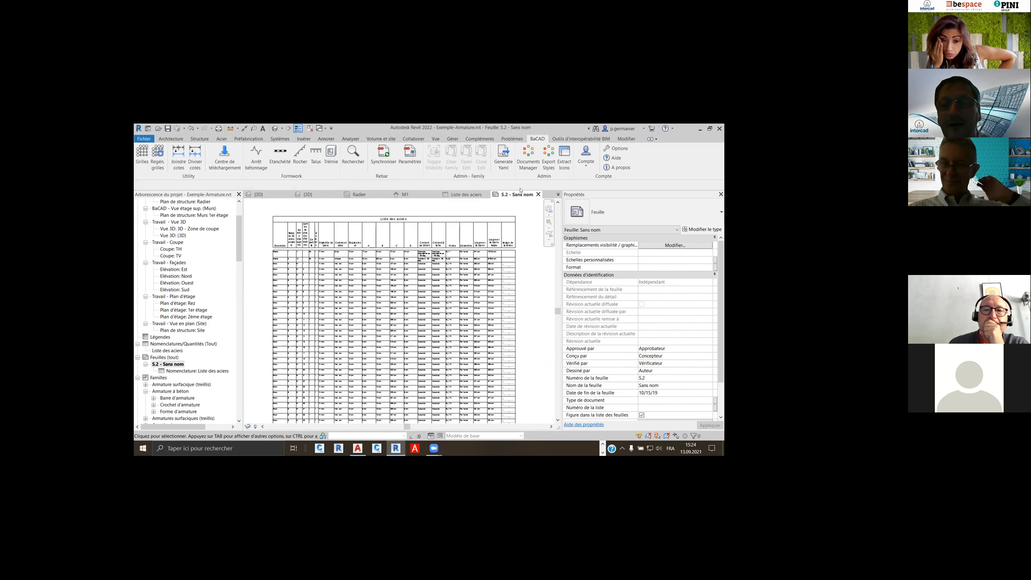
left_click(396, 216)
left_click(396, 210)
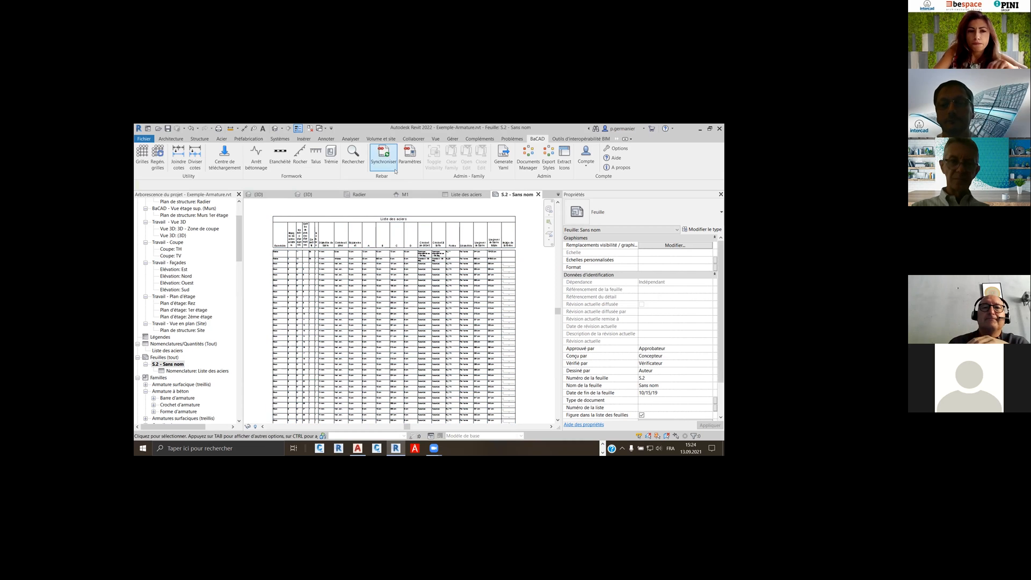
left_click(617, 167)
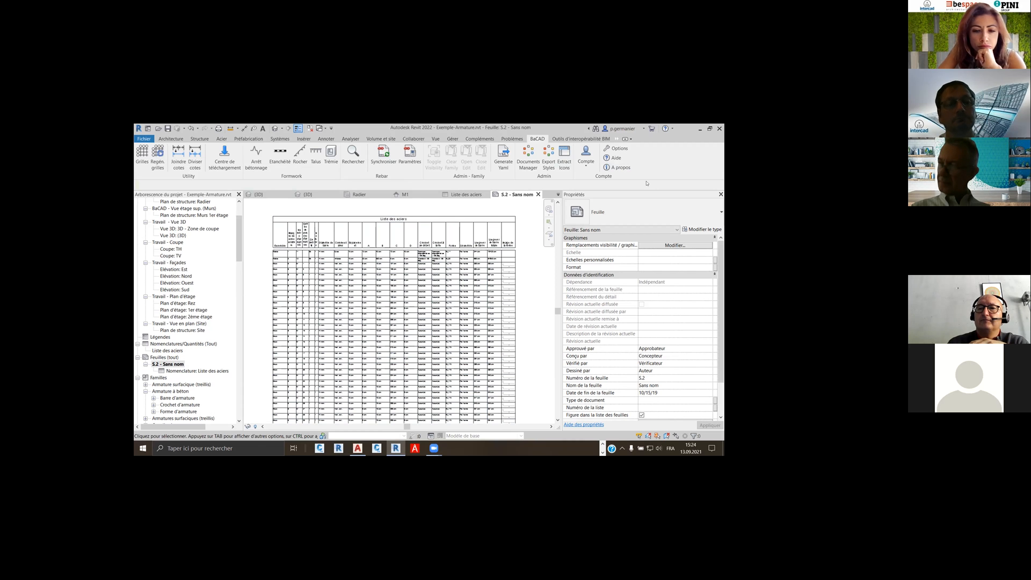